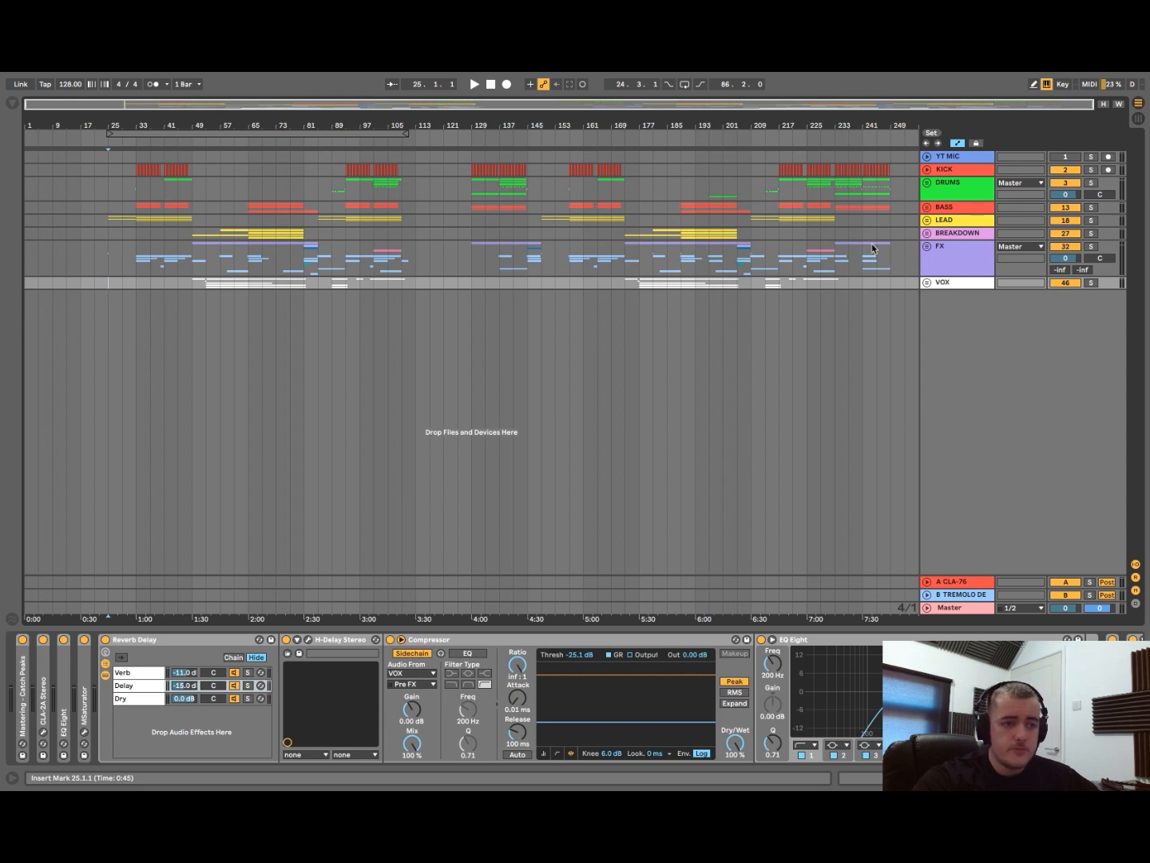
- Delete the YT MIC track from the arrangement
click(951, 158)
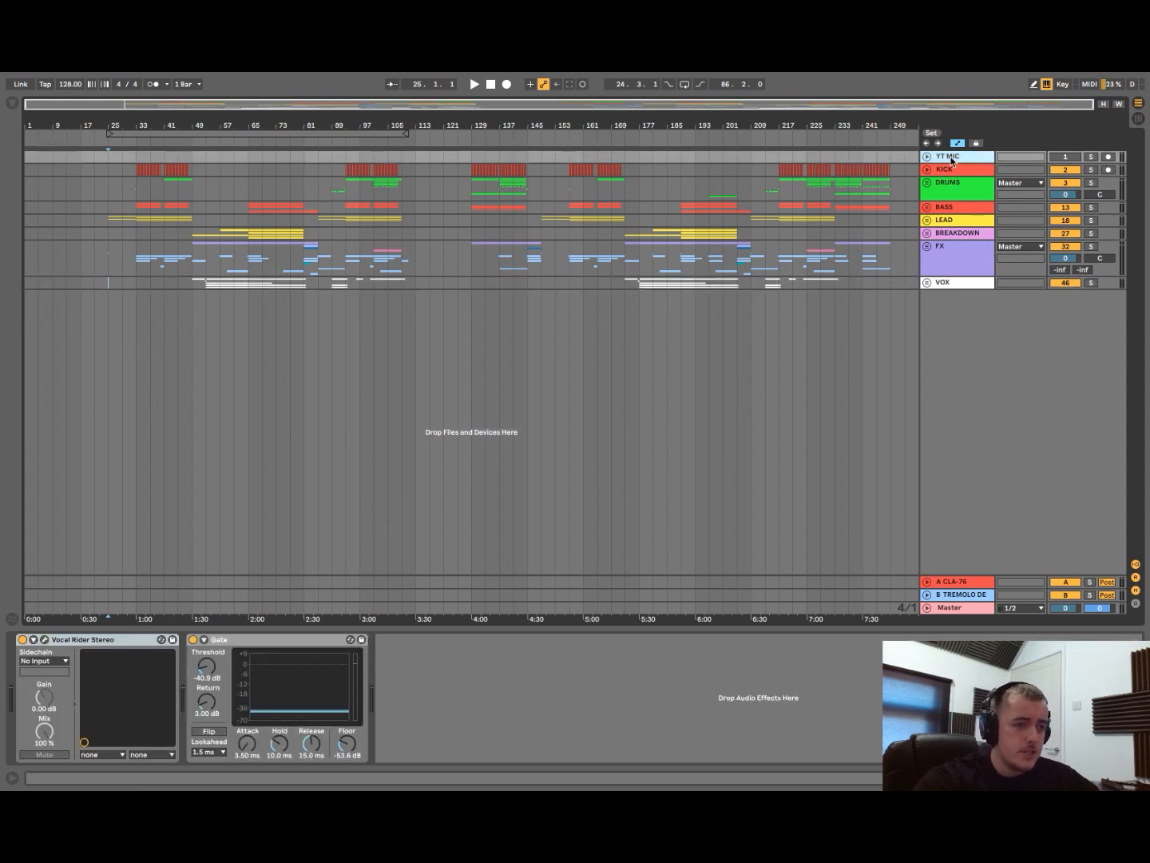
key(Delete)
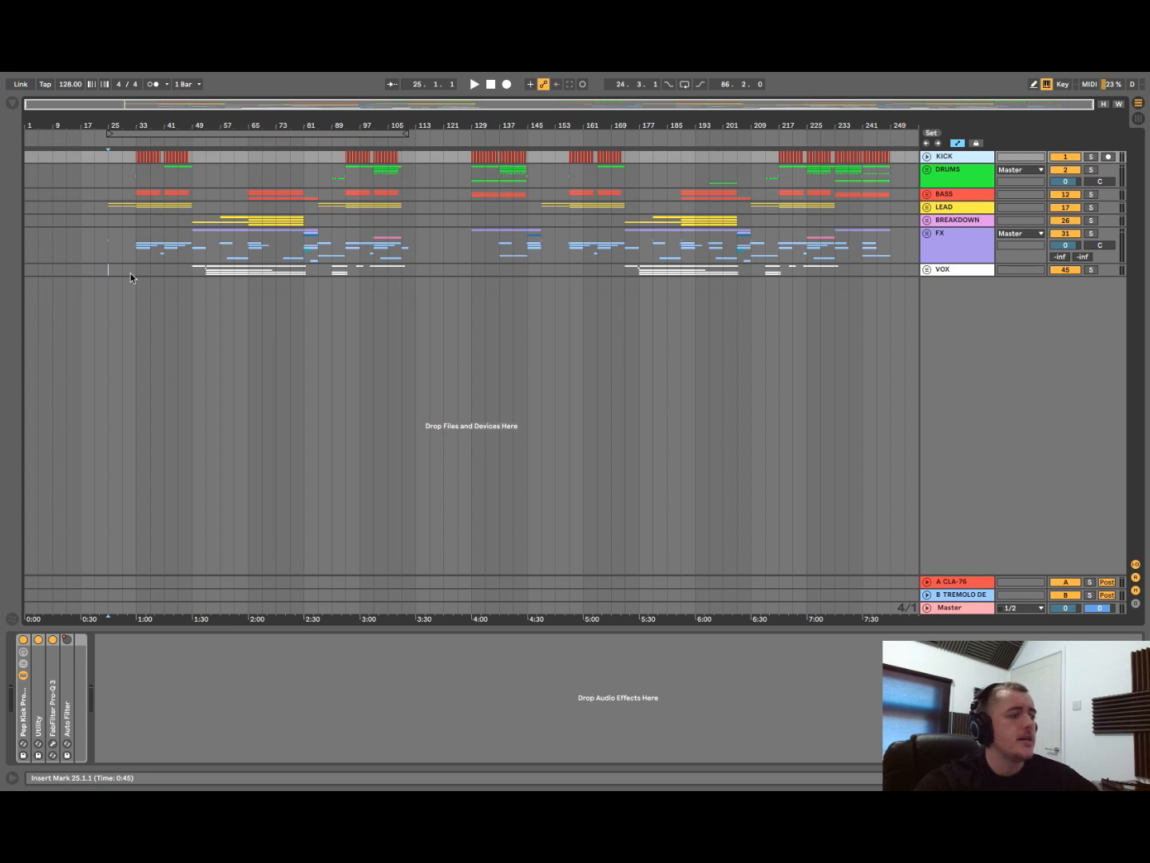
scroll(117, 302, up, 3)
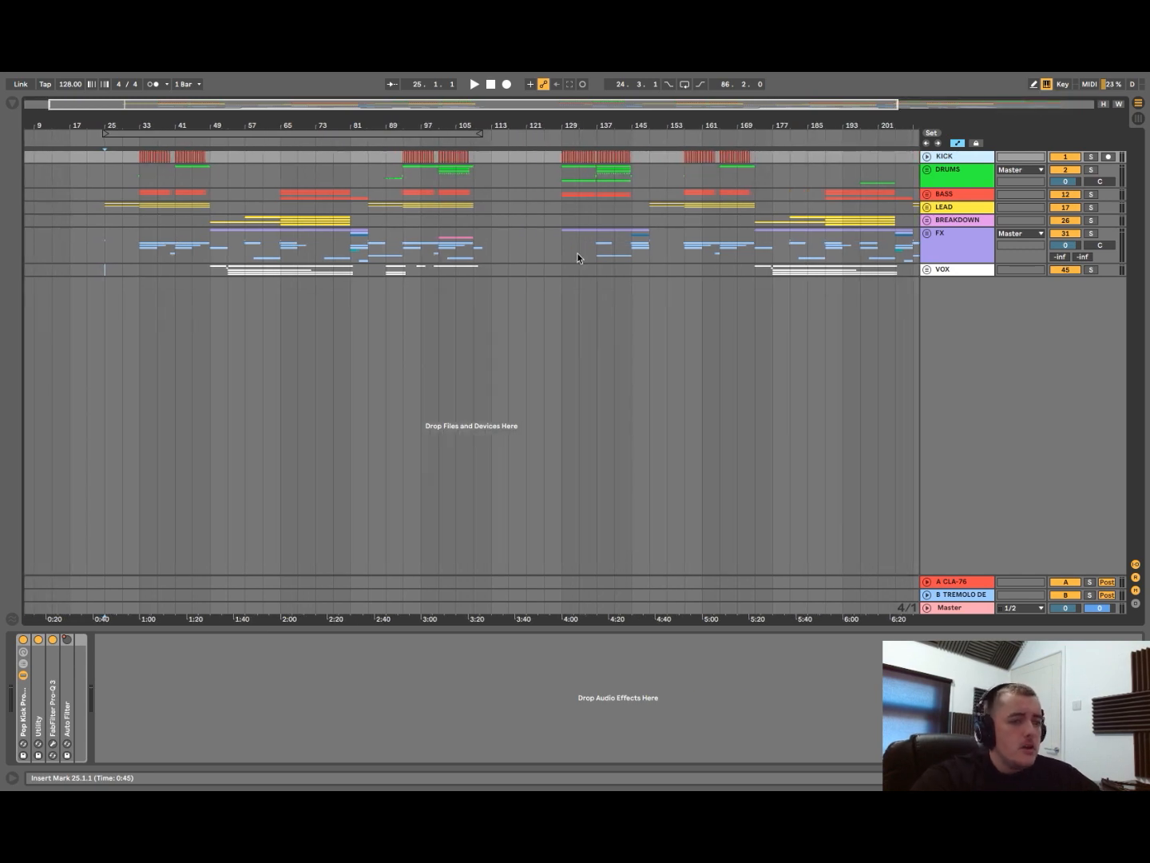
- Unfold the KICK track and place the insert marker at bar 33, where its first clips begin
click(927, 157)
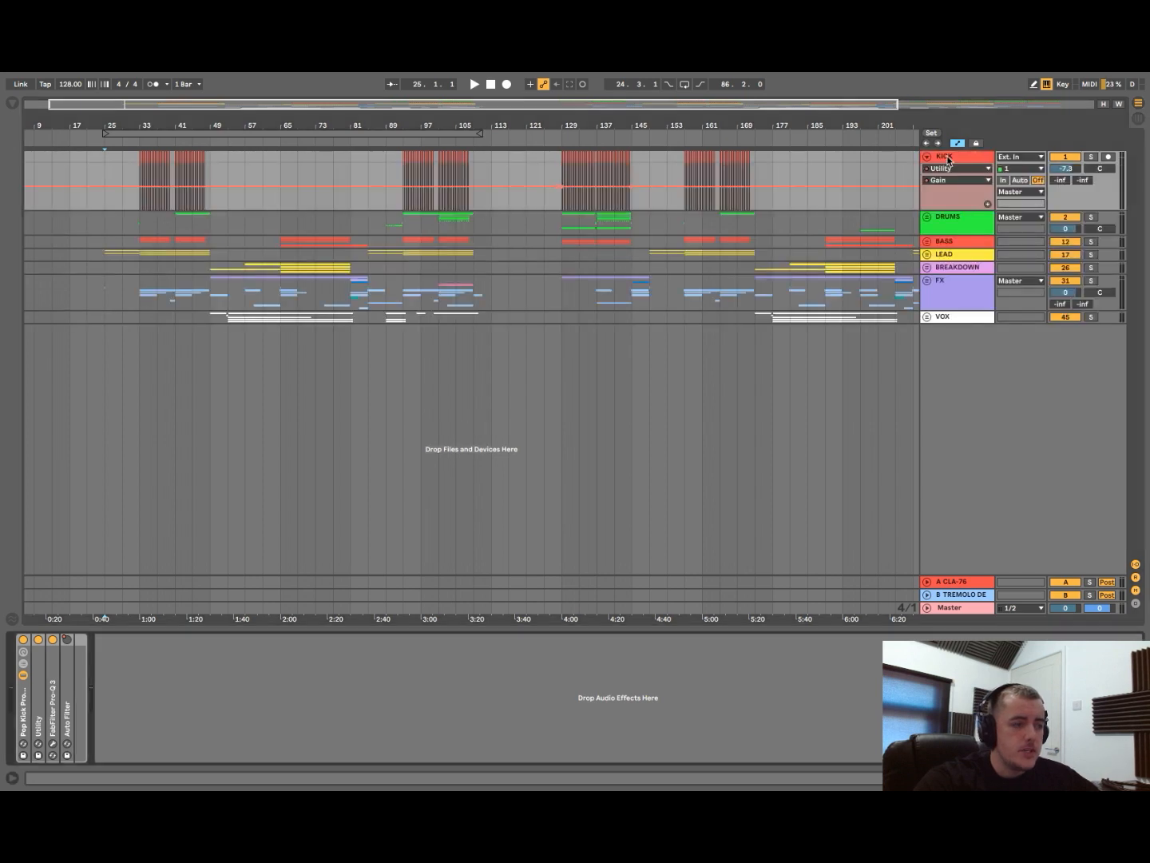
scroll(109, 265, up, 2)
scroll(108, 265, up, 1)
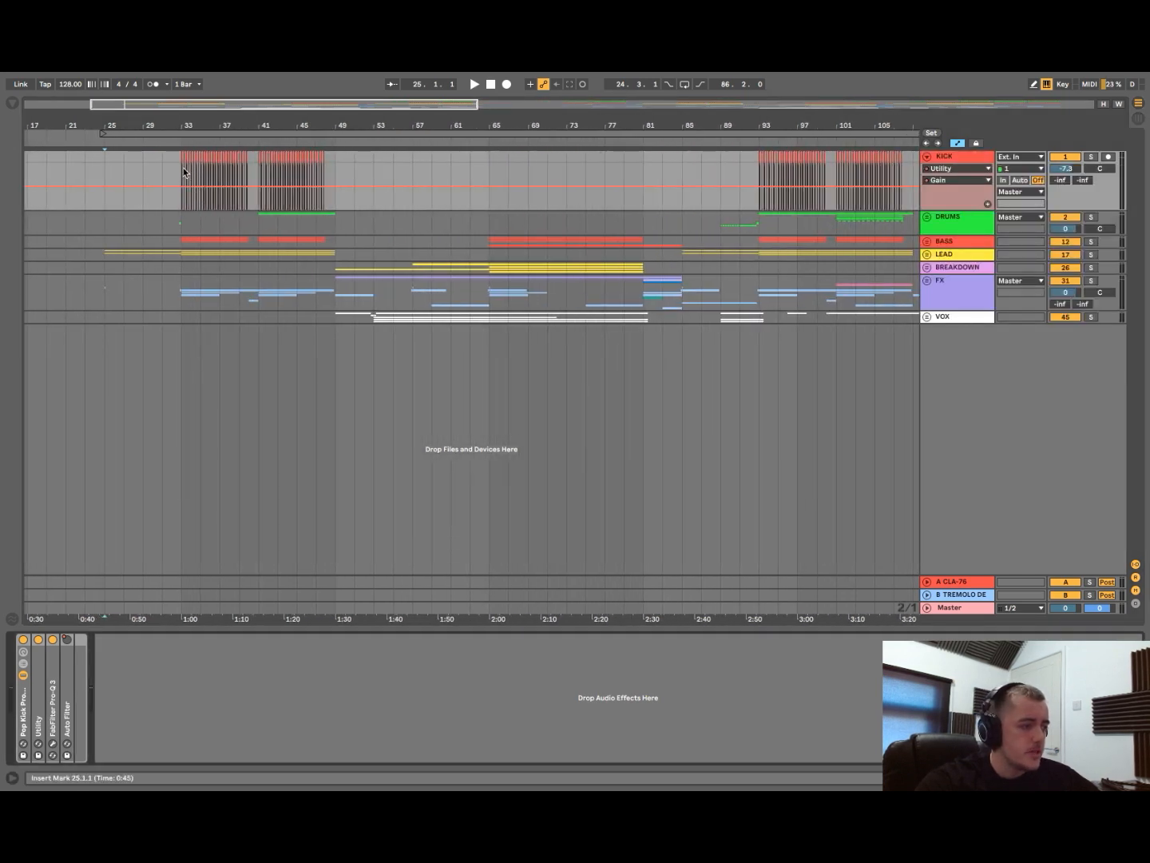
click(184, 172)
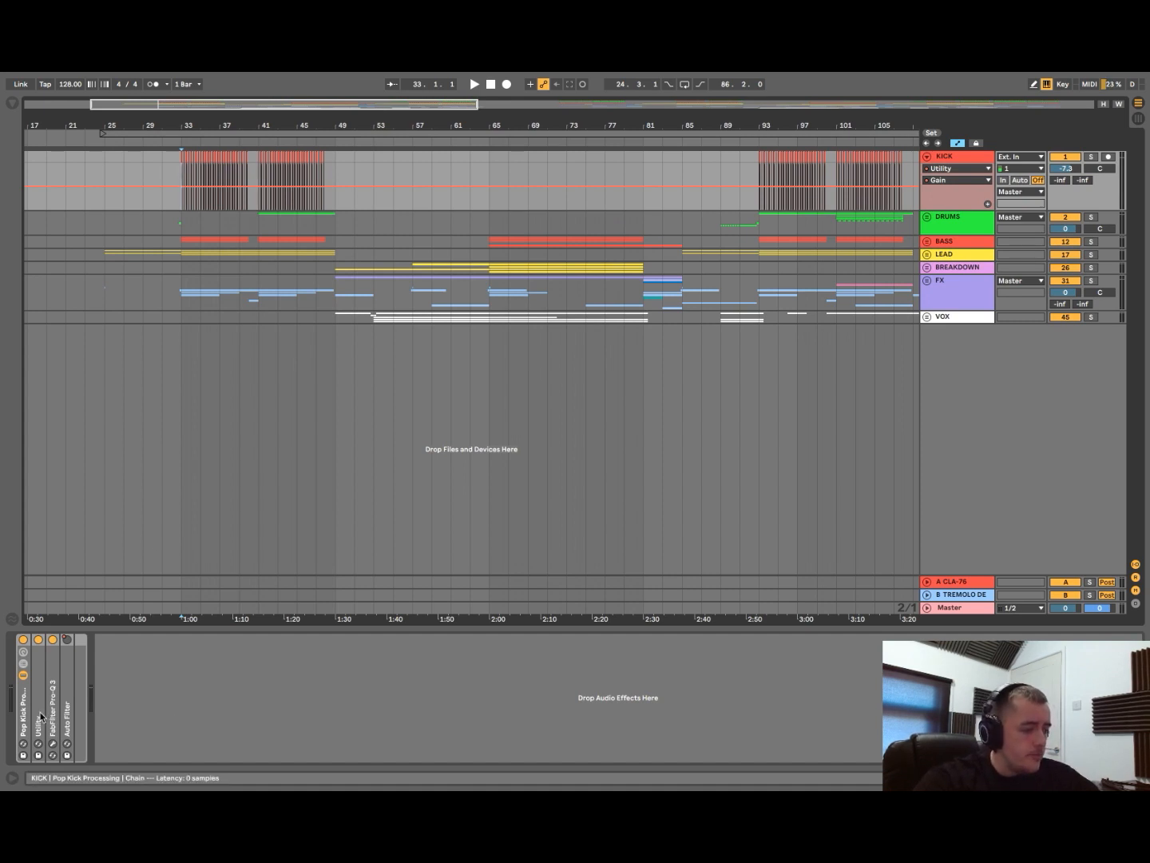
scroll(146, 339, up, 6)
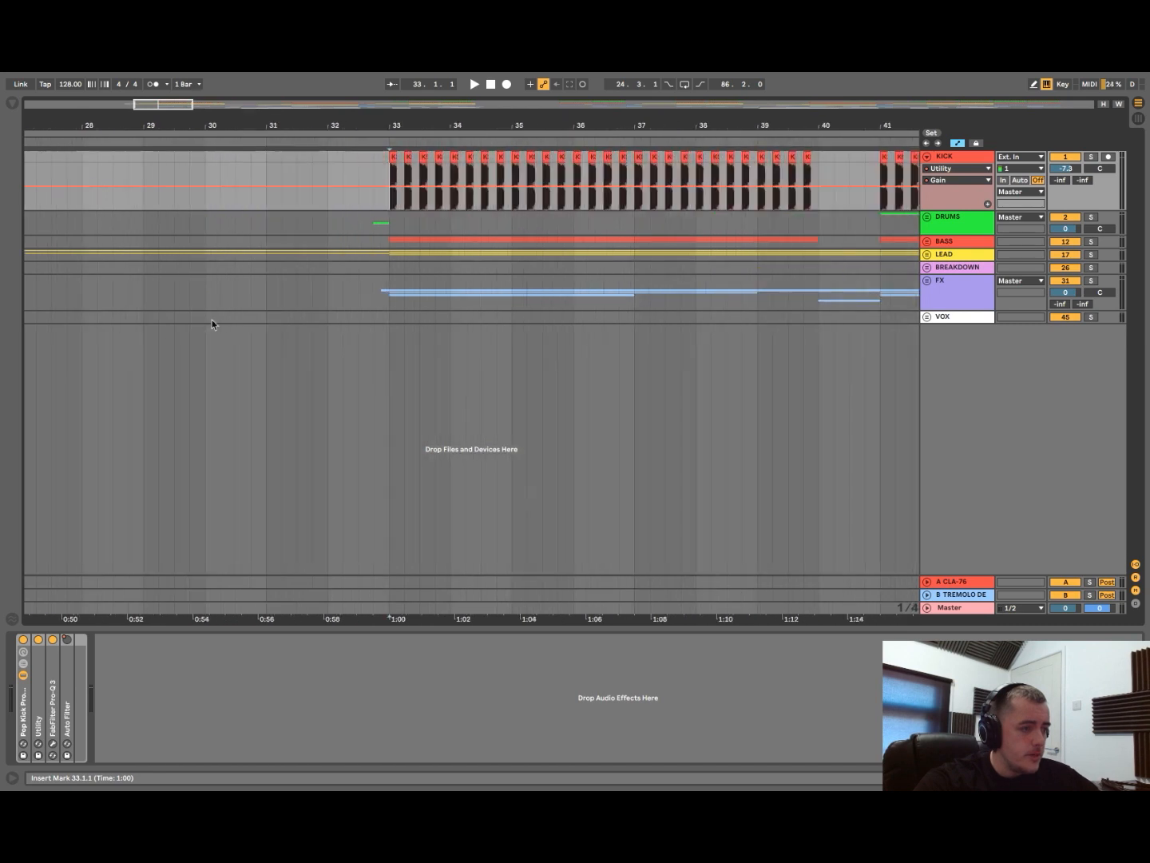
scroll(379, 306, up, 4)
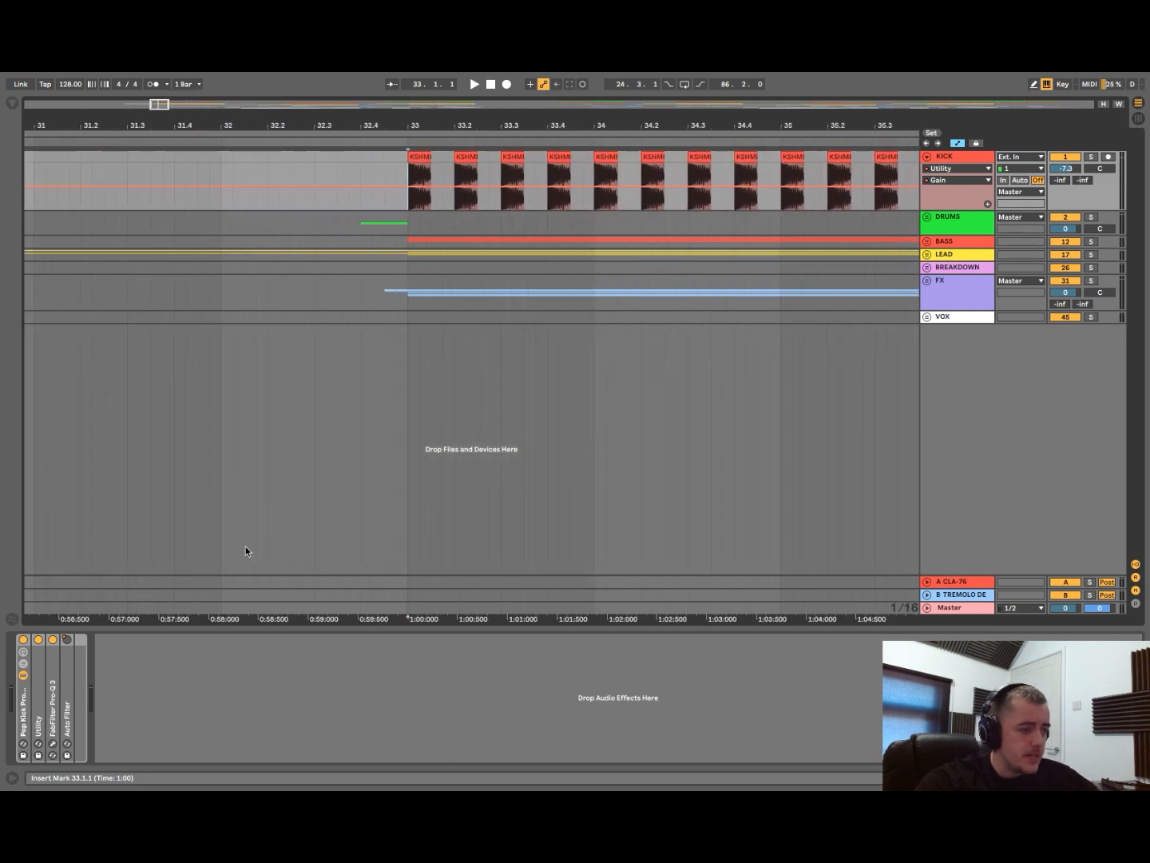
- Open the FabFilter Pro-Q 3 equalizer on the KICK track to inspect its curve
double_click(38, 717)
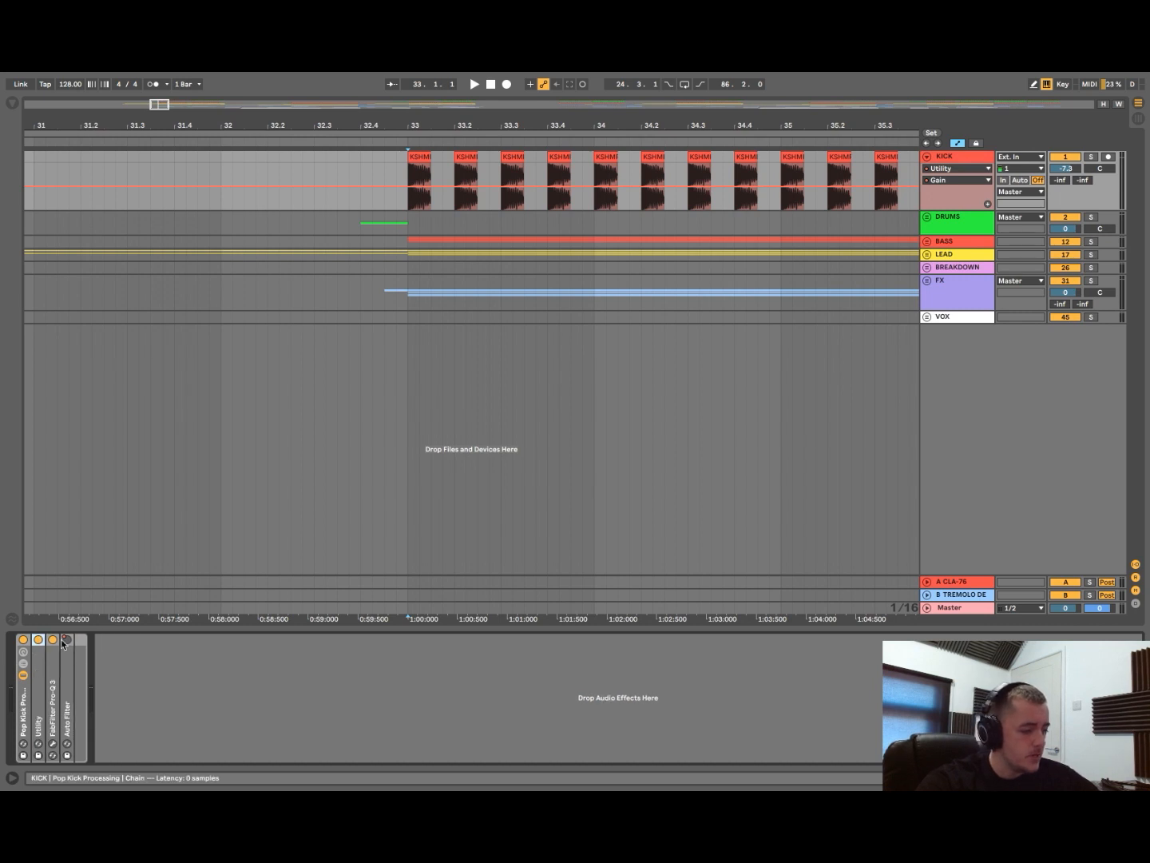
double_click(63, 642)
click(53, 744)
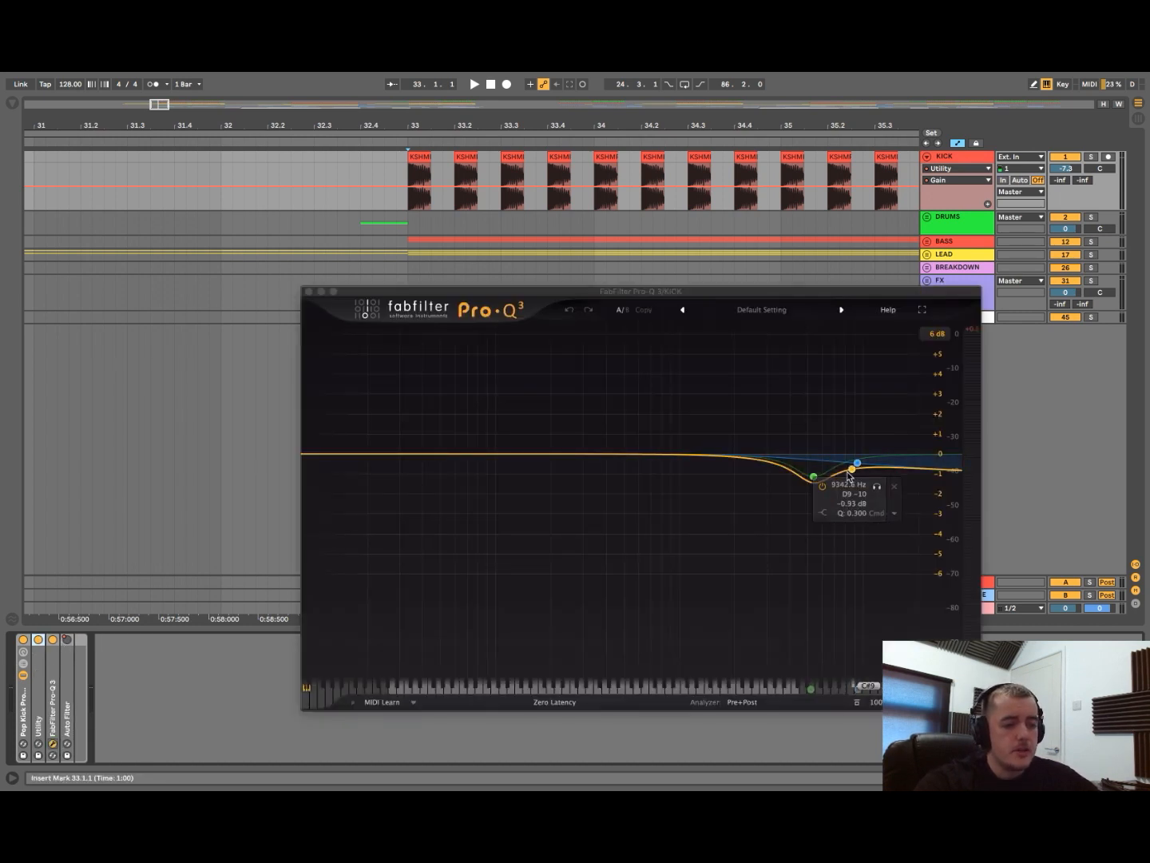
- Solo the KICK track and play it from bar 33 with Pro-Q 3 bypassed and with it enabled
click(1093, 157)
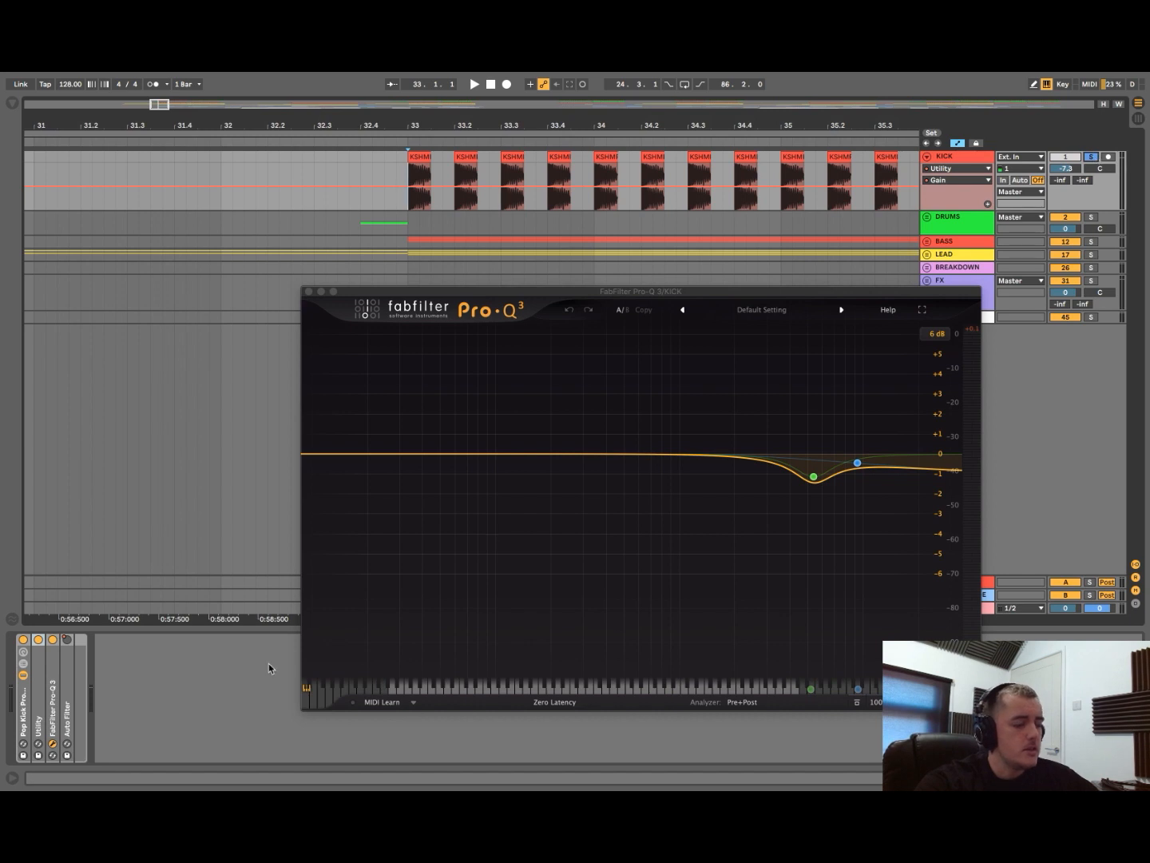
click(53, 639)
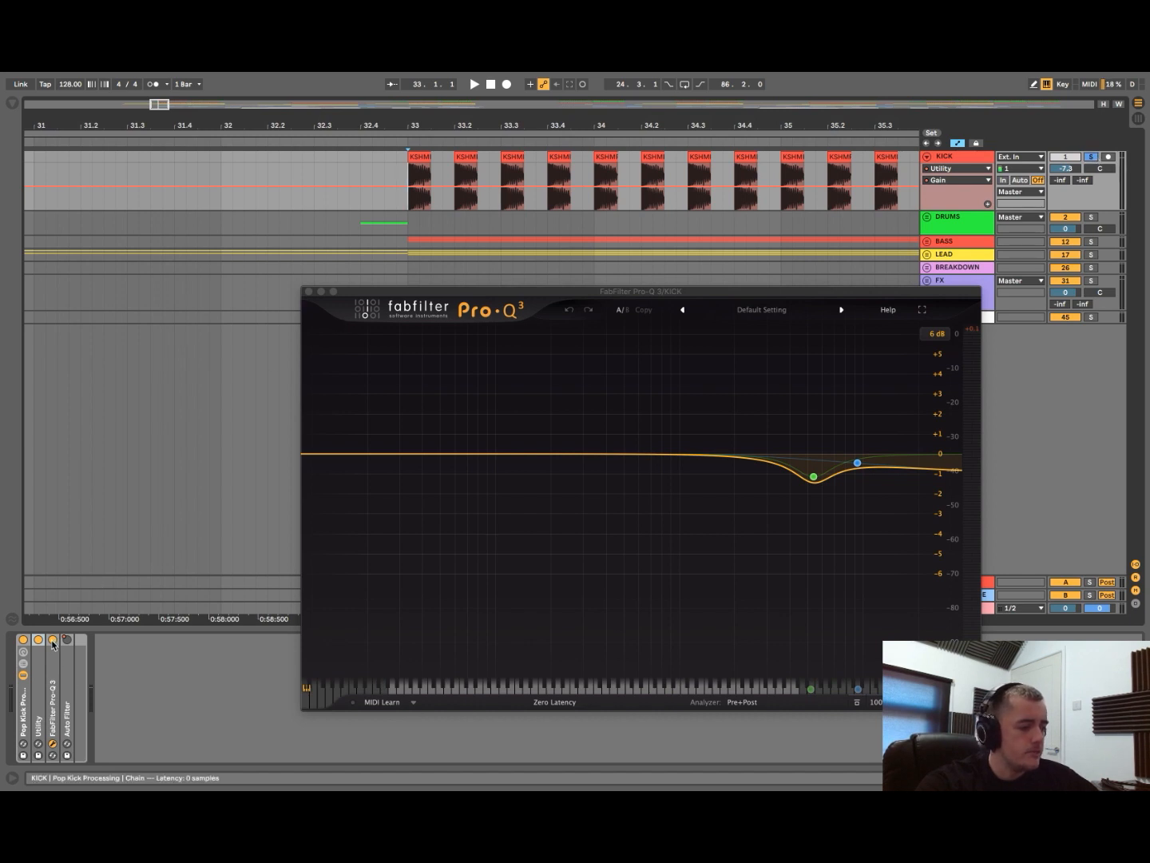
key(space)
key(space)
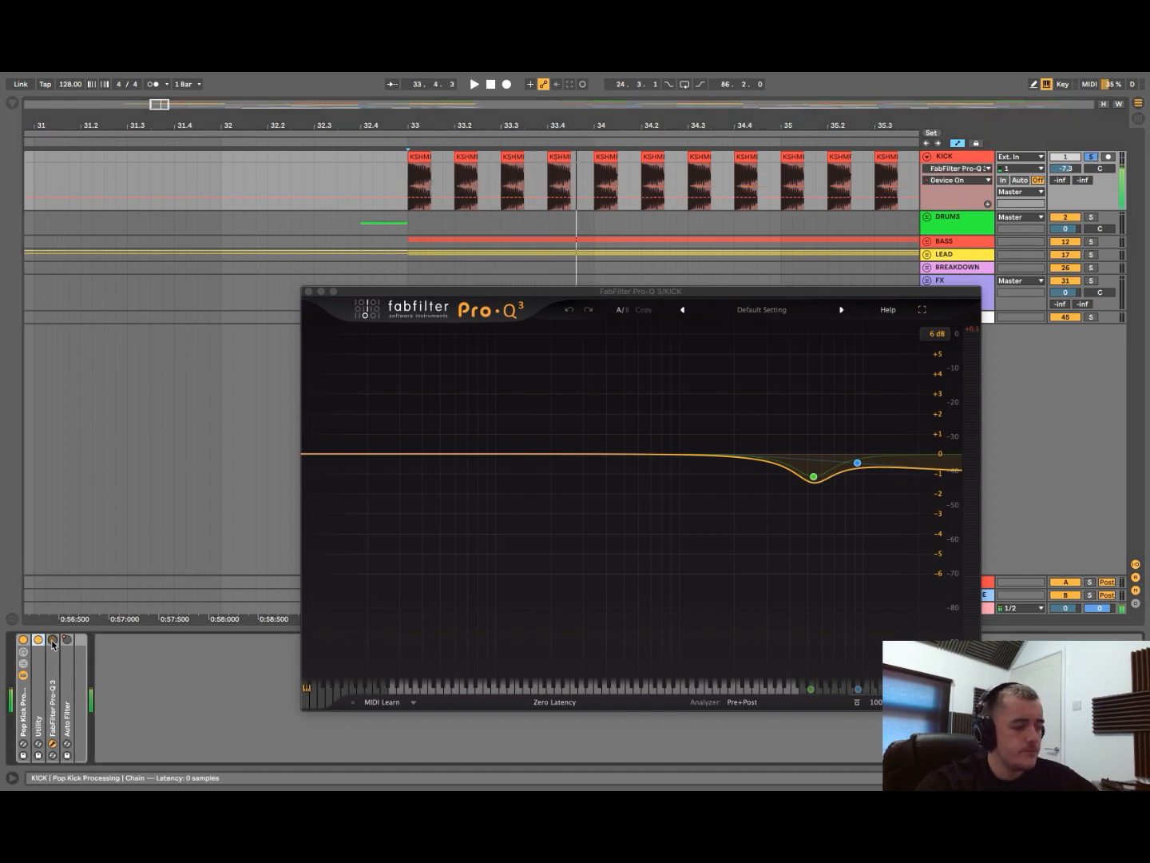
key(space)
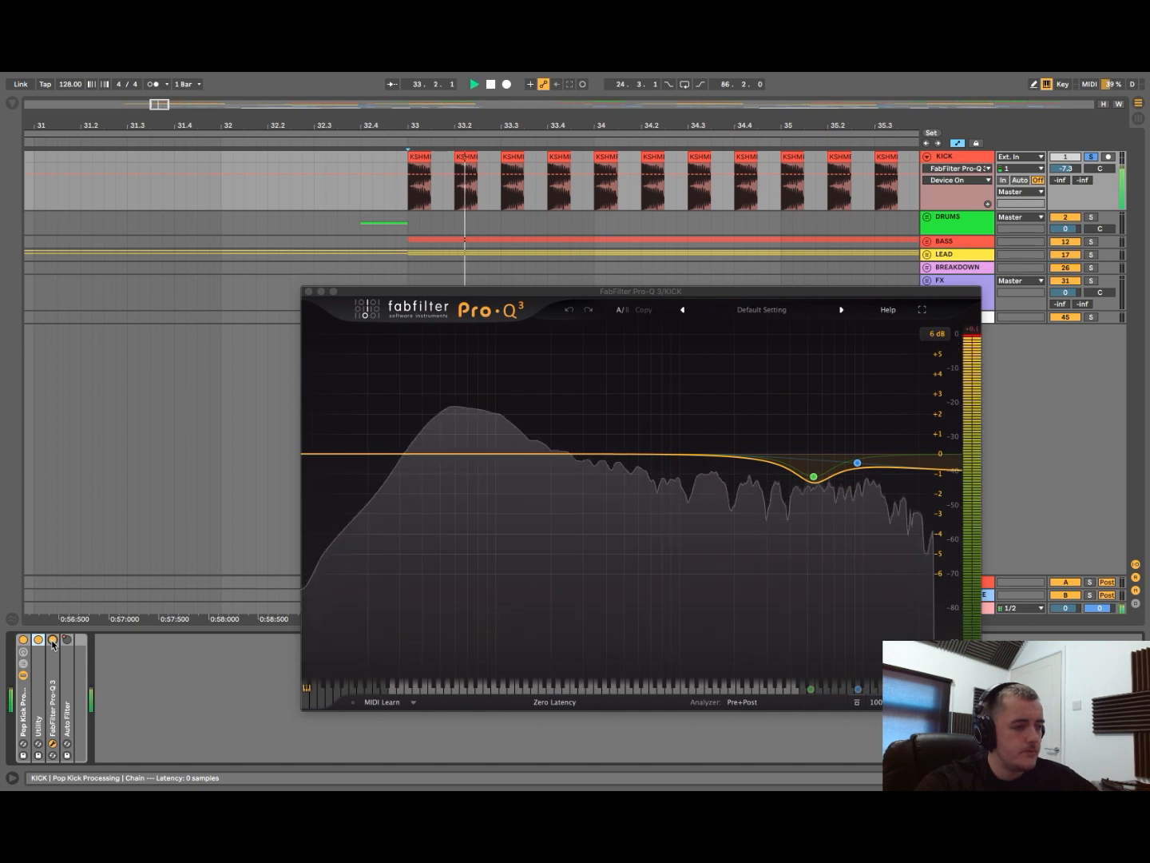
key(space)
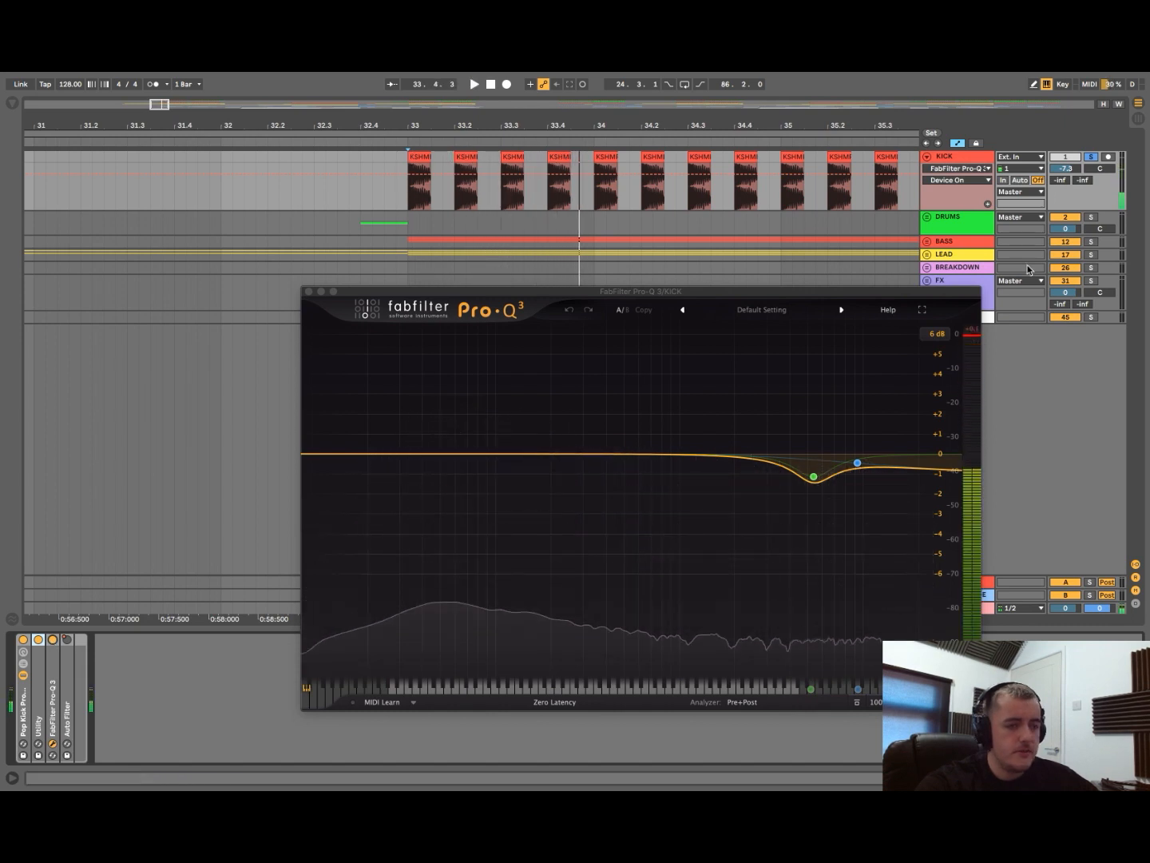
- Unsolo the KICK track and play the full mix from bar 33
click(1089, 157)
click(1071, 157)
scroll(571, 238, down, 5)
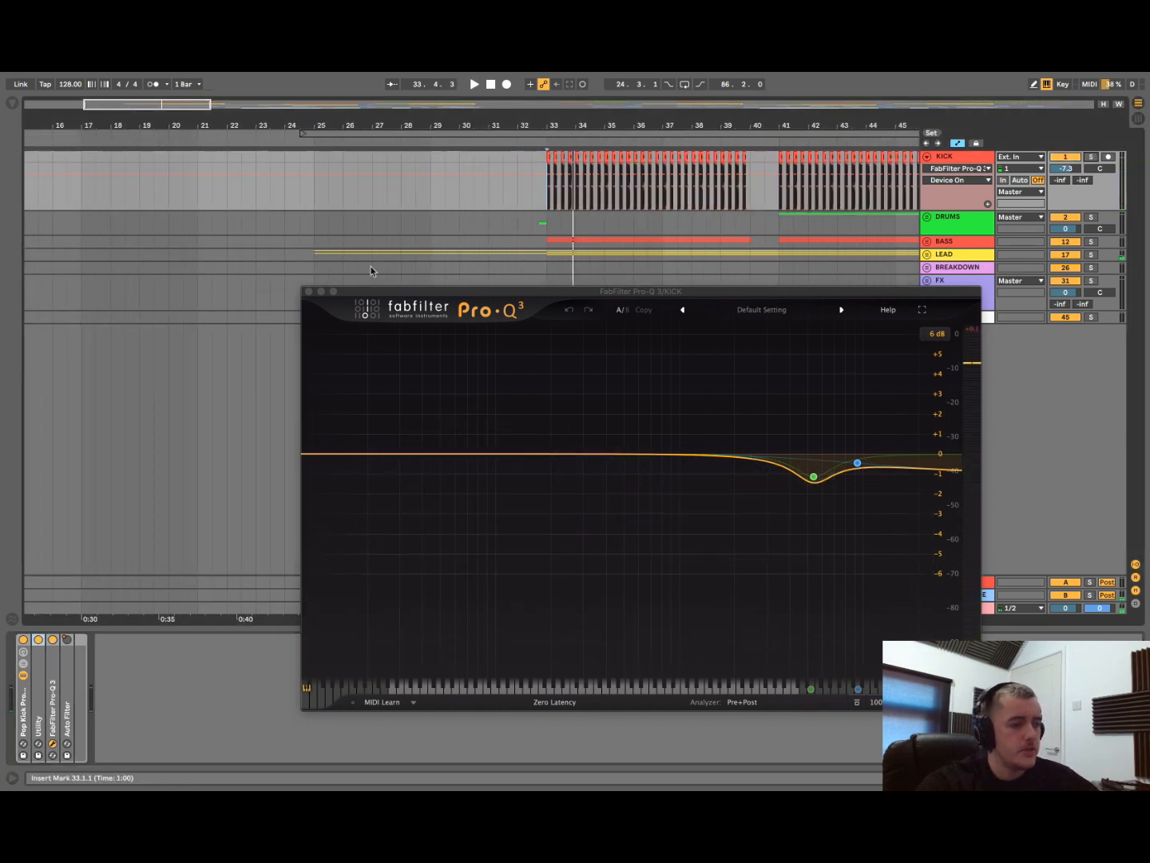
click(312, 266)
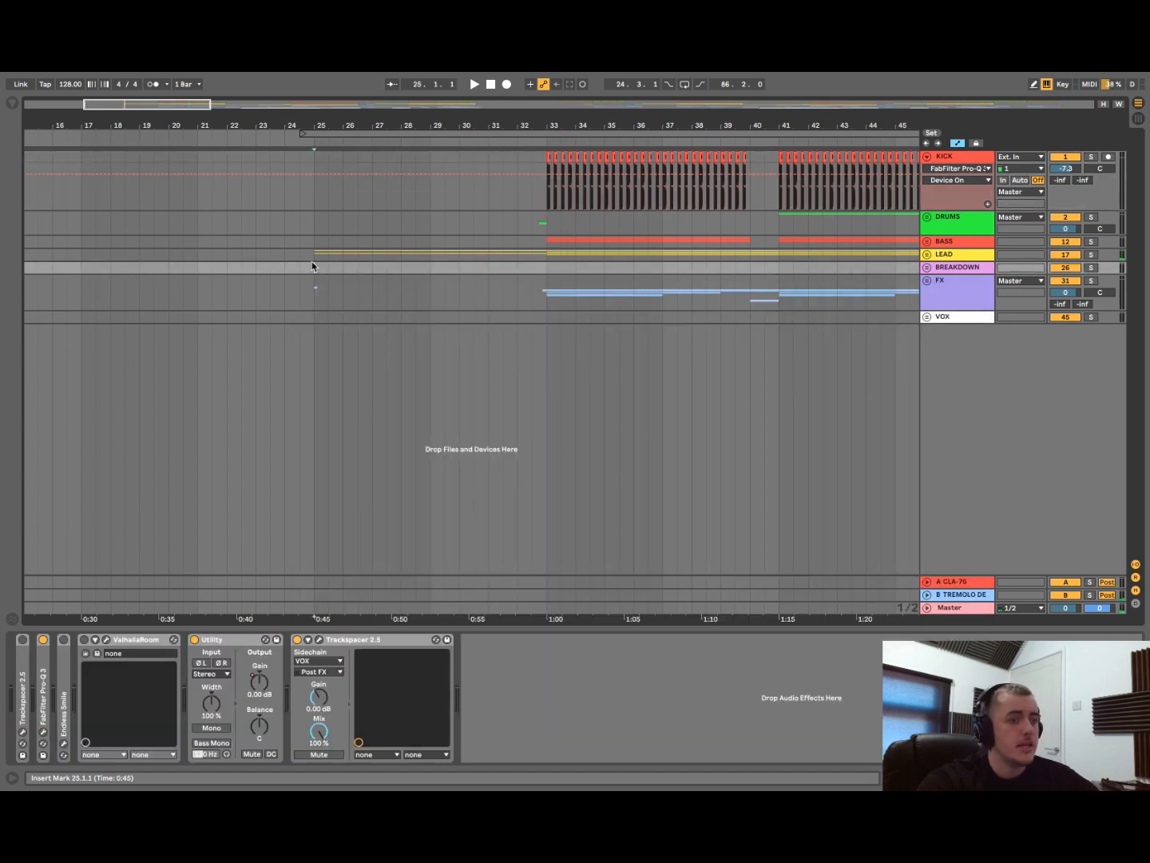
key(space)
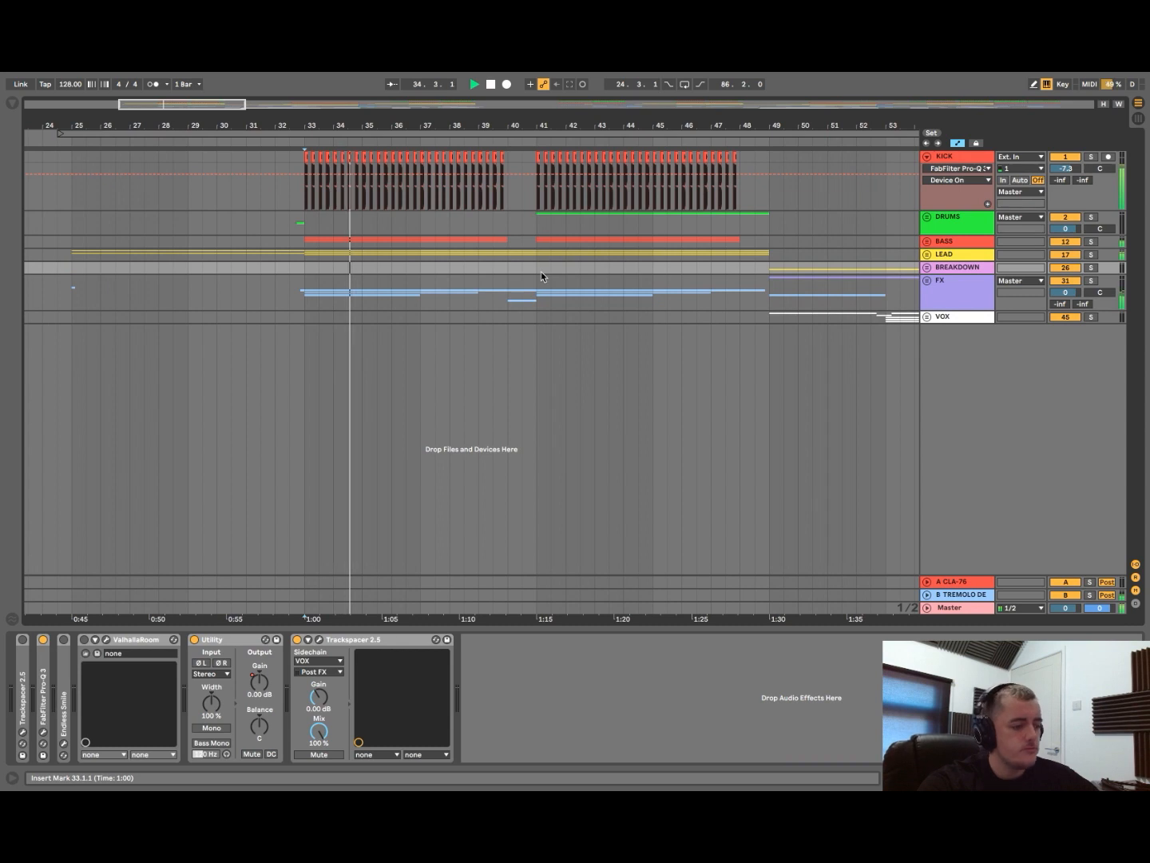
key(space)
- Play a short stretch of the breakdown from bar 73 to hear the arrangement without the kick
scroll(542, 272, down, 5)
scroll(542, 272, right, 2)
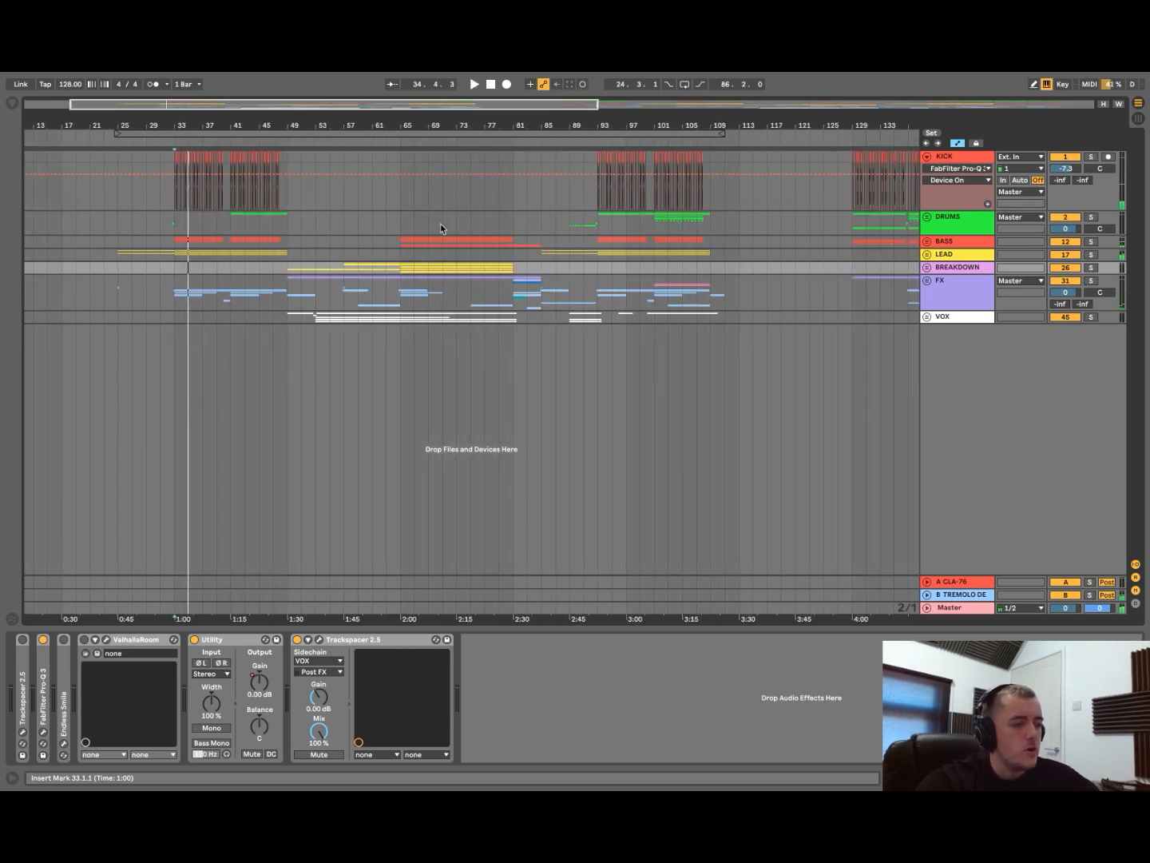
click(428, 218)
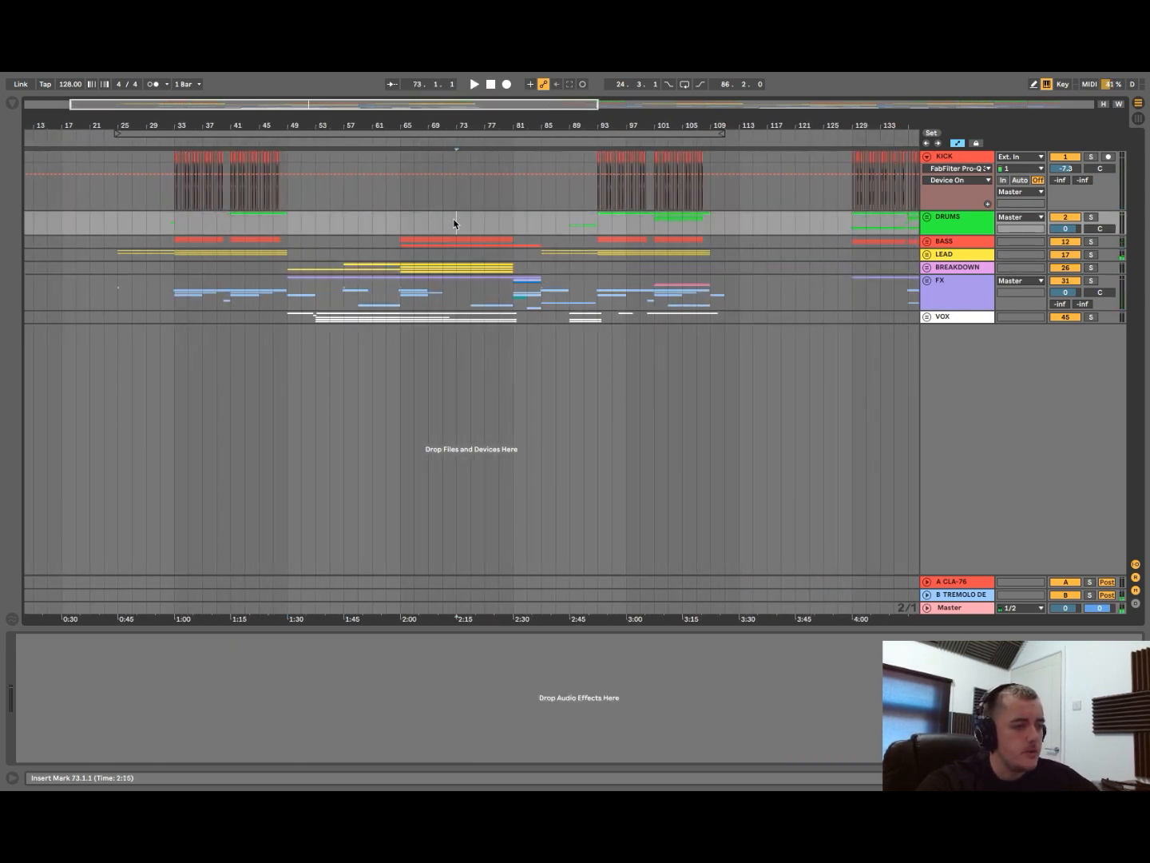
click(456, 222)
key(space)
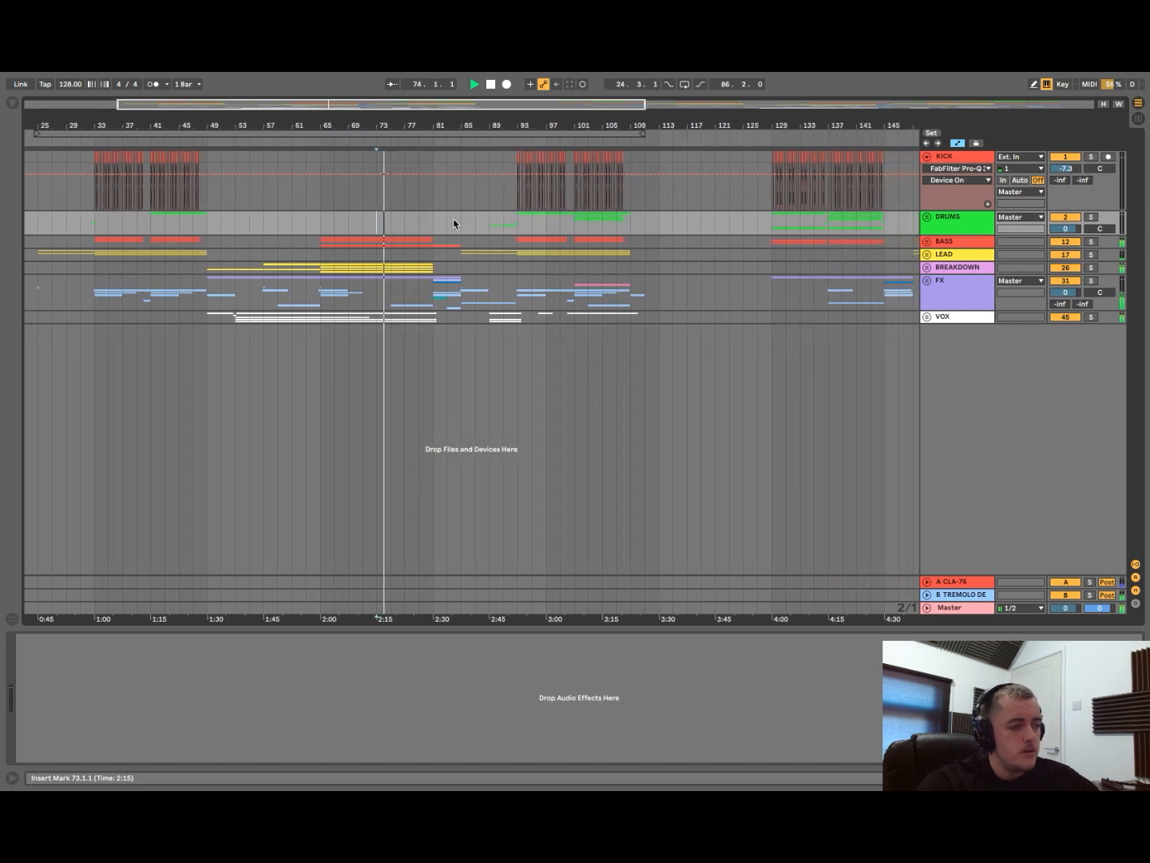
key(space)
- Play the second drop from bar 93 to hear the kick return in the full mix
click(471, 223)
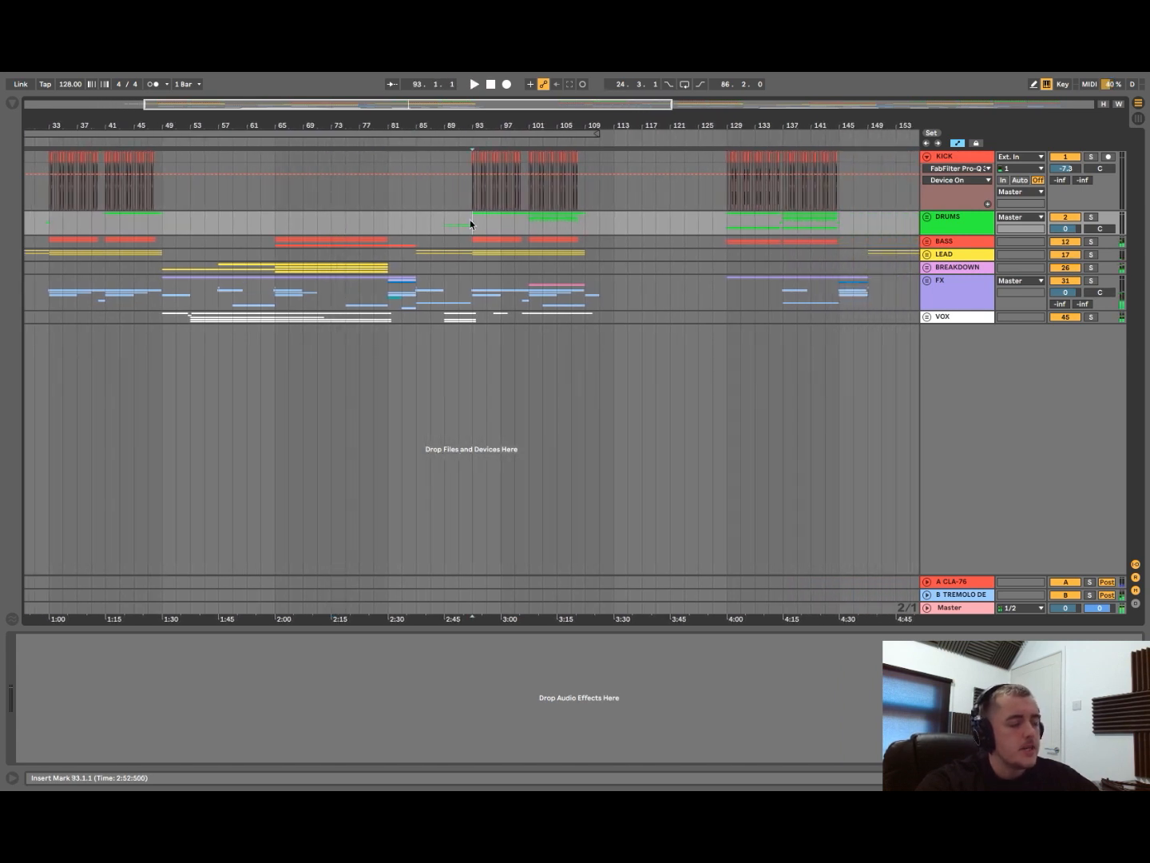
key(space)
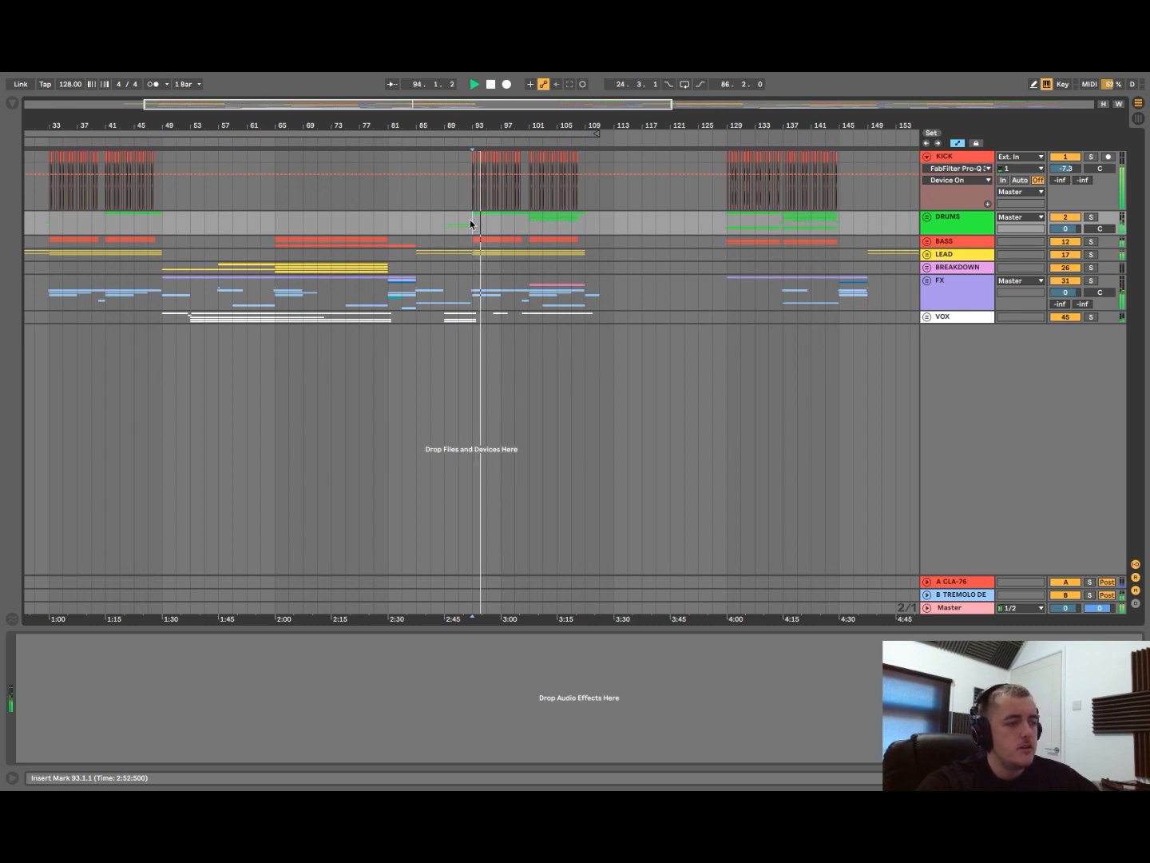
key(space)
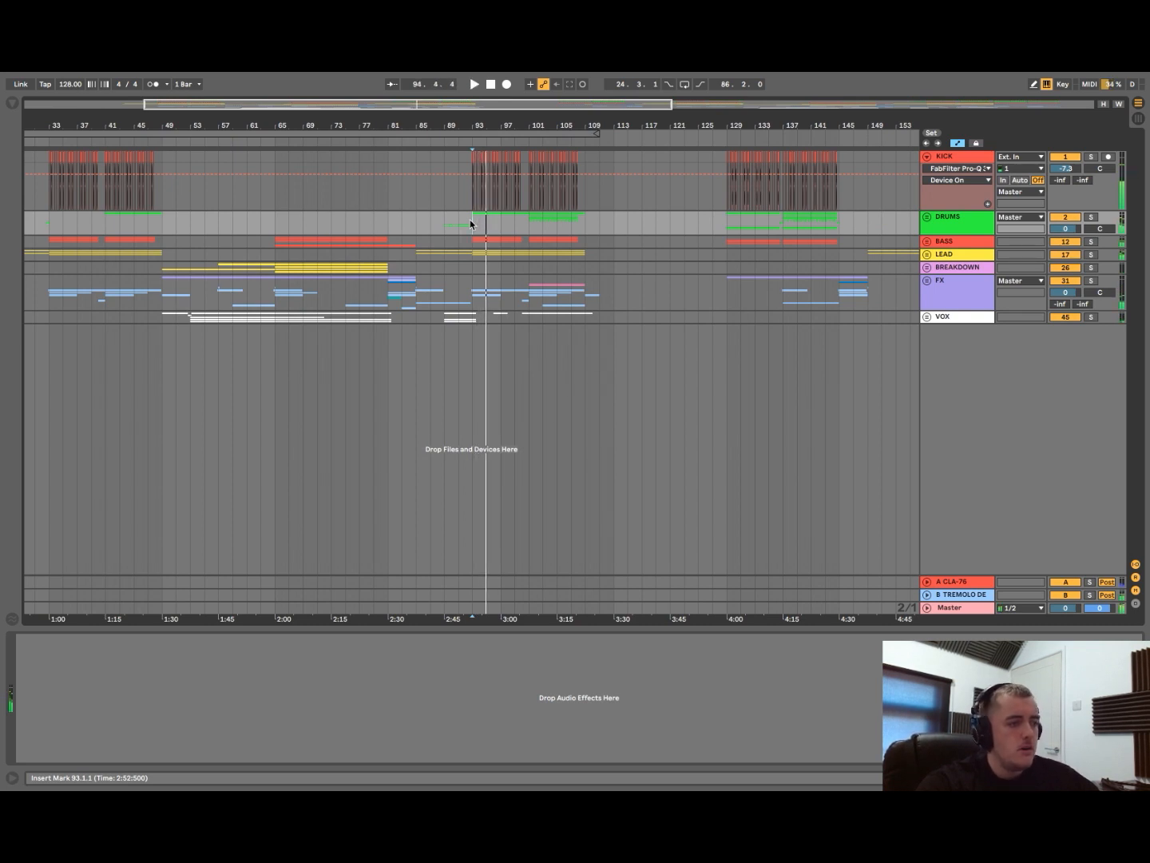
- Return the insert marker to bar 33 and select the KICK track to bring back its devices
scroll(470, 223, left, 5)
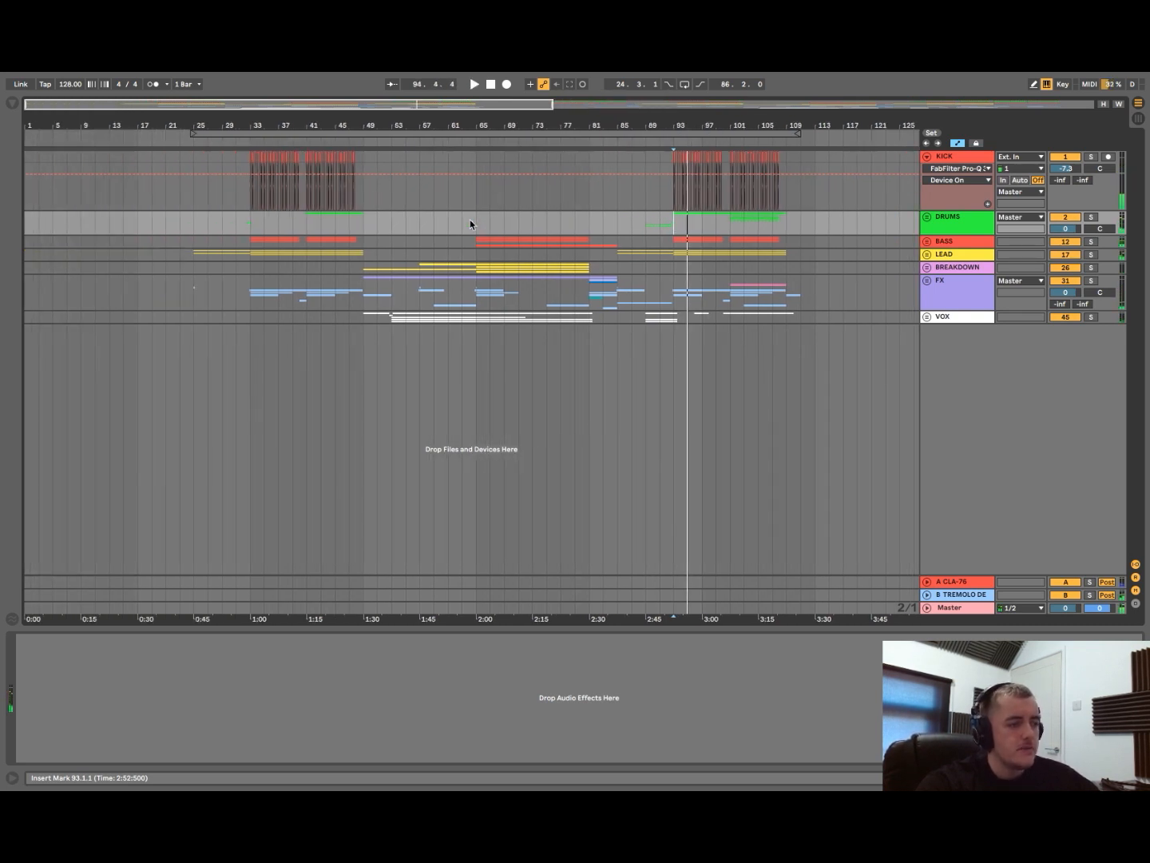
click(250, 218)
scroll(250, 219, up, 5)
scroll(258, 223, up, 3)
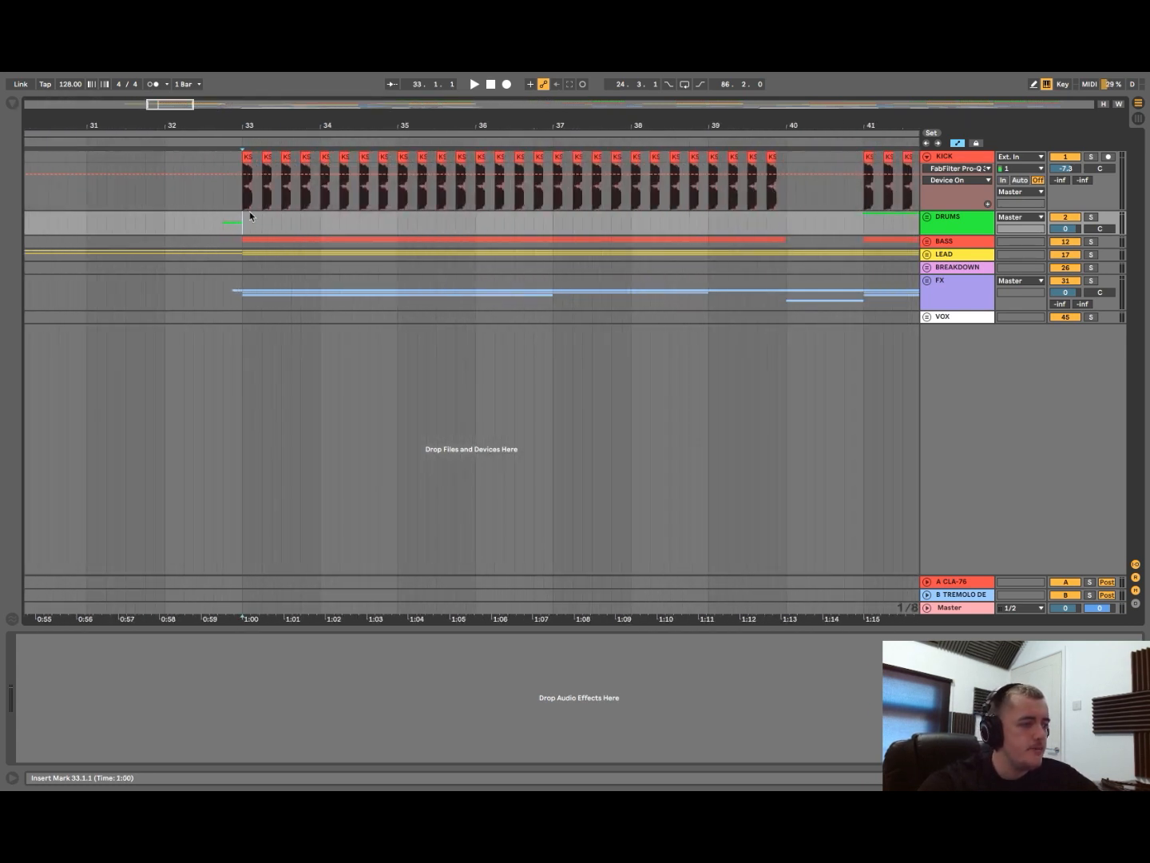
click(249, 204)
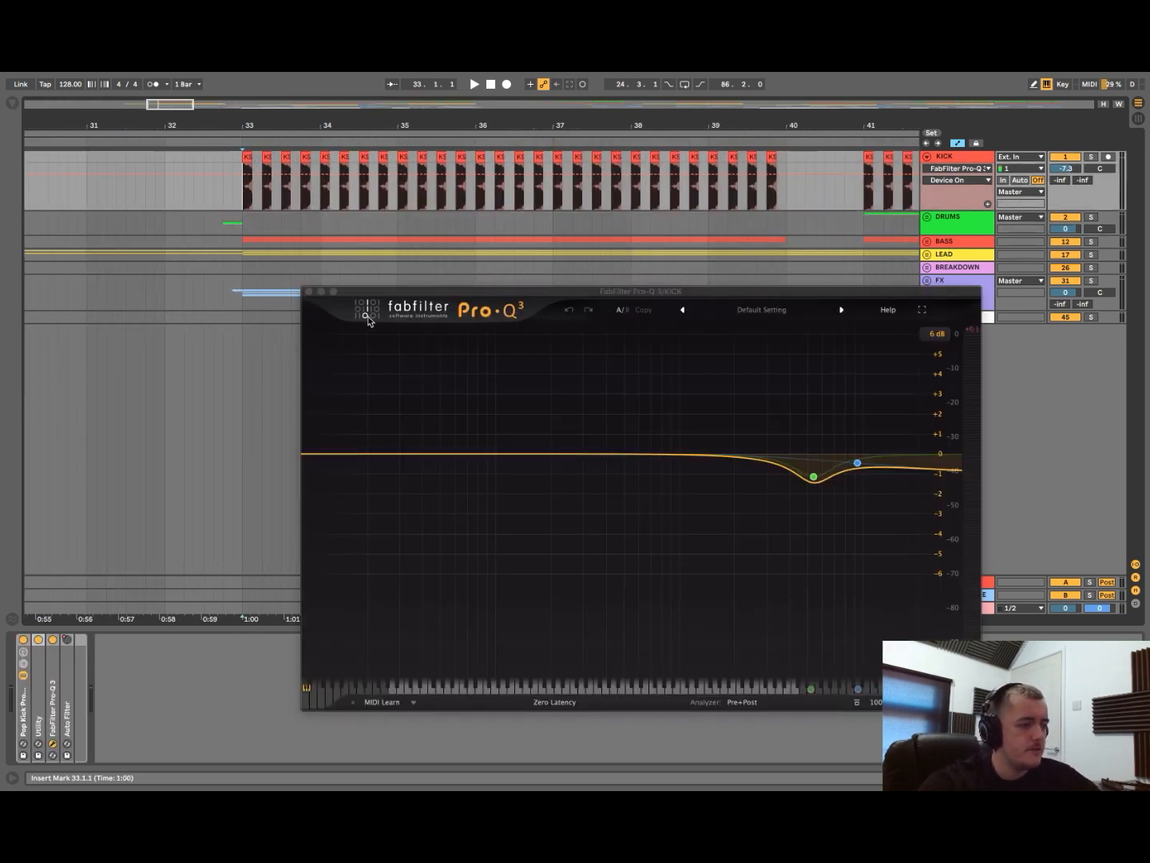
- Close the Pro-Q 3 window and fold the KICK track with its track volume selected
click(310, 291)
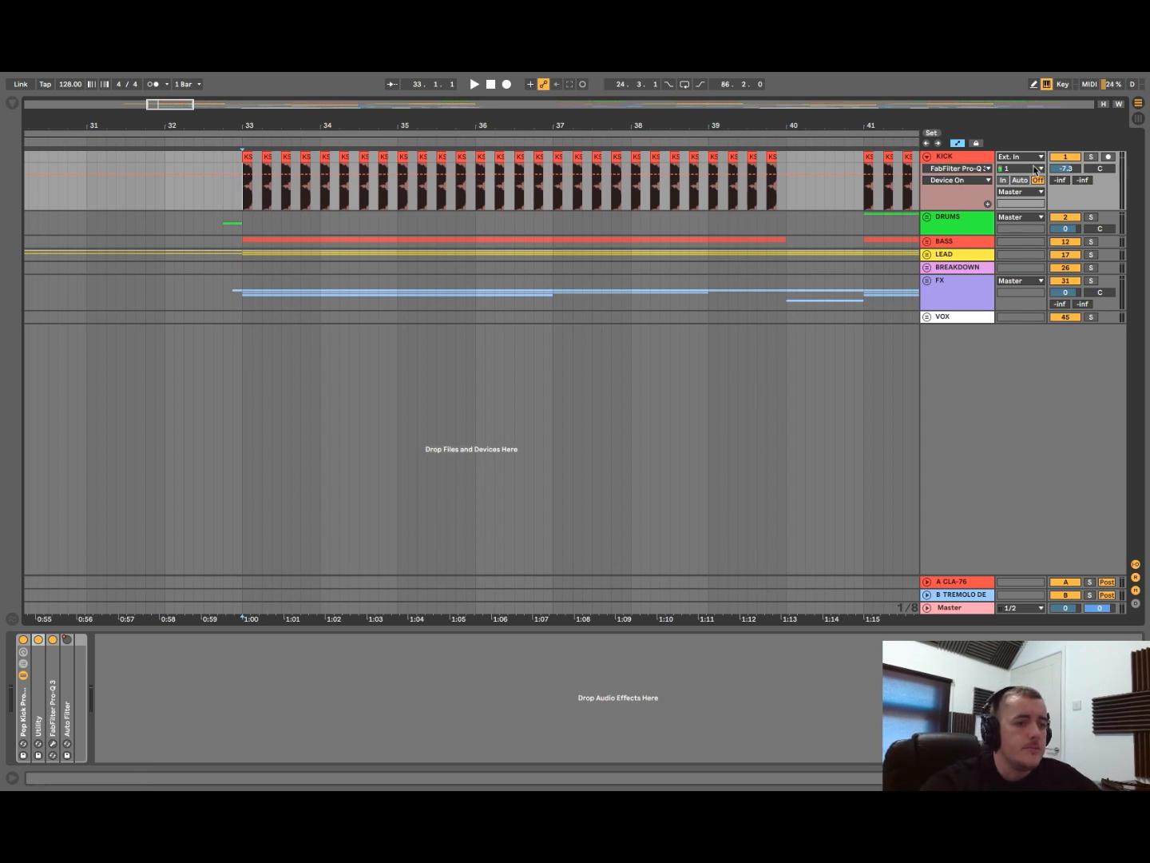
click(1075, 171)
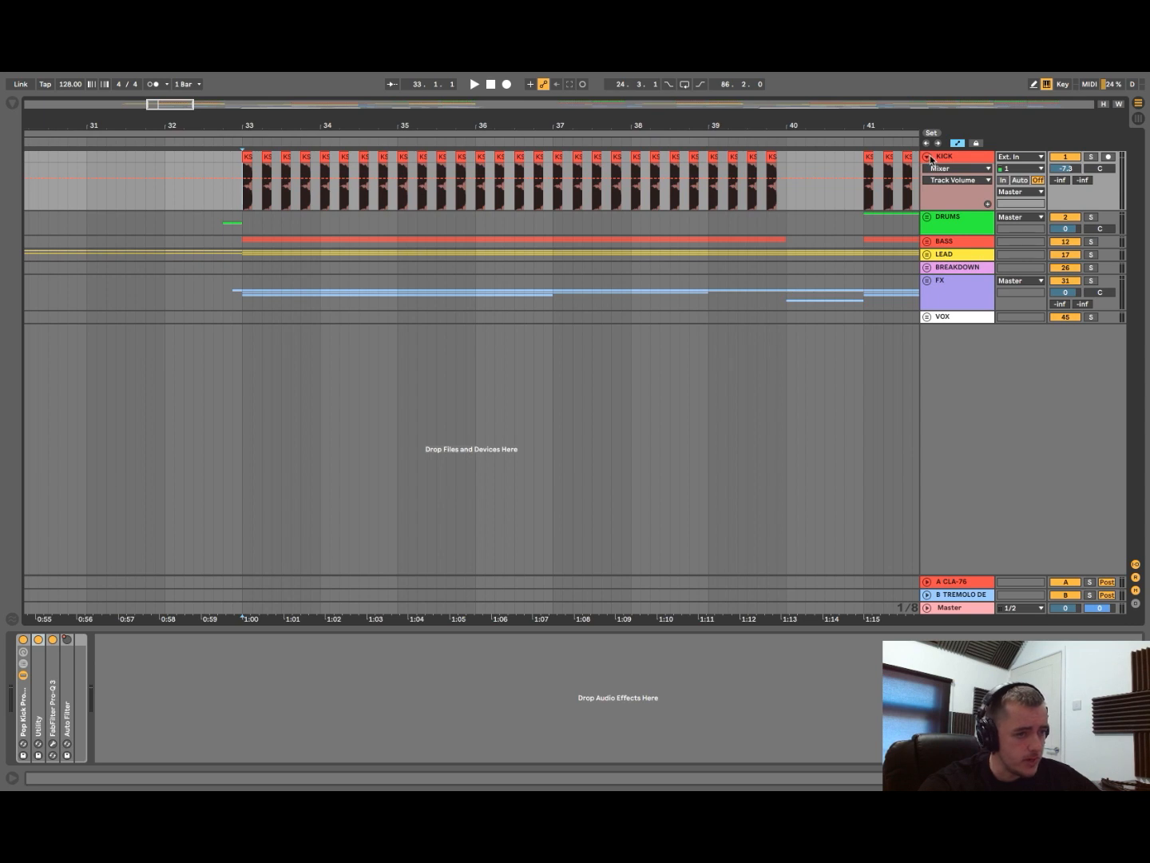
click(928, 157)
- Unfold the BASS group and select the Sub Bass track at bar 33 to show its device chain
scroll(627, 255, down, 5)
scroll(626, 256, right, 3)
scroll(627, 255, down, 2)
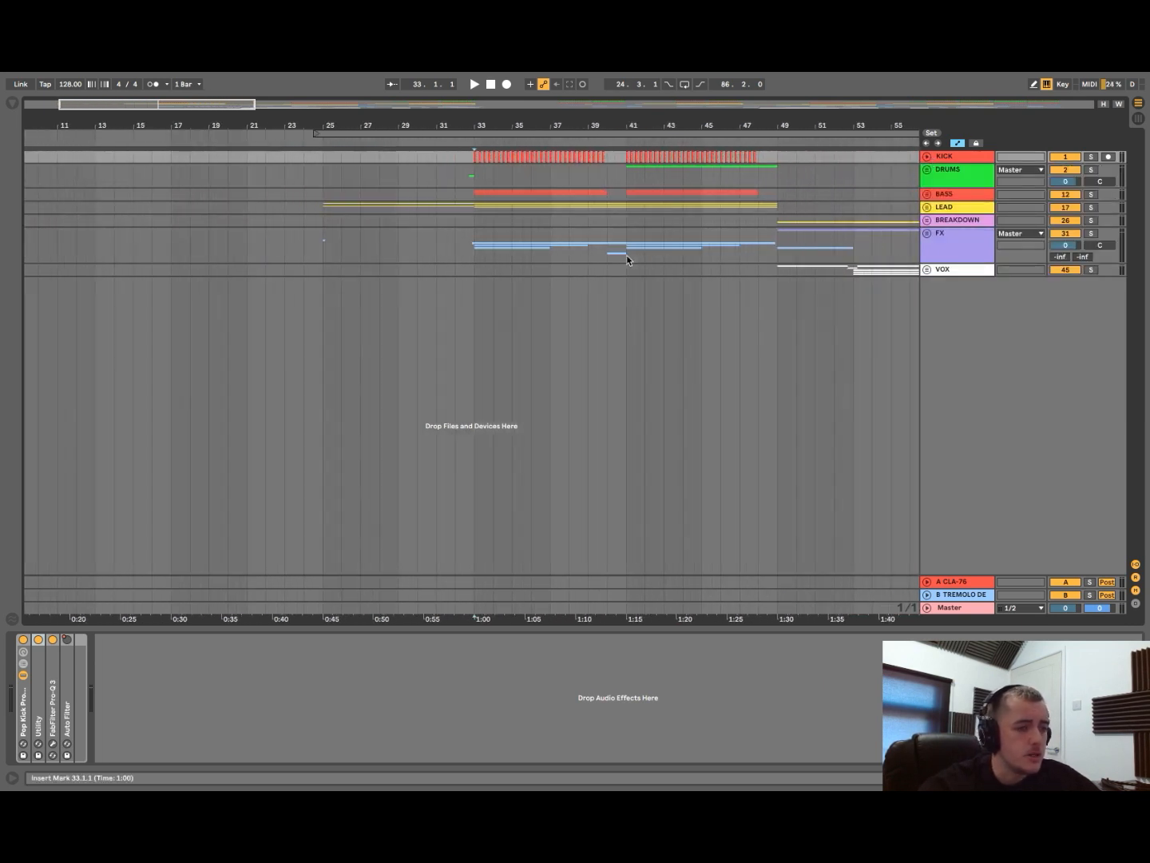
scroll(582, 236, right, 4)
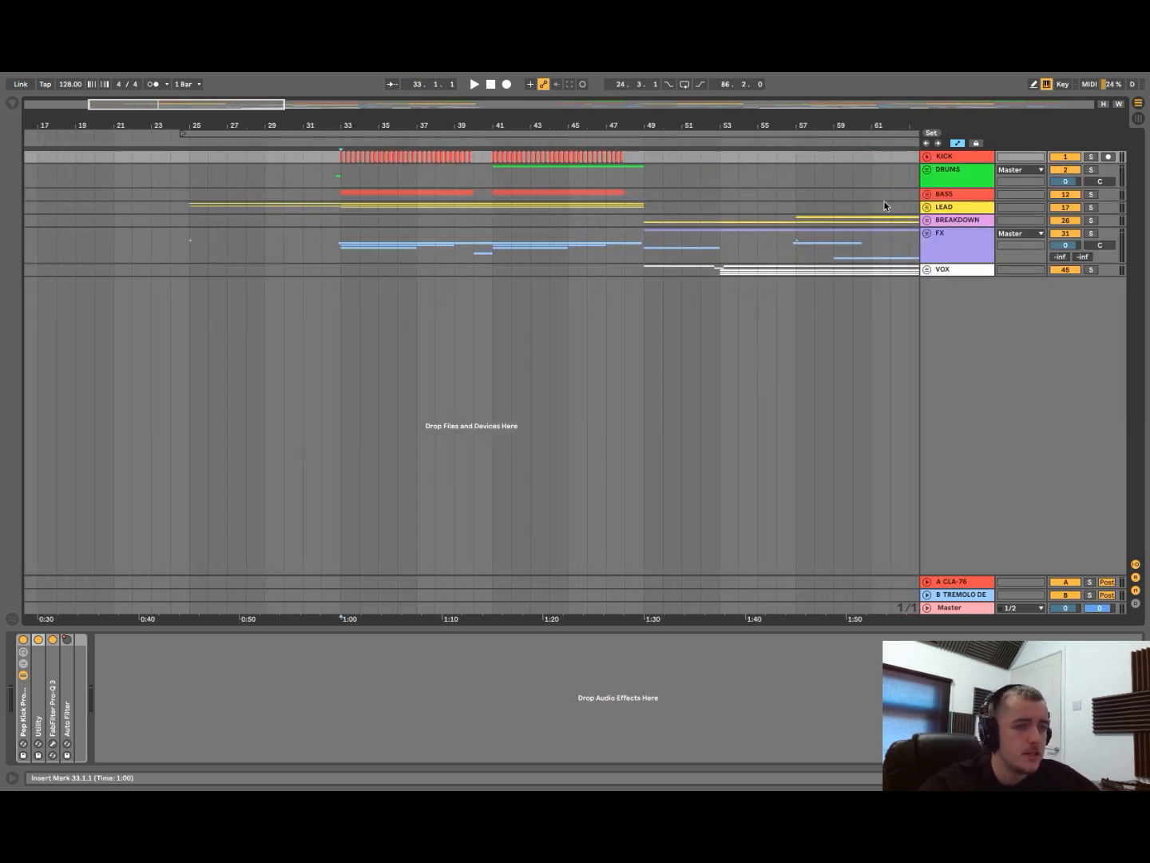
click(928, 195)
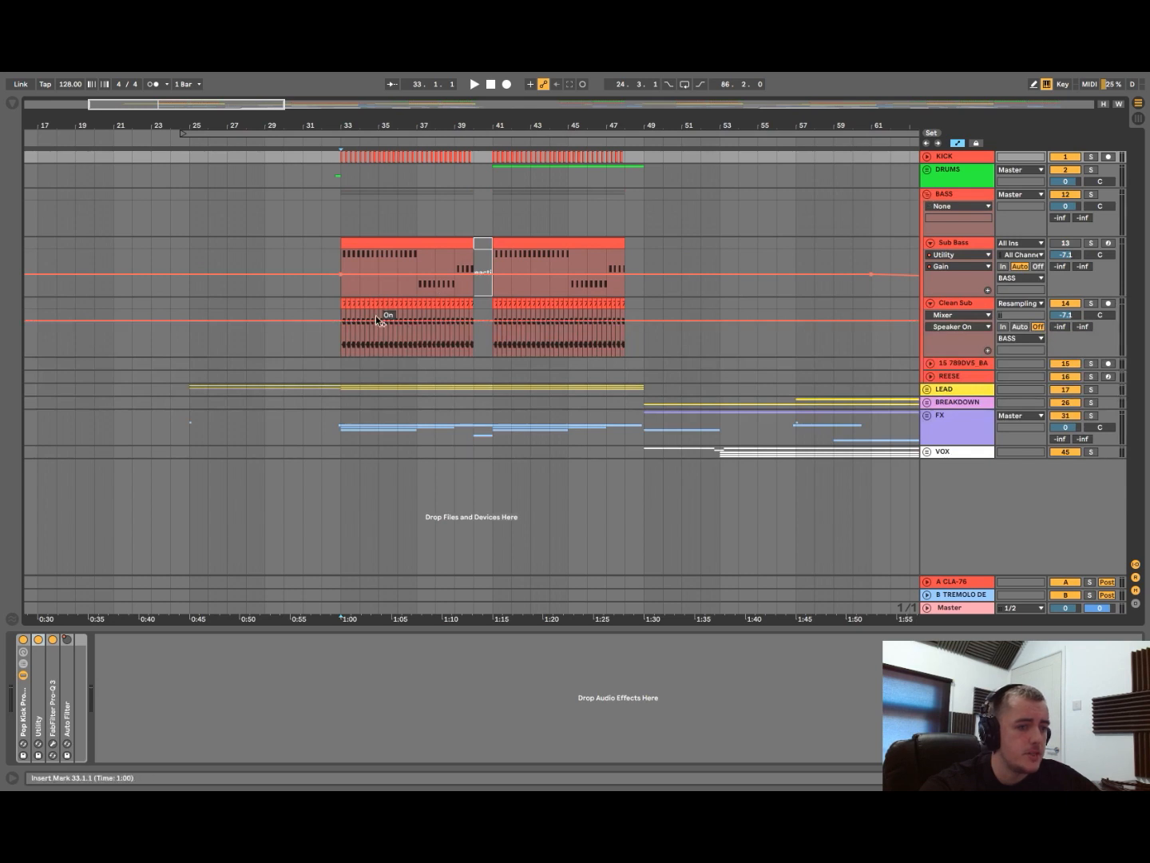
scroll(377, 315, up, 5)
click(283, 288)
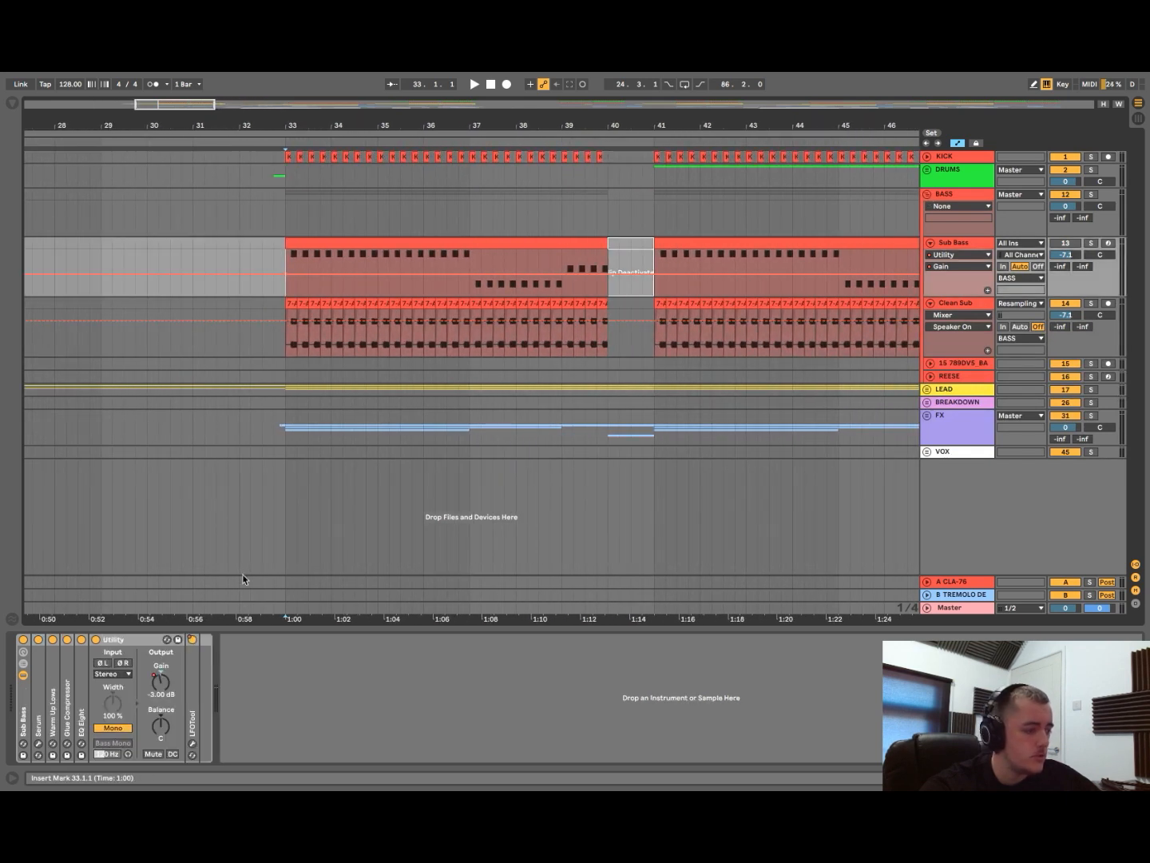
- Open Serum on the Sub Bass track and browse the wavetable list of oscillator B
click(38, 745)
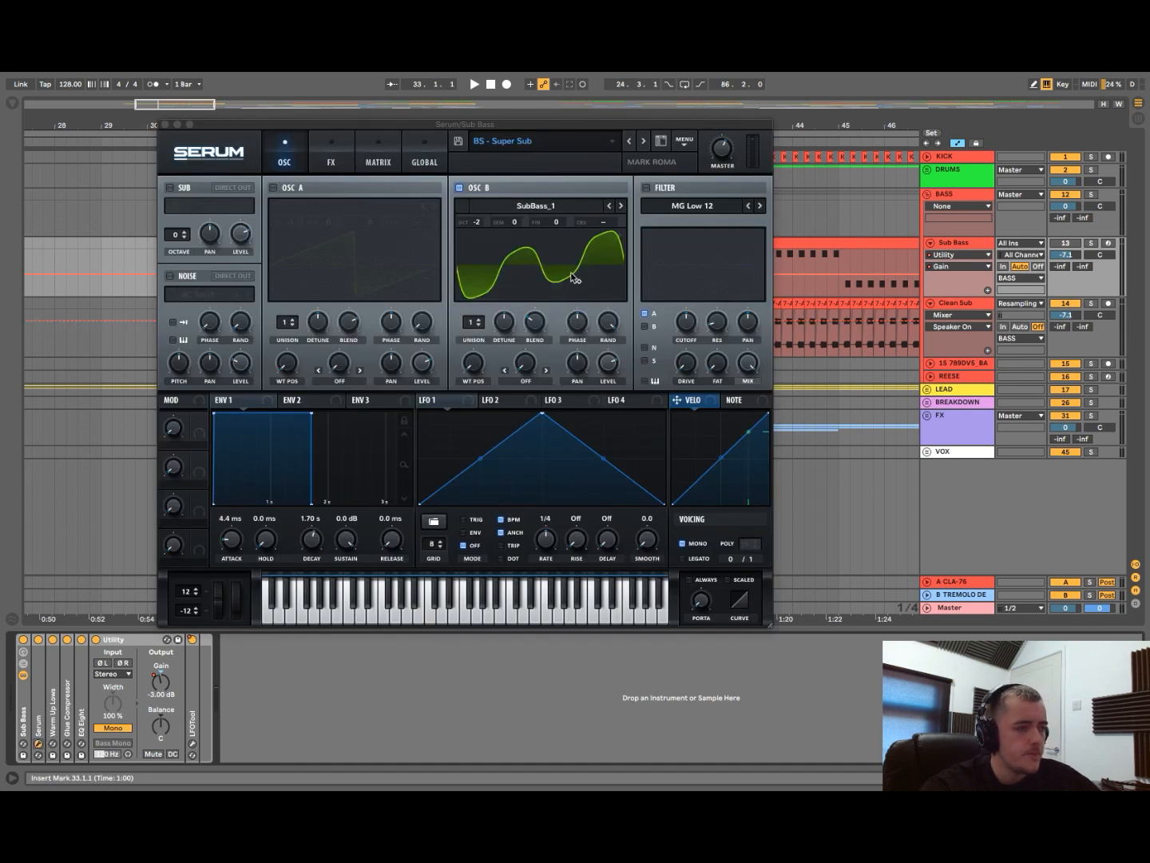
click(565, 206)
mouse_move(567, 336)
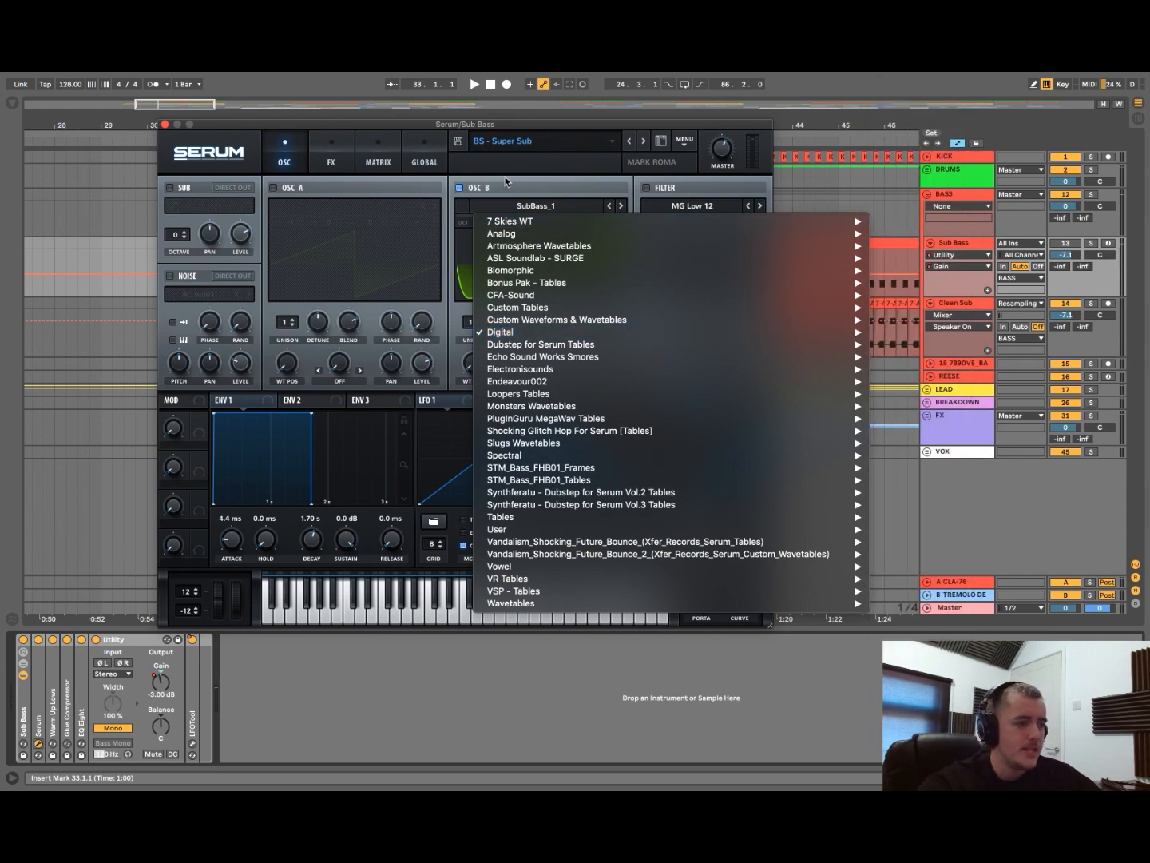
- Dismiss the wavetable list, close Serum and expand the Warm Up Lows device on the Sub Bass track
click(505, 181)
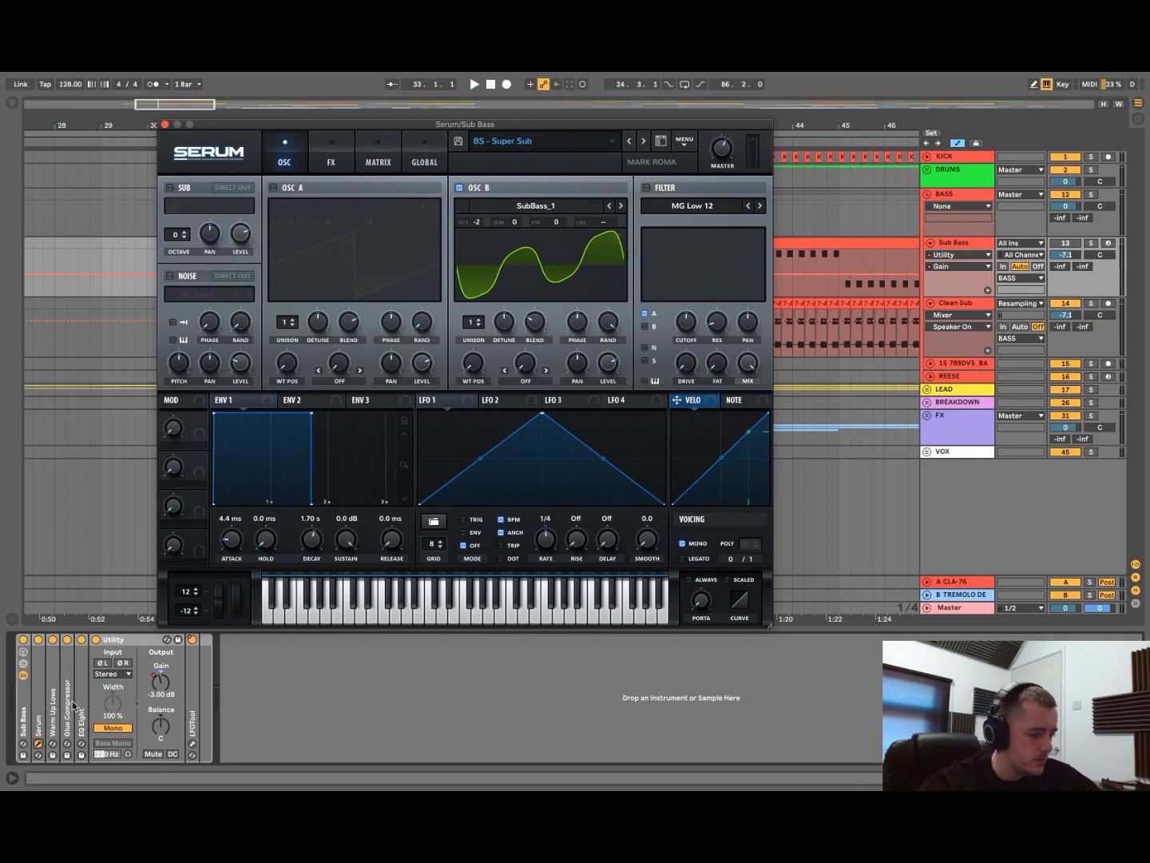
click(37, 743)
double_click(56, 713)
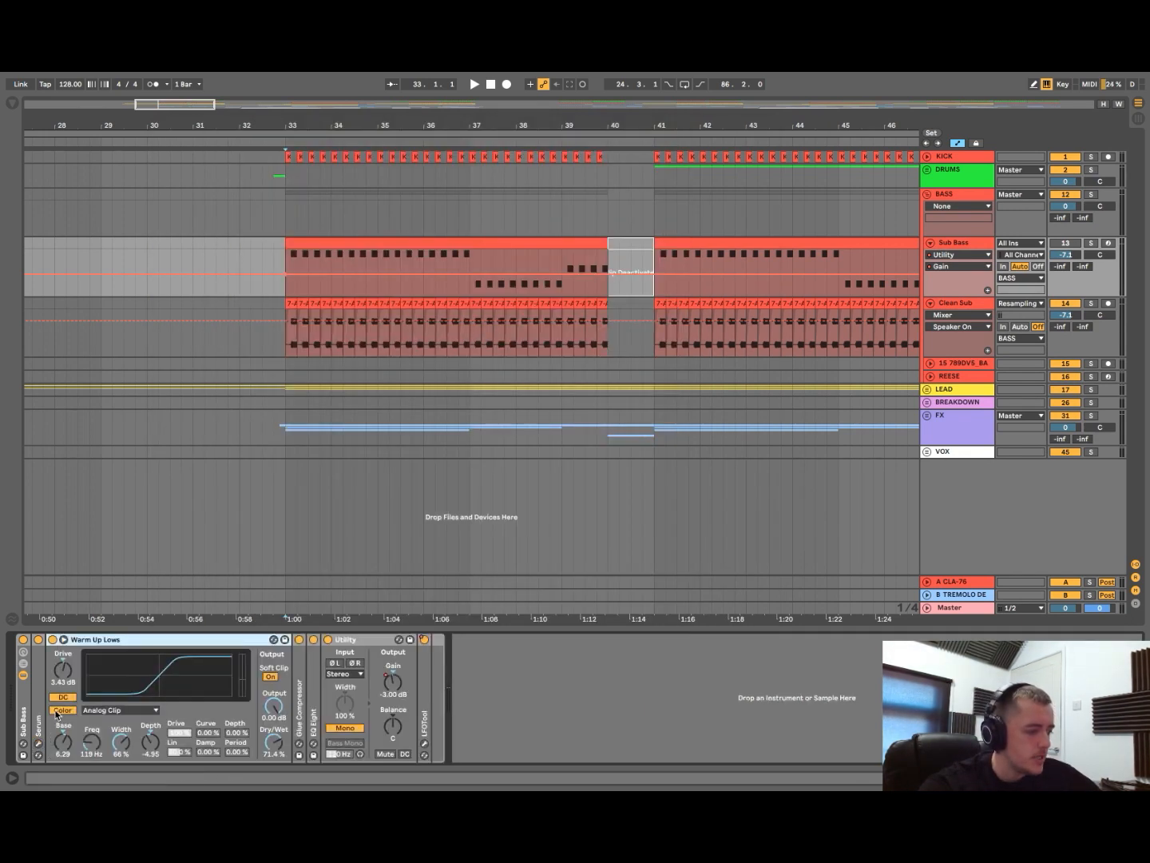
- Show the Glue Compressor in place of Warm Up Lows and play the soloed Sub Bass track from bar 33
double_click(133, 641)
double_click(72, 693)
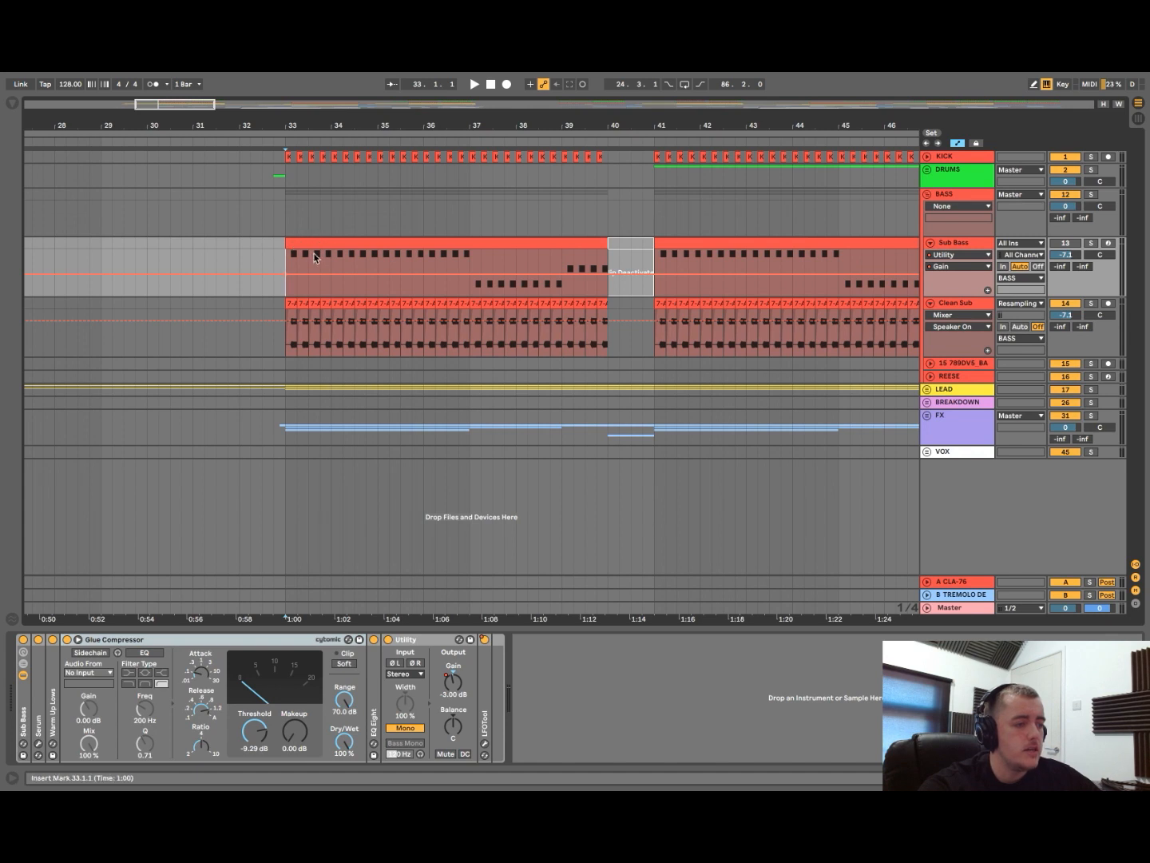
click(1092, 243)
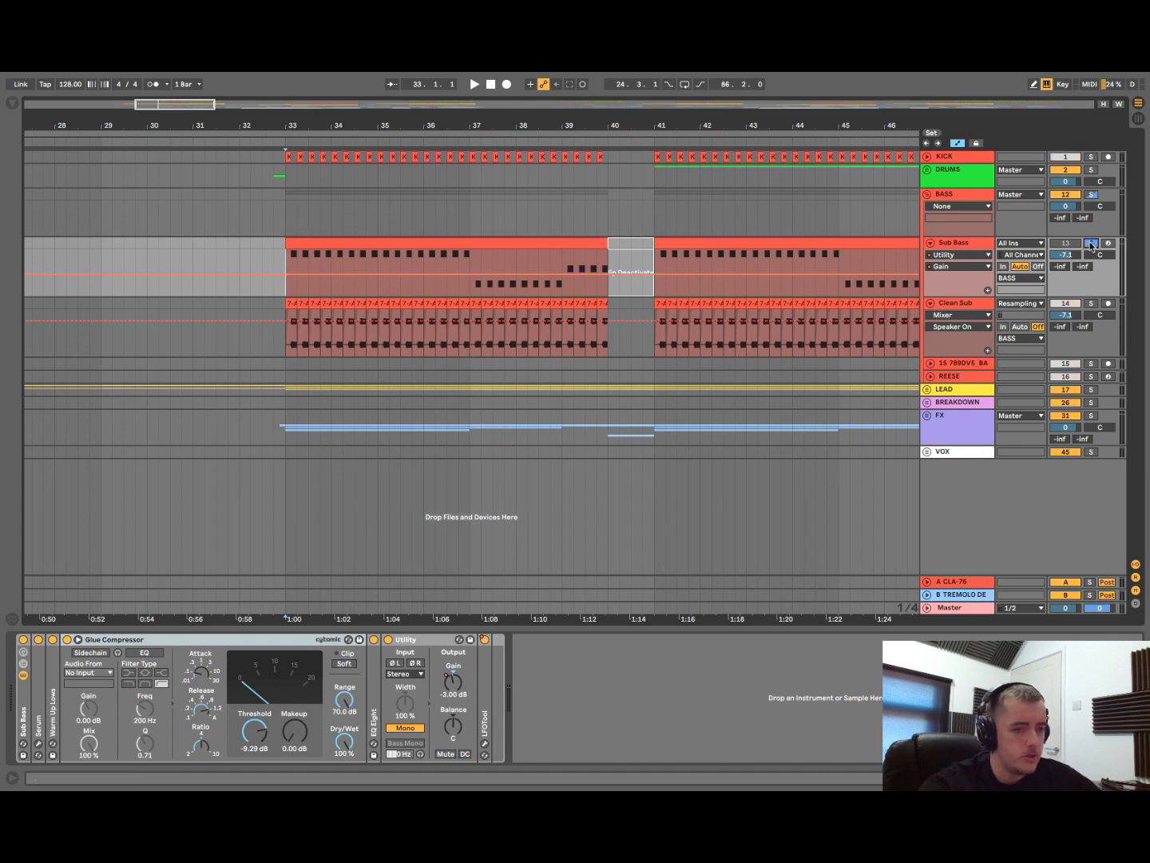
key(space)
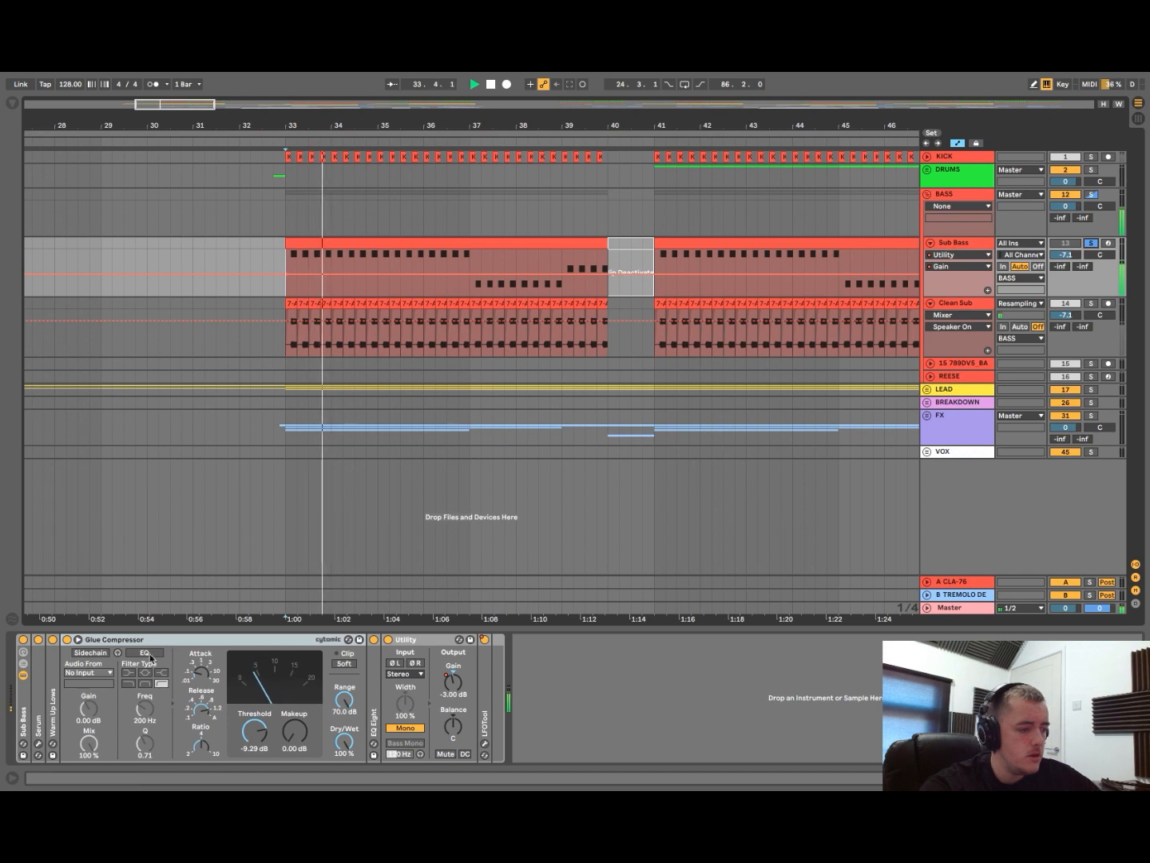
- Stop playback and show the Sub Bass track's EQ Eight in place of the Glue Compressor
double_click(104, 639)
key(space)
double_click(82, 640)
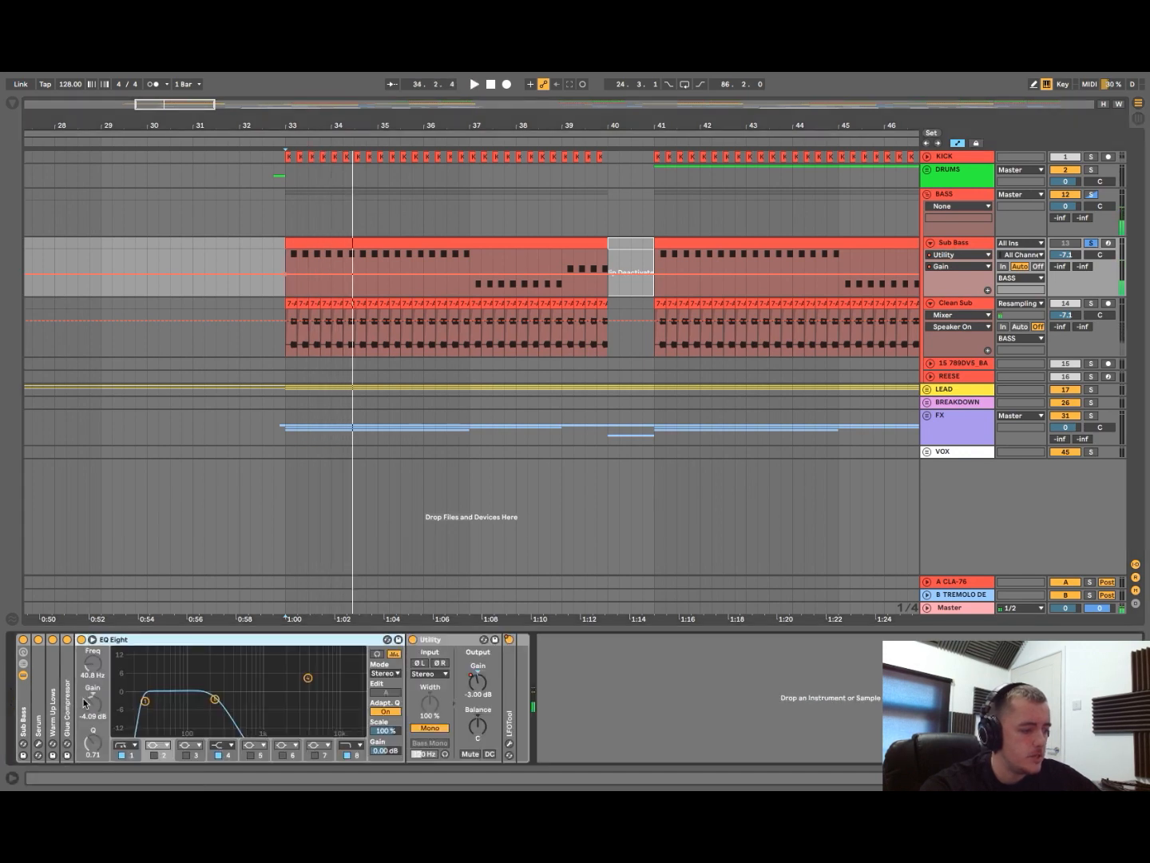
- Listen to the soloed sub bass through EQ Eight's band 4, with and without Audition mode, leaving the mode off
key(space)
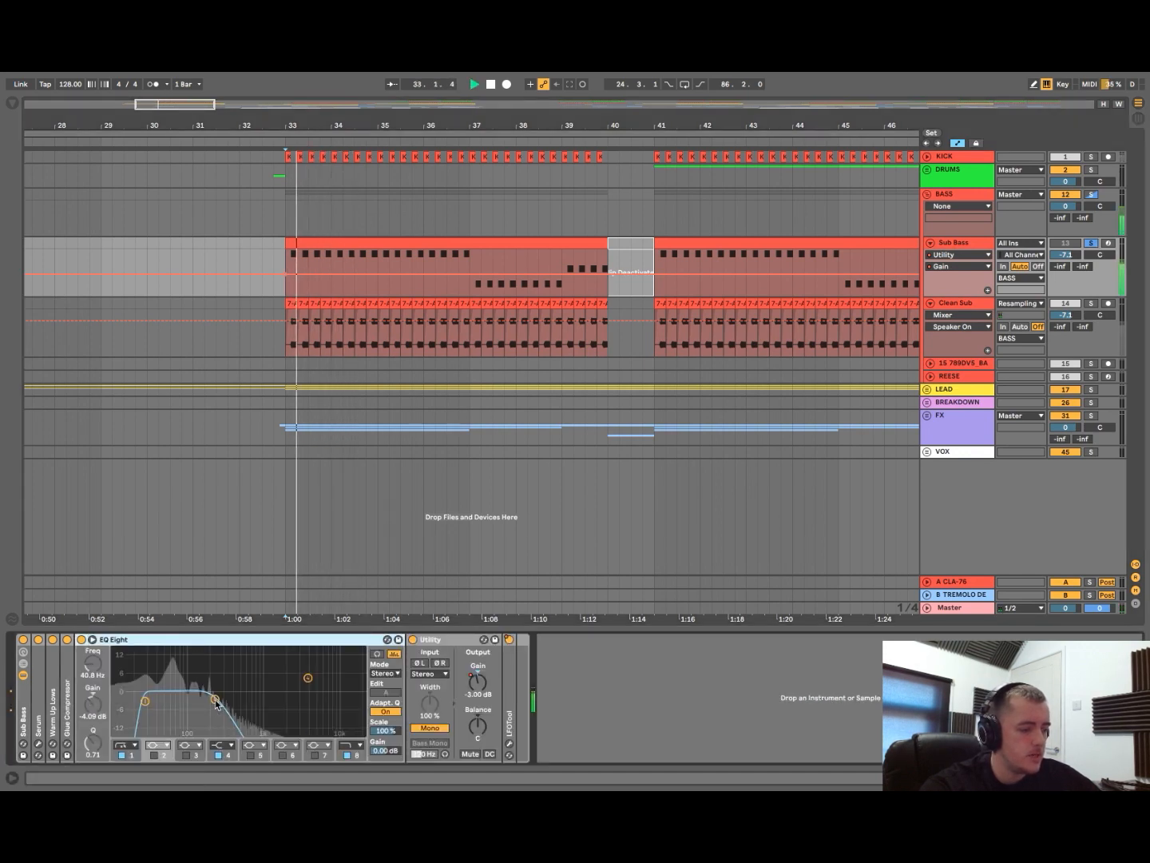
click(215, 700)
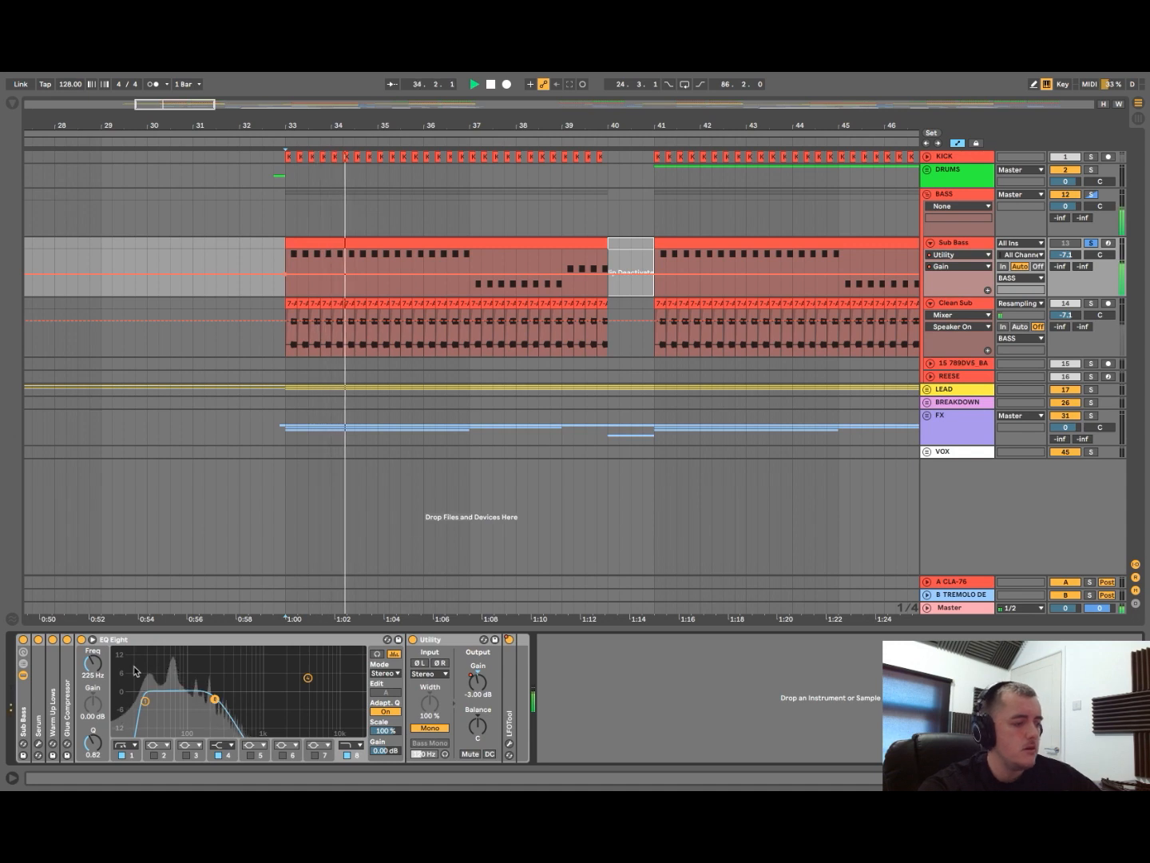
key(space)
click(378, 654)
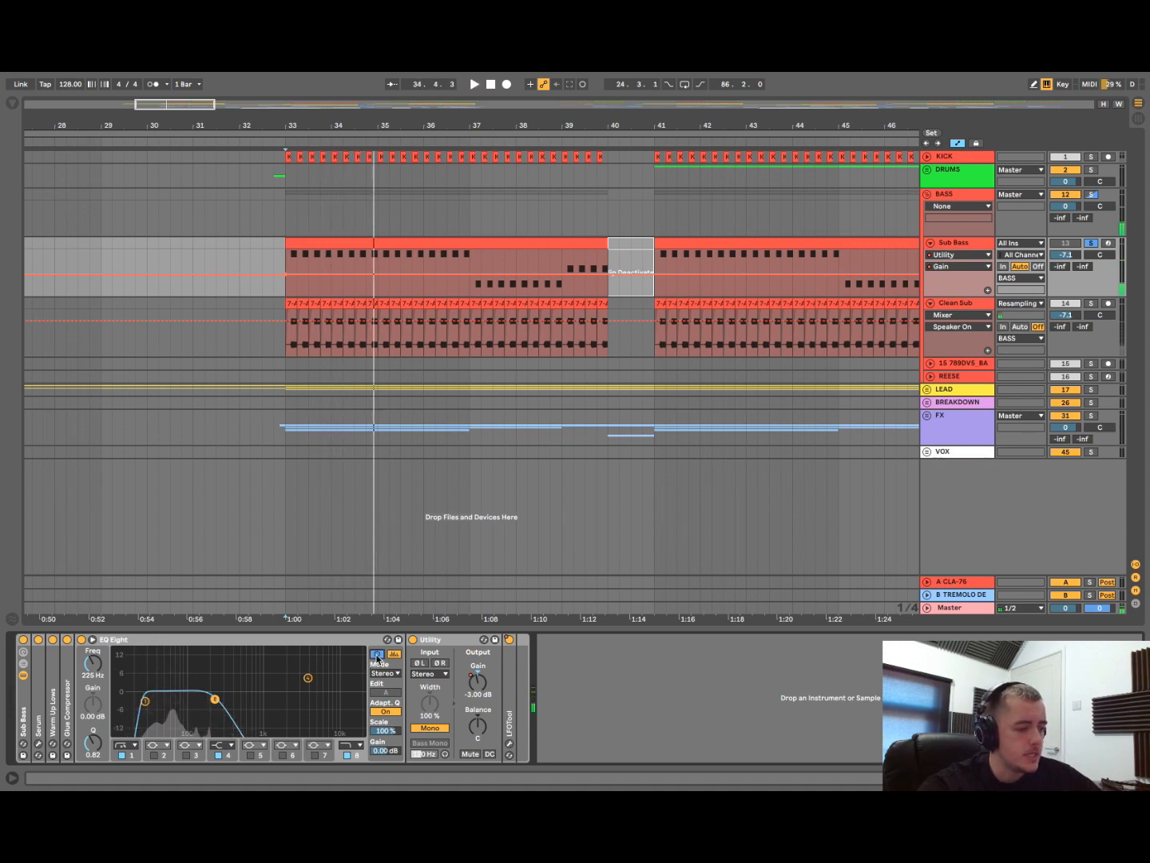
key(space)
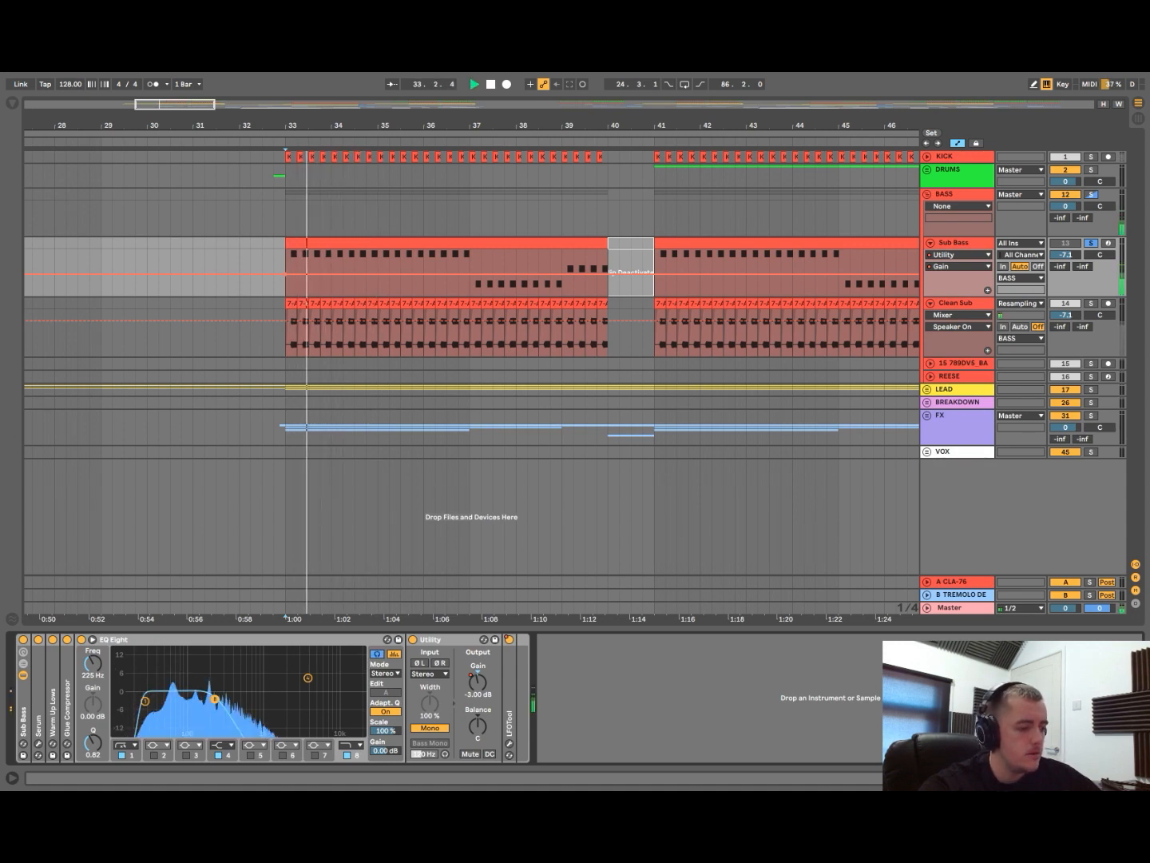
key(space)
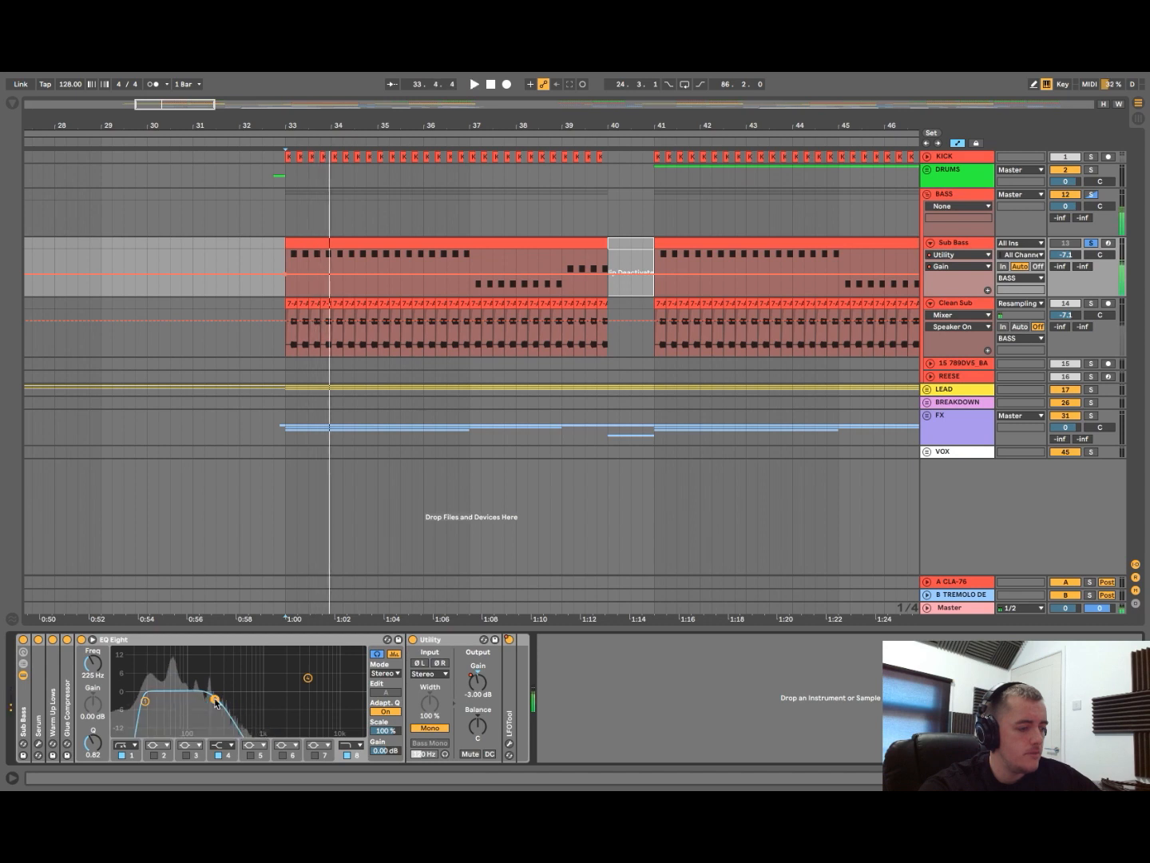
click(378, 654)
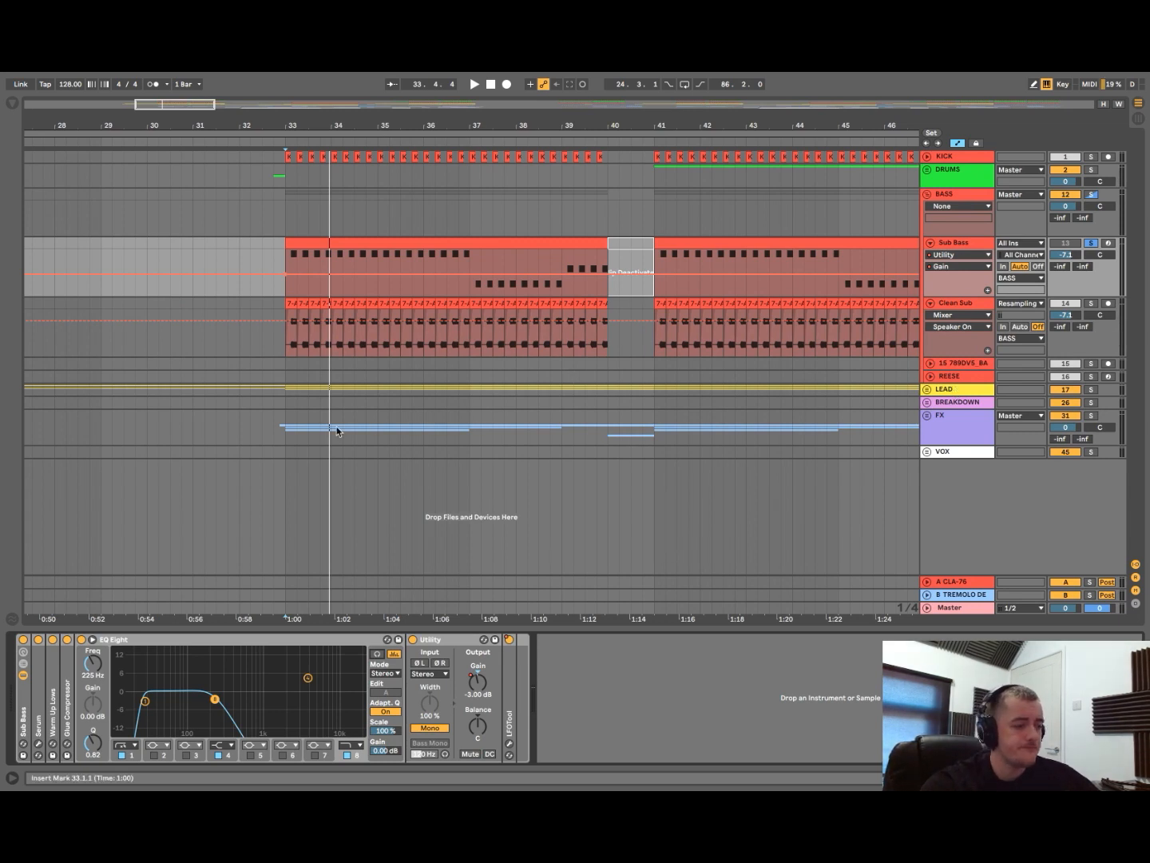
- Collapse EQ Eight and examine the Sub Bass track's Utility gain automation across the arrangement
scroll(273, 393, down, 2)
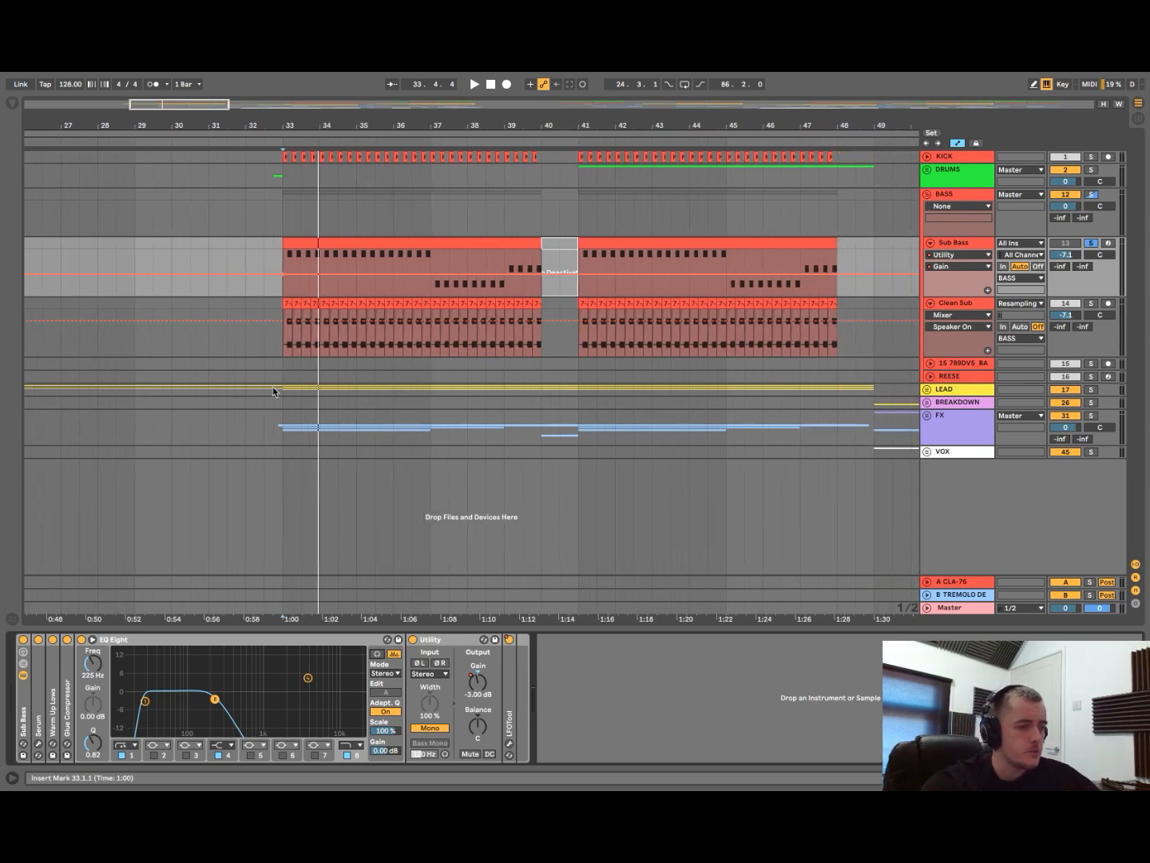
double_click(127, 641)
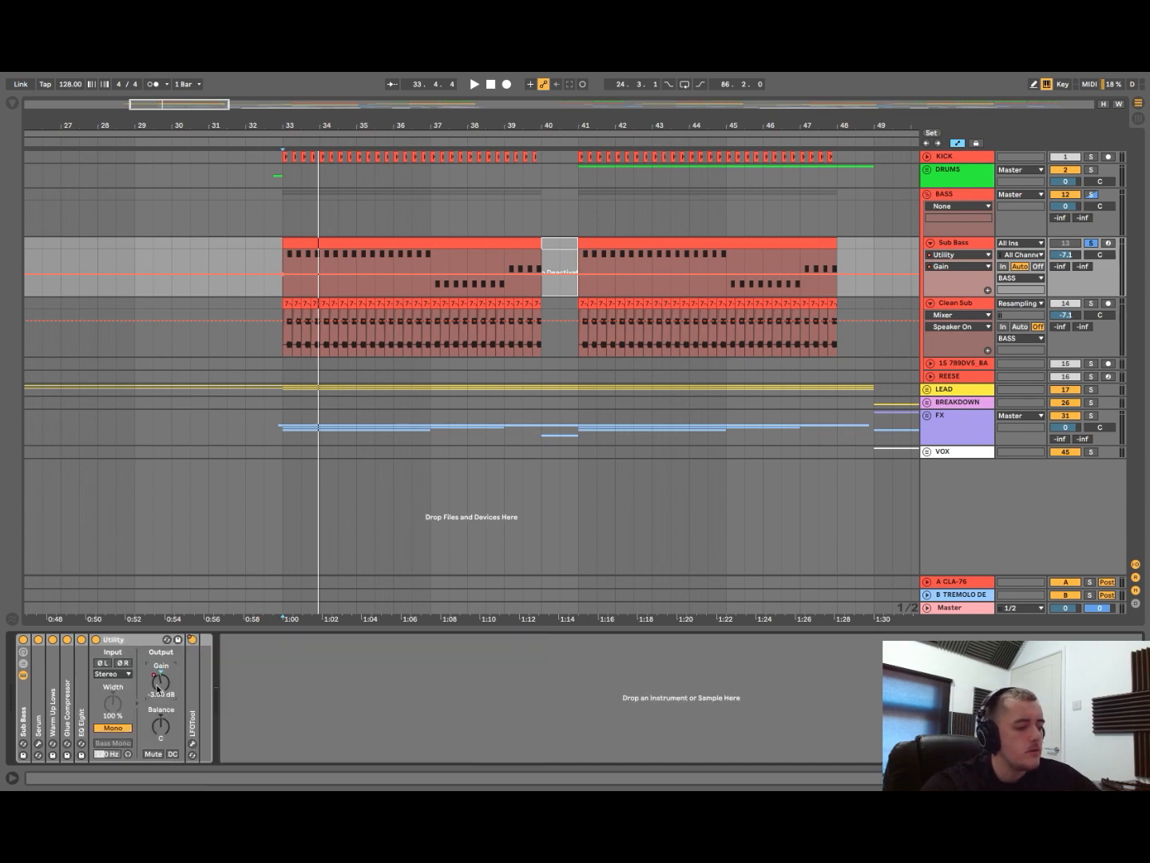
scroll(472, 340, down, 6)
scroll(472, 337, right, 3)
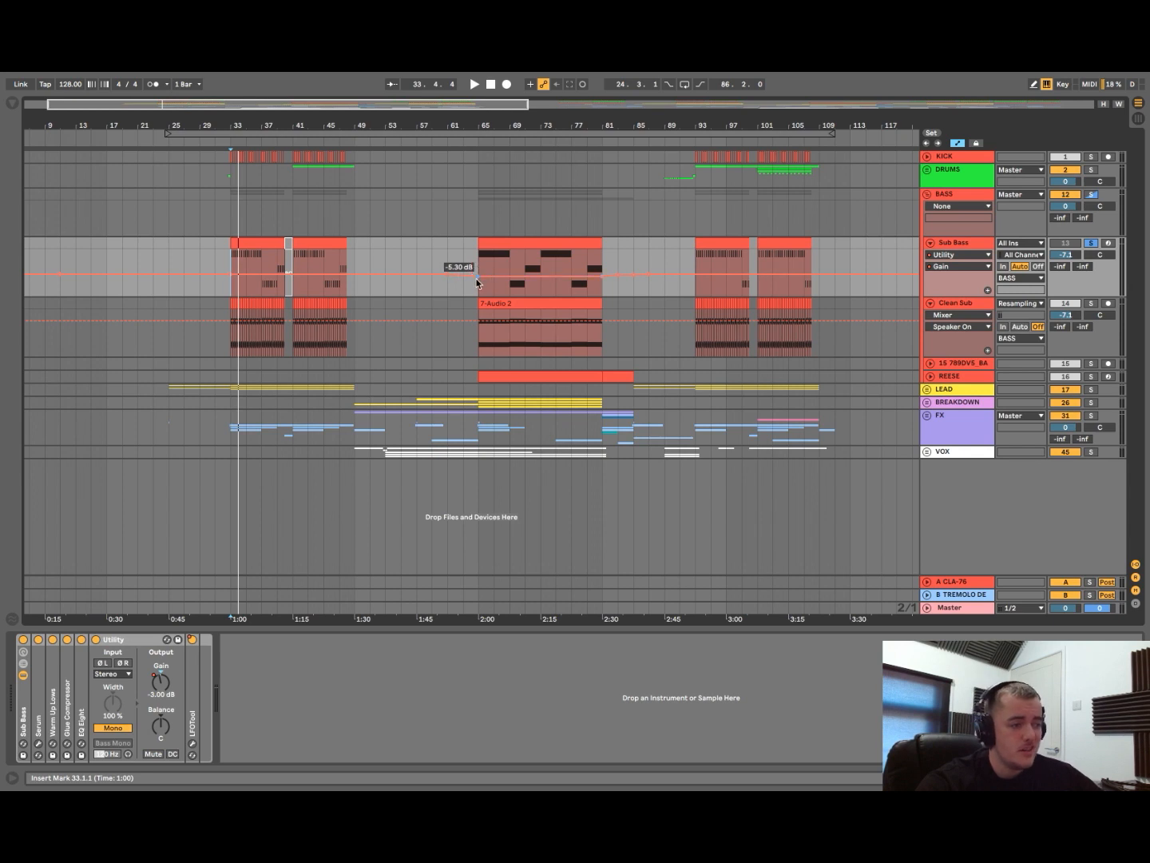
scroll(343, 308, up, 5)
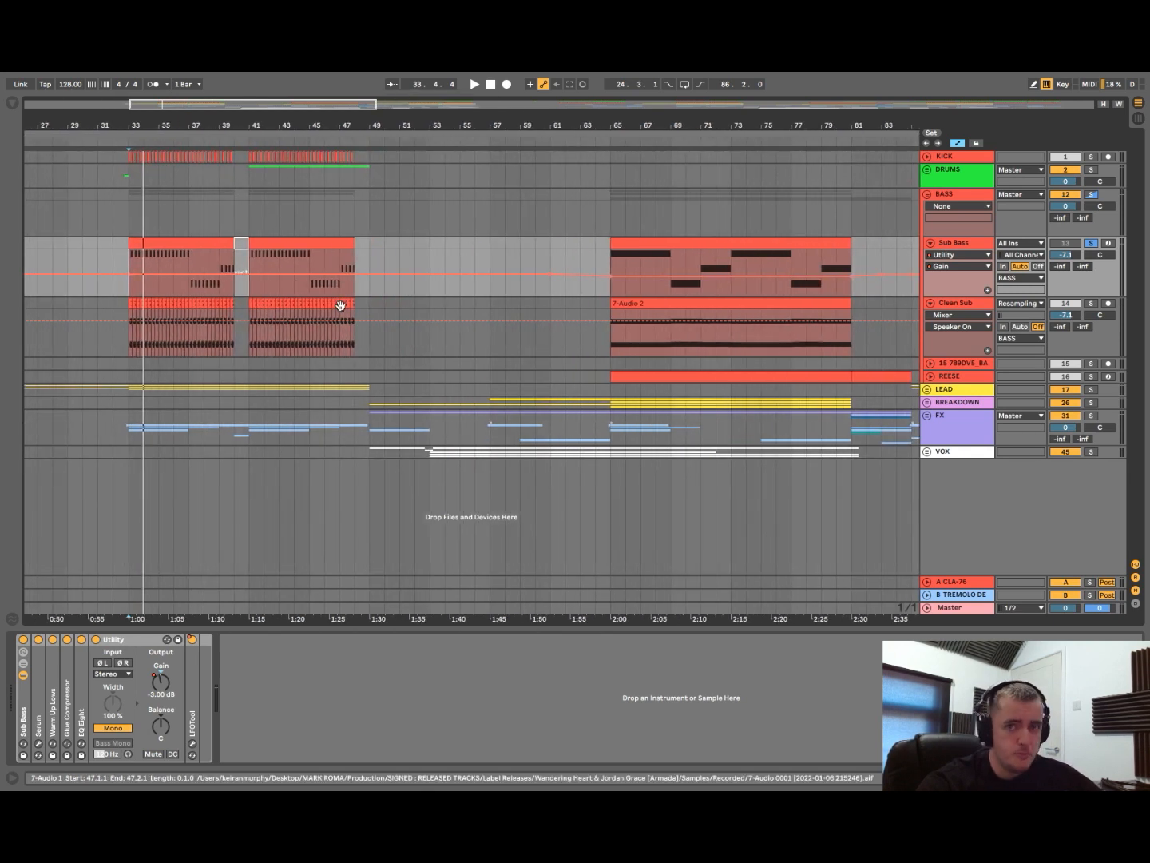
scroll(341, 305, left, 3)
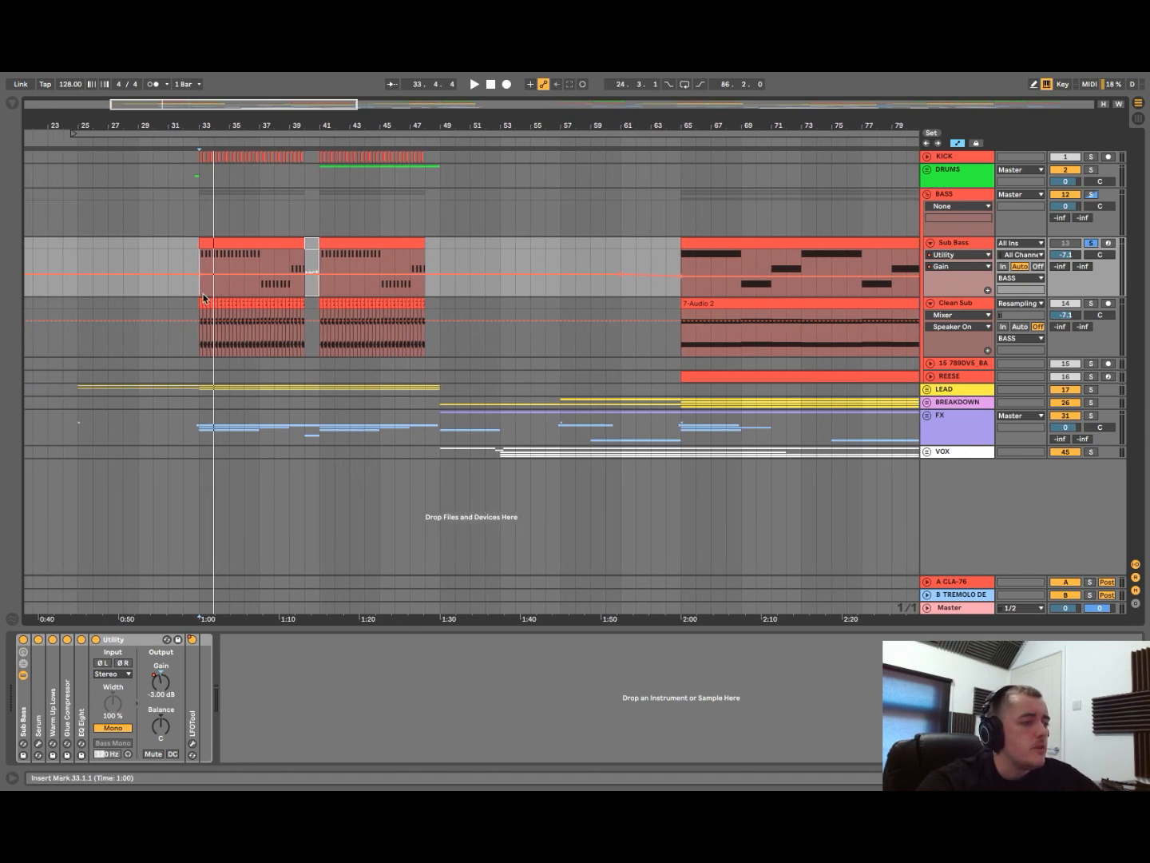
- Unfold the KICK track, solo it together with Sub Bass and play both from bar 33
scroll(203, 298, up, 8)
scroll(236, 296, up, 6)
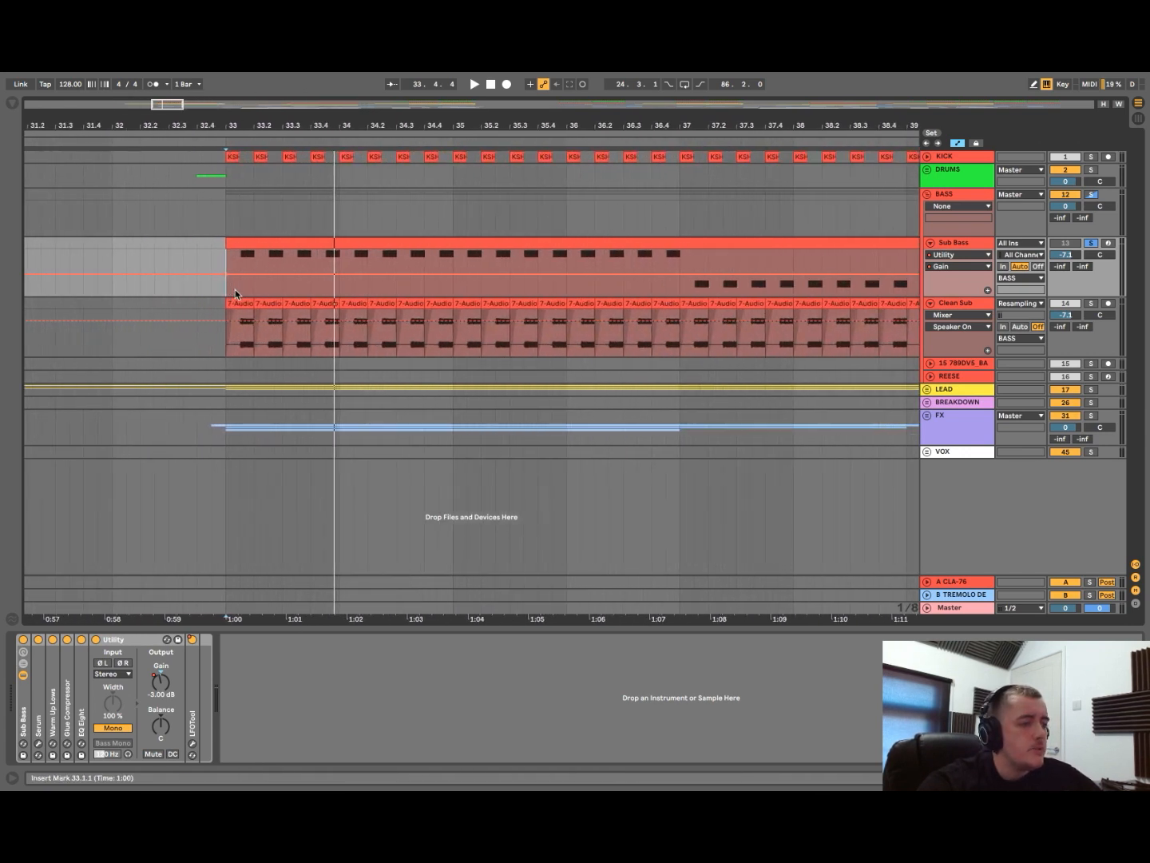
scroll(242, 305, up, 4)
scroll(241, 305, up, 2)
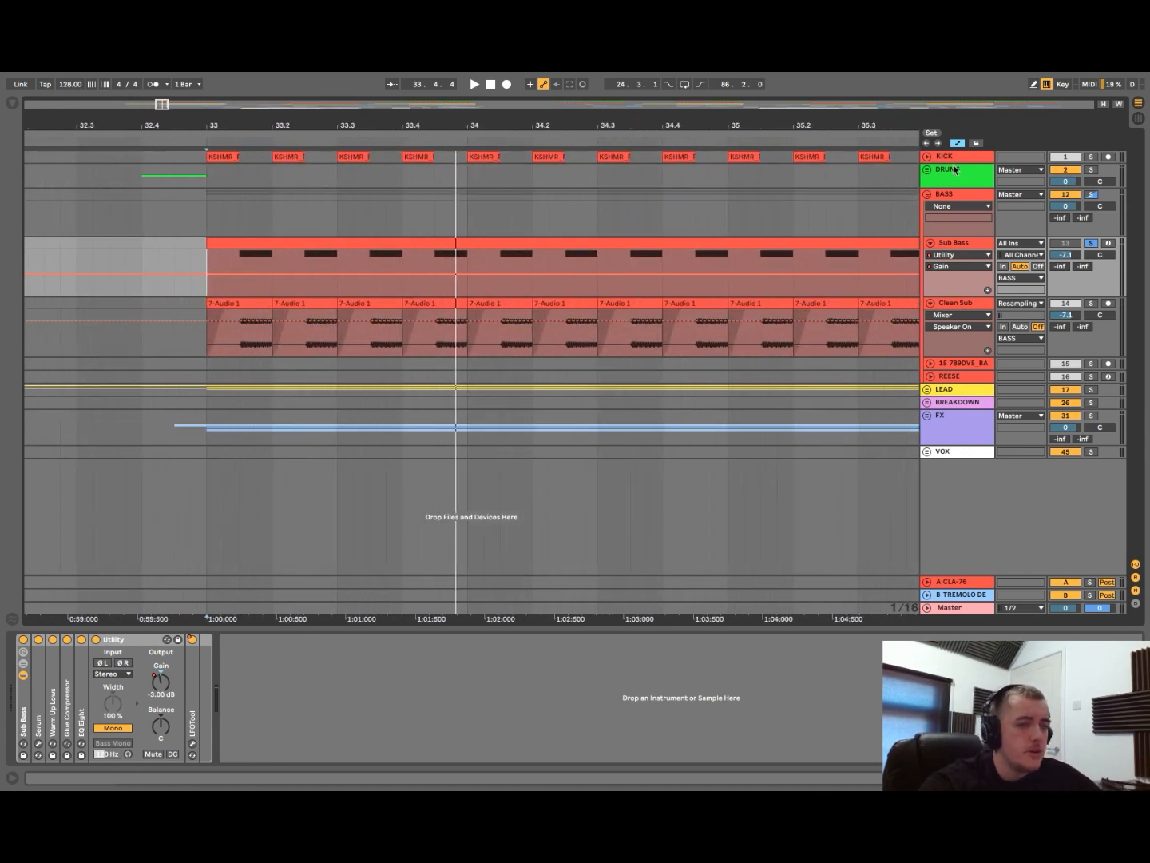
click(1089, 156)
click(928, 157)
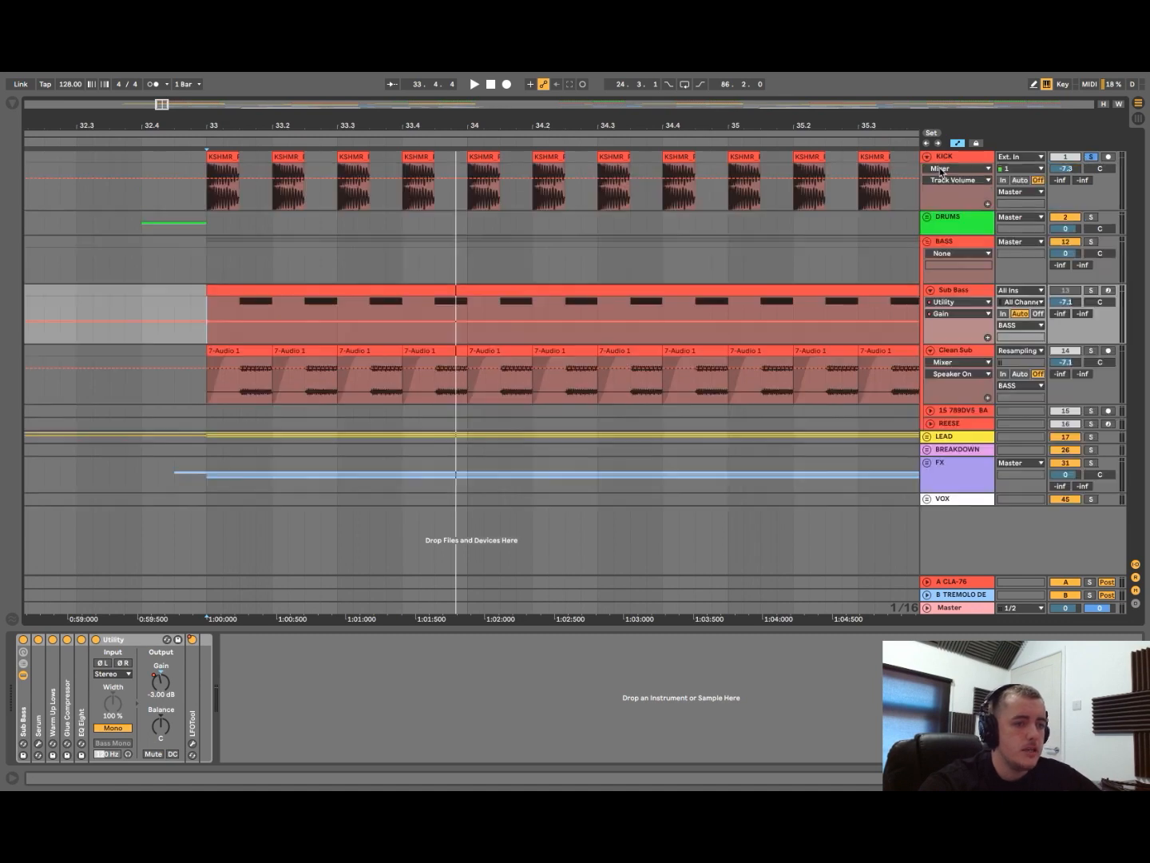
super+click(1089, 290)
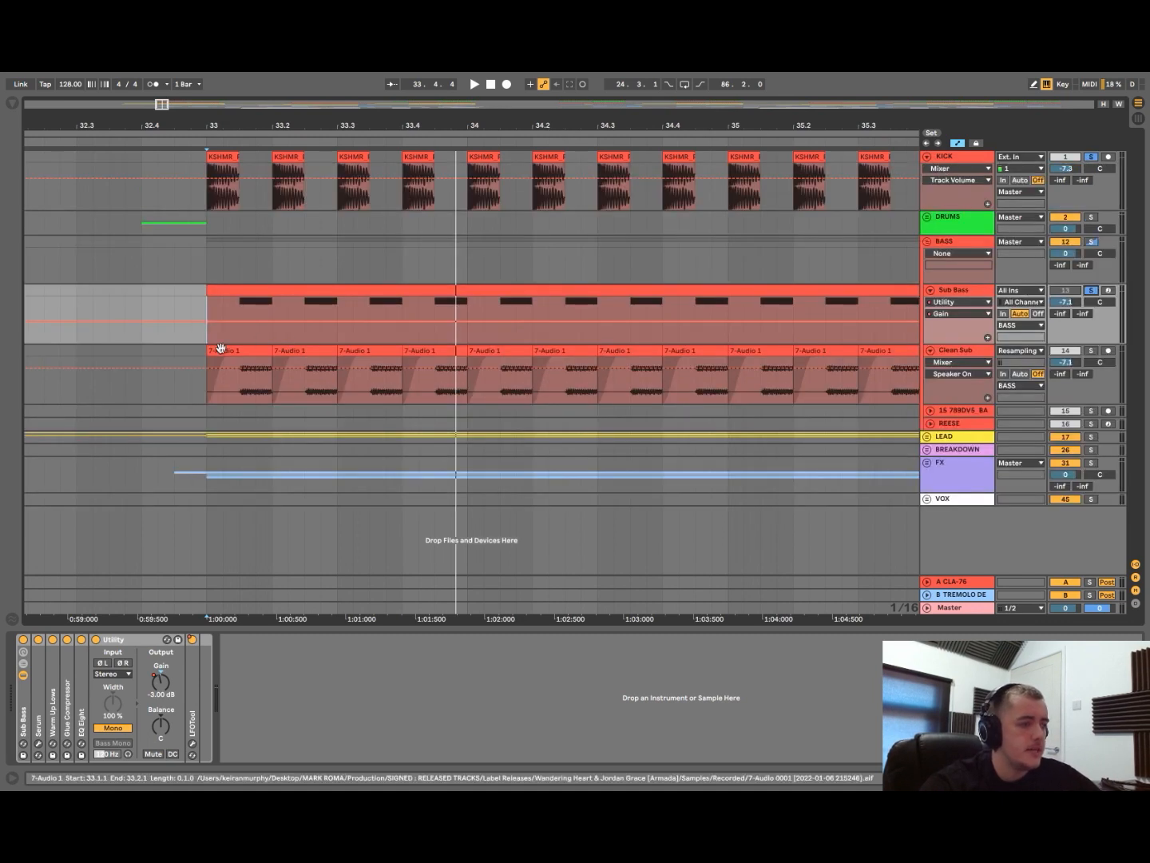
key(space)
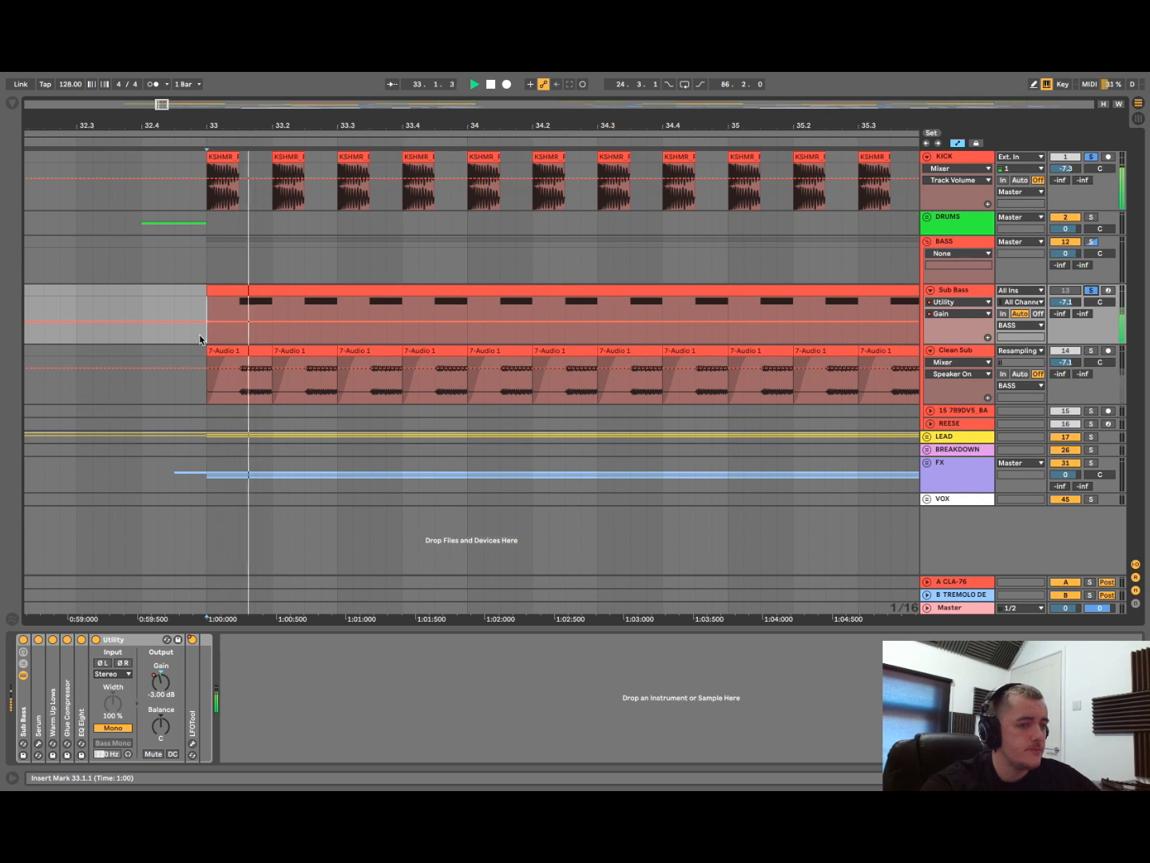
key(space)
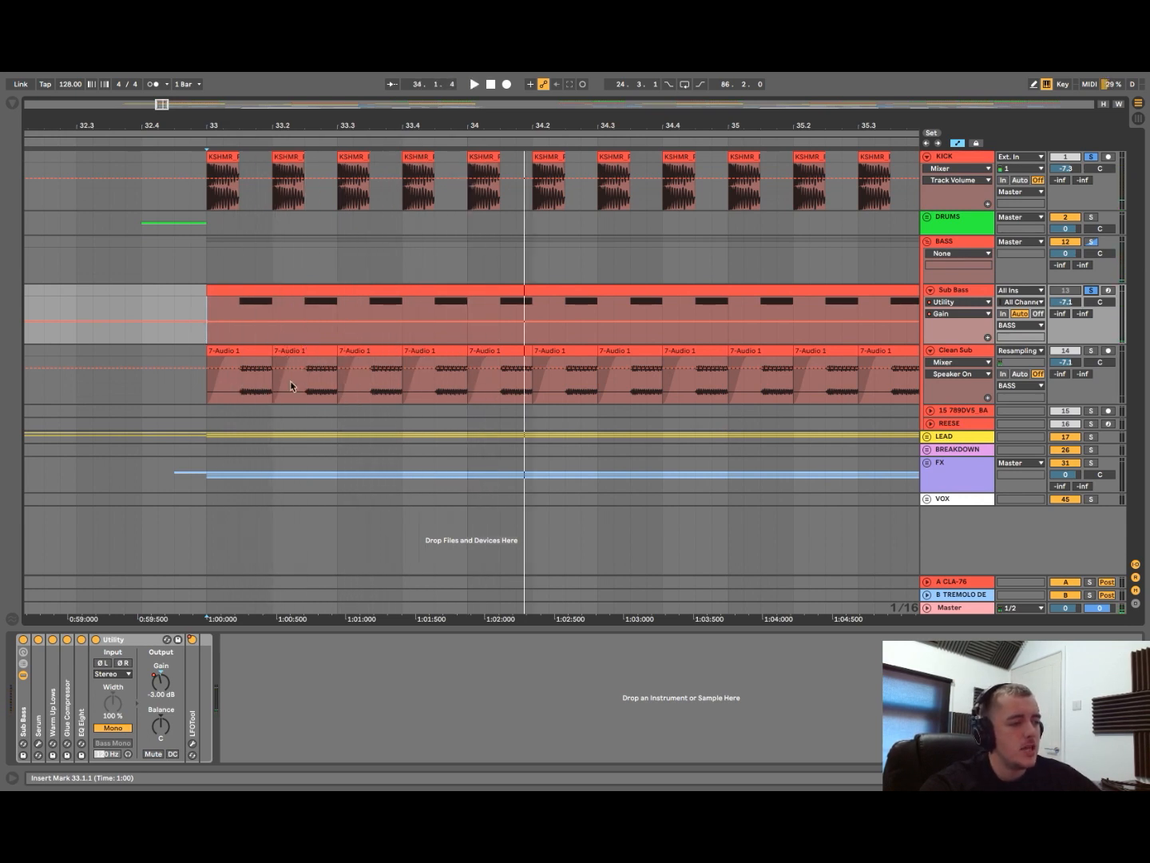
- Fold the Sub Bass track, solo Clean Sub and compare its clip fades with the kick waveforms between 33 and 33.2
click(931, 292)
click(974, 305)
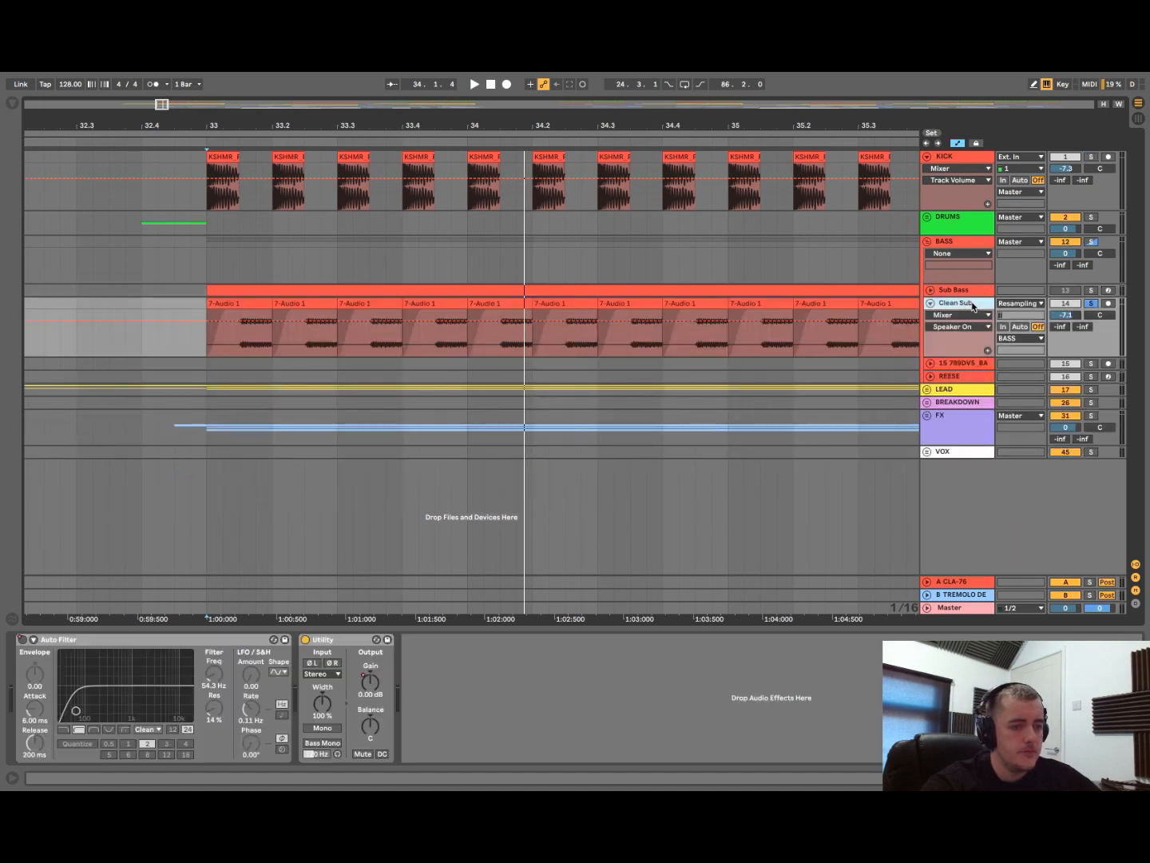
scroll(272, 371, up, 10)
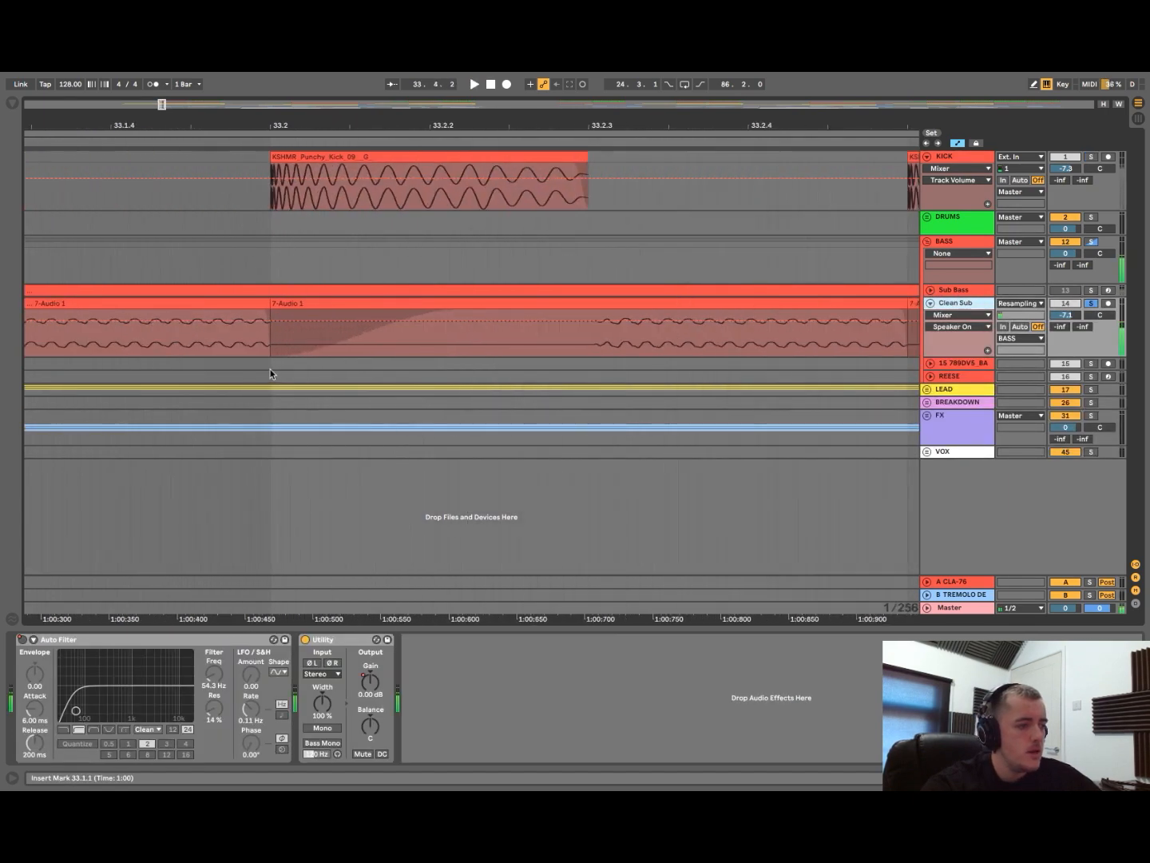
scroll(240, 364, up, 3)
scroll(240, 363, down, 3)
scroll(241, 364, left, 2)
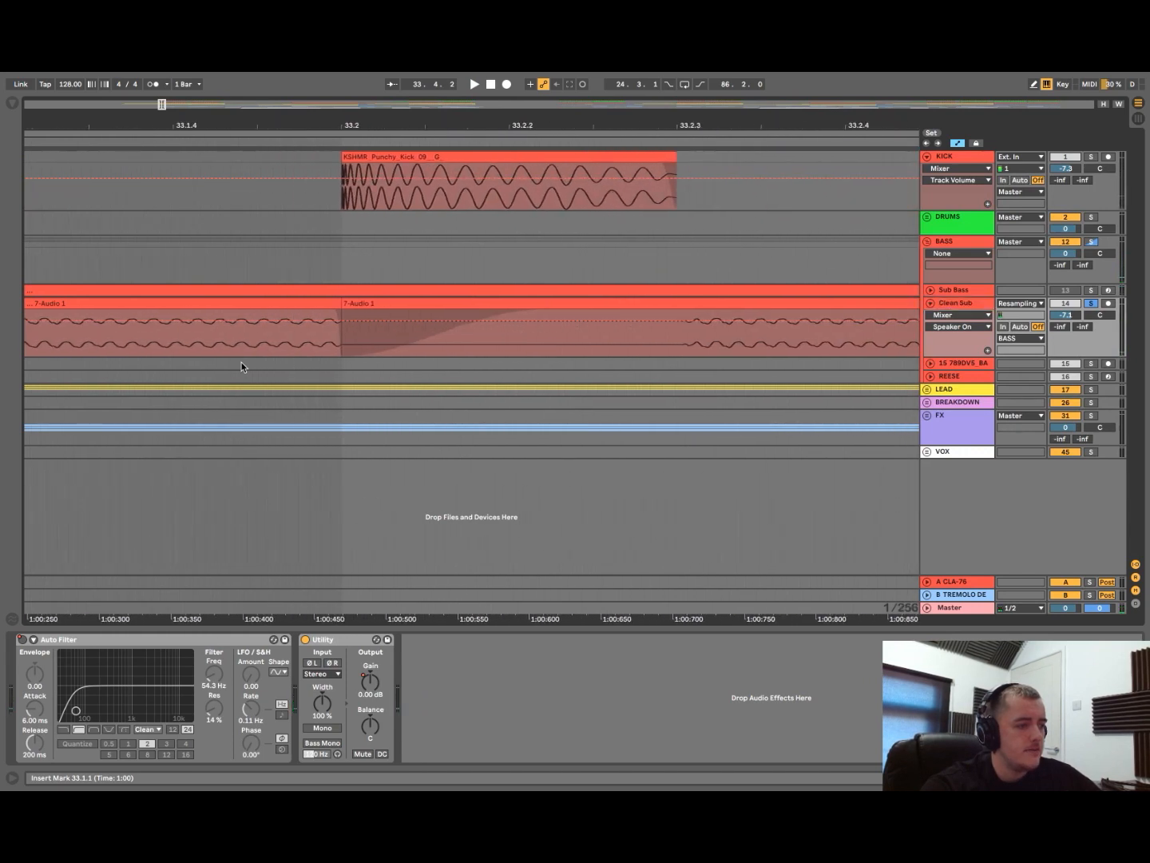
scroll(241, 361, left, 5)
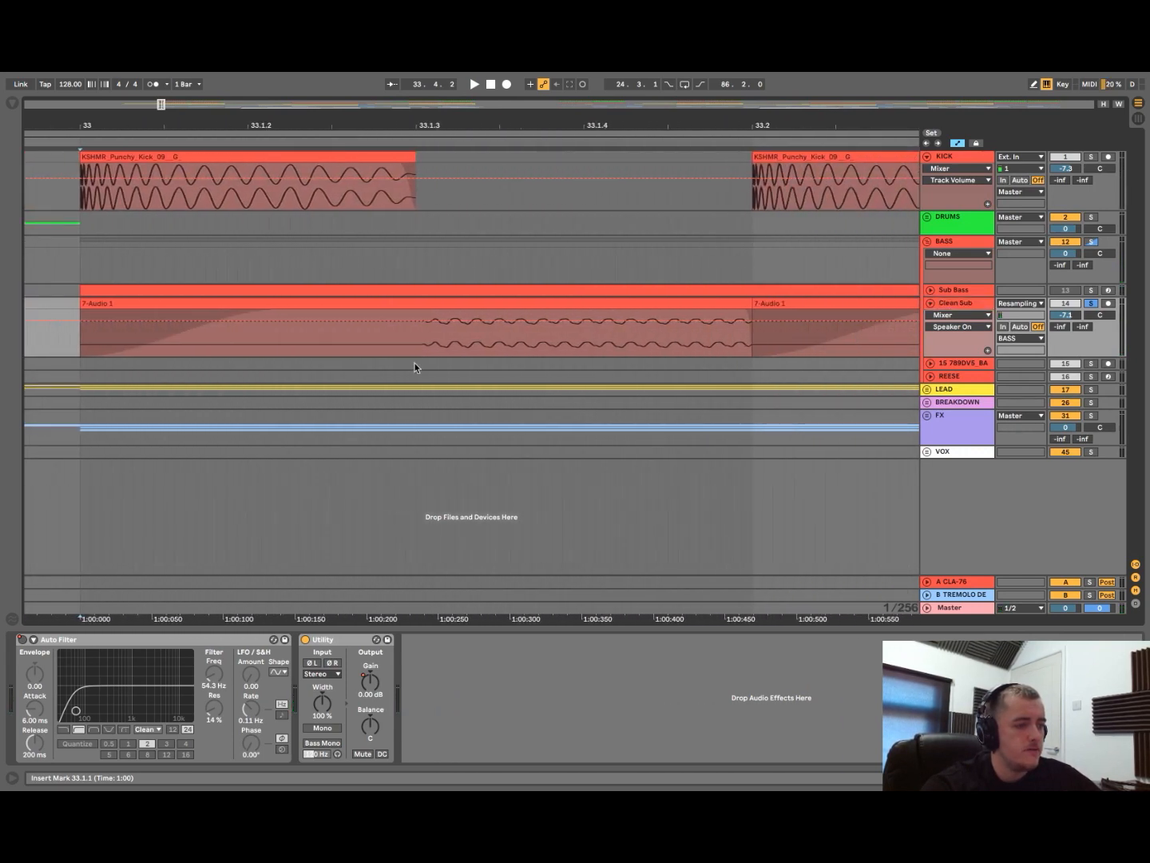
scroll(608, 346, right, 8)
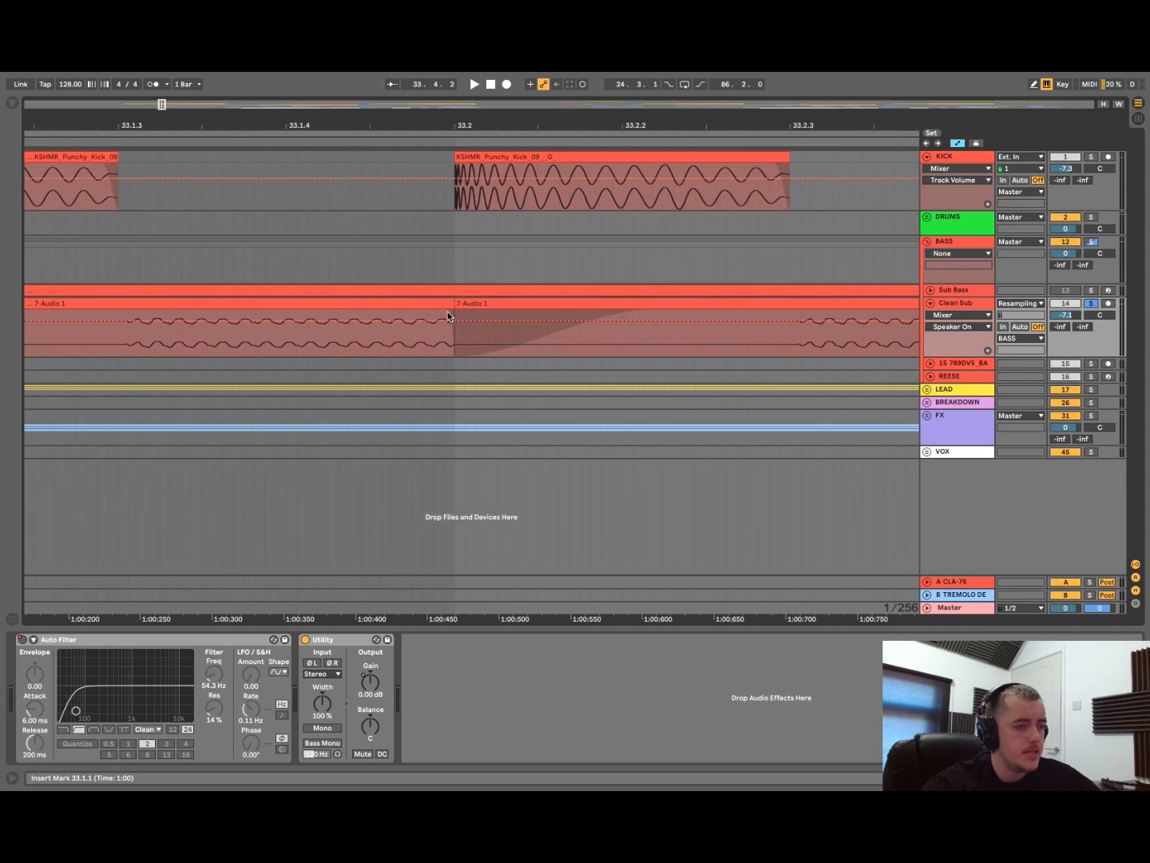
- Hide the automation lanes and delete the Clean Sub clip that starts at 33.2
scroll(449, 314, up, 3)
key(a)
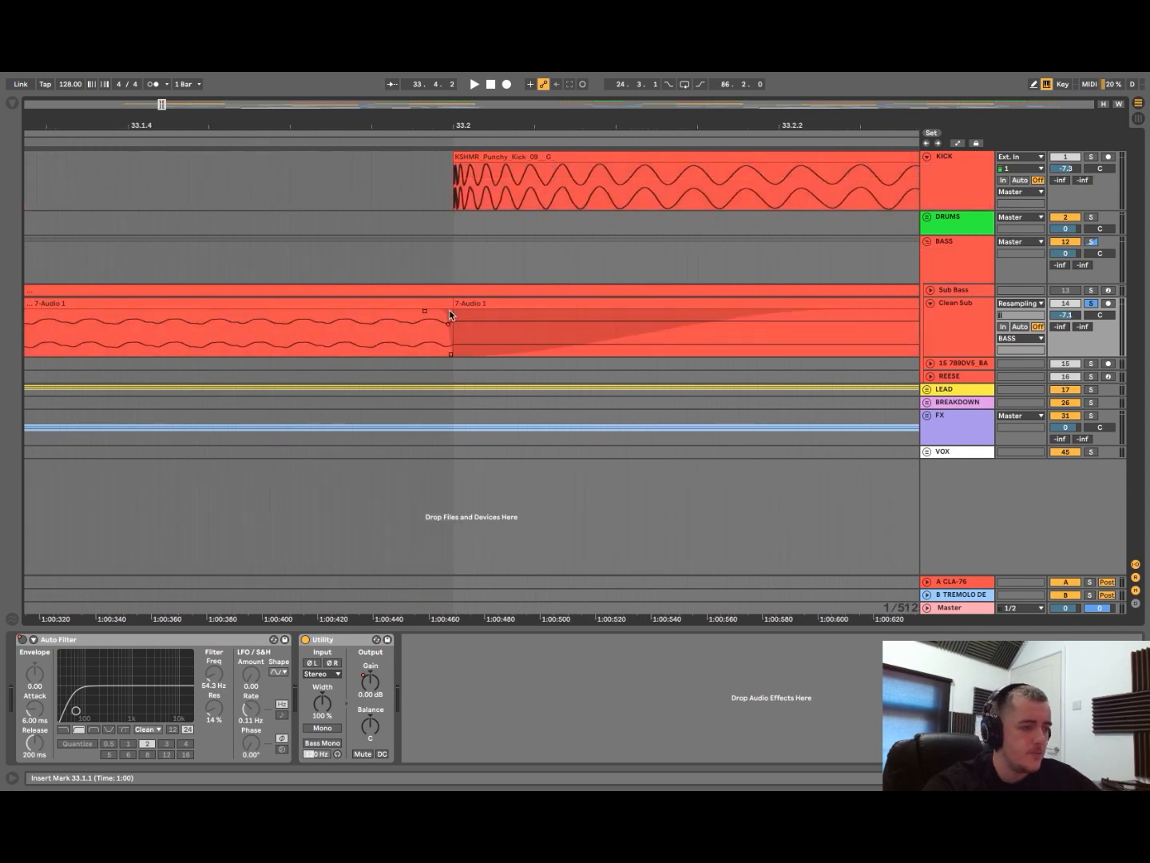
click(457, 308)
key(Delete)
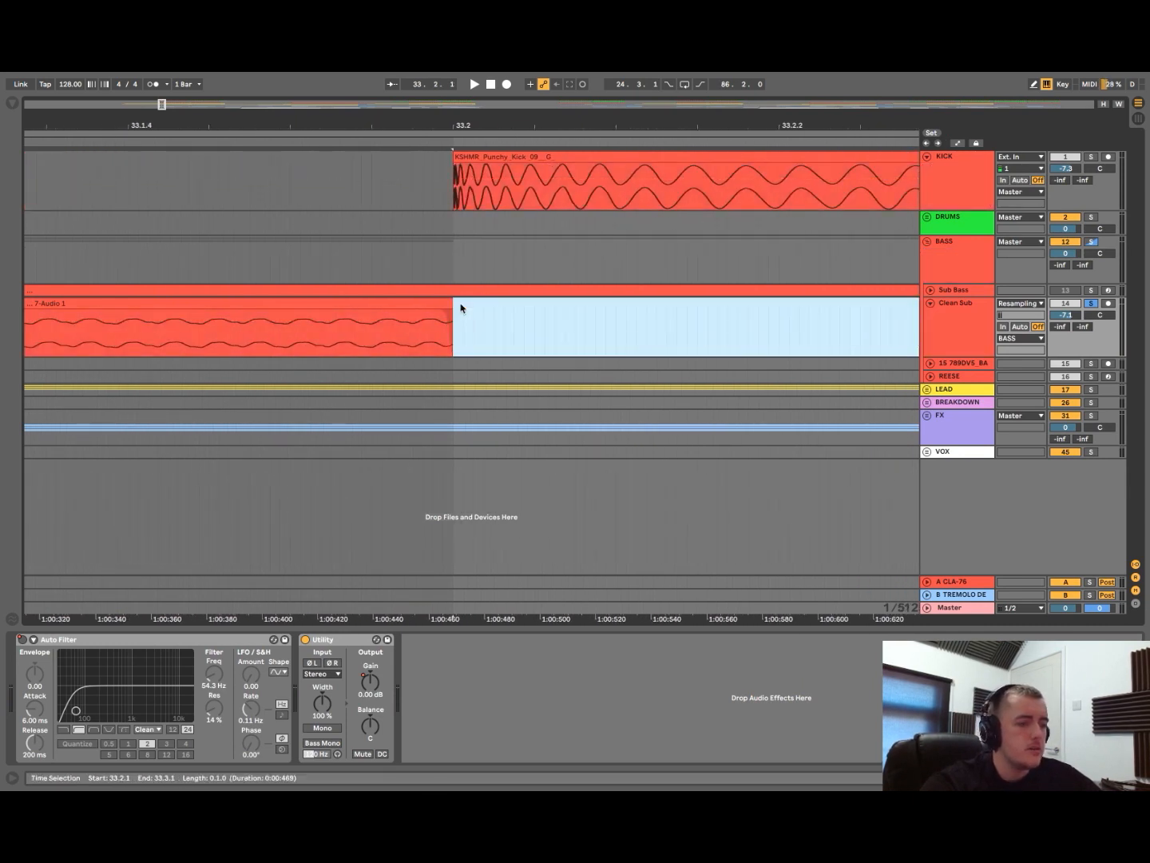
- Extend the first Clean Sub clip's end past 33.2 to inspect its tail under the kick, and undo the extension
drag(454, 307, 624, 309)
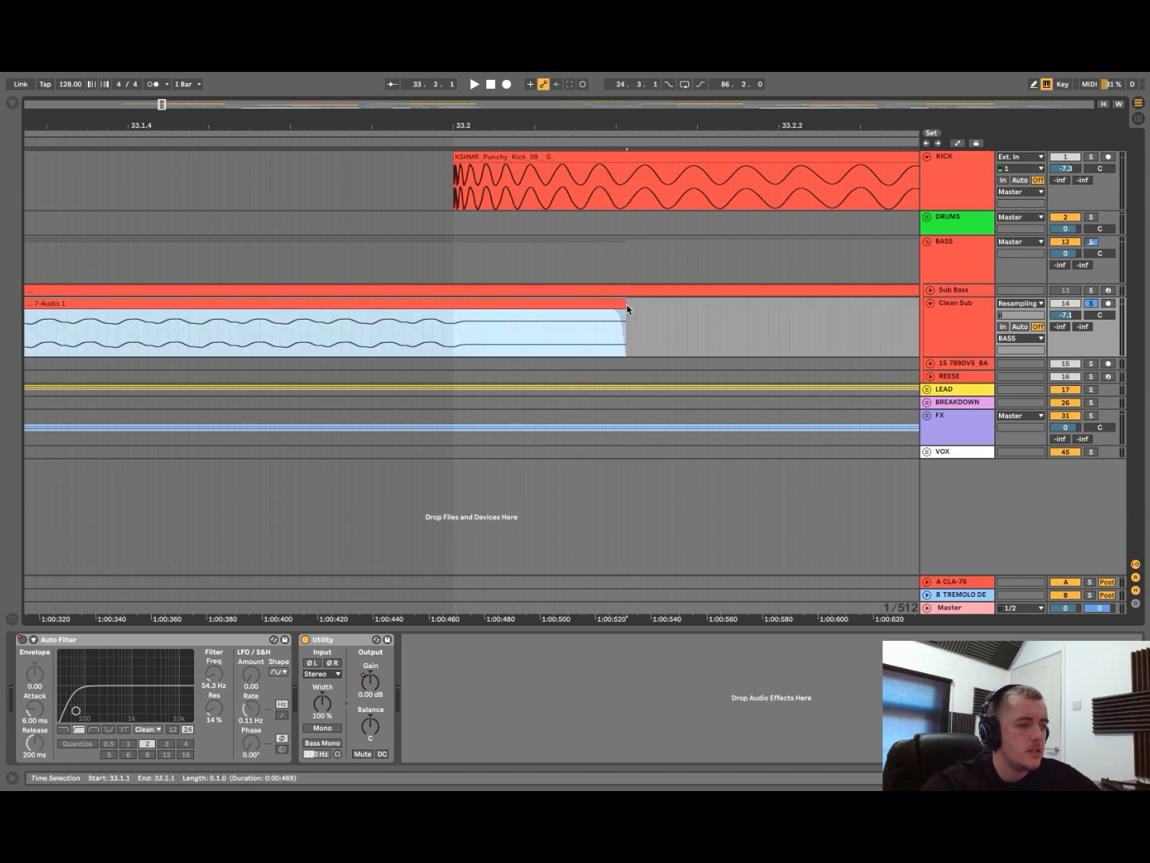
scroll(535, 347, down, 3)
scroll(536, 348, down, 3)
scroll(524, 341, up, 2)
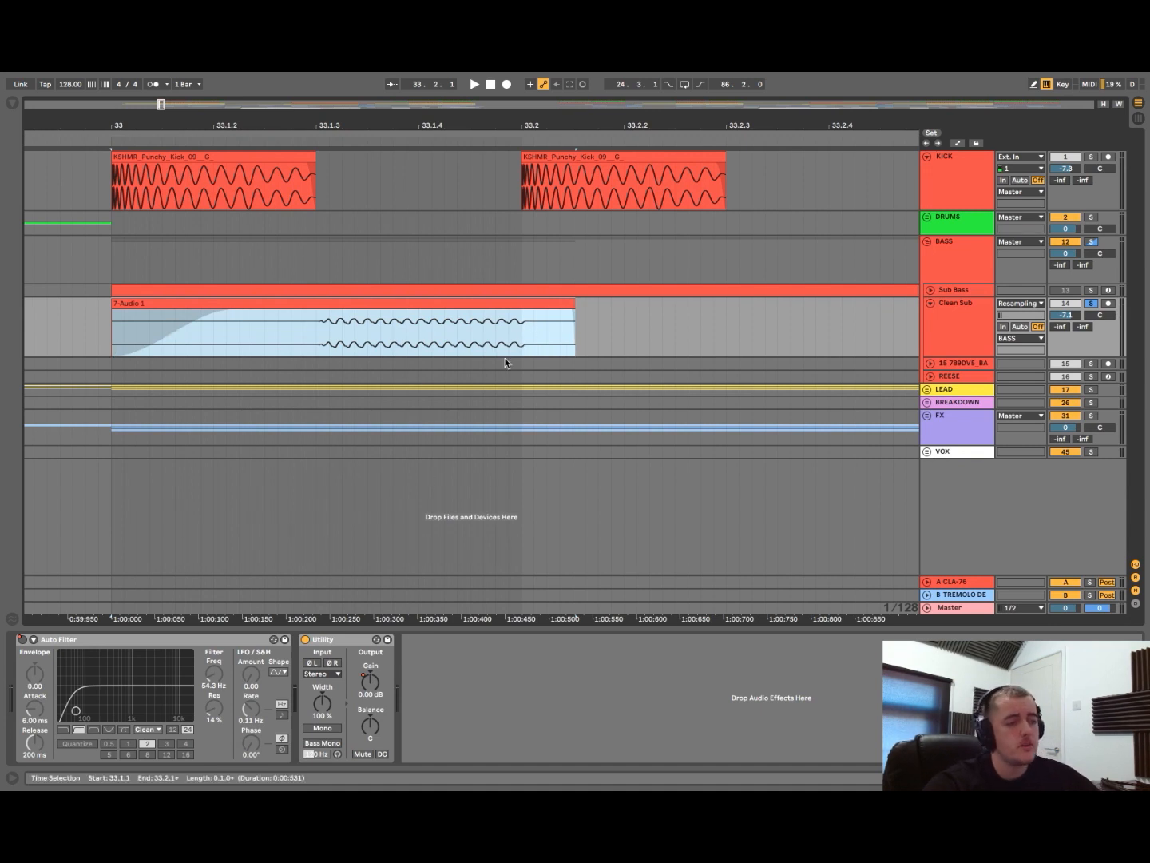
click(521, 343)
scroll(520, 335, up, 3)
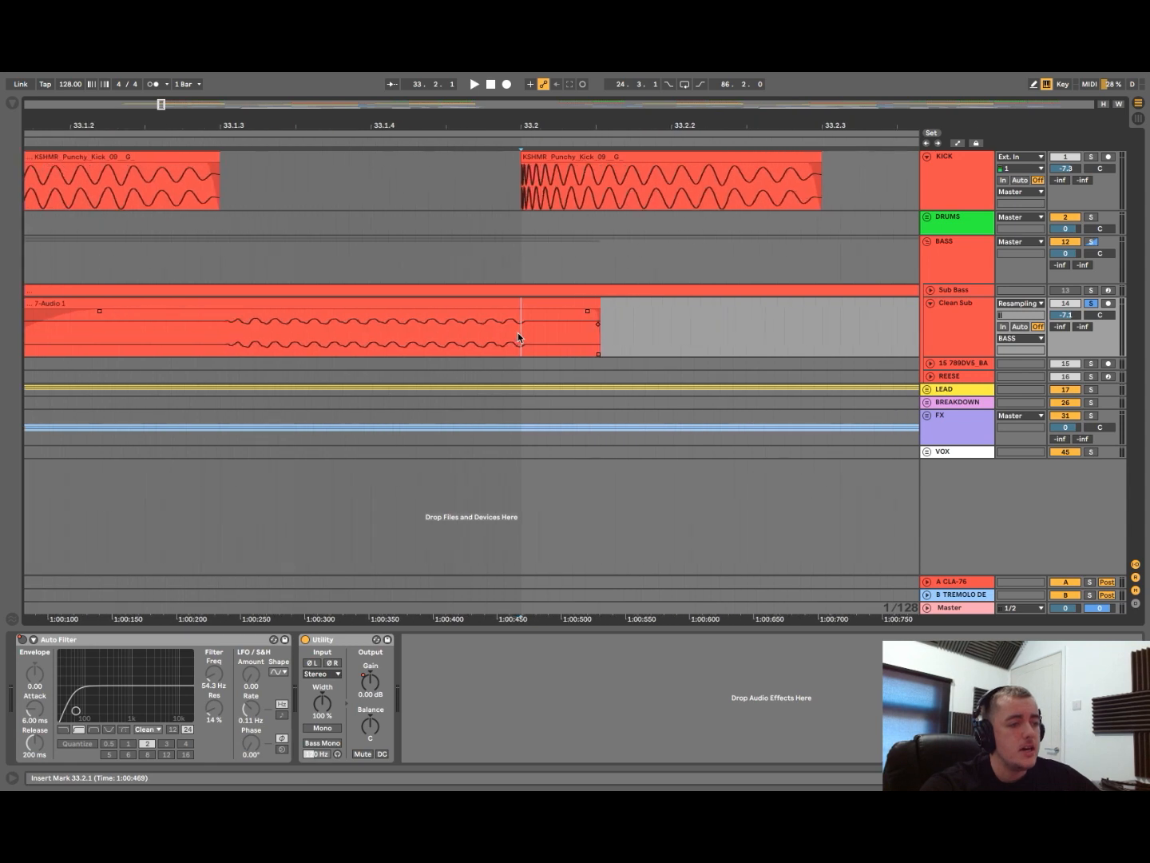
key(super+z)
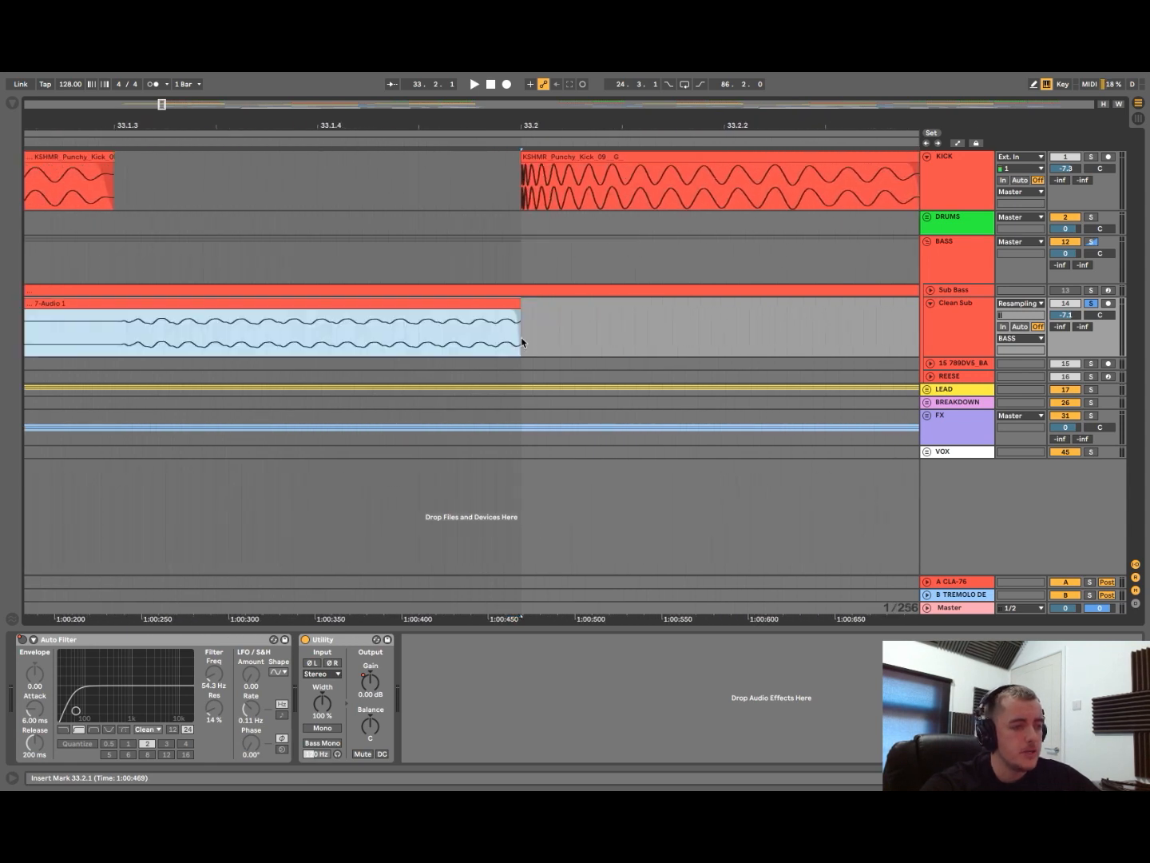
scroll(529, 345, down, 5)
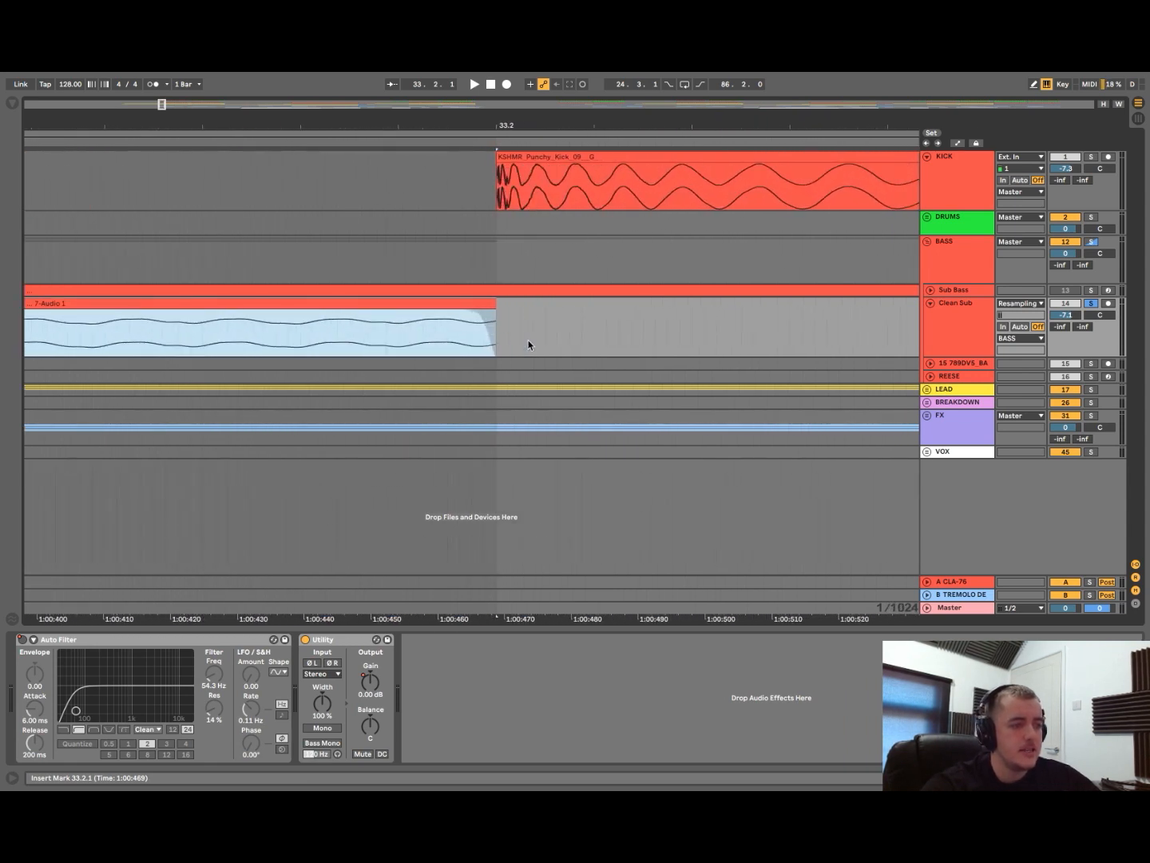
- Duplicate the first Clean Sub clip into the gap at 33.2
key(super+d)
scroll(528, 345, down, 8)
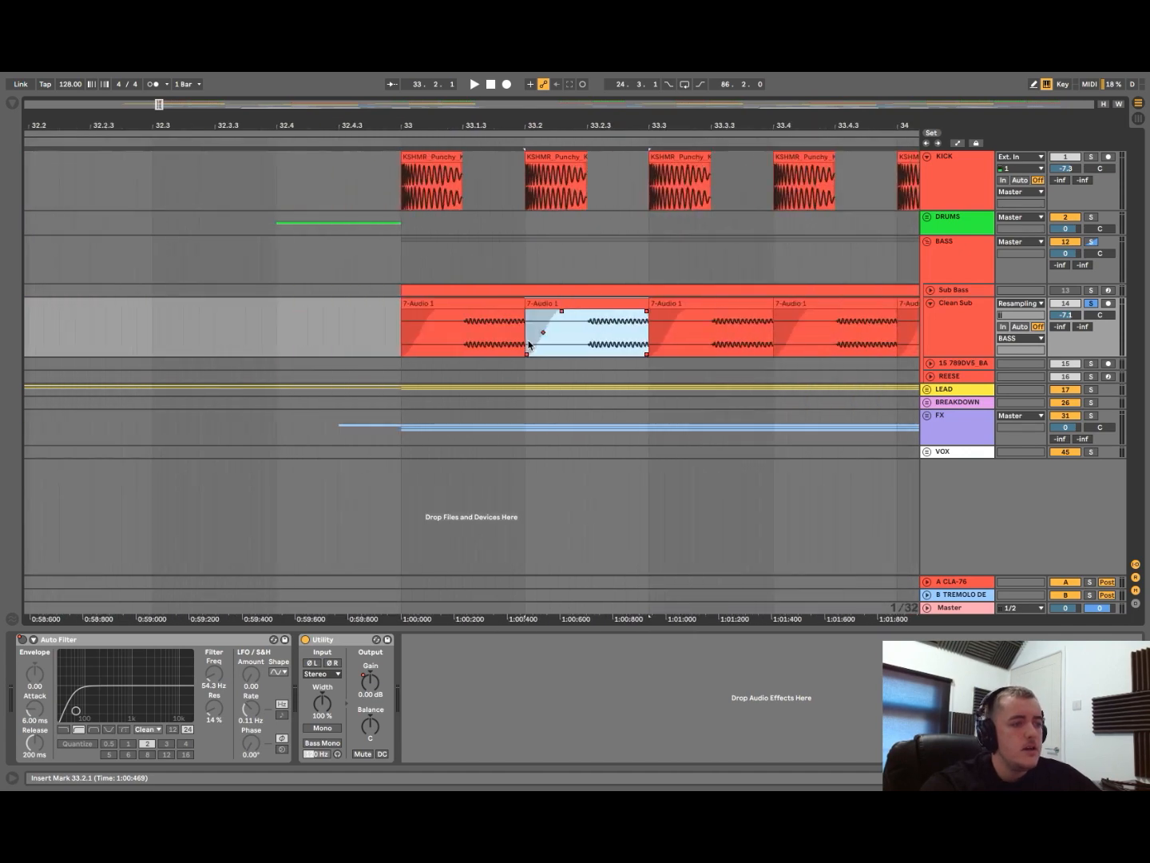
- Solo KICK alongside Clean Sub, play from bar 33 and expand the spectrum analyzer in the Master track's device chain
click(1091, 157)
click(363, 331)
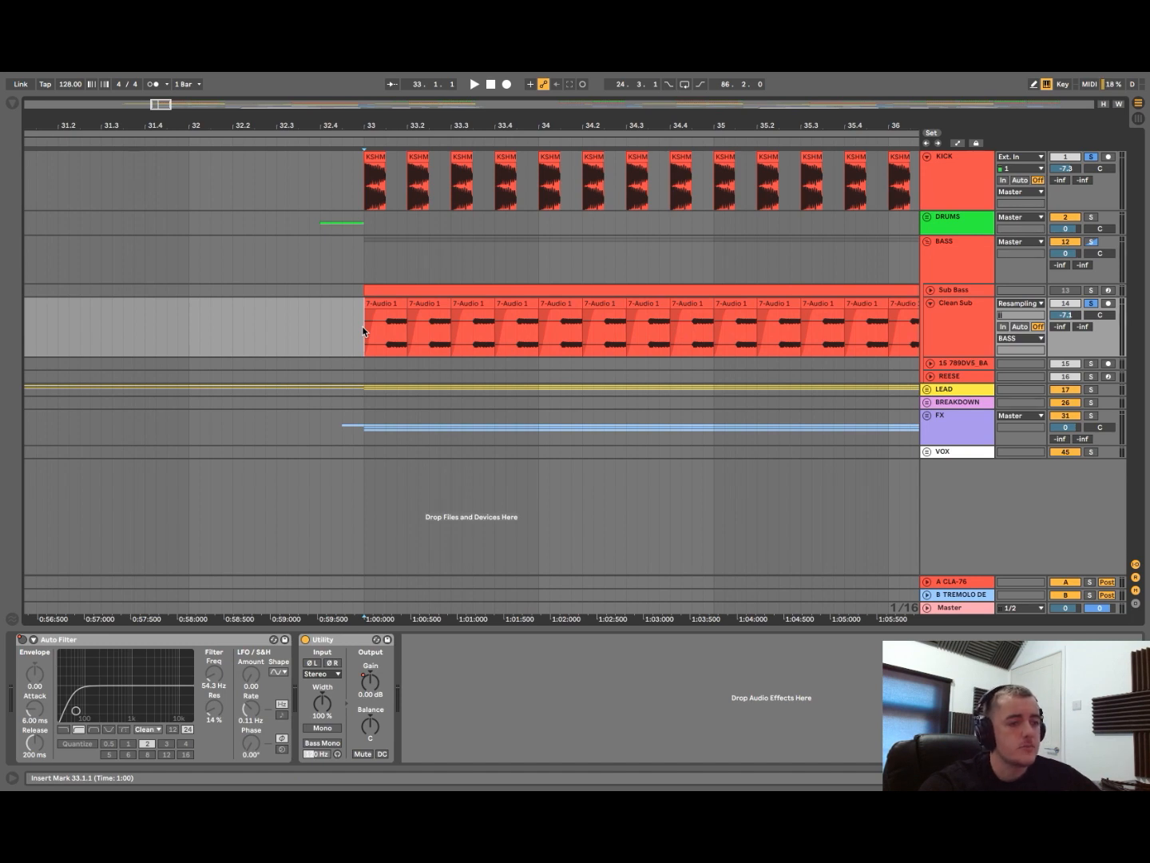
key(space)
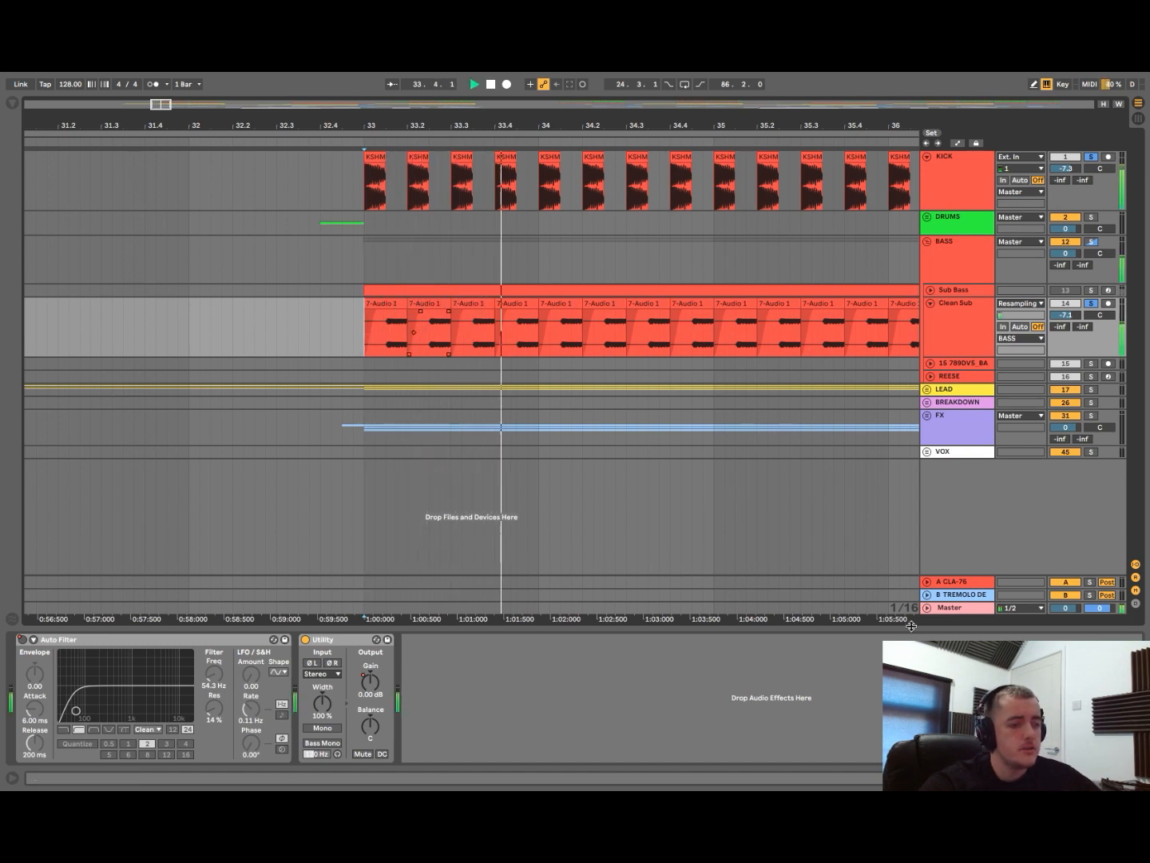
click(963, 612)
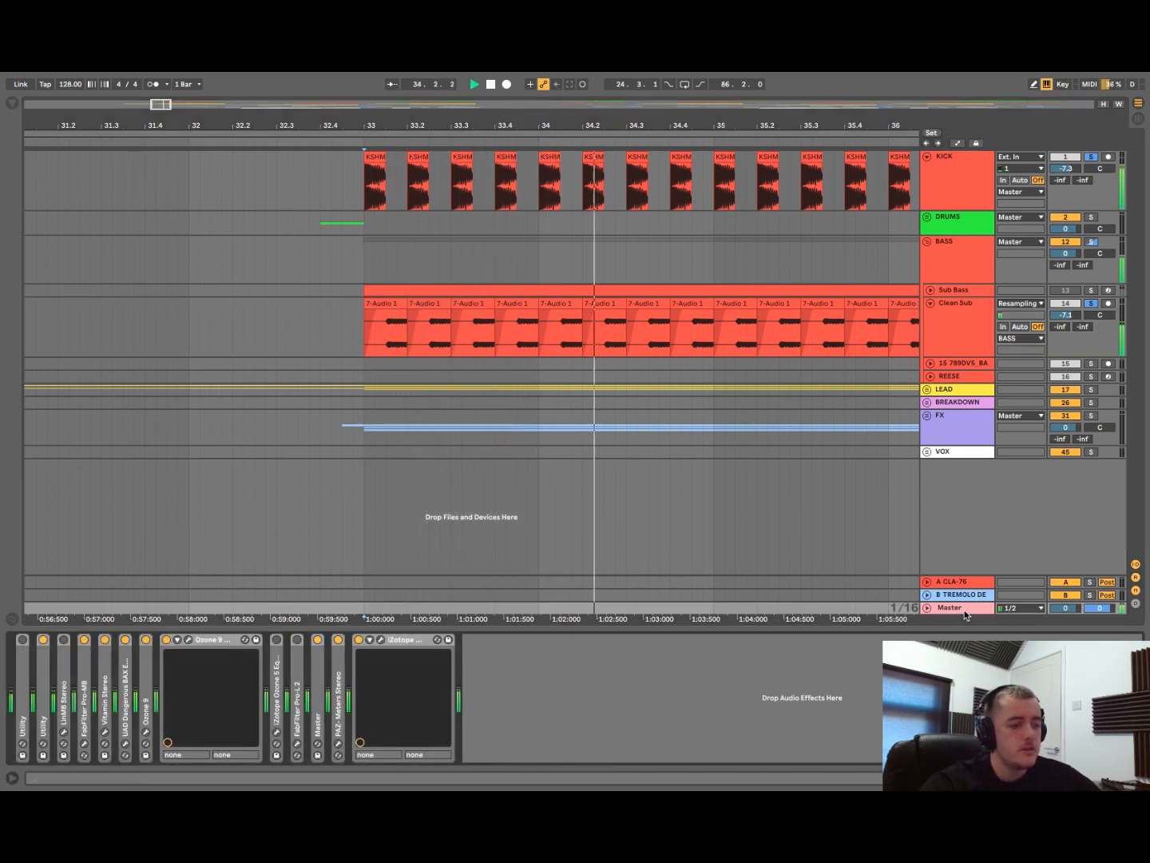
double_click(317, 701)
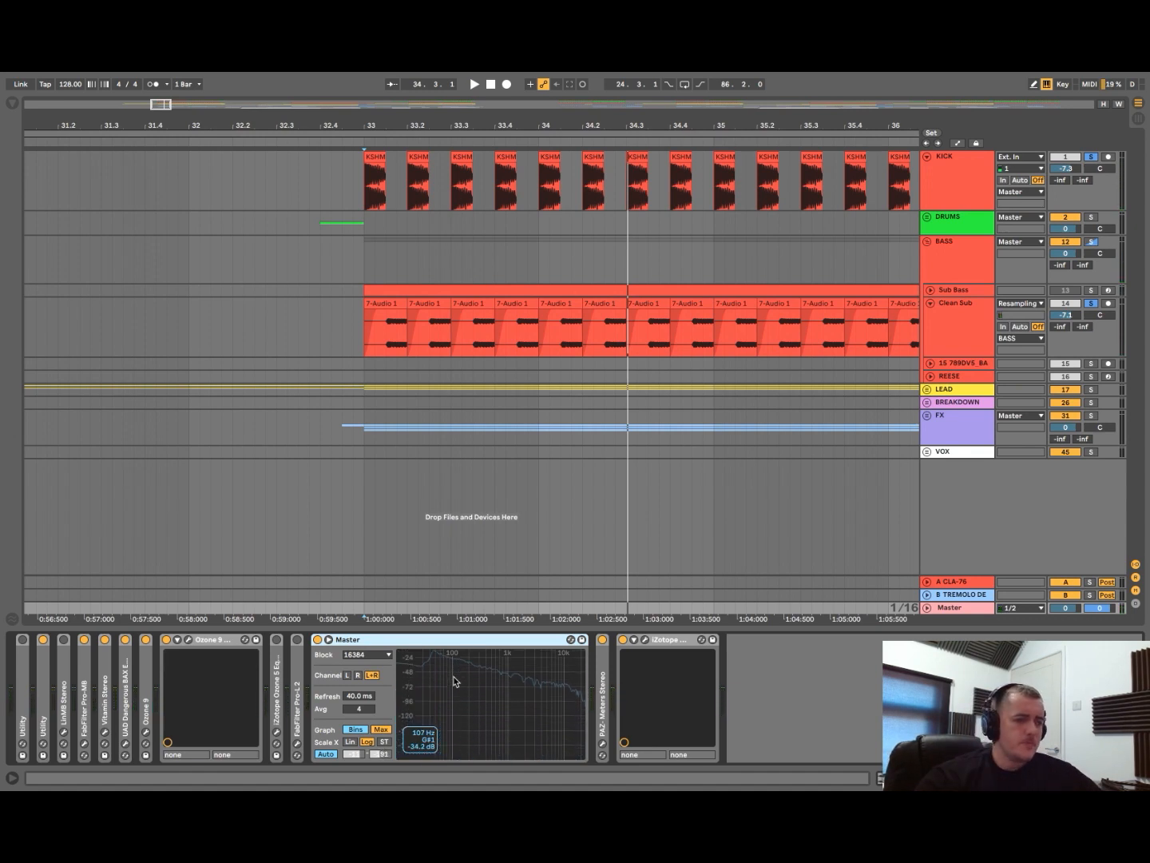
- Find EQ Eight in the browser, add it after Utility on the Clean Sub track and disable its band 1
click(972, 334)
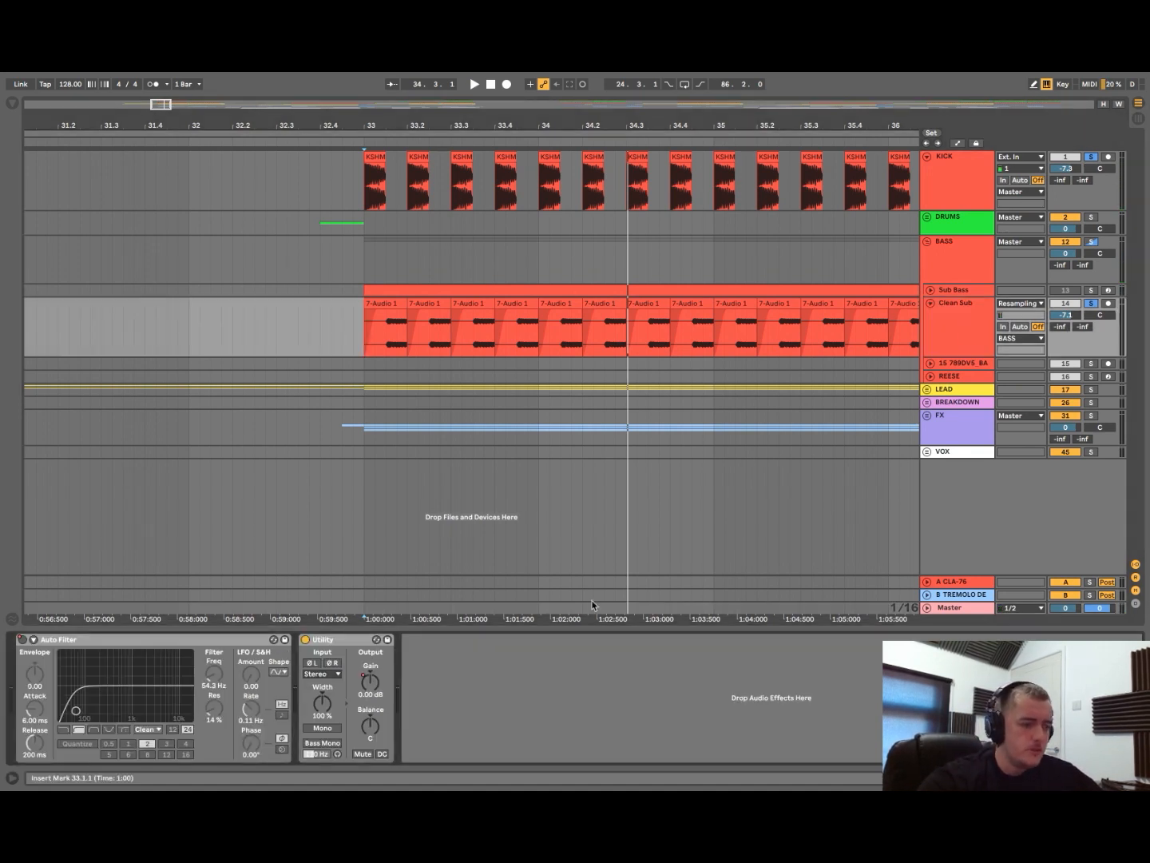
click(444, 695)
key(ctrl+f)
text(eq)
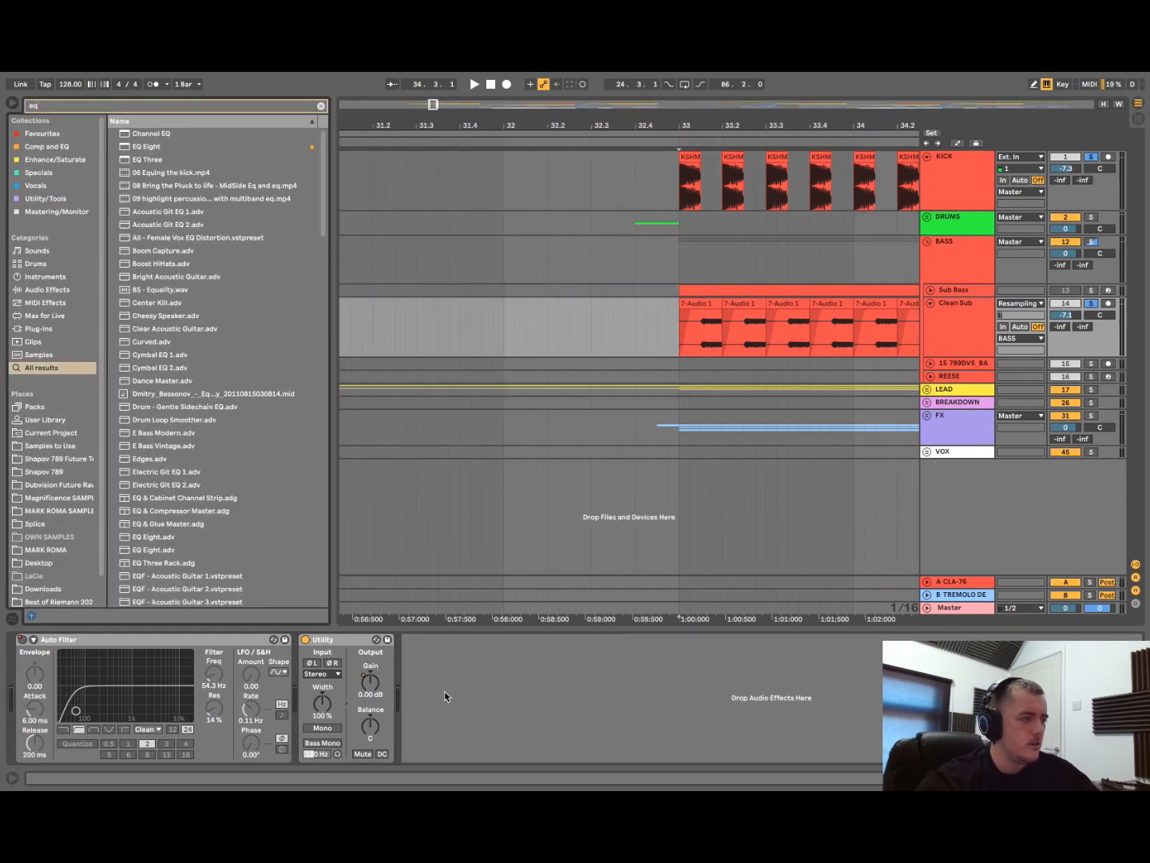
drag(147, 146, 462, 709)
click(448, 754)
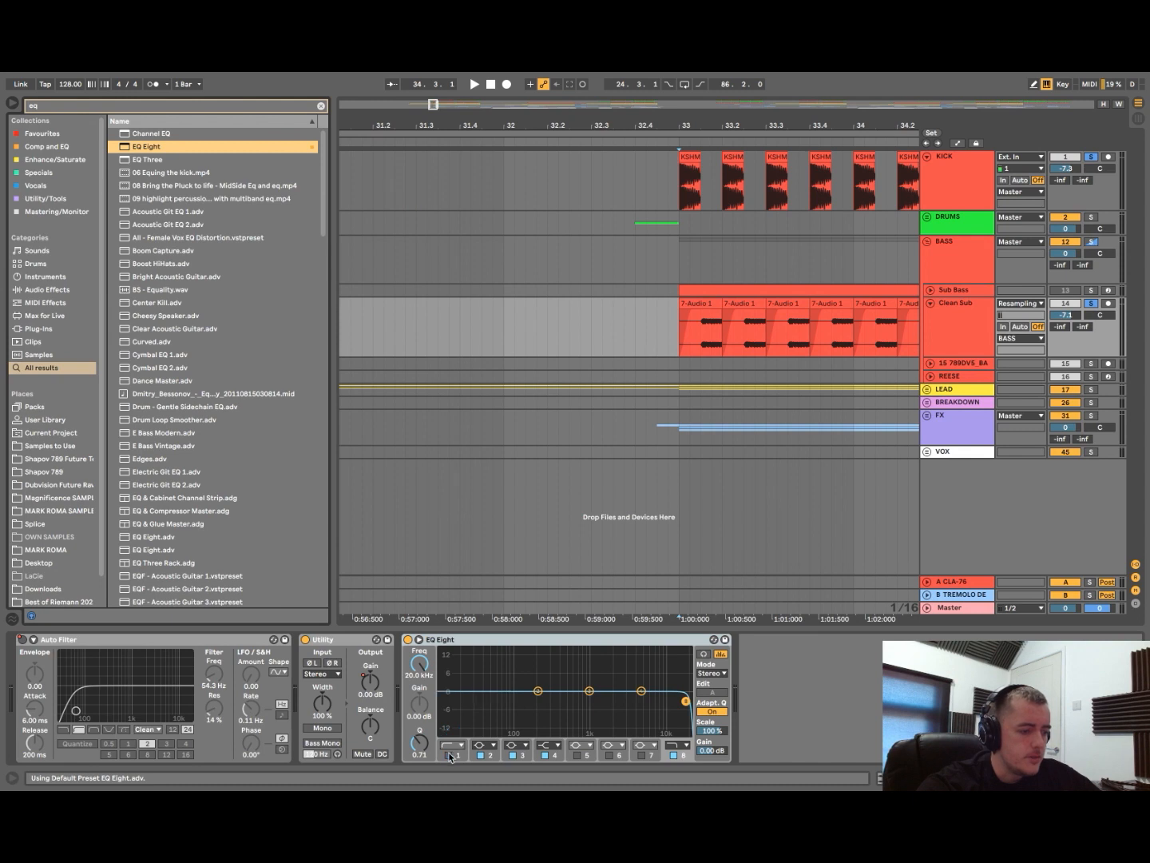
- Try a narrow EQ Eight band 2 cut of -4.83 dB at 45.4 Hz, and delete the EQ Eight from Clean Sub
drag(536, 691, 490, 704)
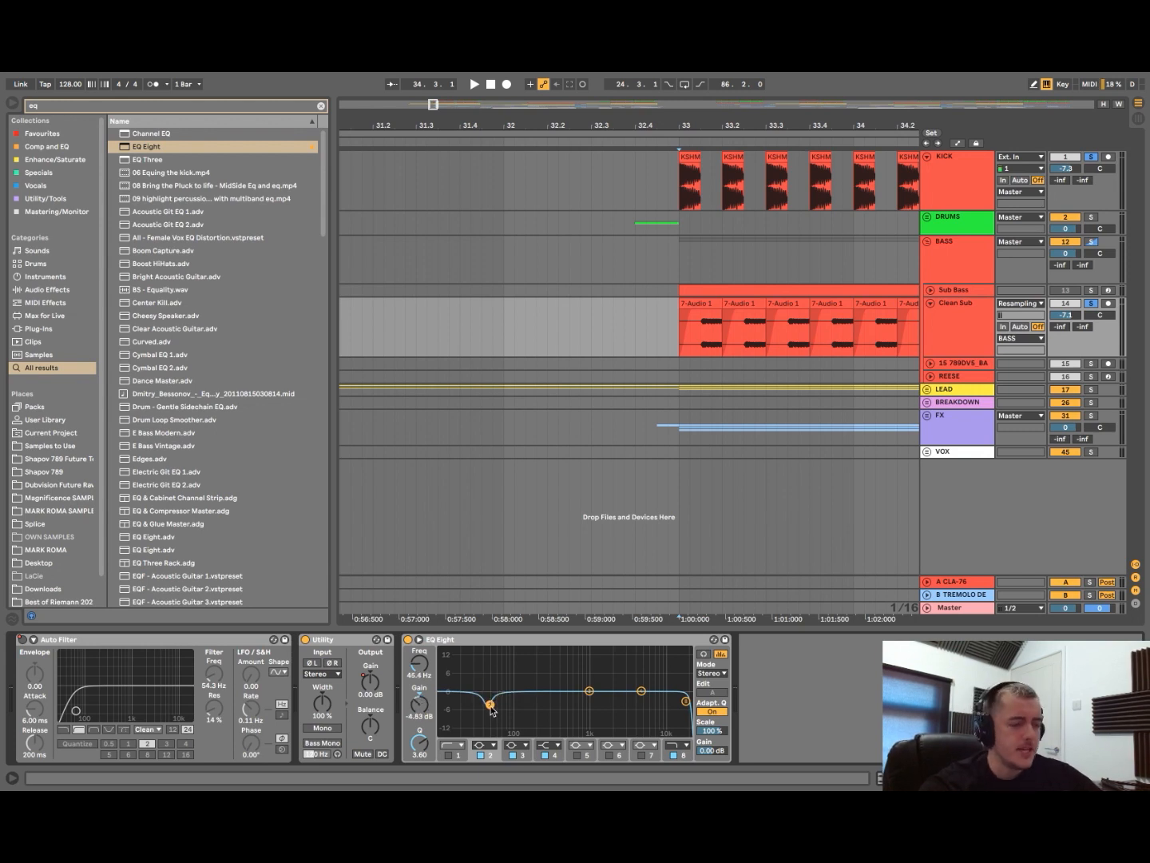
click(475, 643)
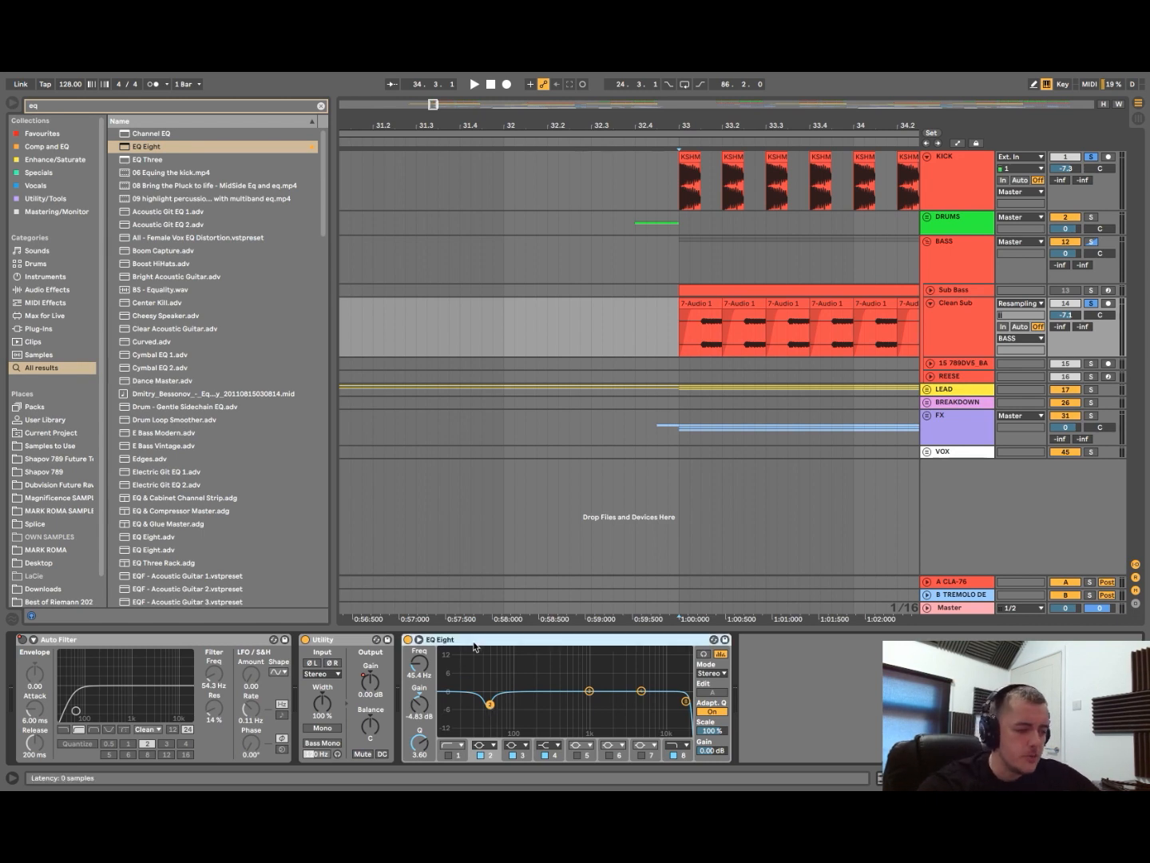
key(Delete)
- Compare where the first kick ends with where the Clean Sub waveform comes in, placing the insert marker at 33.1.3
scroll(735, 314, up, 4)
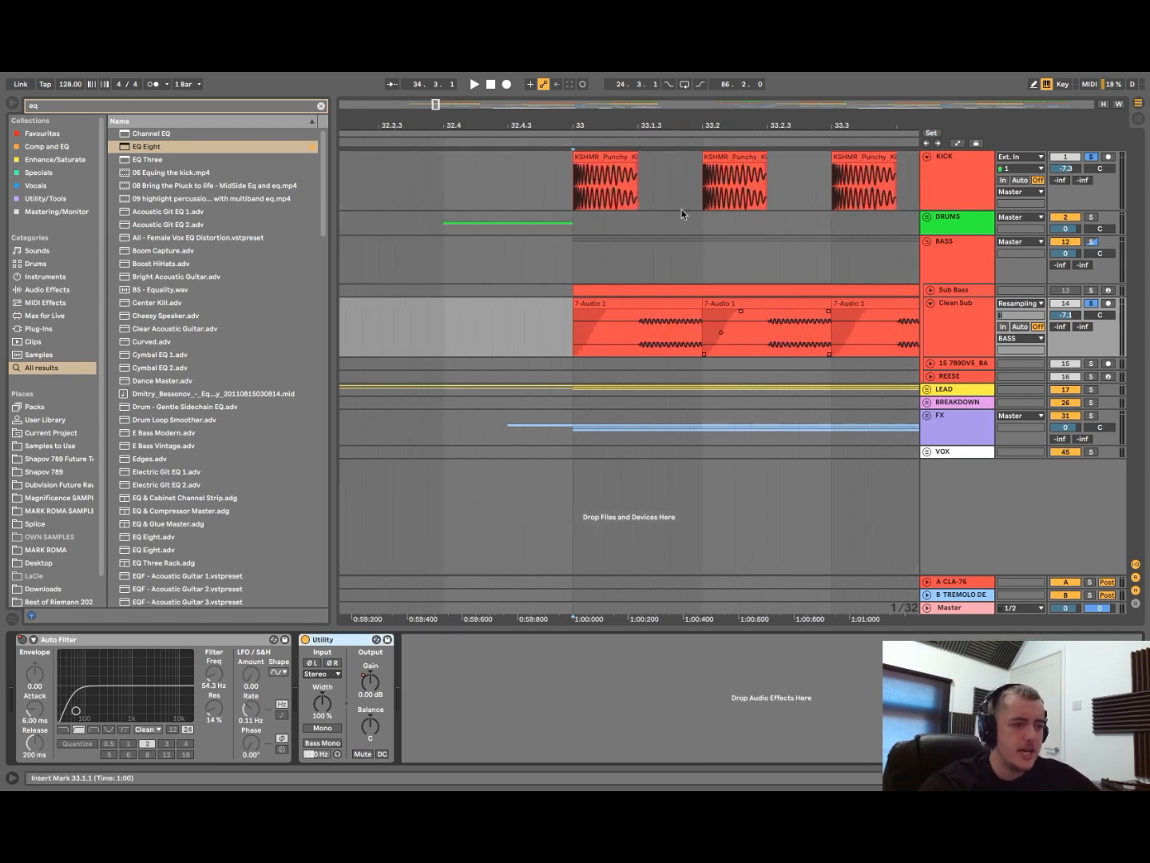
scroll(660, 348, up, 3)
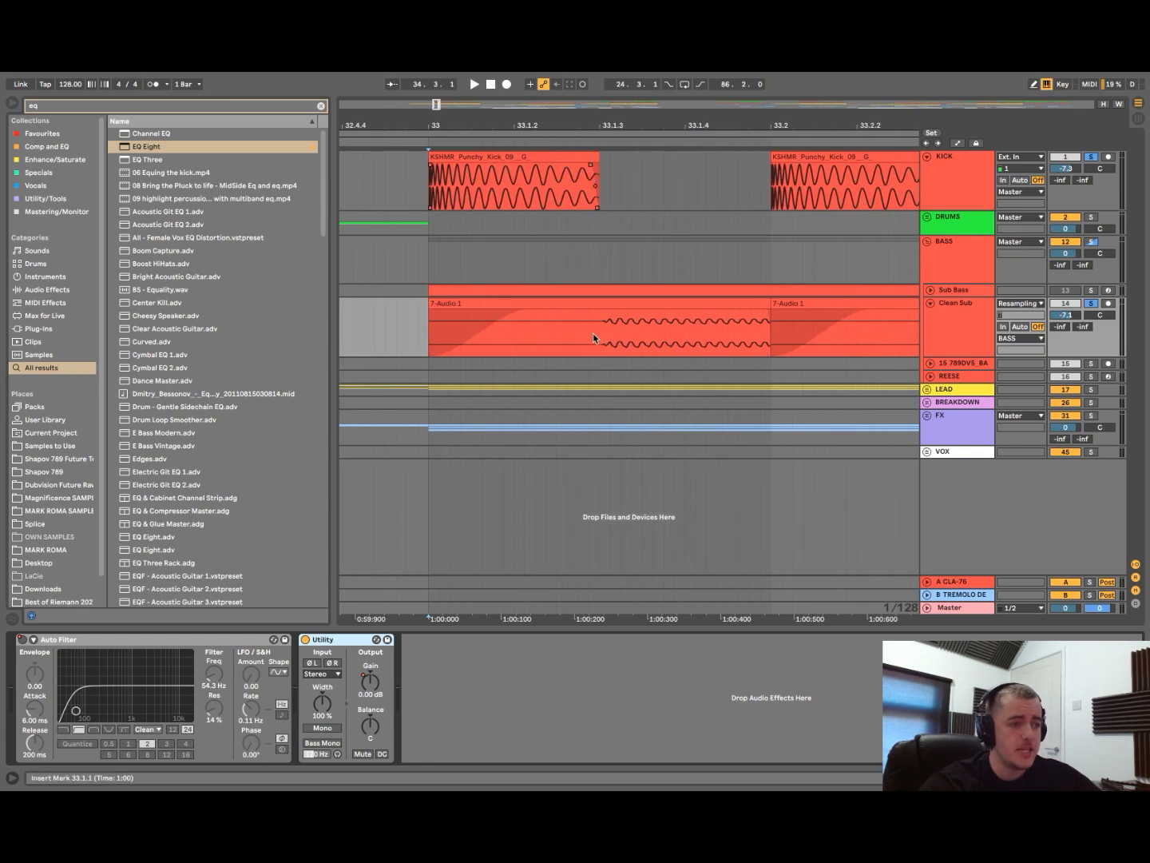
scroll(600, 346, up, 2)
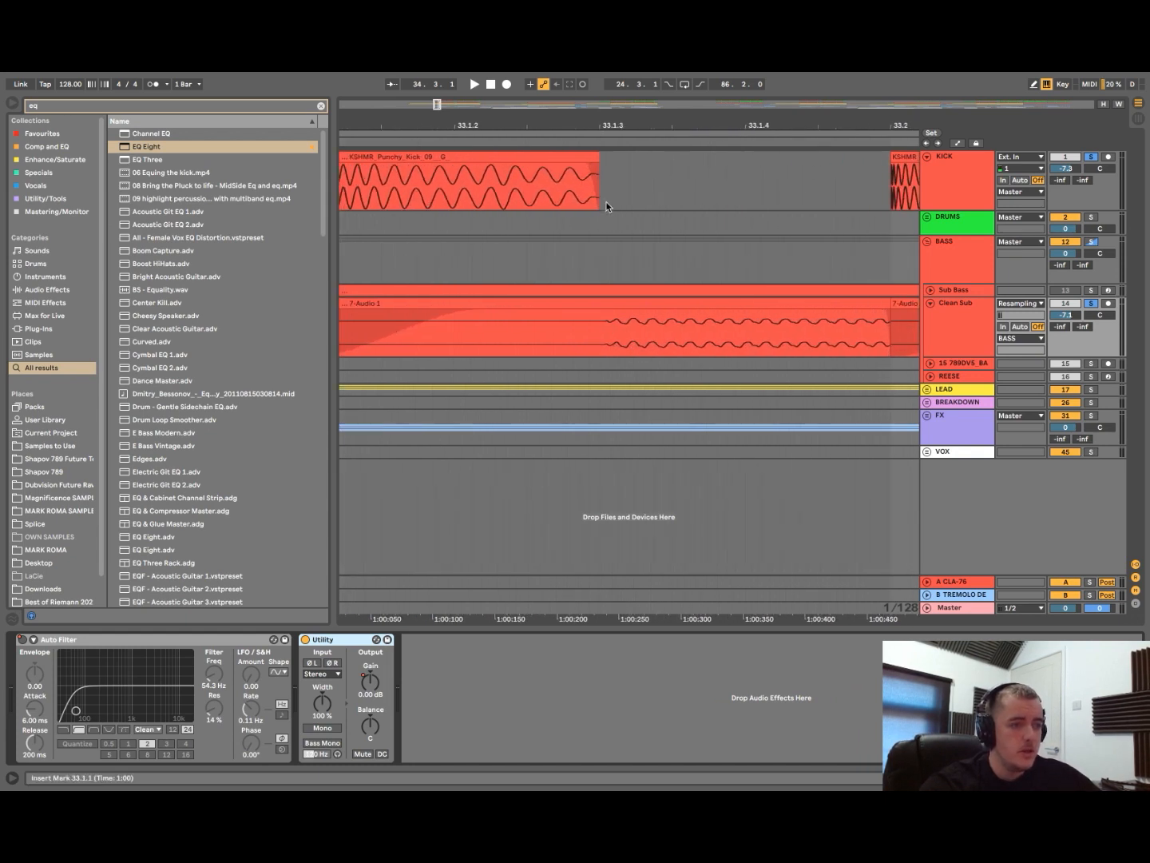
click(600, 326)
scroll(600, 327, down, 6)
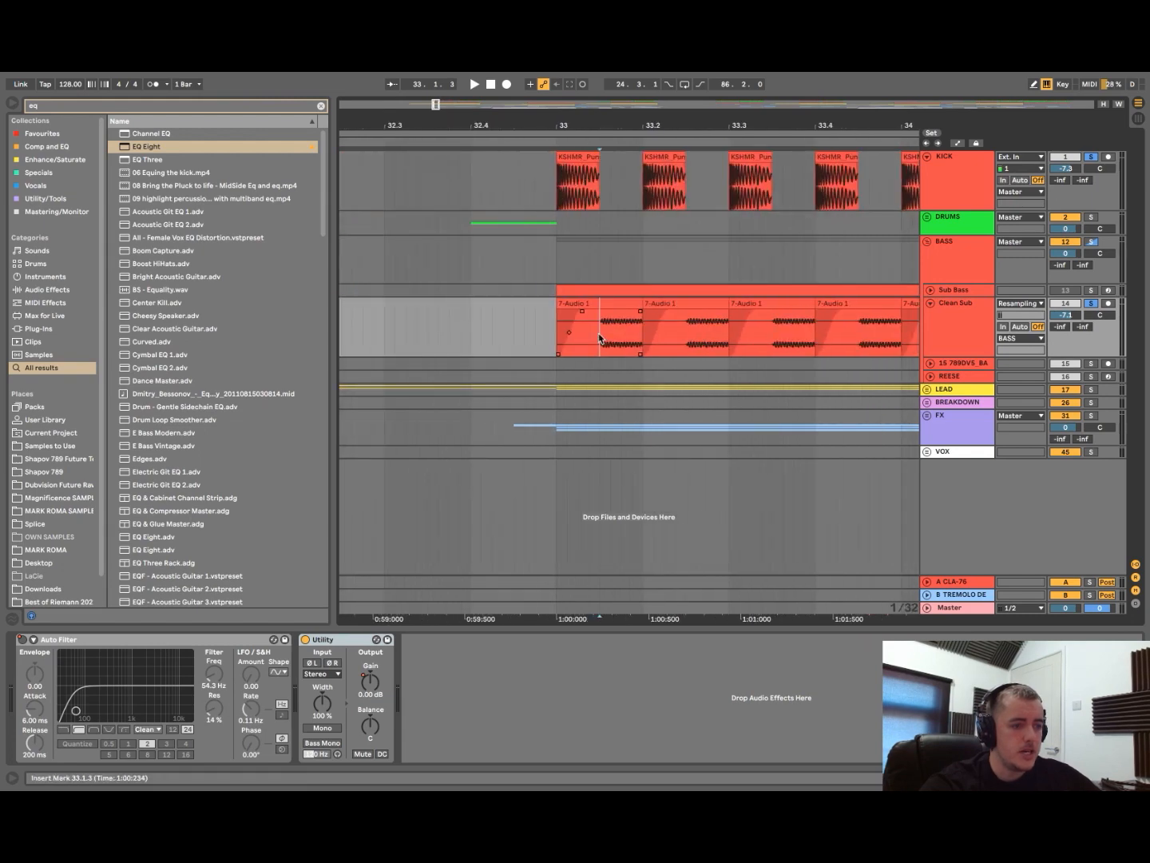
- Hide the browser and clear the solos on KICK and Clean Sub
click(11, 103)
scroll(256, 299, down, 4)
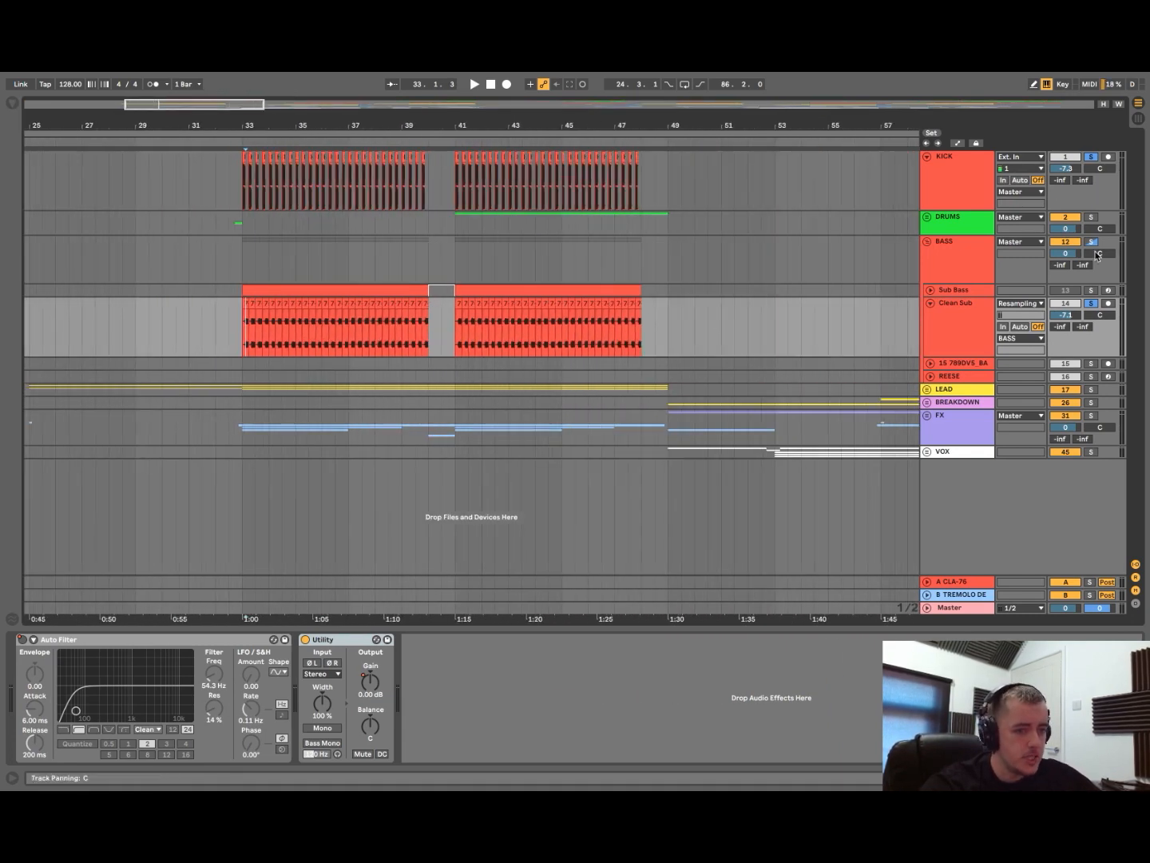
click(1091, 303)
scroll(468, 385, down, 4)
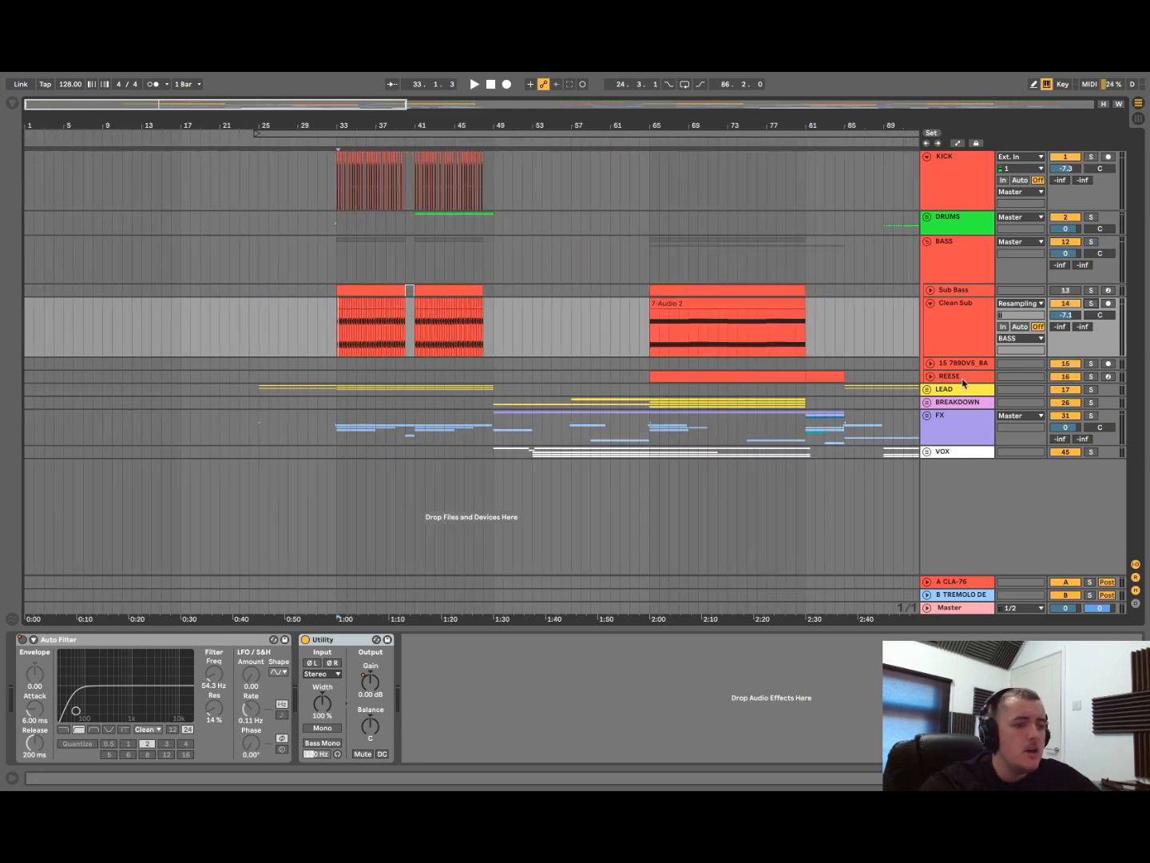
- Unfold the LEAD group and its inner LEAD group, and fold the KICK track and the BASS group
click(927, 391)
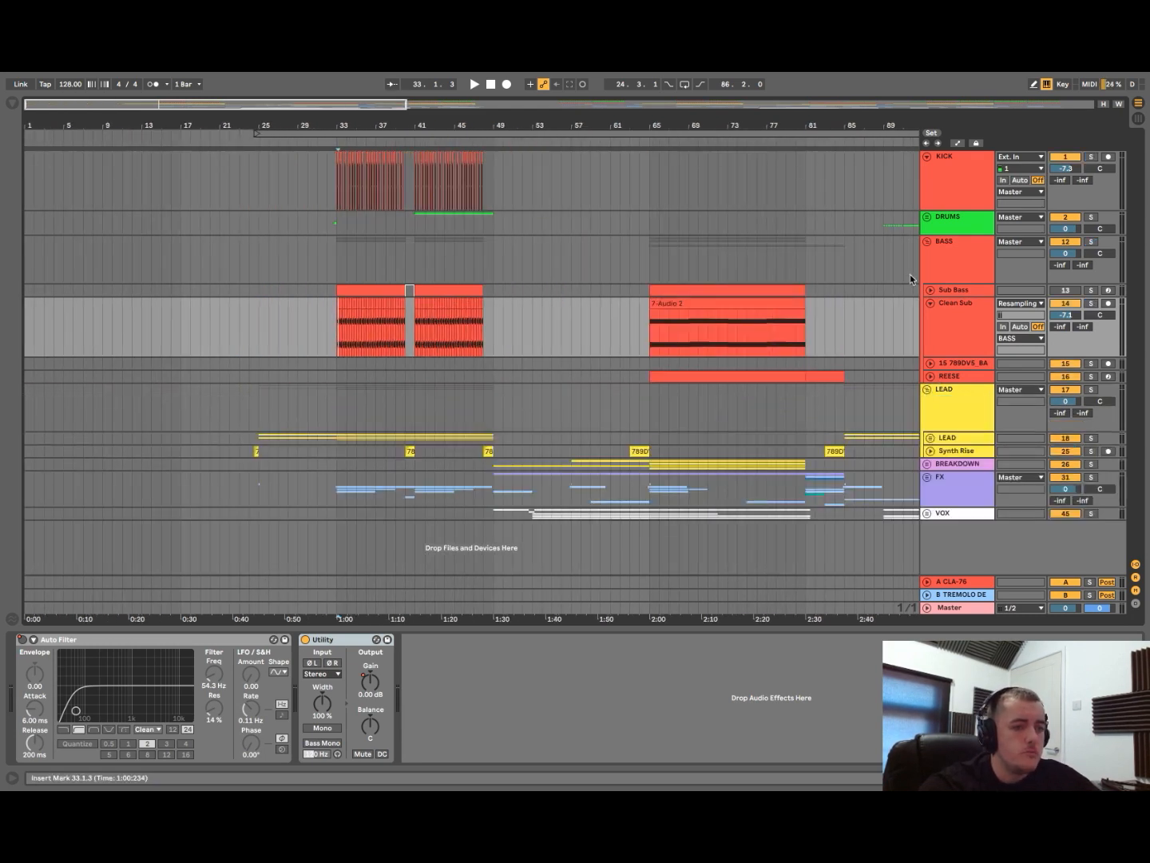
click(926, 156)
click(927, 194)
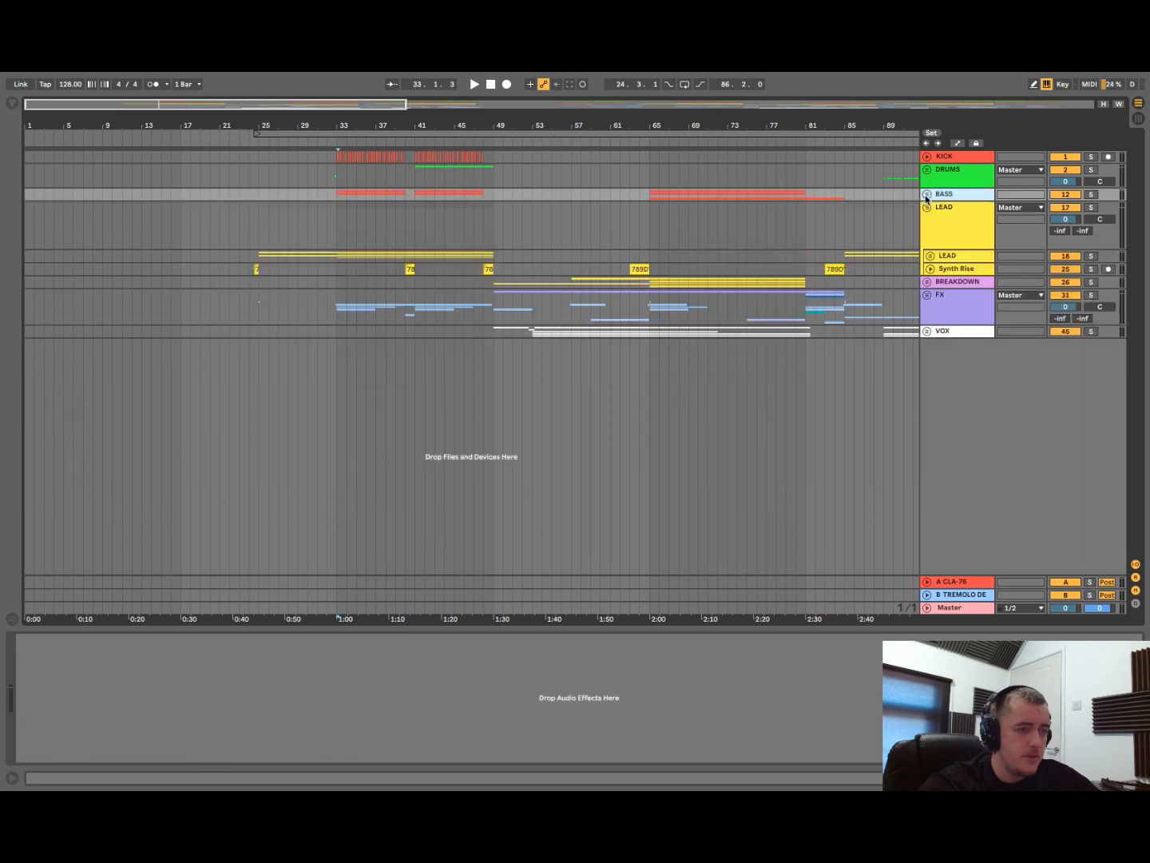
click(931, 259)
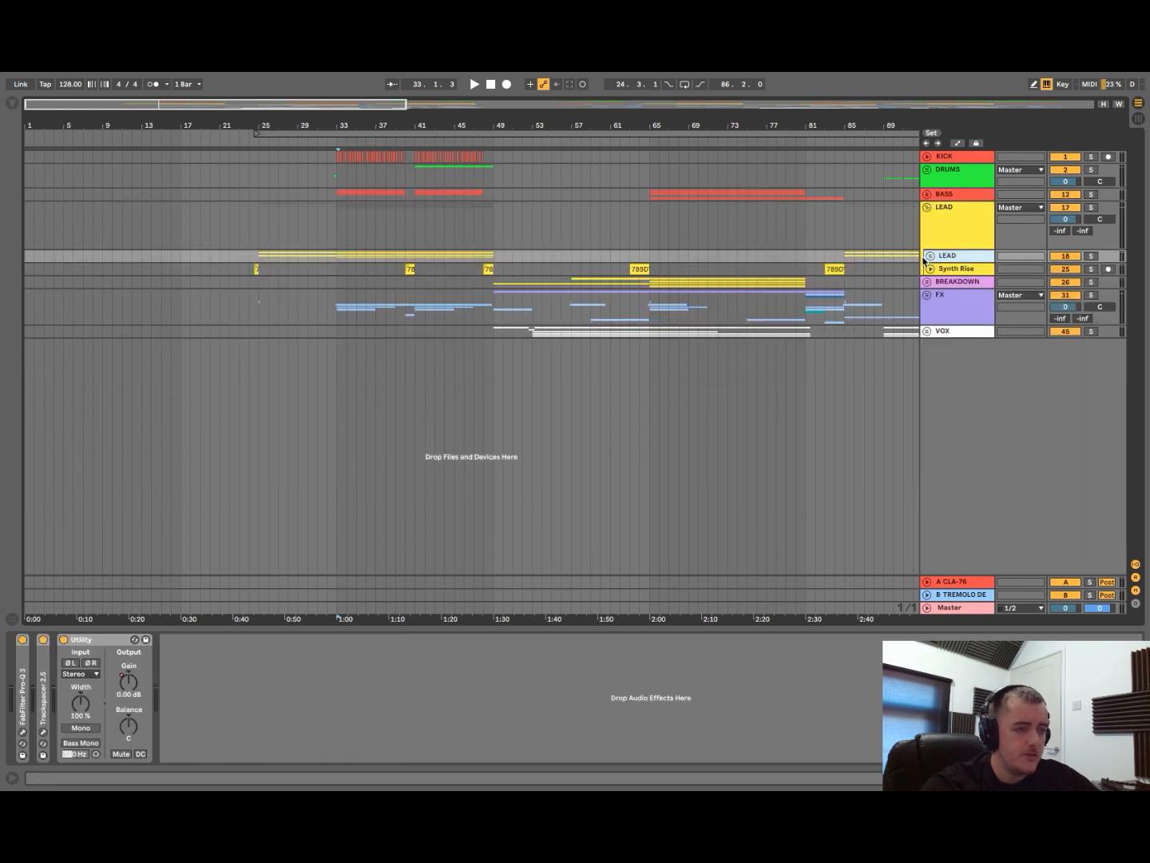
click(925, 259)
click(930, 255)
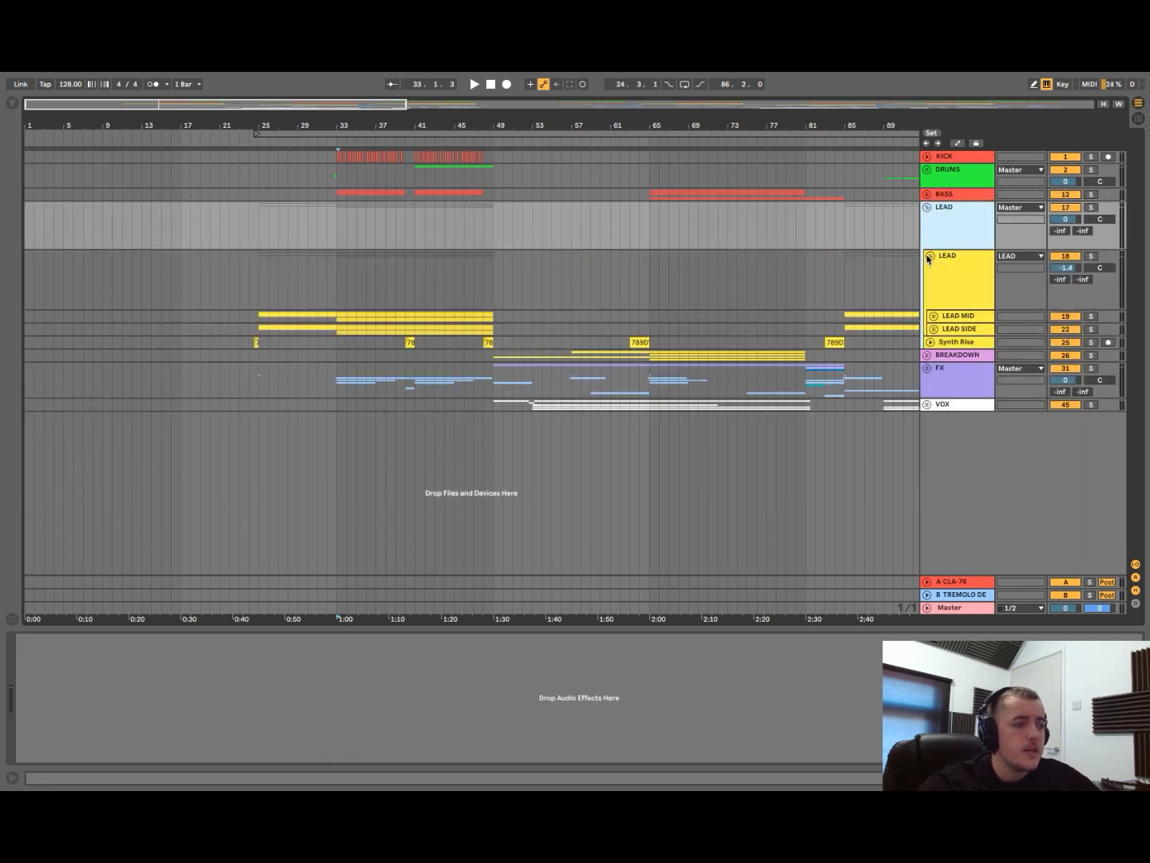
- Unfold the LEAD SIDE and LEAD MID groups and fold the two LEAD tracks inside LEAD SIDE
click(933, 329)
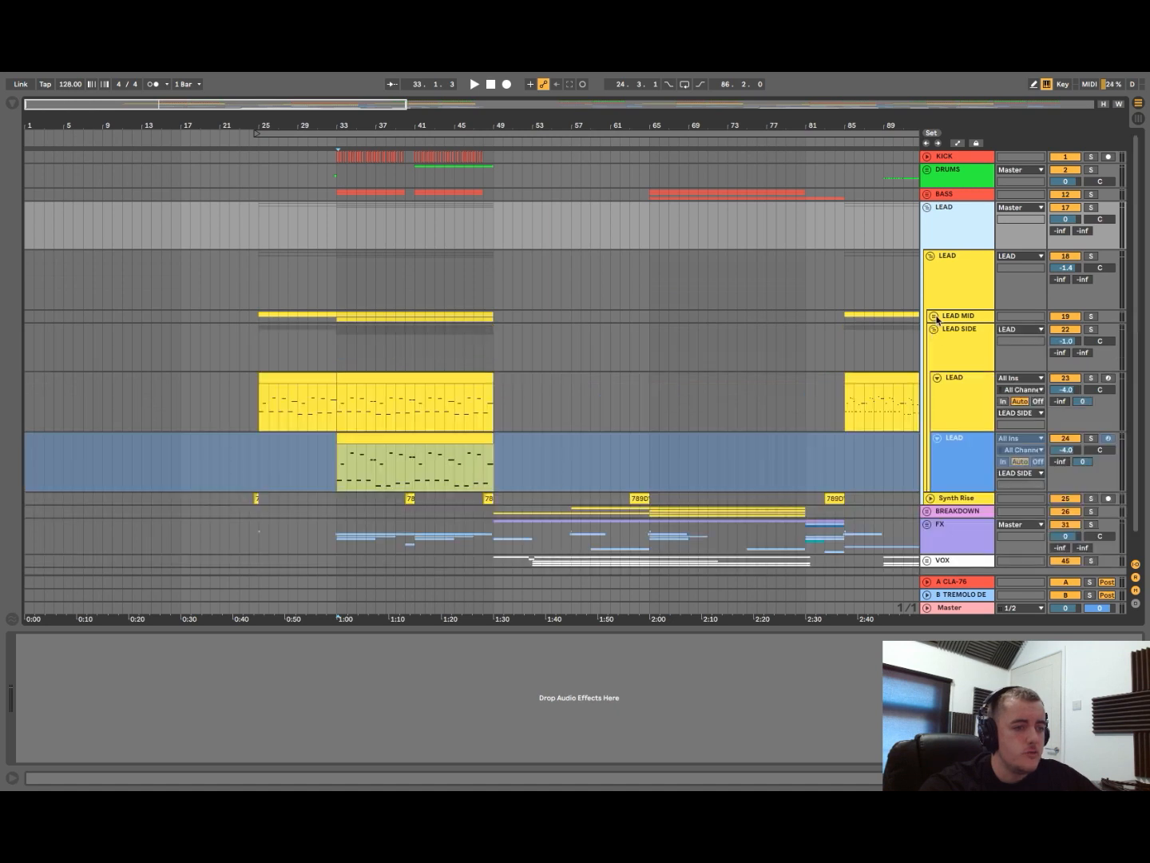
click(935, 317)
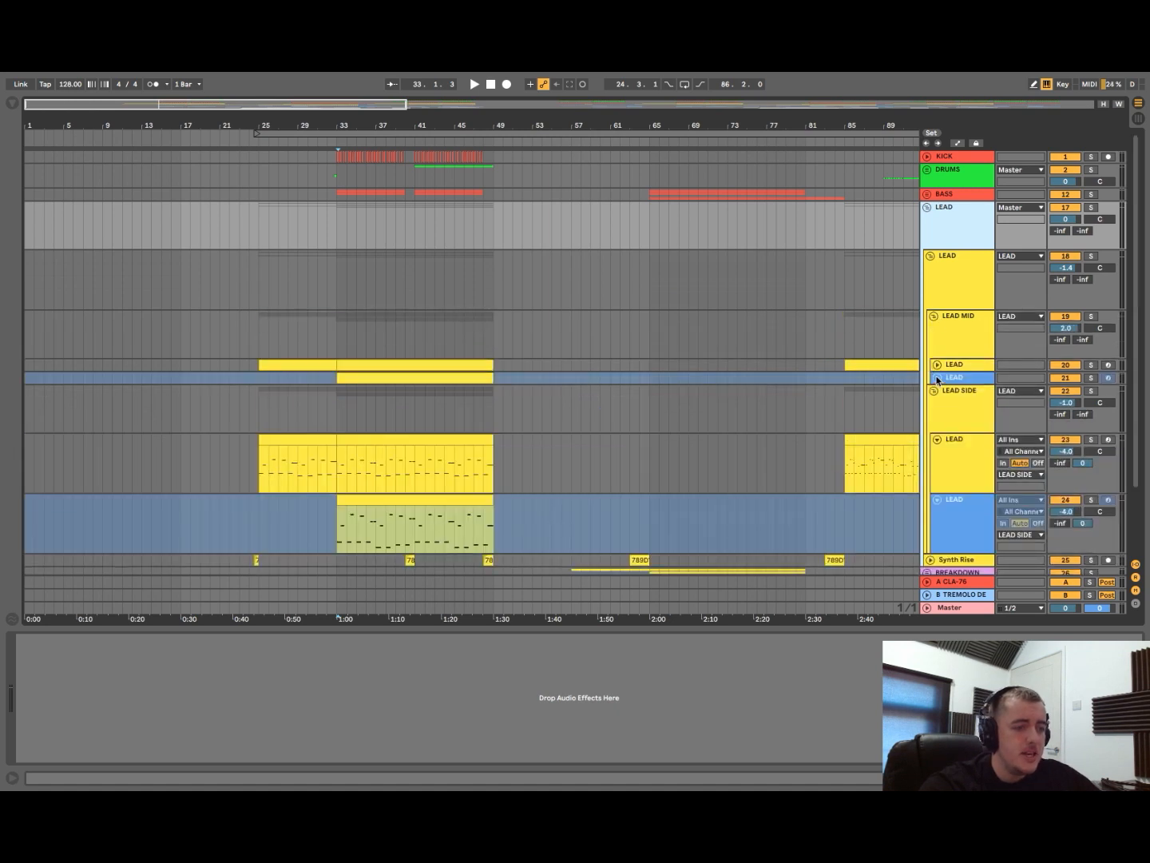
click(939, 441)
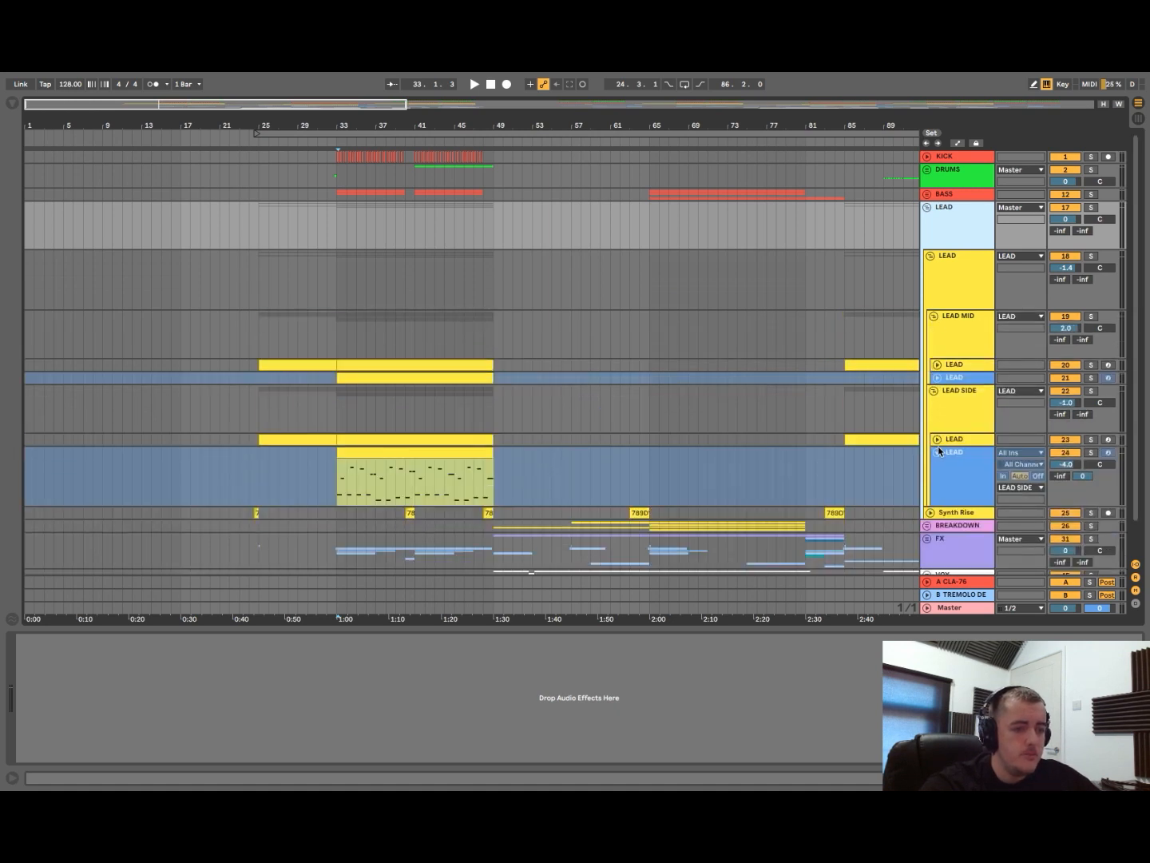
click(938, 452)
- Compare the device chains of the LEAD SIDE and LEAD MID groups, setting the insert marker to 33.1.1
click(959, 411)
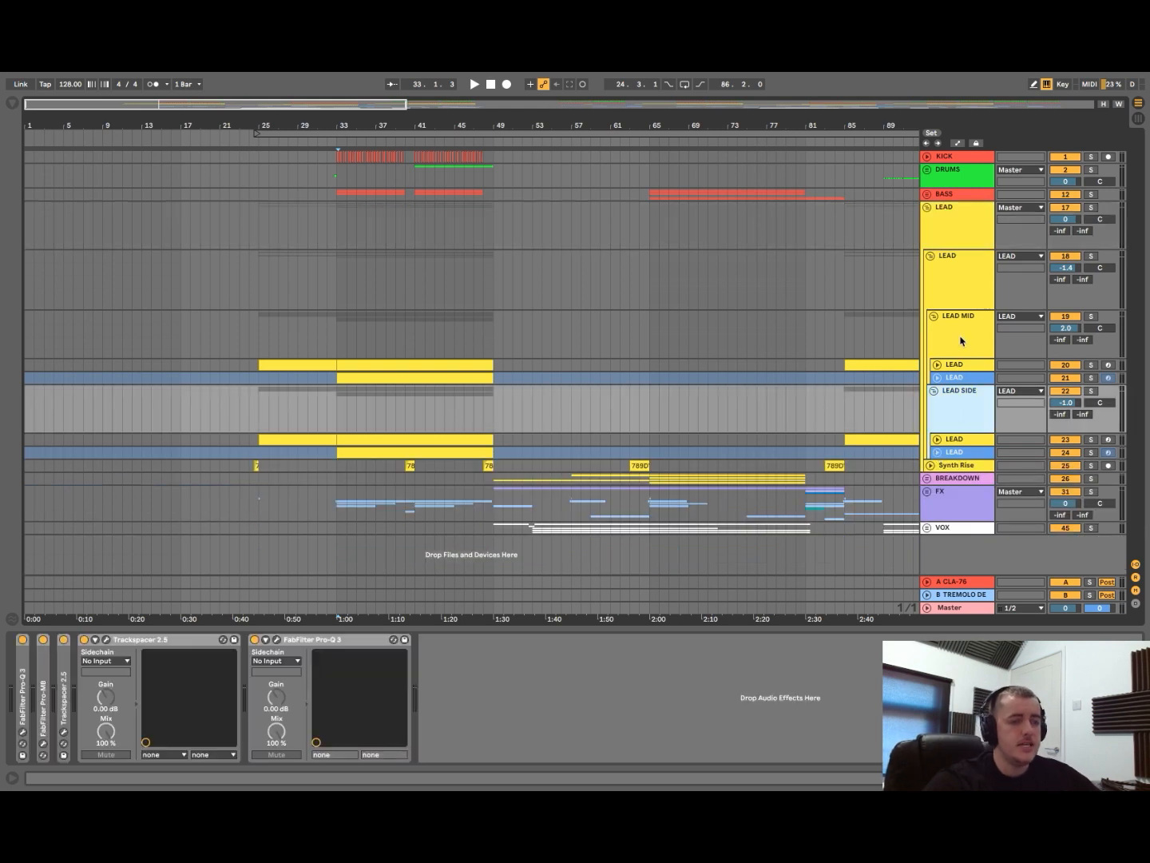
click(961, 331)
click(335, 337)
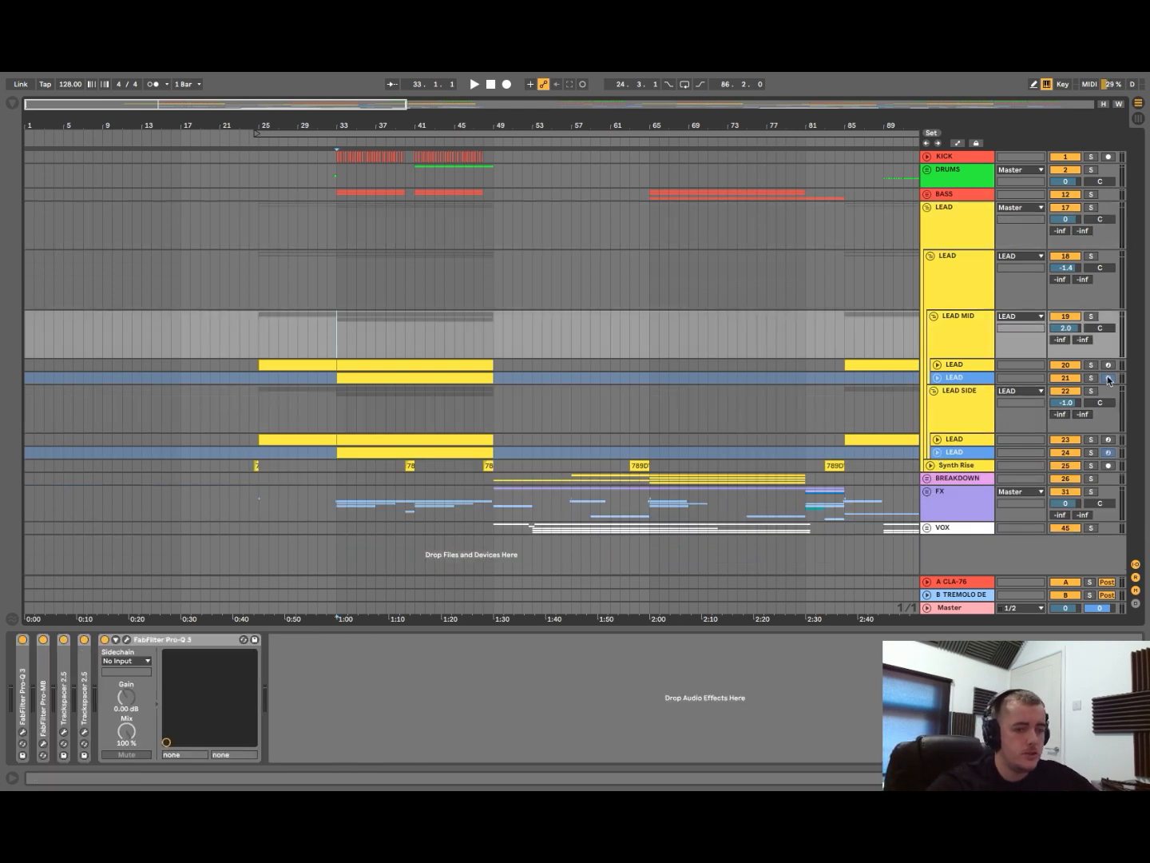
click(958, 407)
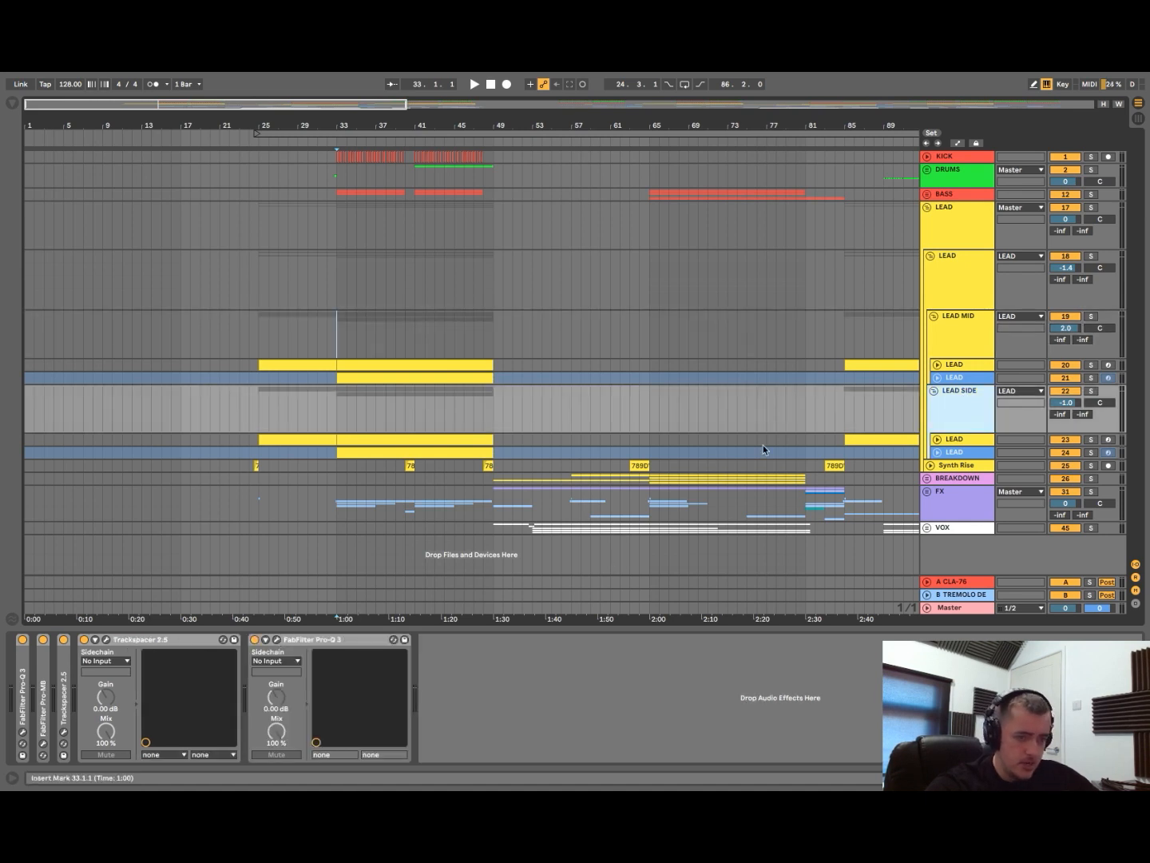
- Open the last FabFilter Pro-Q 3 on LEAD MID, inspect its 30000 Hz filter band and close the plug-in
click(959, 332)
click(117, 640)
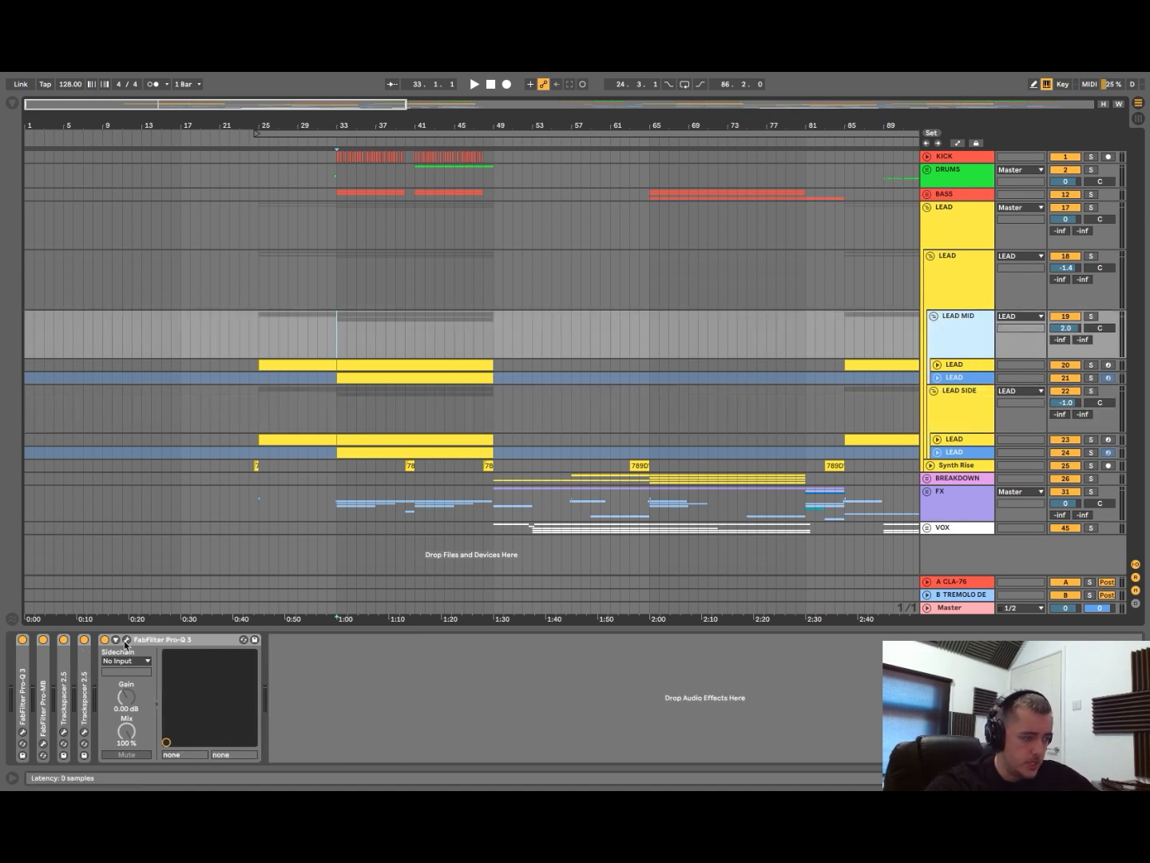
click(125, 640)
mouse_move(898, 367)
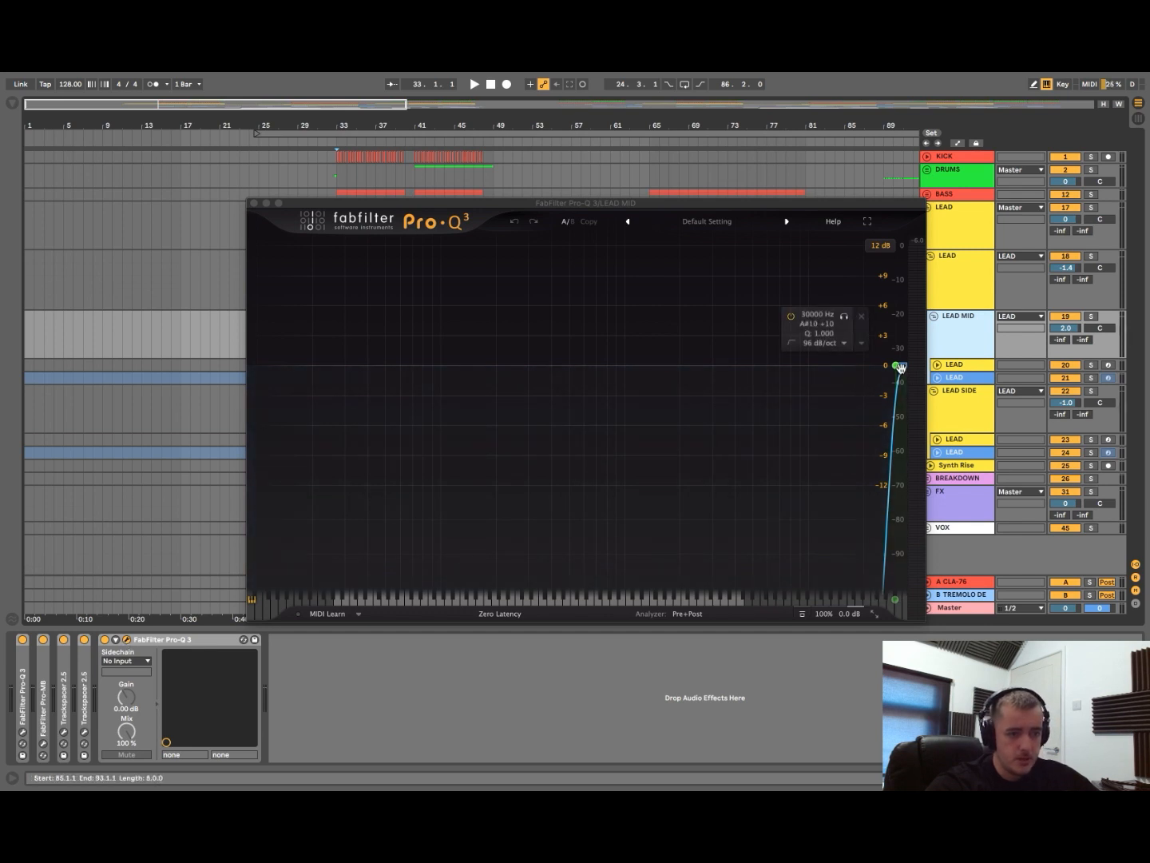
click(126, 640)
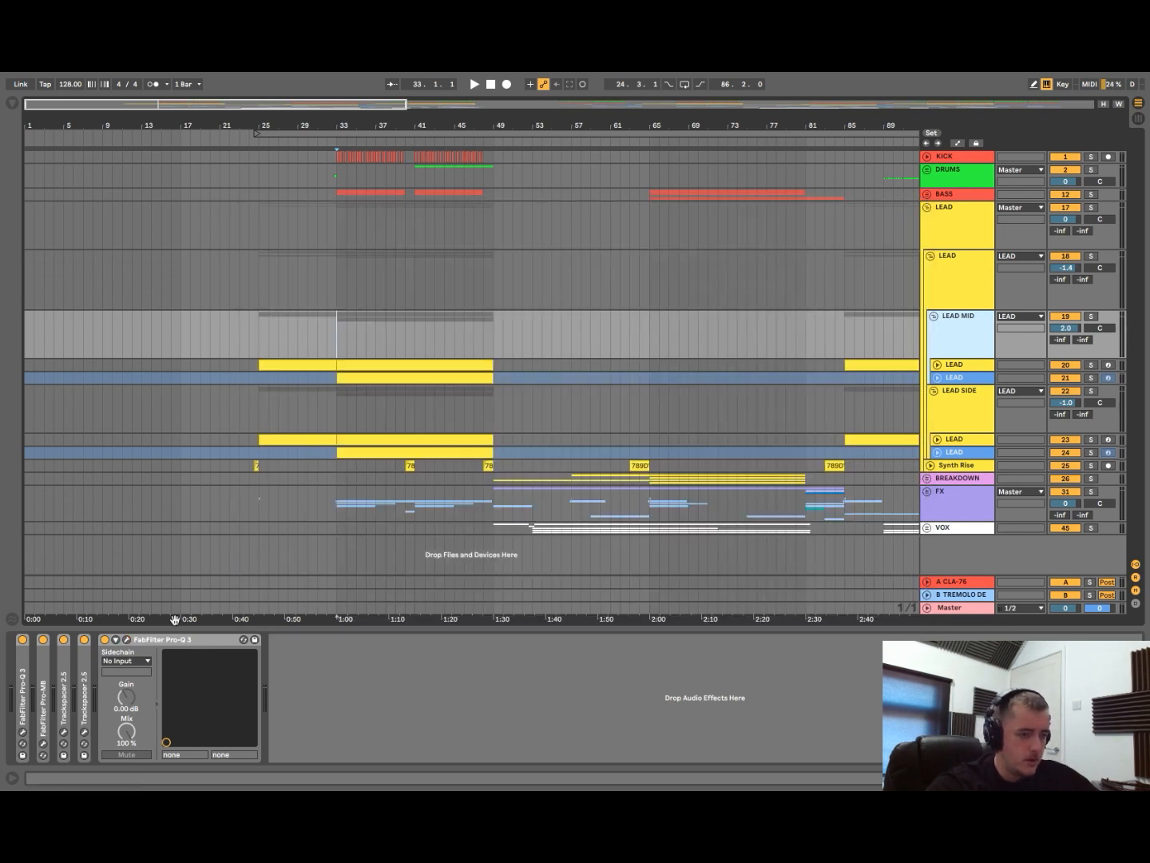
- Open the last FabFilter Pro-Q 3 on LEAD SIDE, inspect its 30000 Hz filter band and close the plug-in
click(982, 399)
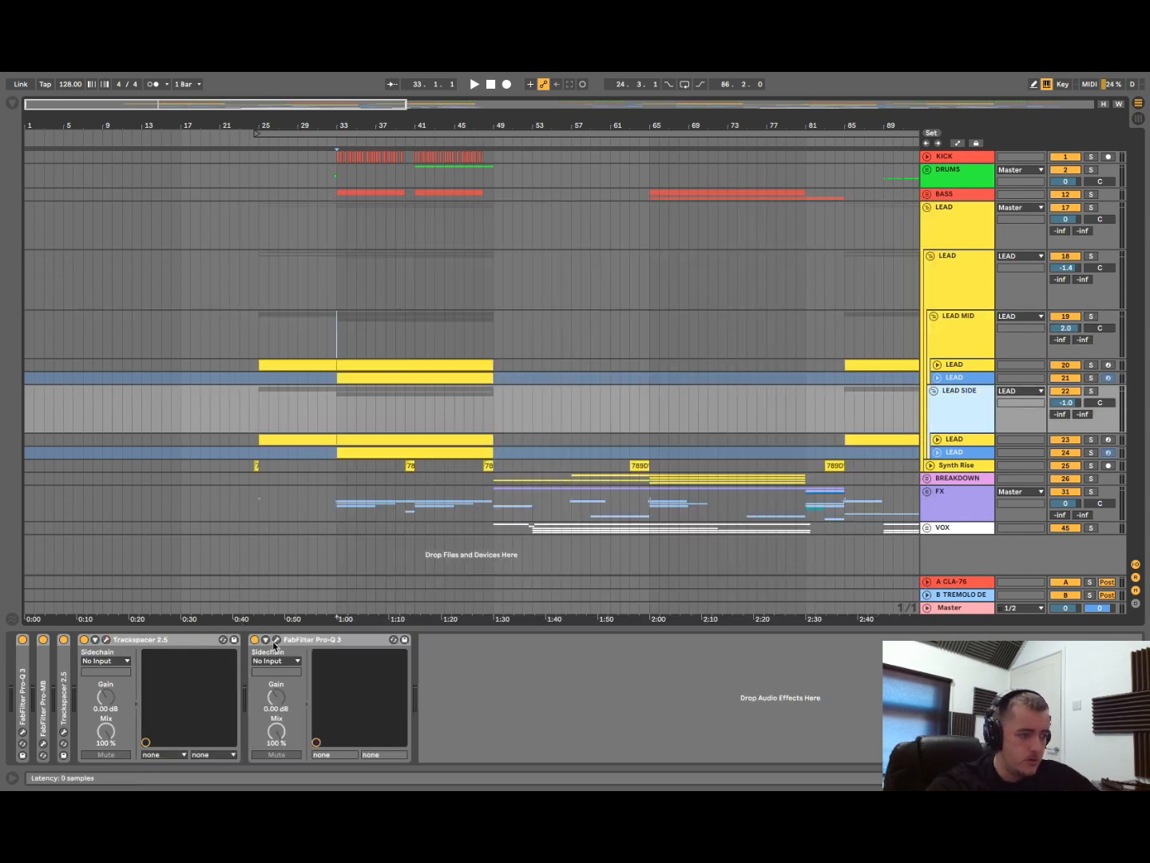
click(276, 640)
mouse_move(894, 367)
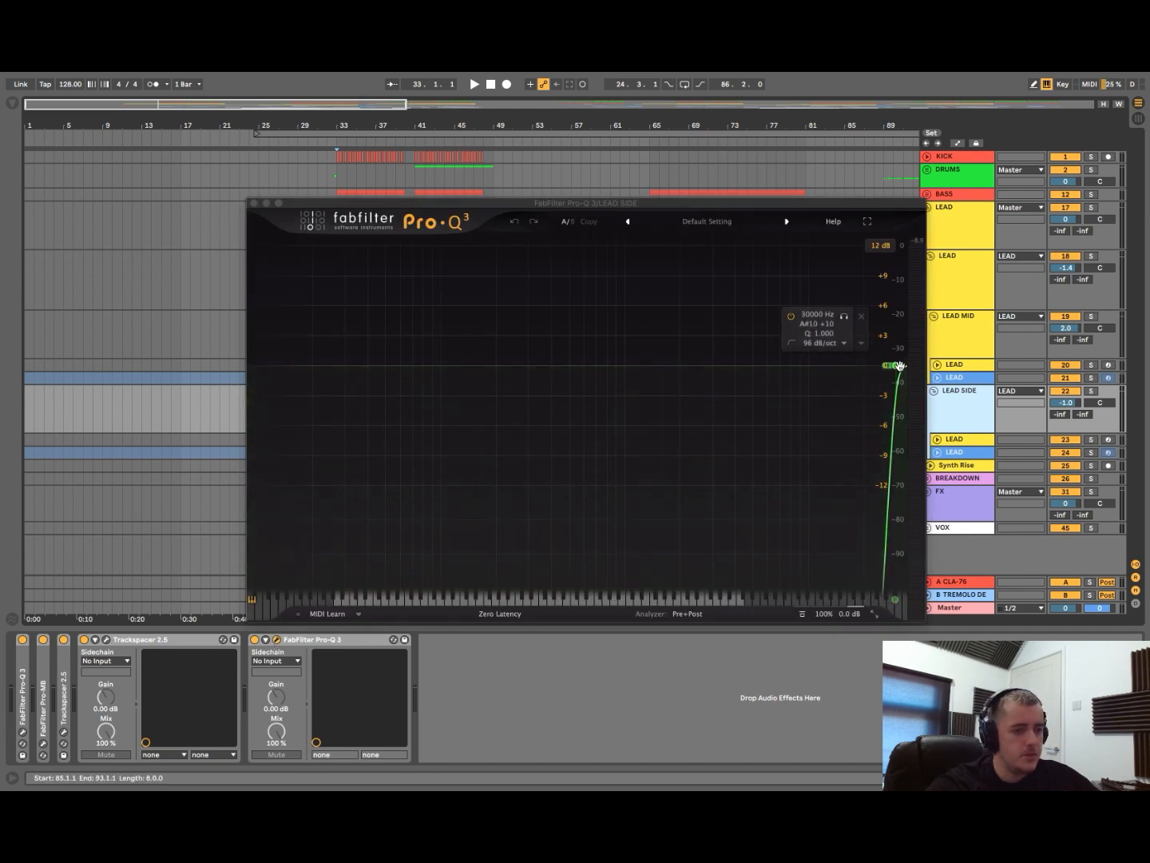
click(256, 203)
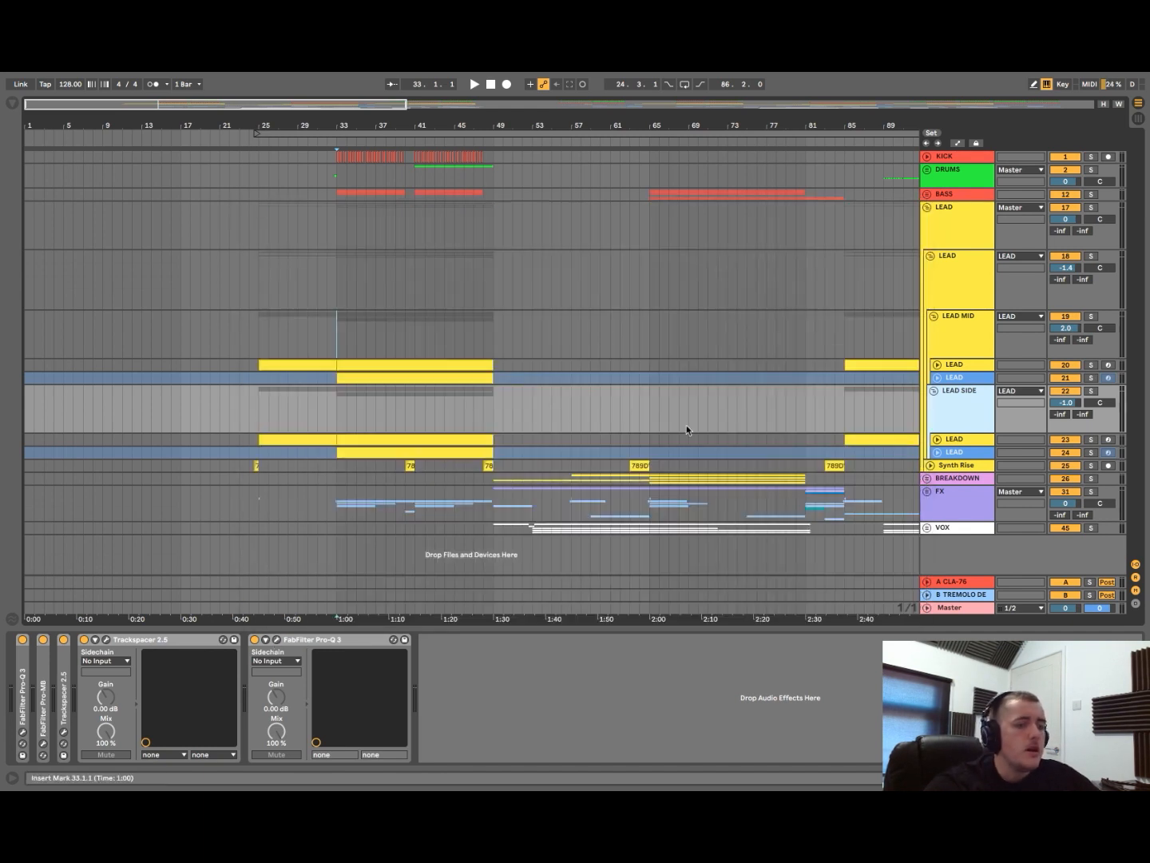
- Unfold the first LEAD track inside LEAD MID and solo it
click(956, 337)
click(953, 291)
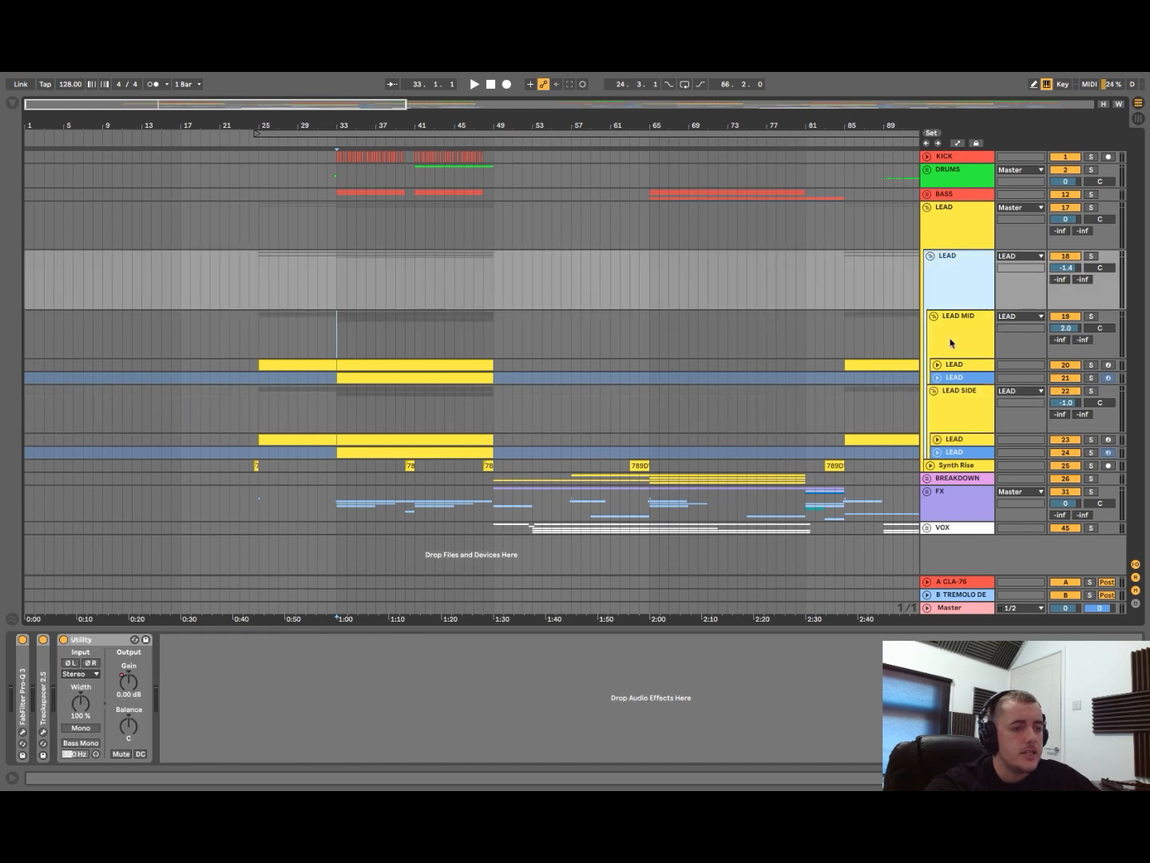
click(953, 344)
click(953, 367)
click(942, 365)
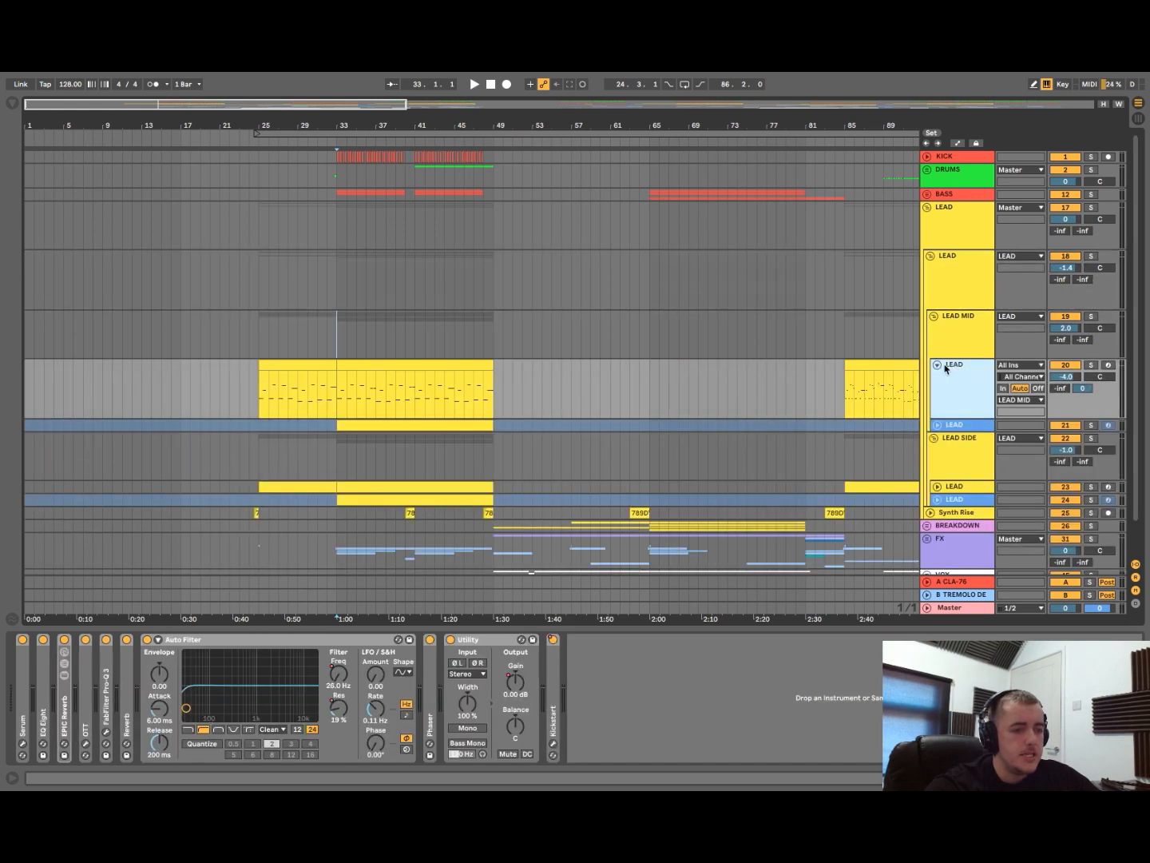
click(1091, 364)
scroll(351, 415, up, 5)
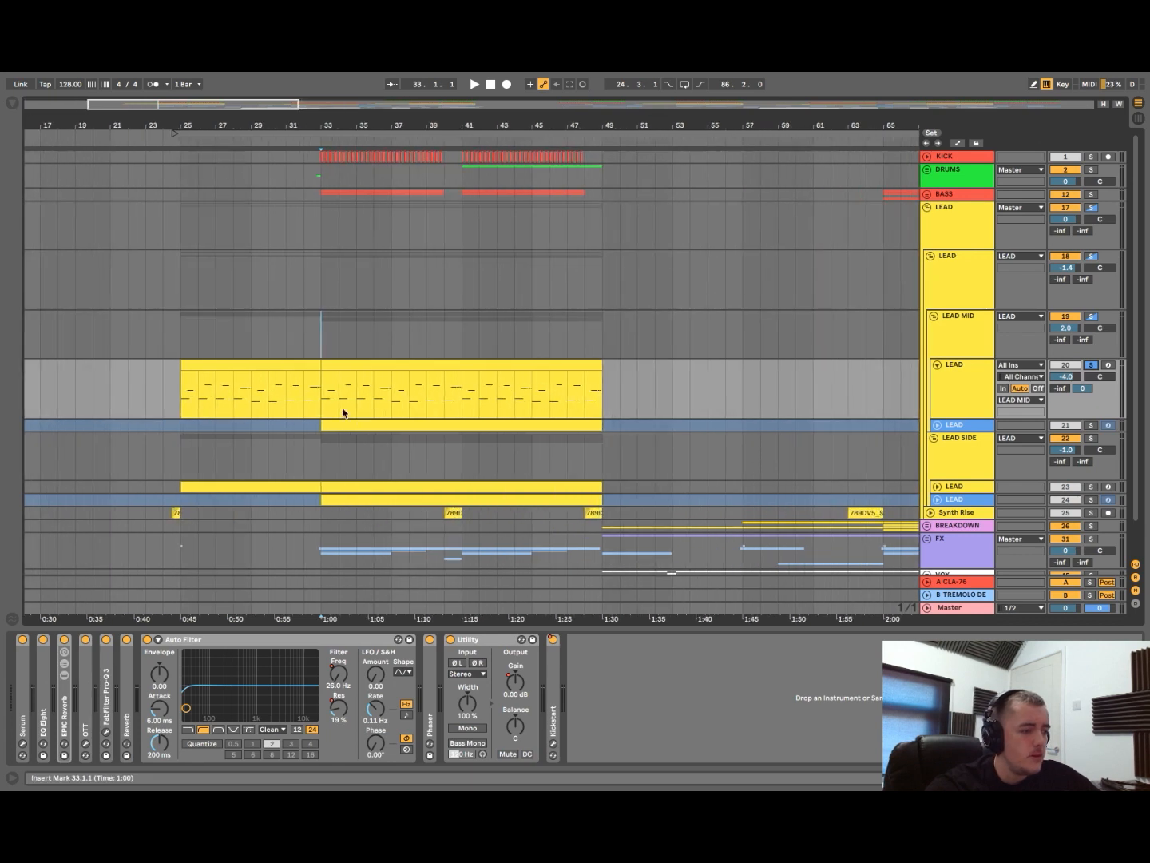
- Open Serum on the soloed LEAD track, review its oscillator and FX pages, and close the plug-in
click(22, 745)
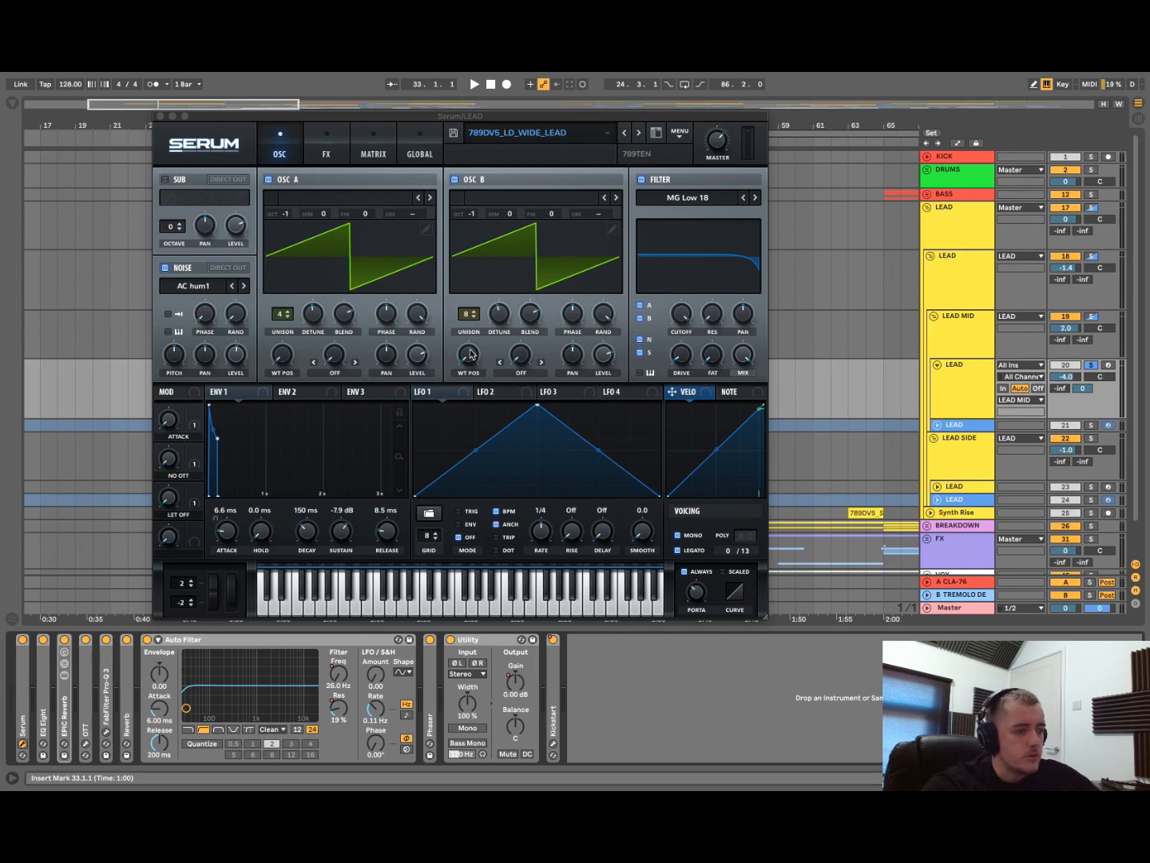
click(328, 147)
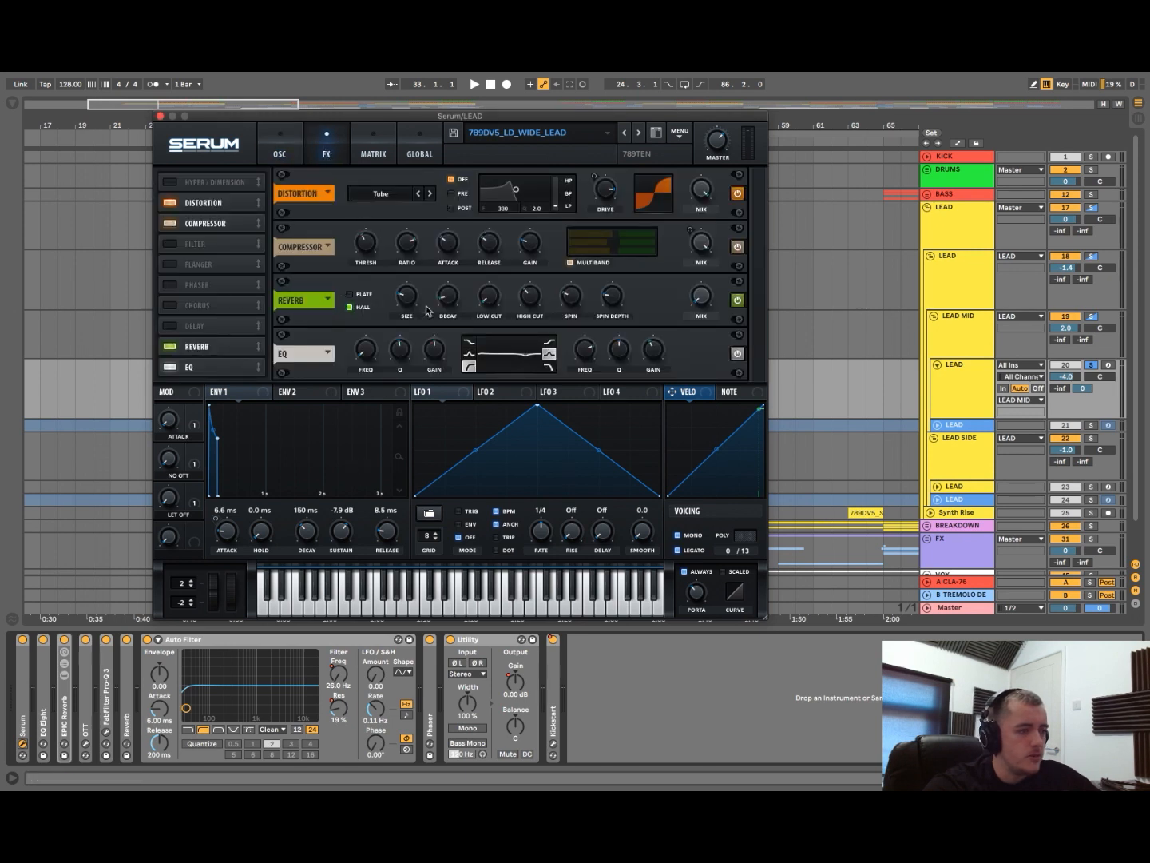
click(160, 116)
- Inspect the EQ Eight curve on the soloed LEAD track, fold the device and unfold the EPIC Reverb rack
double_click(44, 707)
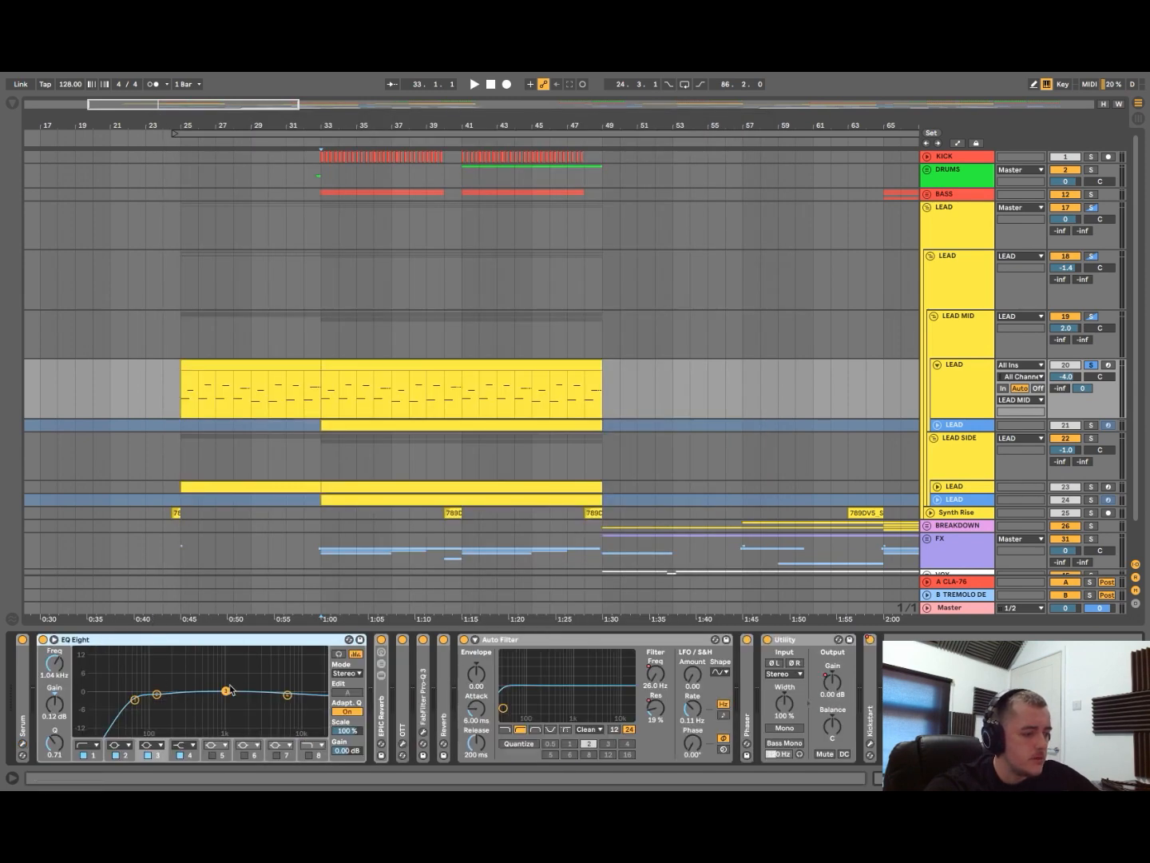
double_click(96, 639)
double_click(68, 719)
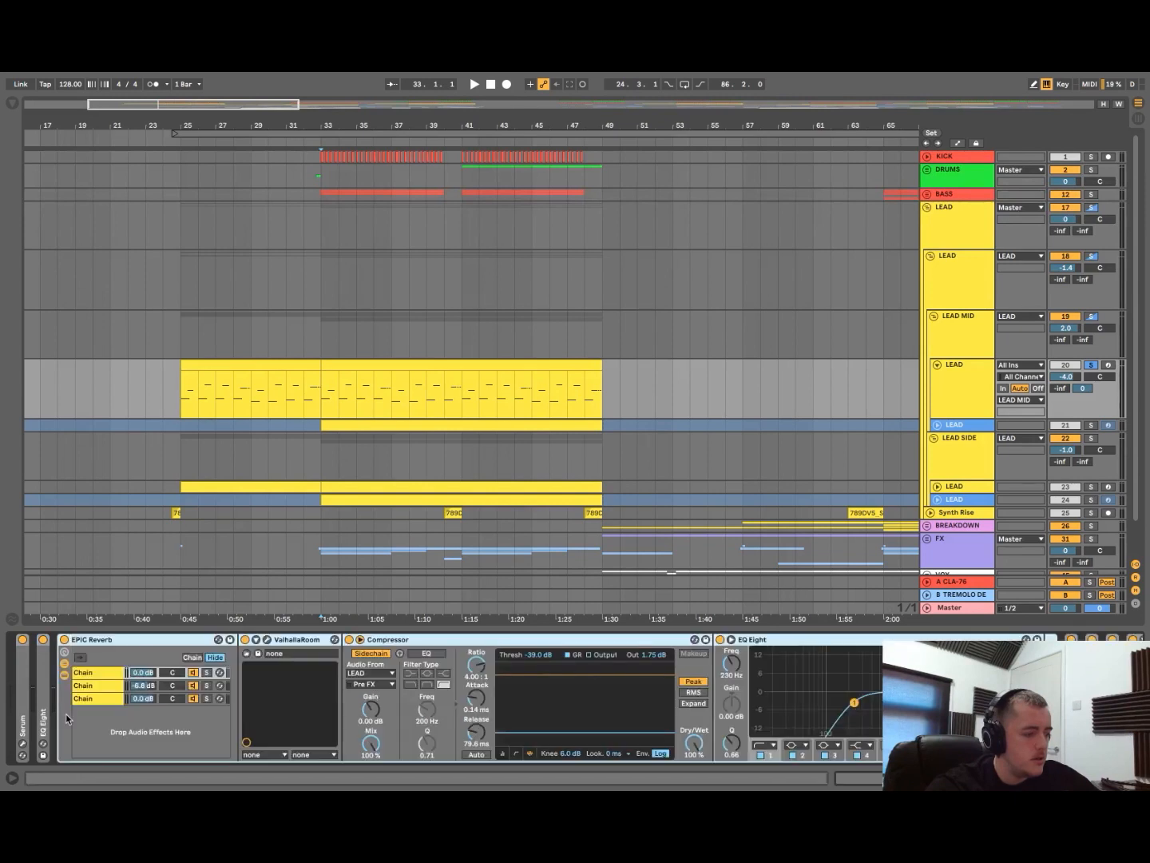
- Show the automation lanes in the arrangement and unfold the second LEAD track inside LEAD MID
click(961, 383)
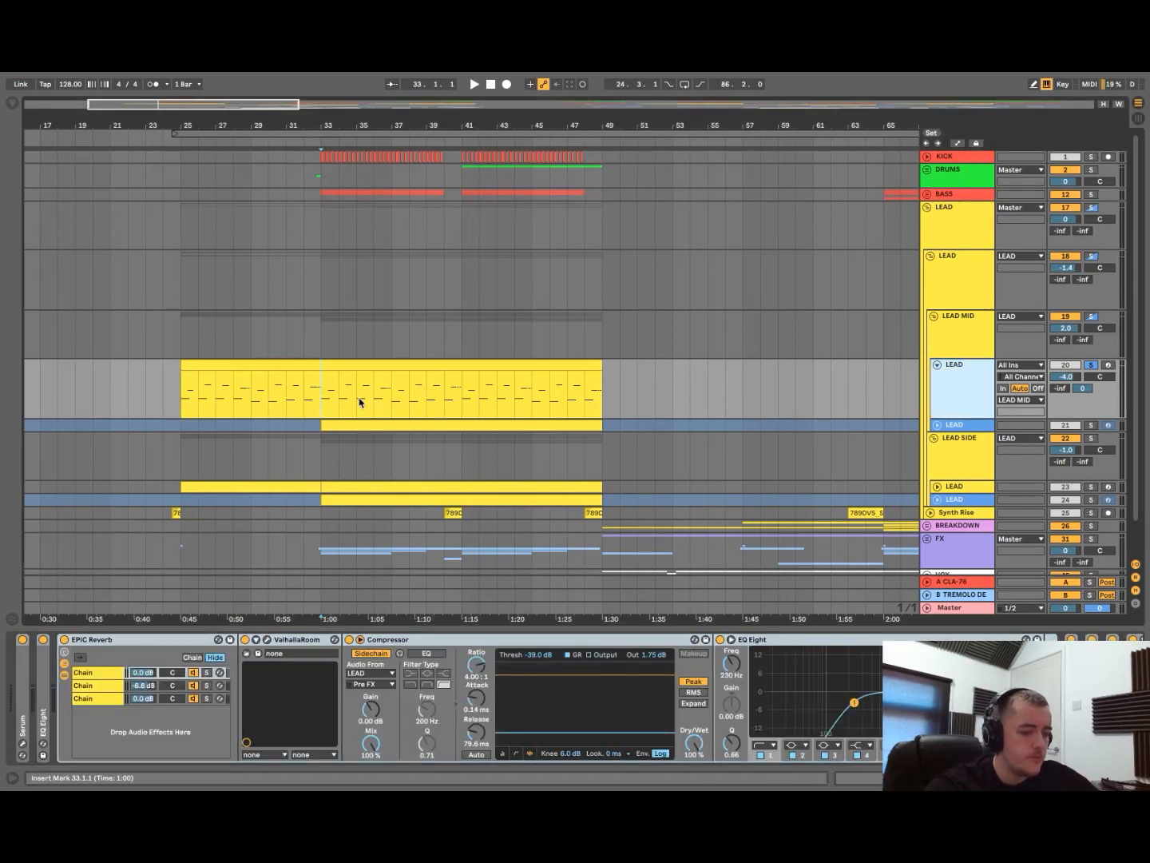
key(a)
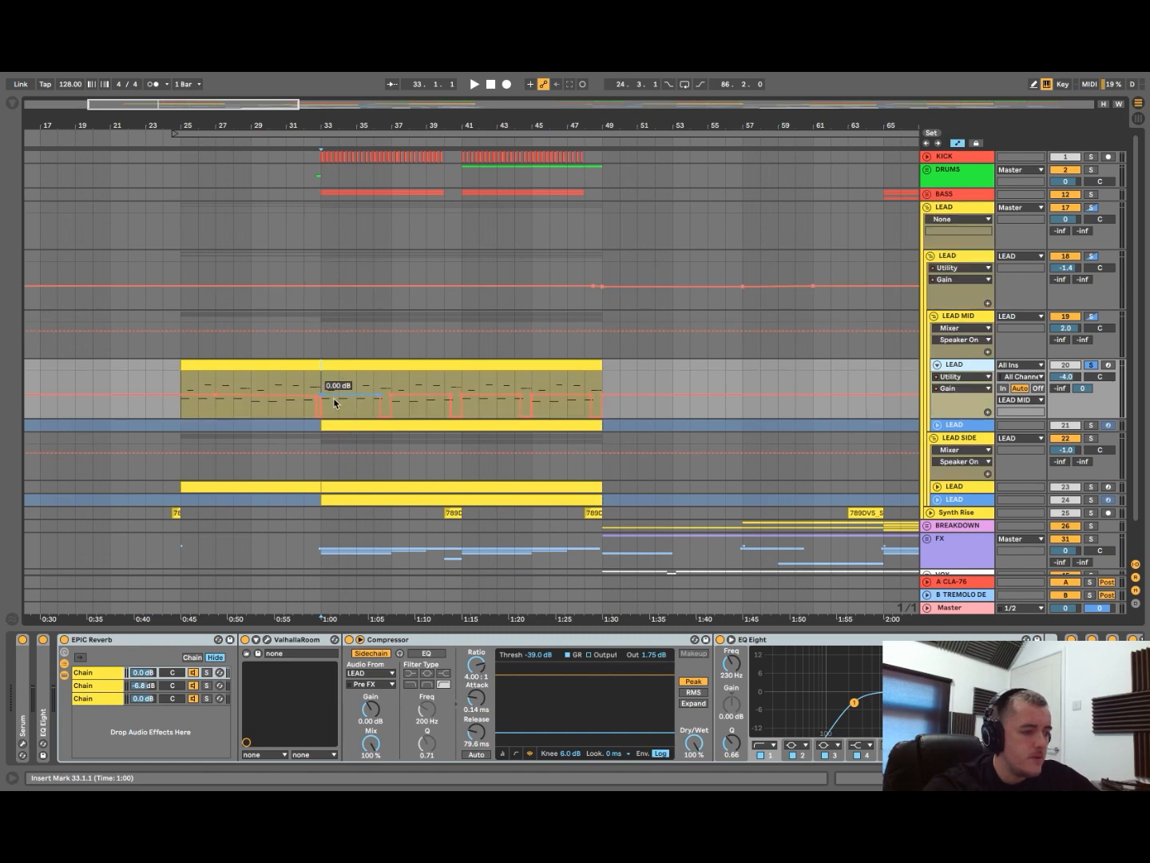
scroll(324, 385, up, 2)
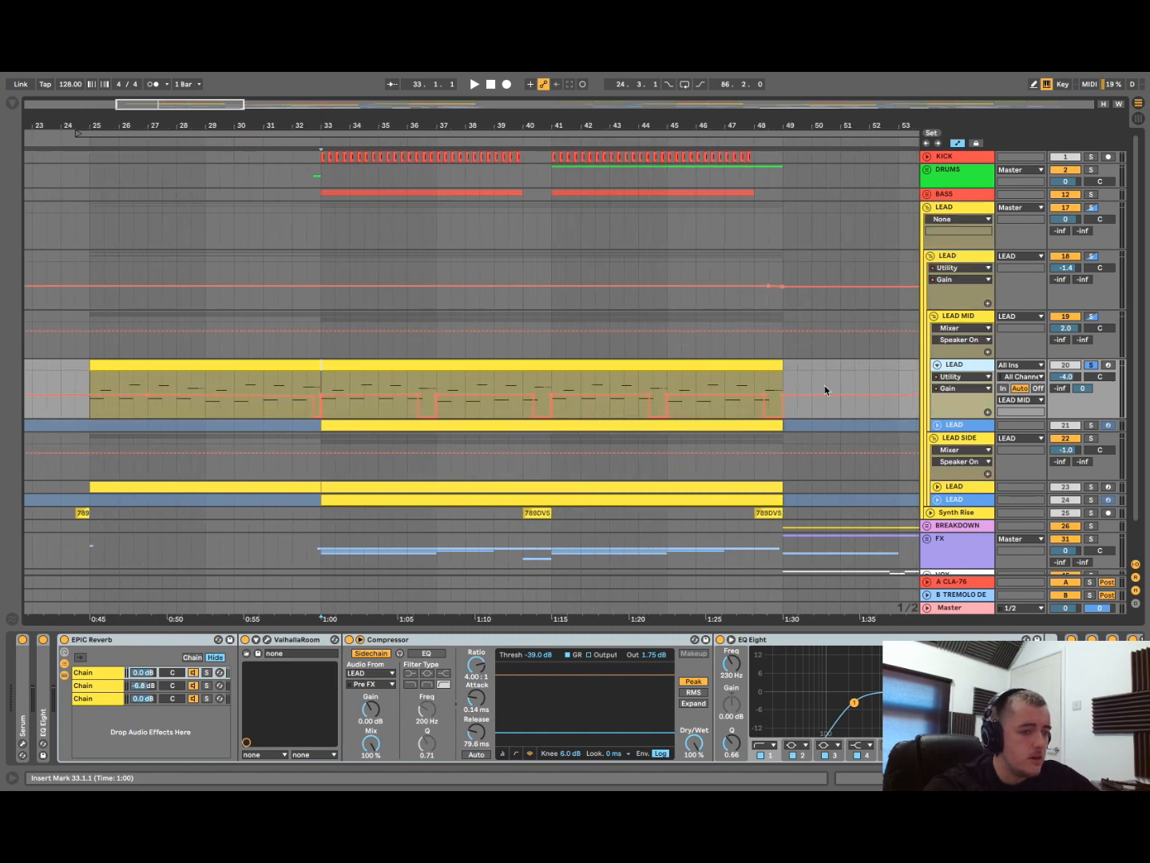
click(937, 427)
click(952, 428)
click(963, 367)
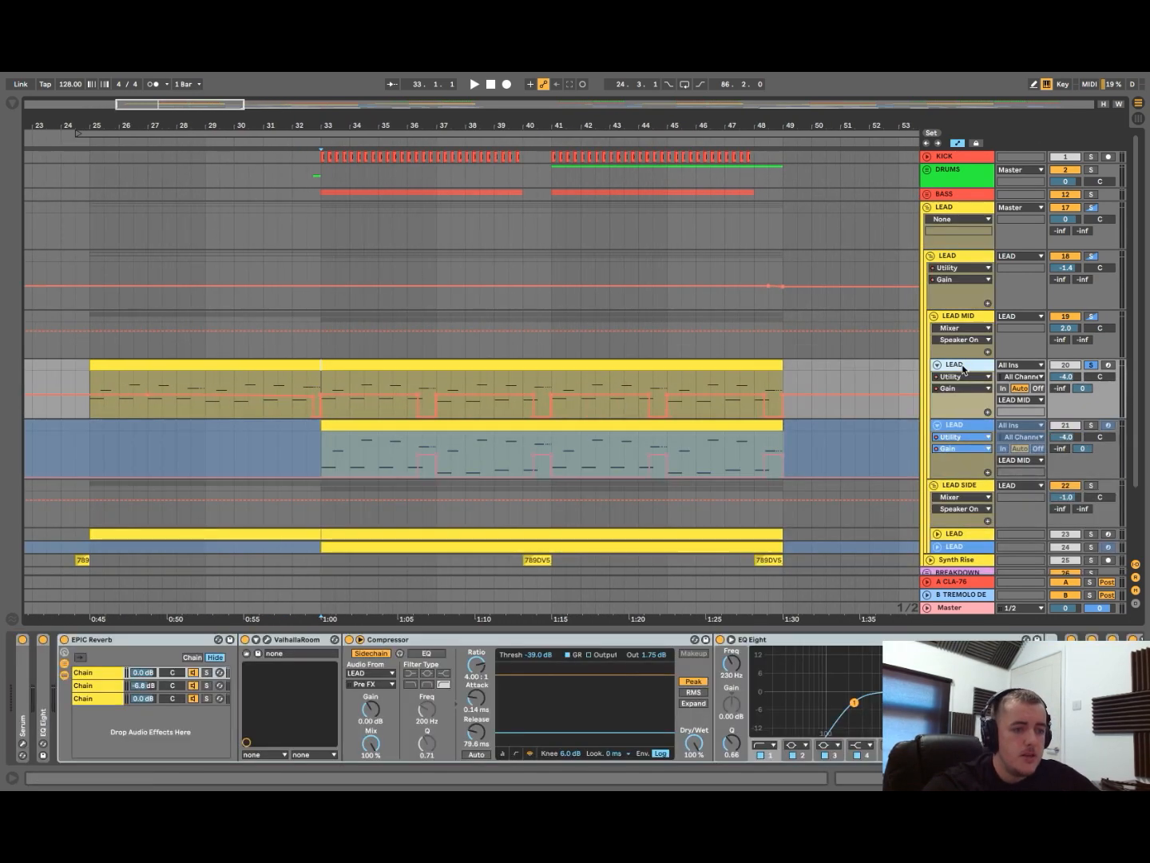
- Unfreeze the second LEAD track inside LEAD MID
click(963, 425)
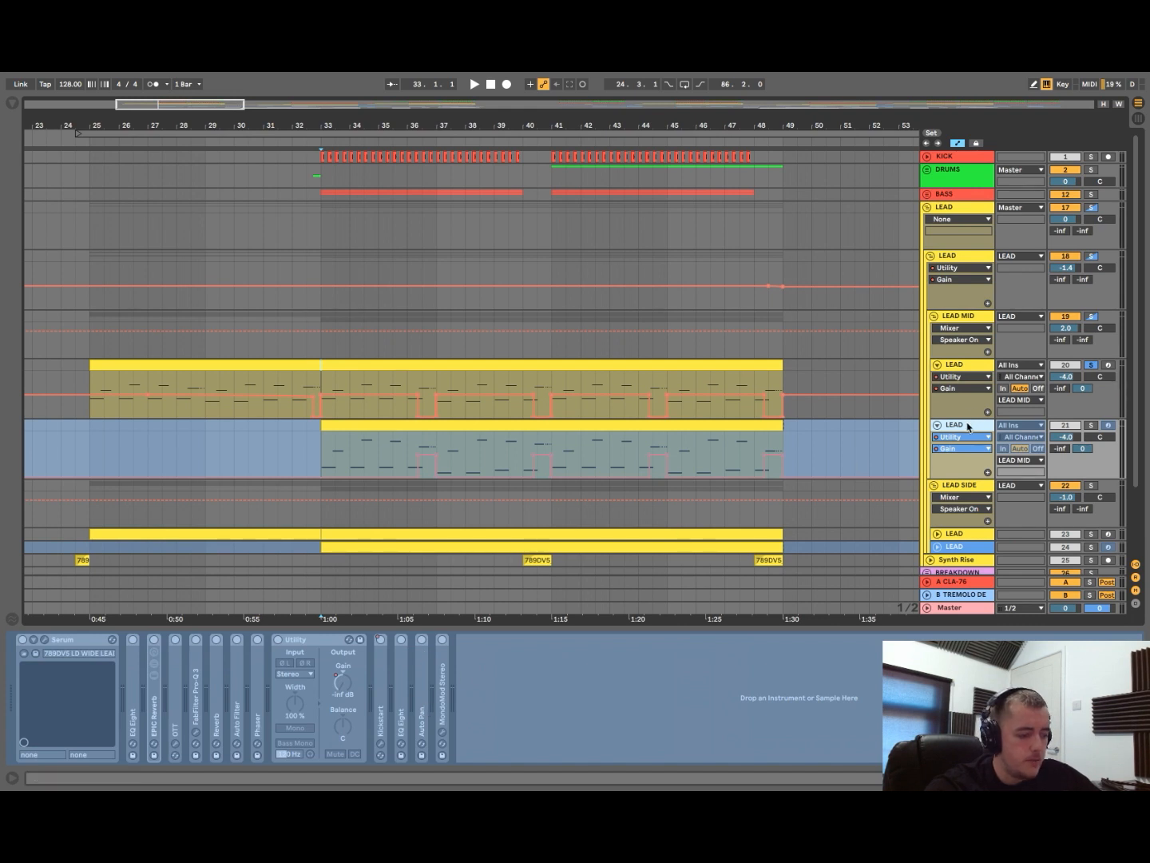
right_click(968, 428)
click(1002, 511)
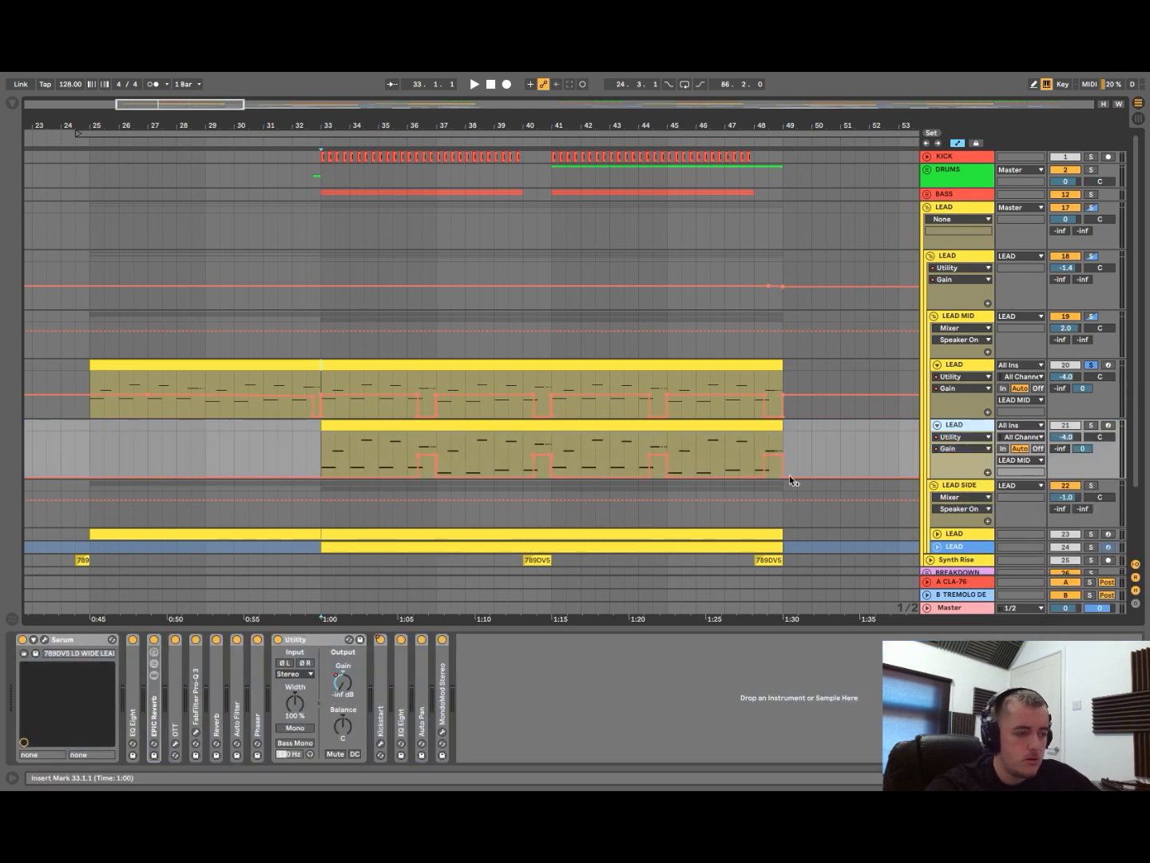
- Open MondoMod Stereo on the second LEAD track, inspect its settings and close the plug-in
scroll(378, 447, up, 2)
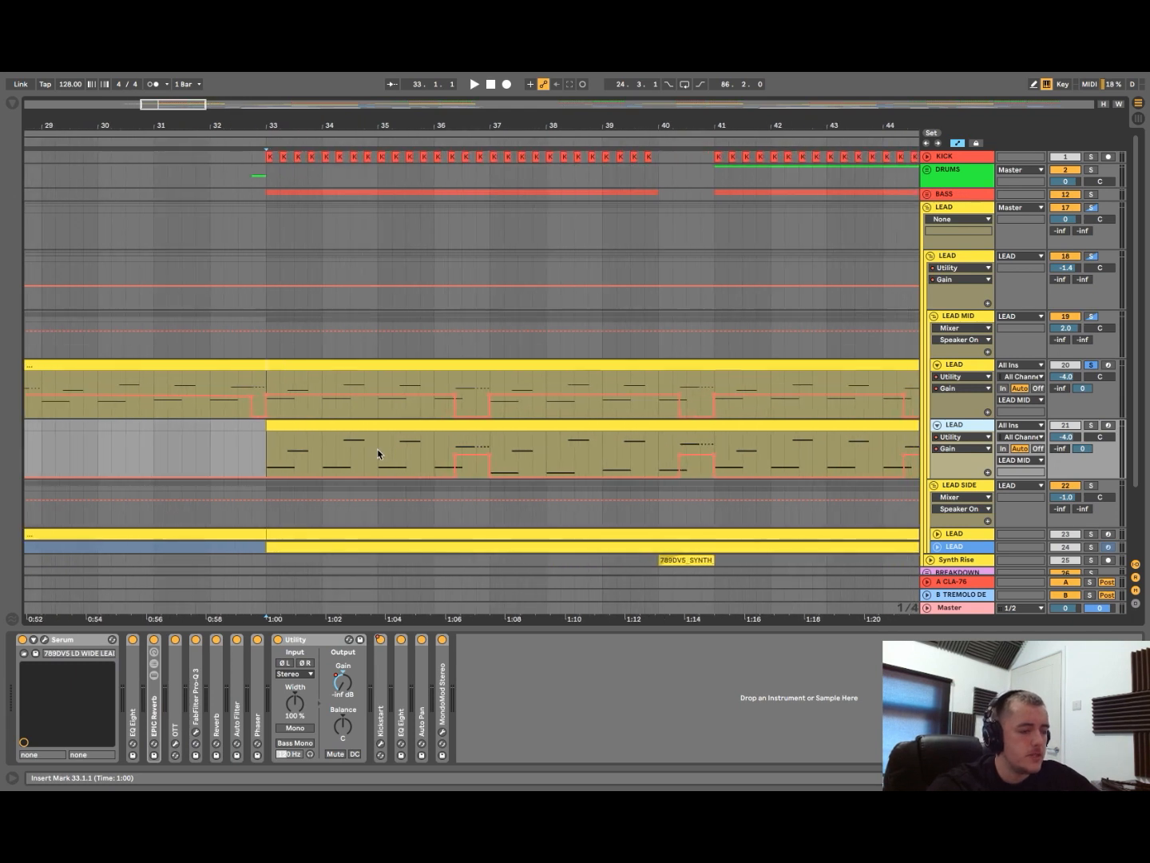
click(442, 732)
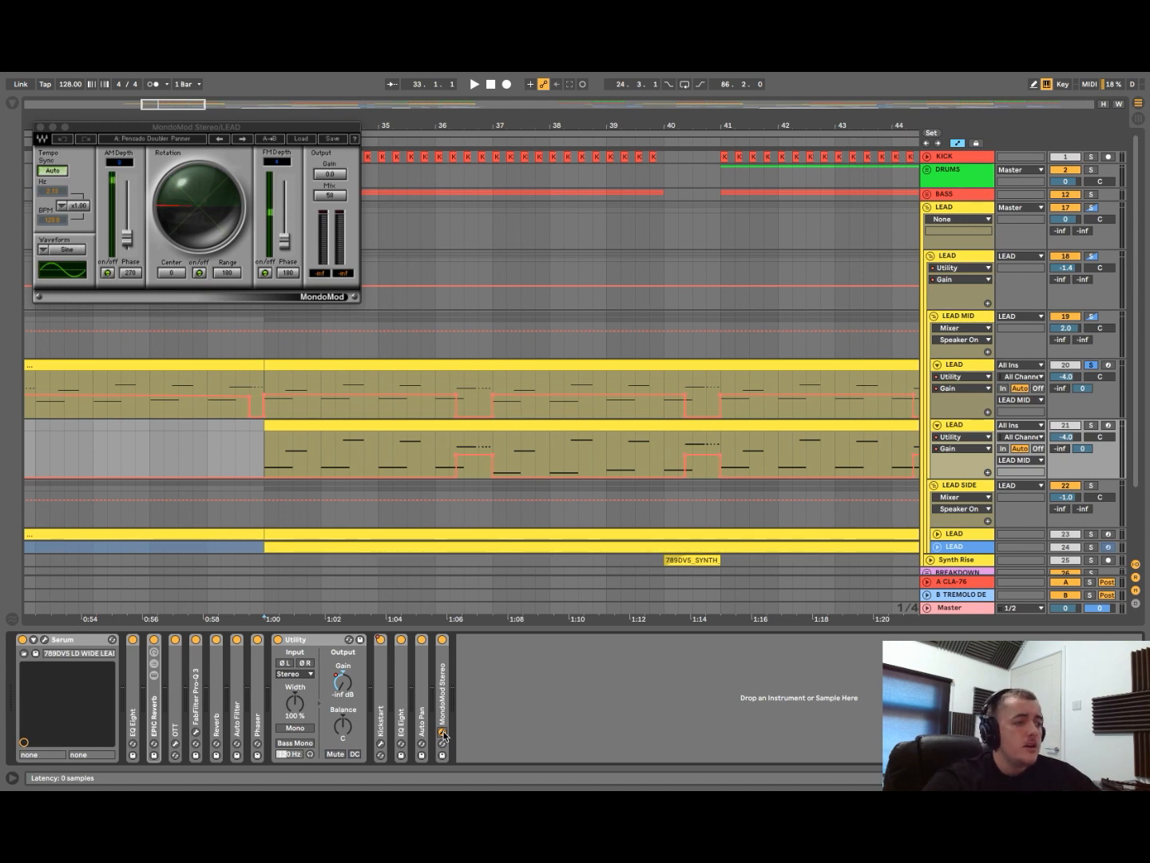
click(442, 733)
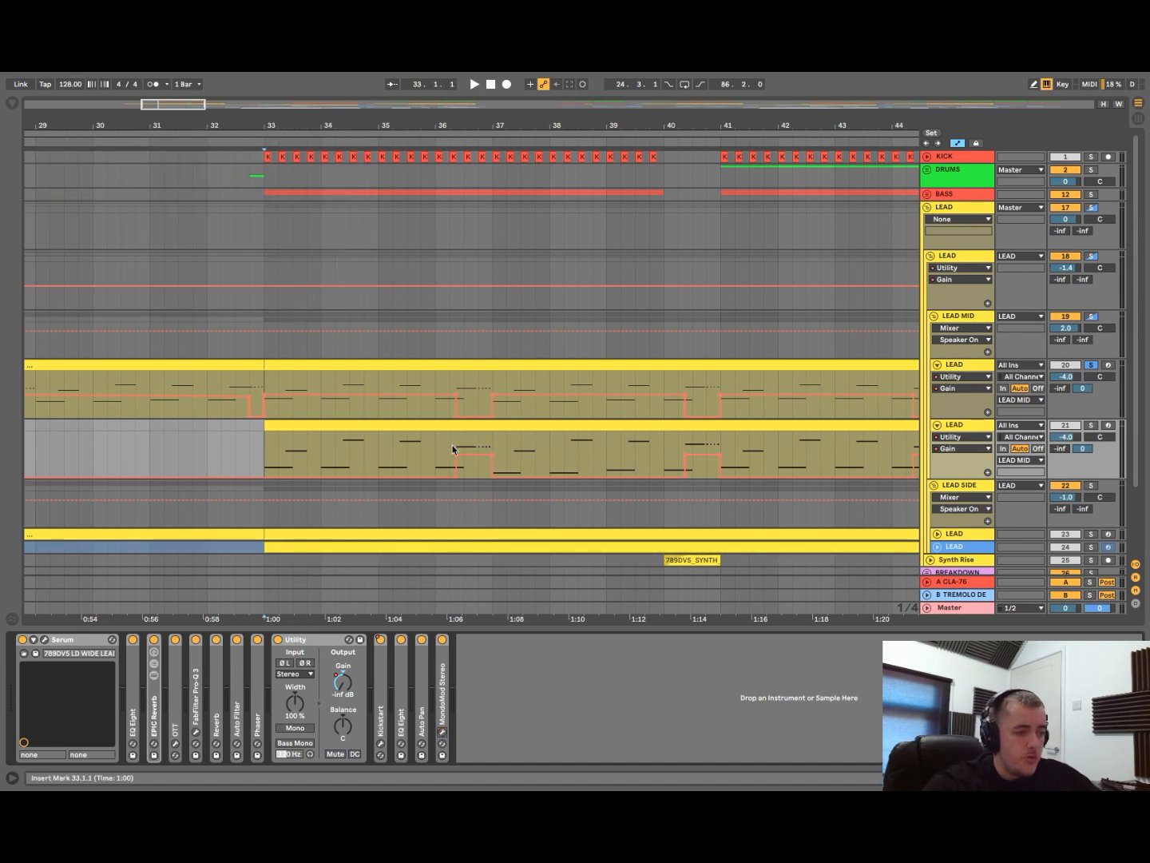
- Examine the second LEAD track's Utility Gain automation around bars 36 to 37 and briefly play from 37.1.1
scroll(455, 447, up, 2)
click(656, 436)
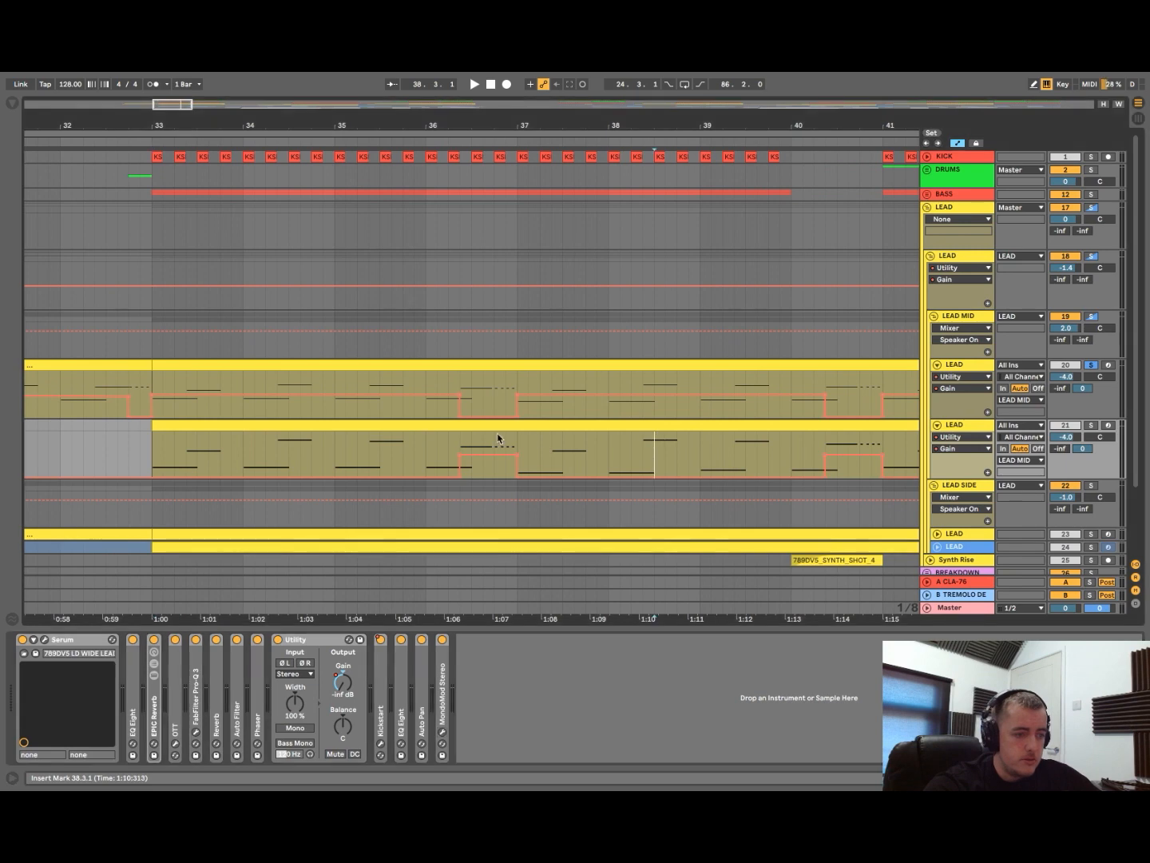
drag(464, 434, 522, 436)
click(514, 436)
scroll(514, 435, right, 2)
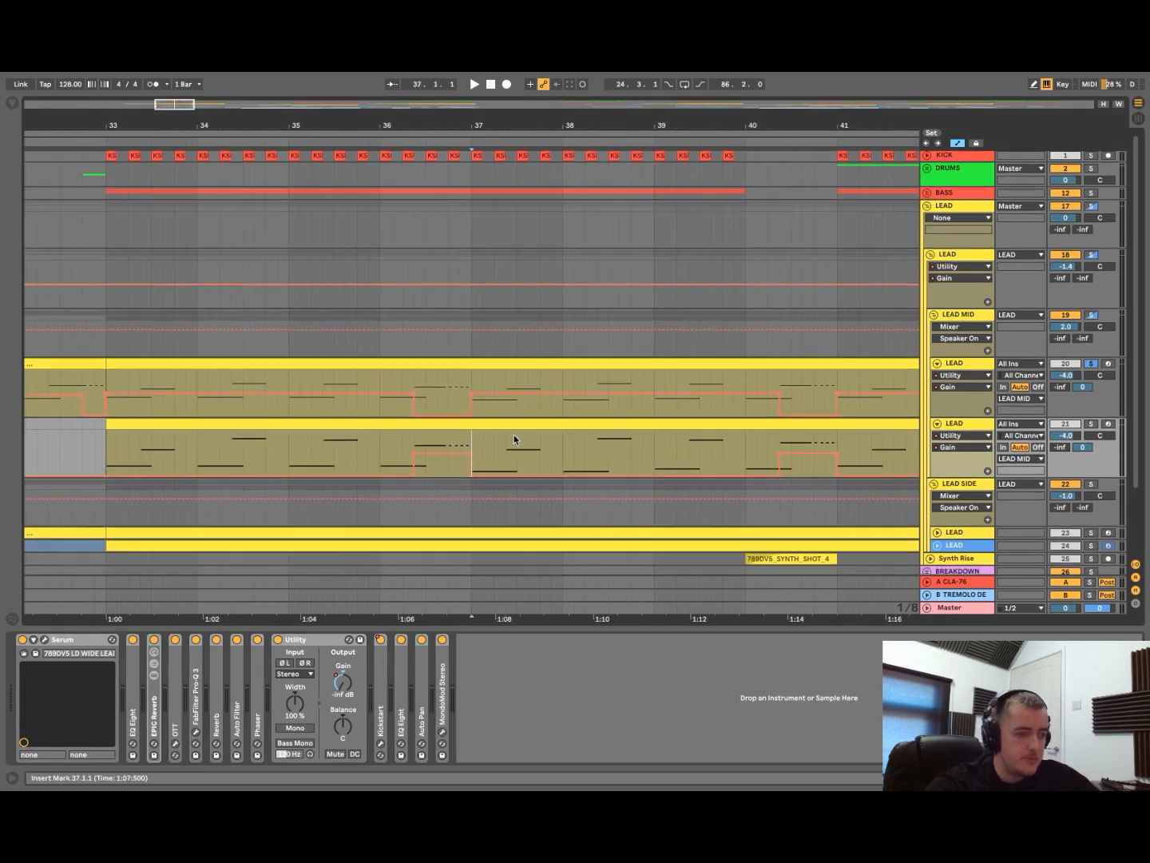
scroll(513, 435, down, 2)
key(space)
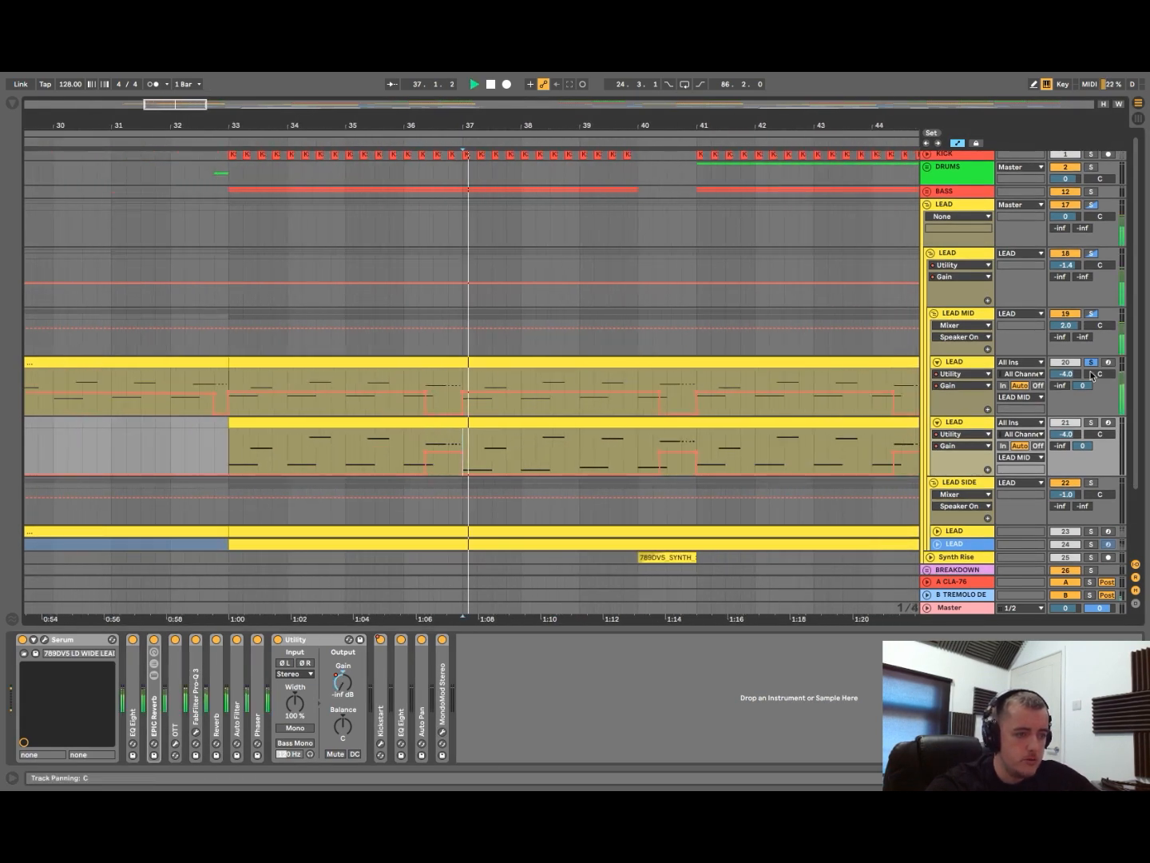
key(space)
- Play the soloed first LEAD track from 35.1.1 through its gain dip near bar 36 and stop playback
click(345, 383)
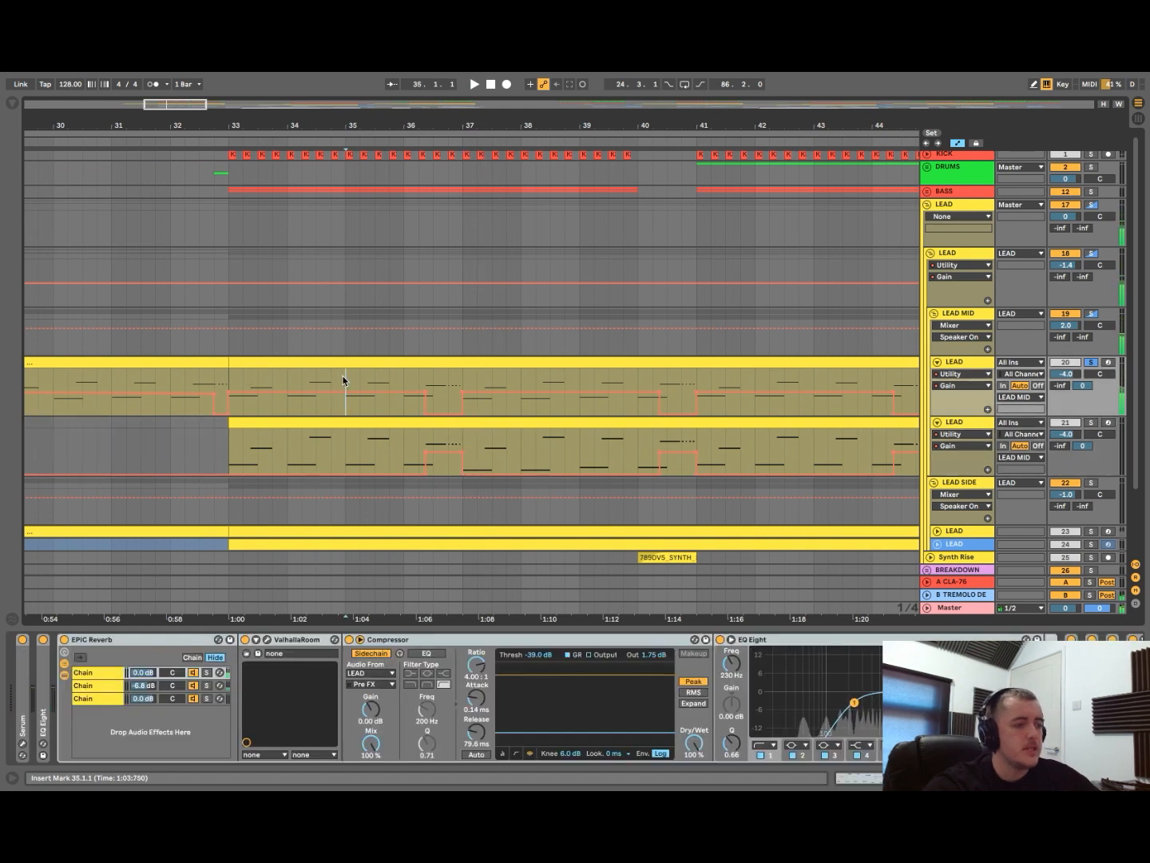
key(space)
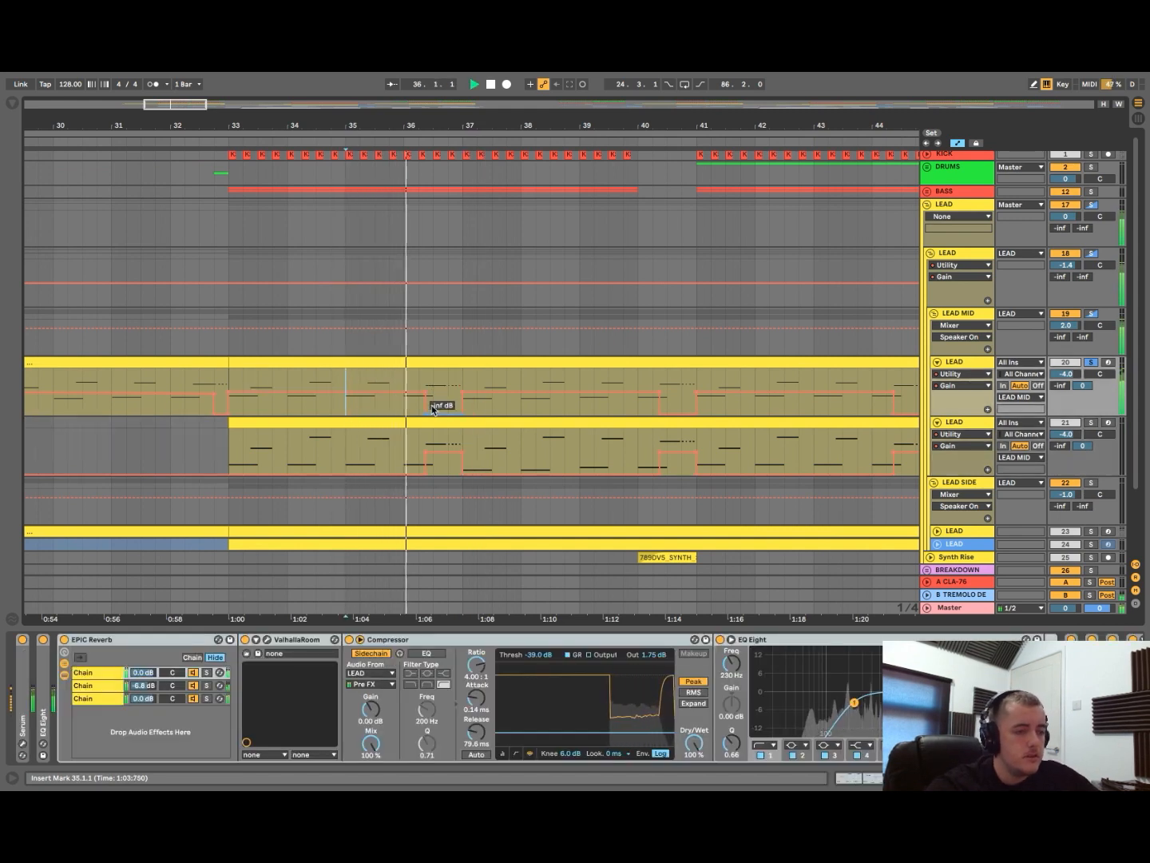
key(space)
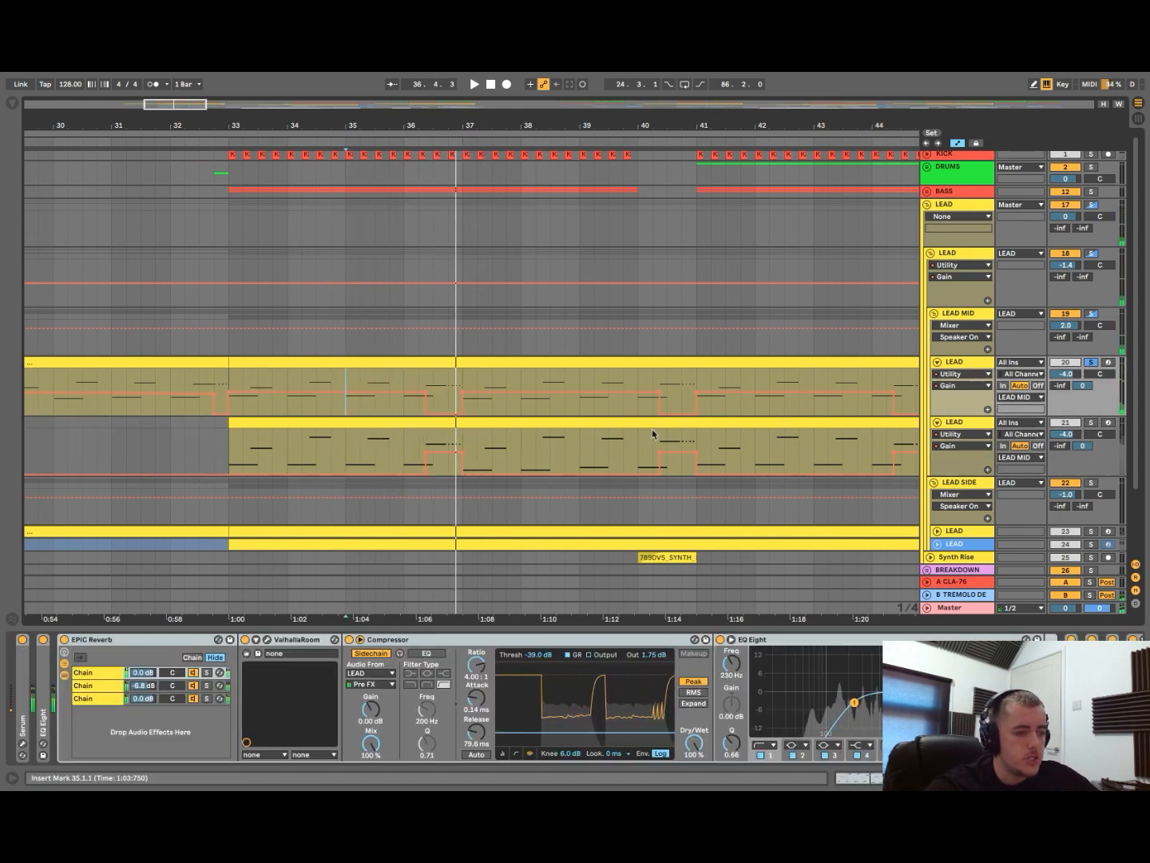
- Solo the second LEAD track in LEAD MID and play its fill from 36.1.1
click(1090, 422)
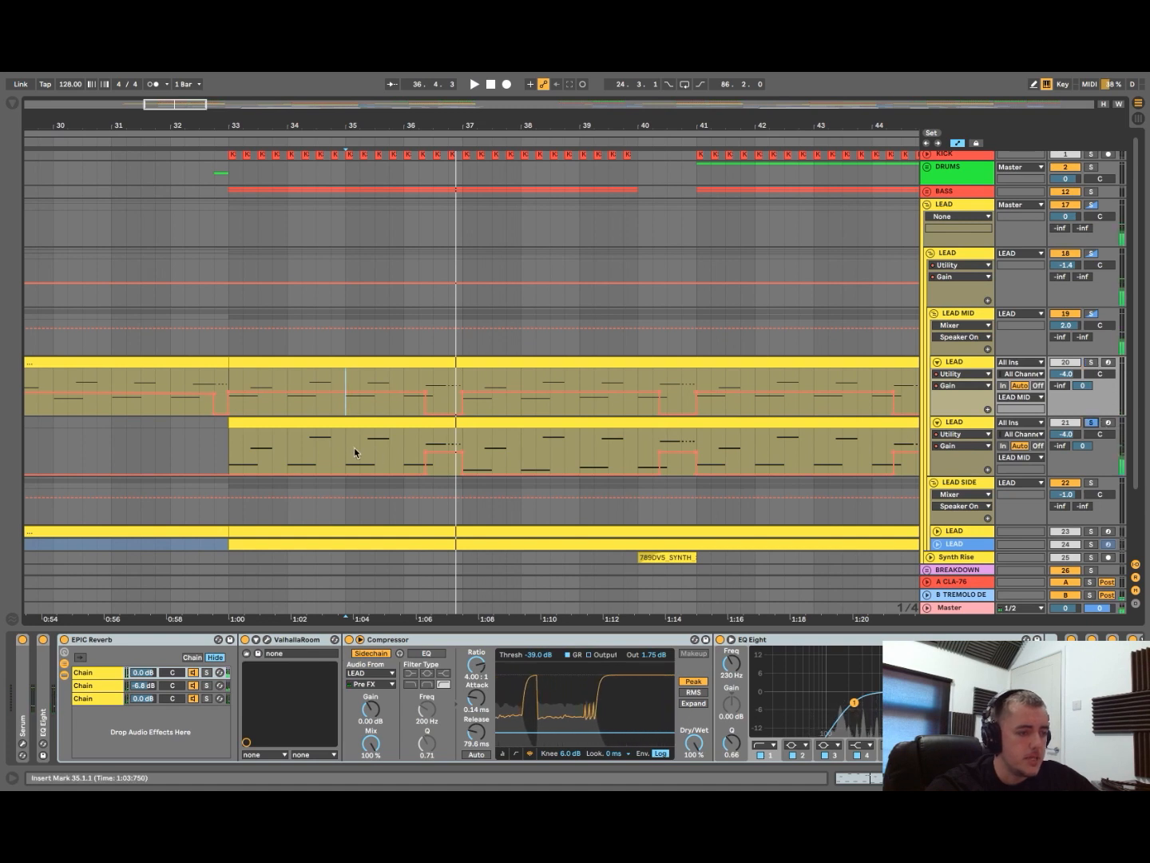
click(400, 451)
key(space)
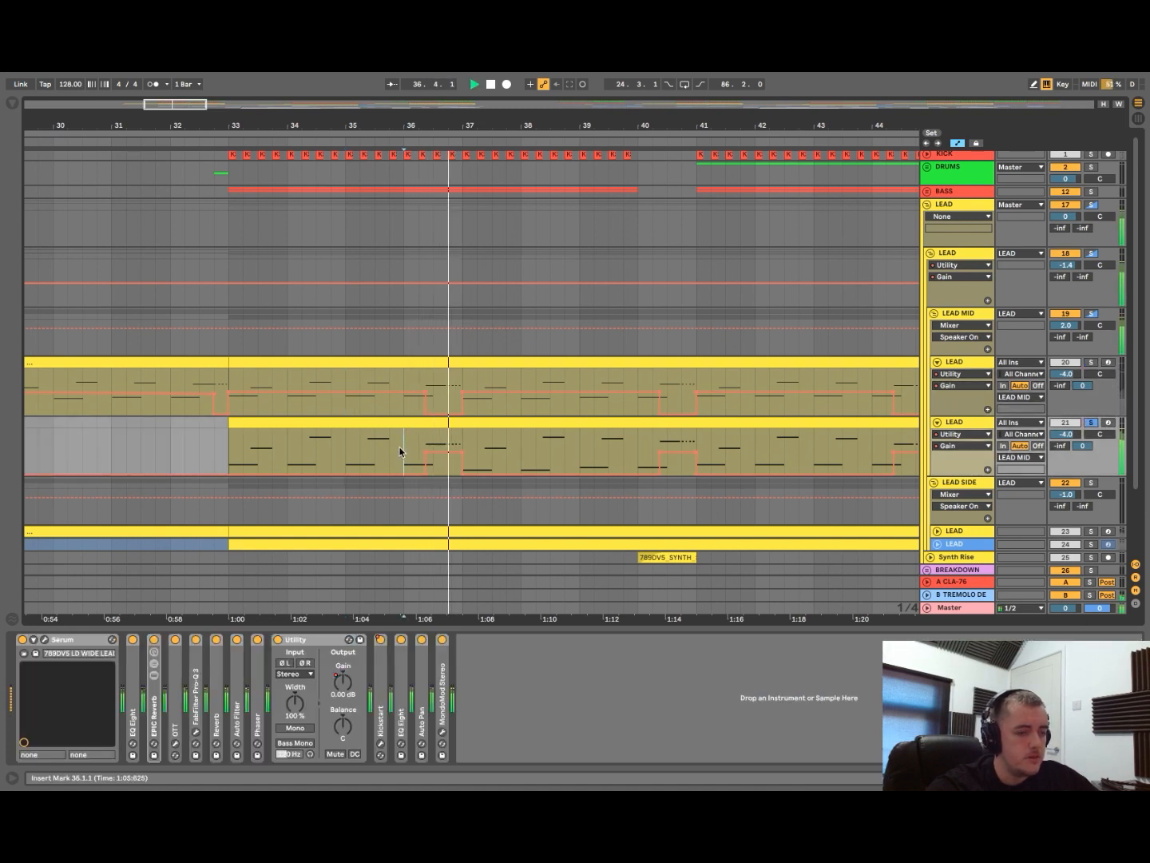
key(space)
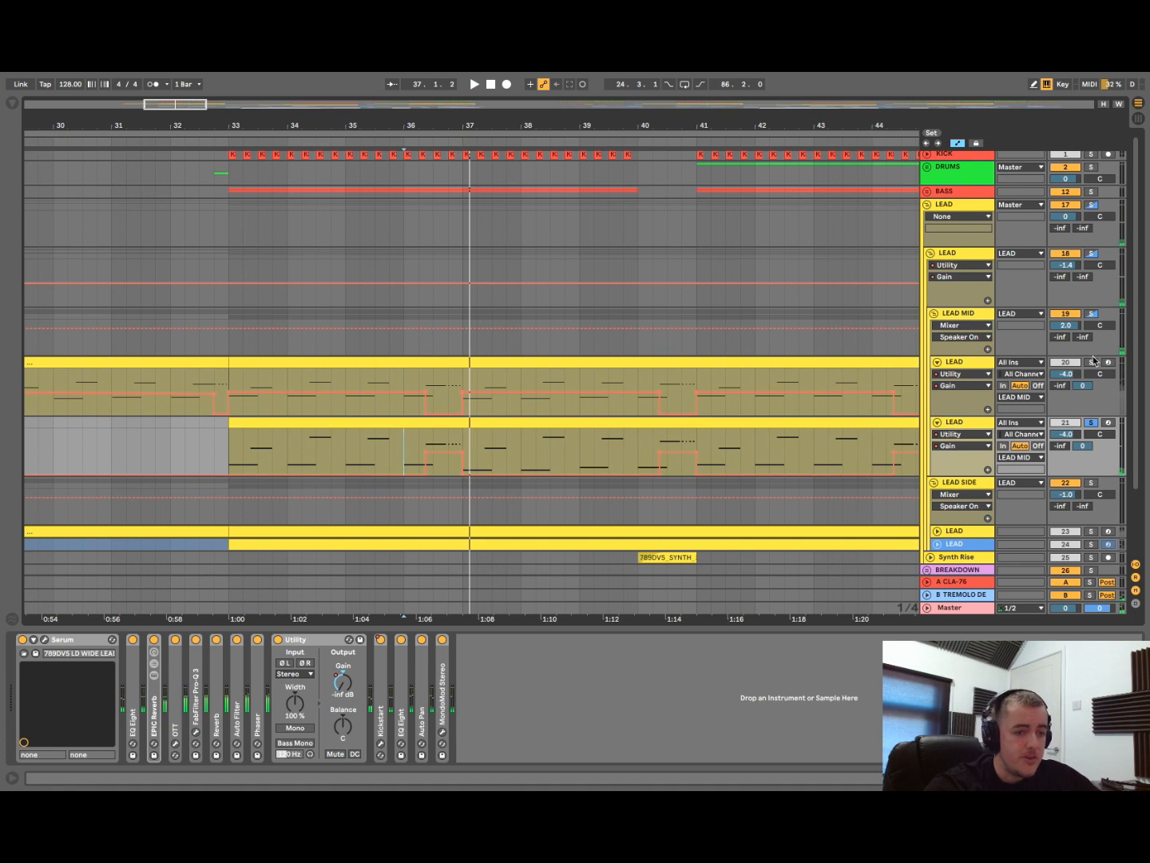
- Solo the LEAD MID group and play both LEAD tracks together from 35.1.1
click(1091, 314)
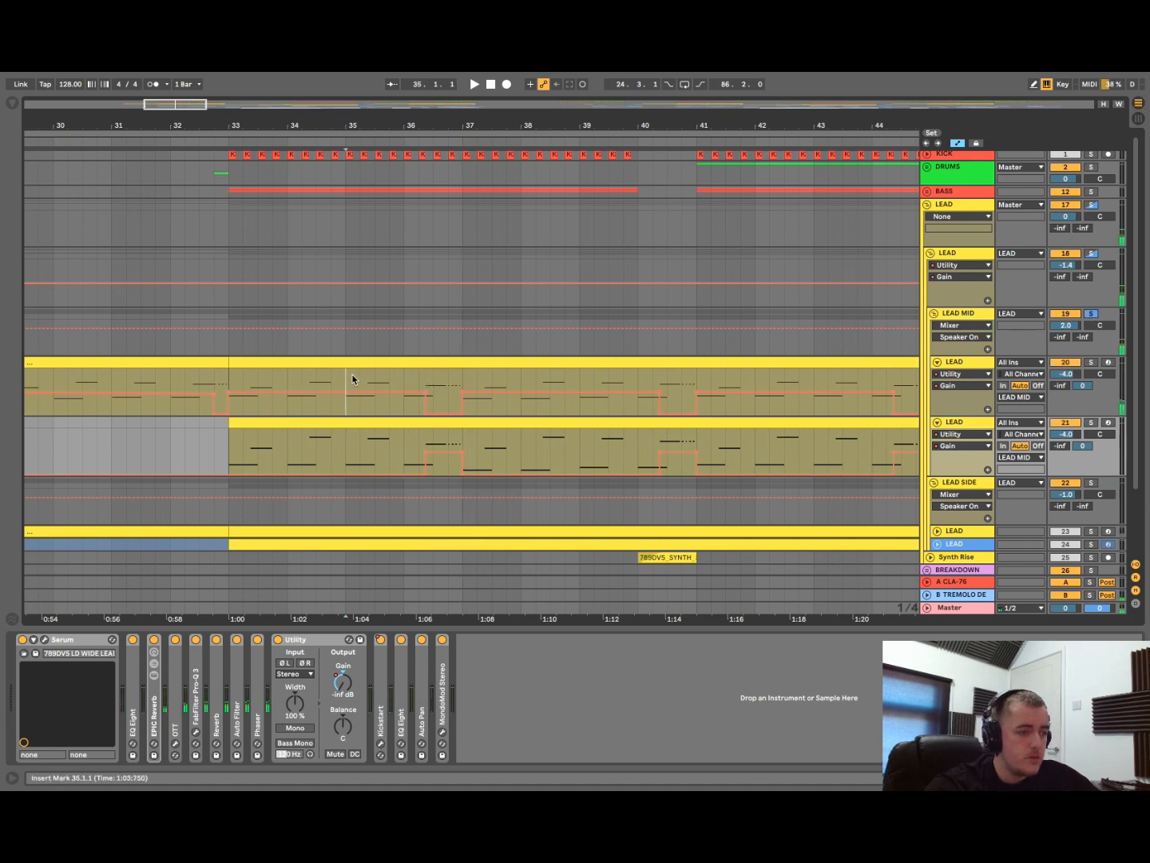
click(354, 379)
key(space)
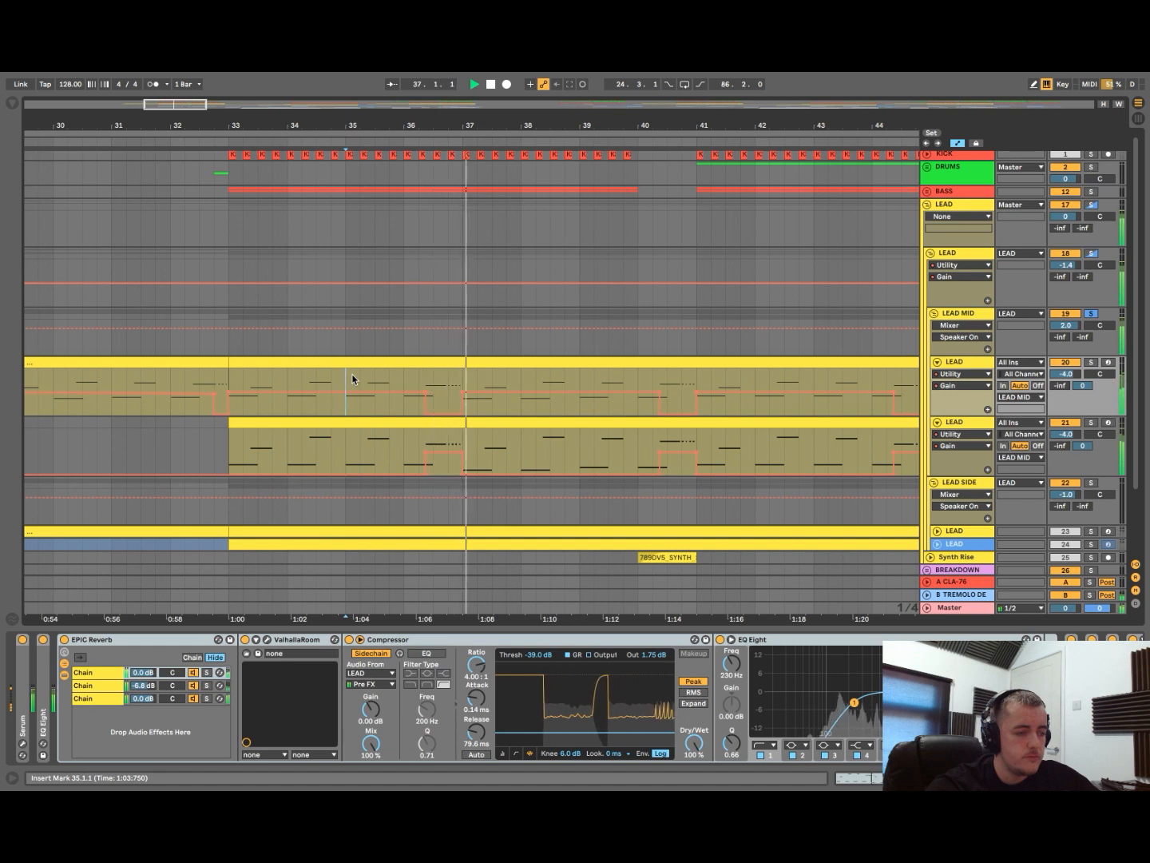
key(space)
- Unfold the Phaser on the second LEAD track and display its Dry/Wet automation
click(405, 448)
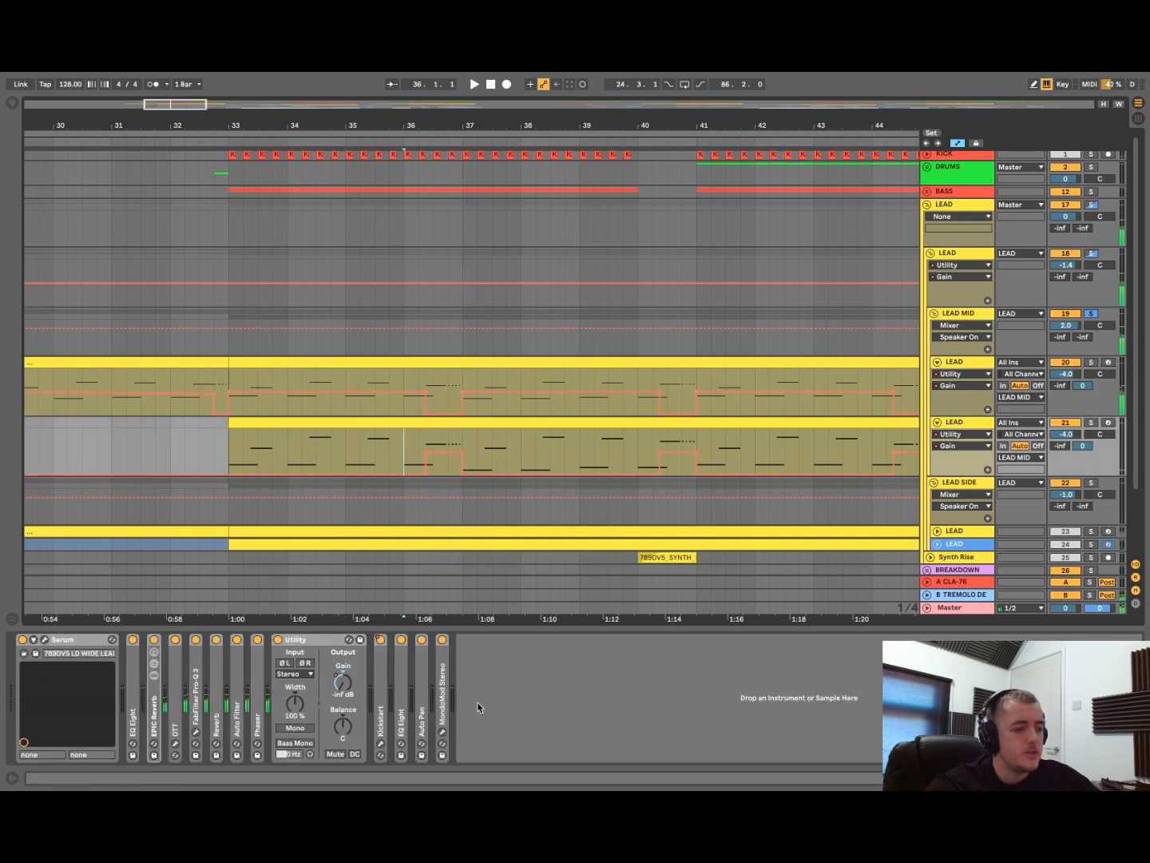
click(435, 704)
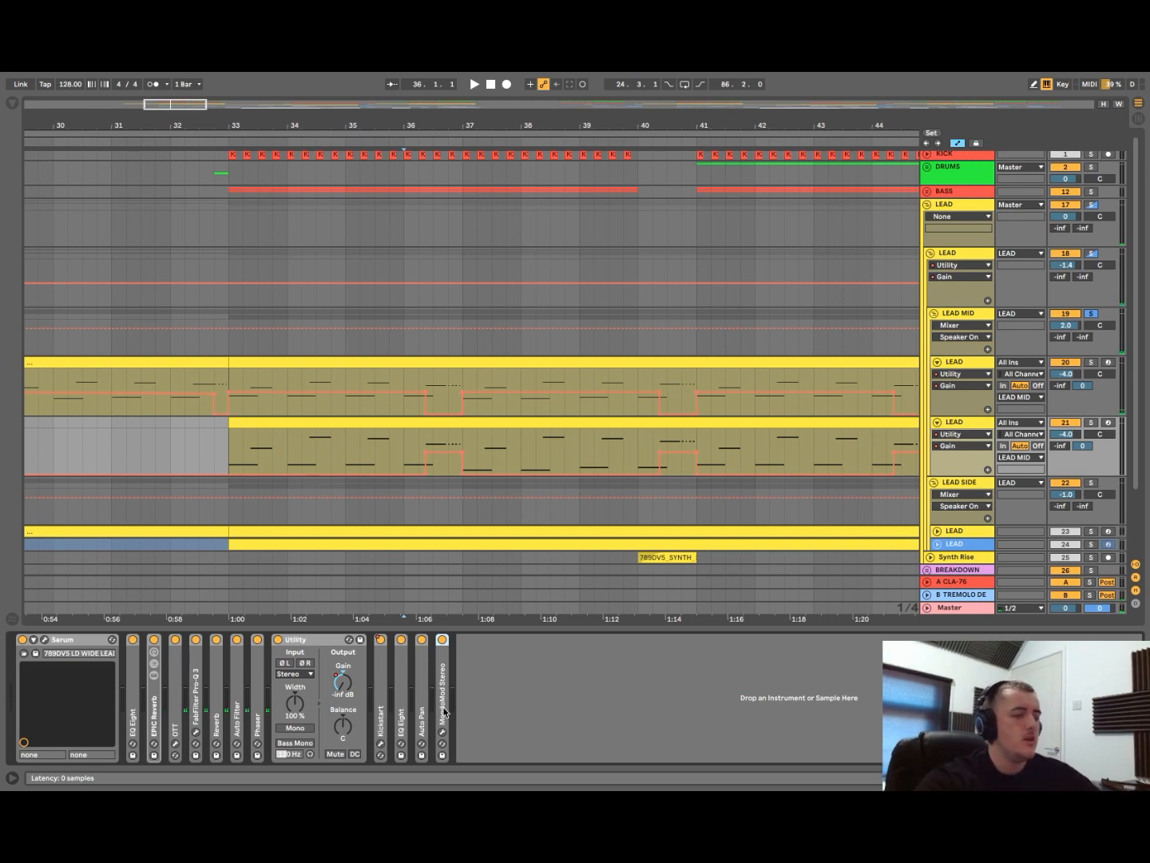
double_click(260, 697)
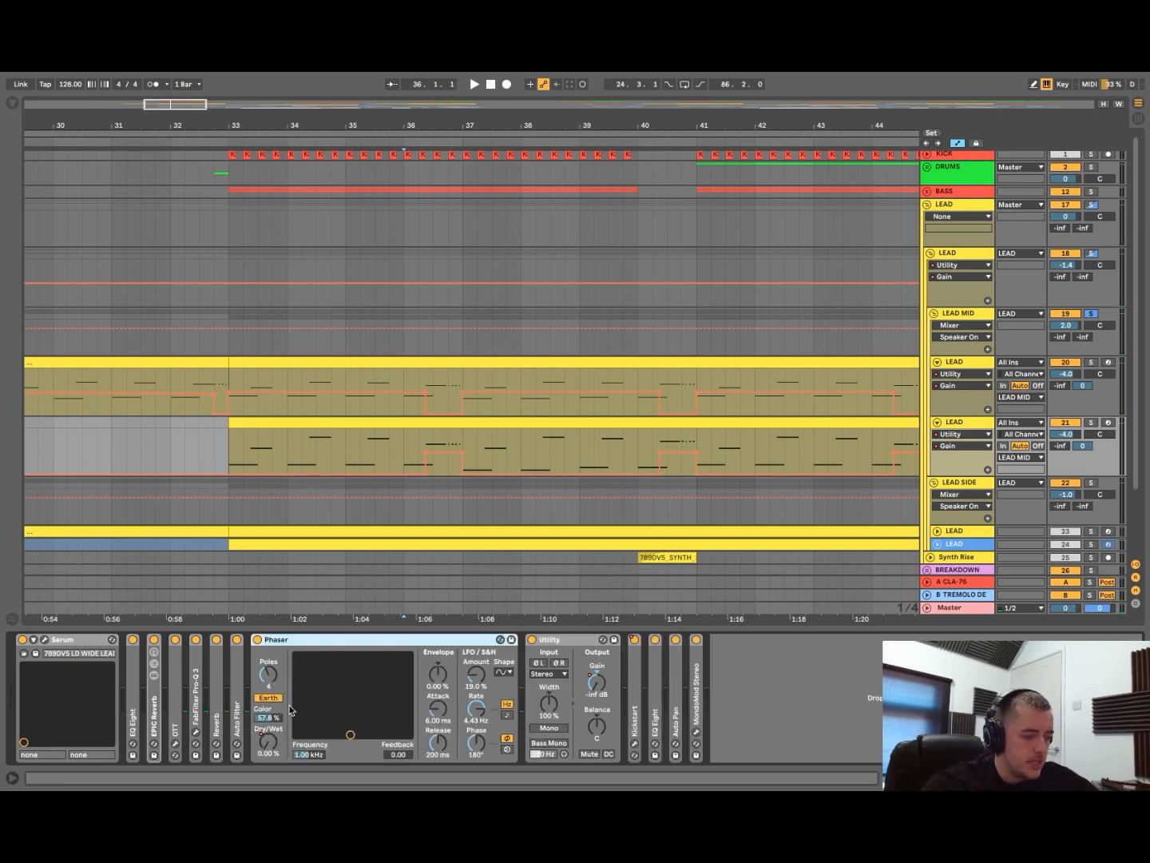
click(269, 743)
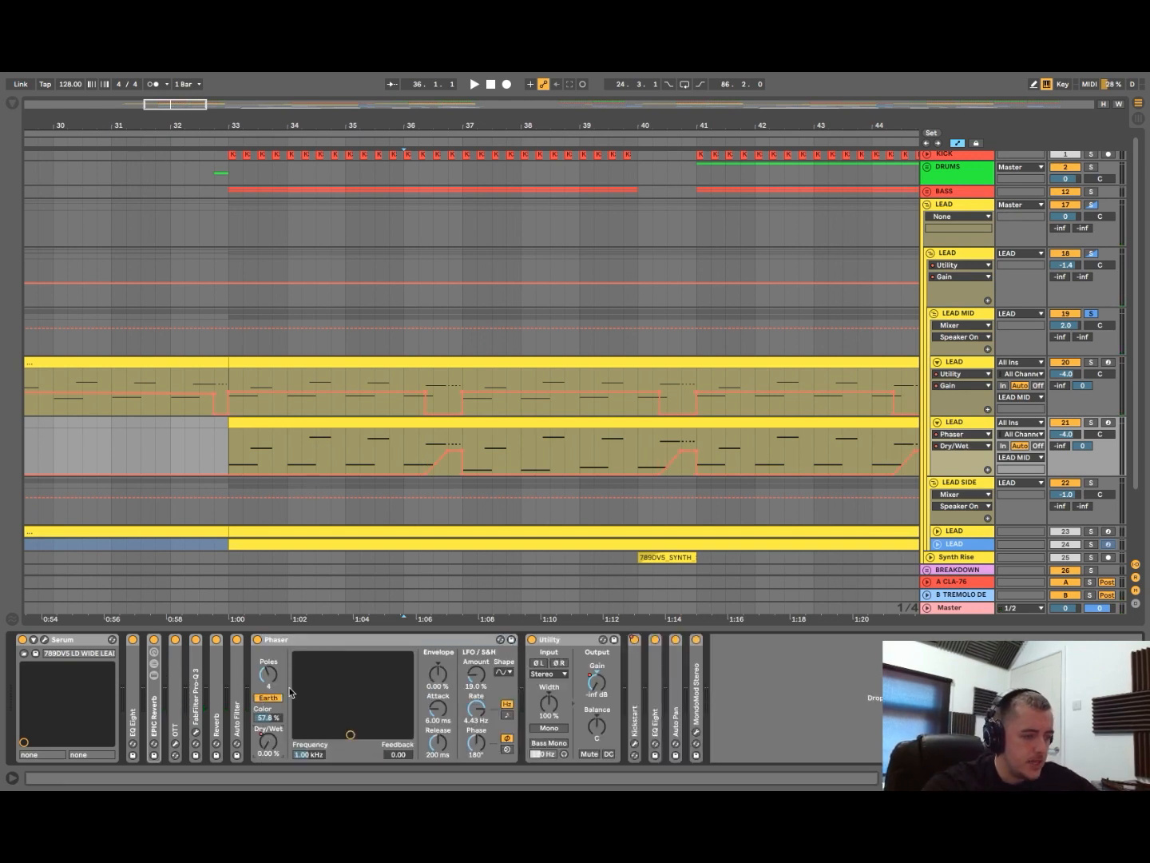
- Play from 36.2.1 to hear the Phaser's Dry/Wet rise, stop playback and fold the Phaser
click(427, 438)
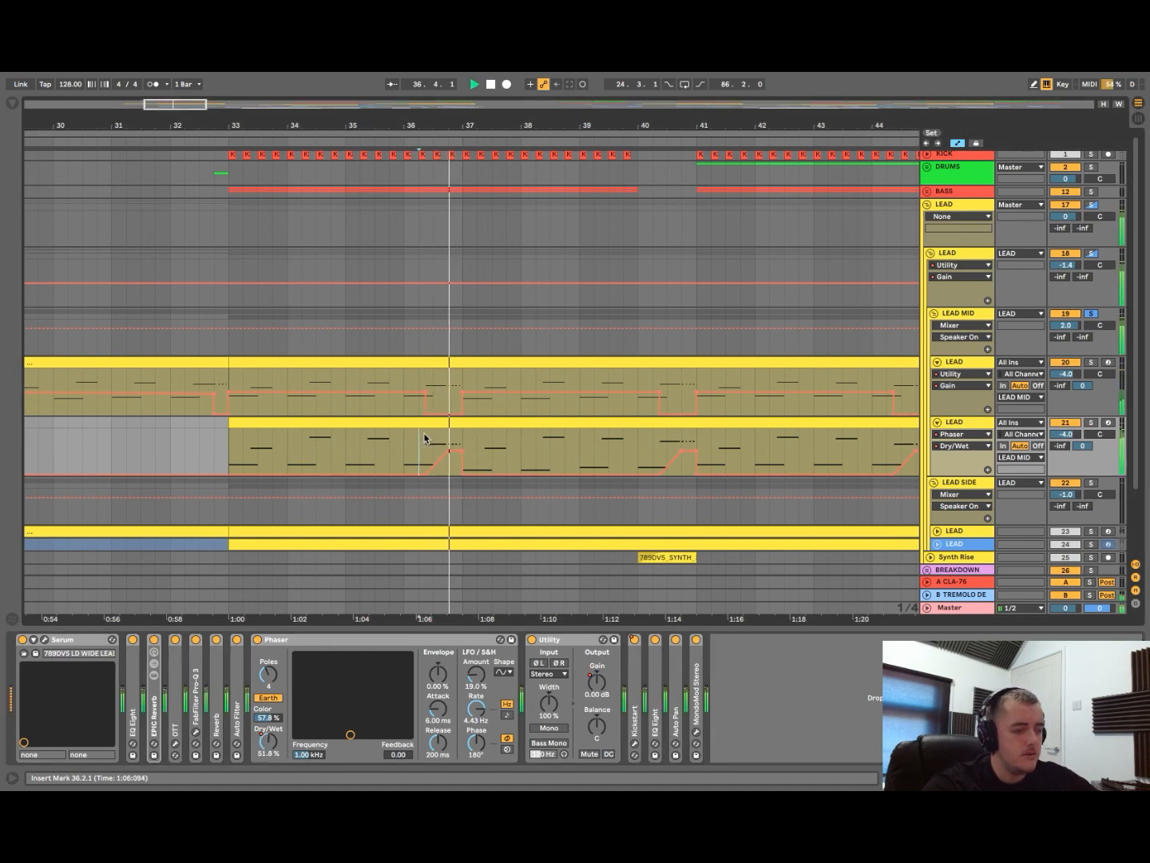
key(space)
double_click(302, 641)
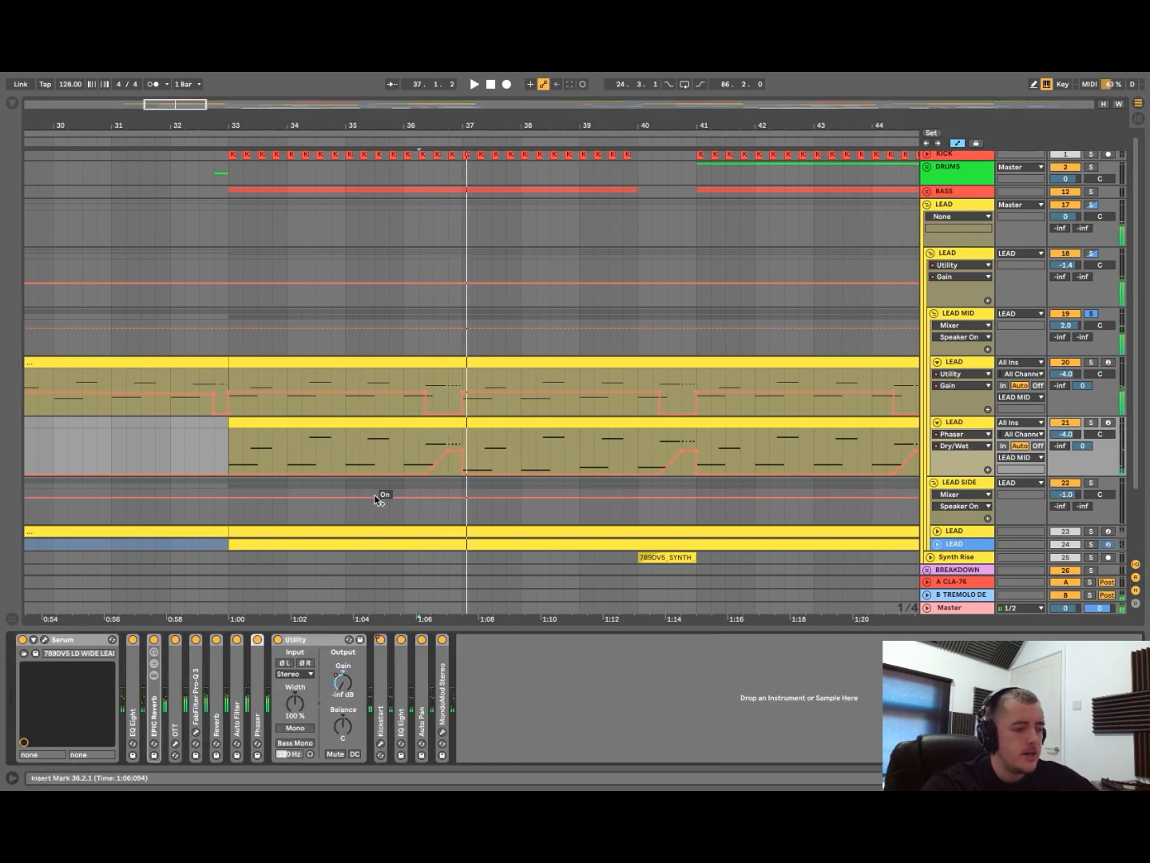
- Compare both LEAD tracks' clips and Utility Gain automation from 33.1.1 to 49.1.1, and display the LEAD MID group's device chain
scroll(374, 496, down, 3)
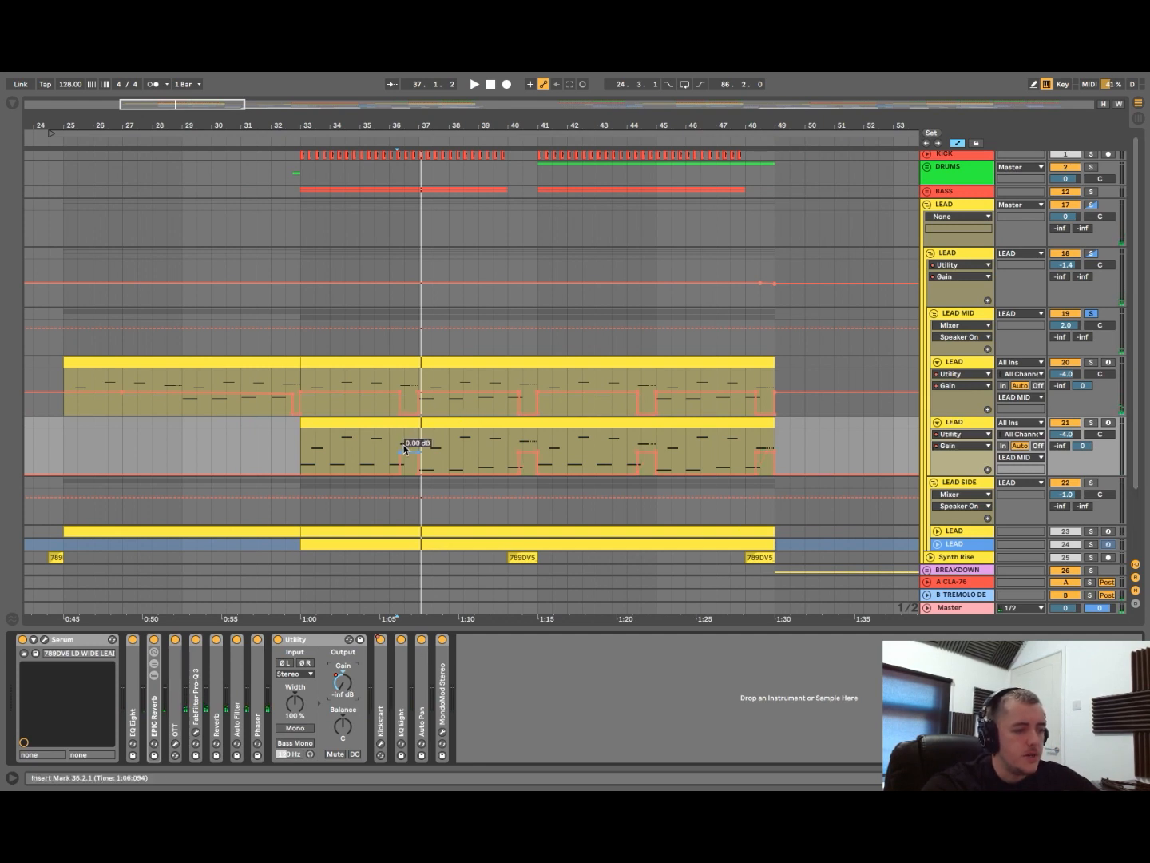
click(449, 444)
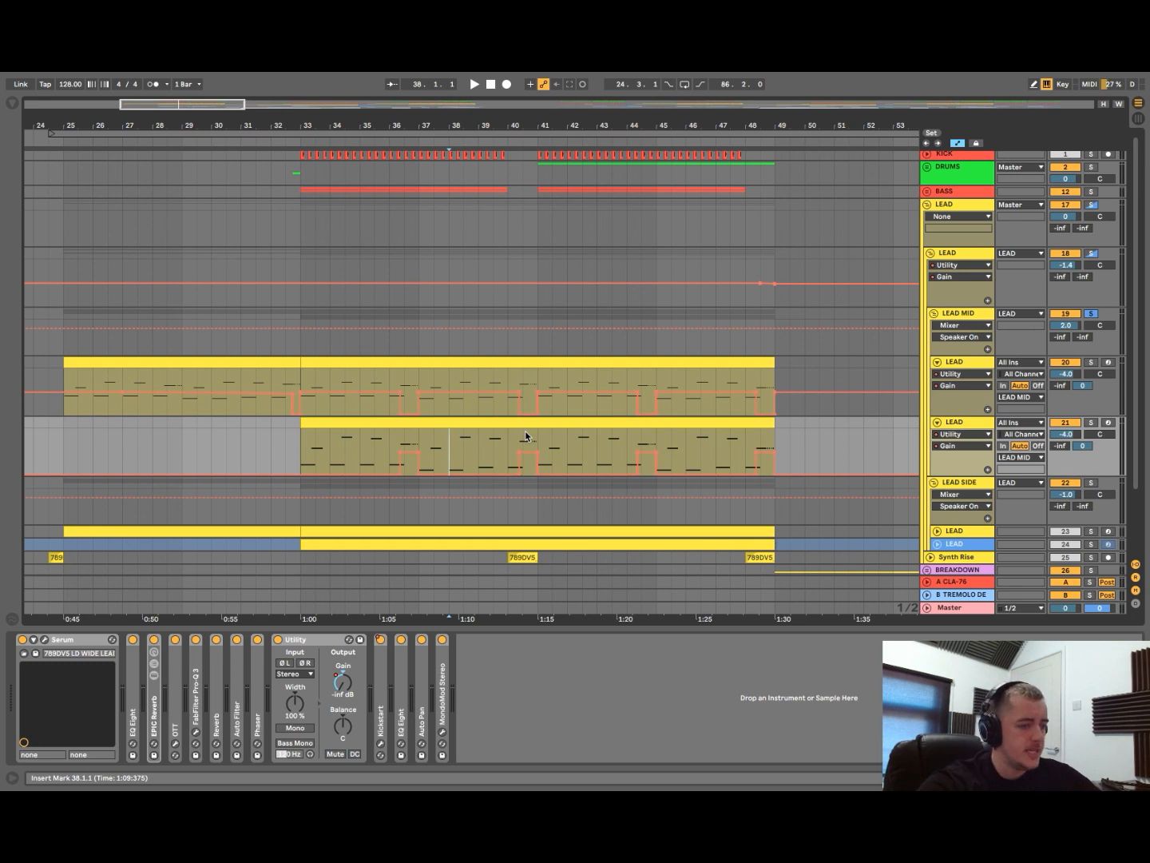
click(330, 364)
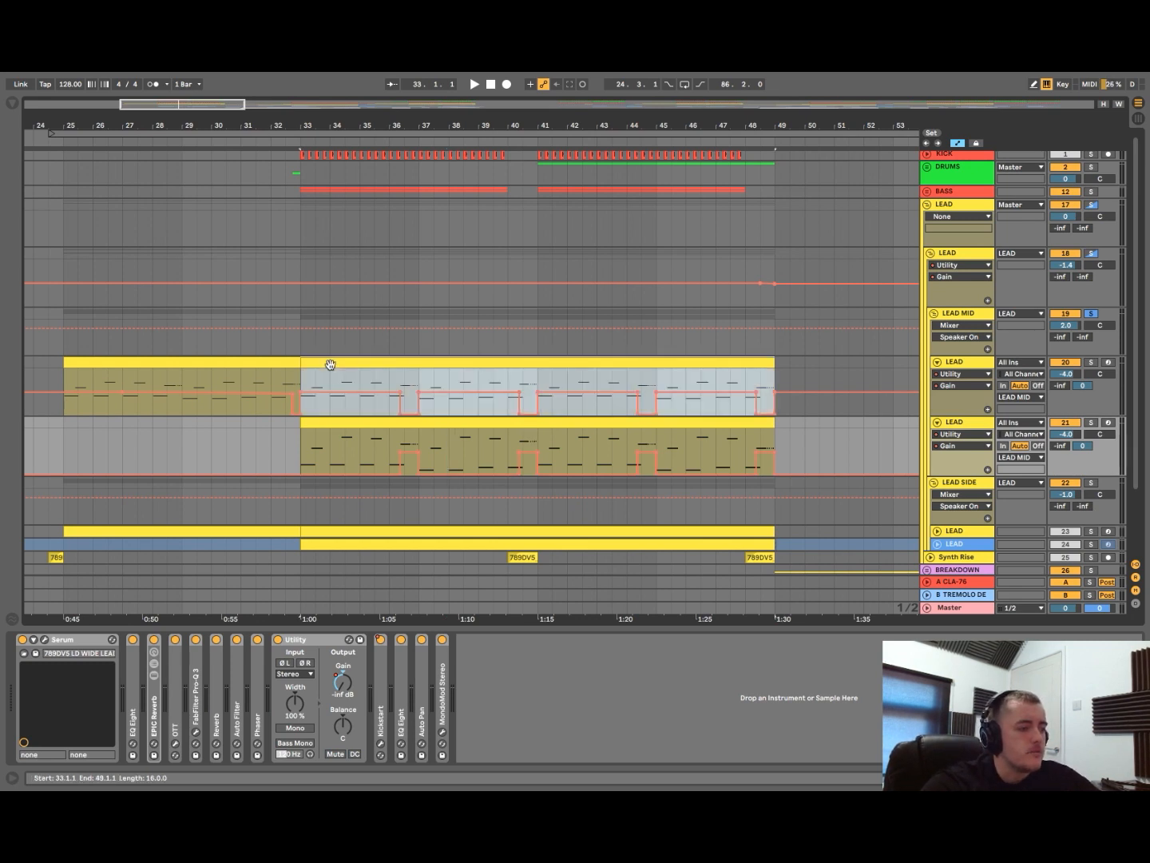
click(358, 444)
click(338, 363)
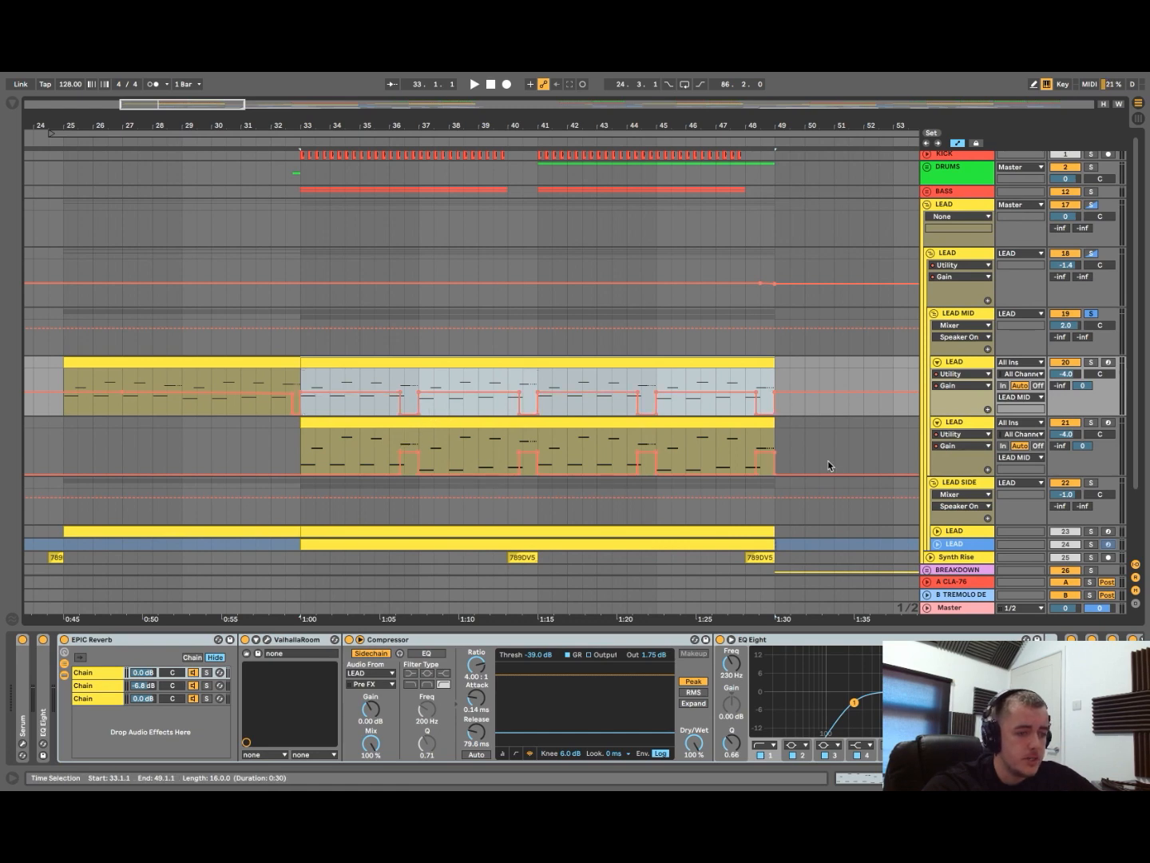
click(973, 317)
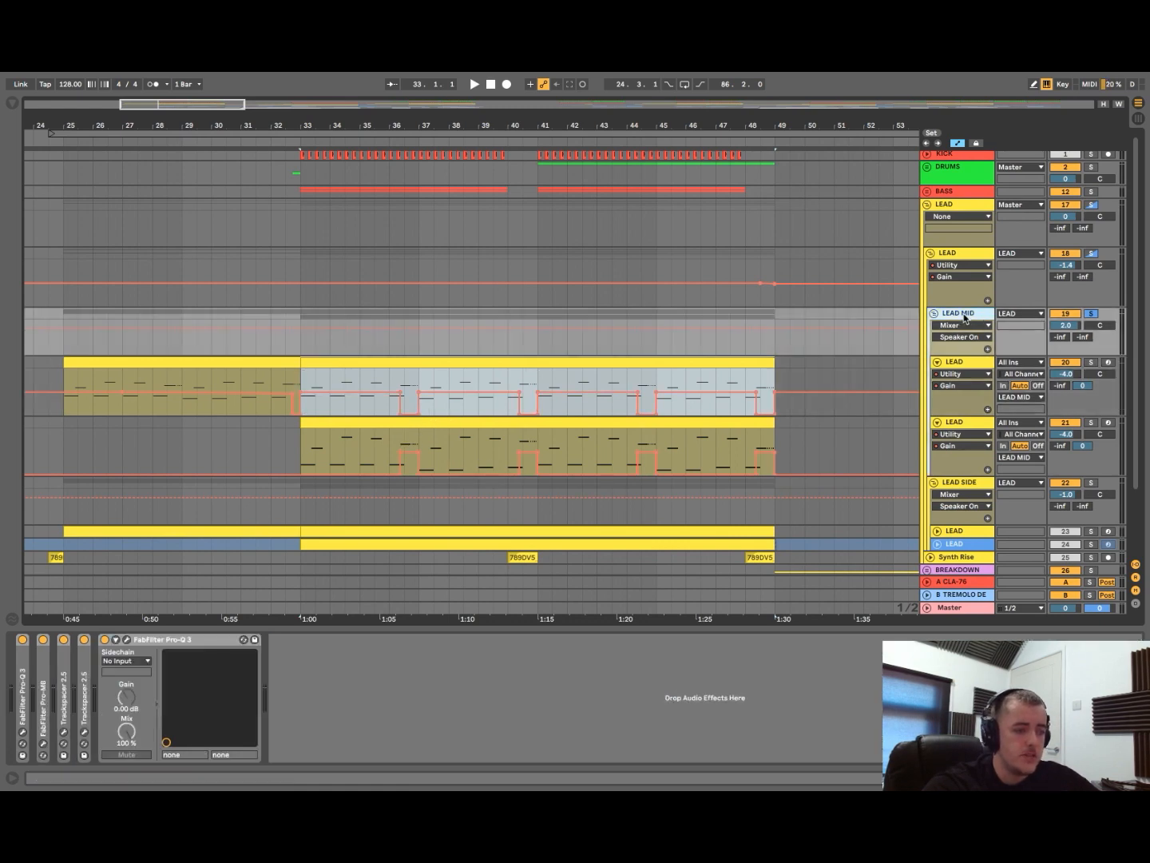
- Display the LEAD SIDE group's device chain and that of the first LEAD MID track, and solo that track
scroll(966, 391, down, 4)
click(966, 405)
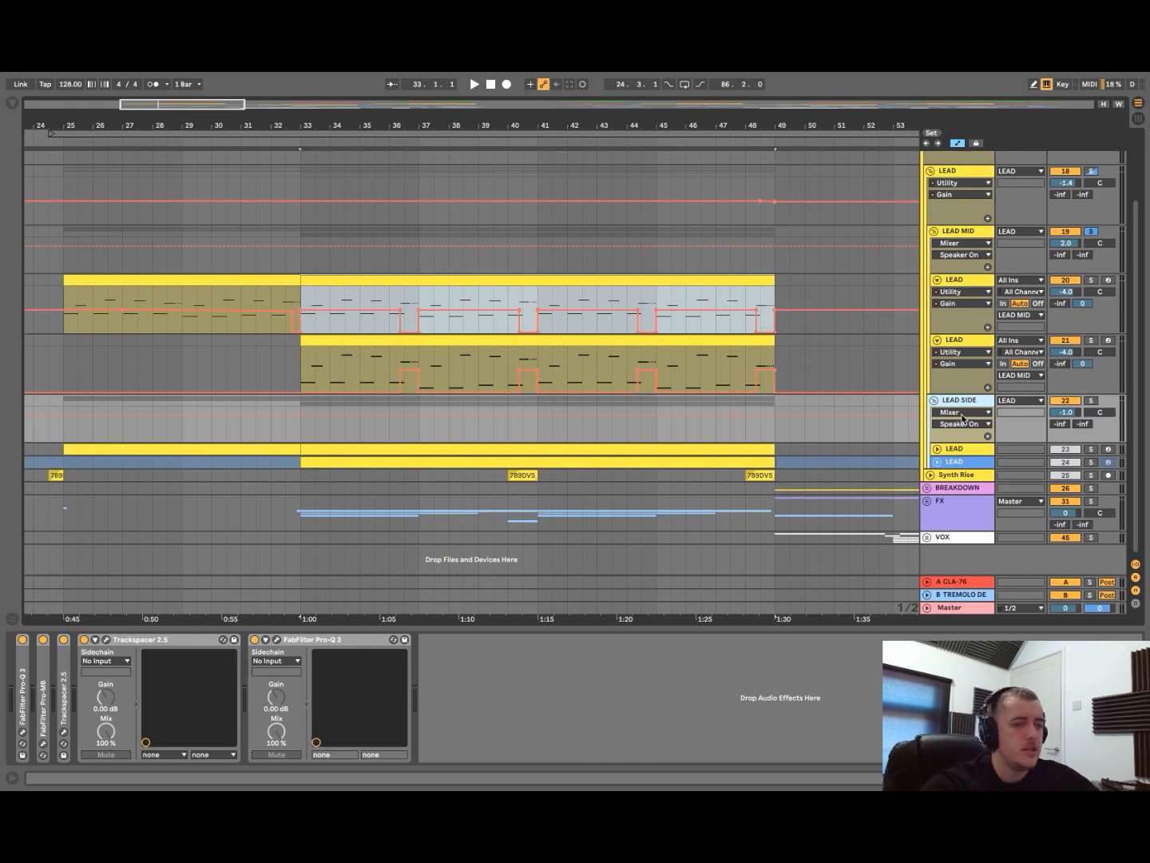
scroll(988, 258, up, 3)
click(964, 329)
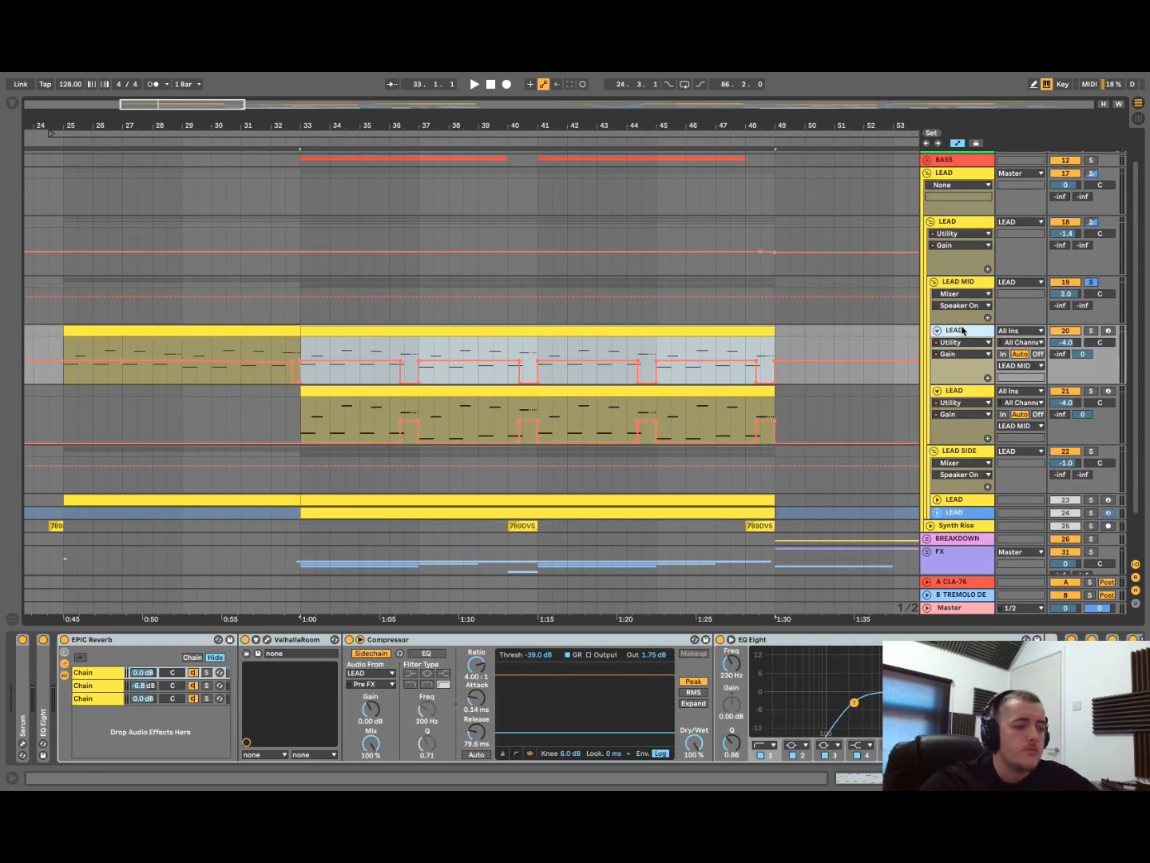
scroll(304, 362, up, 3)
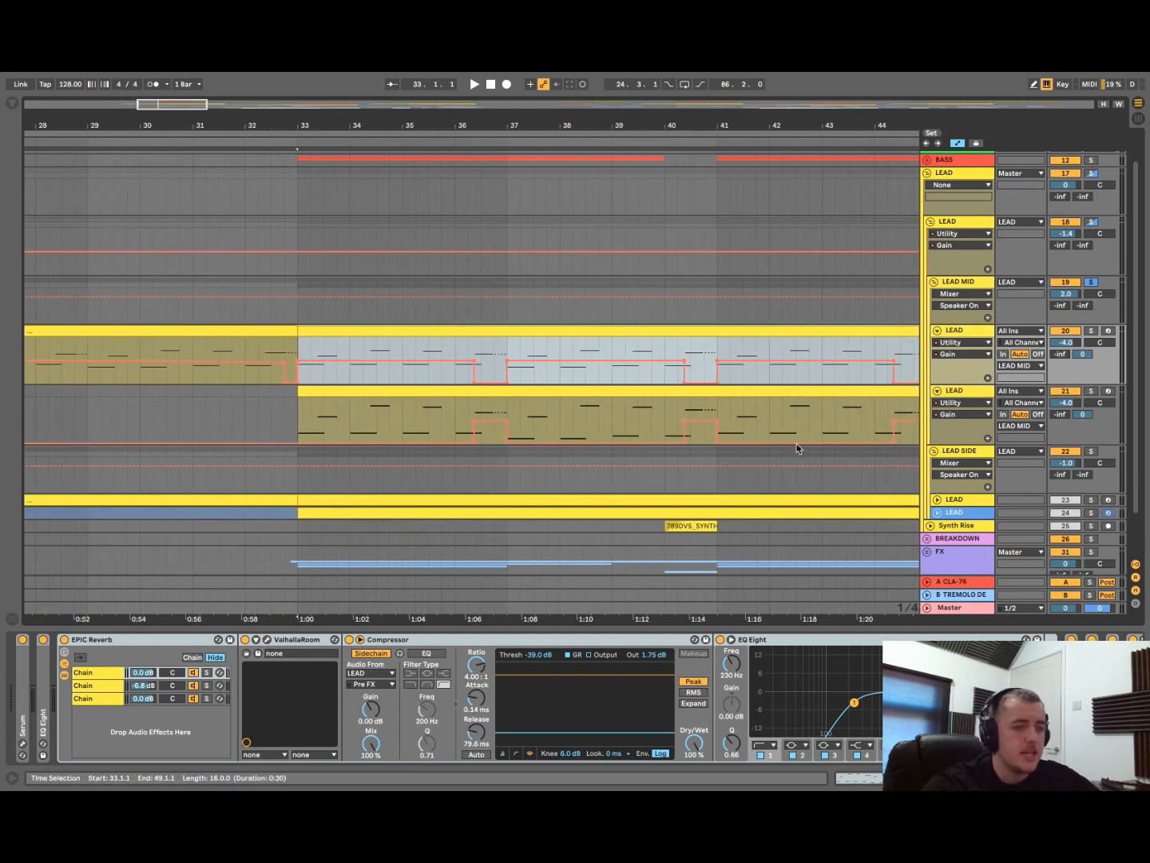
click(1091, 330)
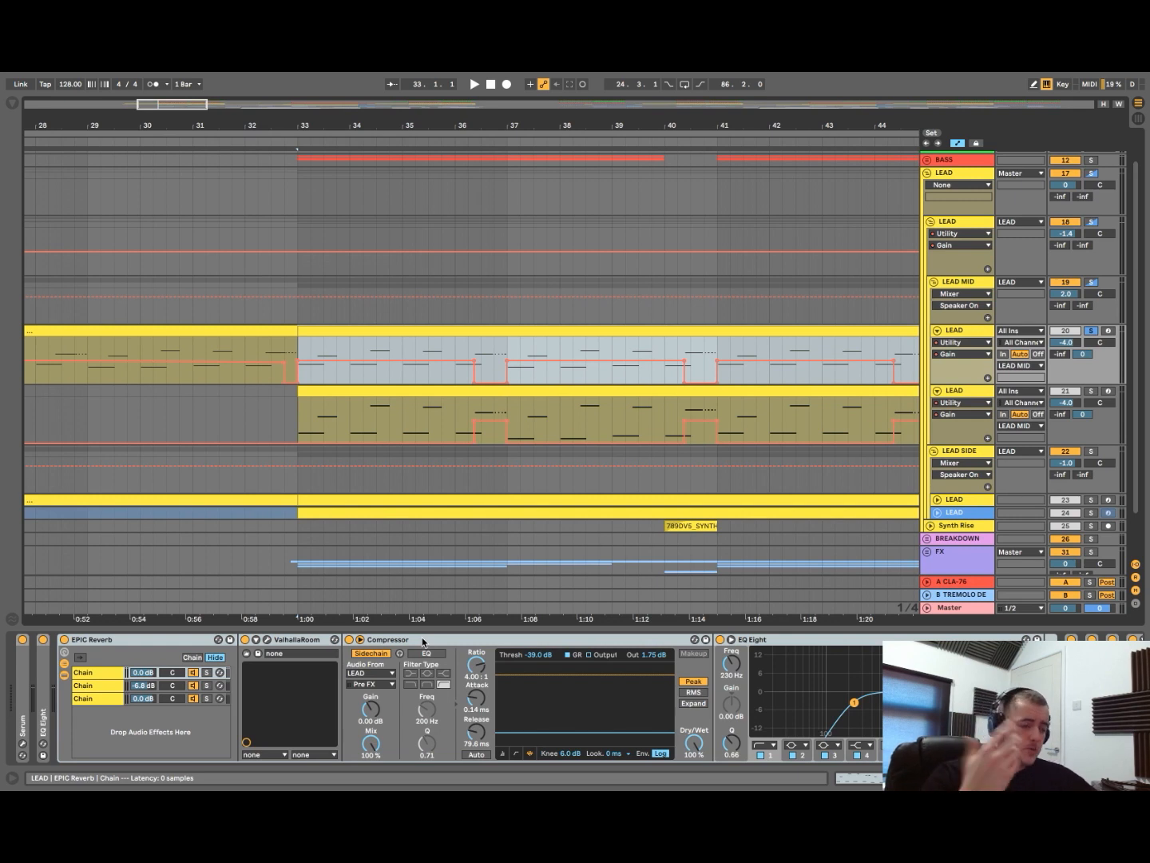
- Play the soloed LEAD track in short passes to watch the sidechained Compressor's gain reduction inside the EPIC Reverb rack
key(space)
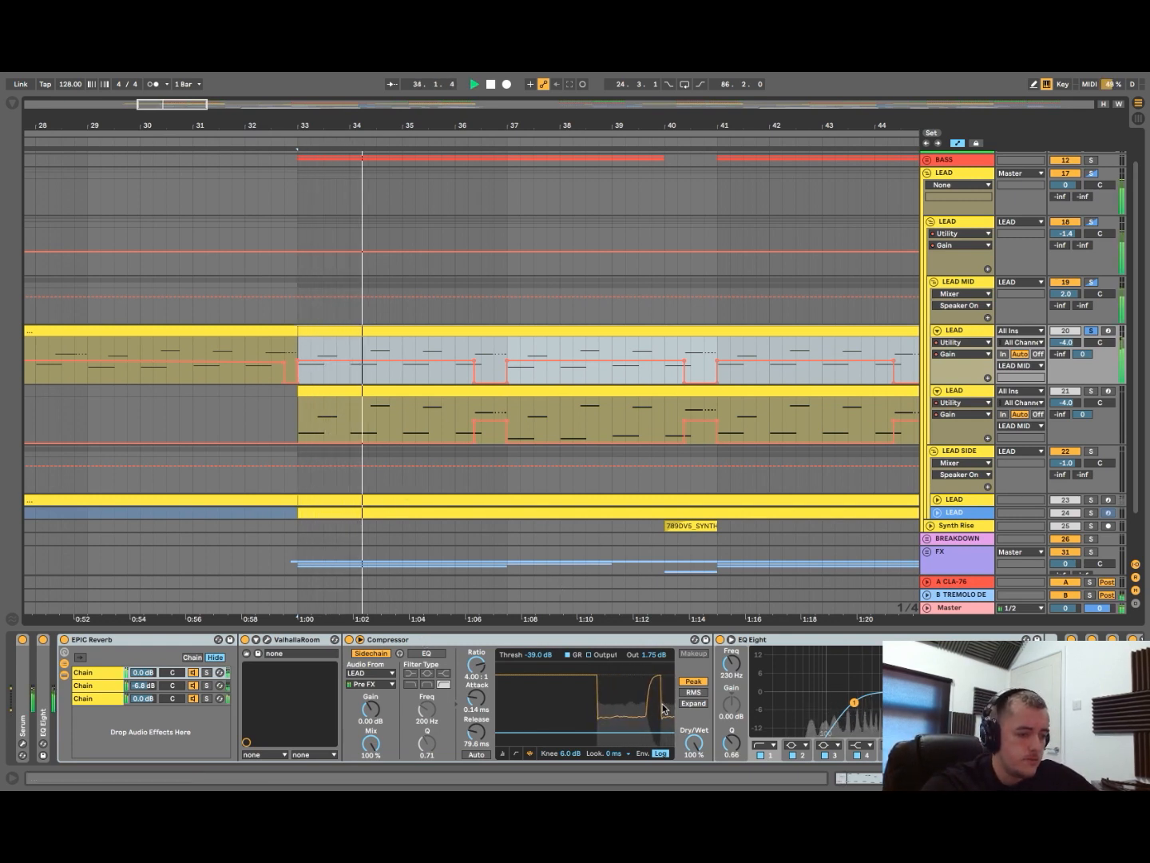
key(space)
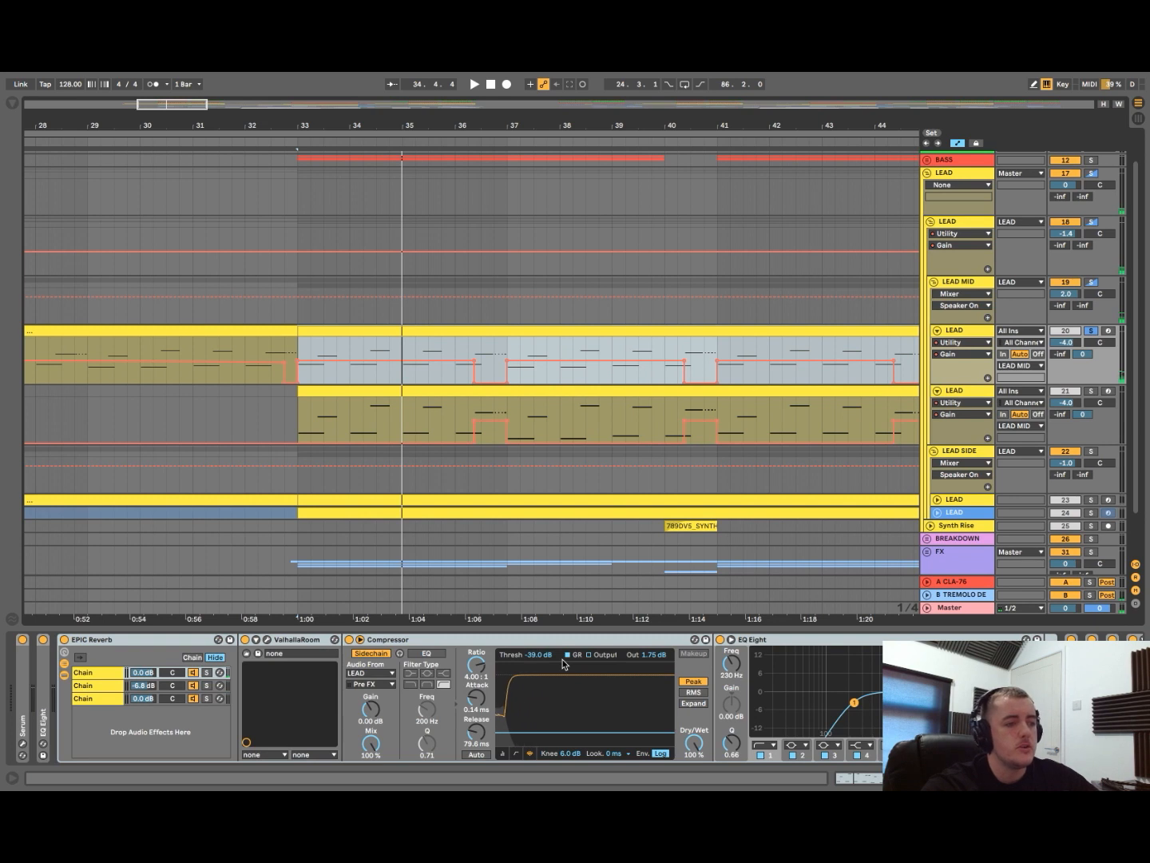
key(space)
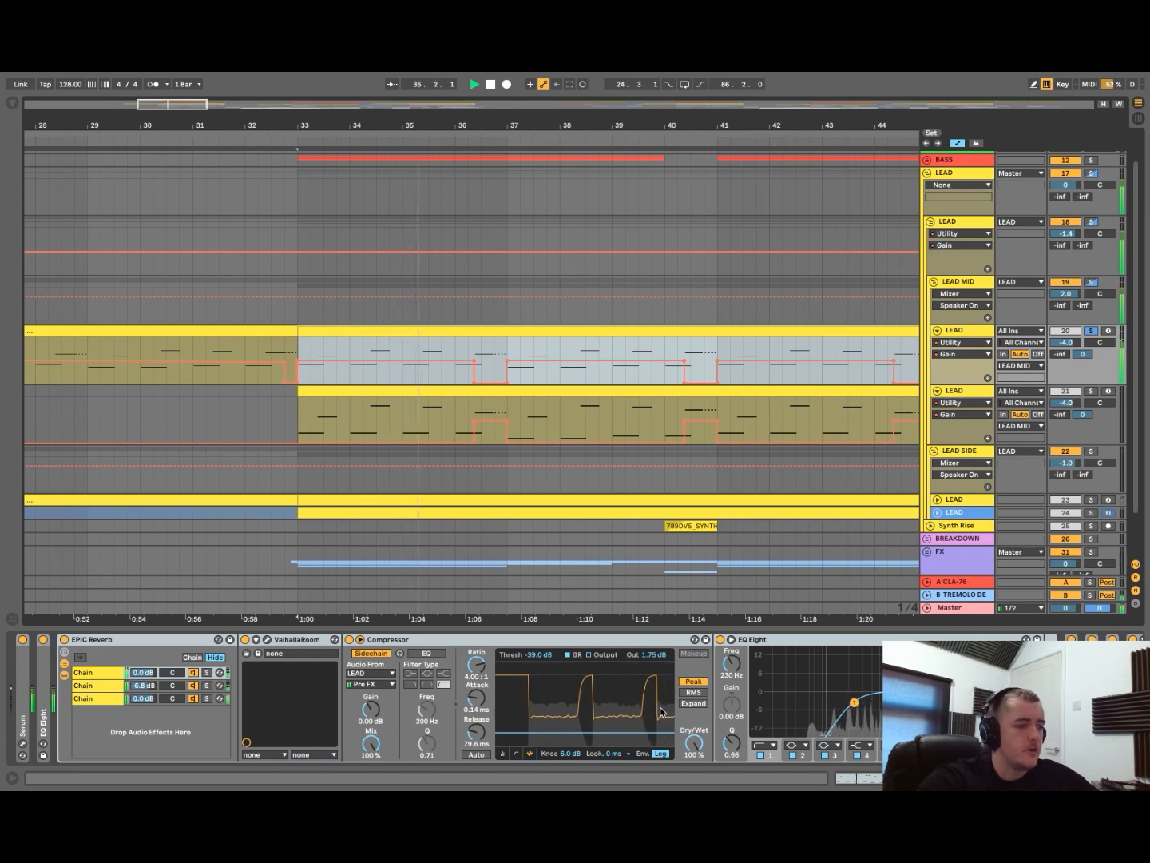
key(space)
scroll(442, 414, down, 3)
scroll(441, 413, down, 3)
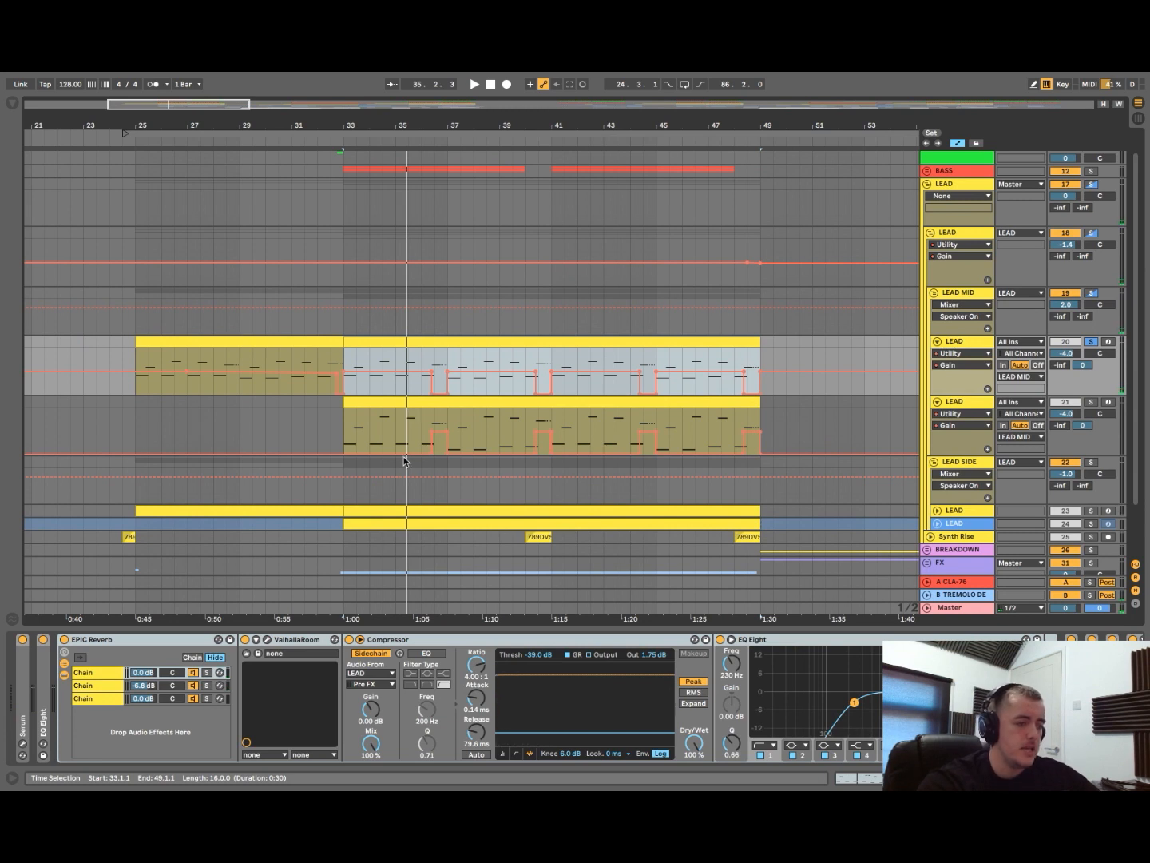
- Compare the LEAD track's sound with EPIC Reverb's first chain muted and unmuted
click(192, 673)
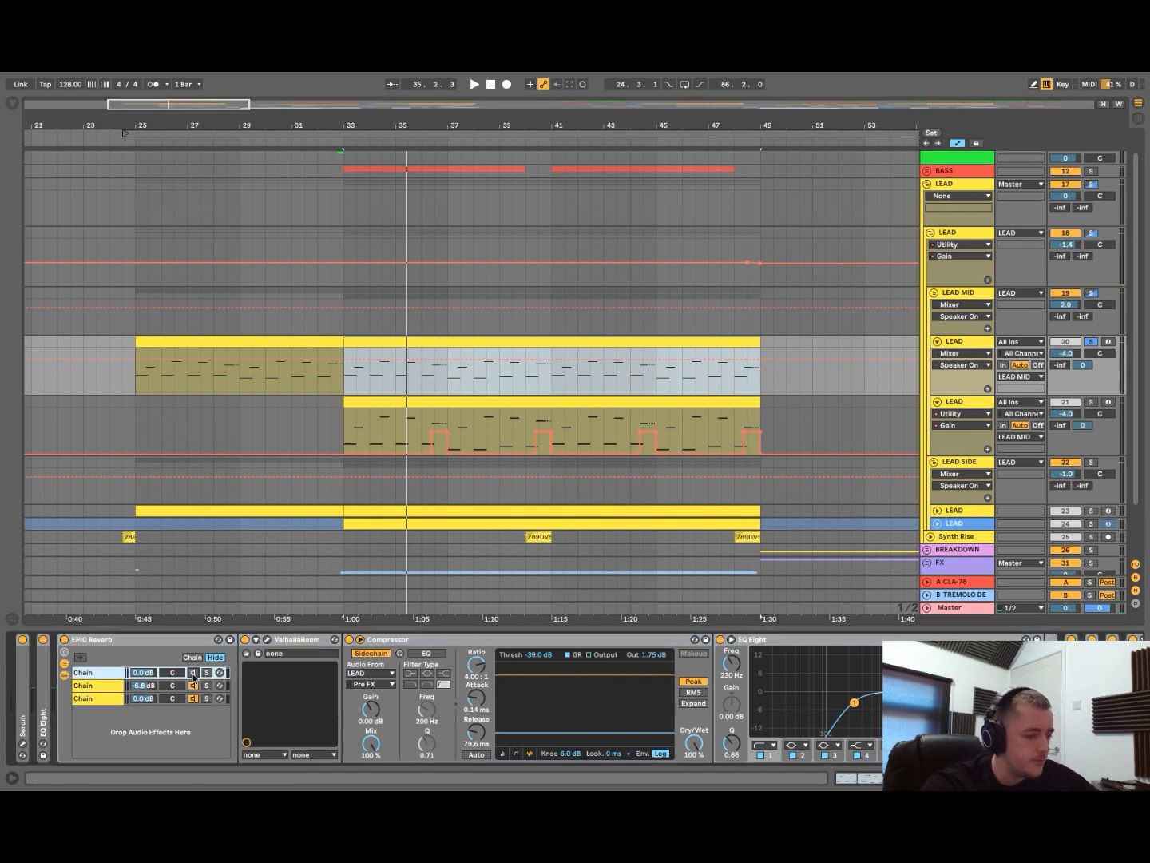
key(space)
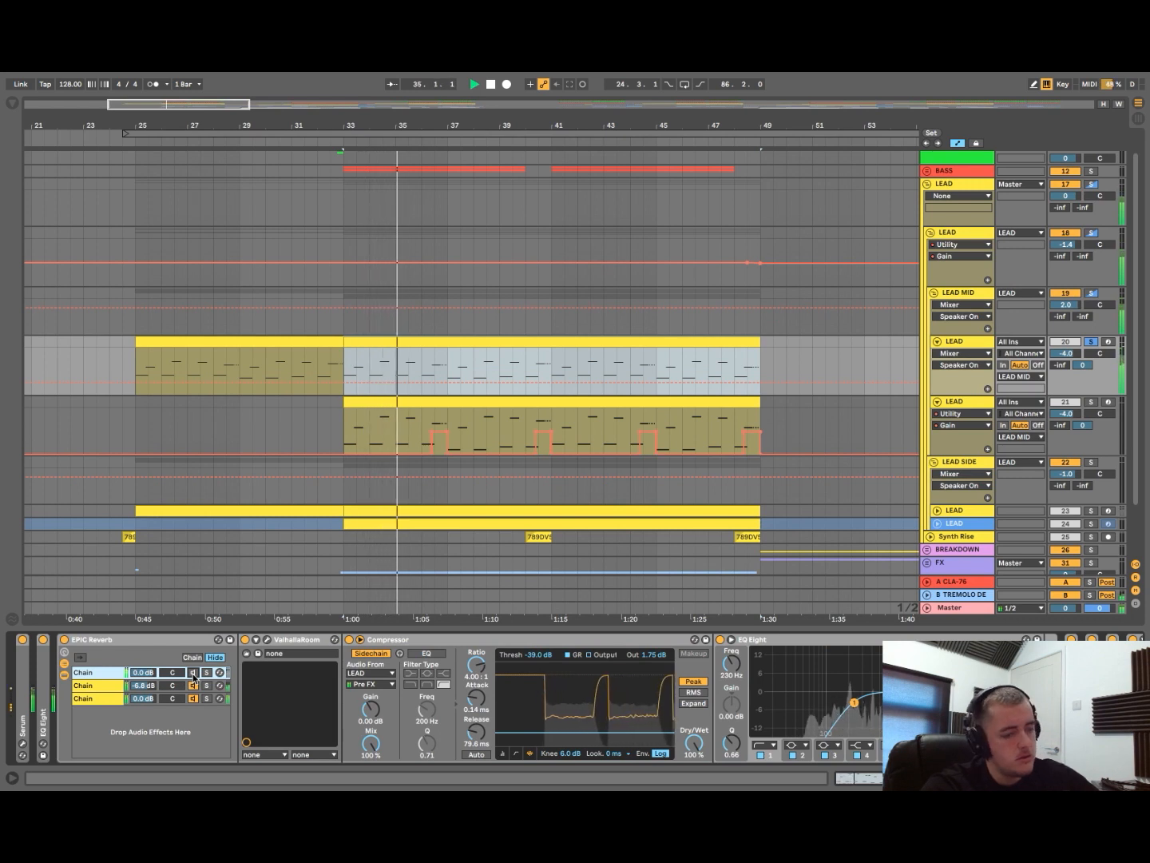
key(space)
click(193, 673)
key(space)
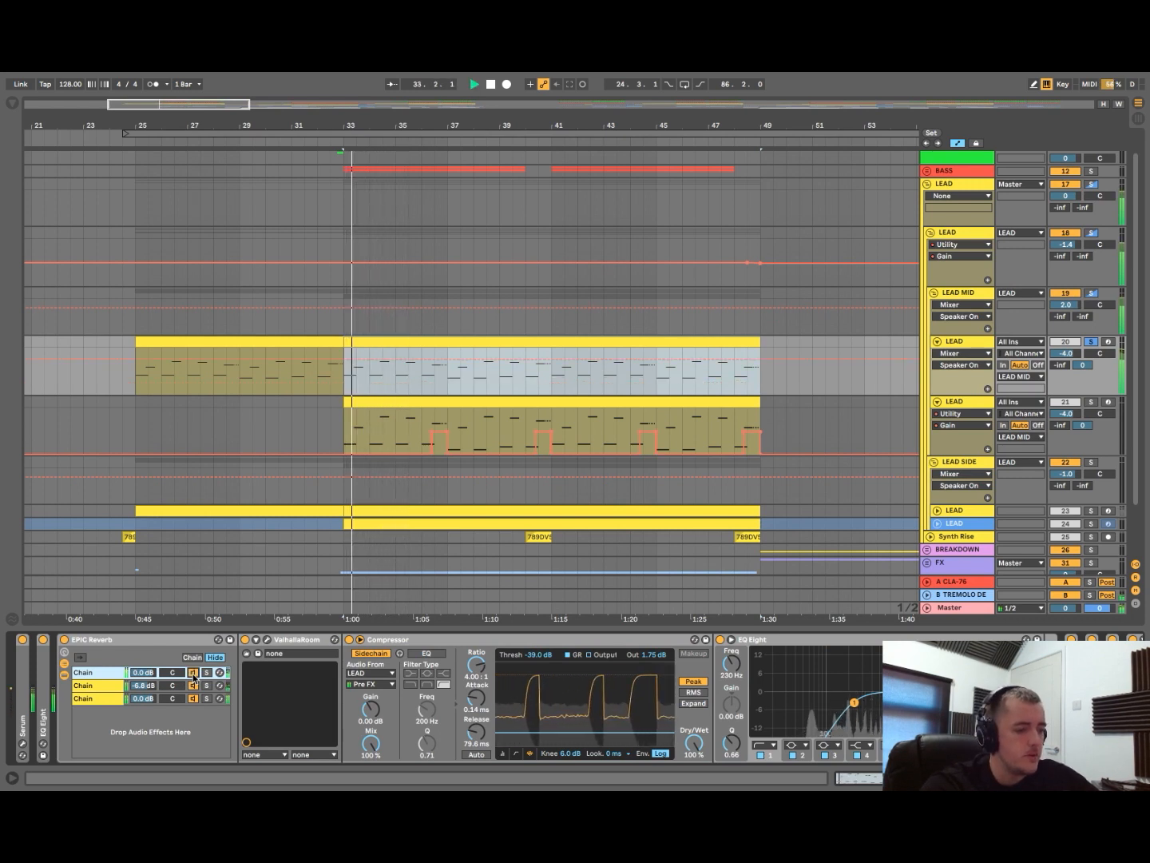
key(space)
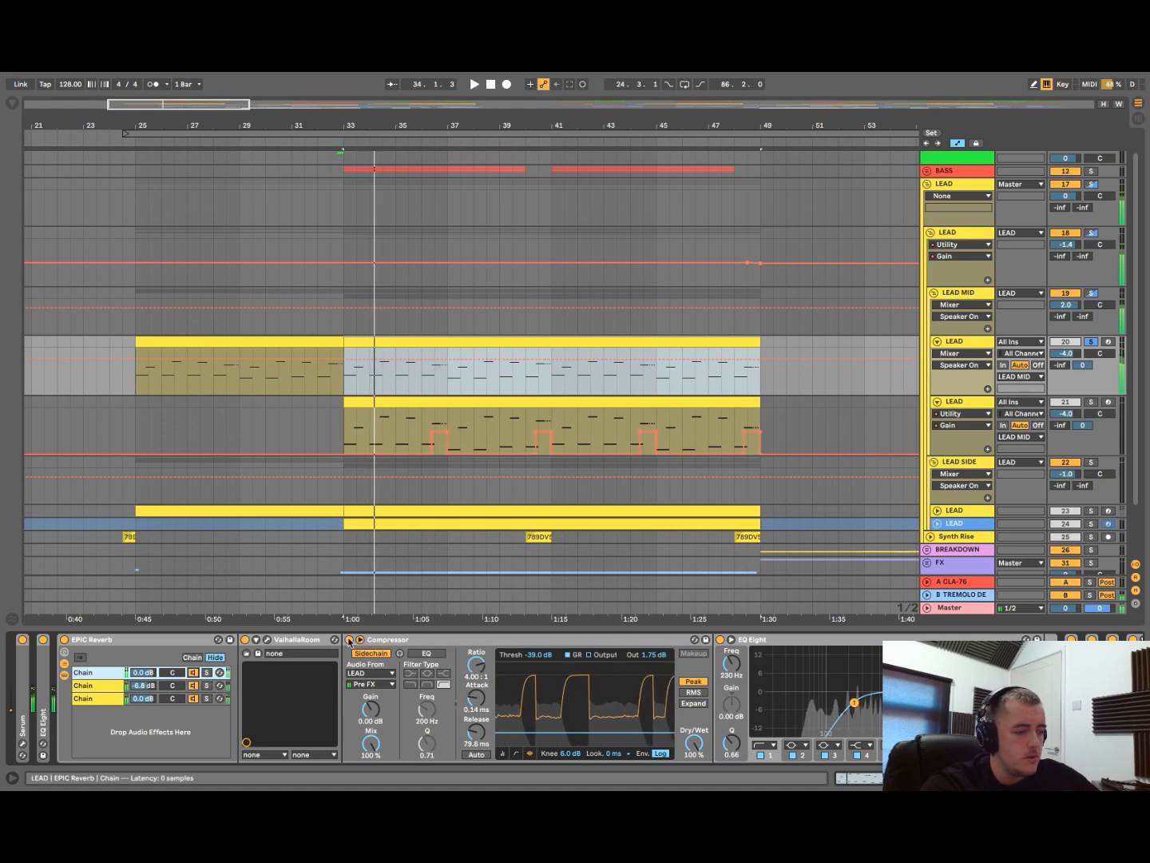
- Compare the LEAD track's sound with the EPIC Reverb chain's Compressor bypassed and active
click(348, 640)
key(space)
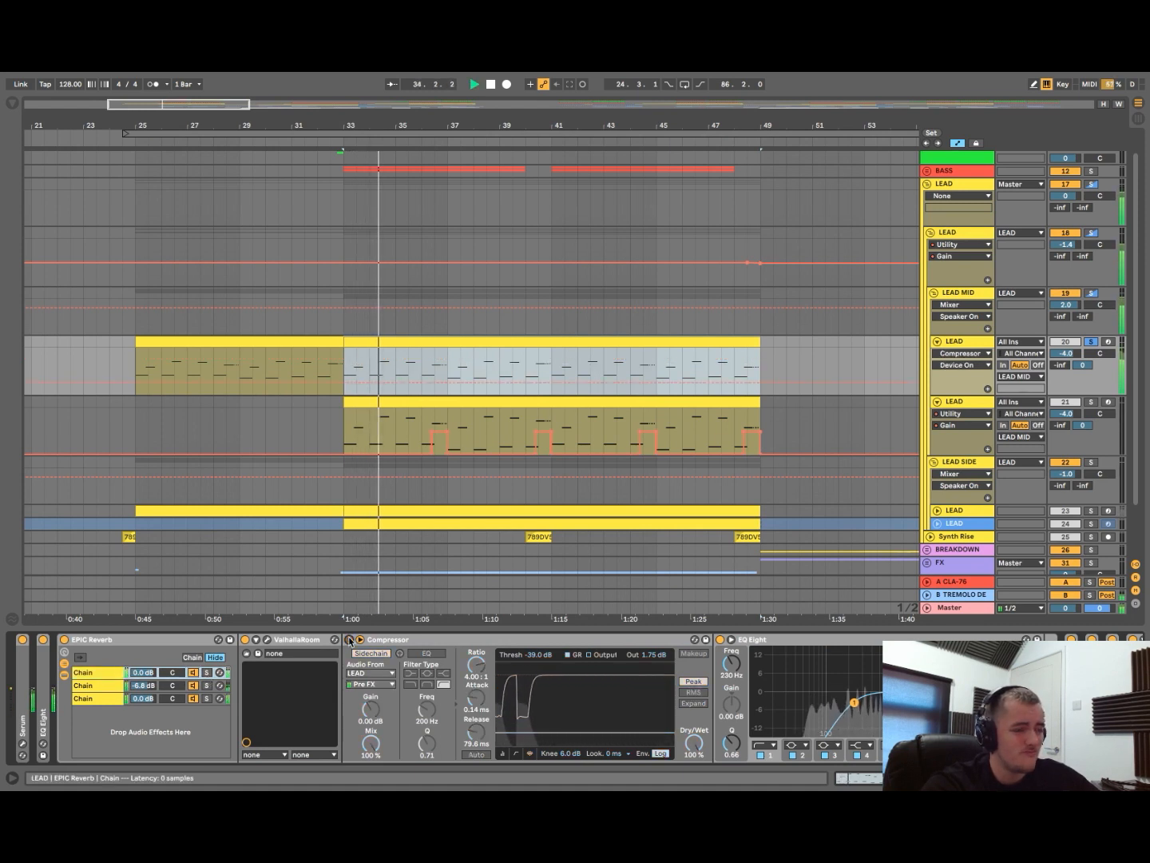
click(349, 640)
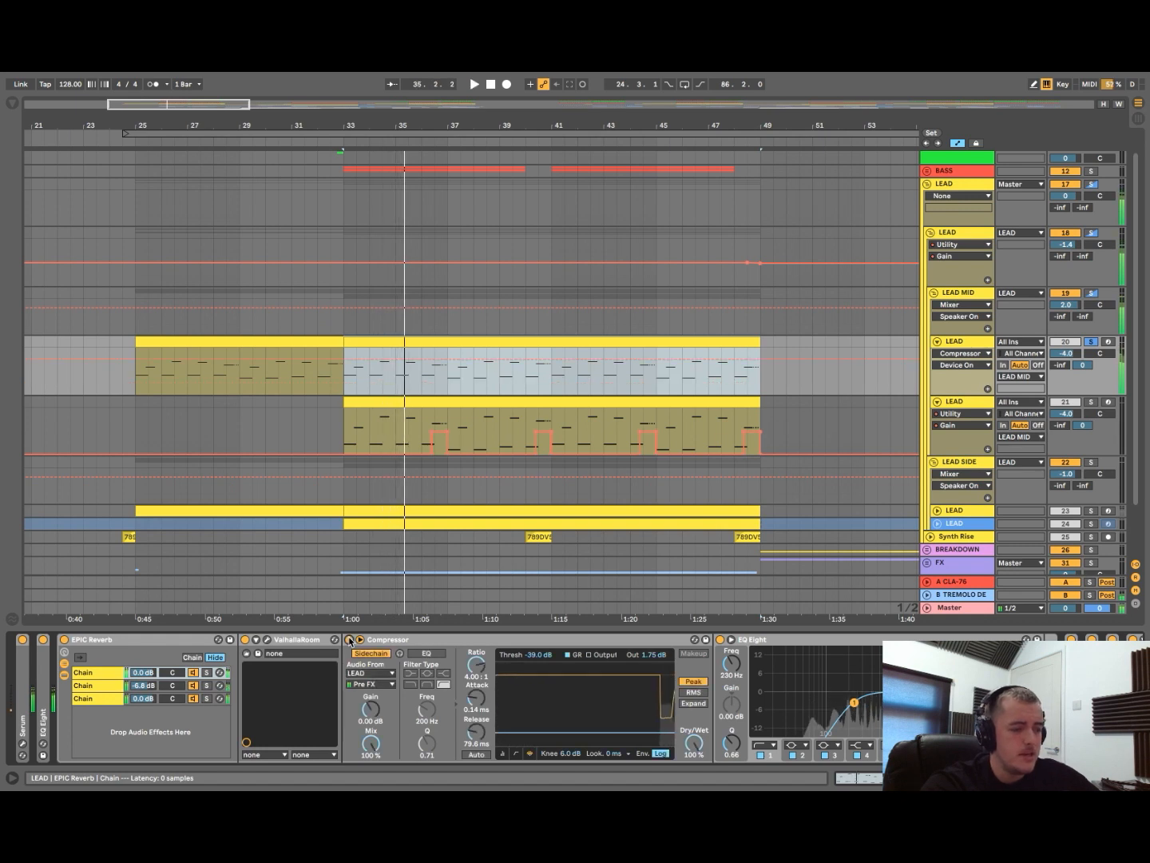
key(space)
key(space)
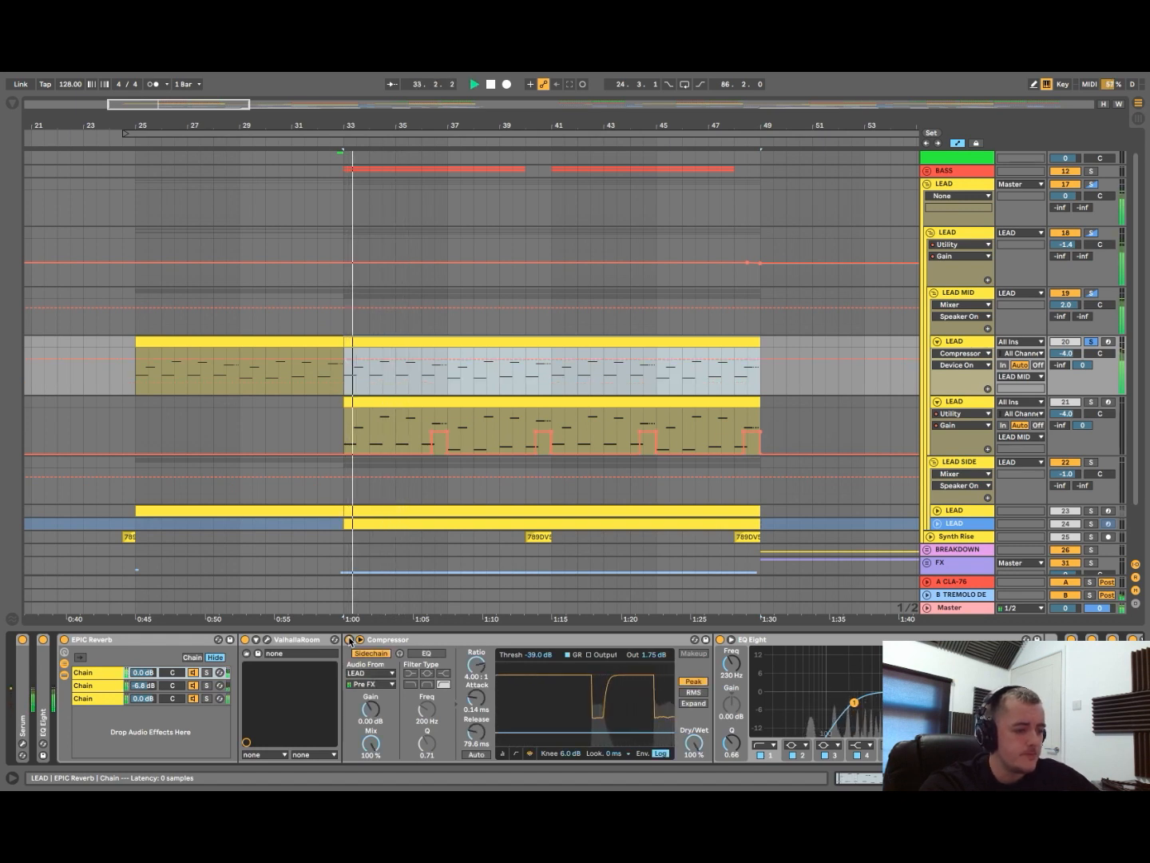
key(space)
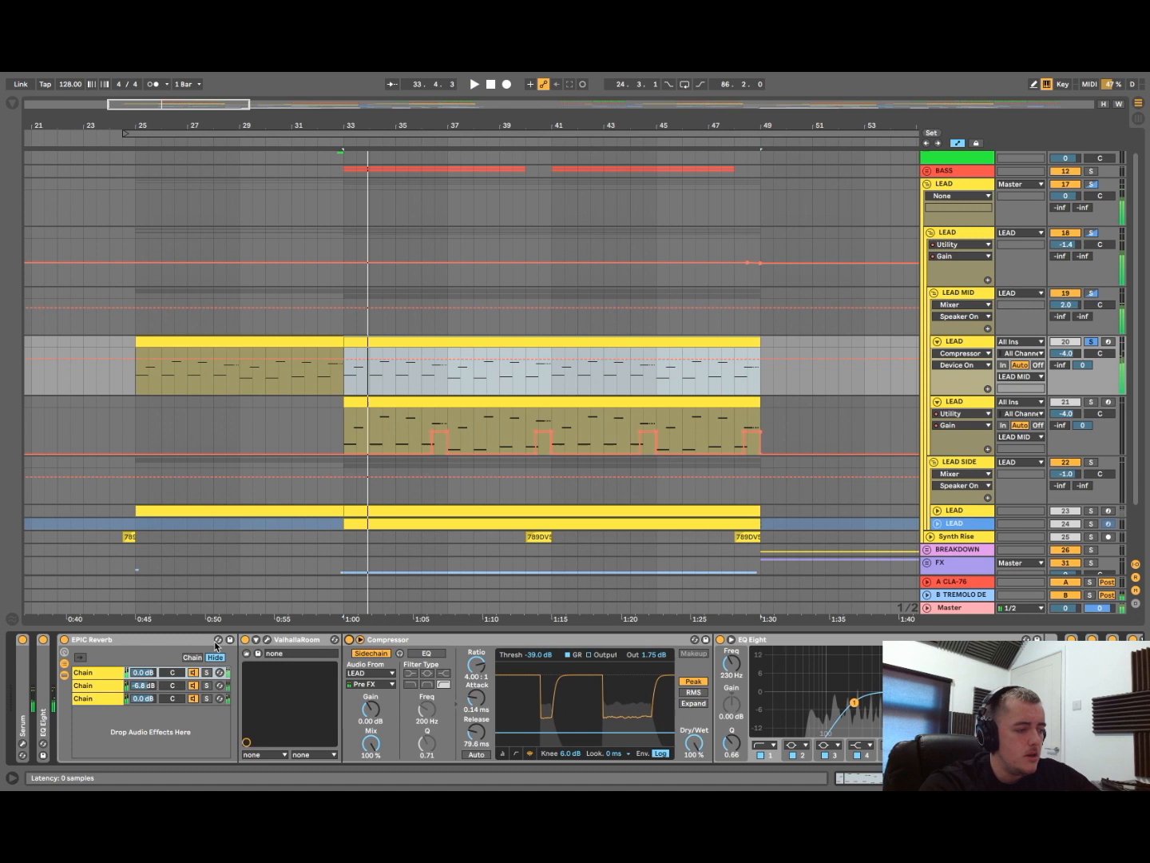
- Examine the H-Delay settings in EPIC Reverb's second chain around a short playback, and fold the rack
click(97, 686)
key(space)
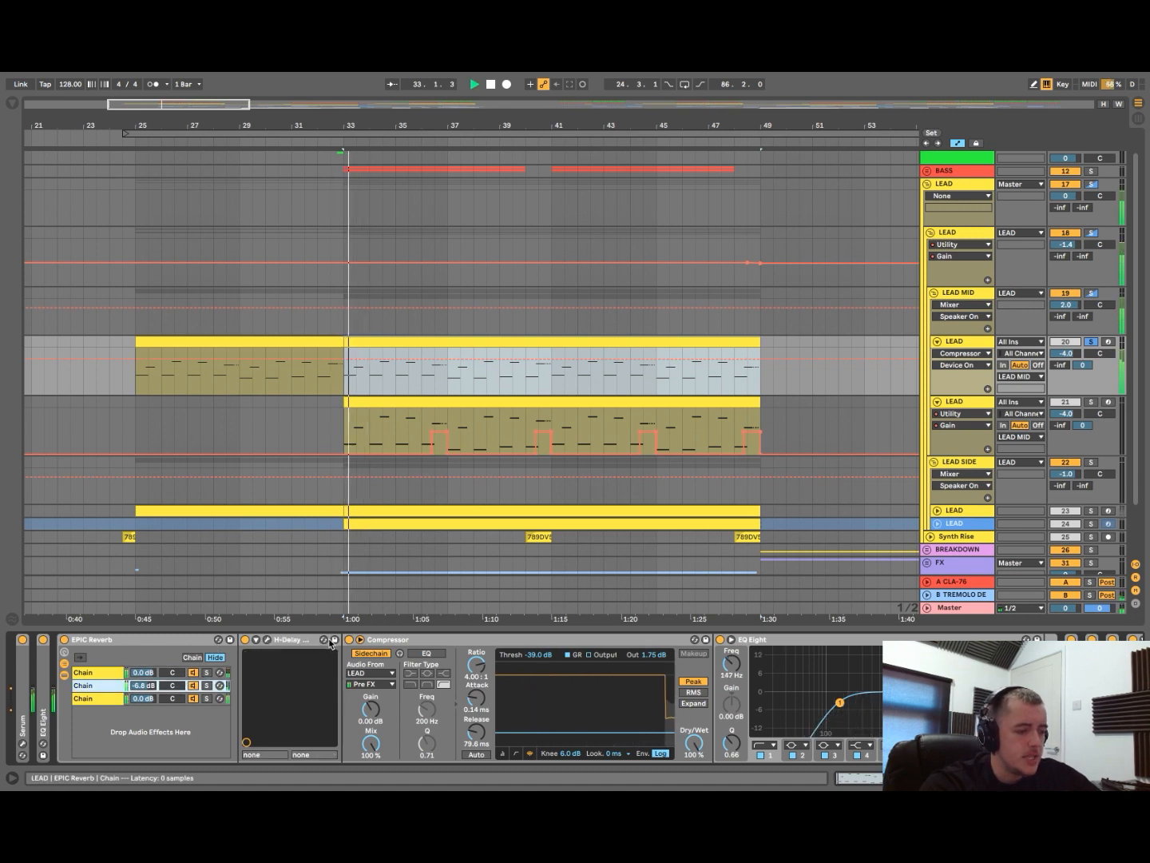
click(268, 640)
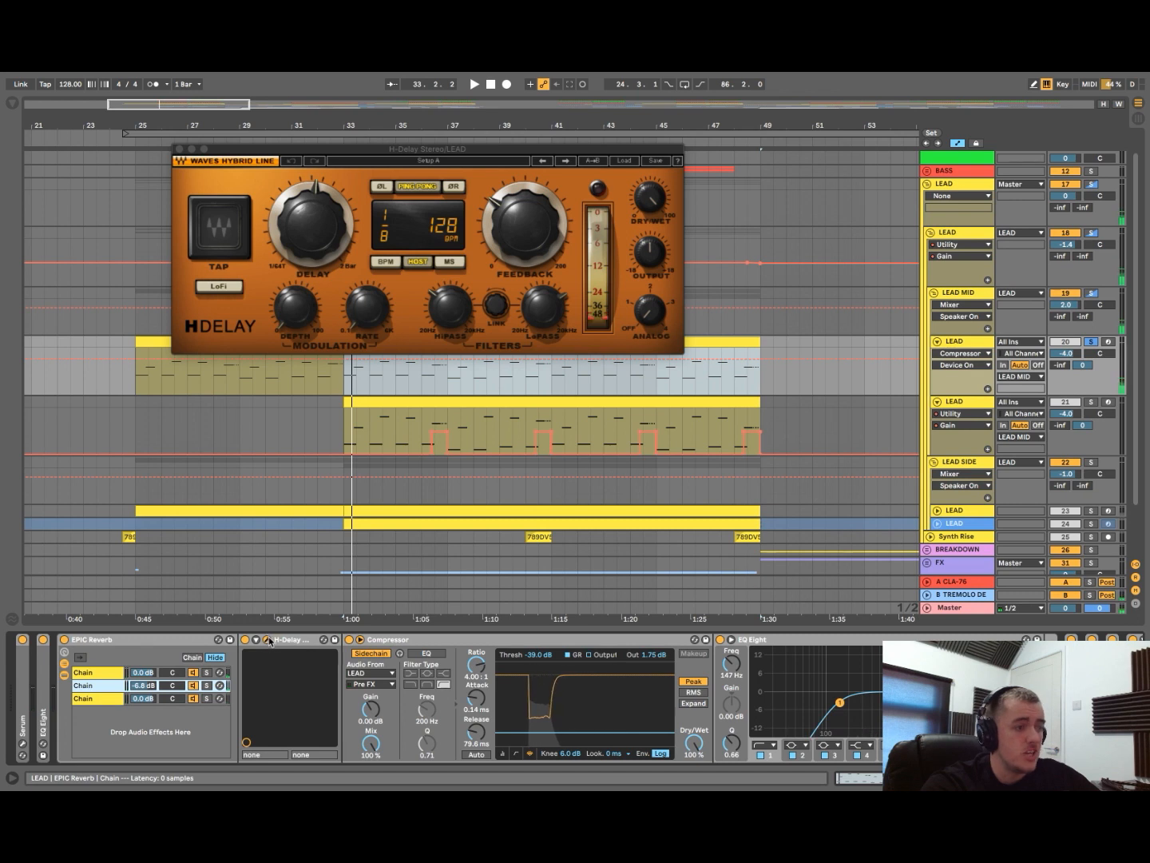
click(268, 640)
double_click(103, 641)
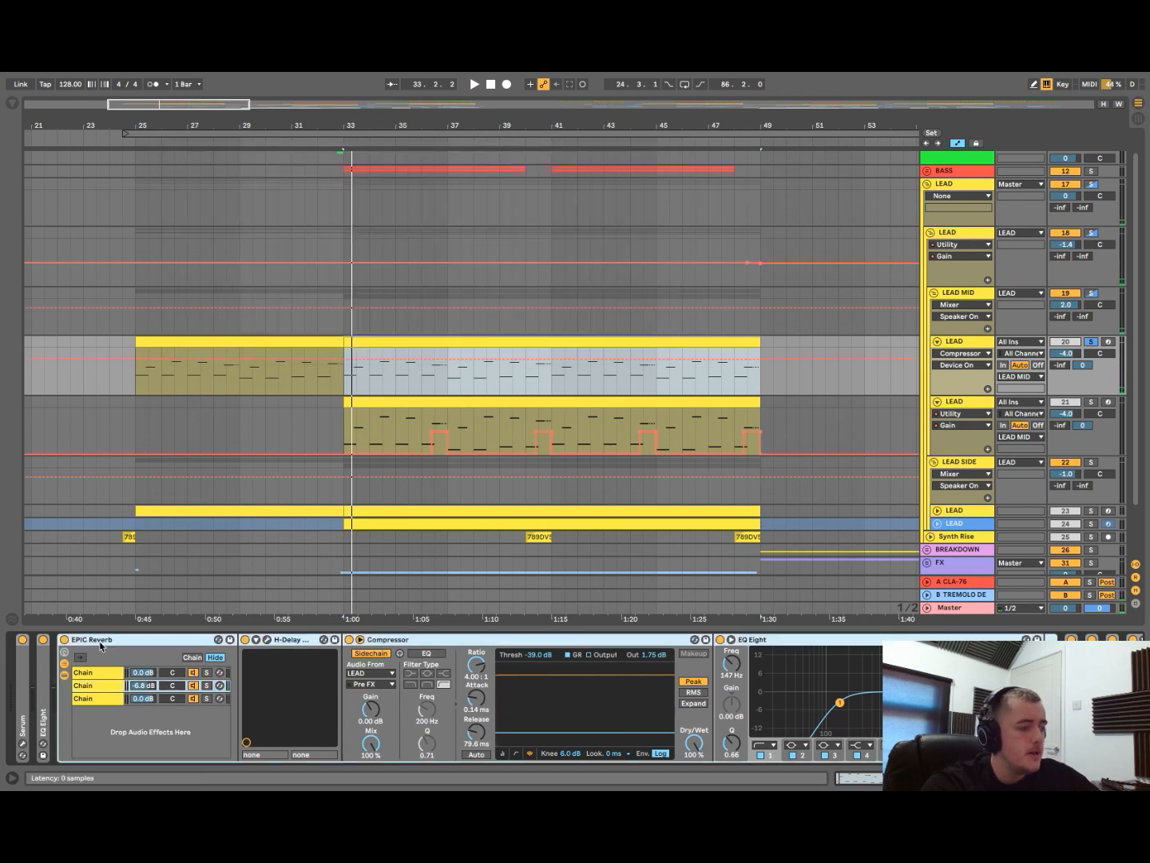
- Unfold OTT on the LEAD track, examine its settings in the plug-in window and fold it again
double_click(83, 707)
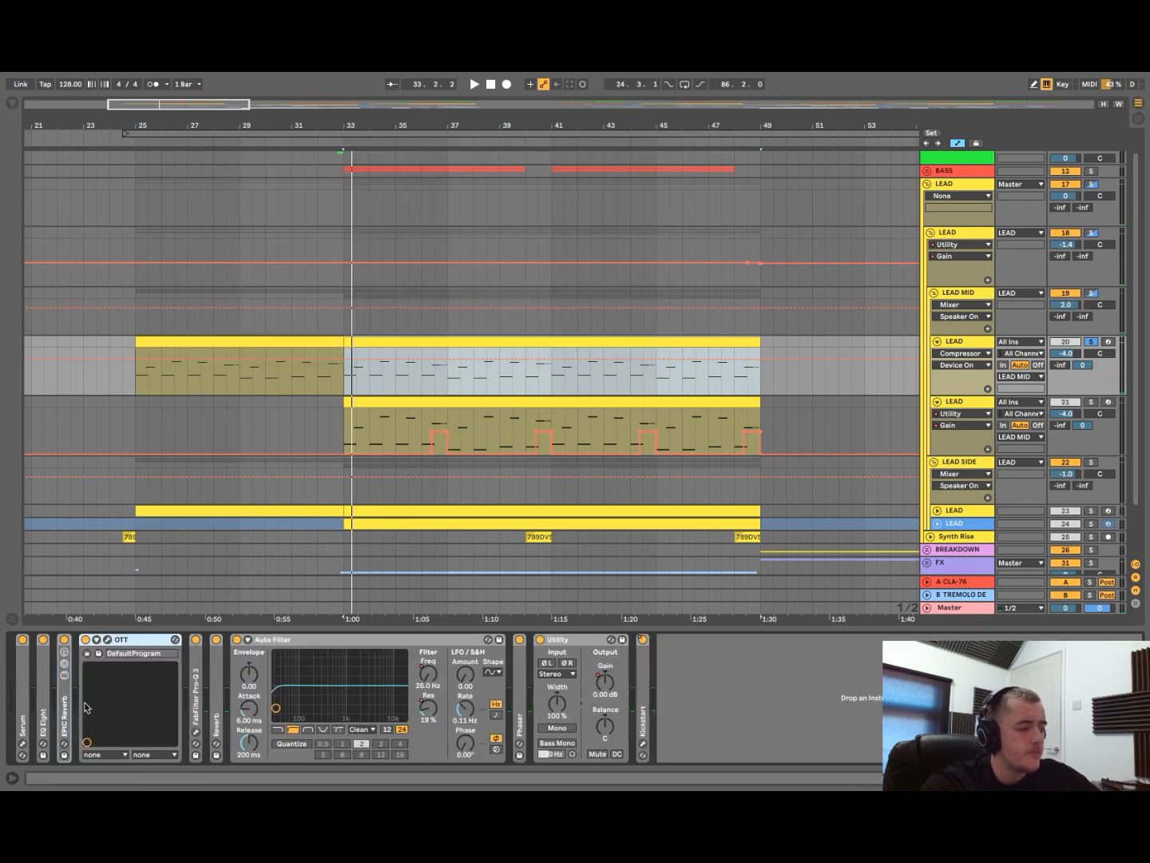
click(108, 640)
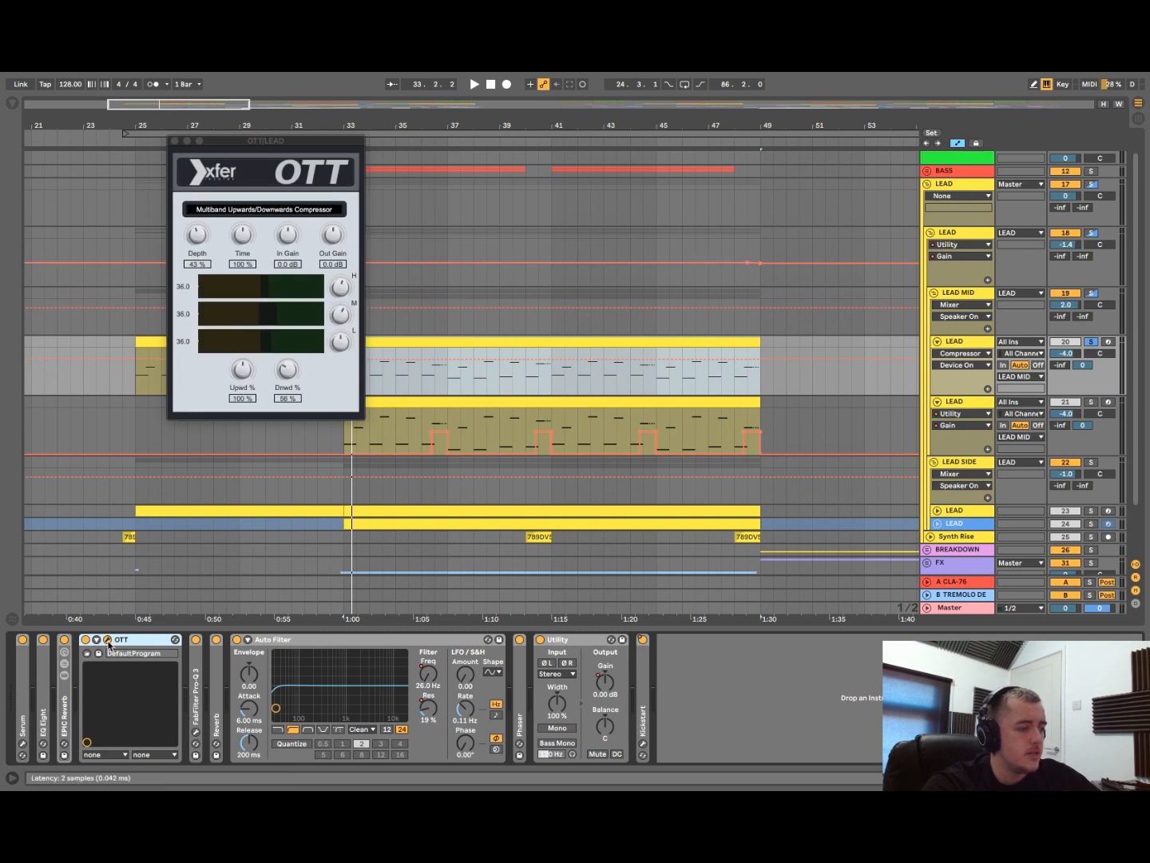
click(108, 640)
double_click(122, 639)
- Examine the LEAD track's FabFilter Pro-Q 3 bands, playing the lead to watch the dynamic low band react
click(105, 732)
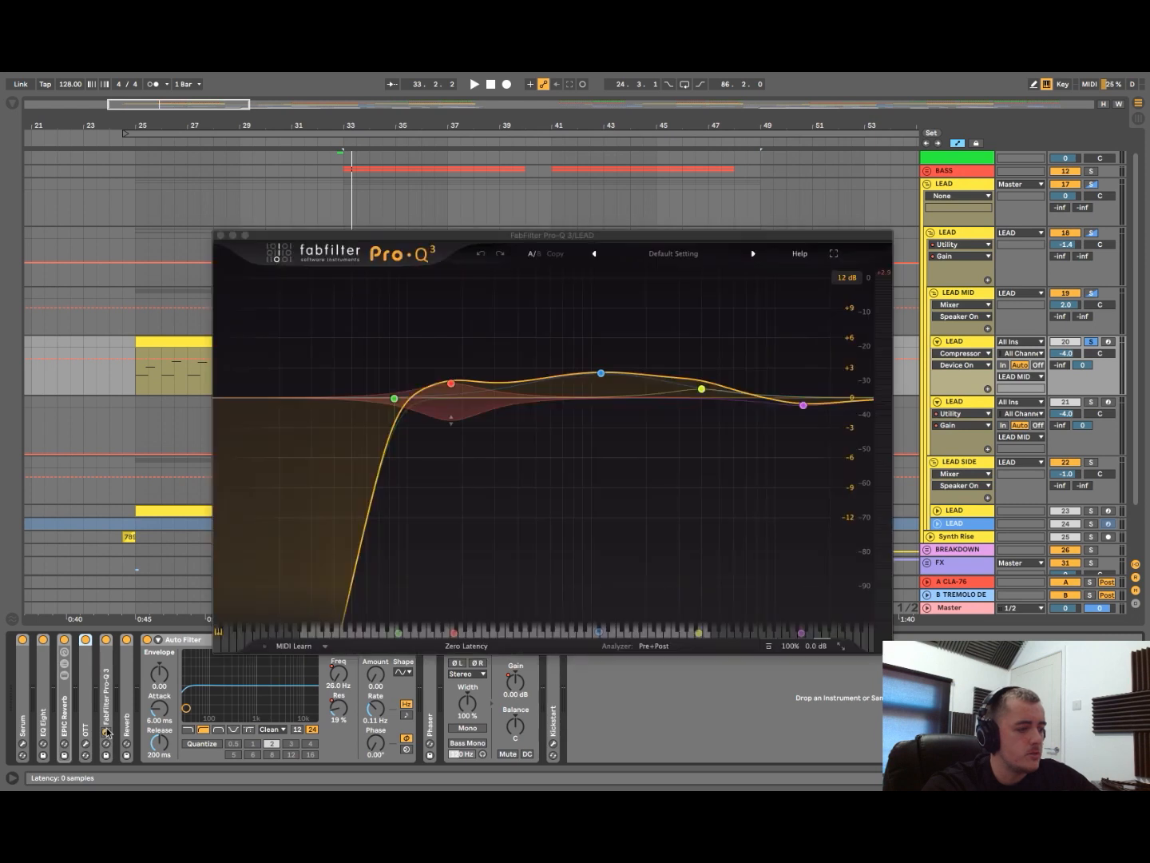
mouse_move(456, 397)
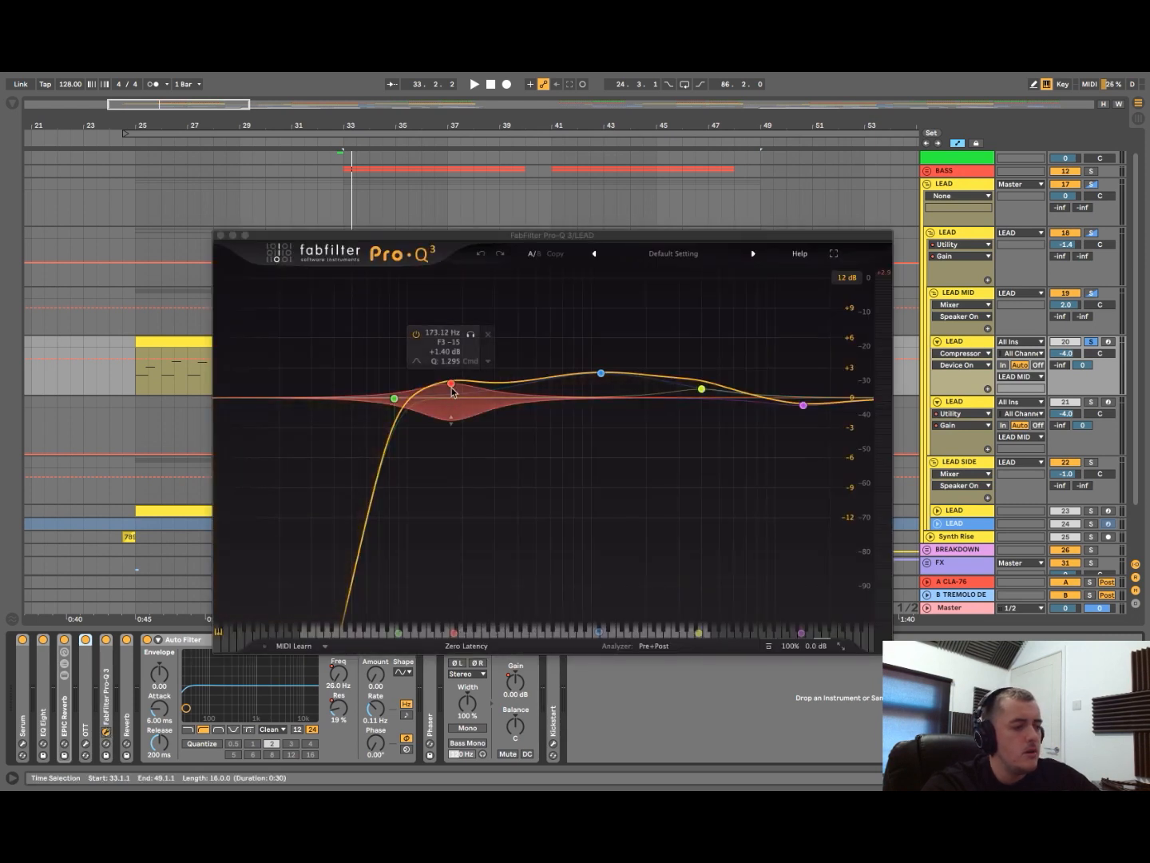
key(space)
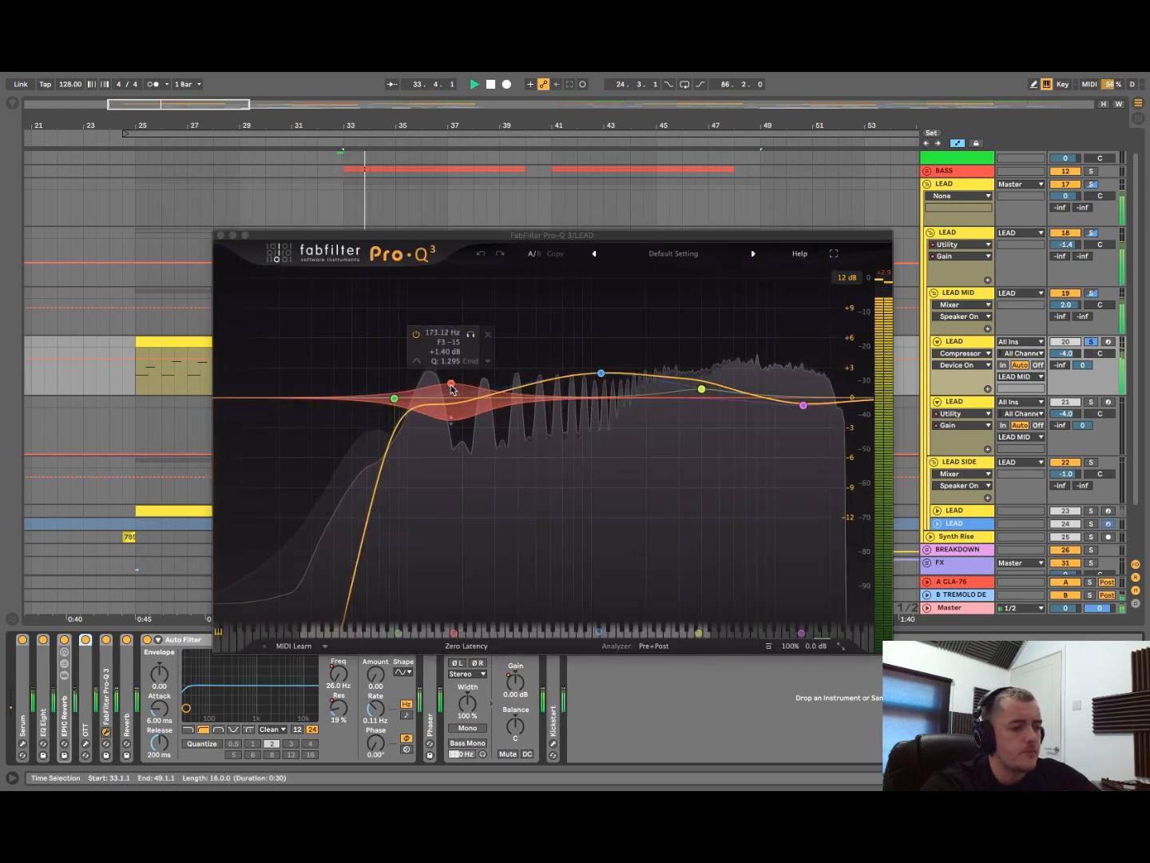
mouse_move(540, 399)
key(space)
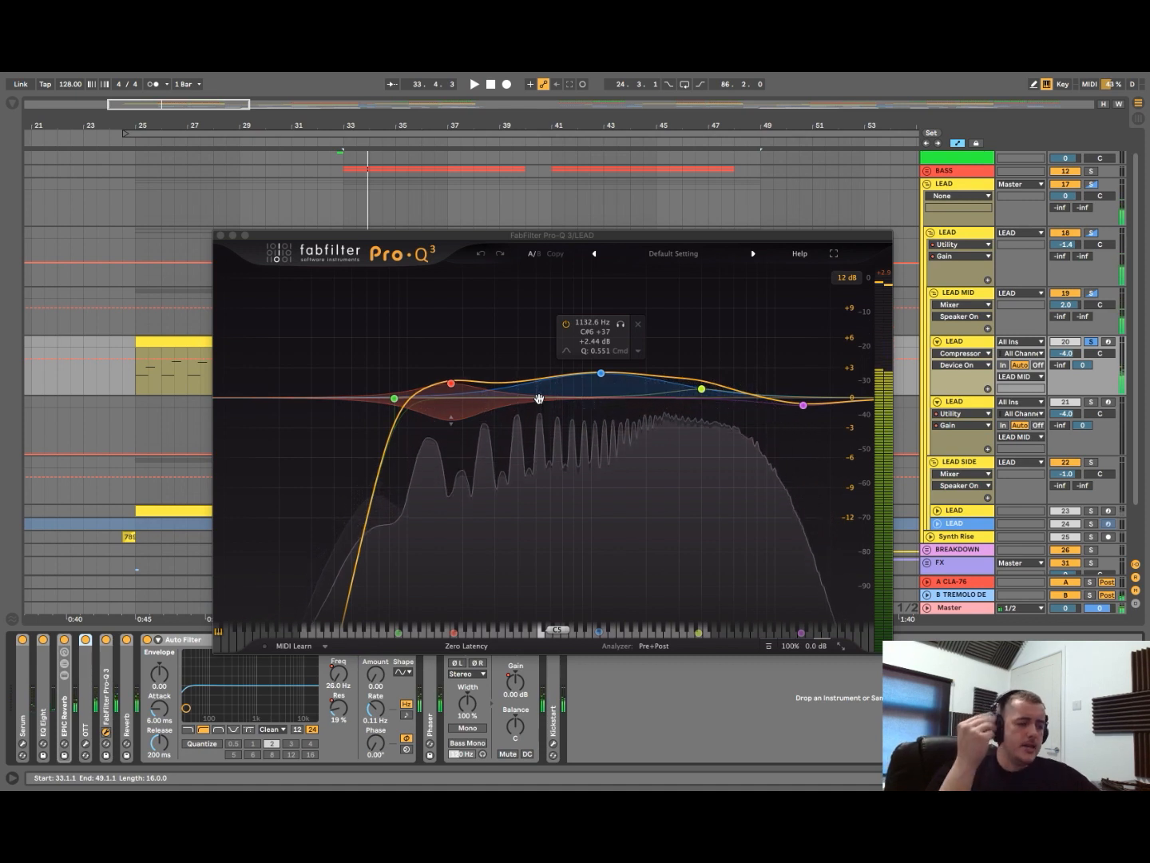
mouse_move(714, 418)
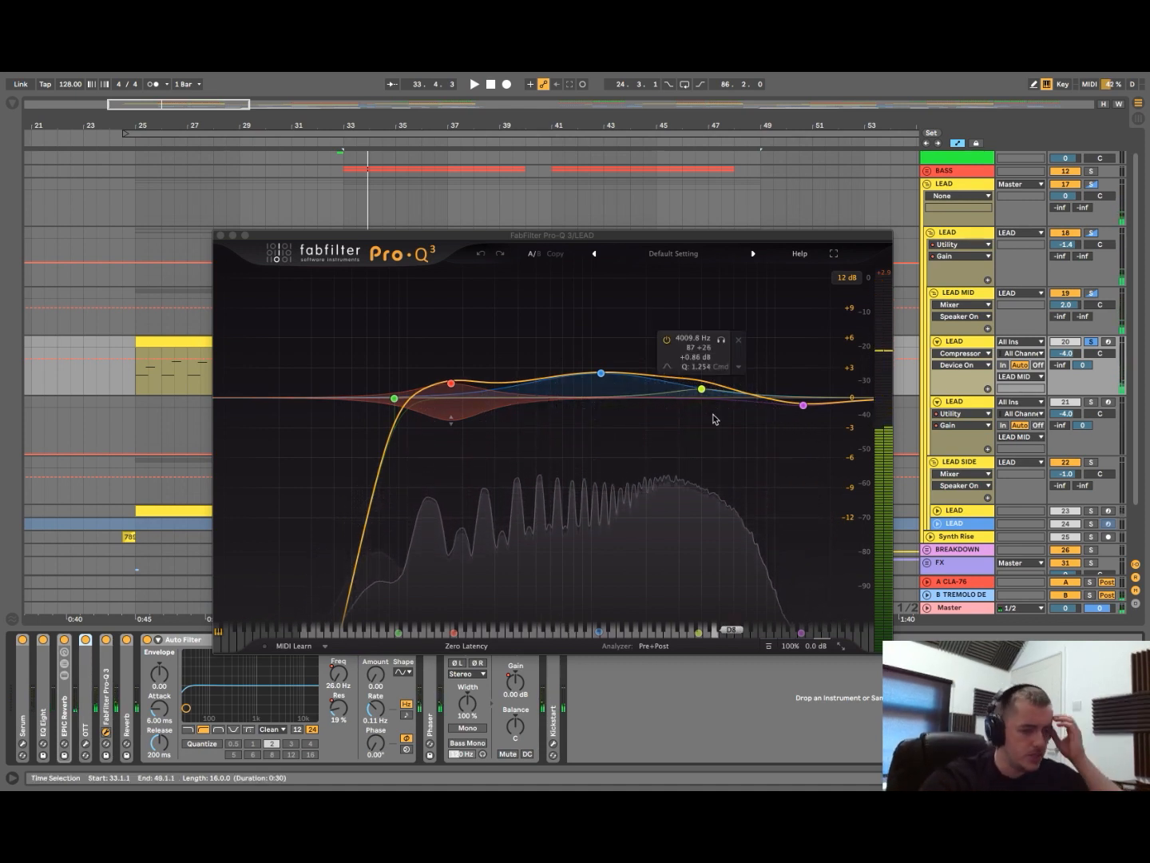
mouse_move(622, 391)
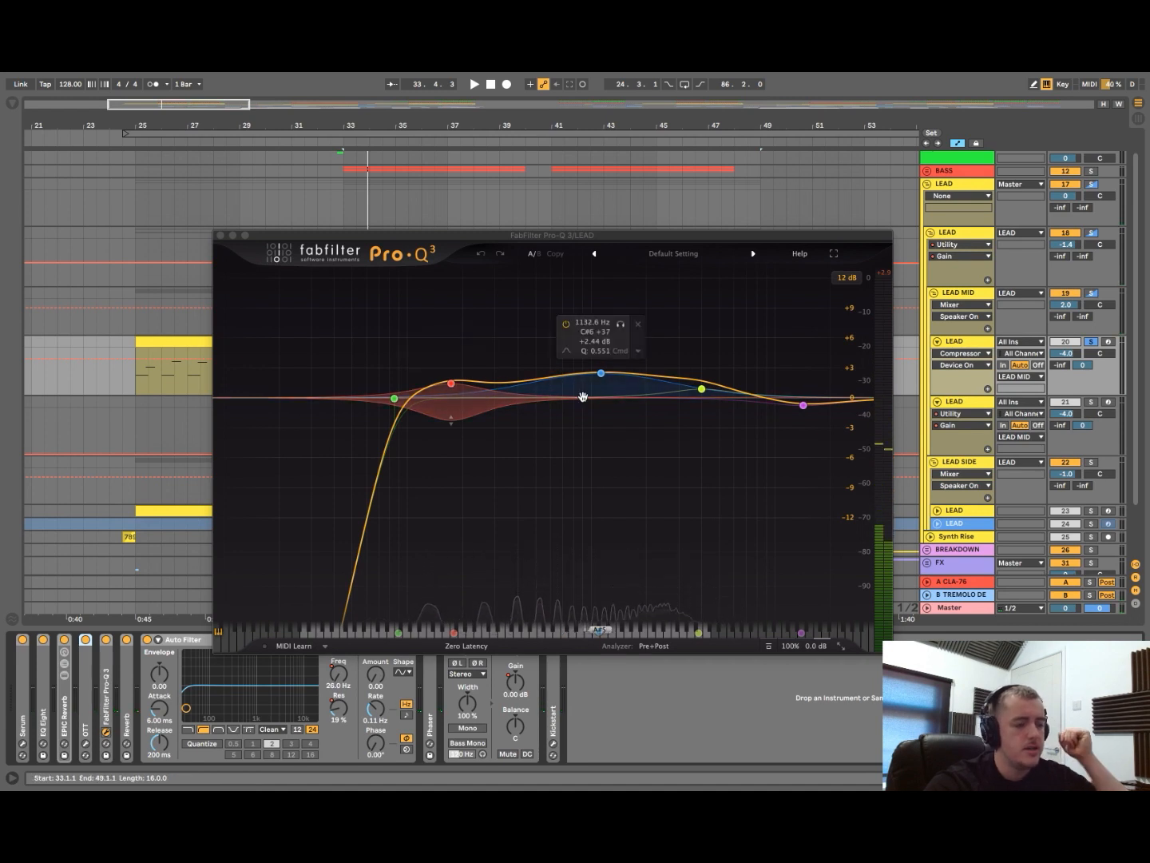
key(space)
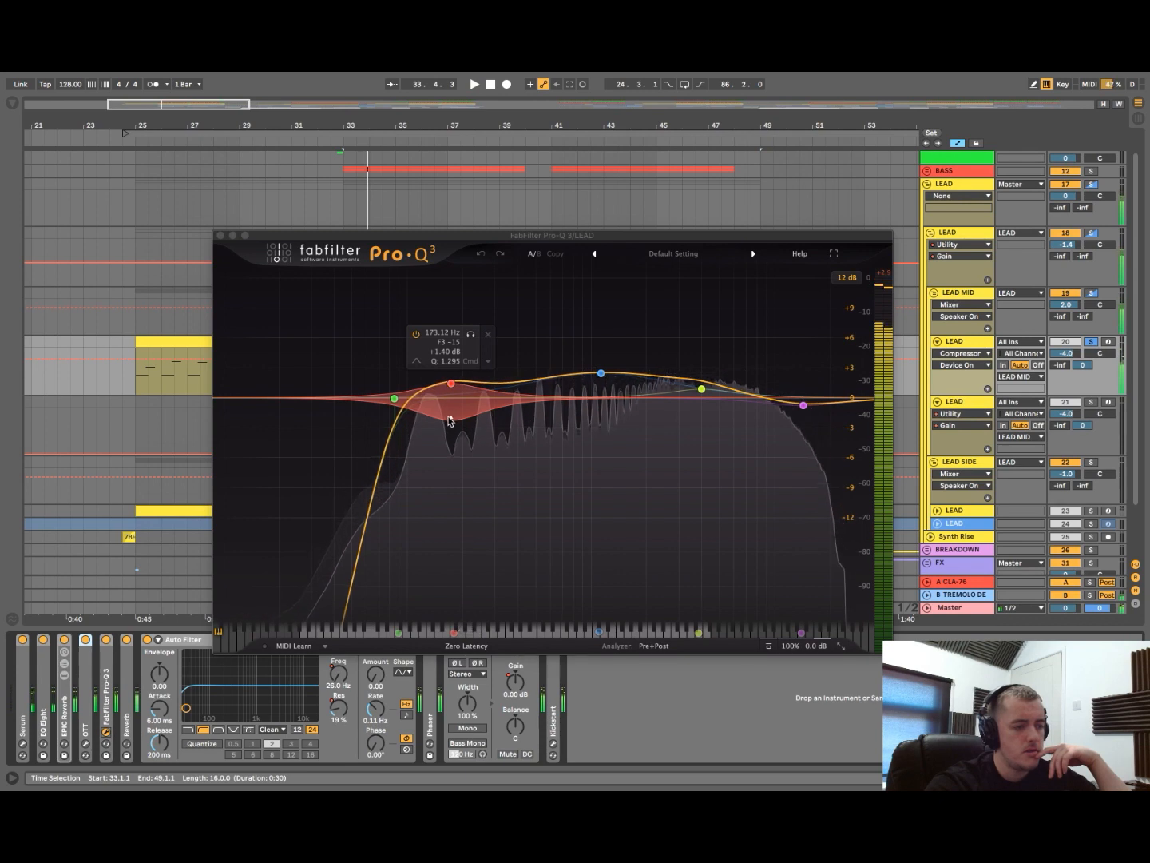
click(449, 421)
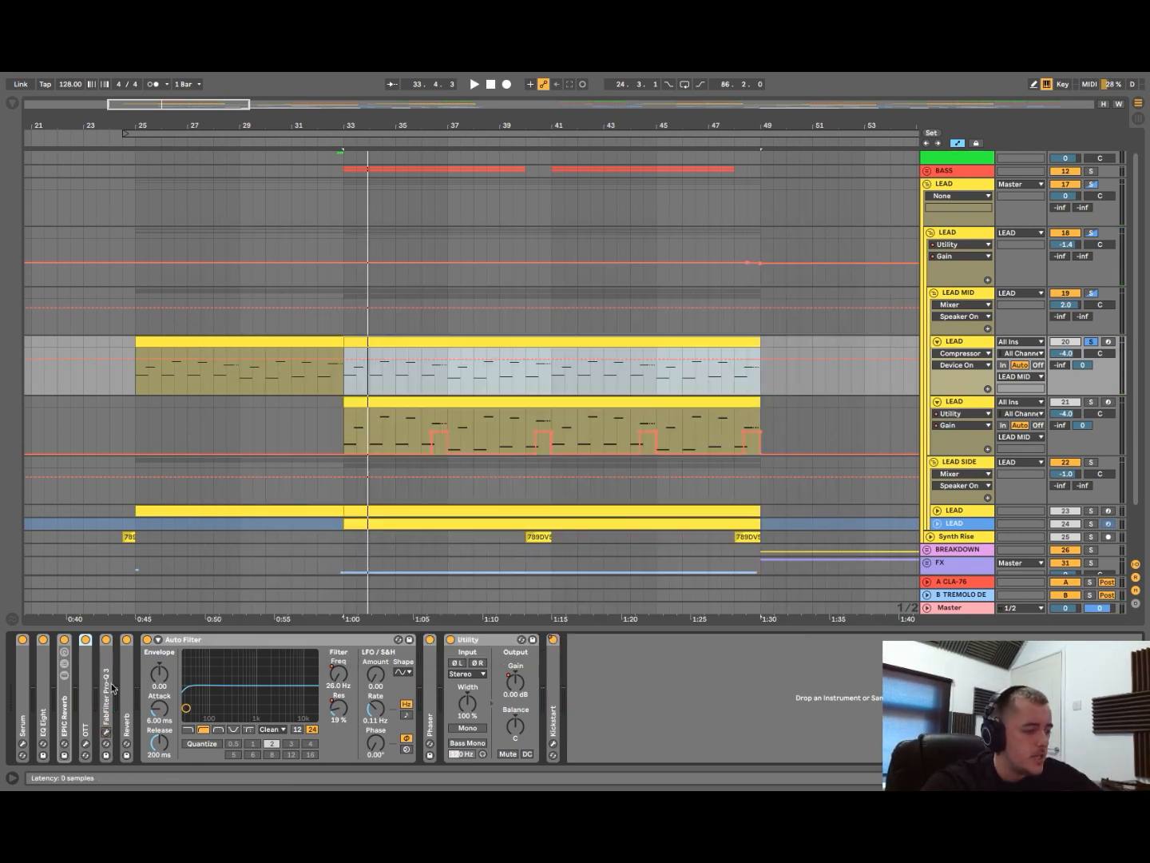
- Unfold the LEAD track's Reverb, display its Dry/Wet automation and play from 29.1.1 to hear it
double_click(126, 711)
click(436, 744)
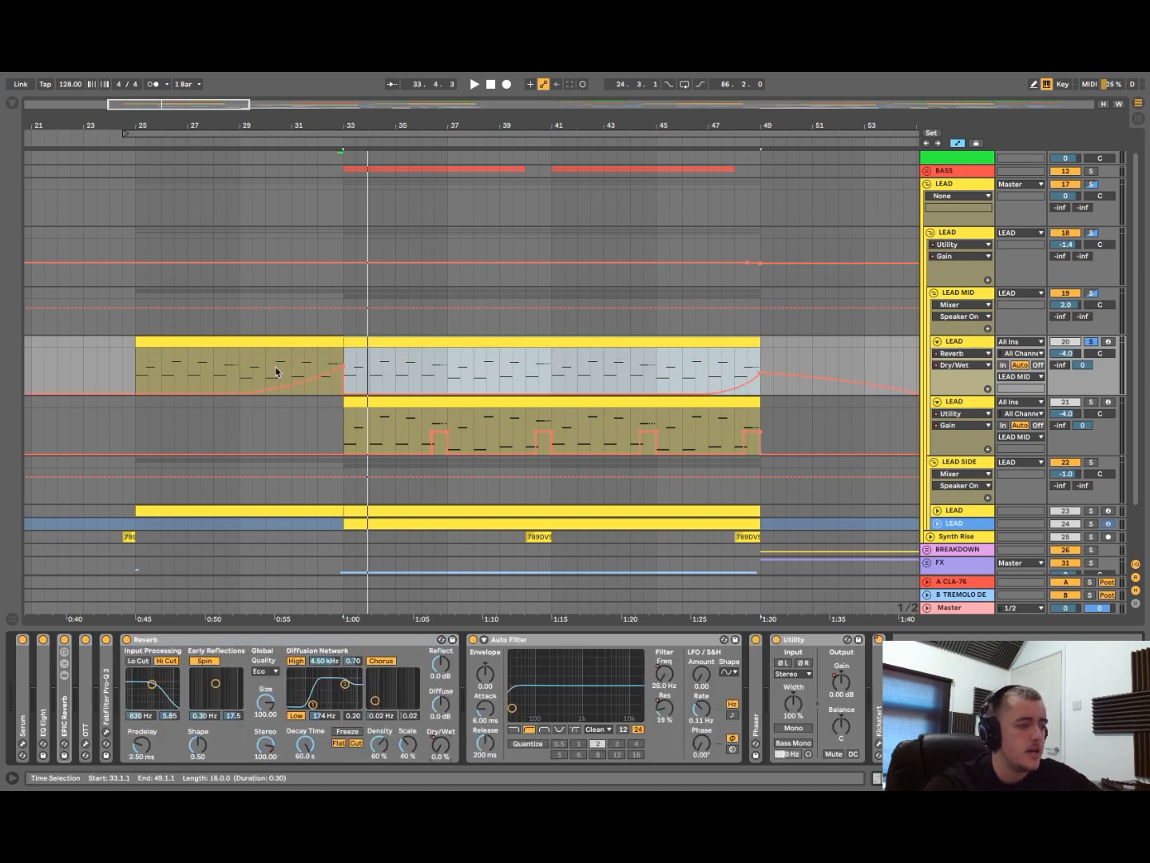
click(241, 364)
key(space)
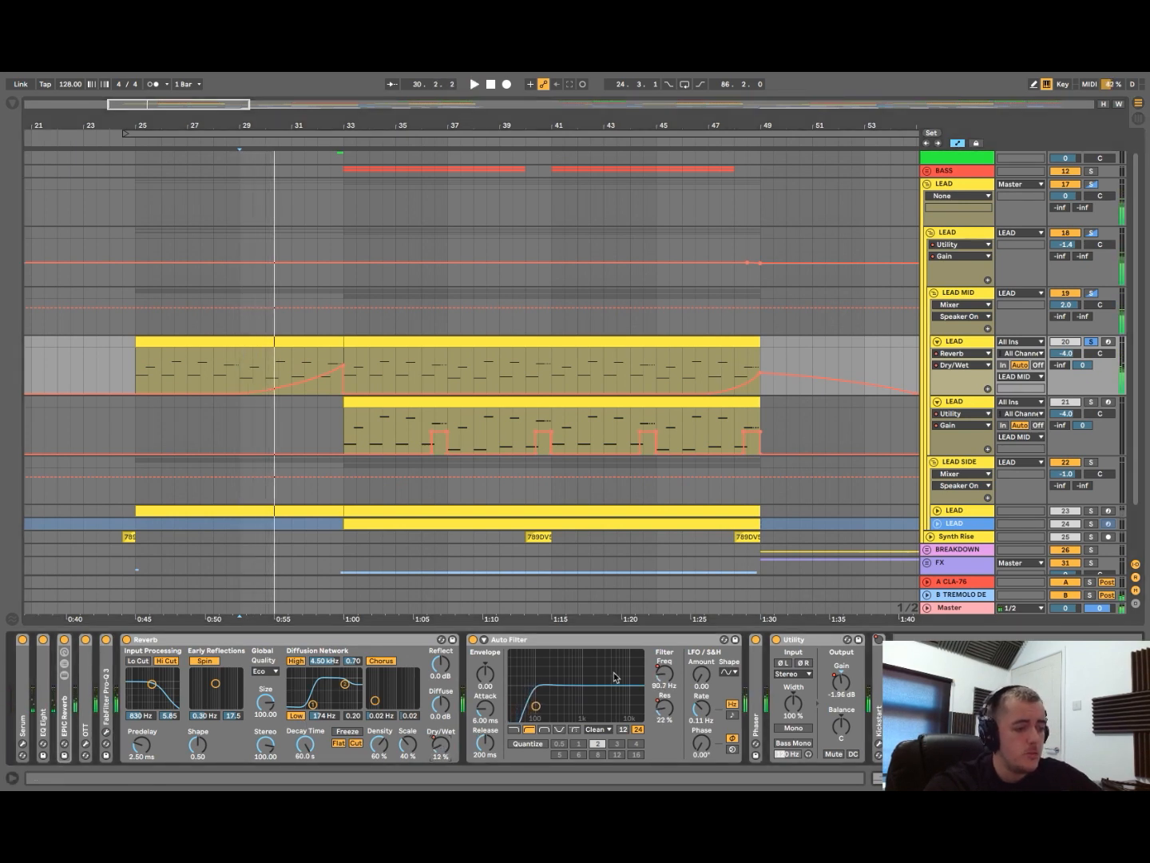
- Display the LEAD track's Phaser Dry/Wet and Utility Gain automation, and play from 29.1.1 into the drop
double_click(756, 688)
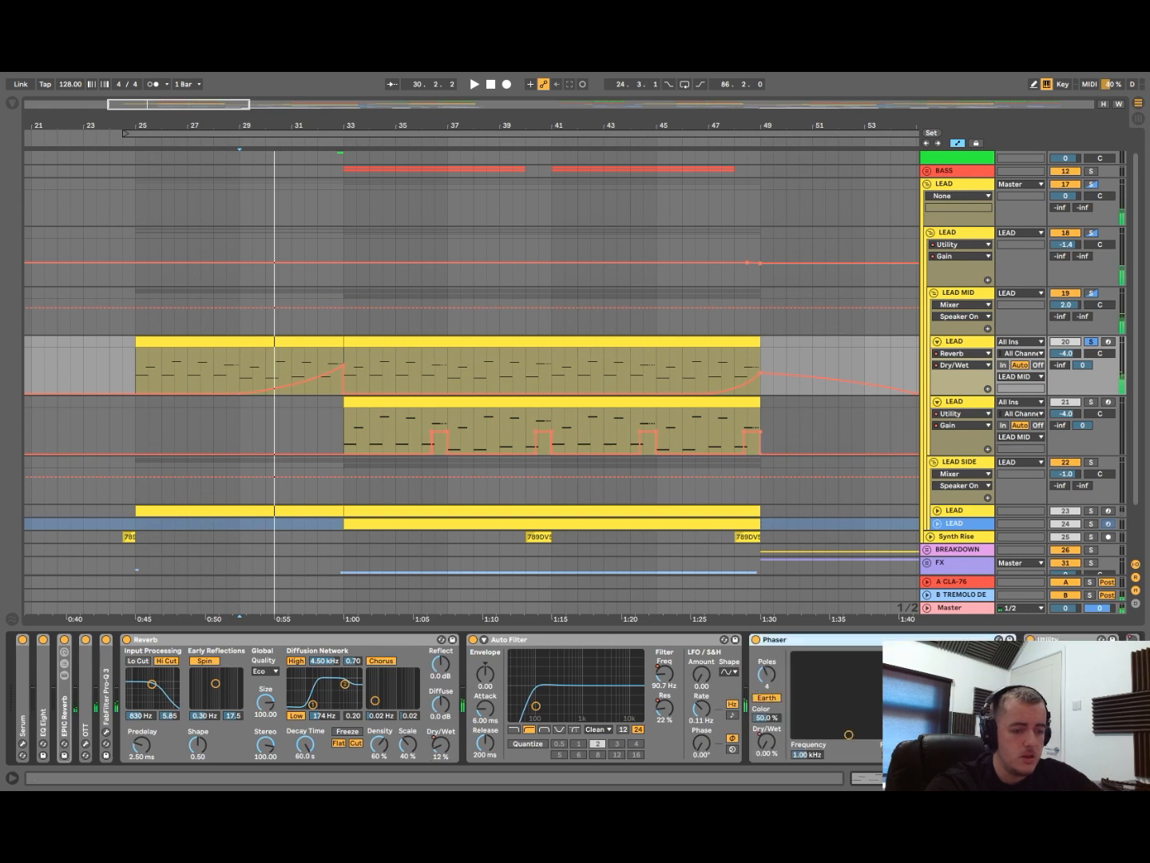
click(764, 742)
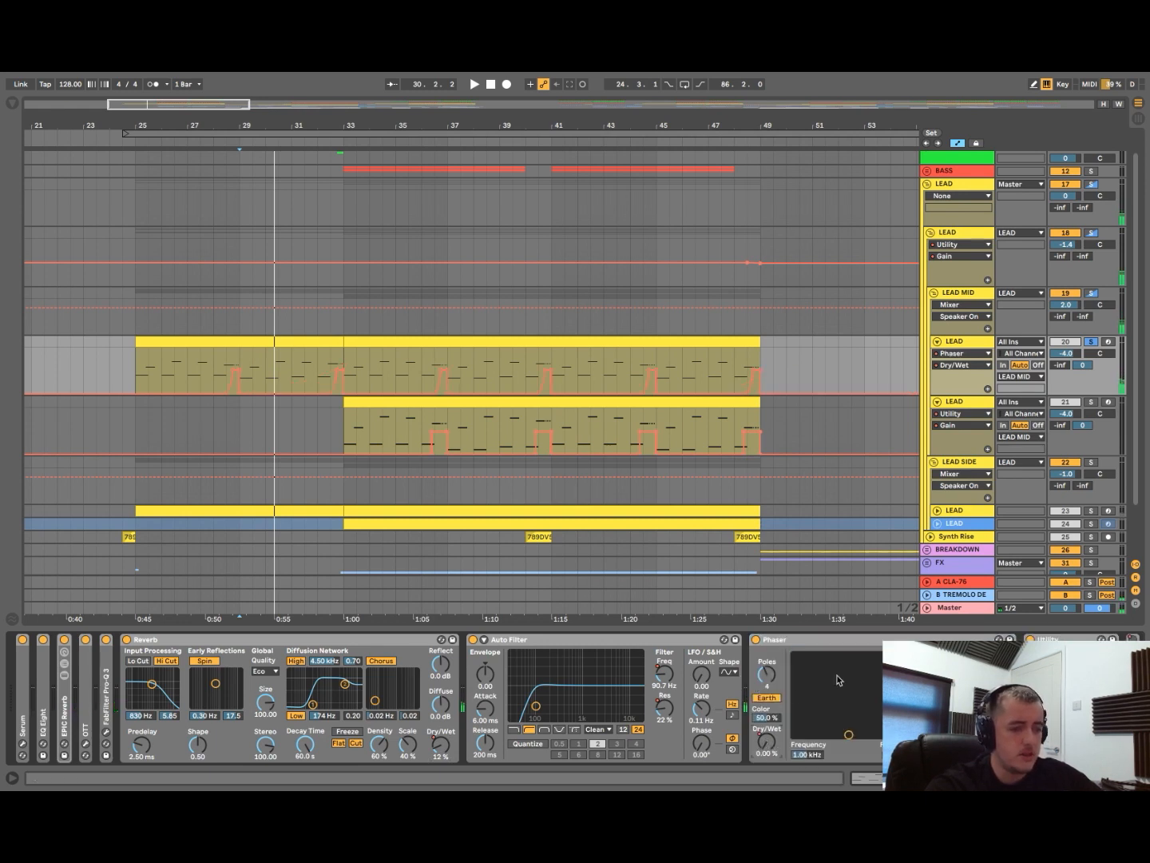
scroll(837, 680, down, 2)
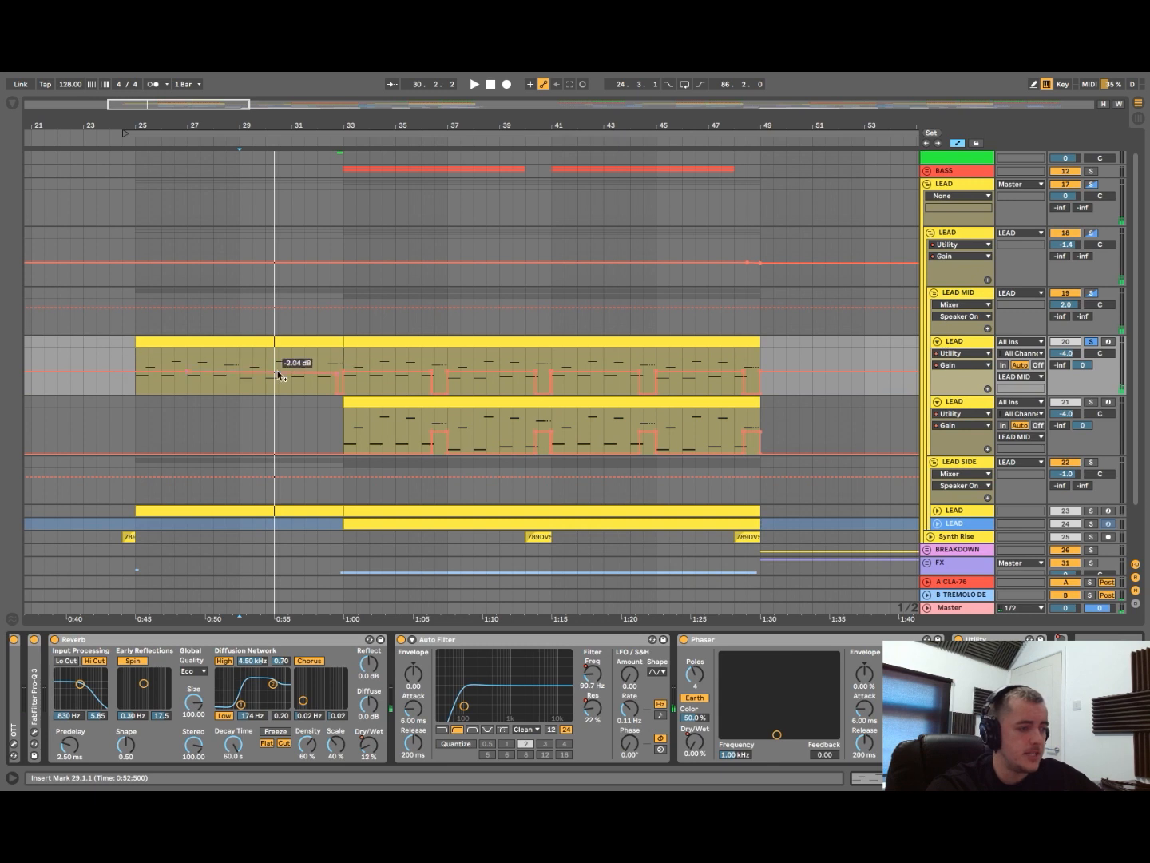
key(space)
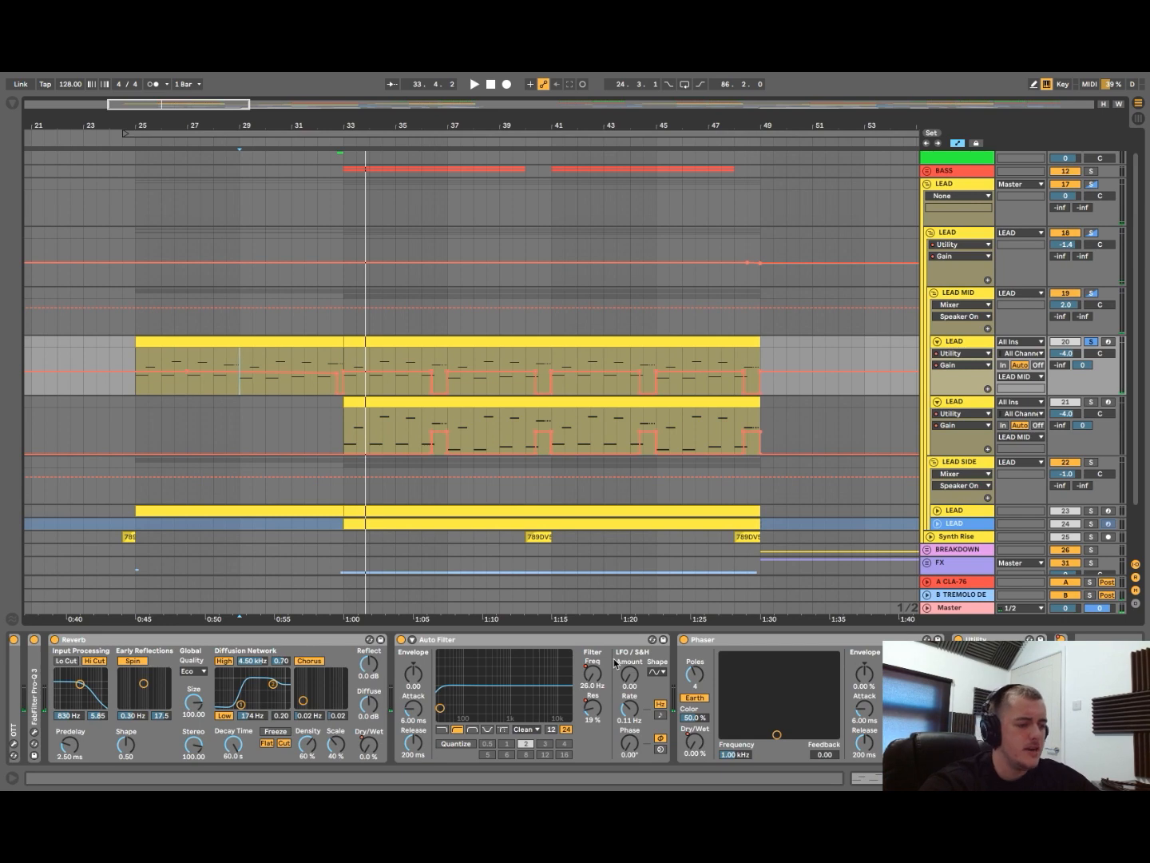
- Fold the Reverb, Auto Filter and Phaser devices on the first LEAD track
double_click(148, 639)
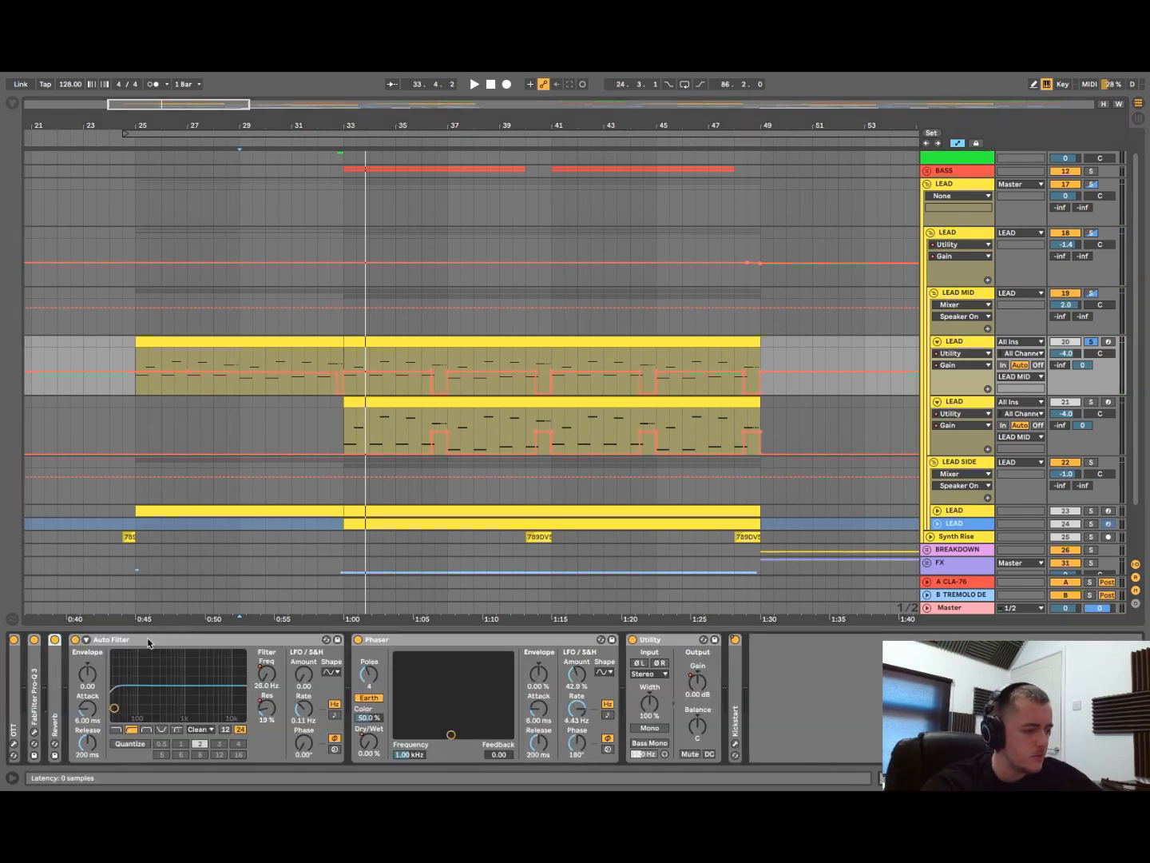
double_click(170, 640)
double_click(170, 640)
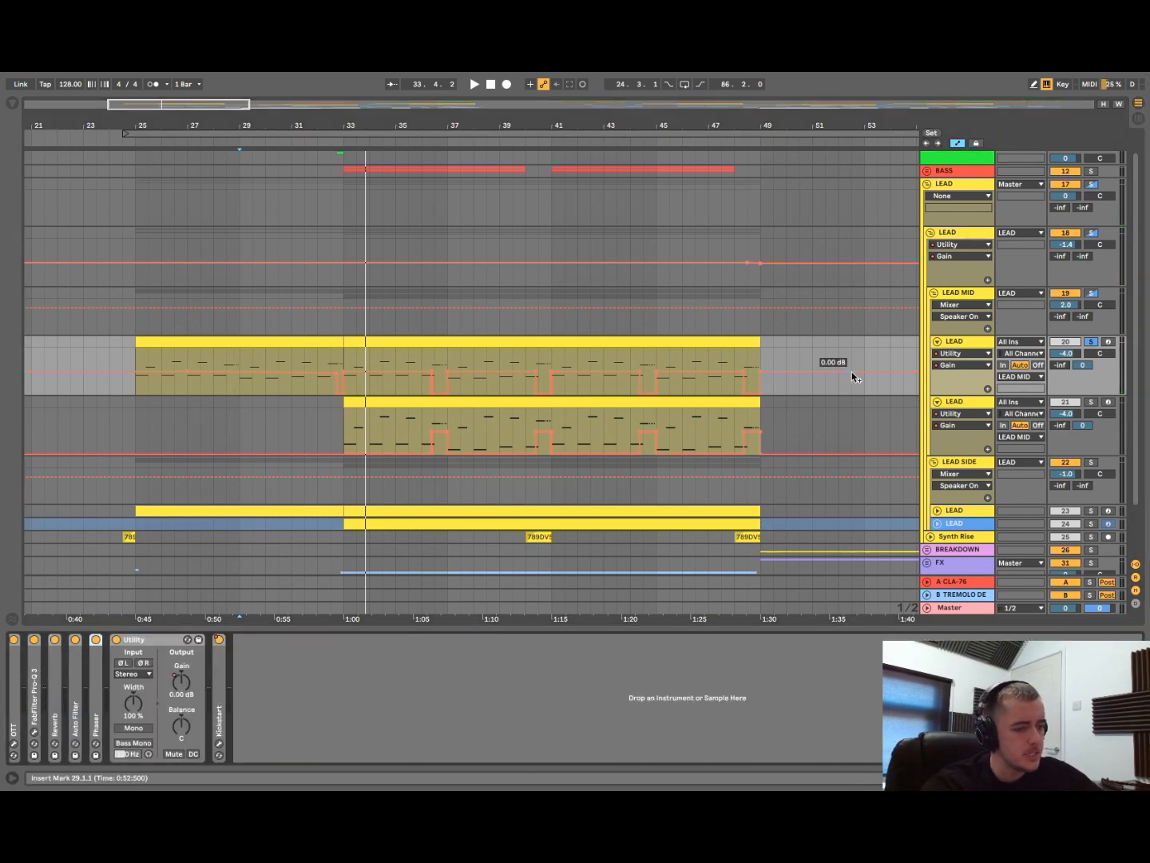
- Select the second LEAD track's clip starting at bar 33 and fold the Utility in its device chain
scroll(853, 379, down, 2)
click(643, 371)
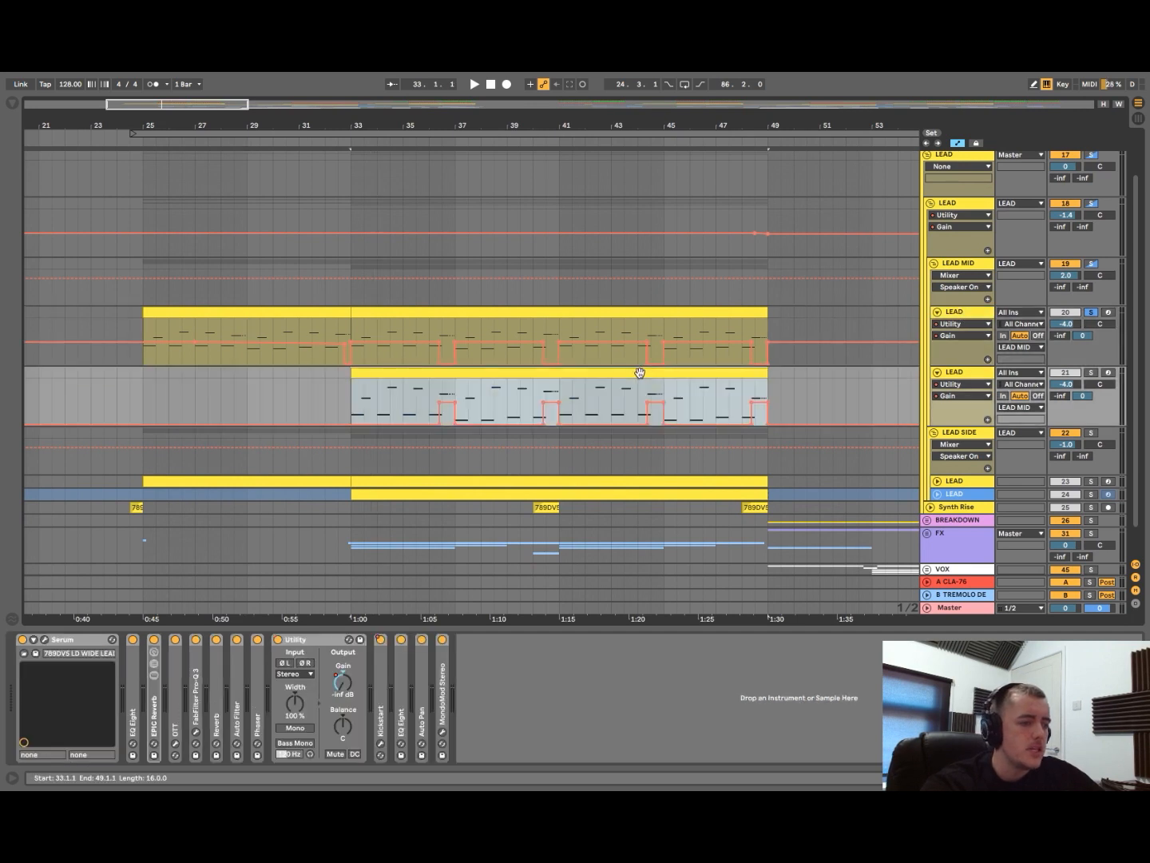
click(306, 639)
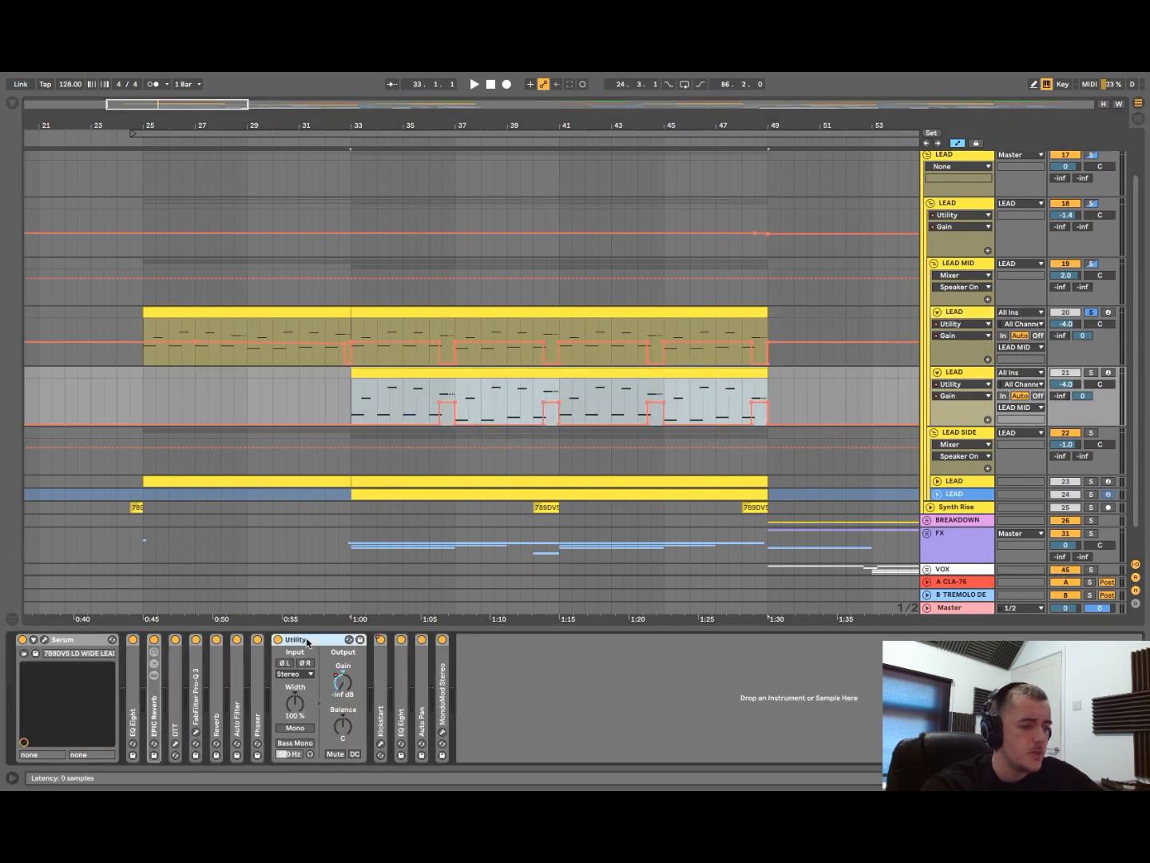
double_click(306, 640)
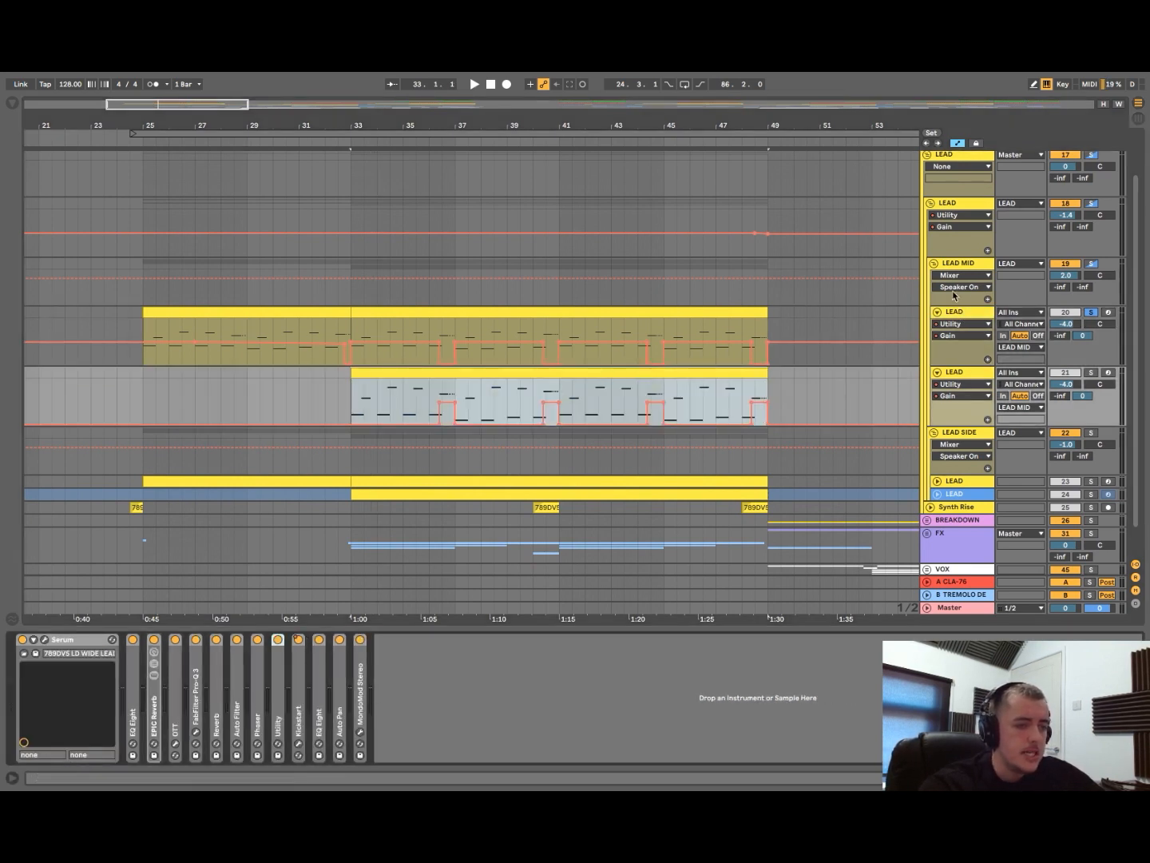
- Solo the LEAD MID group and open the plug-in window of its first FabFilter Pro-Q 3
click(967, 256)
click(1090, 264)
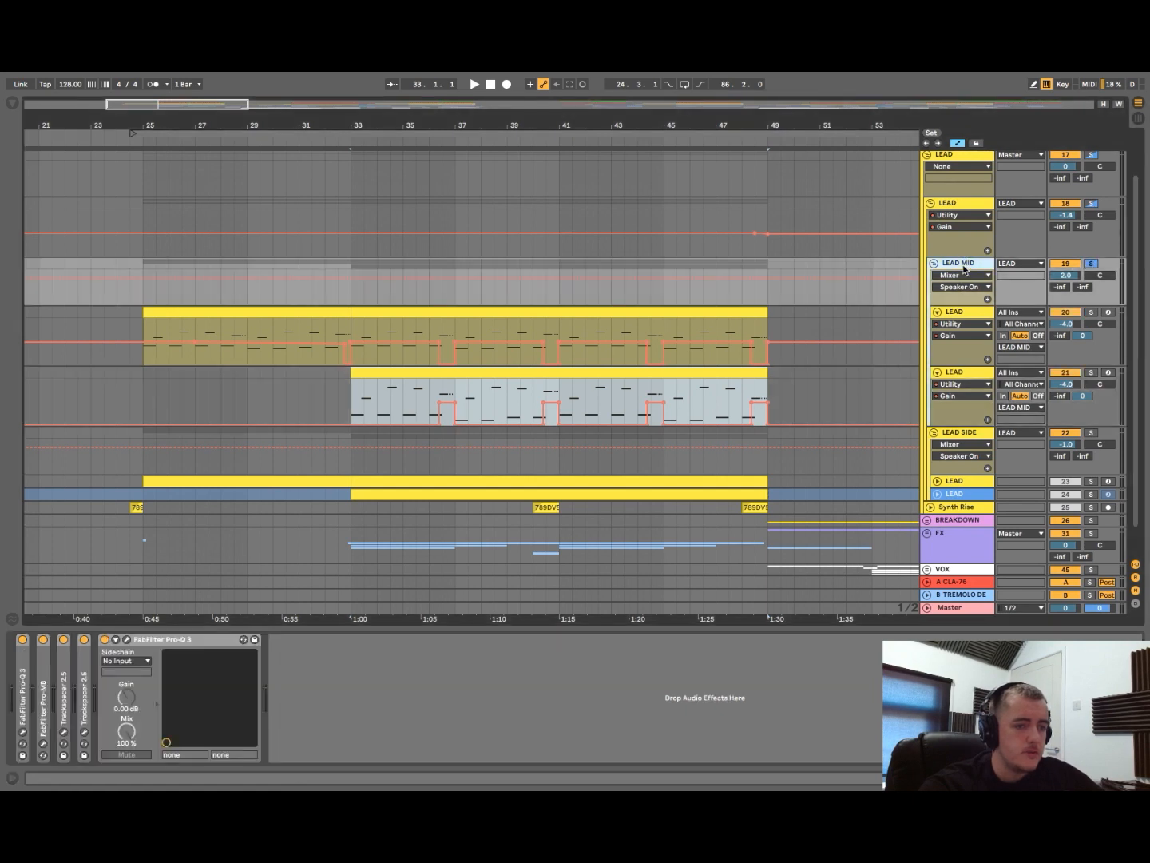
click(23, 730)
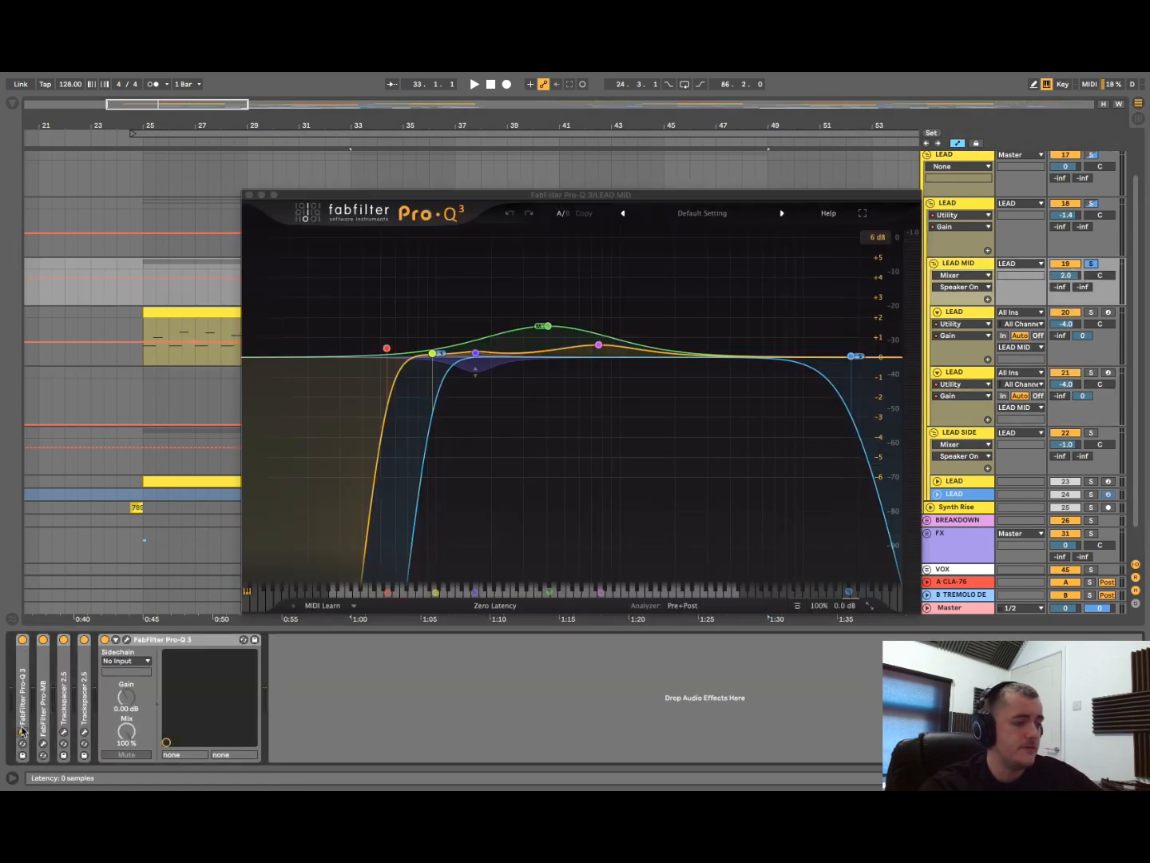
- Audition the Pro-Q 3's 18121 Hz high-cut band in isolation while playing from 33.1.1, and close the plug-in window
mouse_move(861, 356)
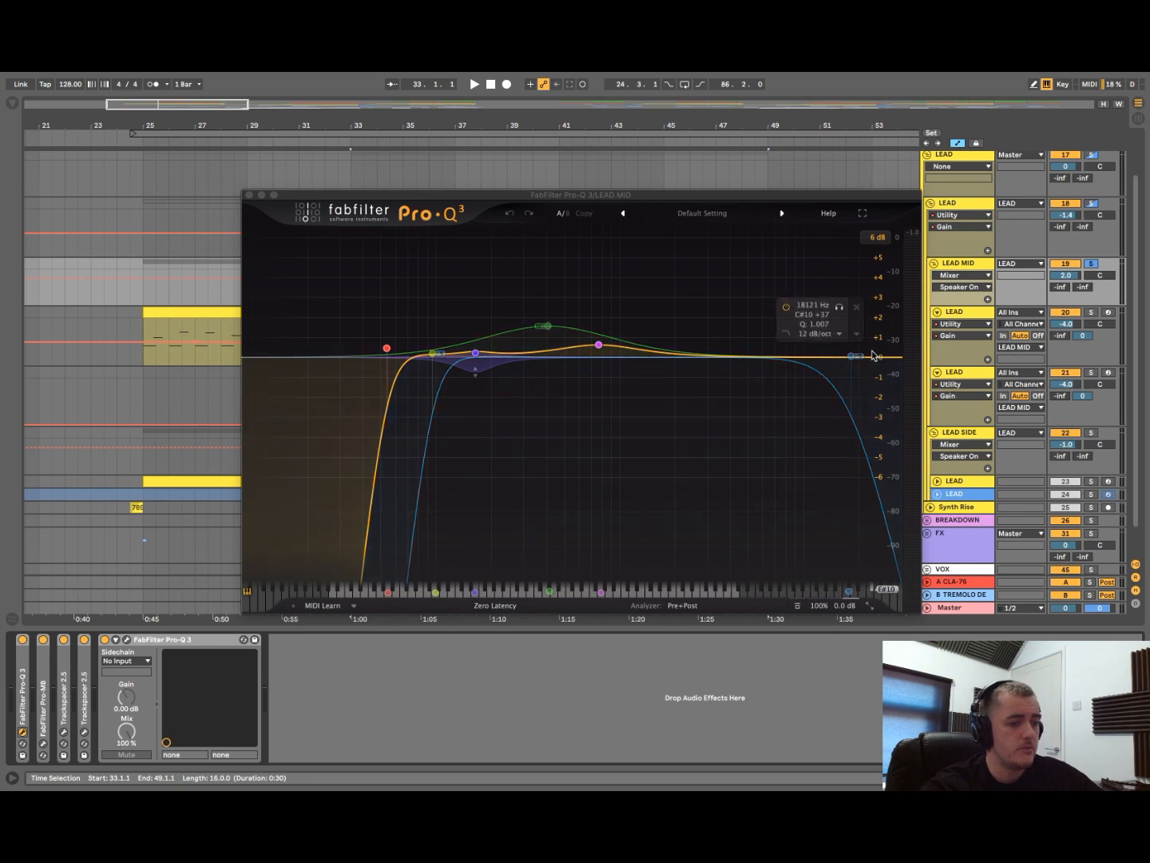
click(839, 311)
key(space)
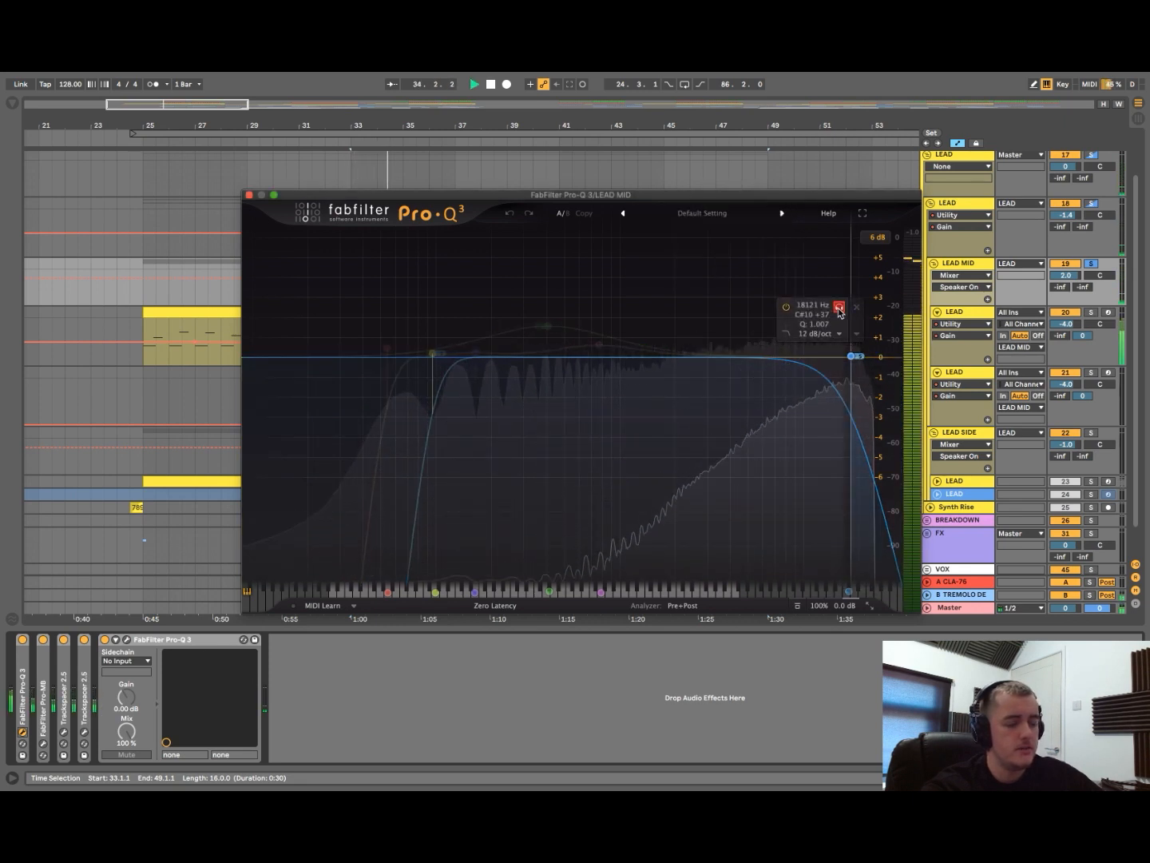
key(space)
click(840, 306)
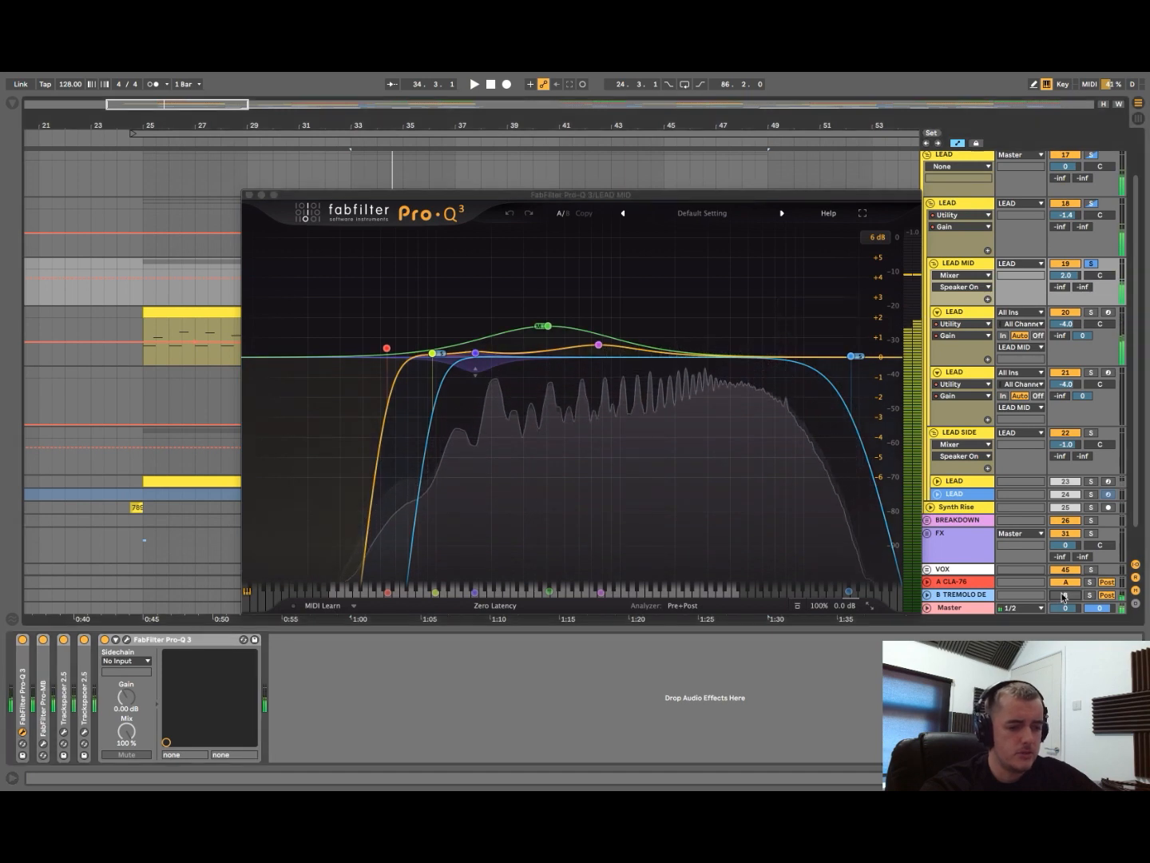
click(839, 308)
click(839, 307)
key(space)
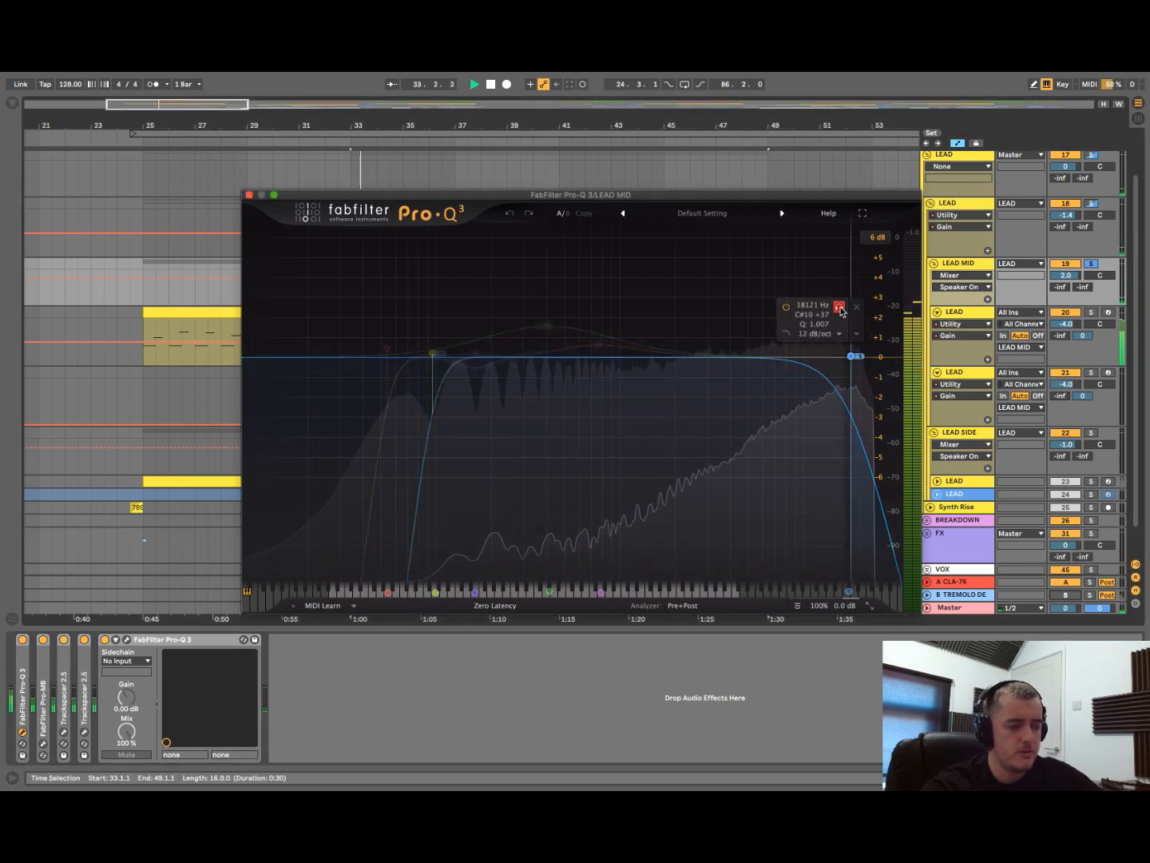
key(space)
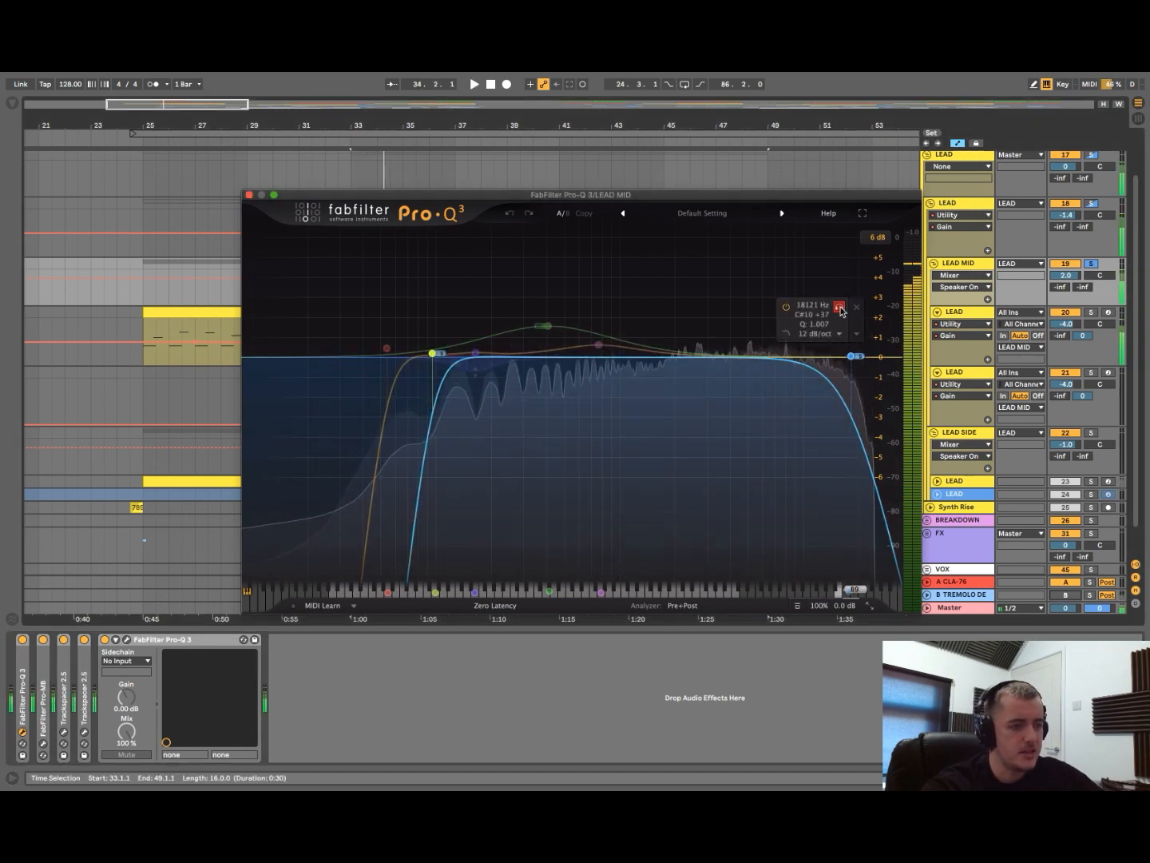
click(248, 194)
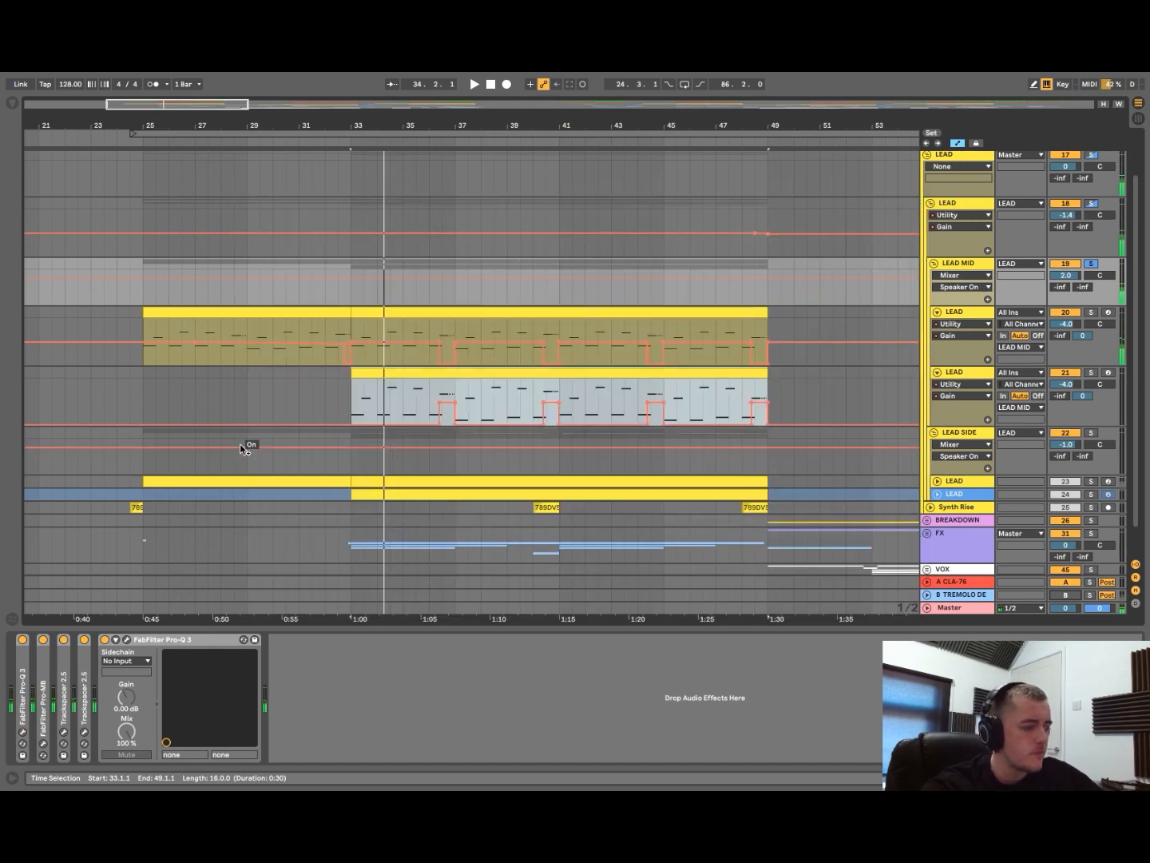
- Examine the LEAD MID group's FabFilter Pro-MB bands, playing the lead to watch them react, and close the plug-in window
click(43, 743)
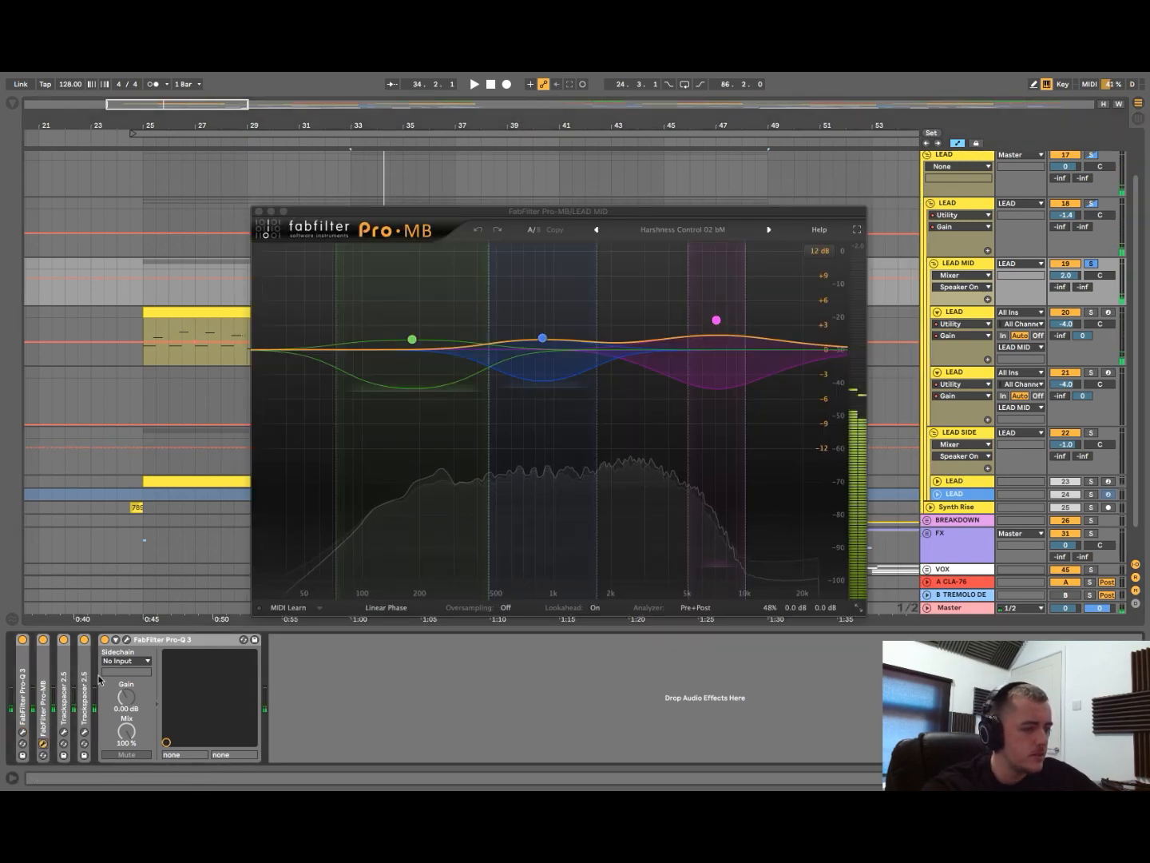
key(space)
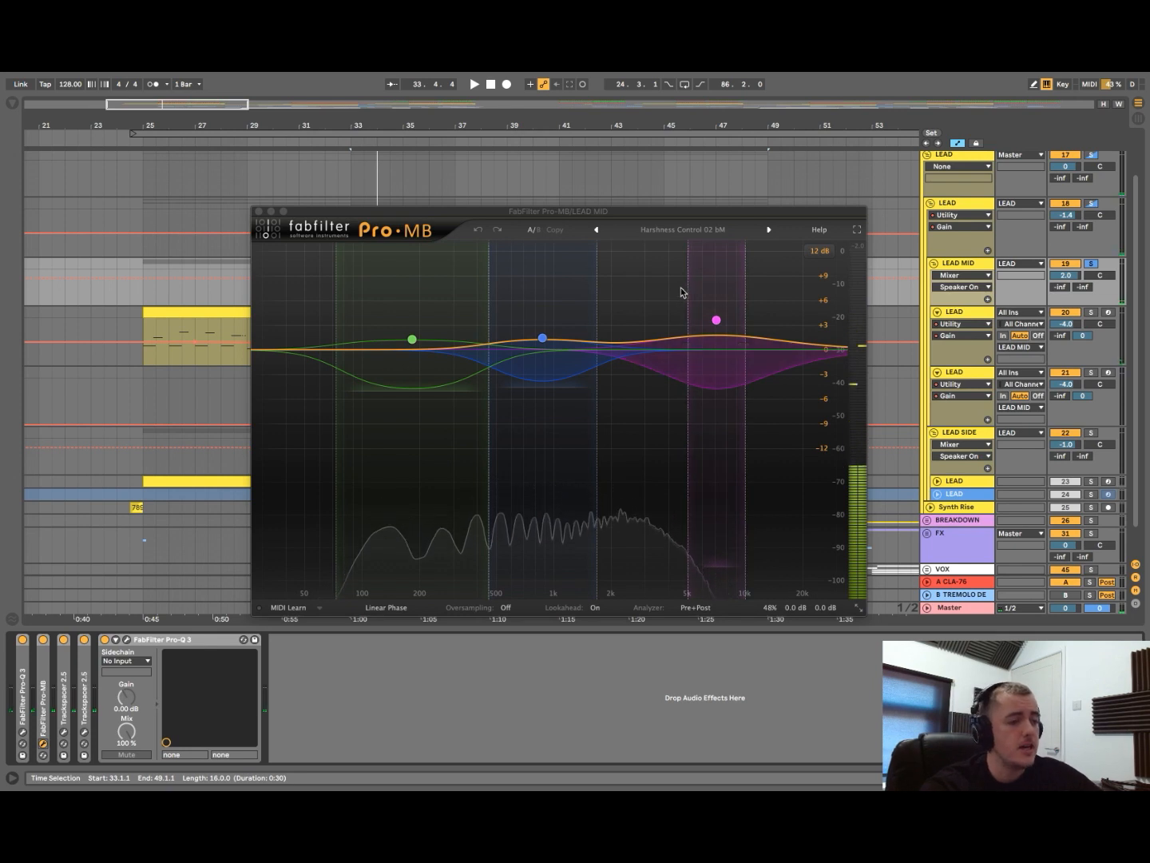
click(44, 745)
- Unfold LEAD MID's first Trackspacer 2.5, then expand the DRUMS group and its Hat track, the sidechain source
double_click(65, 715)
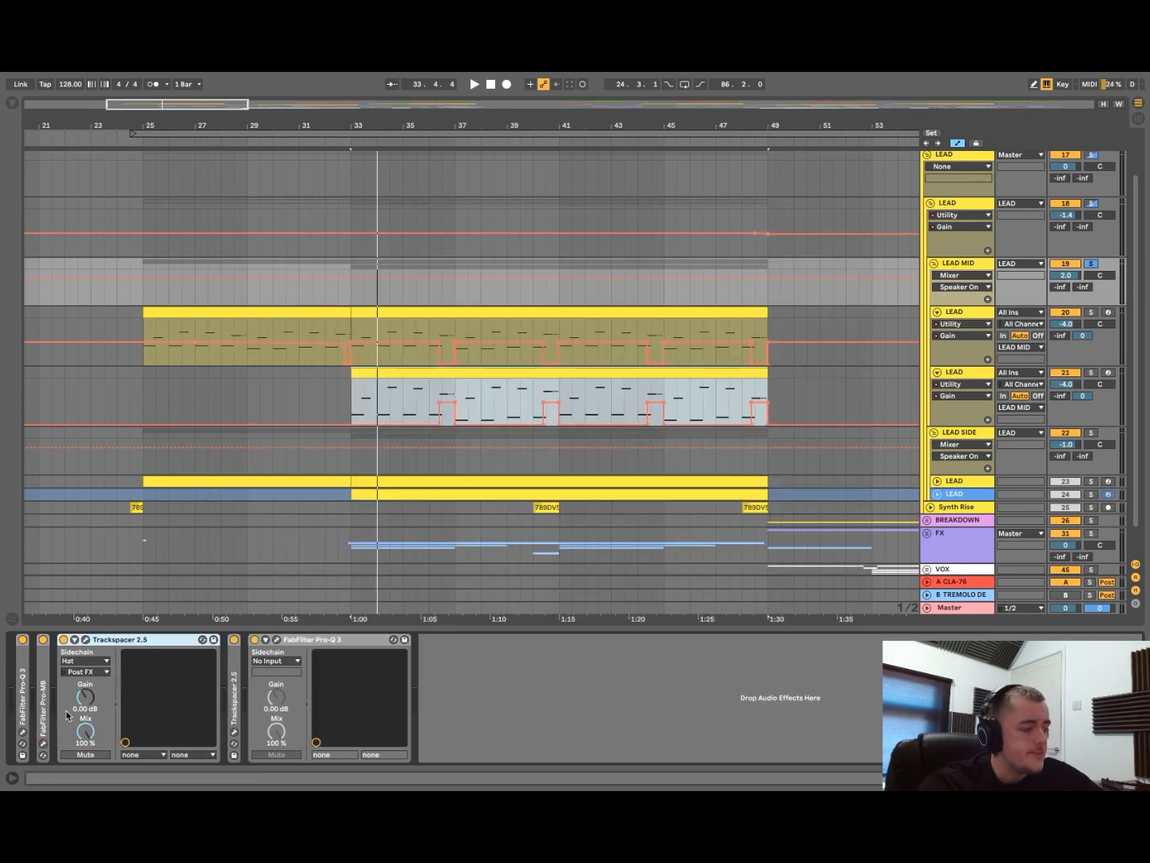
scroll(362, 421, up, 3)
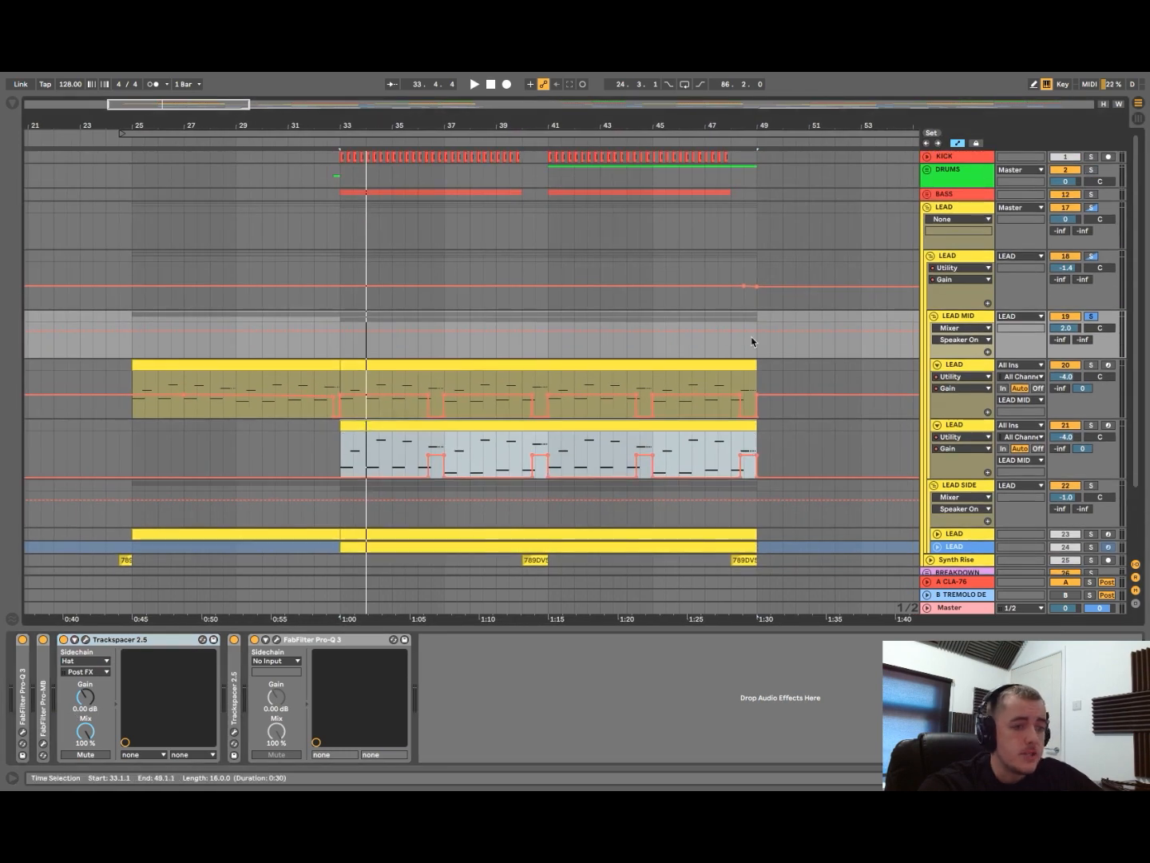
click(926, 169)
scroll(629, 283, down, 3)
scroll(629, 284, right, 2)
scroll(631, 284, up, 2)
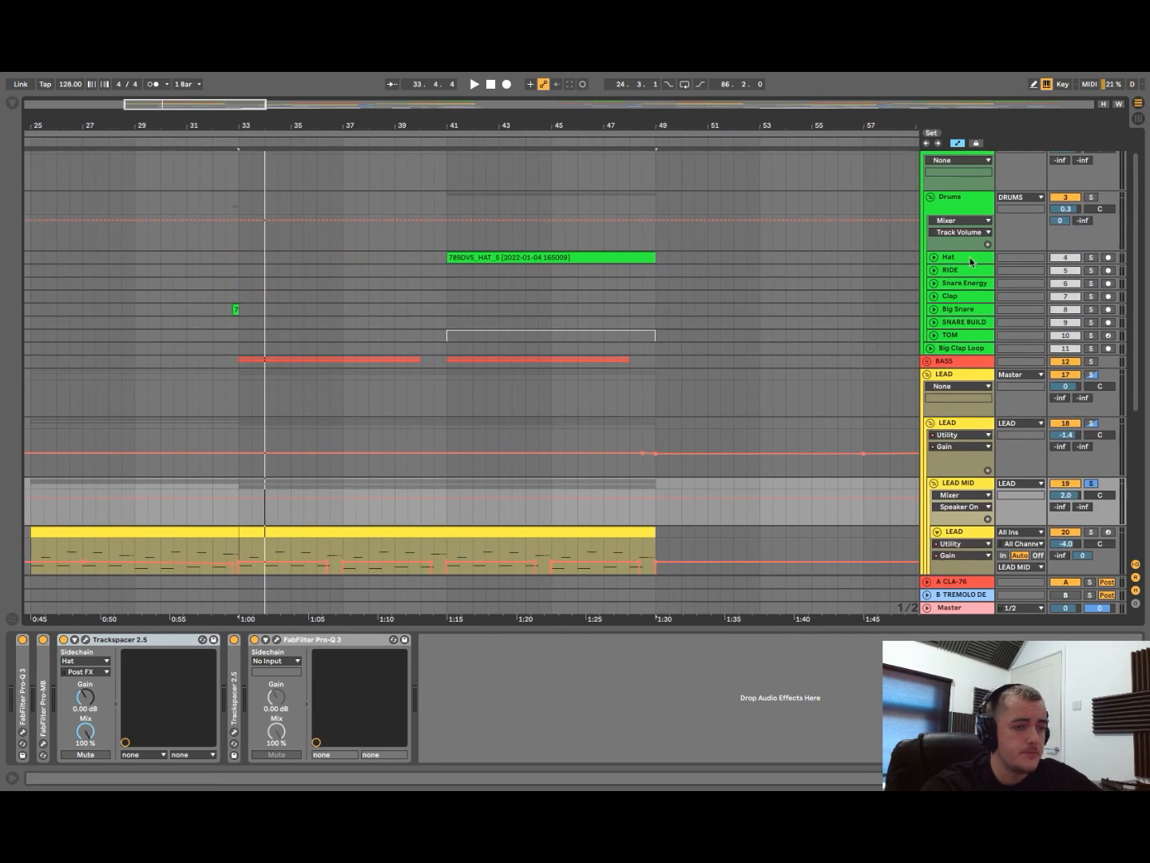
click(933, 257)
- Solo the Hat track and play it from 41.1.1 to hear the sidechain signal
scroll(513, 351, down, 5)
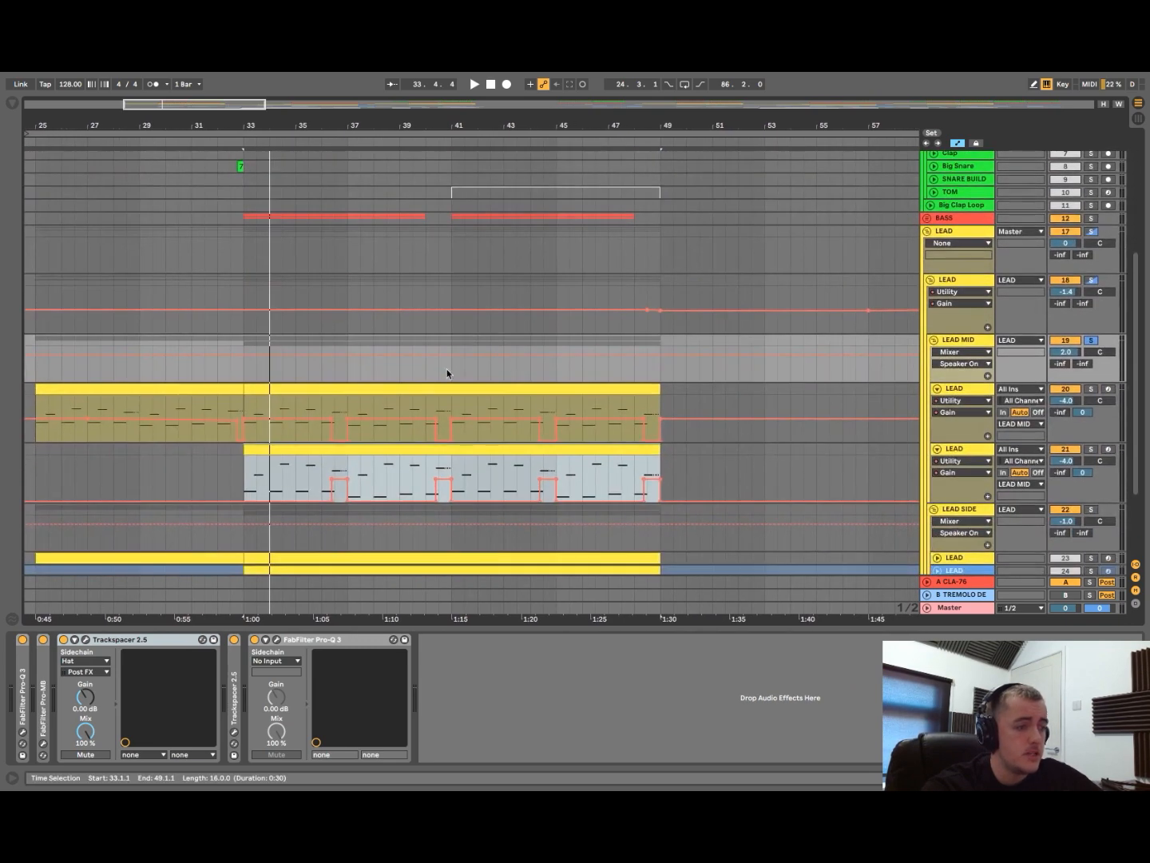
click(449, 377)
scroll(512, 368, up, 5)
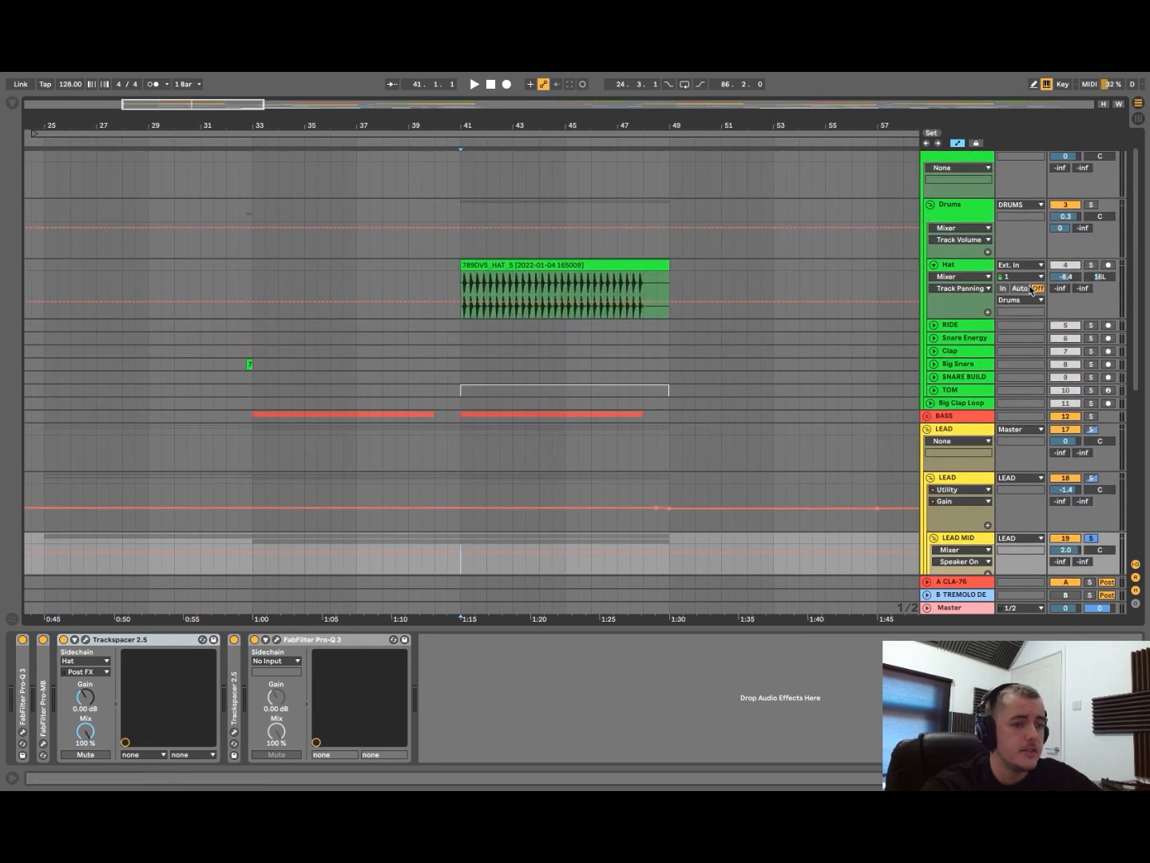
click(1093, 264)
key(space)
scroll(573, 414, down, 4)
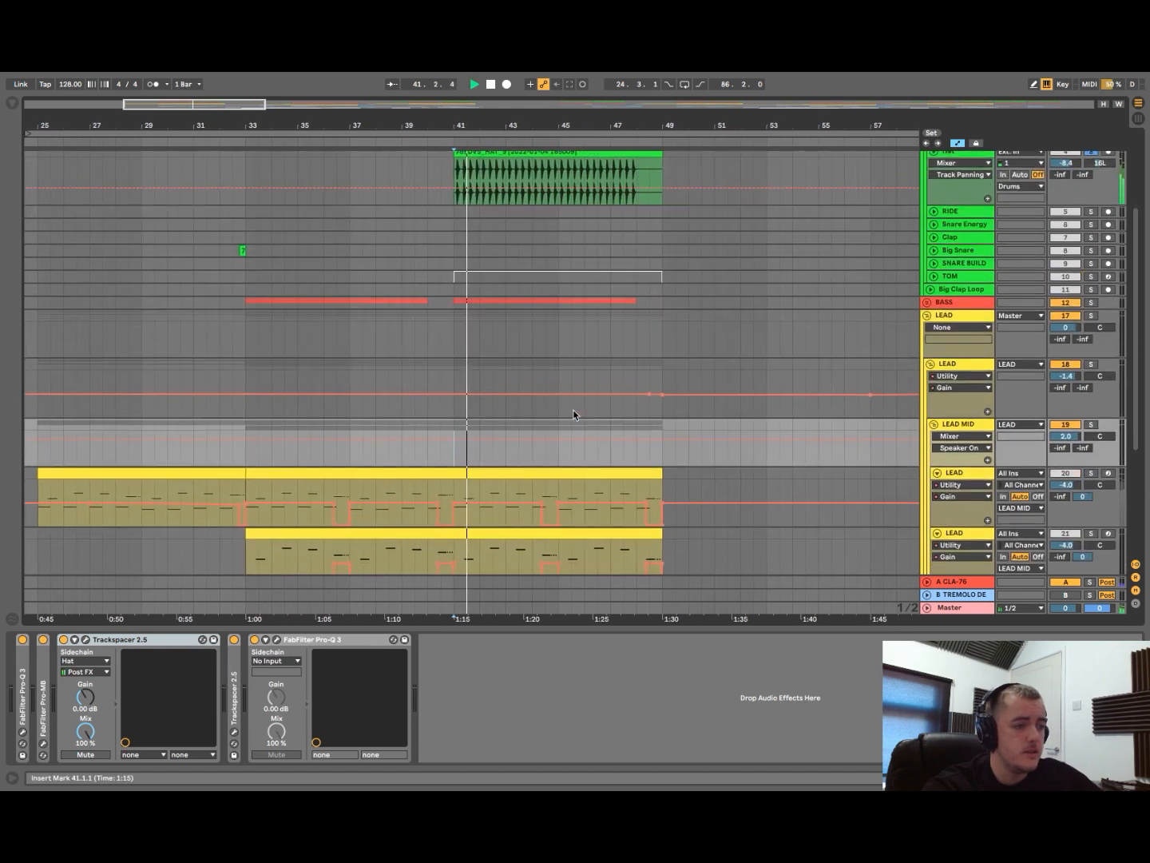
key(space)
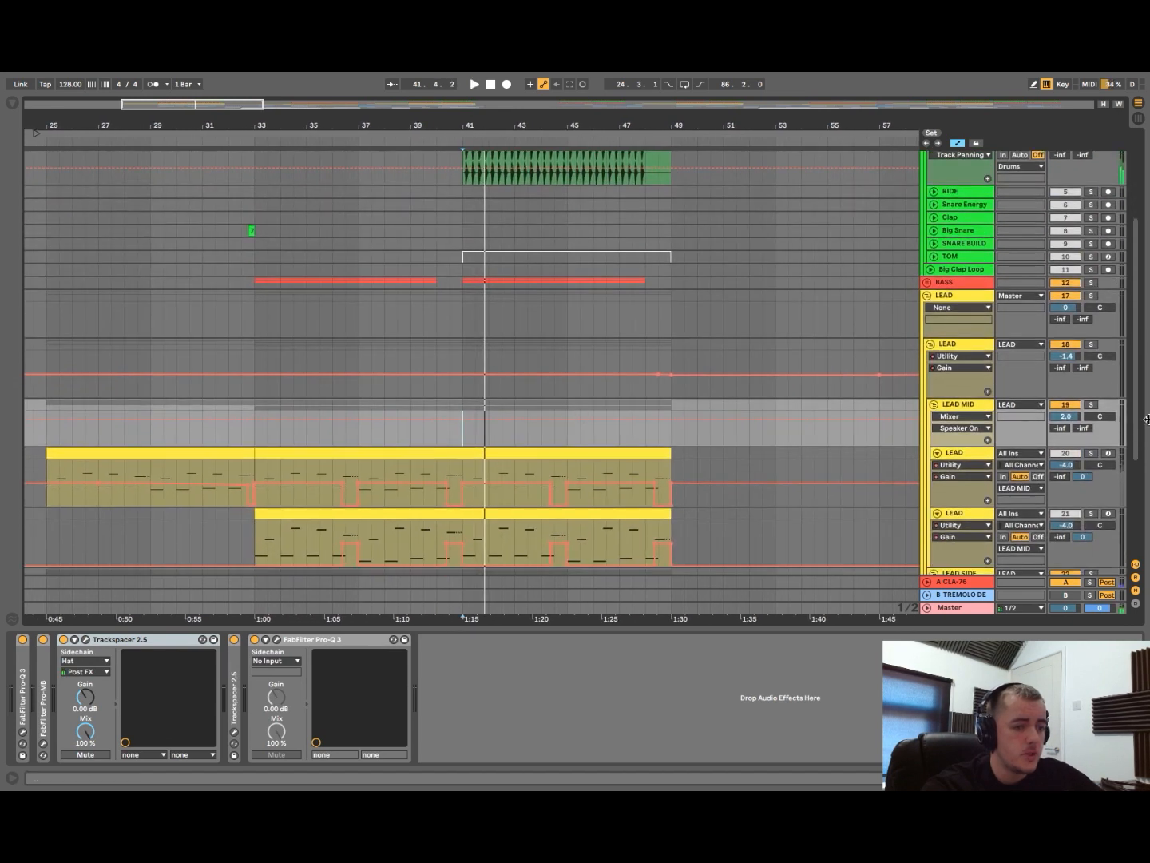
- Solo LEAD MID, open its Hat-sidechained Trackspacer 2.5 and play from 41.1.1 to watch the ducking, then close the window
click(1091, 405)
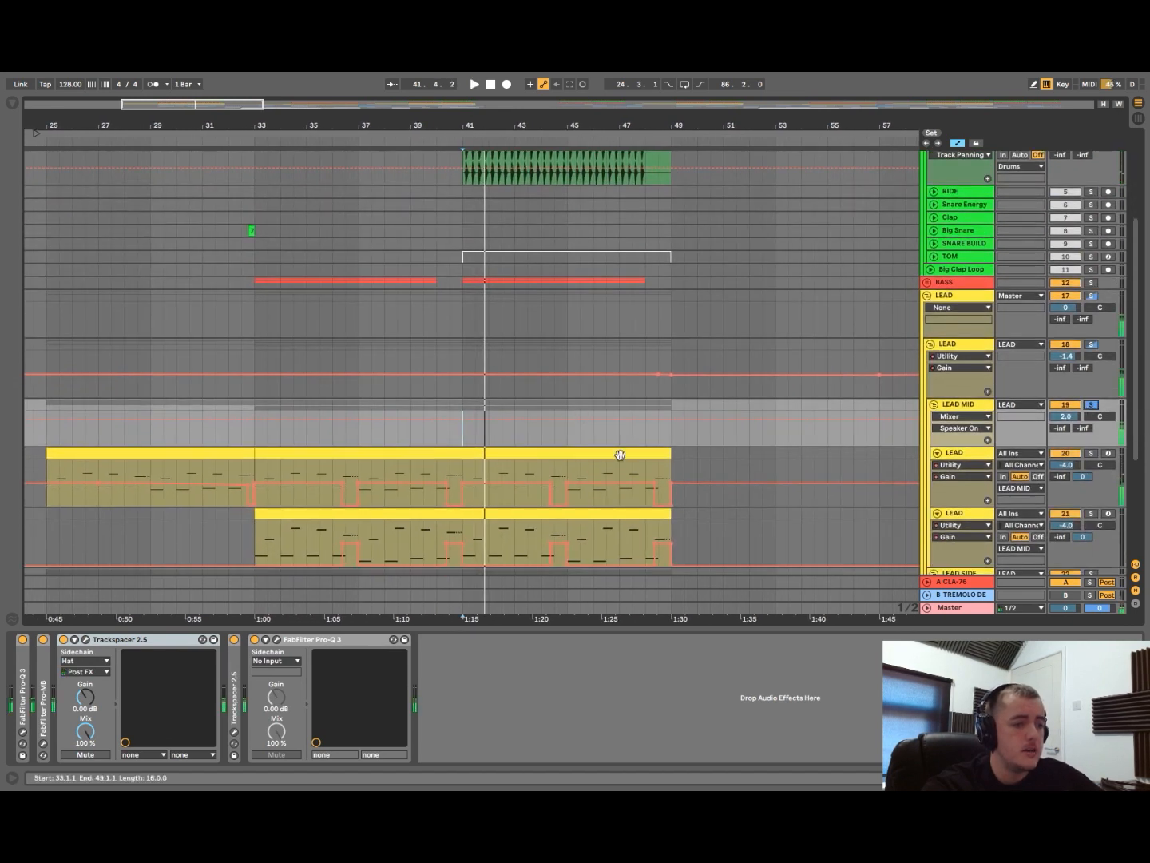
click(84, 640)
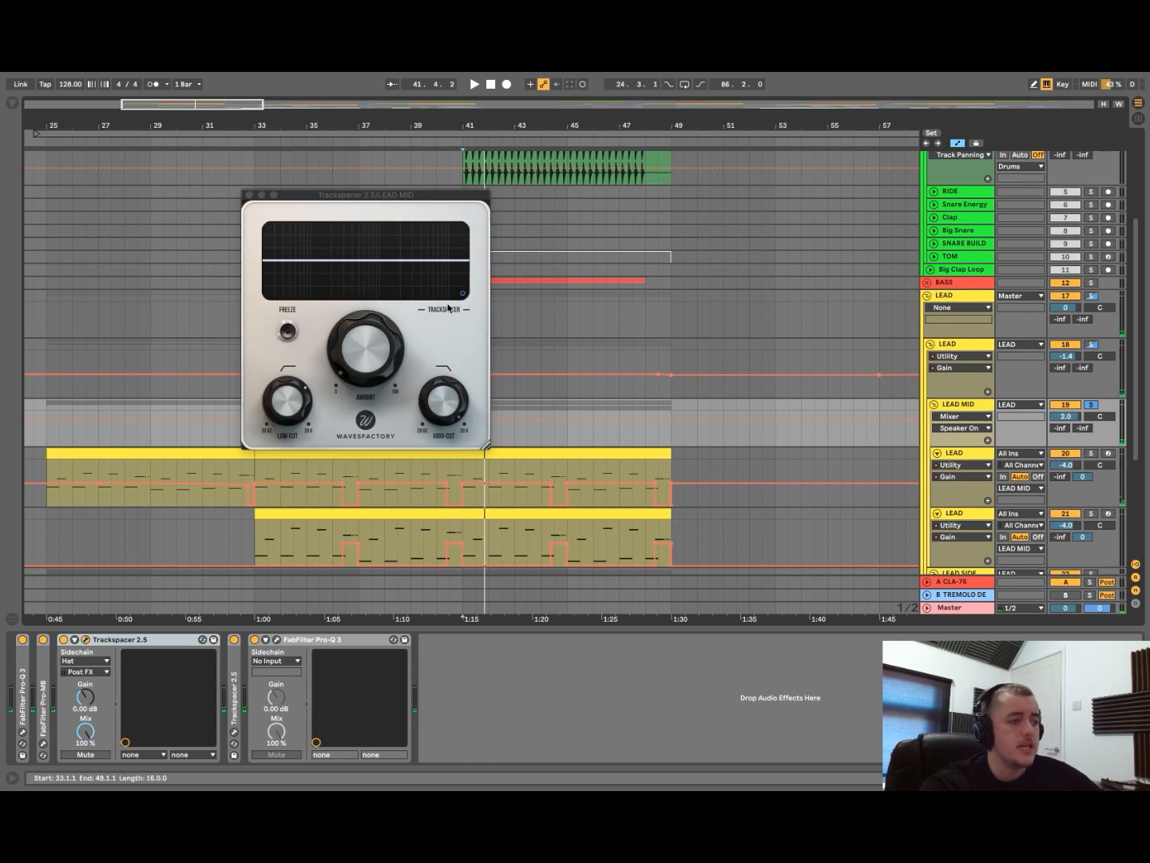
key(space)
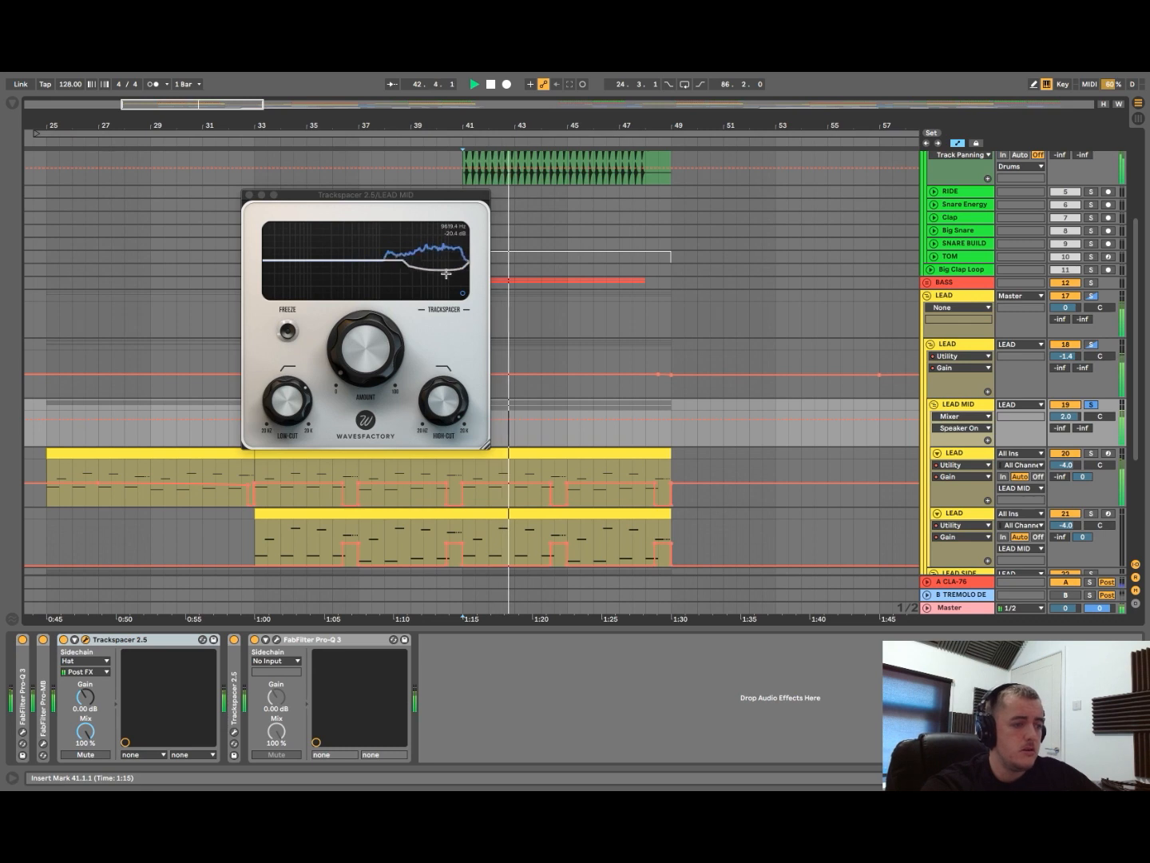
key(space)
click(249, 194)
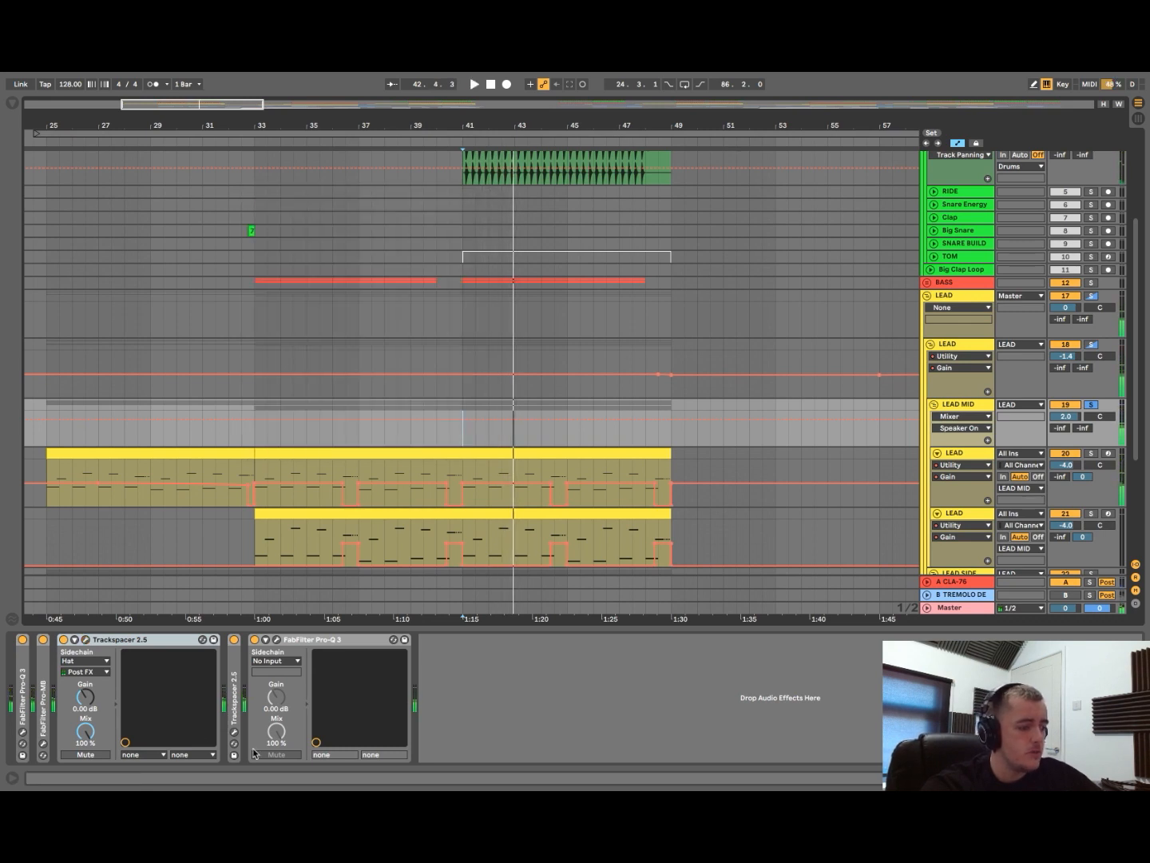
- Fold LEAD MID's first Trackspacer 2.5, examine the second one's plug-in window and sidechain input, and fold that device too
double_click(105, 640)
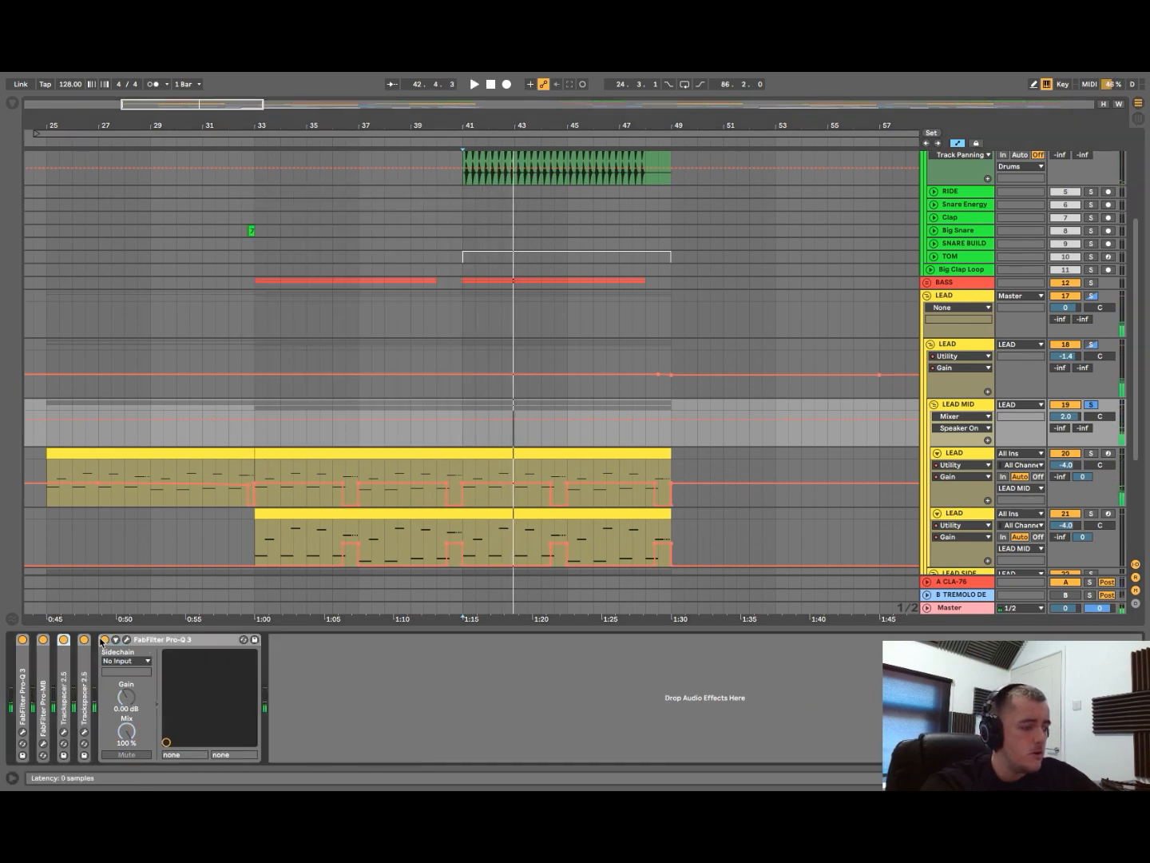
click(85, 731)
double_click(85, 704)
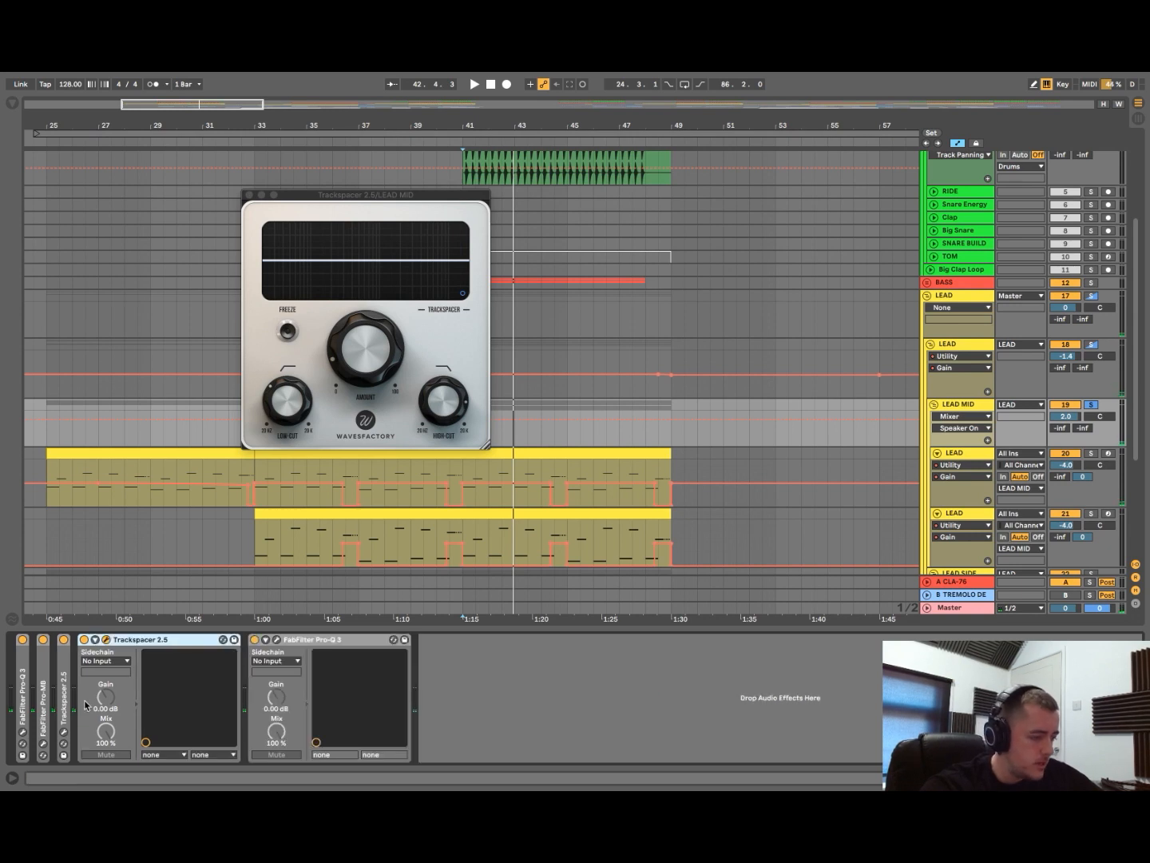
double_click(139, 643)
- Examine the last FabFilter Pro-Q 3 on LEAD MID in its plug-in window, then close the window and fold the device
click(127, 640)
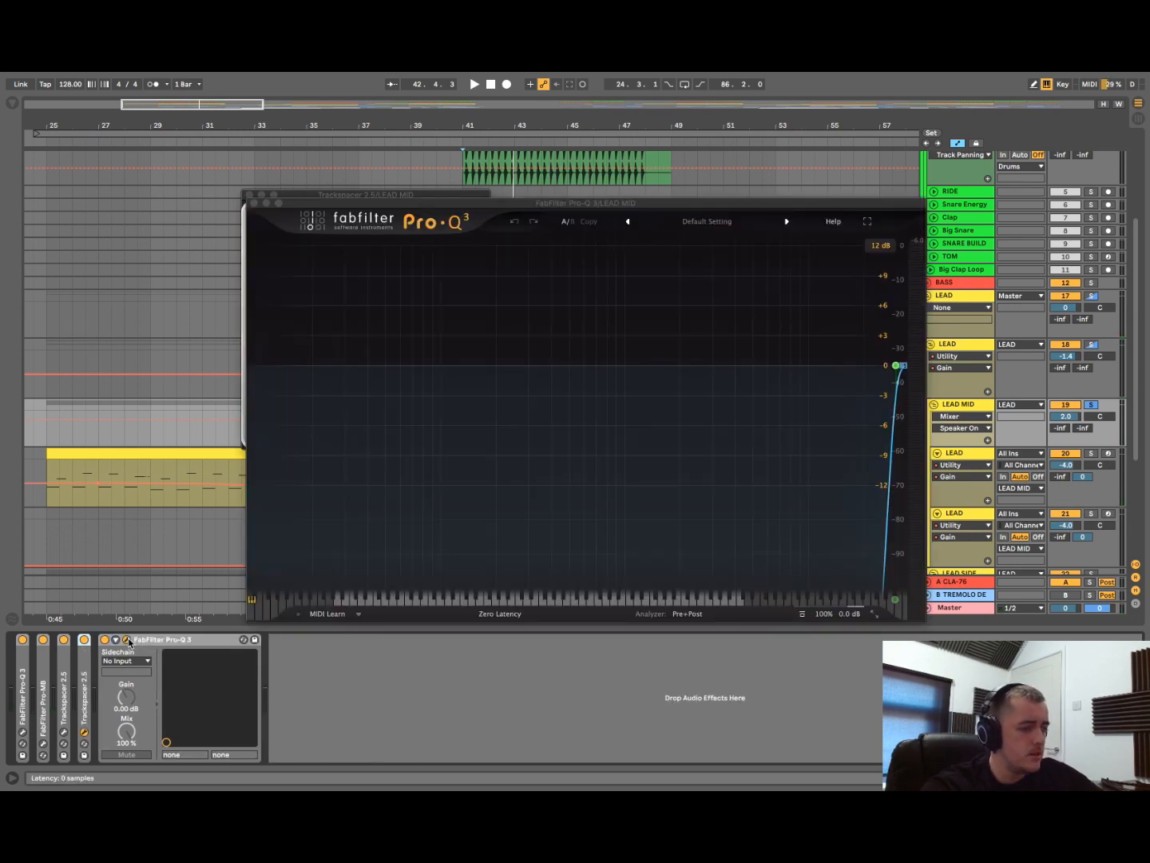
click(128, 639)
double_click(147, 637)
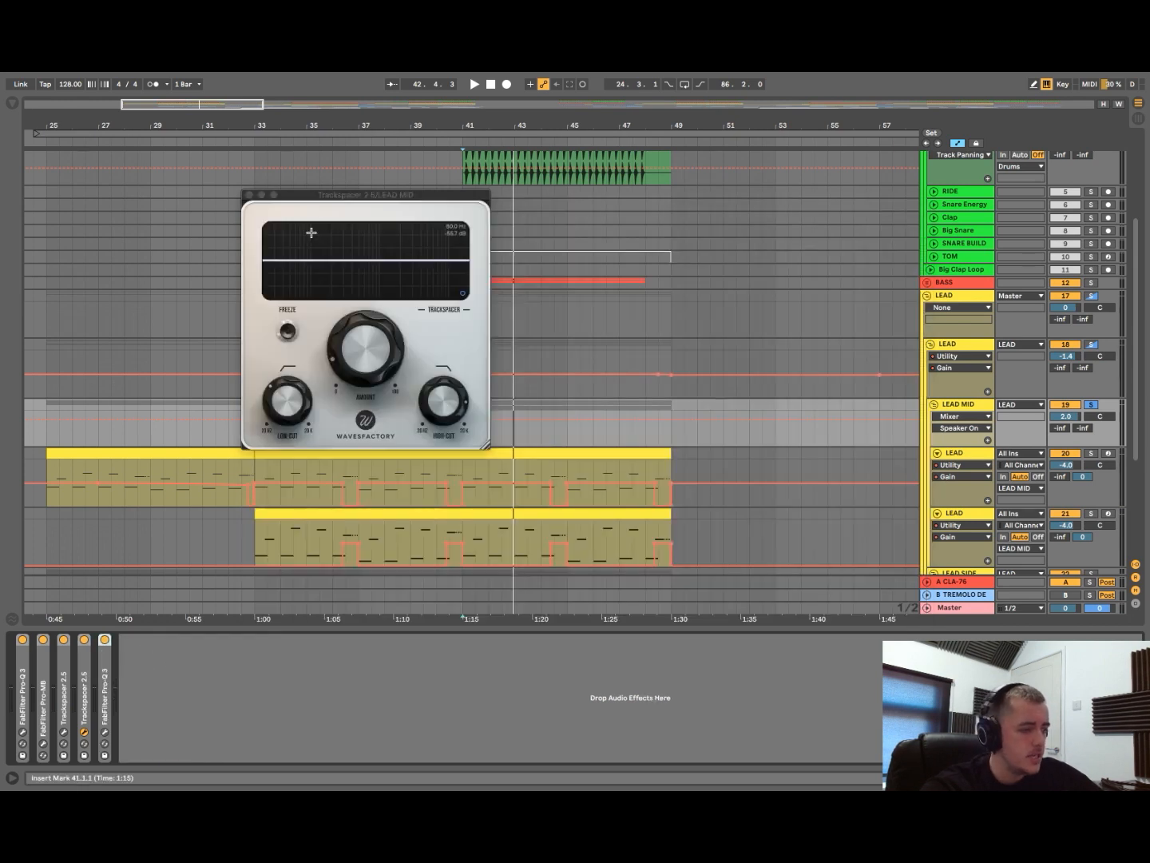
- Close the second Trackspacer 2.5's window and briefly reopen the first one's to review its settings
click(249, 196)
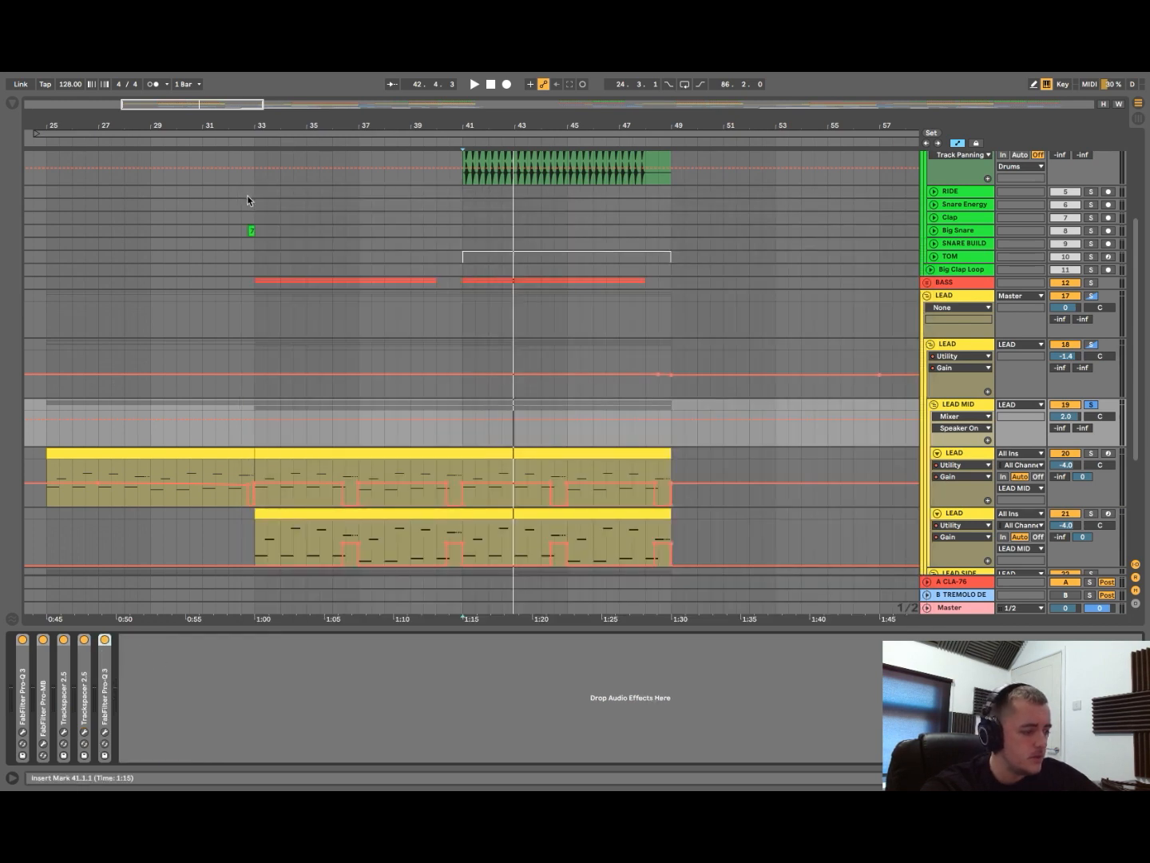
click(64, 731)
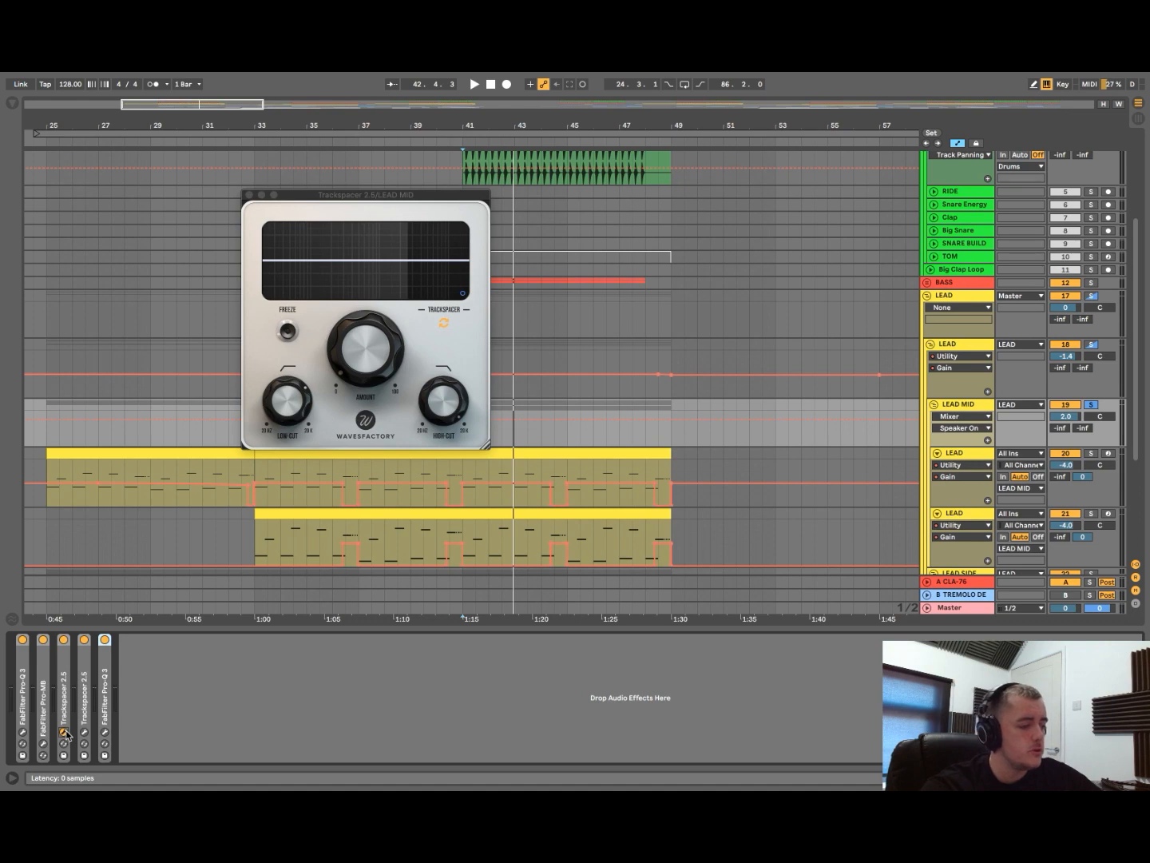
click(64, 732)
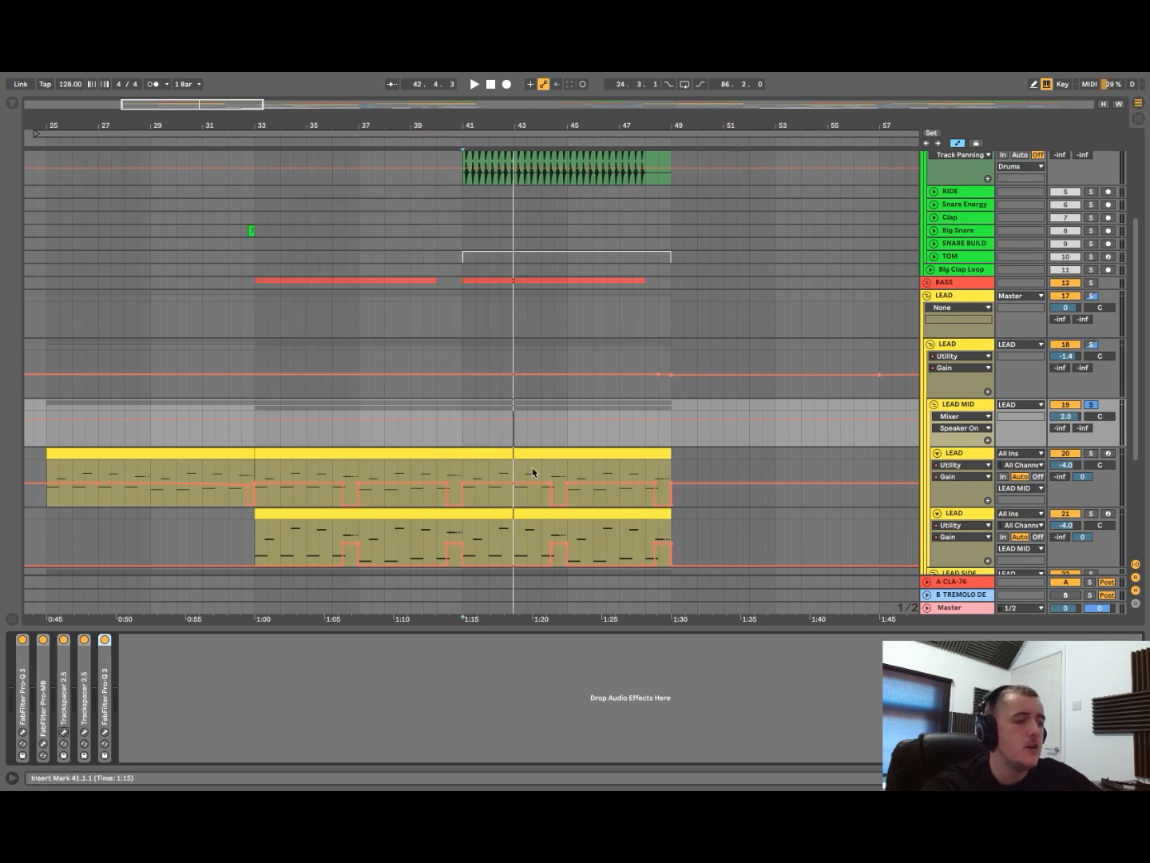
- Solo the LEAD group that contains LEAD MID and LEAD SIDE, showing its devices, and play it from 41.1.1
scroll(539, 476, down, 2)
click(977, 261)
click(972, 271)
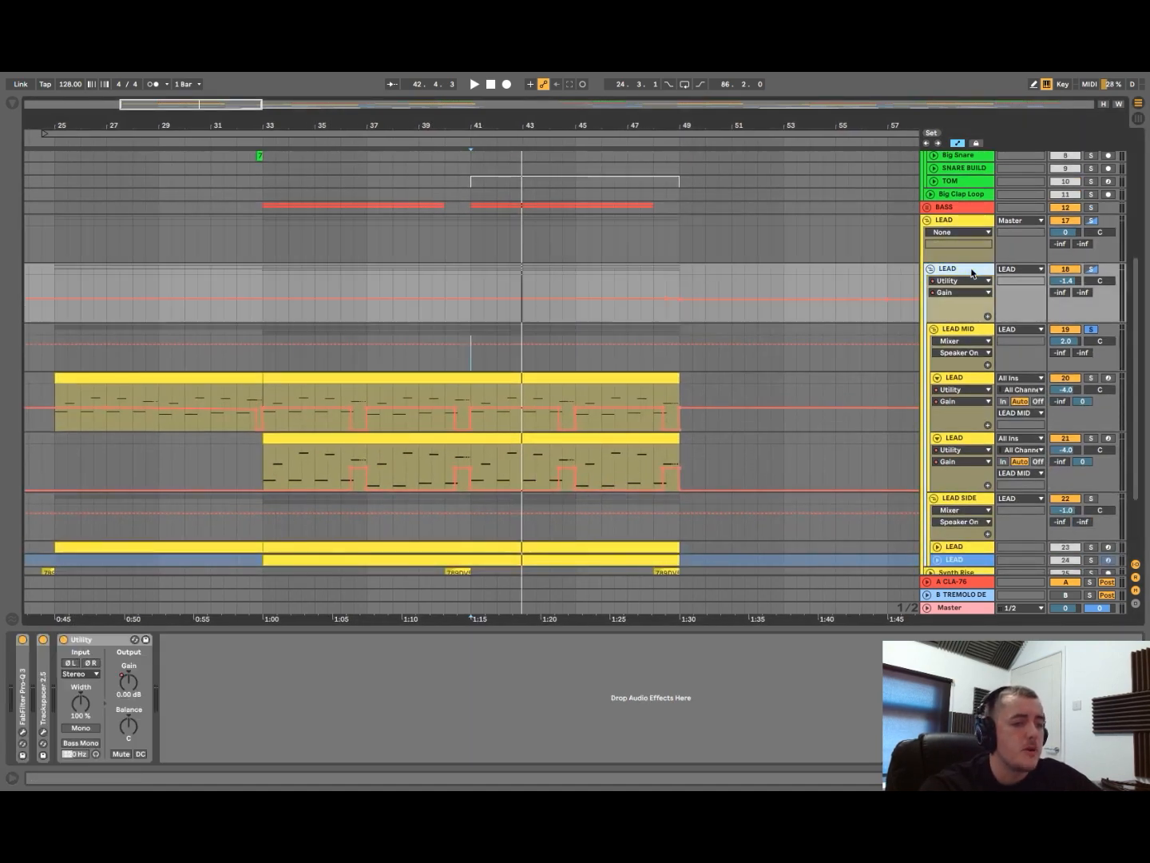
click(1092, 271)
key(space)
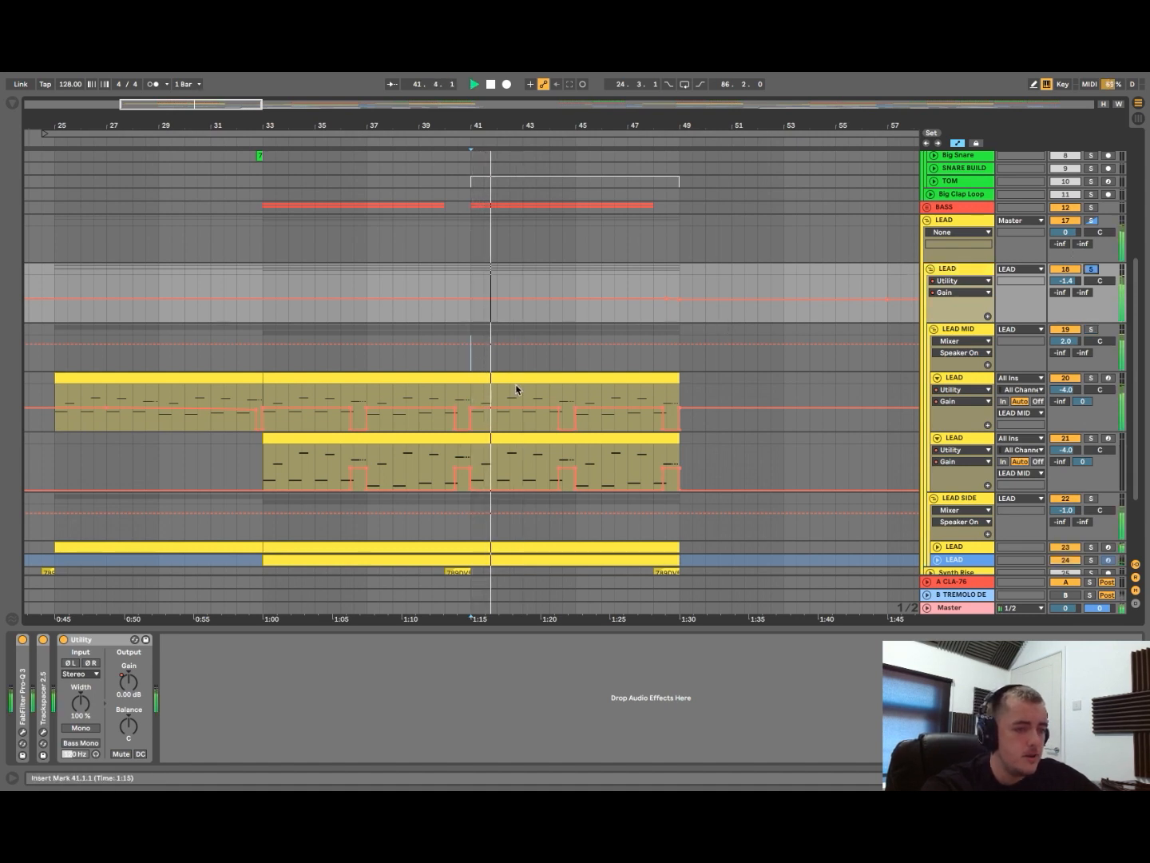
- Fold the two LEAD tracks inside the LEAD MID group
scroll(877, 372, down, 3)
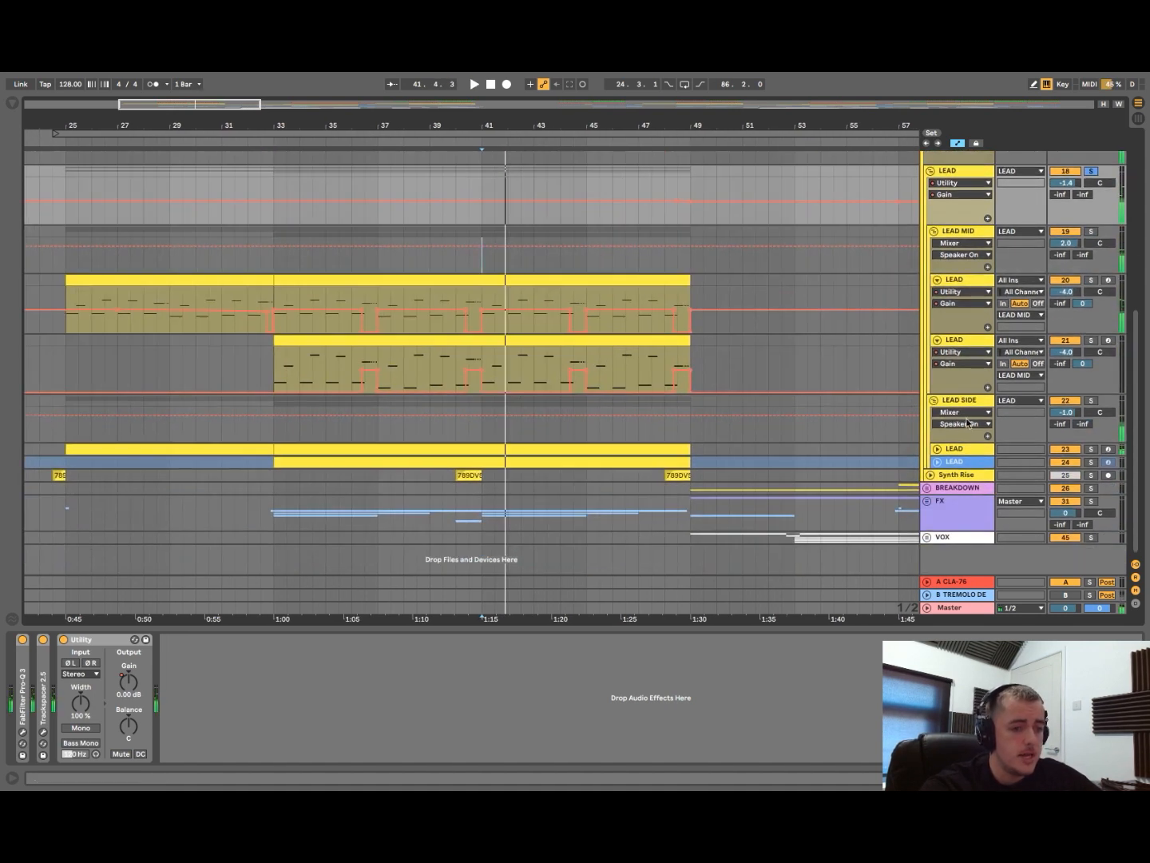
scroll(799, 392, up, 1)
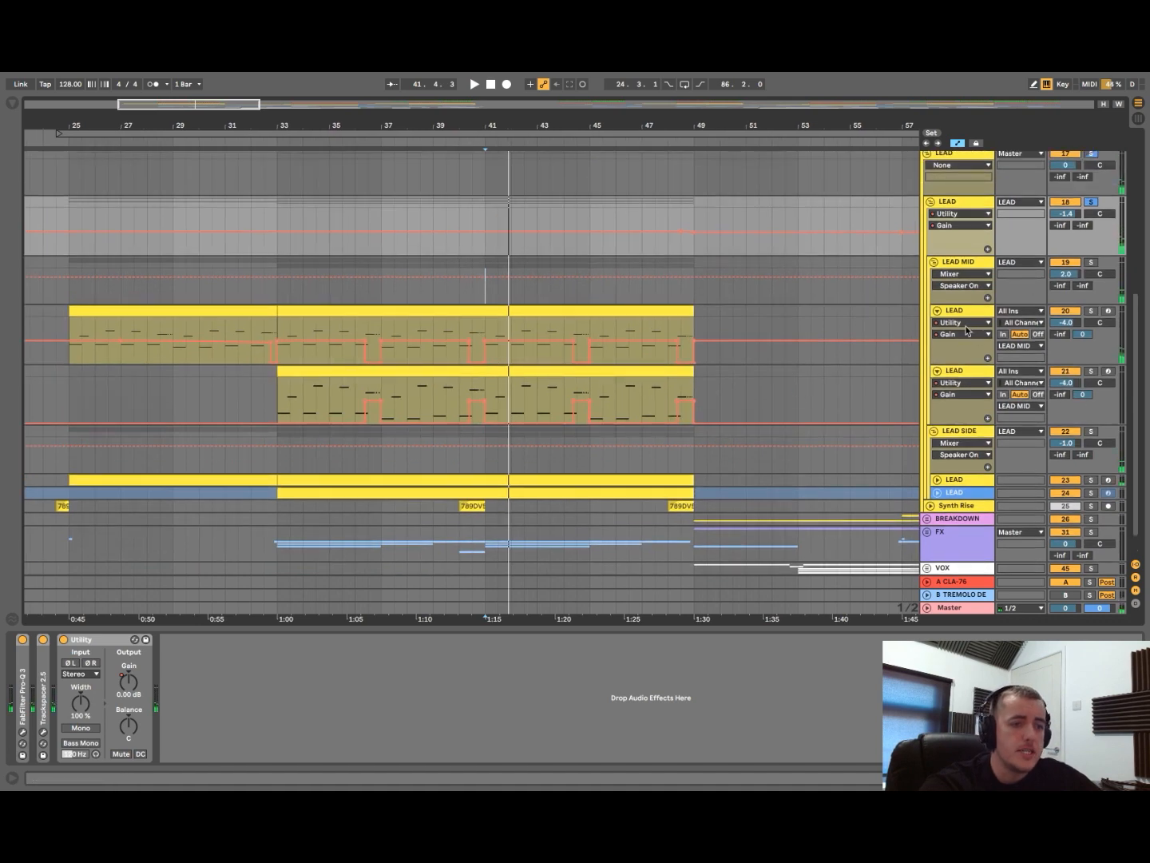
click(937, 310)
click(938, 323)
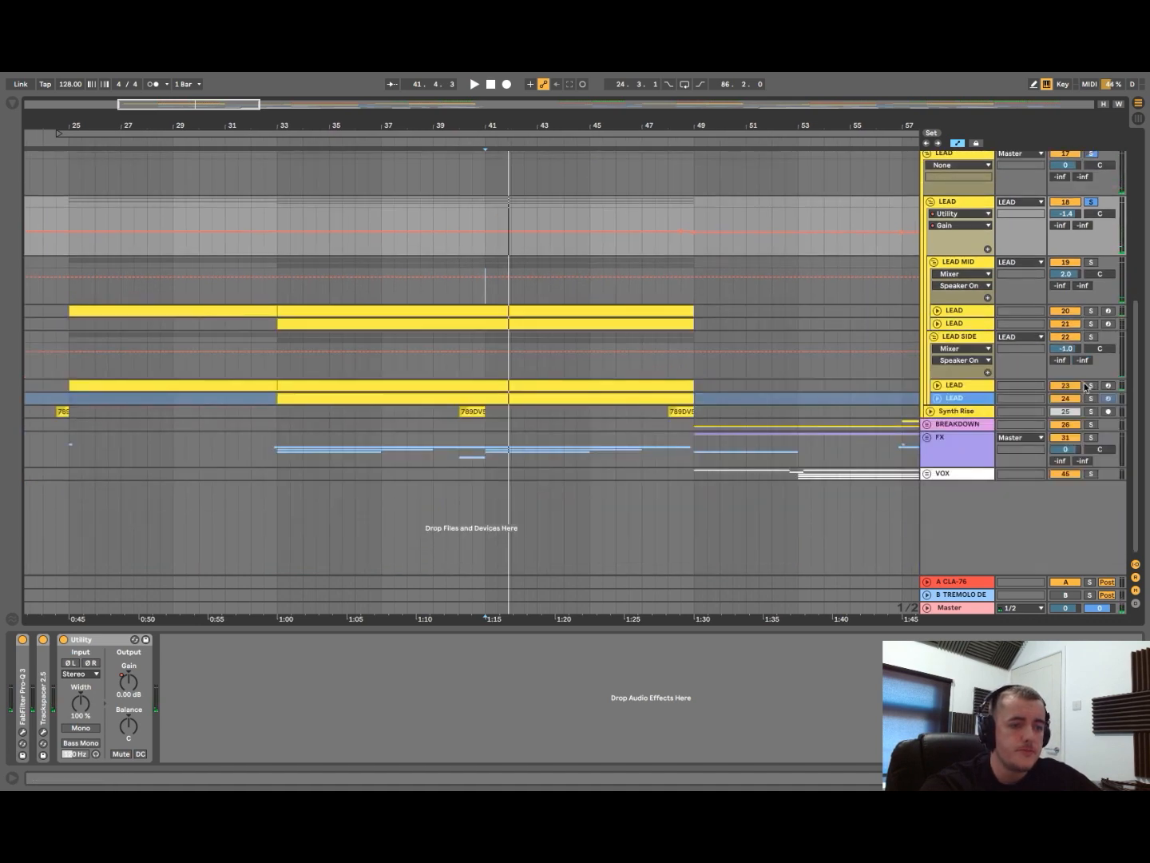
- Try a track volume of 2.0 dB on LEAD SIDE during playback, undo the change, and play the leads again
click(971, 341)
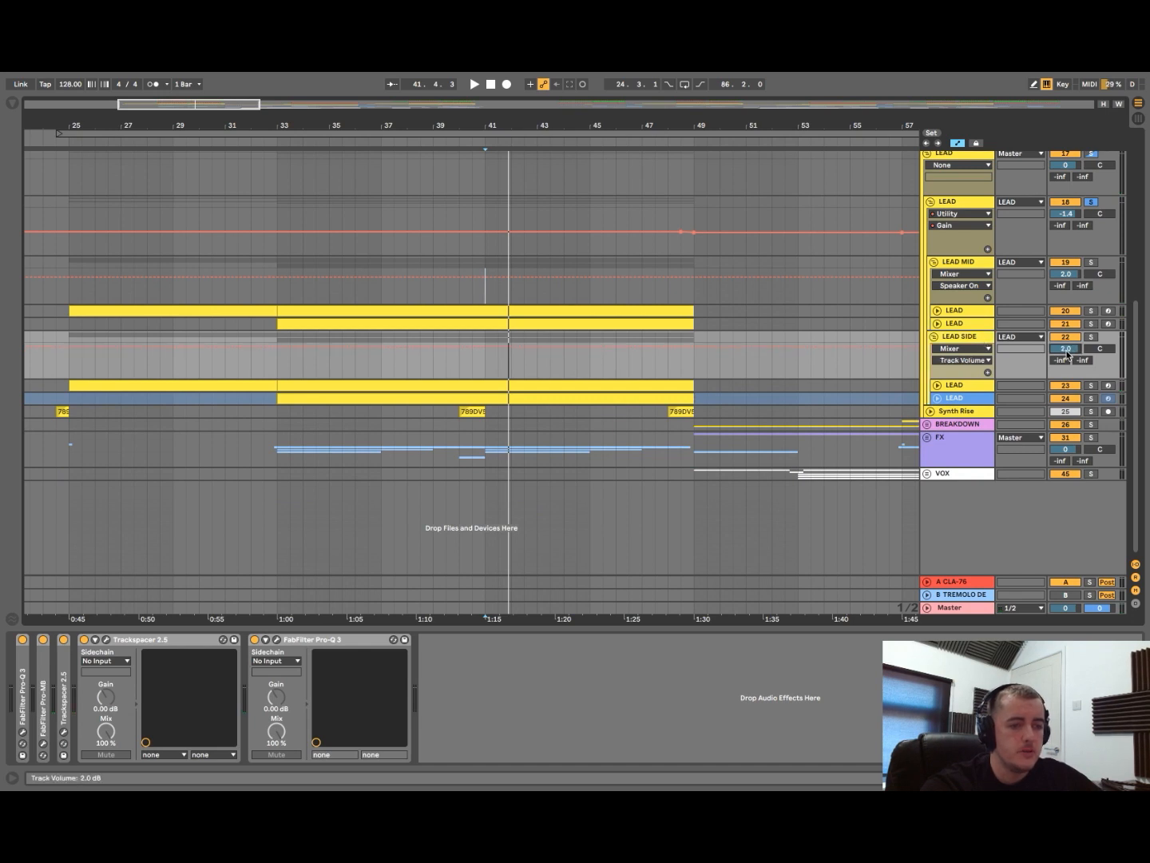
key(space)
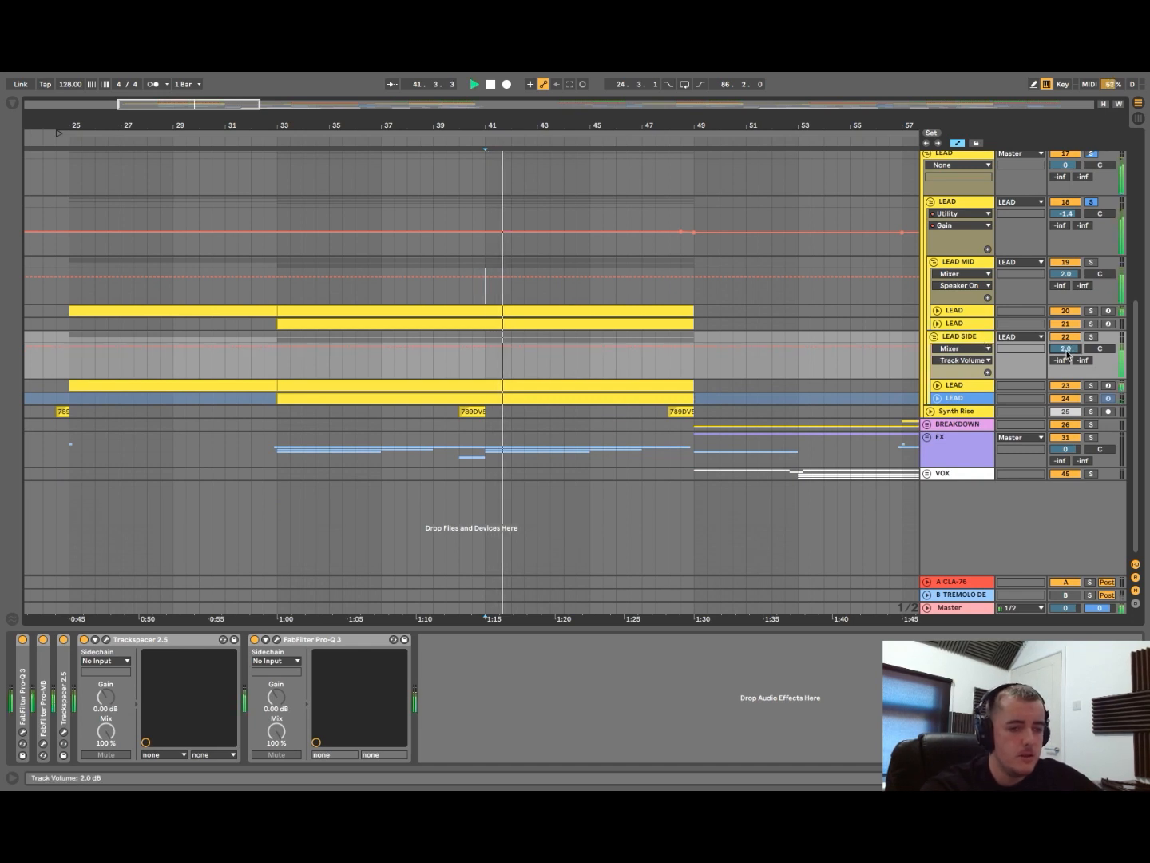
key(space)
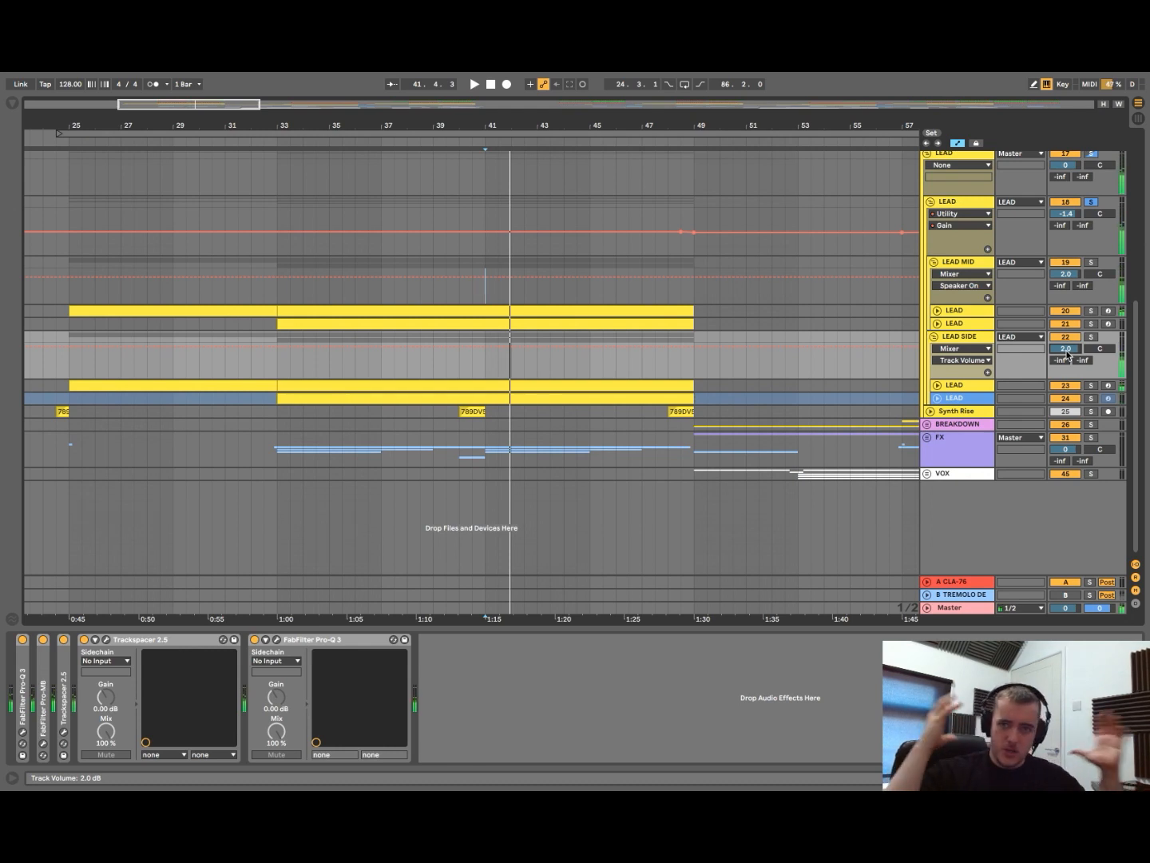
key(super+z)
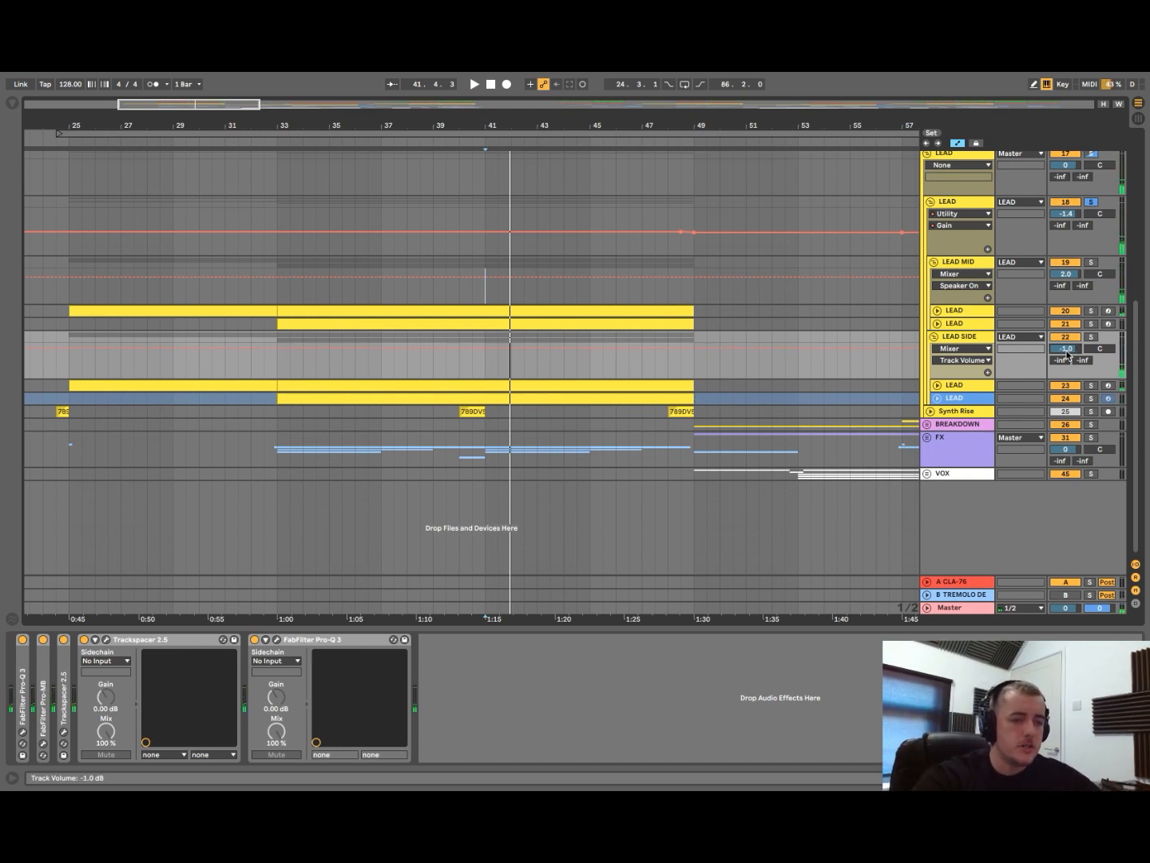
key(space)
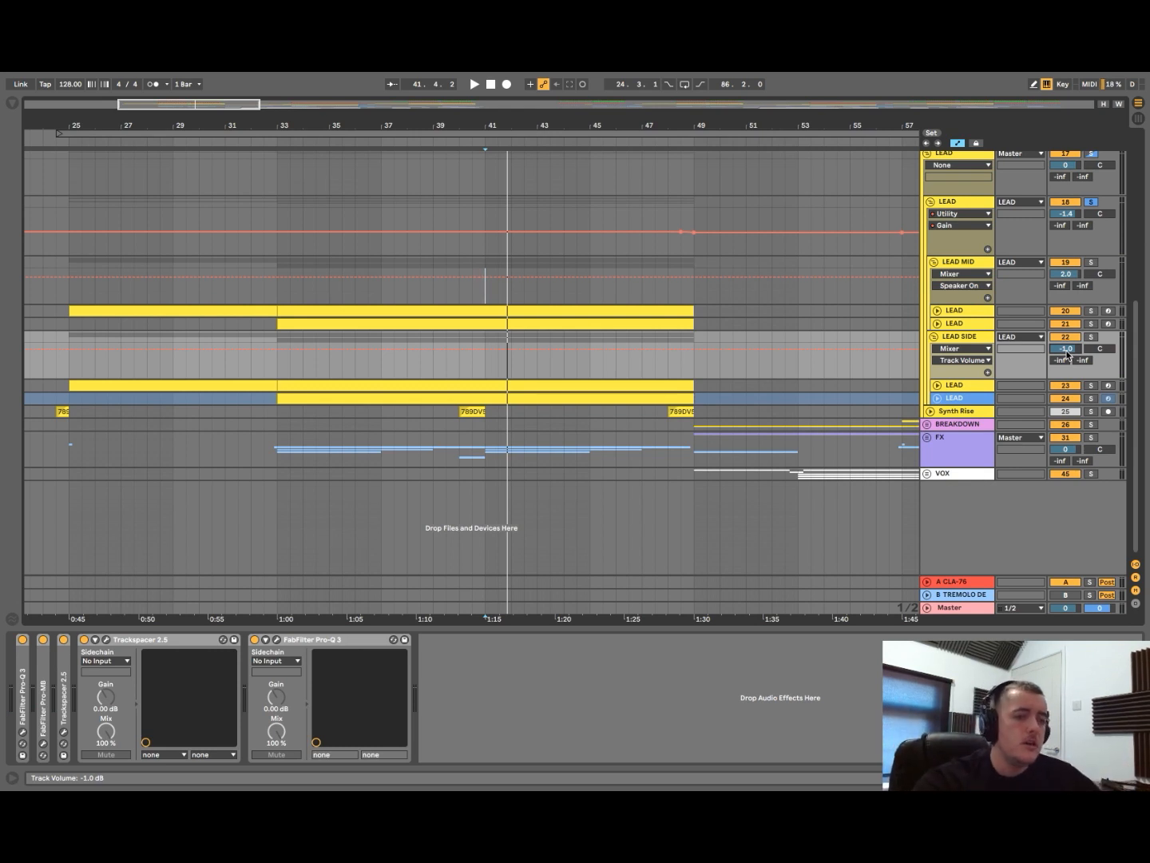
- Examine the first FabFilter Pro-Q 3 on LEAD SIDE, close its window, and briefly open and close the FabFilter Pro-MB
click(25, 732)
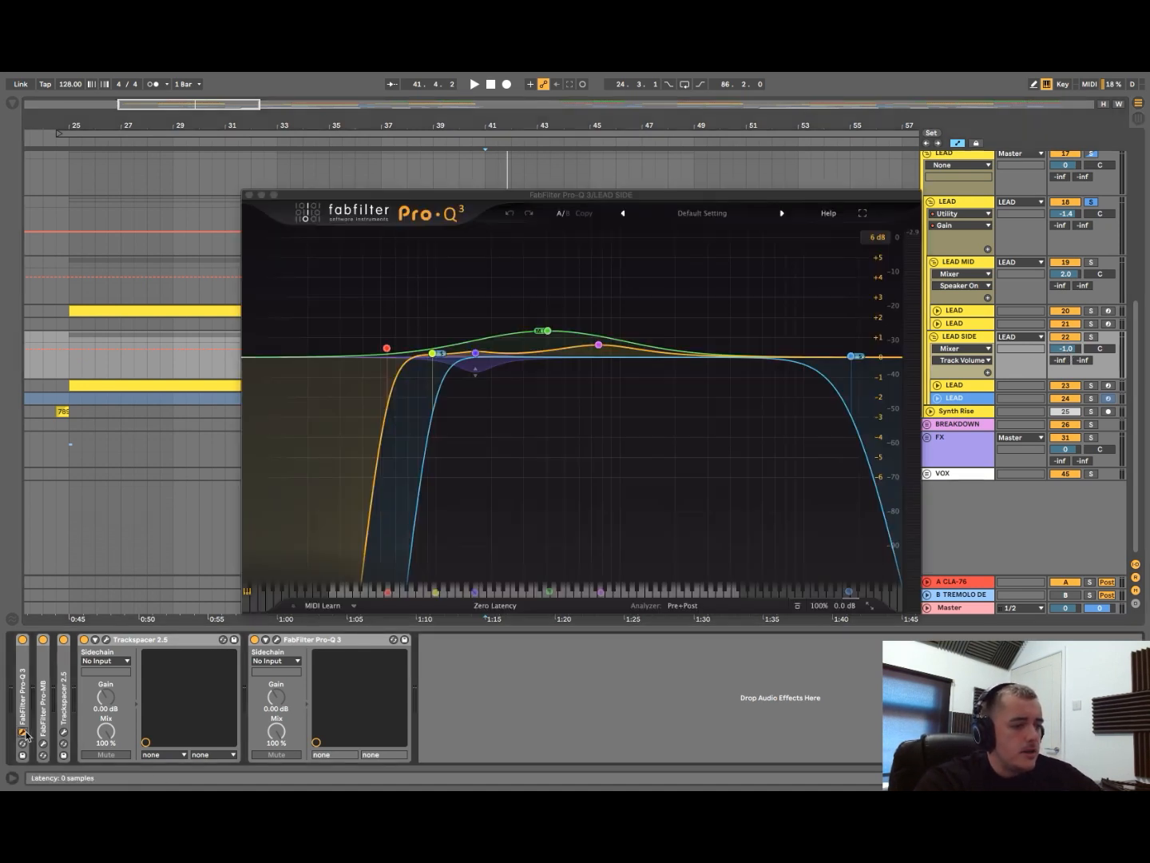
mouse_move(546, 335)
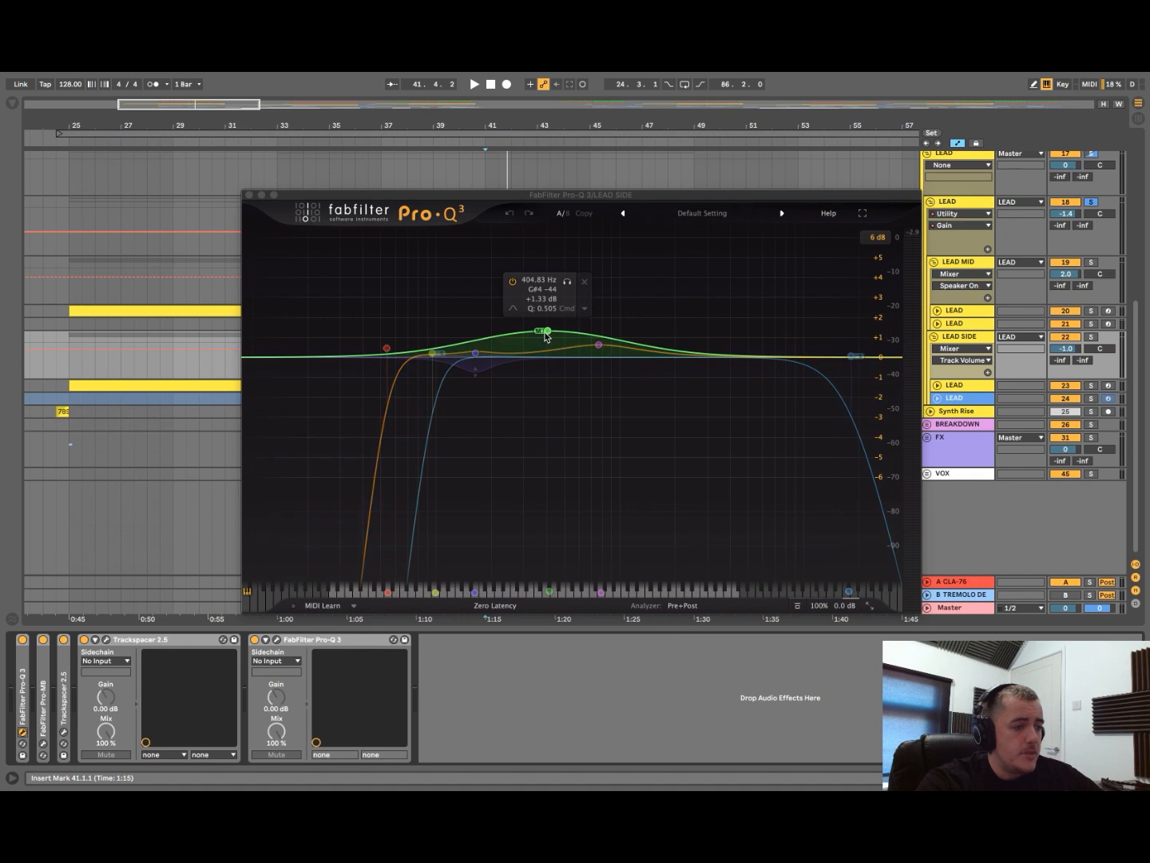
click(24, 733)
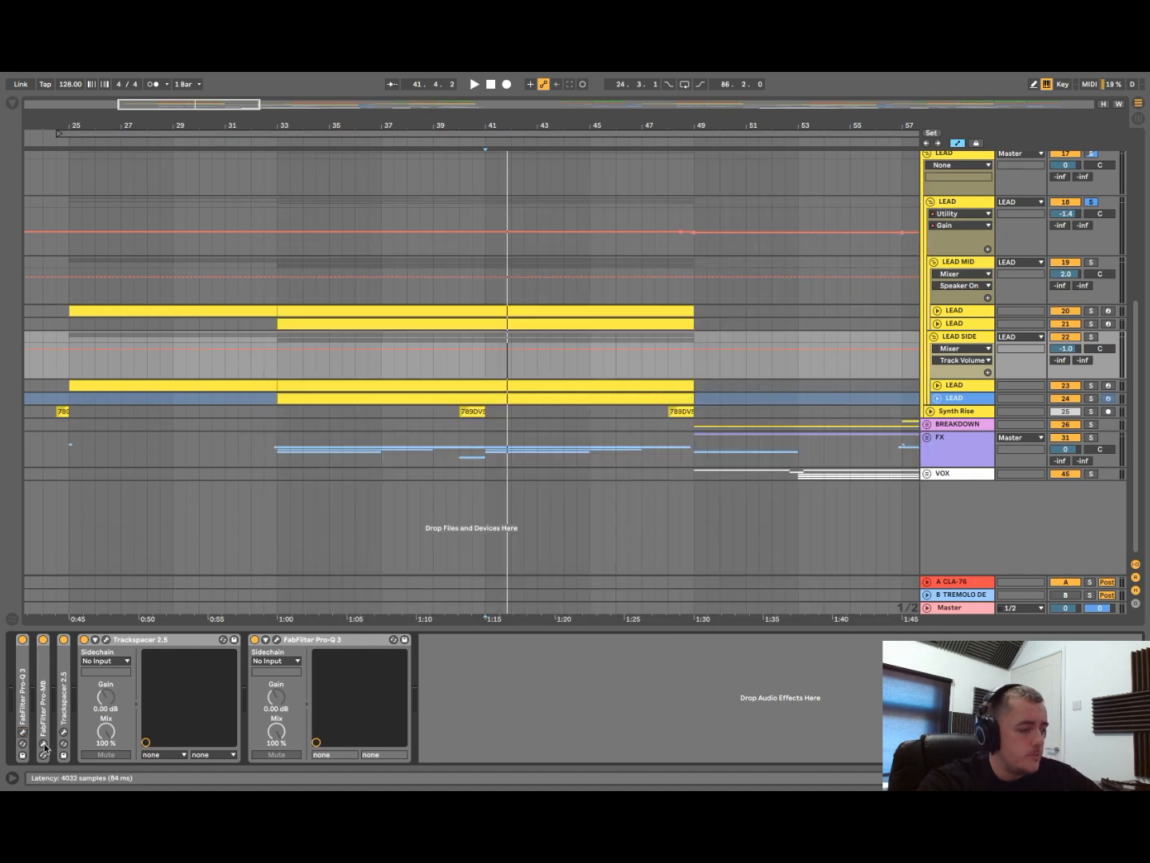
click(43, 743)
click(43, 744)
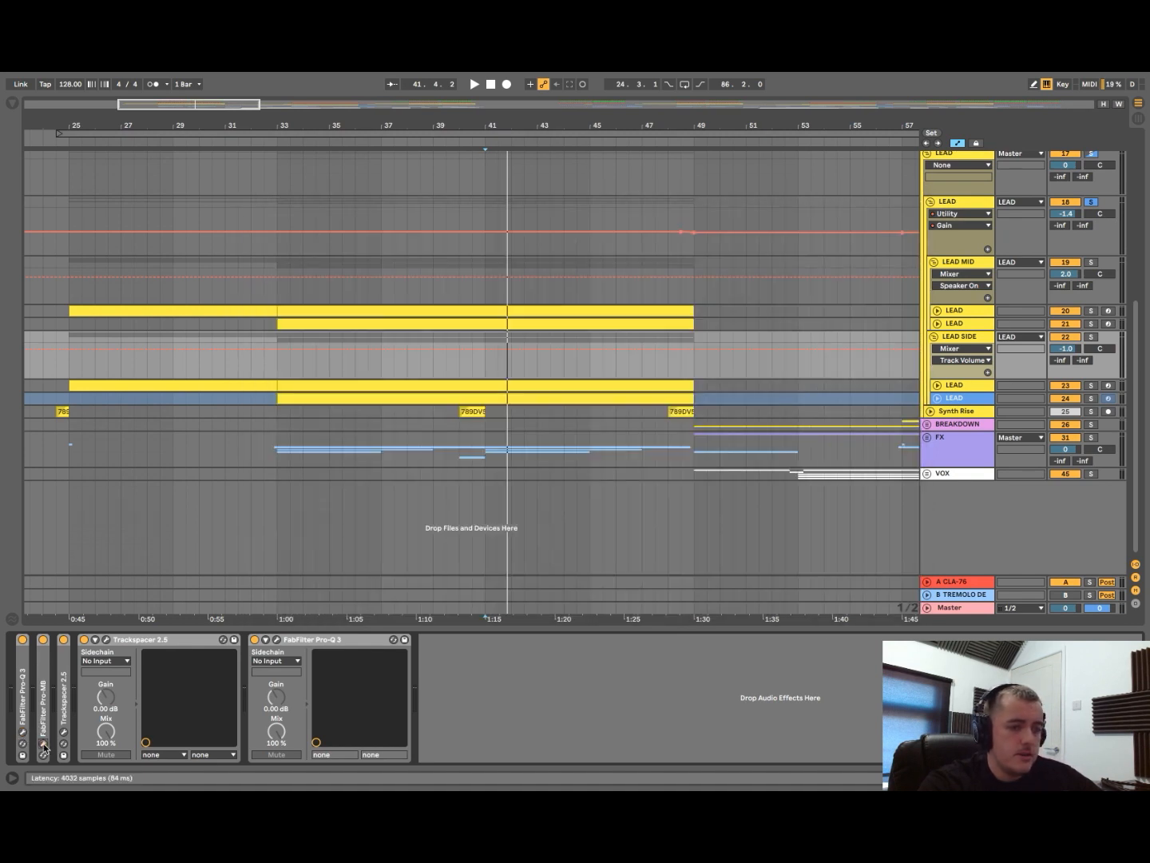
- Open the FabFilter Pro-Q 3 on the inner LEAD group, audition its high-cut band during playback, stop, and close the plug-in window
click(971, 204)
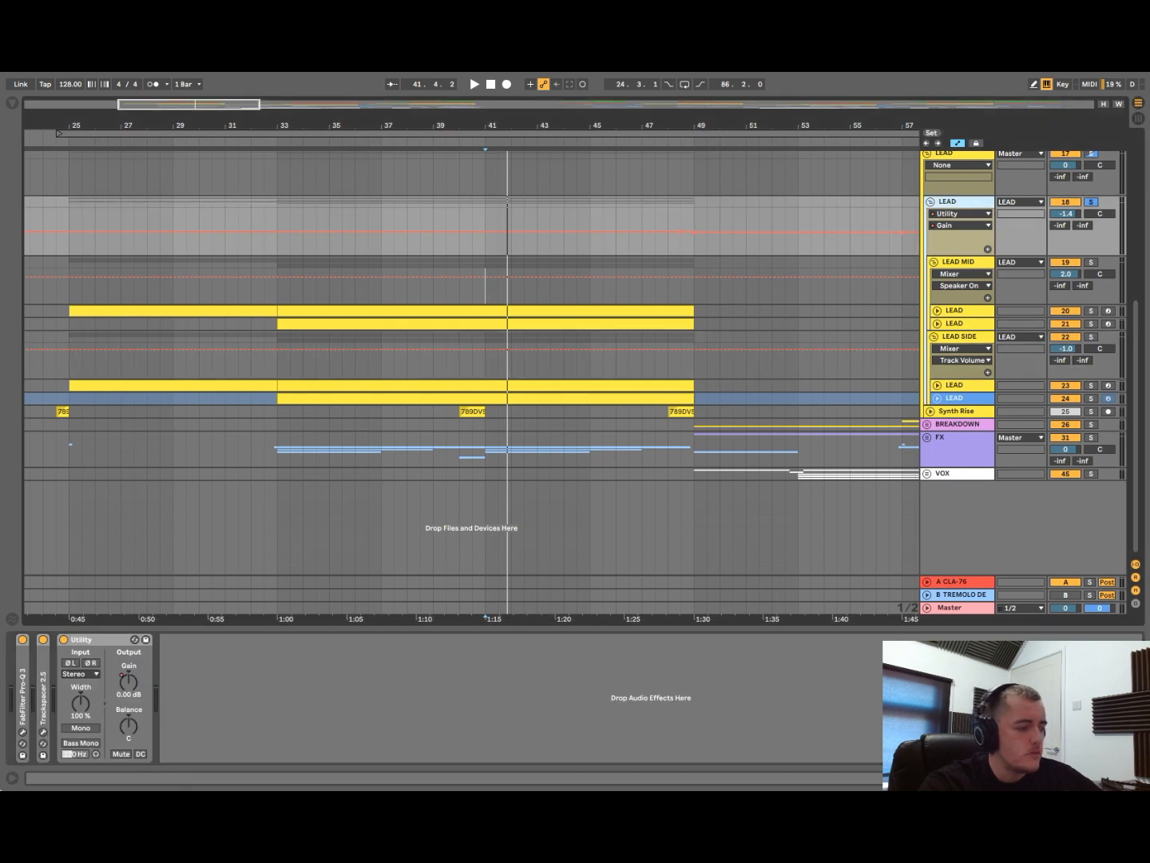
click(24, 733)
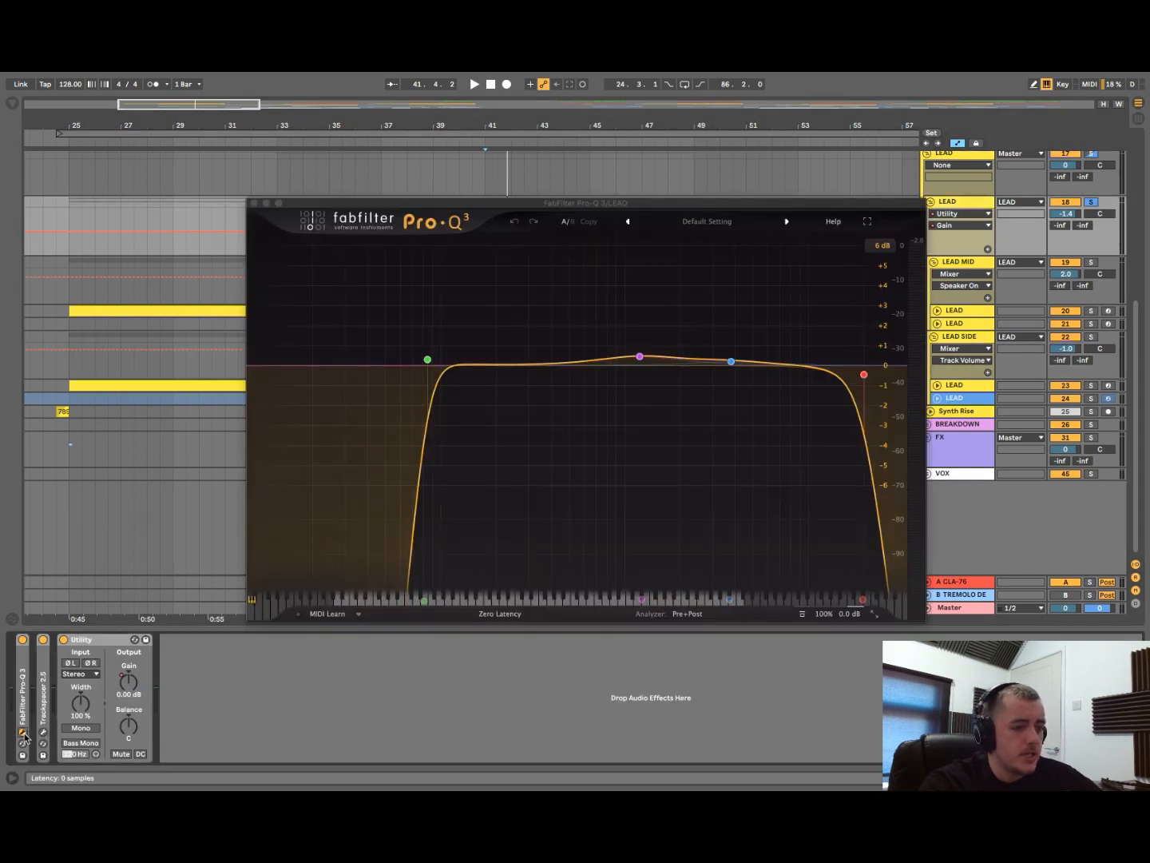
key(space)
click(844, 327)
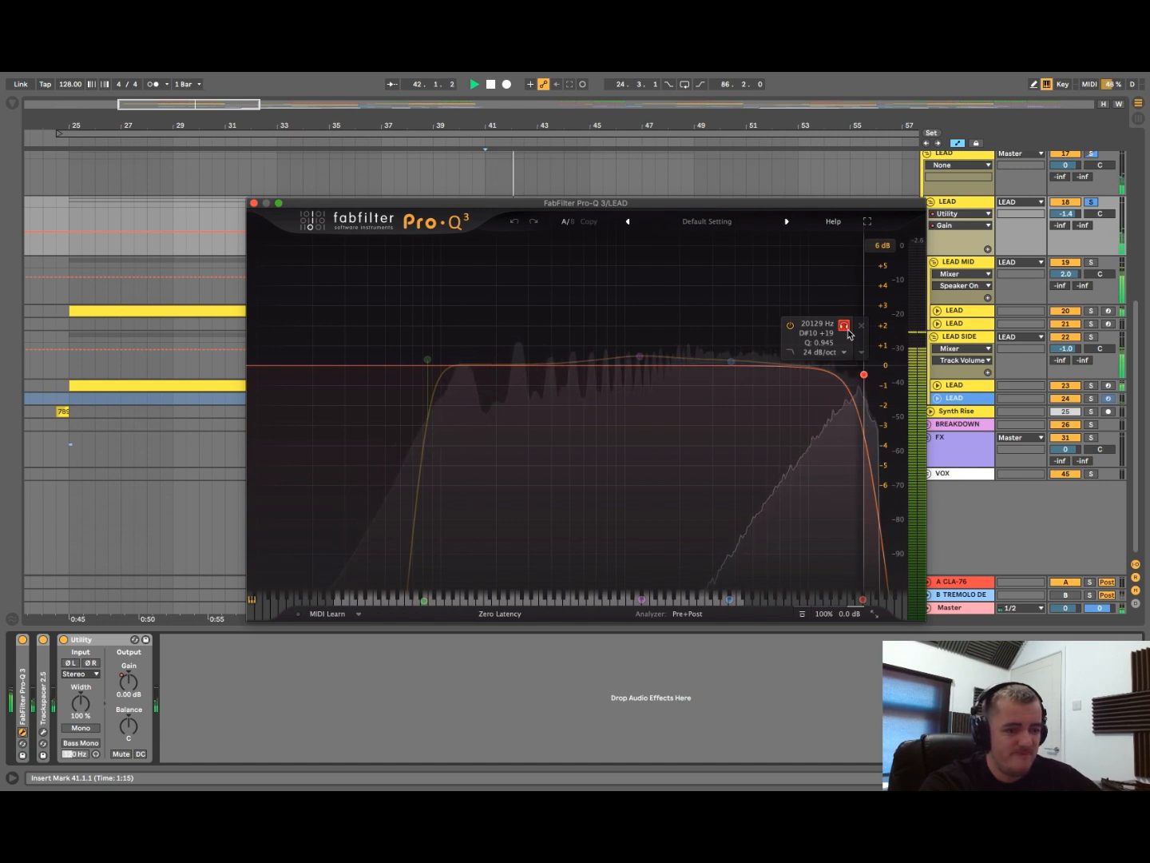
key(space)
click(22, 733)
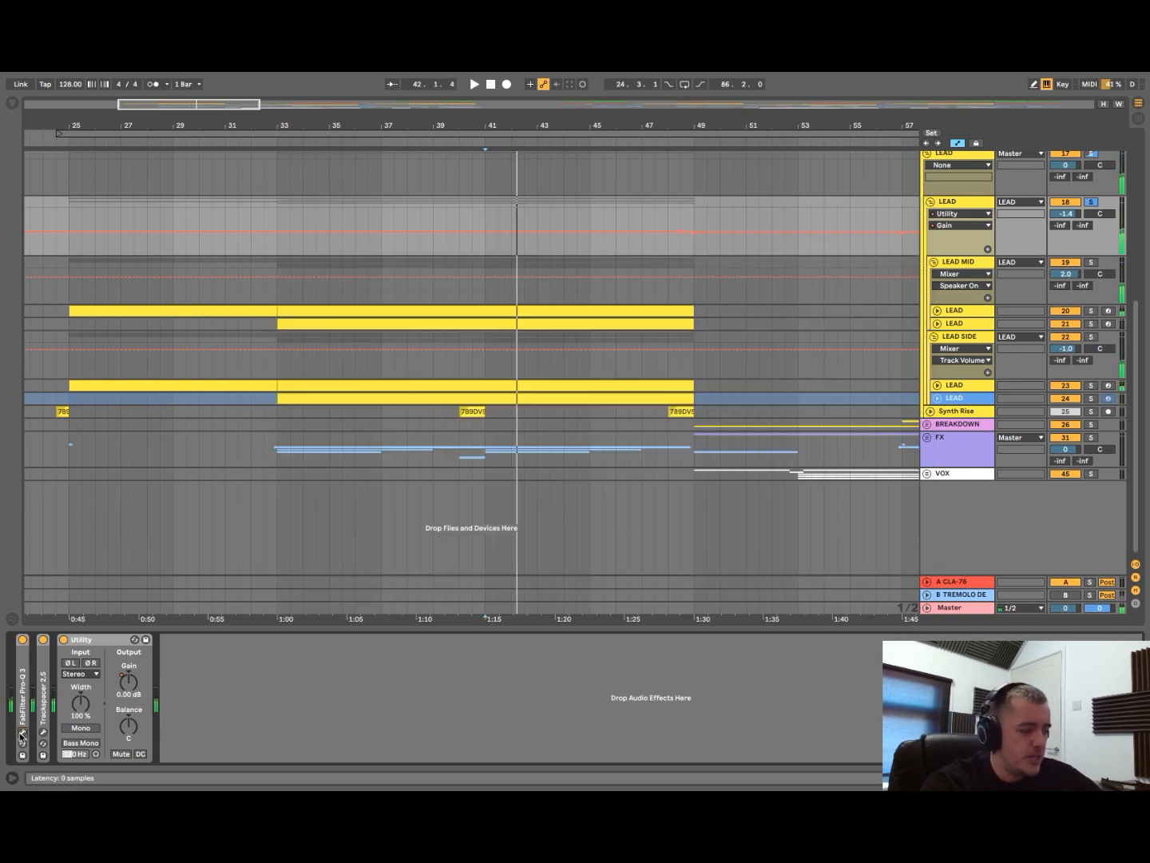
- Unfold the inner LEAD group's Trackspacer 2.5, examine its plug-in window and sidechain input against the VOX clips, and close the window
click(40, 733)
click(44, 732)
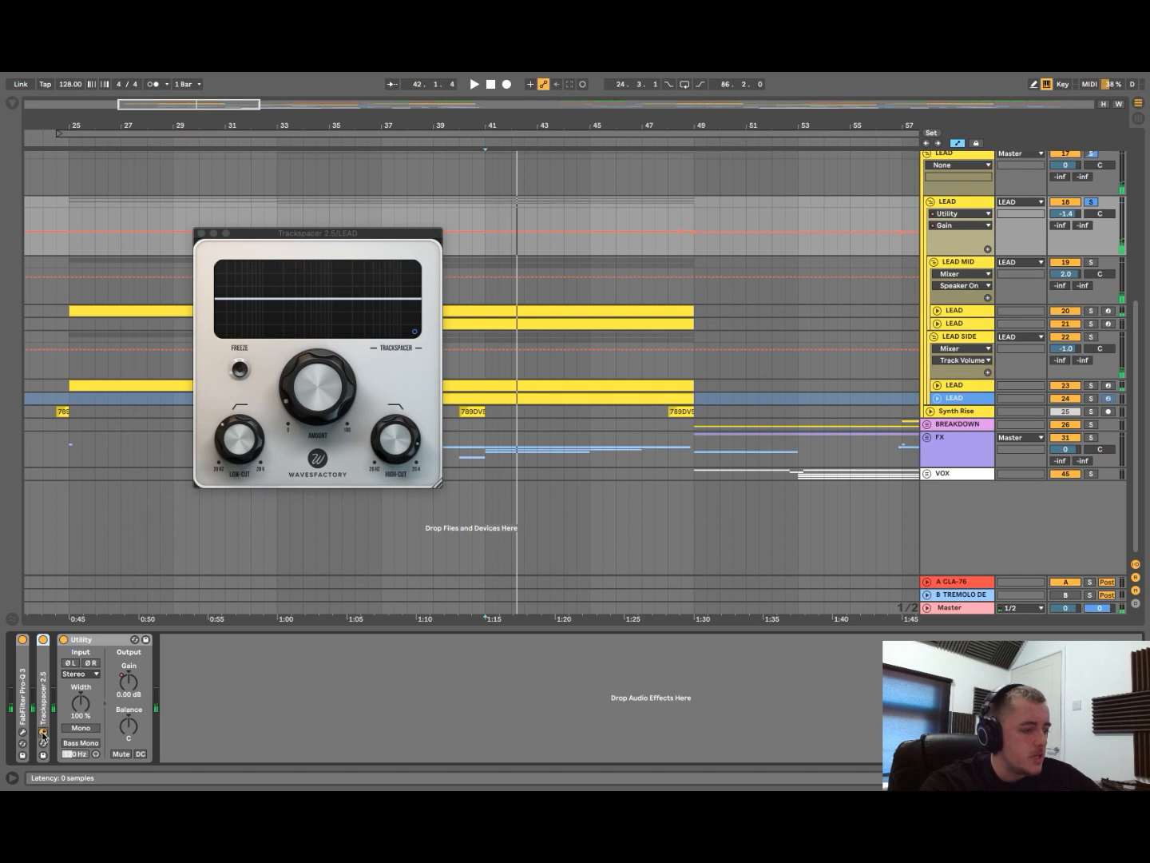
double_click(44, 694)
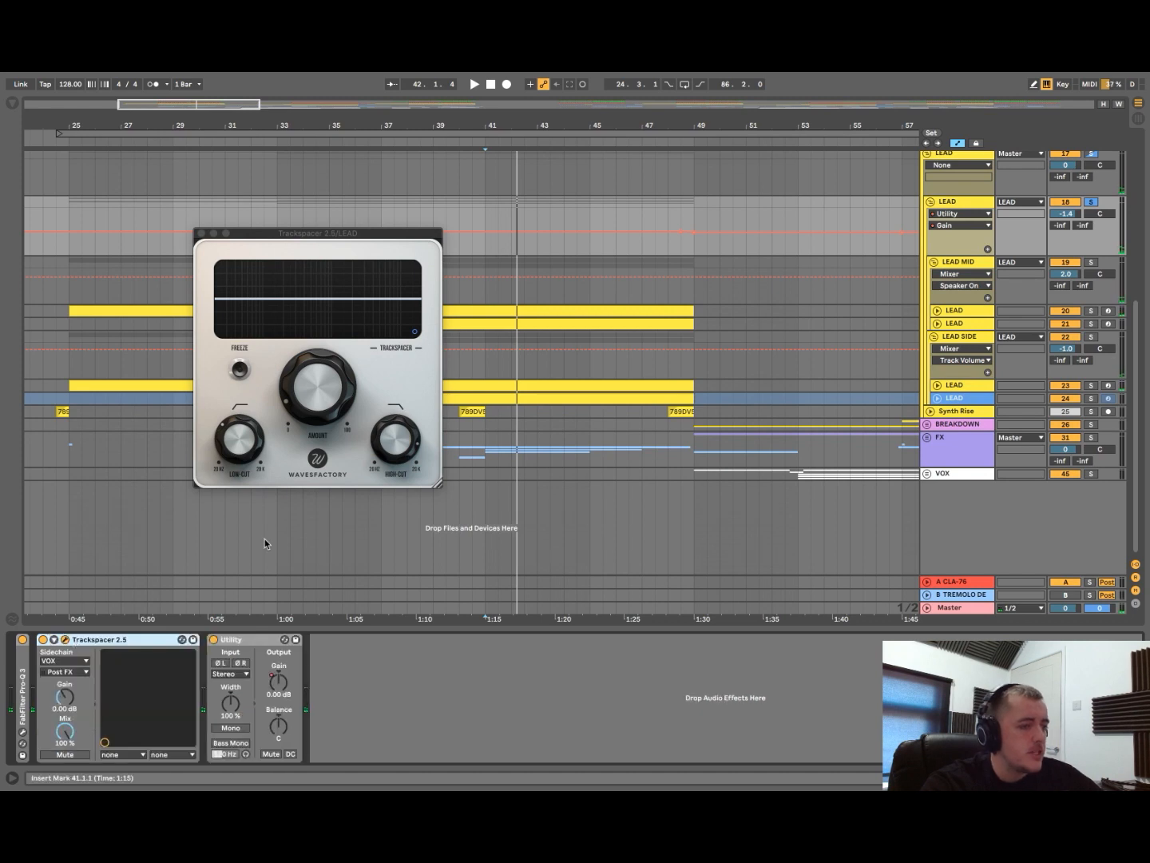
scroll(525, 477, right, 2)
scroll(525, 476, down, 4)
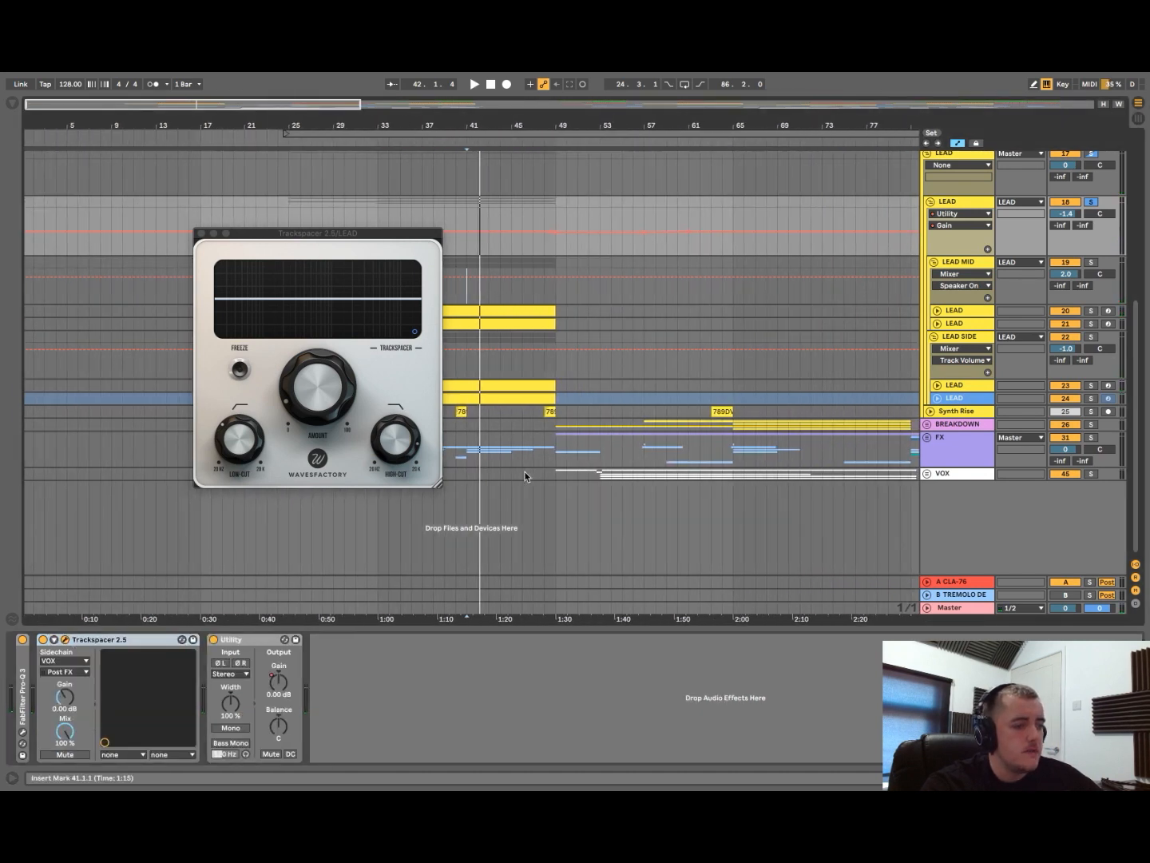
scroll(525, 477, right, 5)
scroll(525, 477, down, 4)
scroll(525, 476, right, 2)
scroll(525, 476, up, 1)
scroll(525, 476, left, 3)
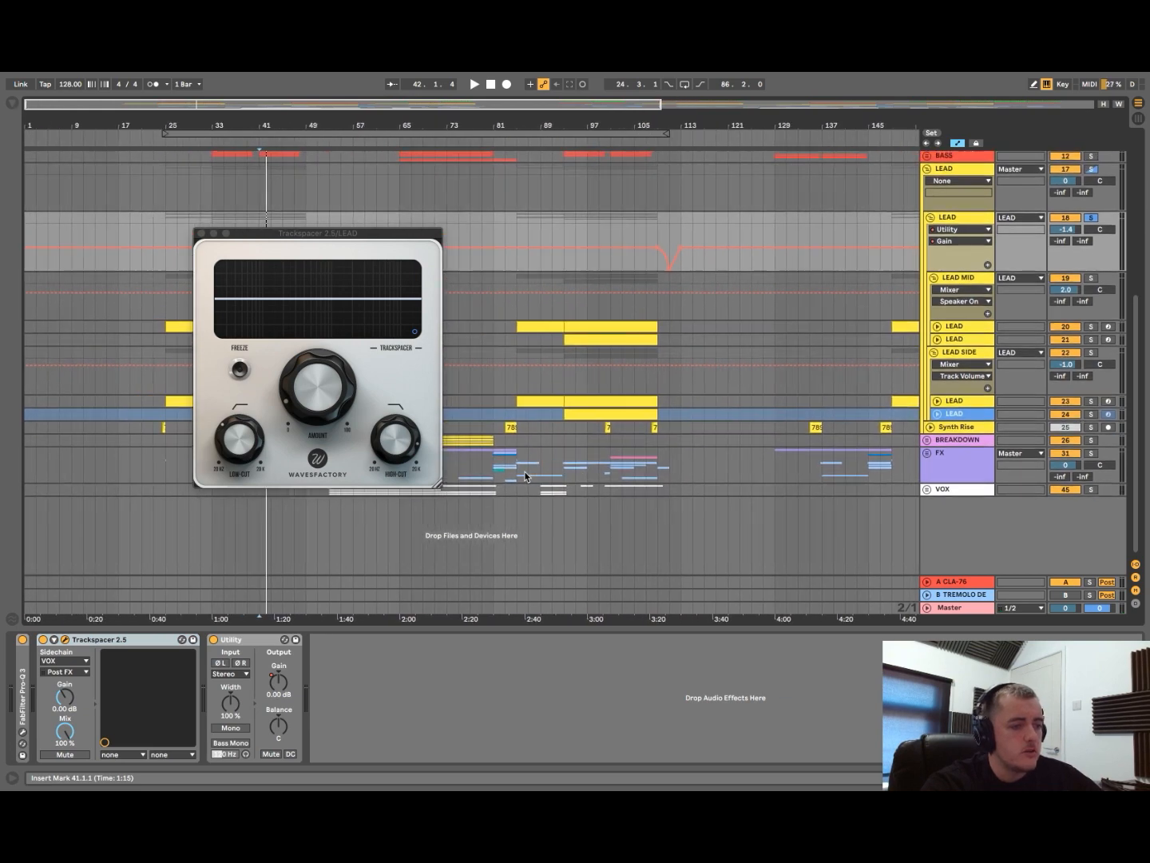
click(200, 233)
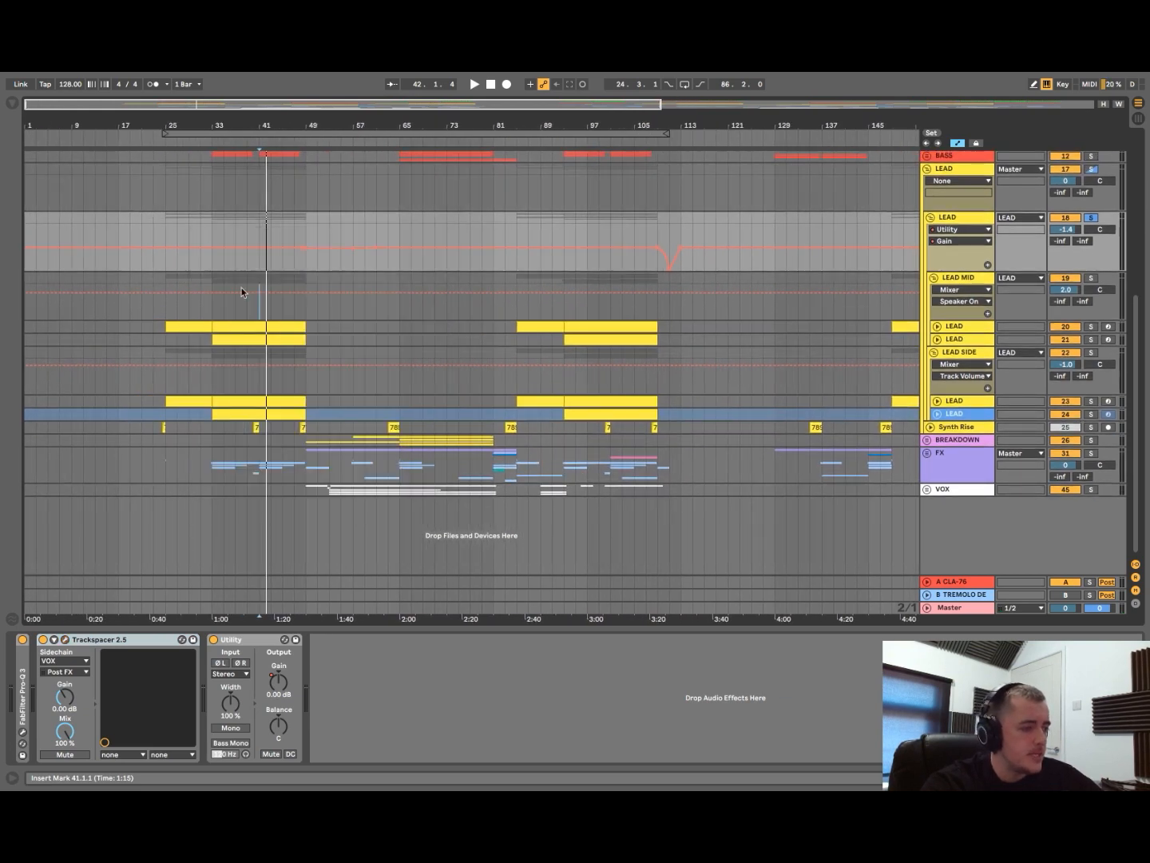
- Solo VOX alongside the LEAD group and play both from 89.1.1
click(558, 224)
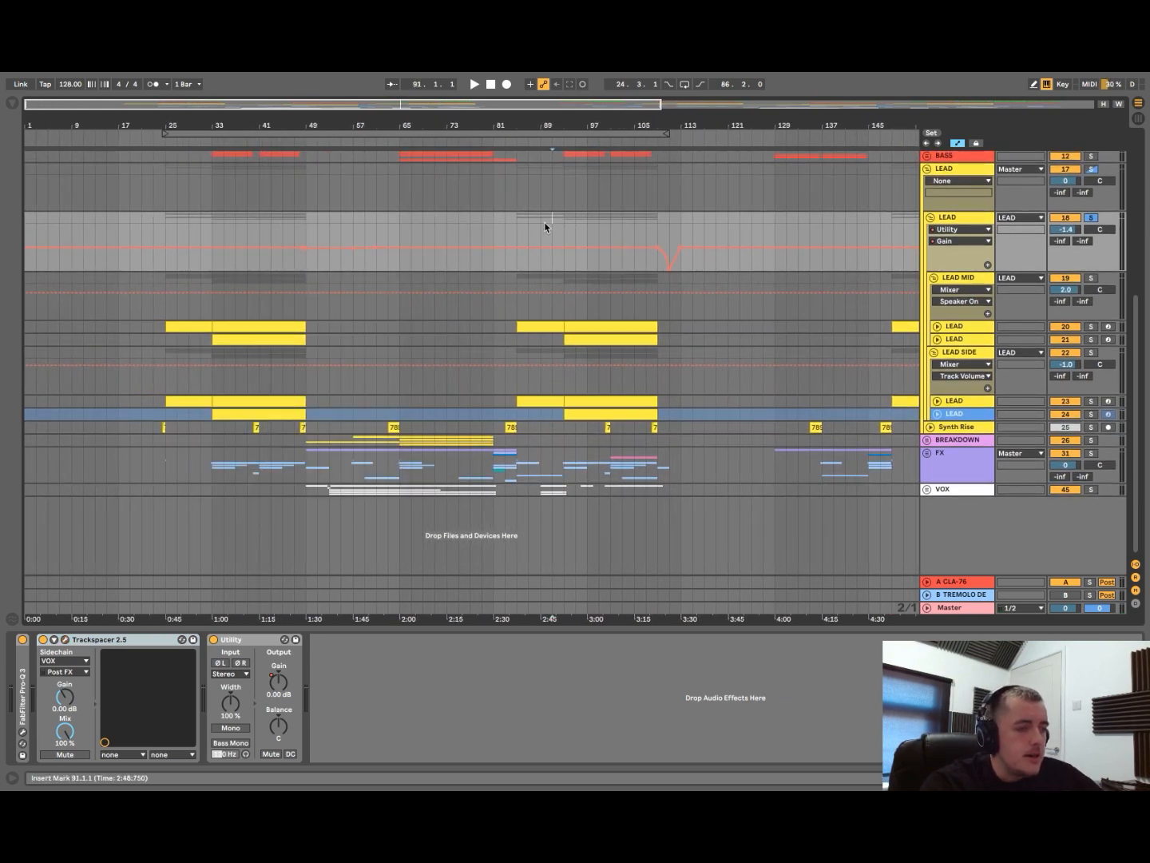
click(1092, 492)
key(space)
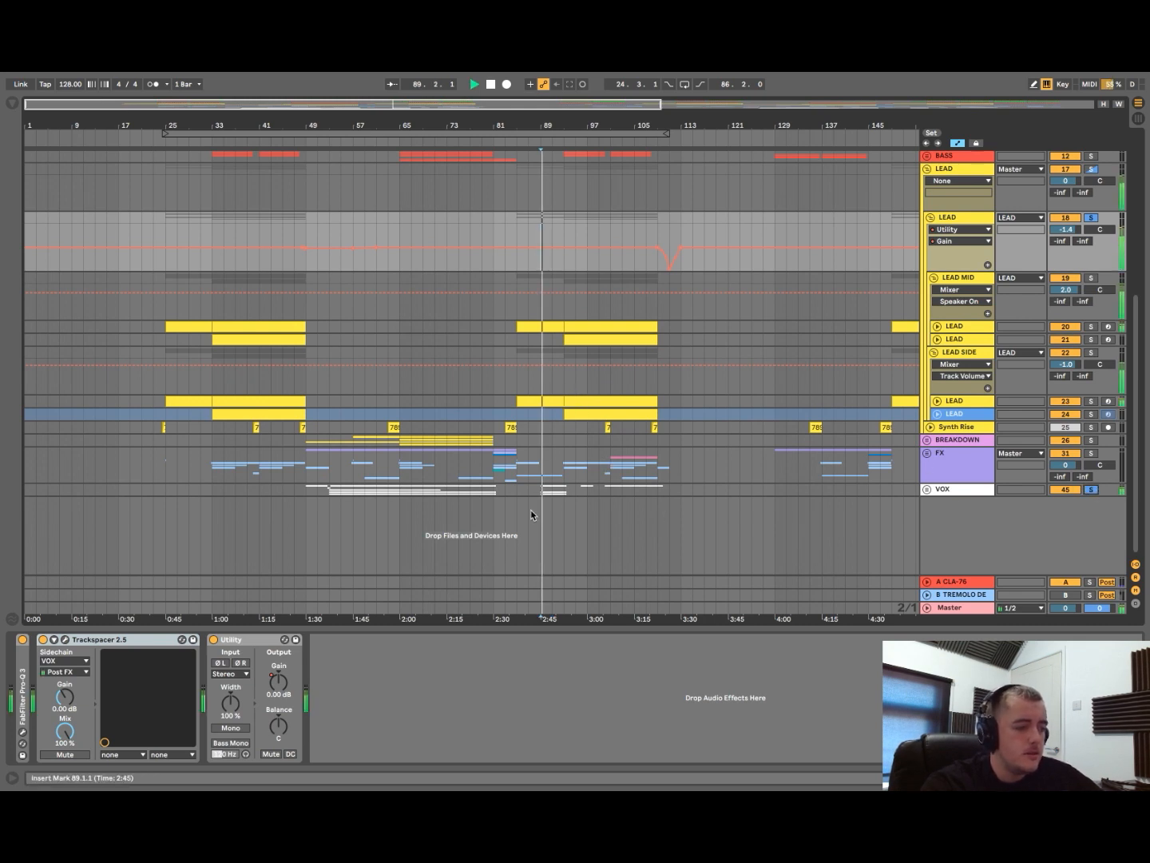
- Watch the LEAD group's Trackspacer 2.5 react to the vocal, replay from 89.1.1, stop playback, and close the plug-in window
click(65, 640)
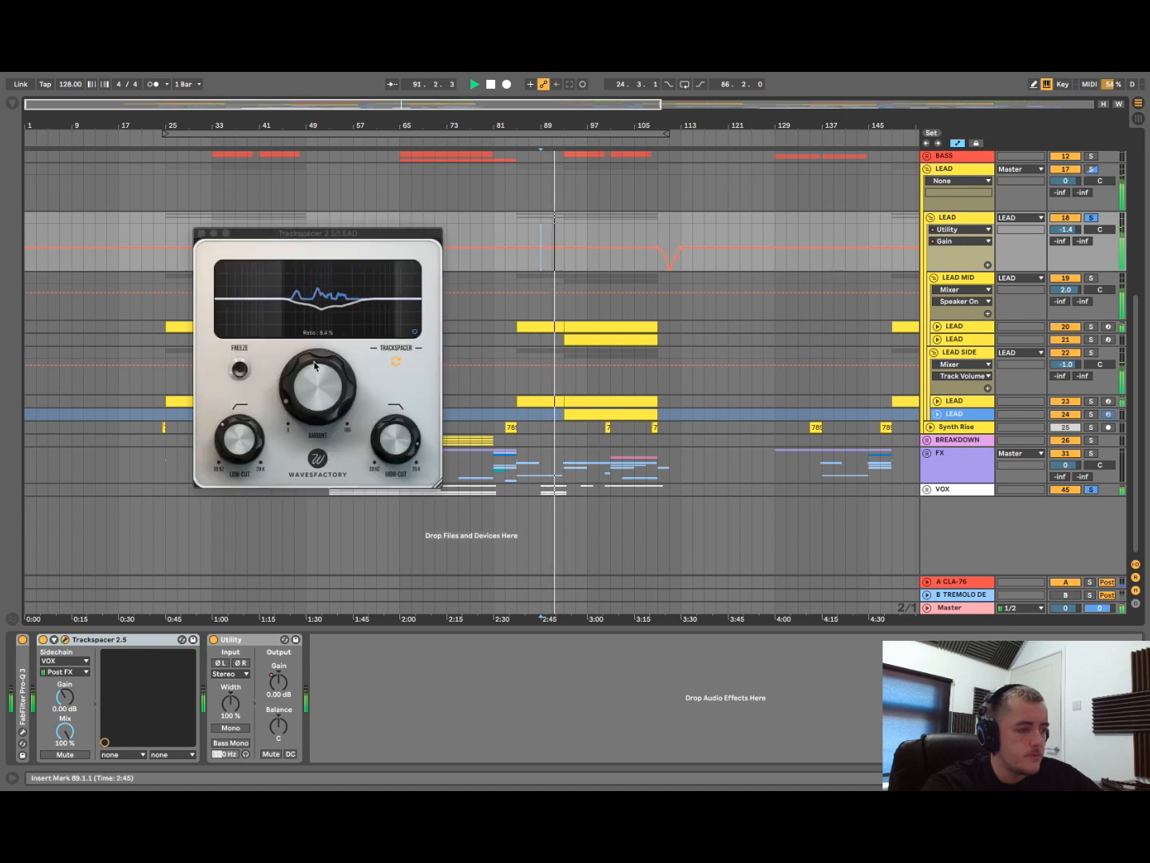
key(space)
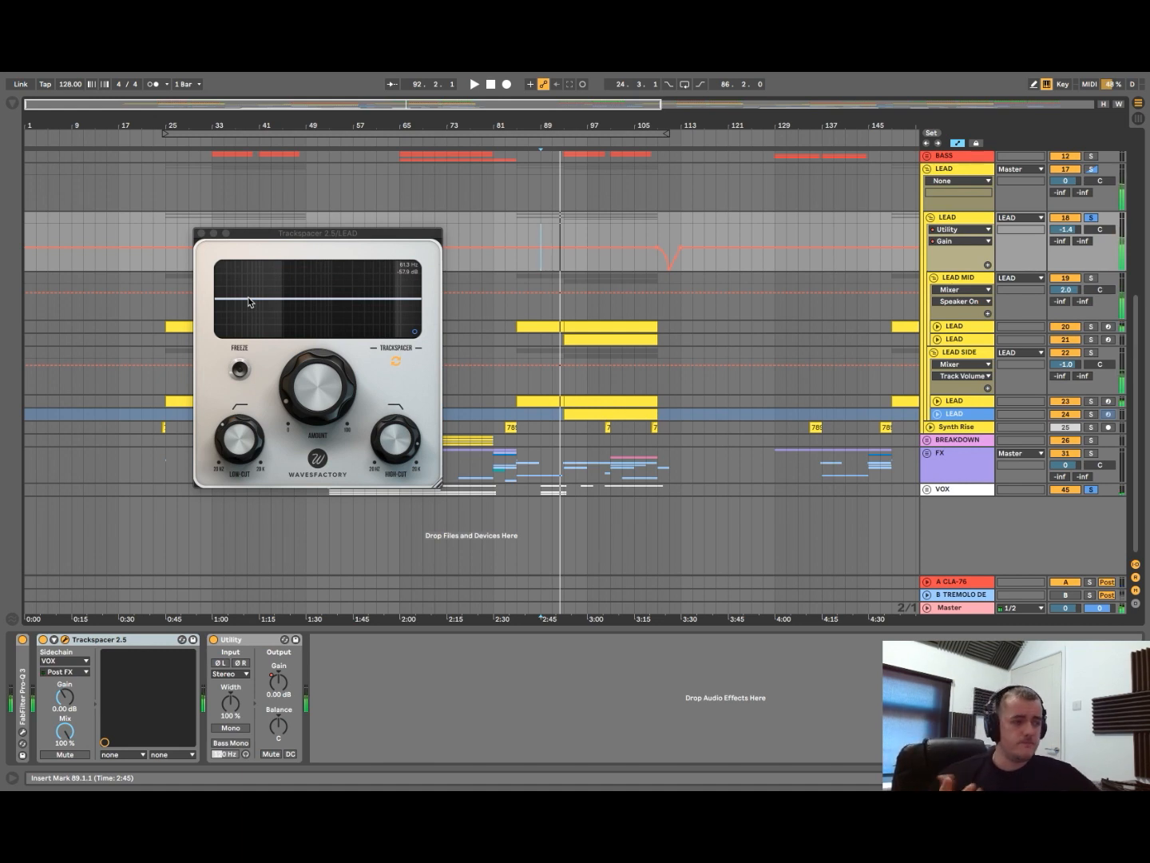
key(space)
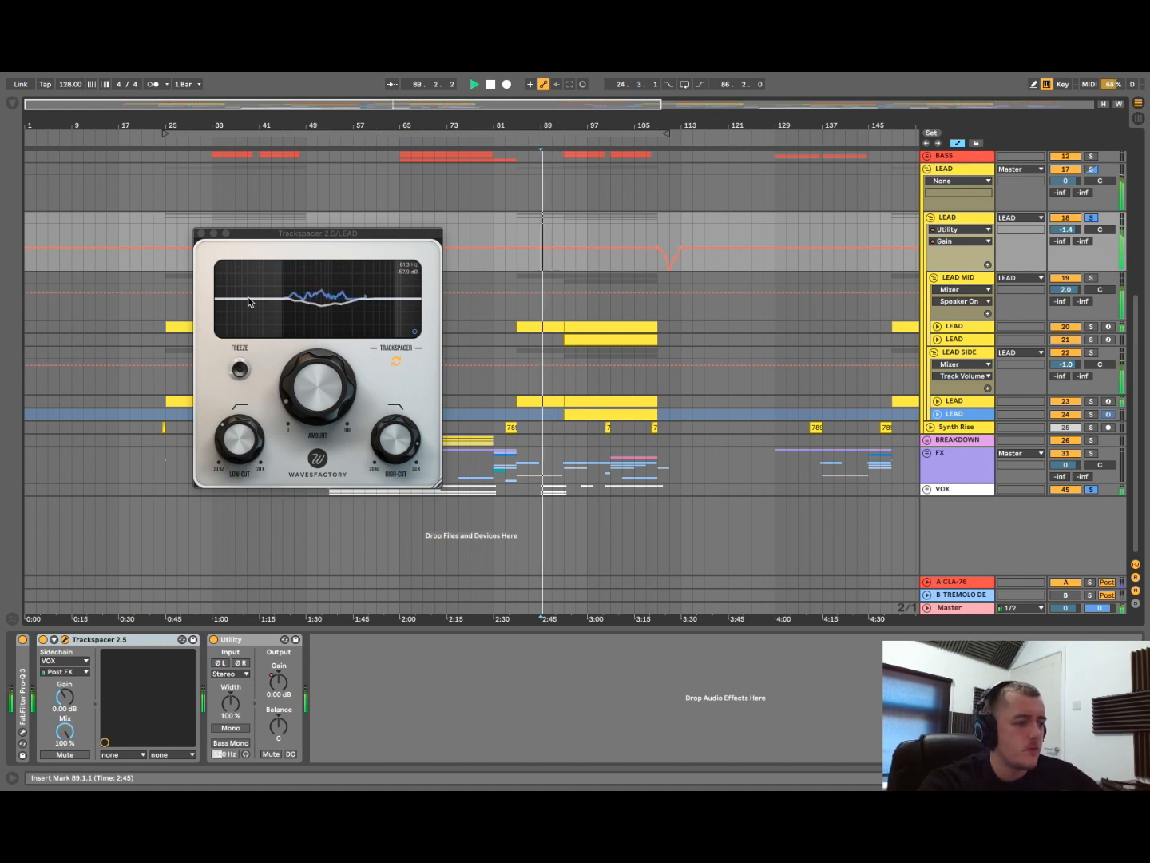
key(space)
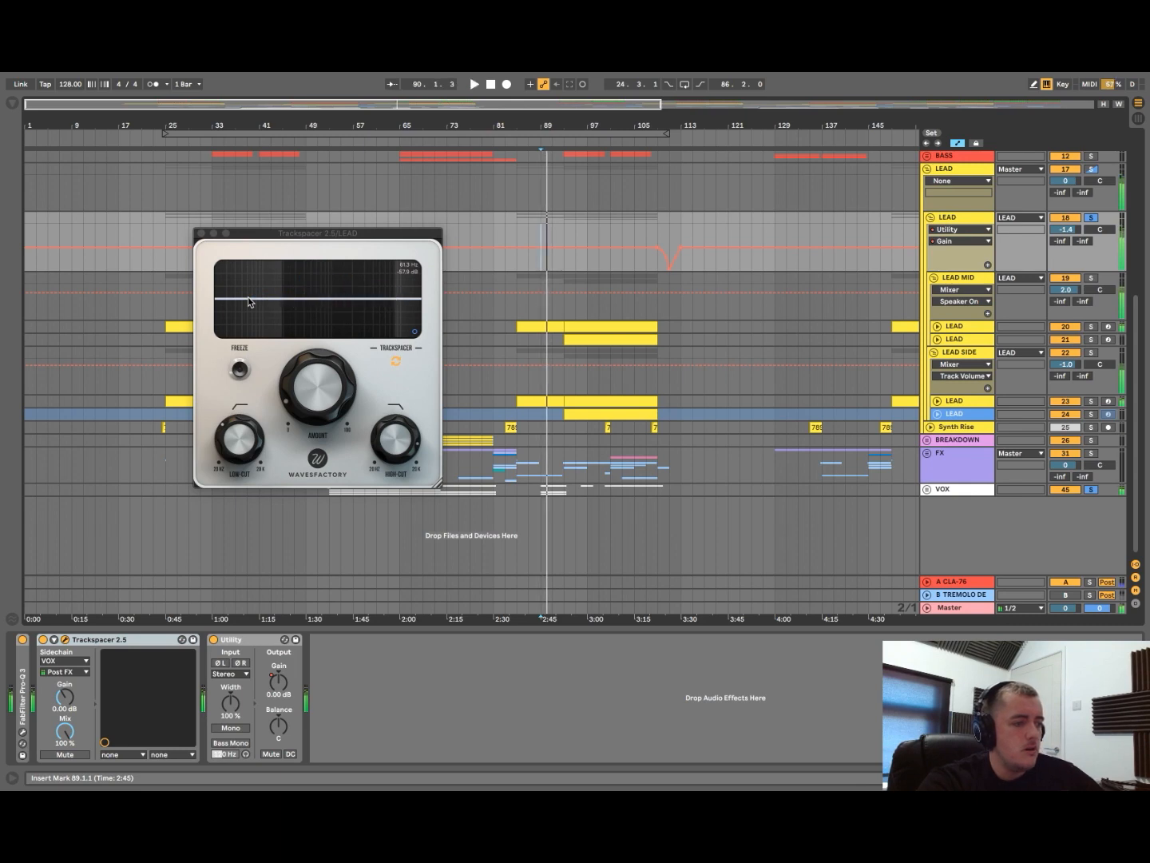
click(200, 234)
- Fold the inner and outer LEAD groups and the DRUMS group in the arrangement
scroll(564, 300, up, 1)
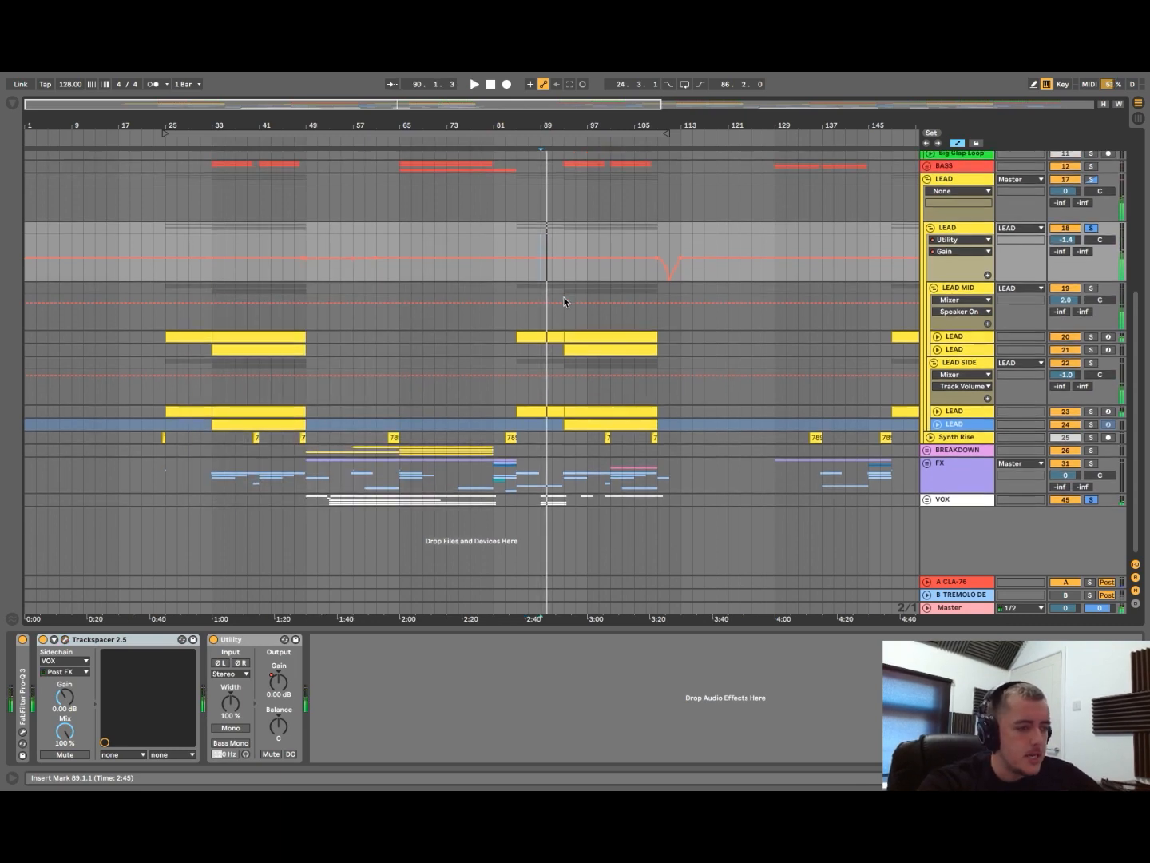
scroll(184, 328, up, 5)
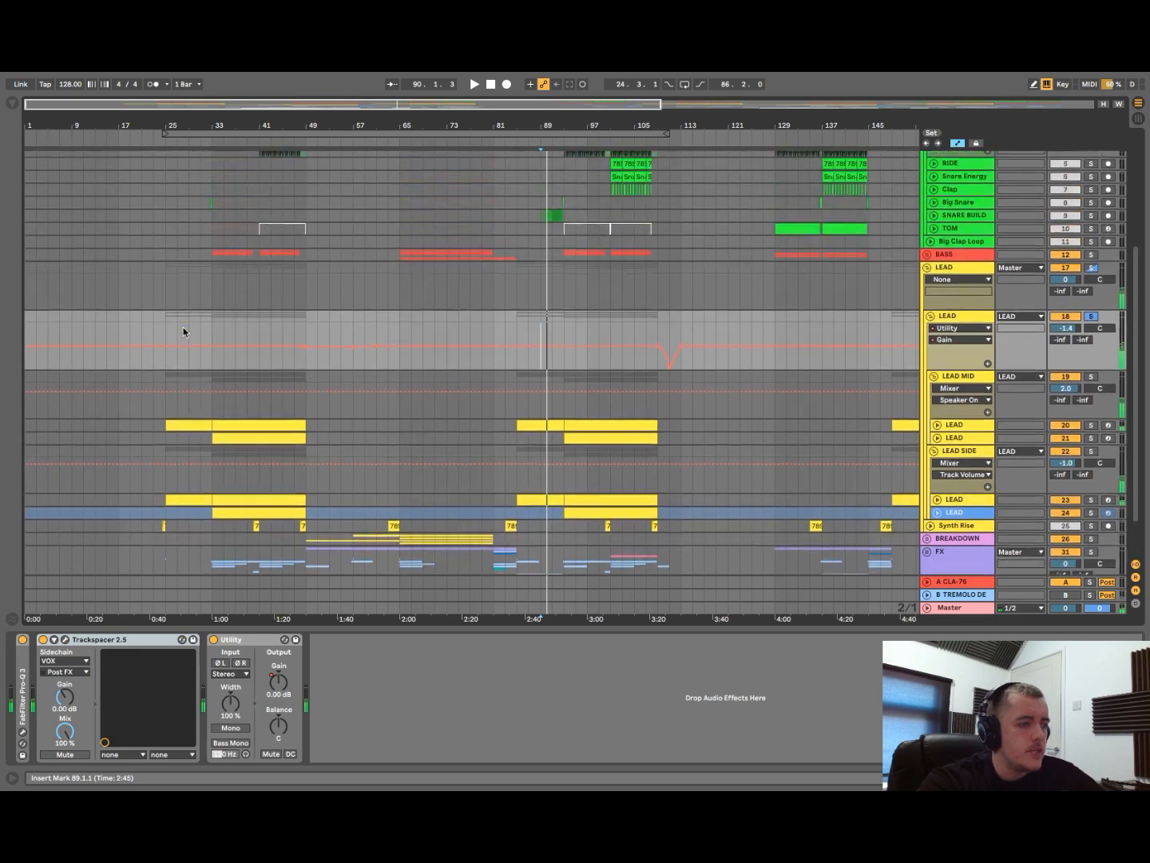
scroll(1064, 358, down, 3)
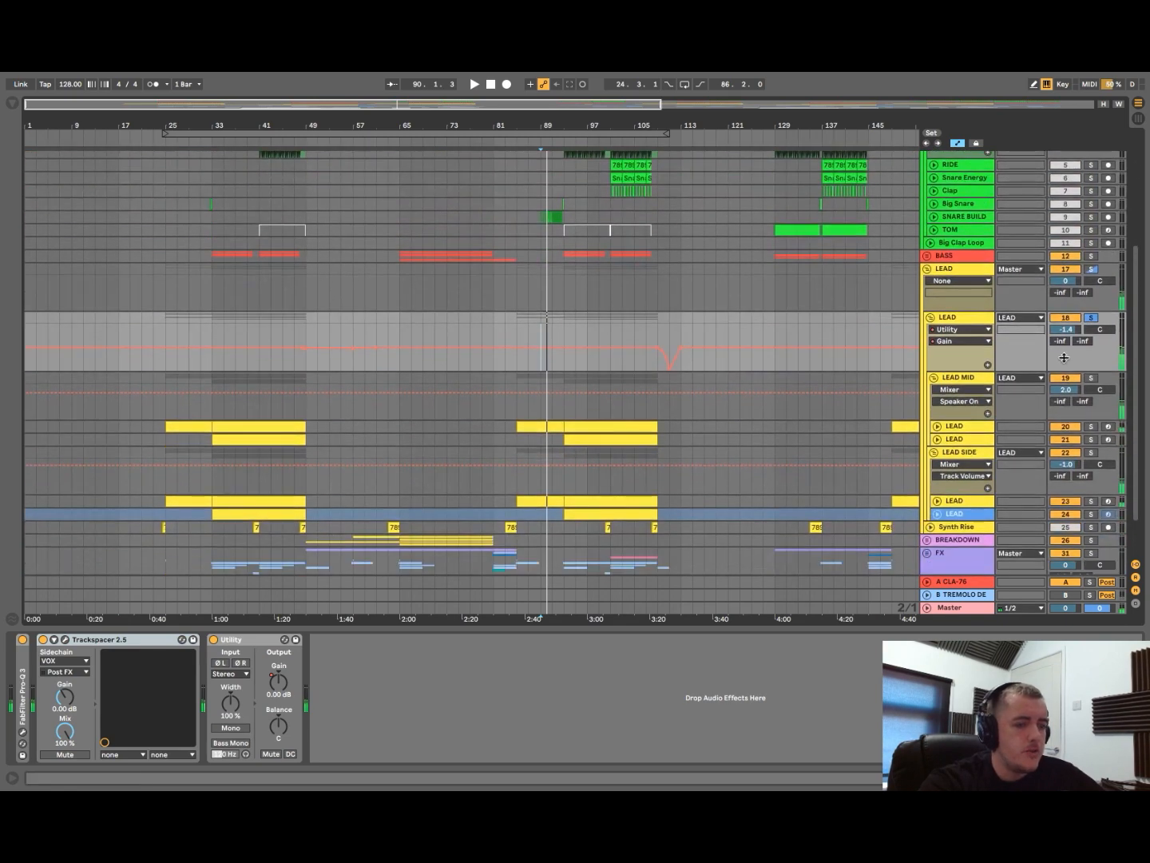
click(930, 317)
scroll(929, 274, up, 4)
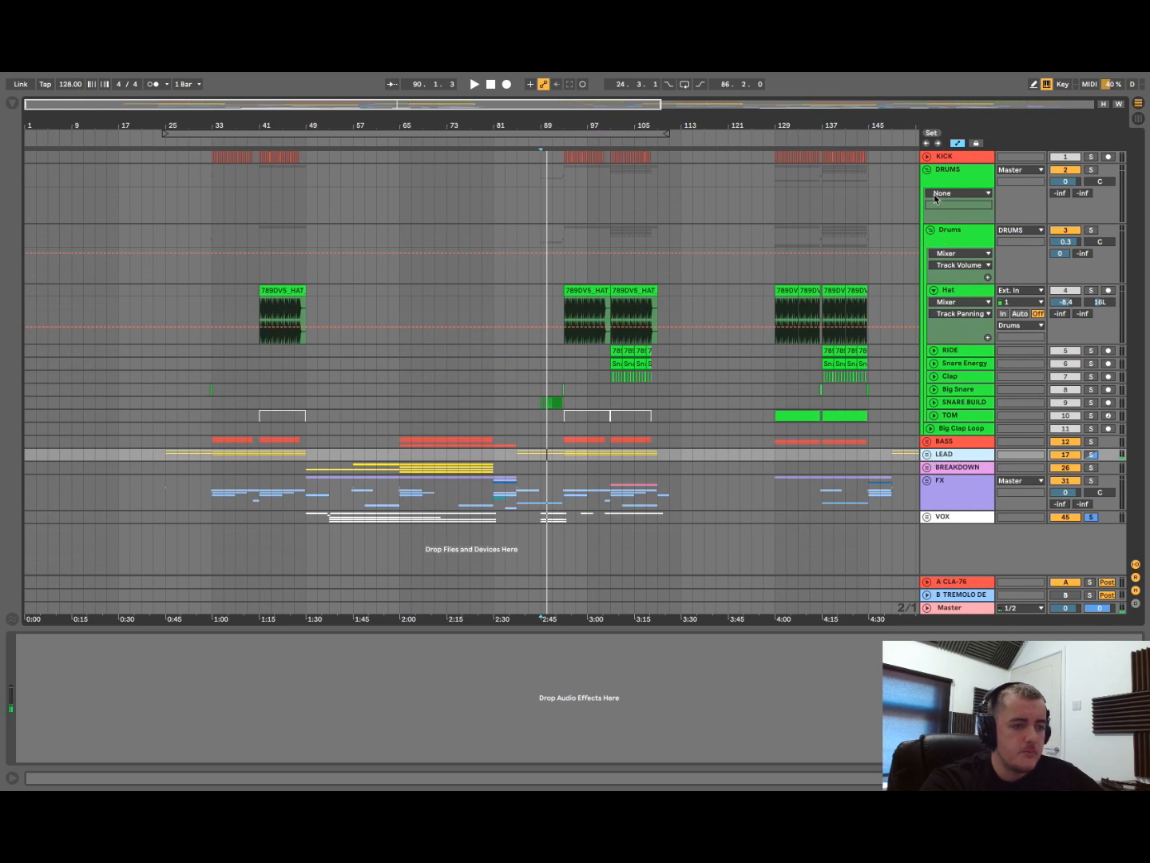
click(927, 169)
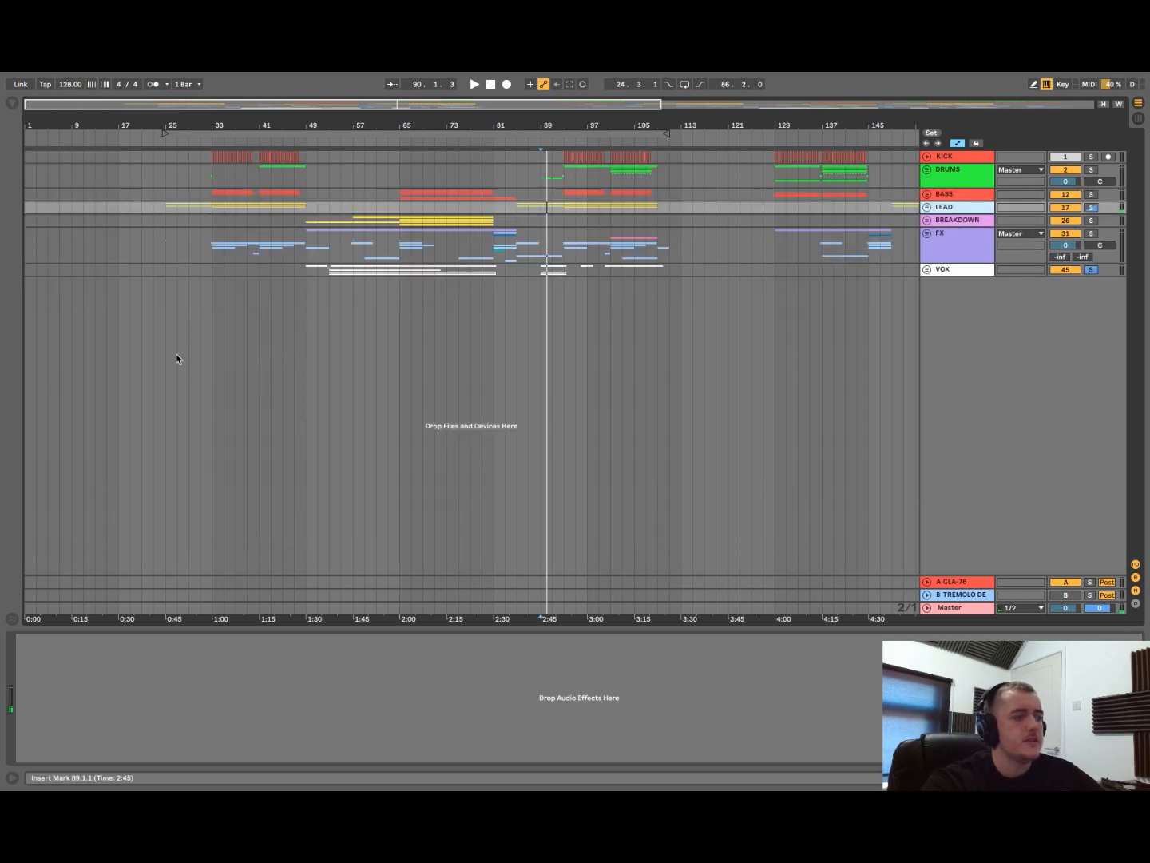
- Unsolo VOX and solo the whole LEAD group, briefly unfolding it to check its inner LEAD group
scroll(176, 358, up, 3)
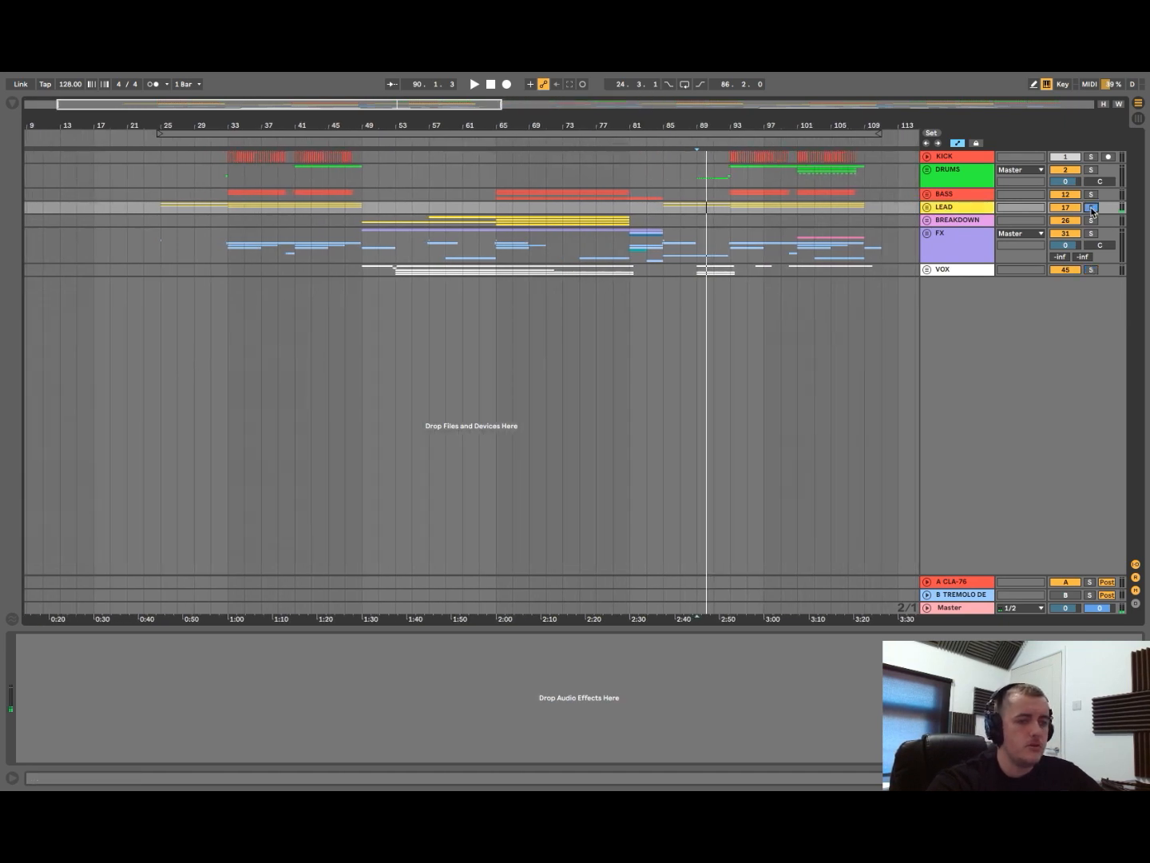
click(927, 207)
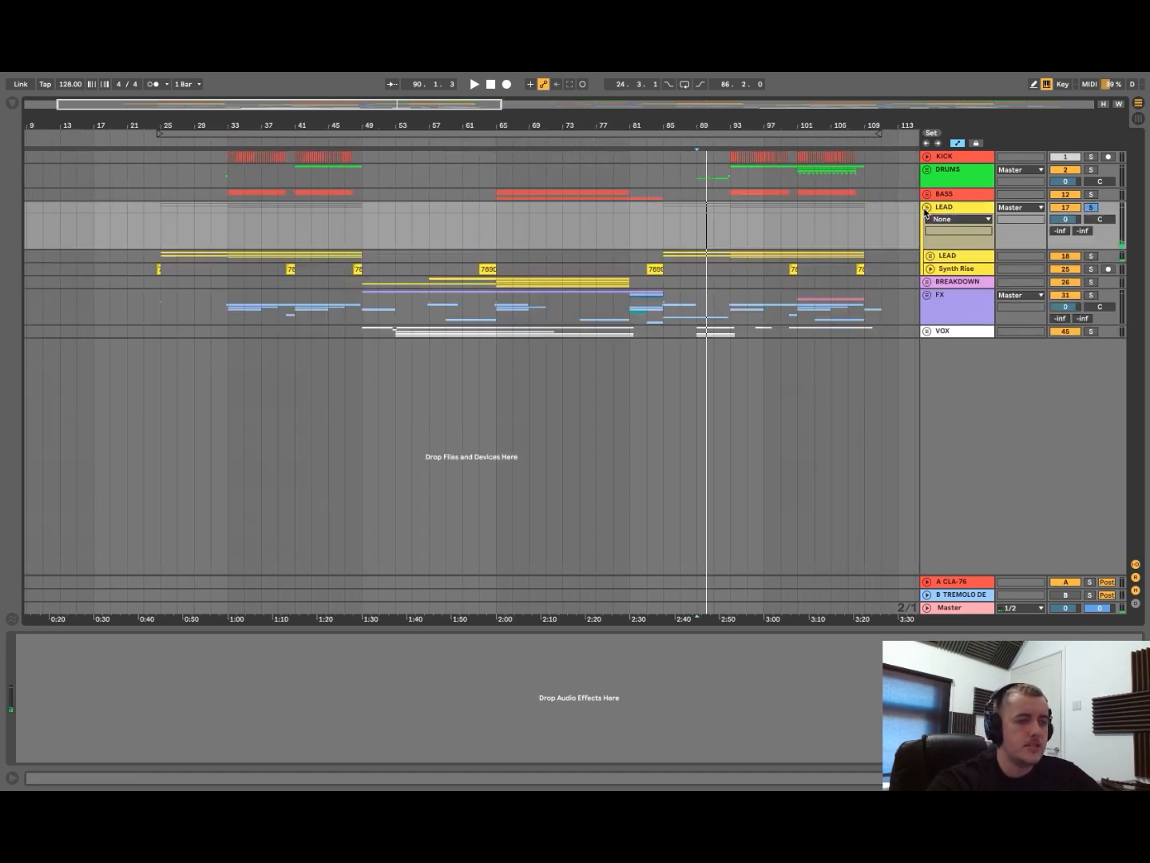
click(930, 256)
click(929, 255)
click(926, 206)
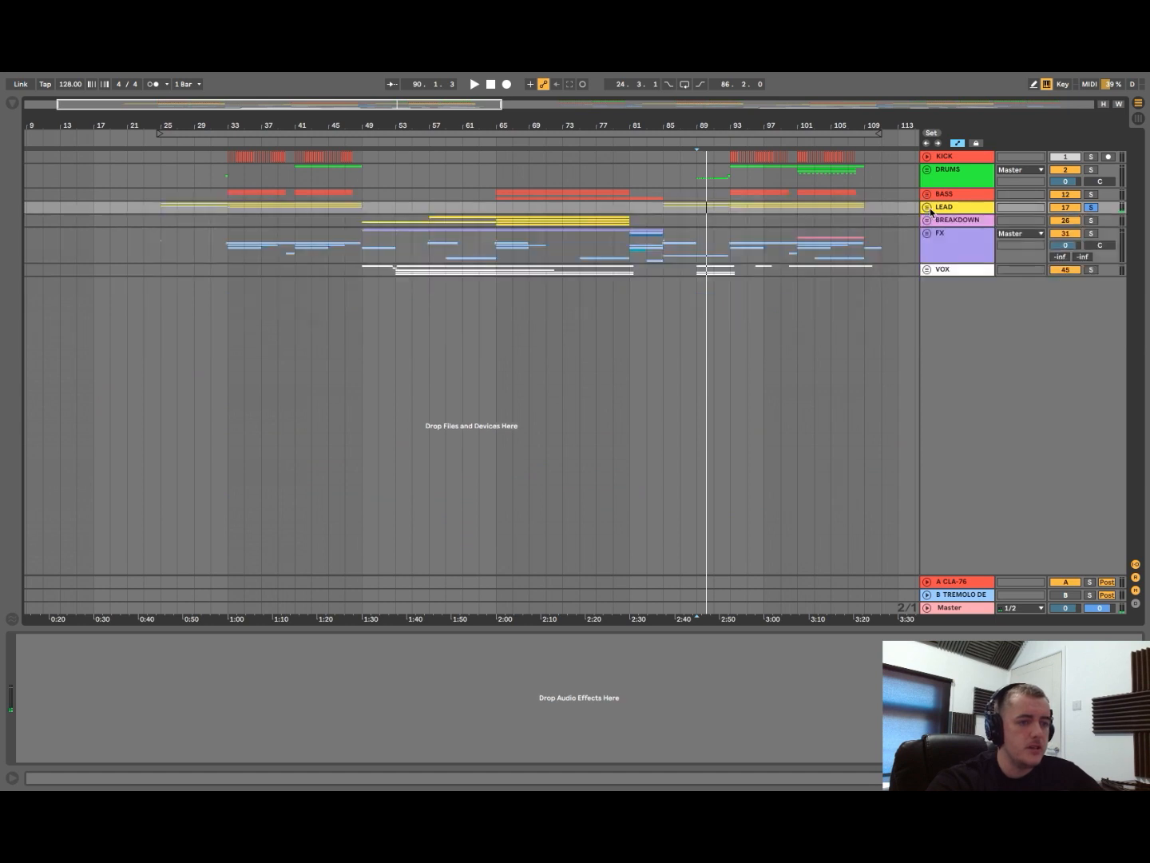
- Play from 95.1.1 with KICK, BASS and LEAD soloed together, and stop playback
click(746, 207)
key(space)
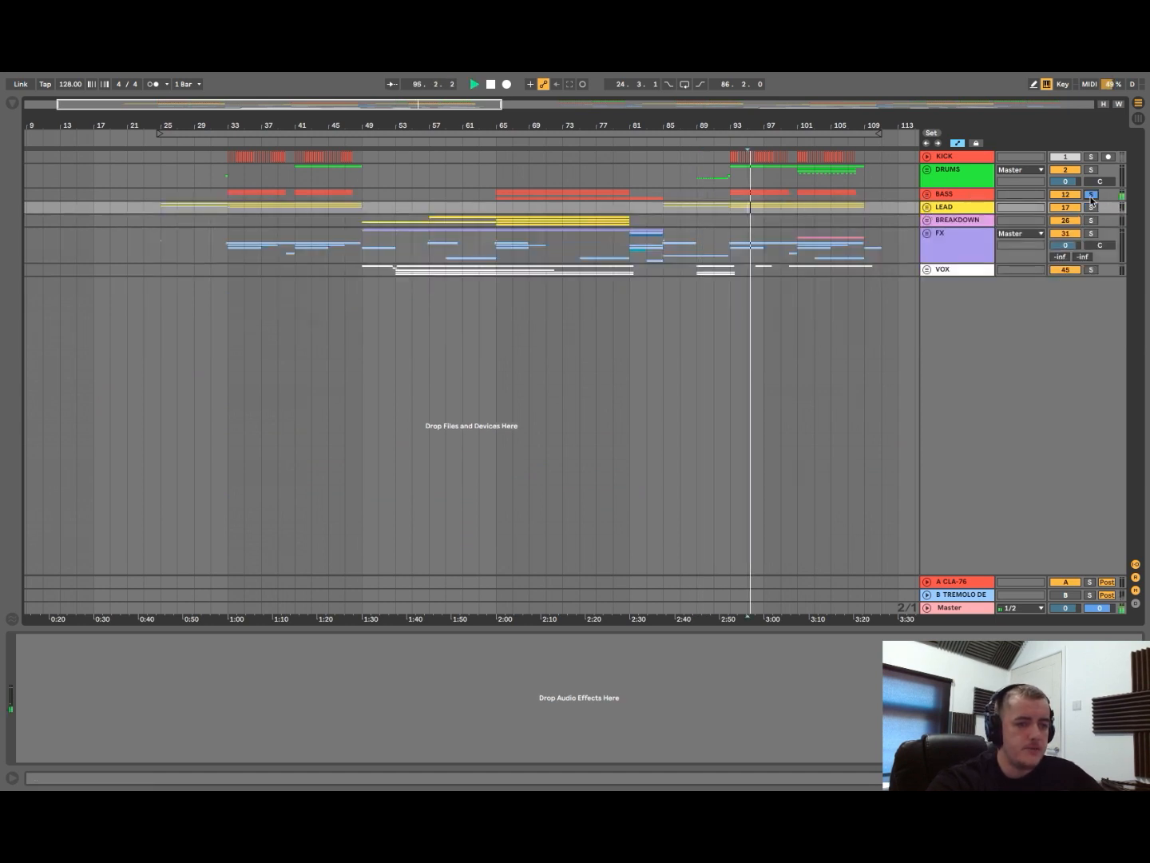
click(1090, 156)
key(space)
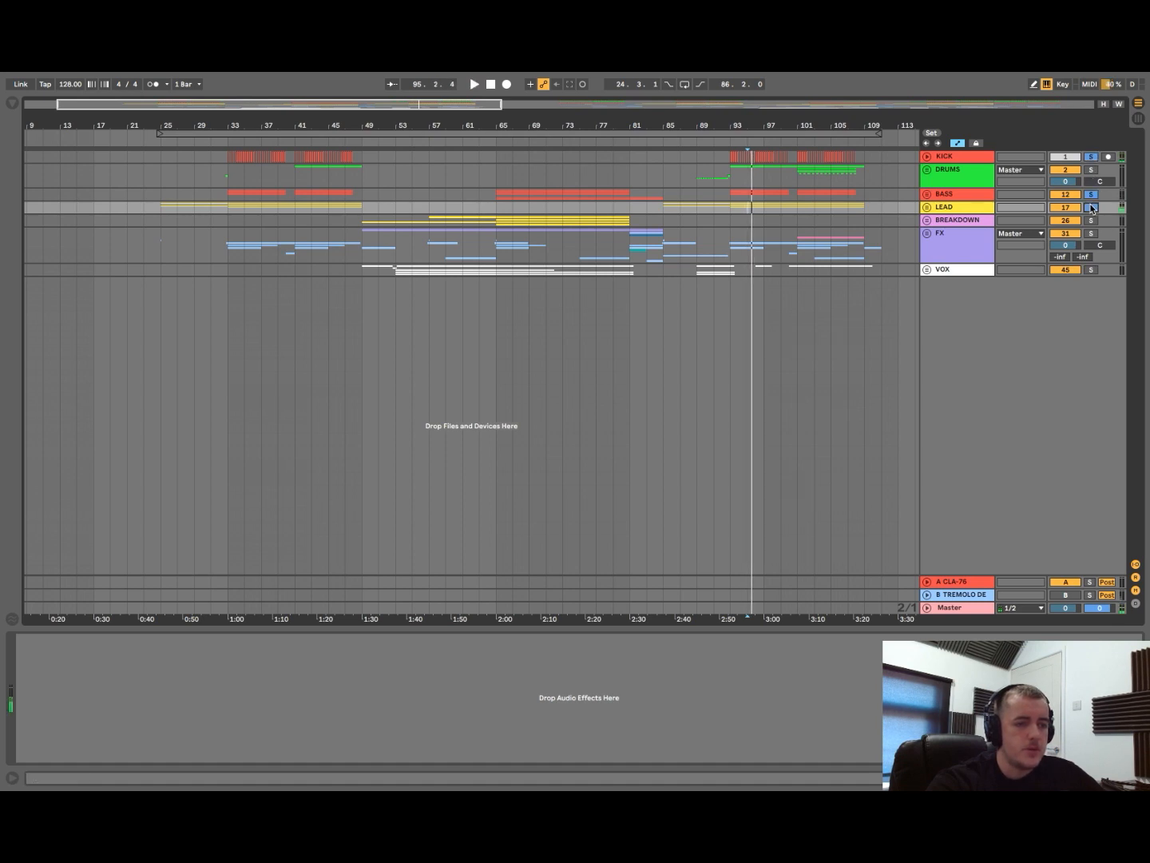
key(space)
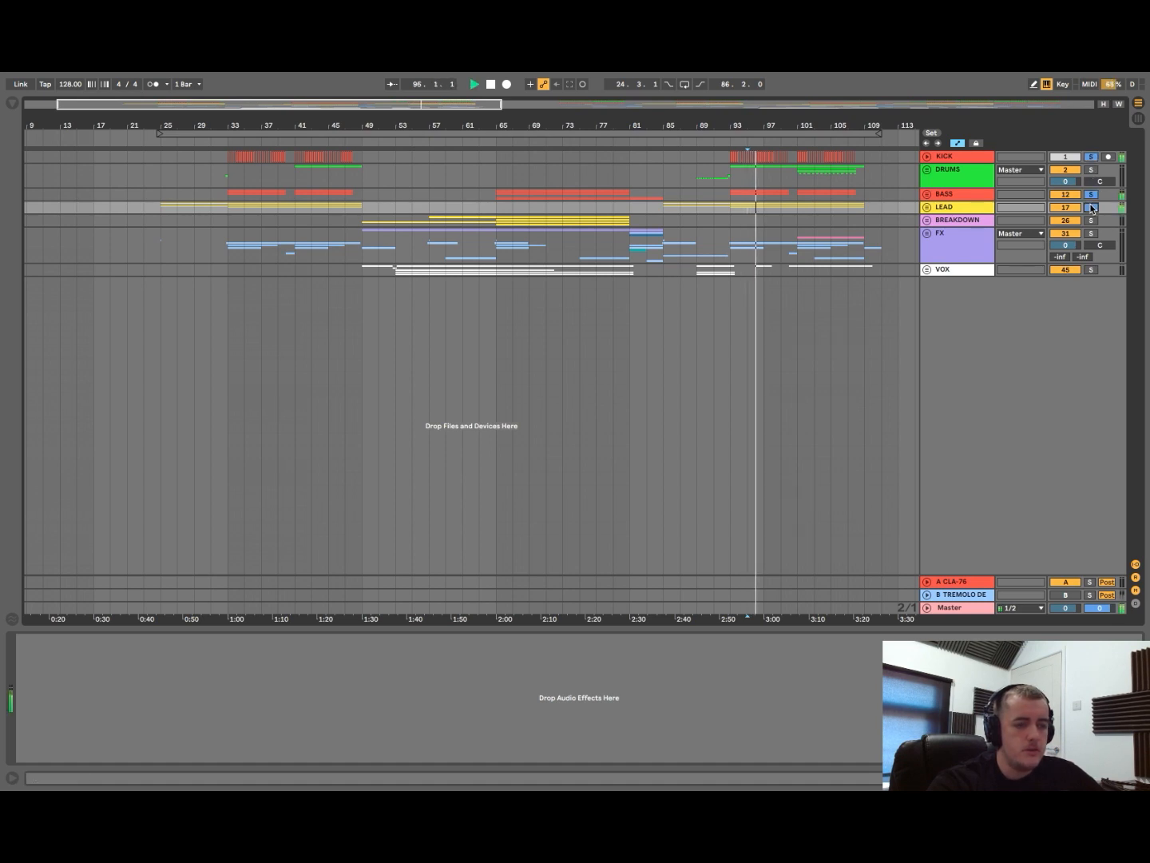
key(space)
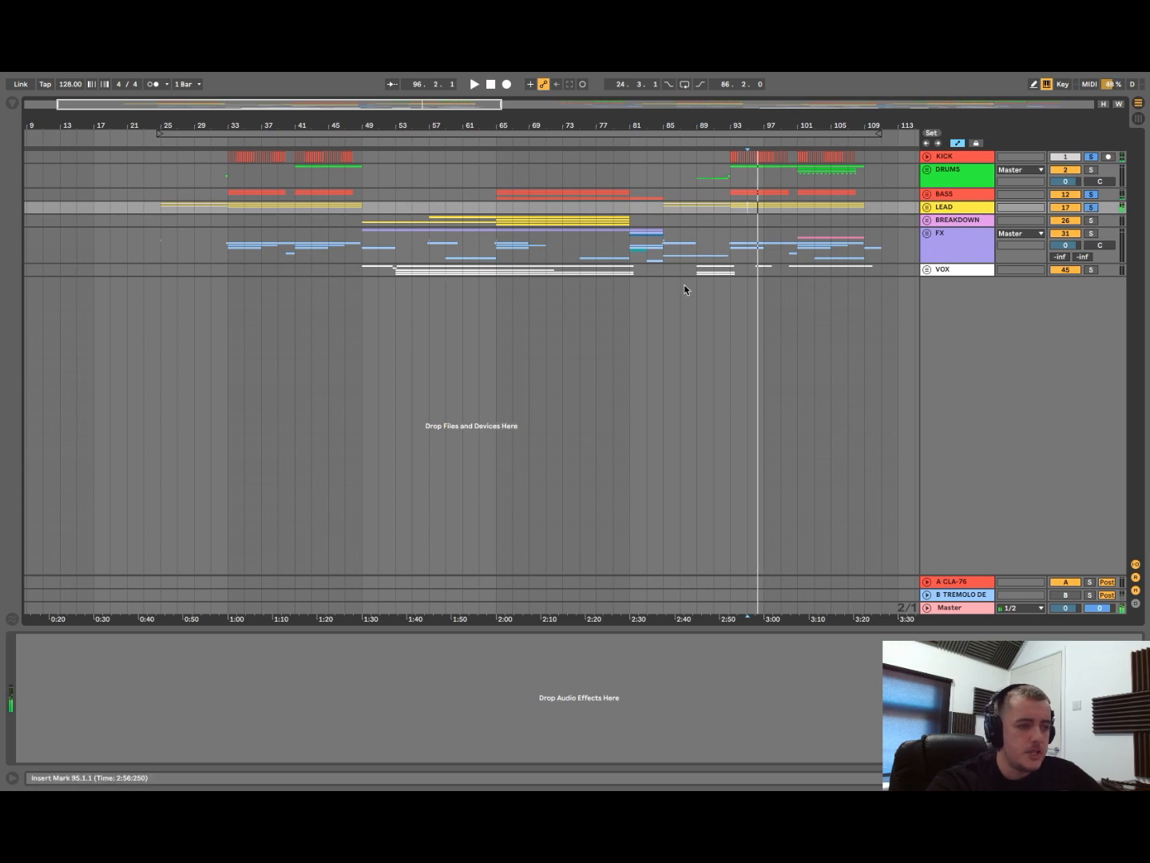
- Set the insert marker to 33.1.1, briefly check the BREAKDOWN group, unfold the FX group and expand all its tracks
click(223, 253)
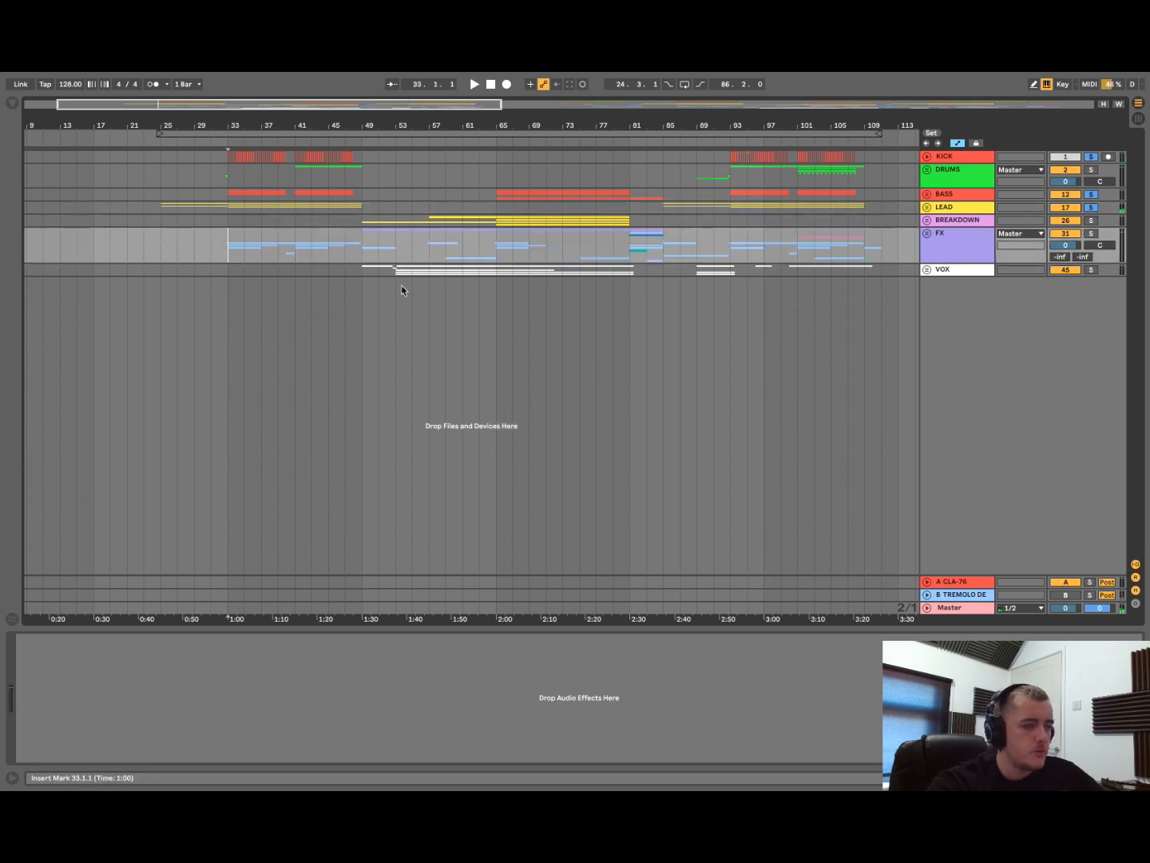
click(926, 220)
click(927, 221)
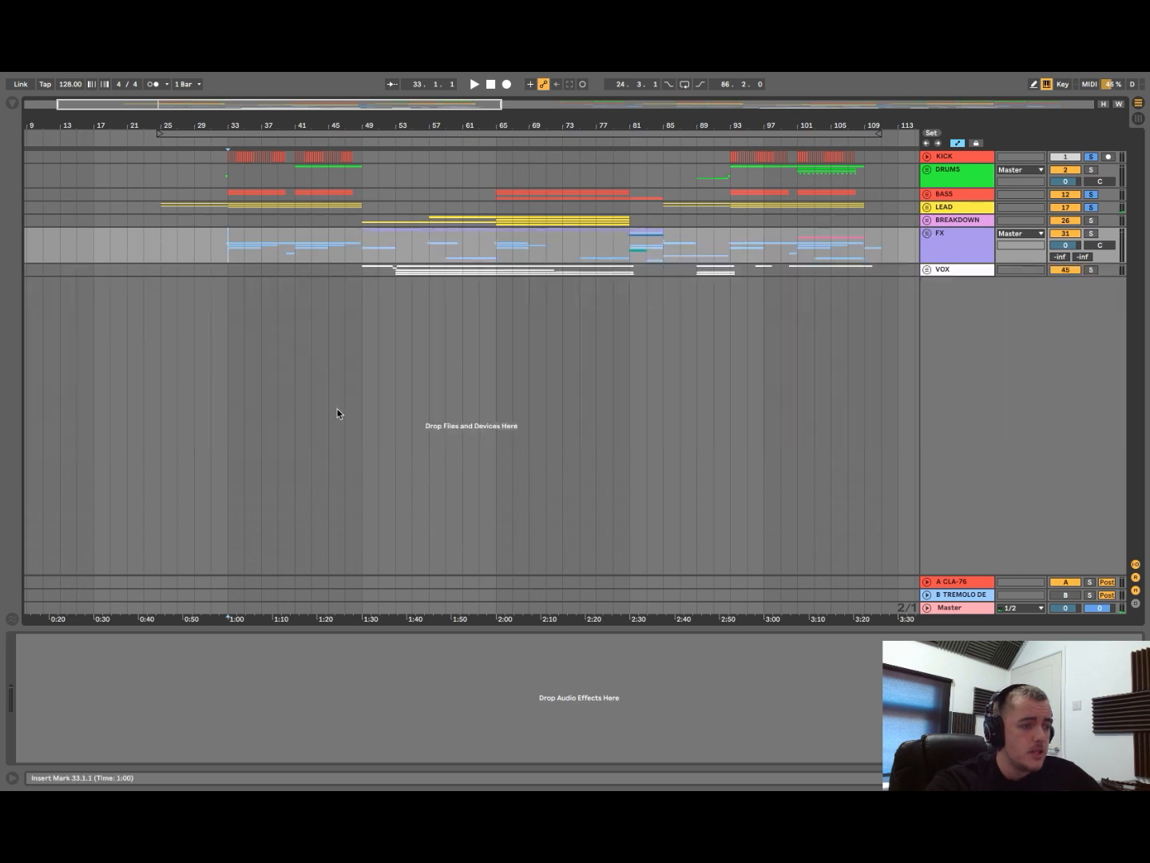
click(928, 234)
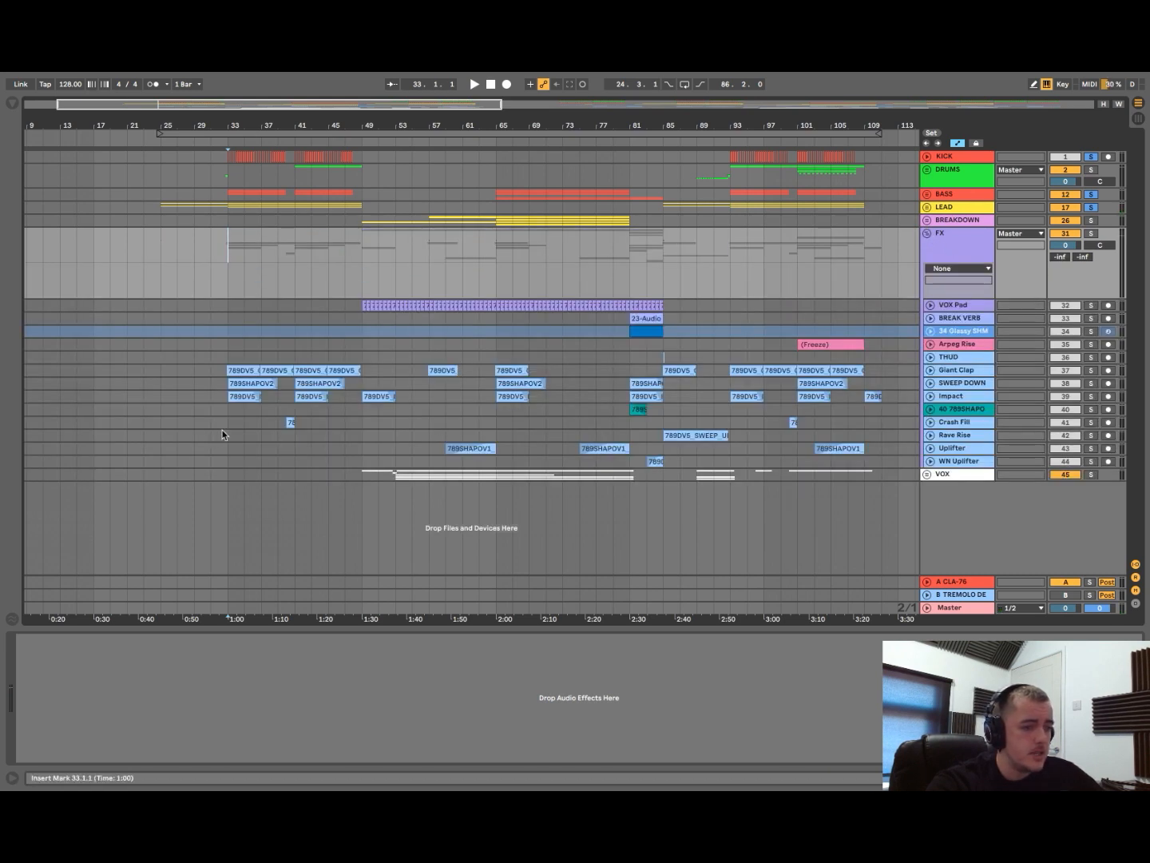
alt+click(931, 371)
- Look over the expanded FX tracks, solo the FX group and play it from 33.1.1 before stopping
scroll(280, 422, down, 2)
scroll(280, 424, left, 1)
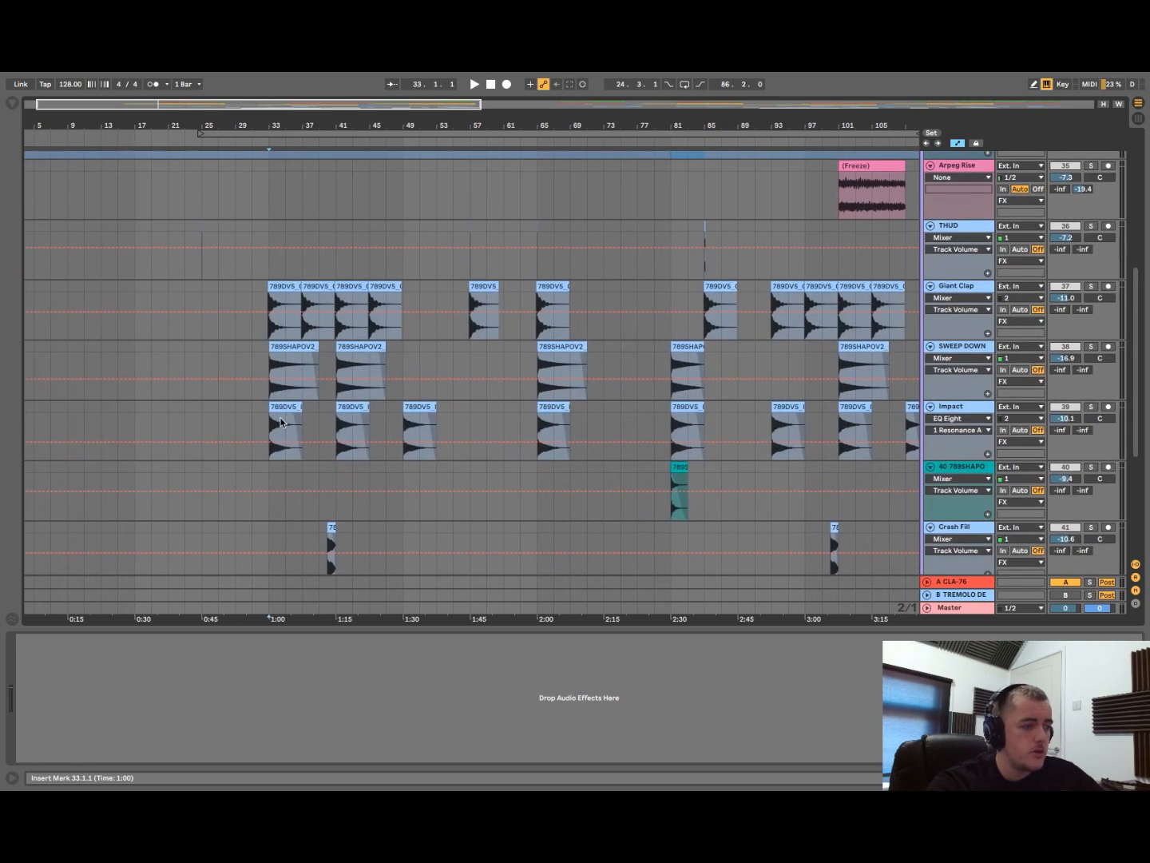
scroll(234, 435, up, 6)
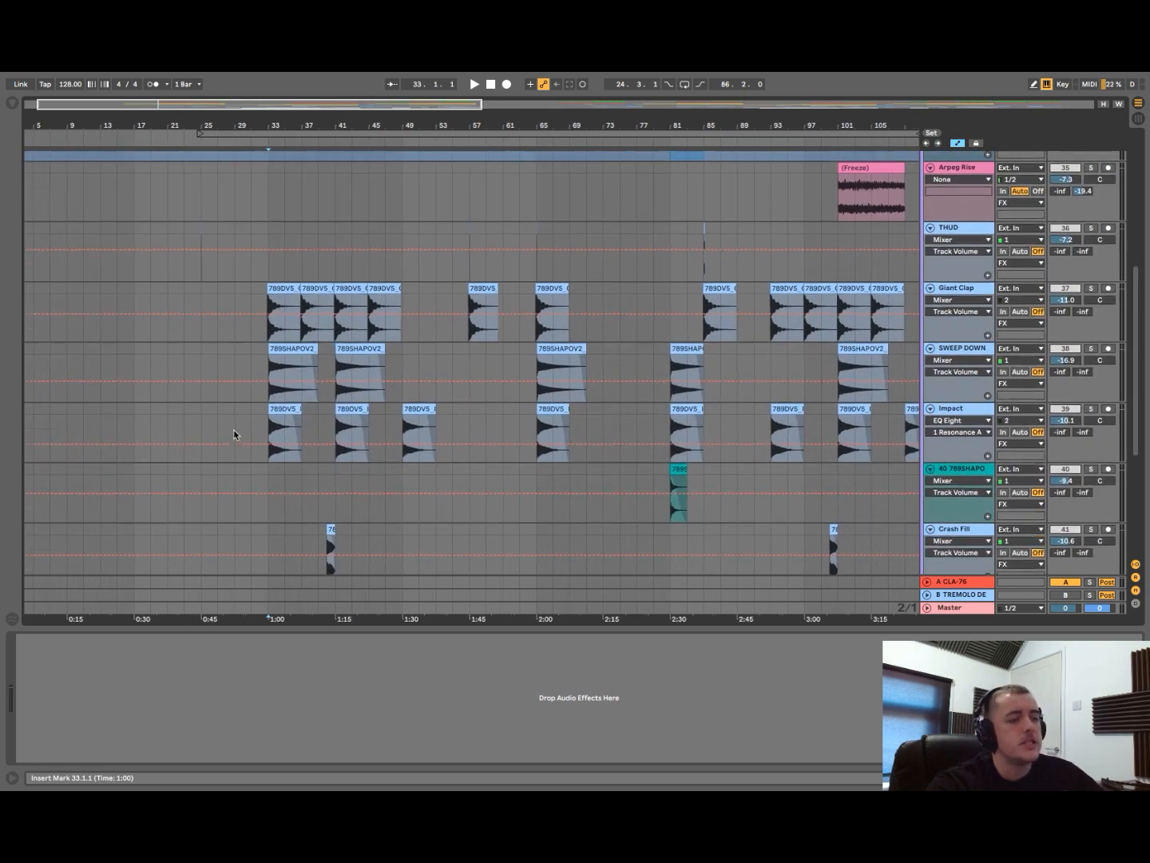
scroll(233, 435, right, 1)
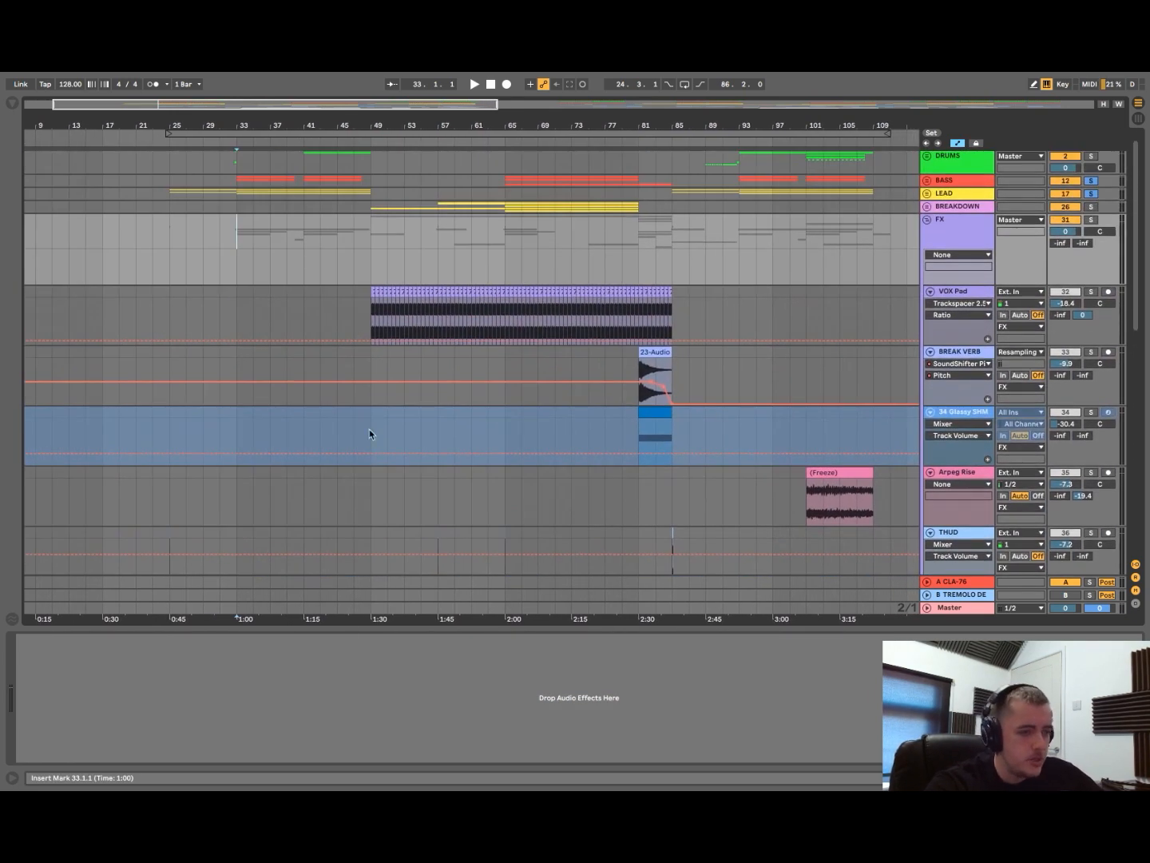
scroll(286, 325, down, 8)
scroll(286, 324, left, 1)
scroll(287, 324, up, 7)
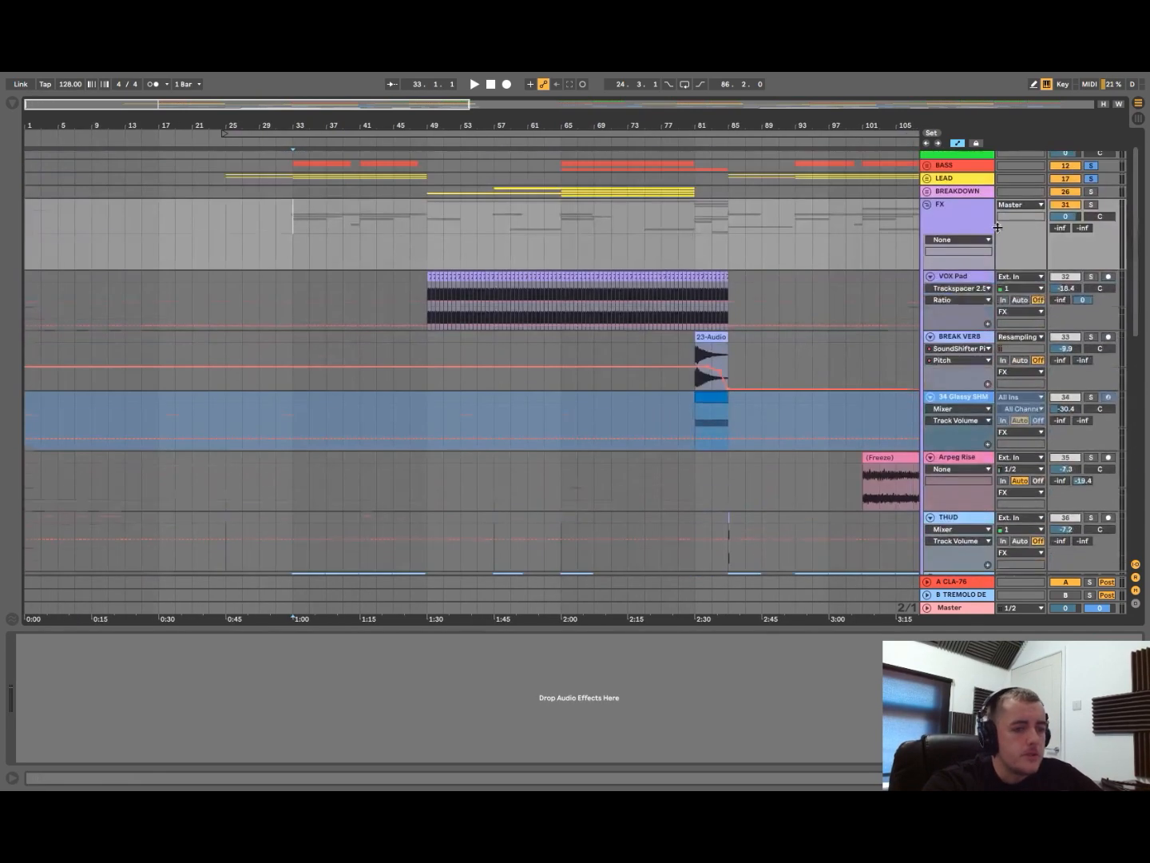
key(space)
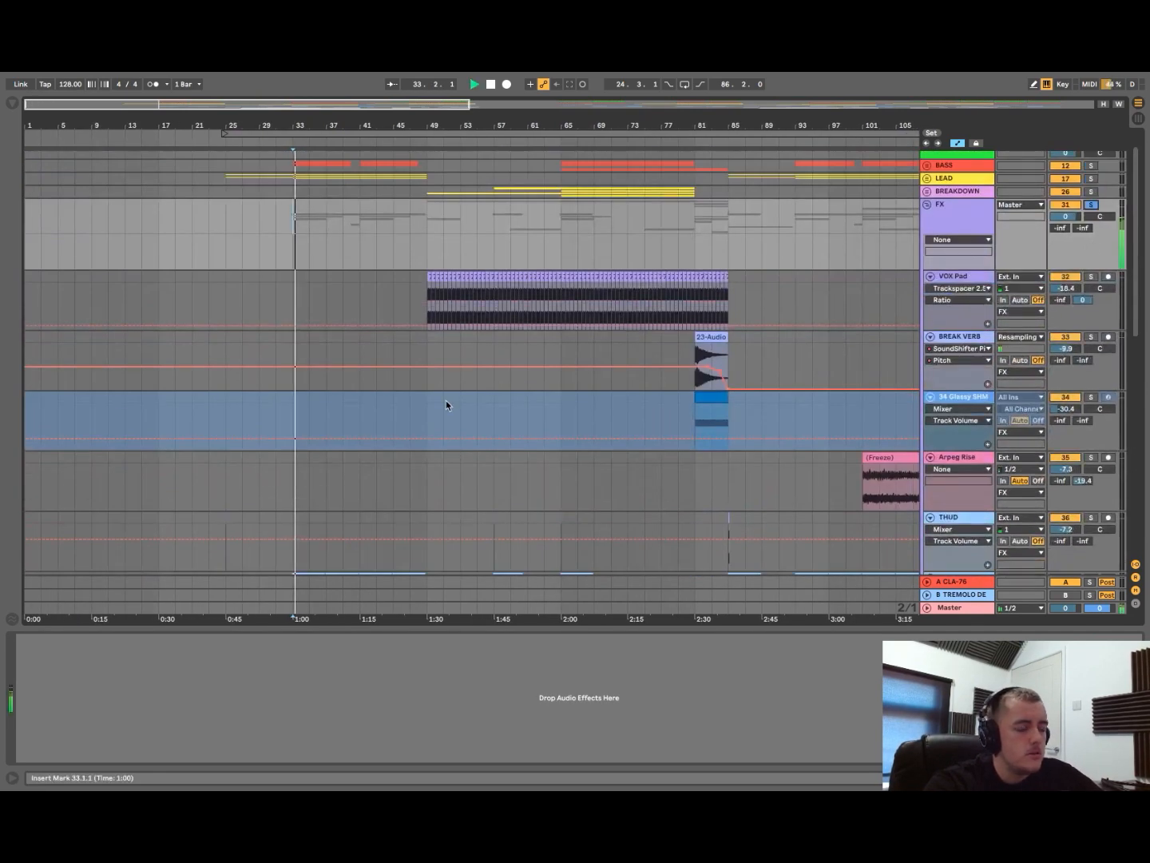
scroll(446, 399, down, 5)
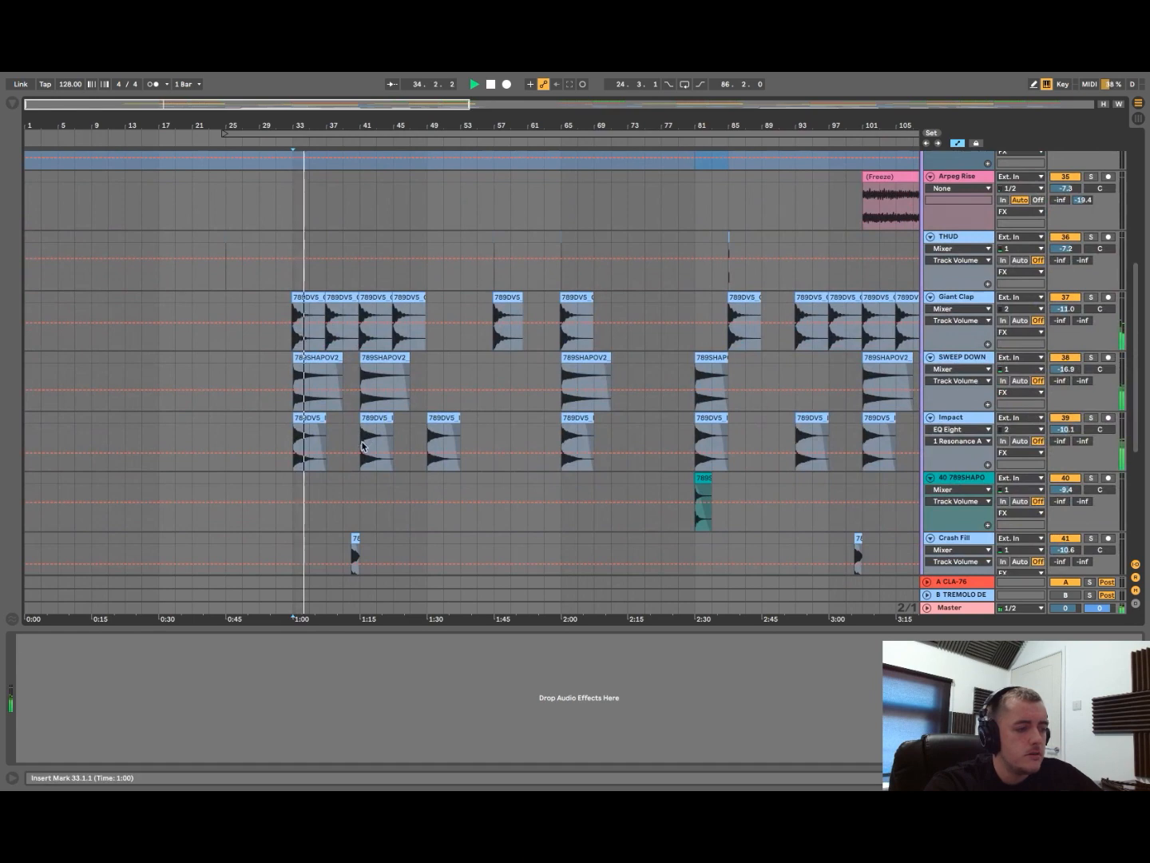
scroll(333, 453, down, 2)
key(space)
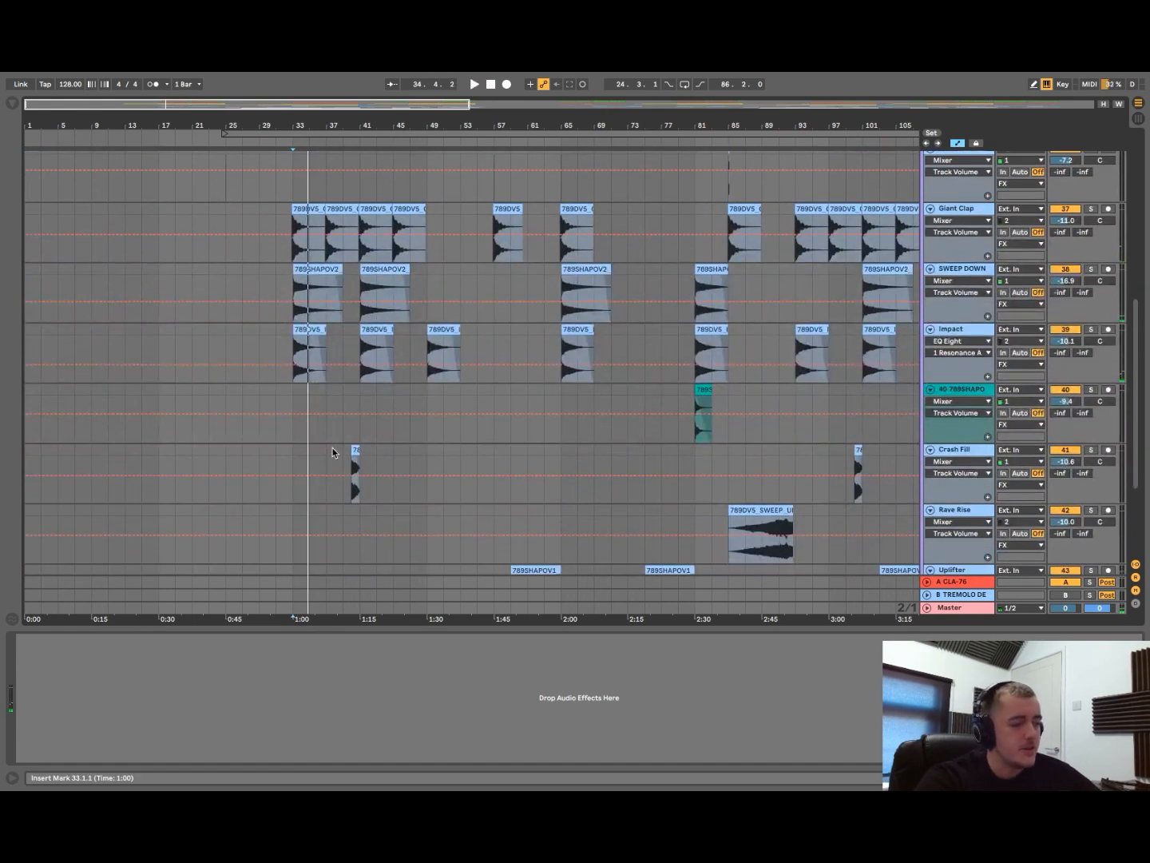
- Play the FX group from the Crash Fill clip near bar 40 and the Giant Clap clip at 40.4.3, and stop
click(354, 453)
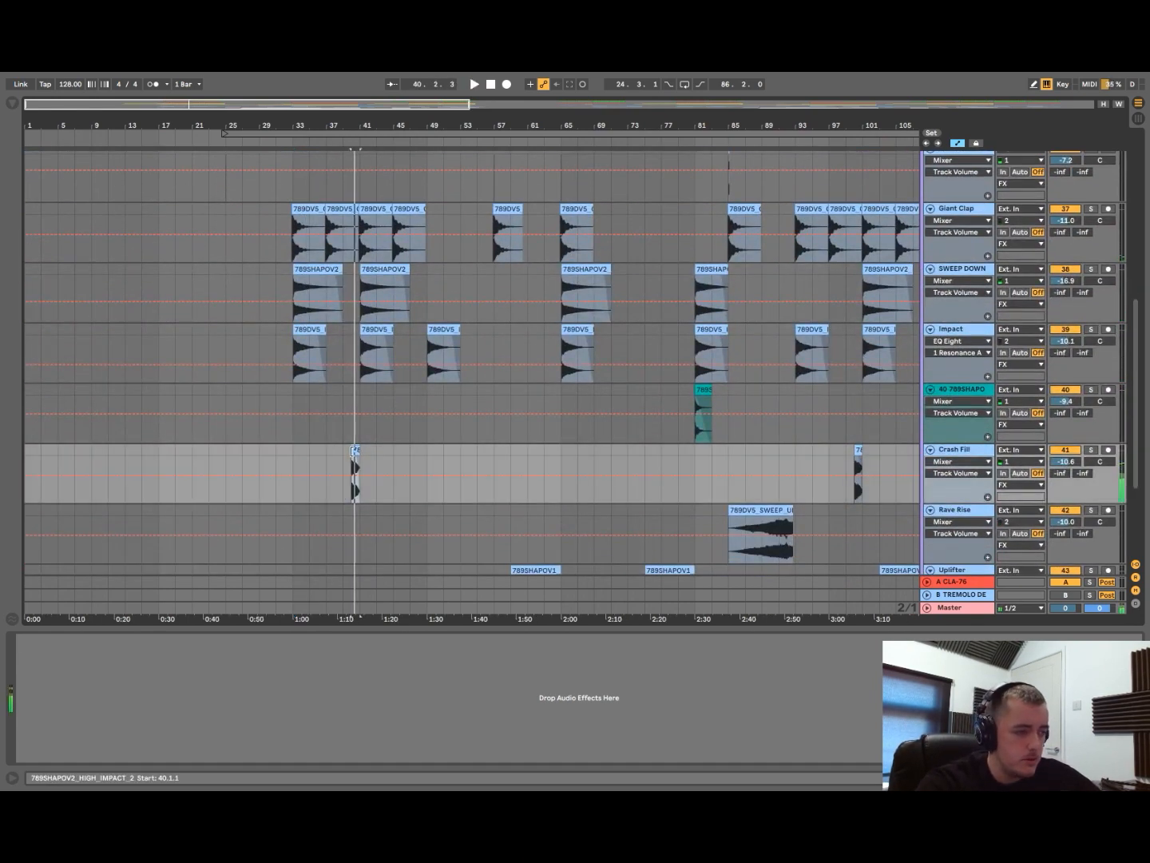
click(363, 212)
key(space)
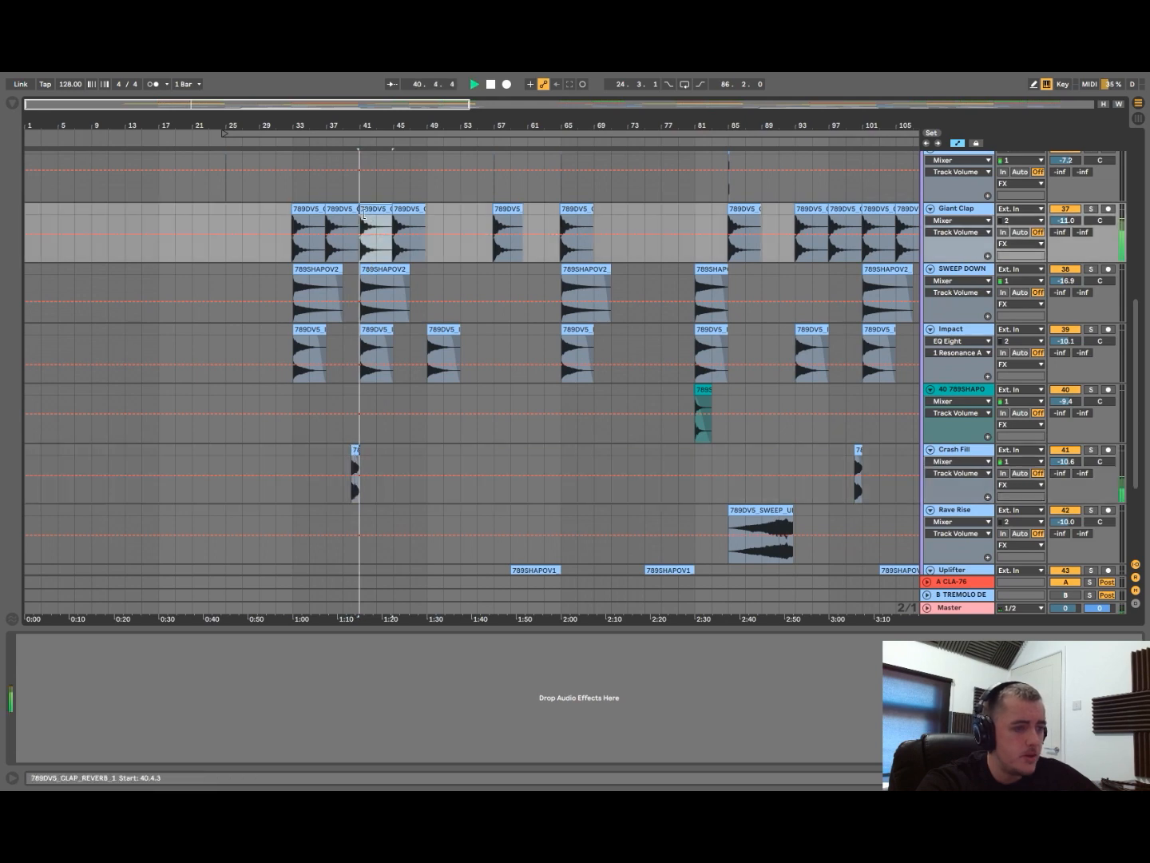
key(space)
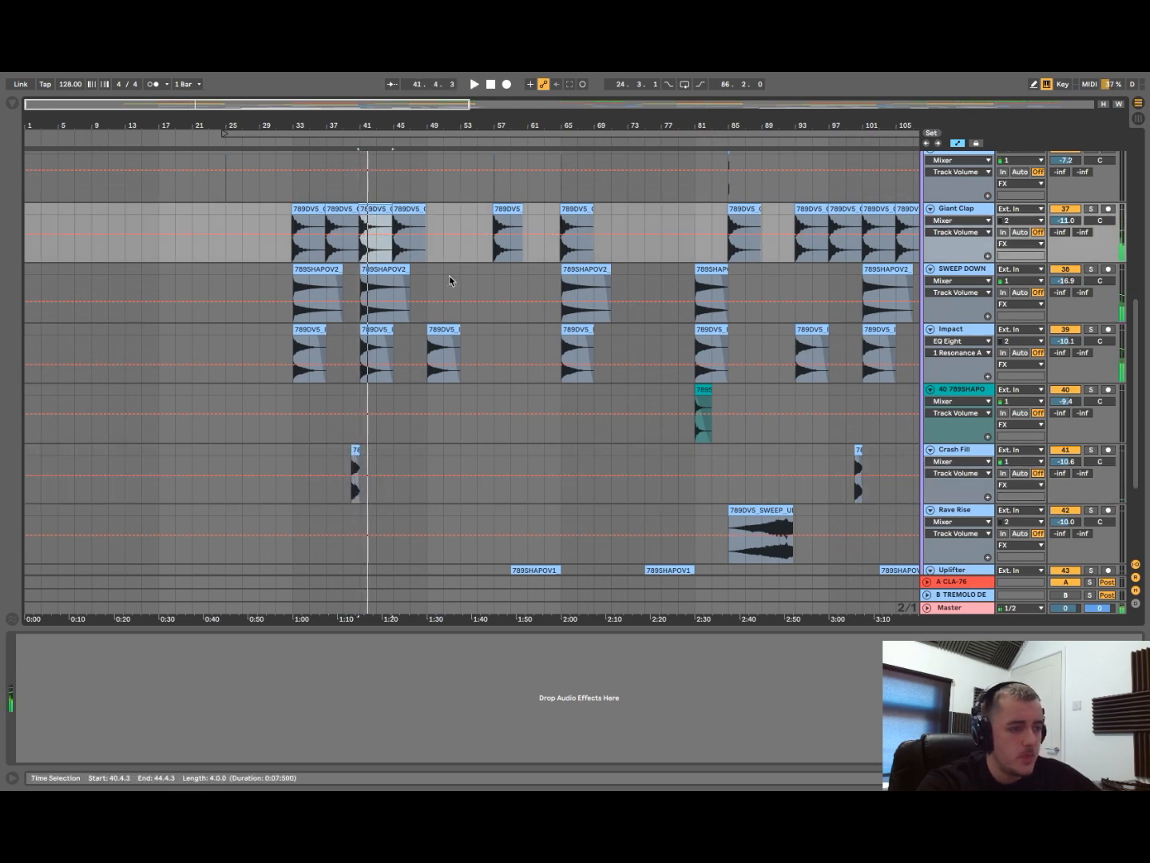
- Play the Rave Rise sweep clip from 87.1.1 and stop playback
scroll(449, 279, down, 5)
scroll(449, 279, right, 10)
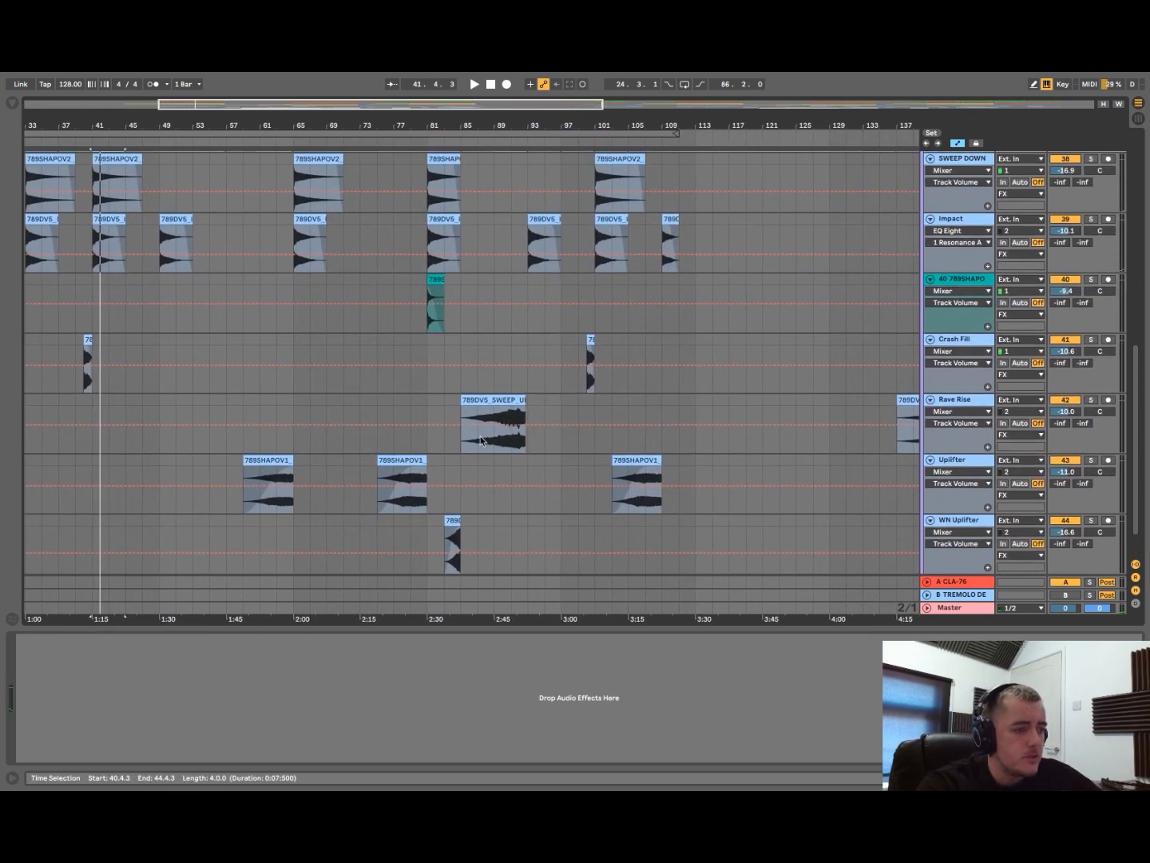
click(482, 439)
key(space)
scroll(485, 453, up, 2)
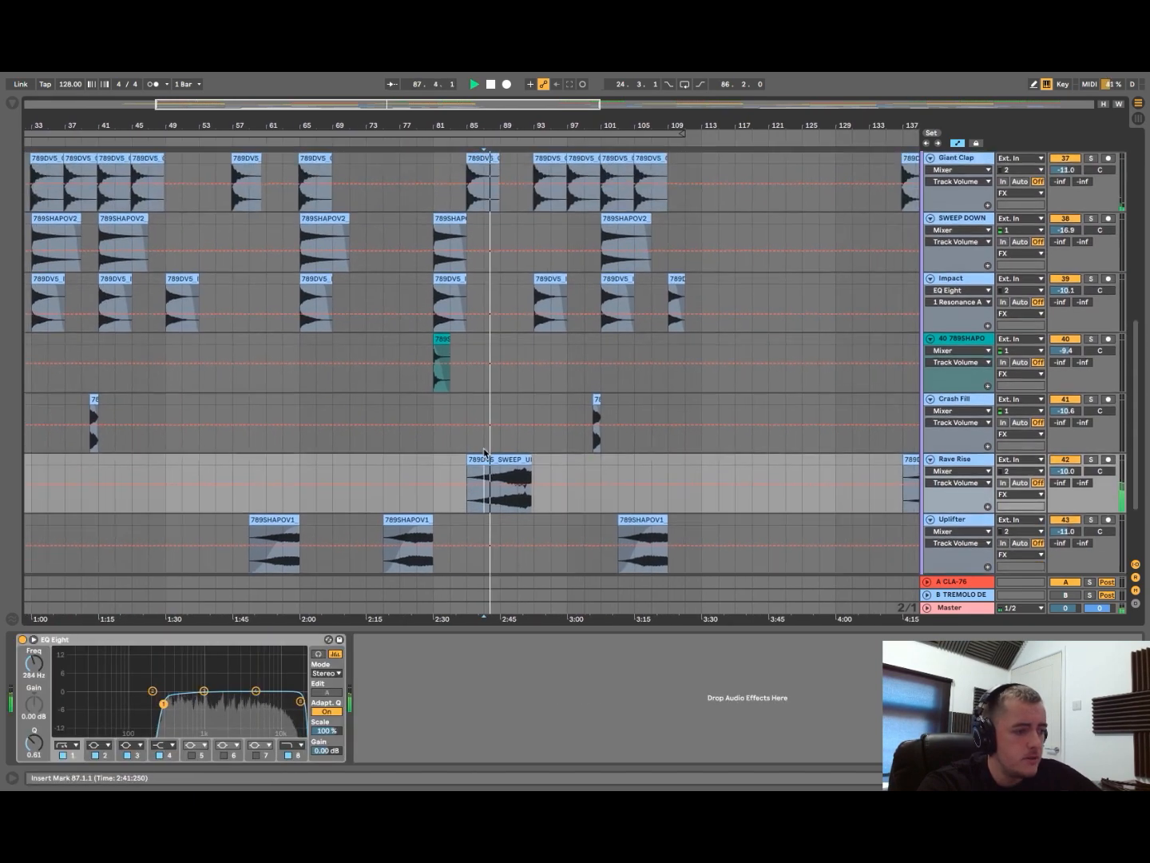
key(space)
- Inspect the Impact clip at 81.1.1 and the first Giant Clap clip at 32.4.3
click(446, 289)
scroll(444, 286, up, 1)
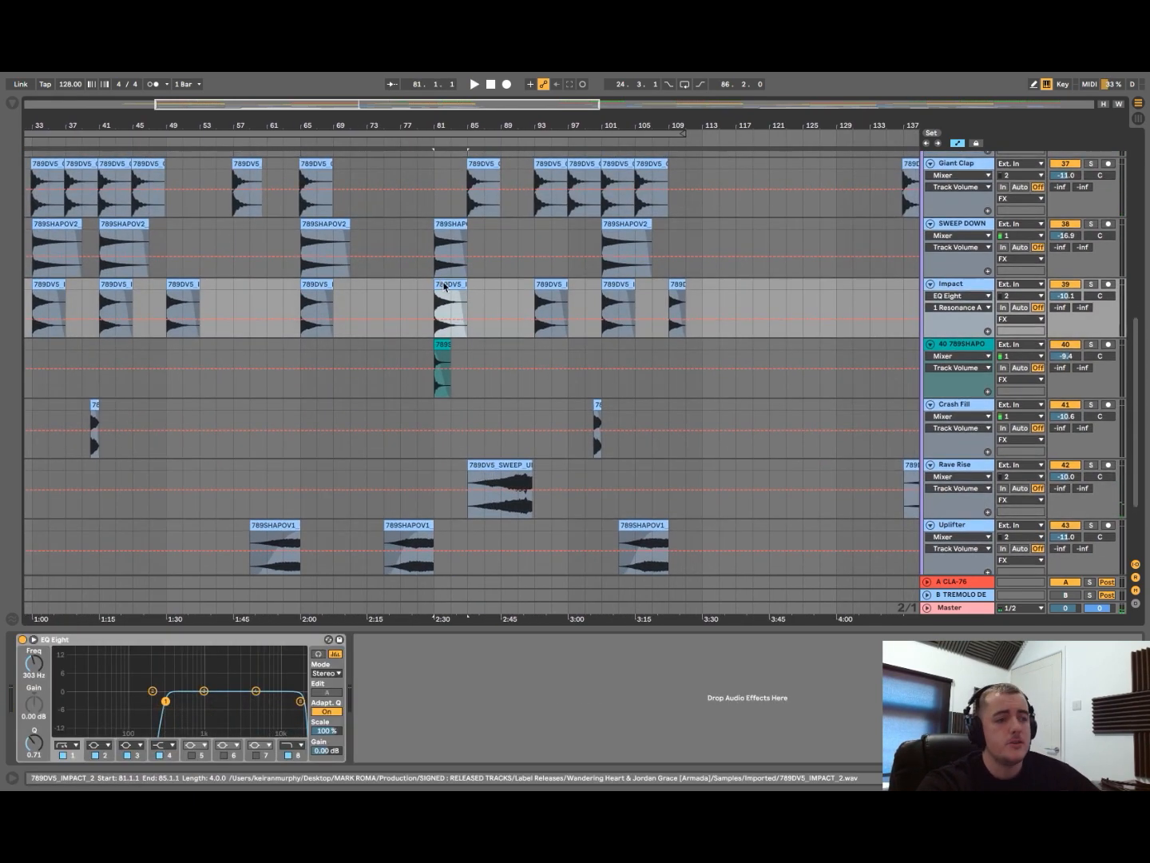
scroll(444, 286, up, 3)
scroll(444, 286, left, 4)
click(133, 299)
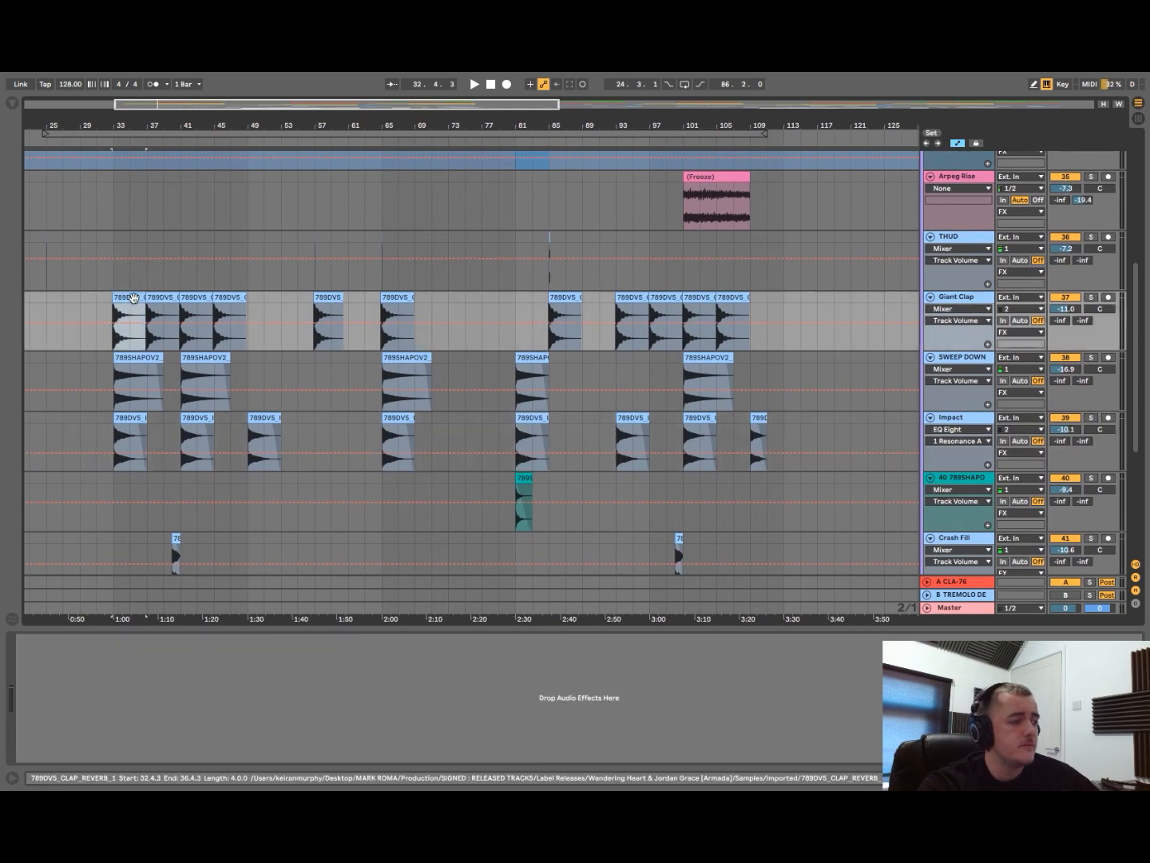
scroll(133, 298, up, 5)
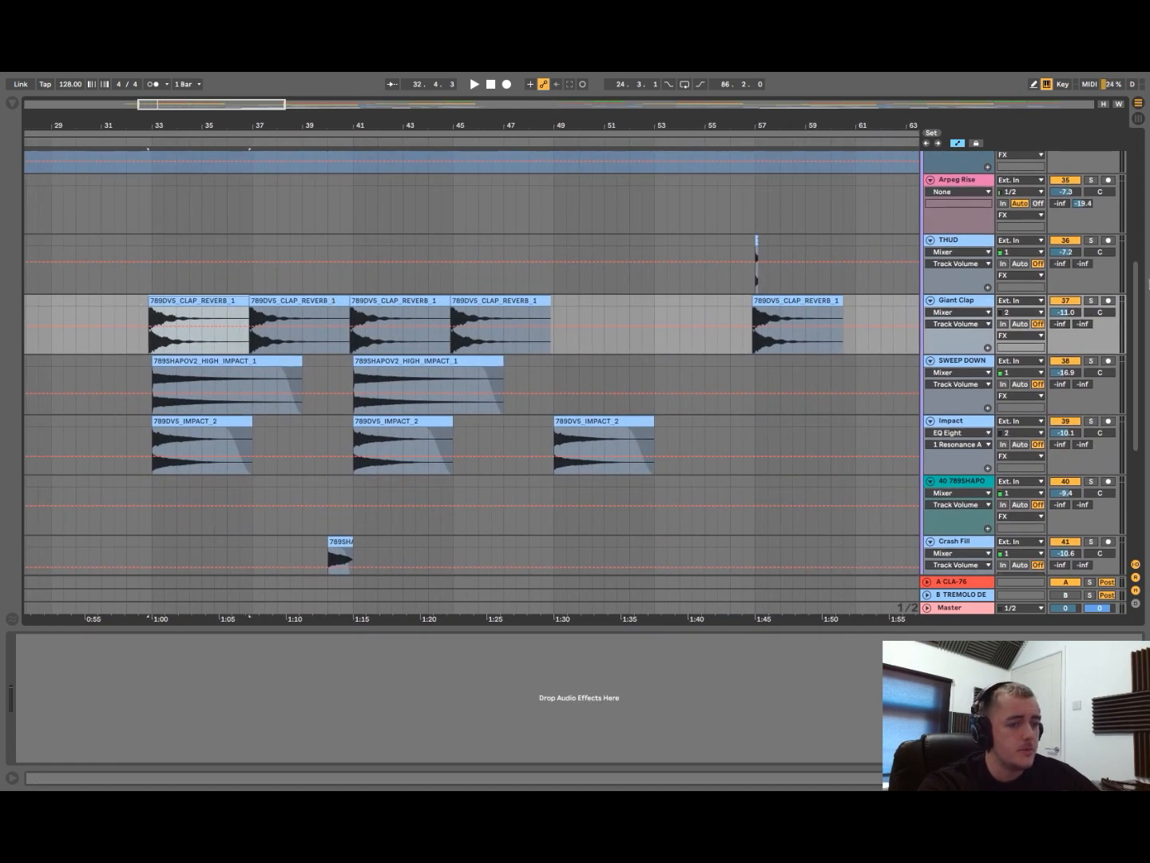
- Audition the SWEEP DOWN and Impact tracks from 33.1.1, soloed one at a time and together, and clear their solos
click(228, 381)
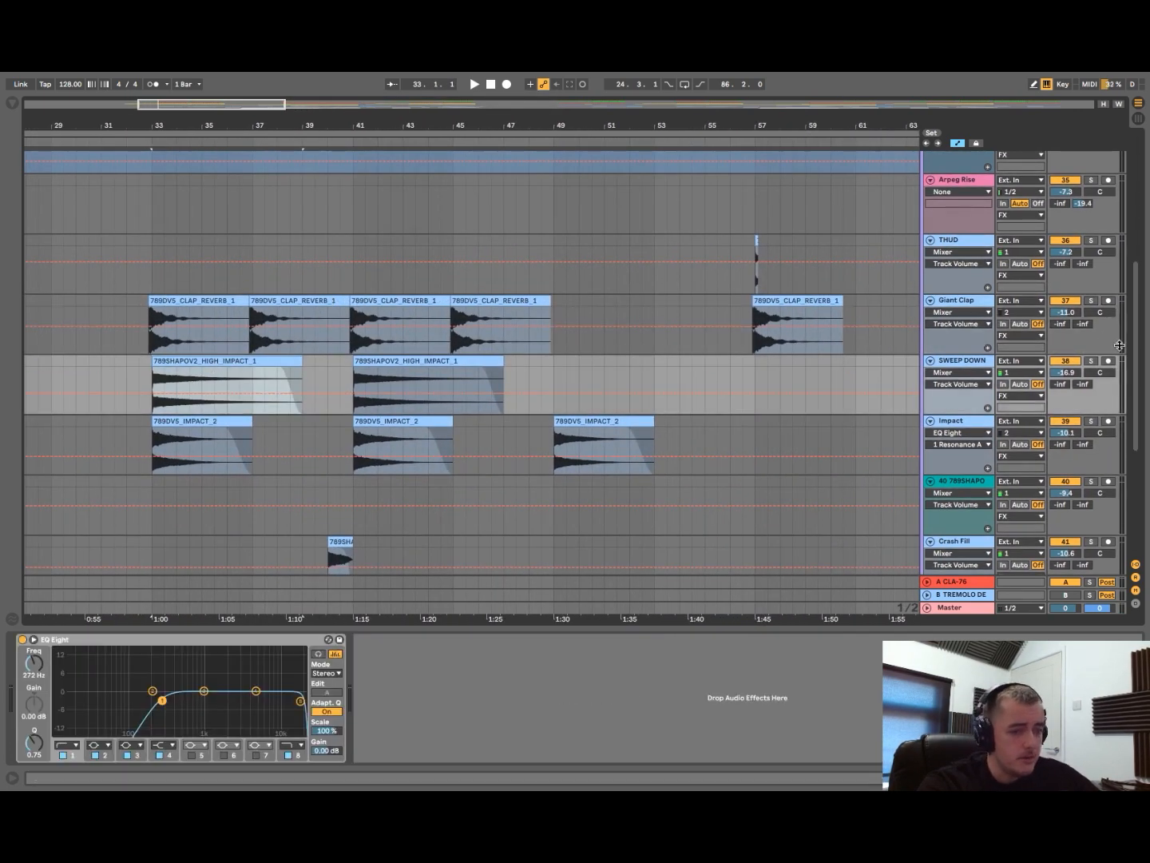
click(1091, 361)
key(space)
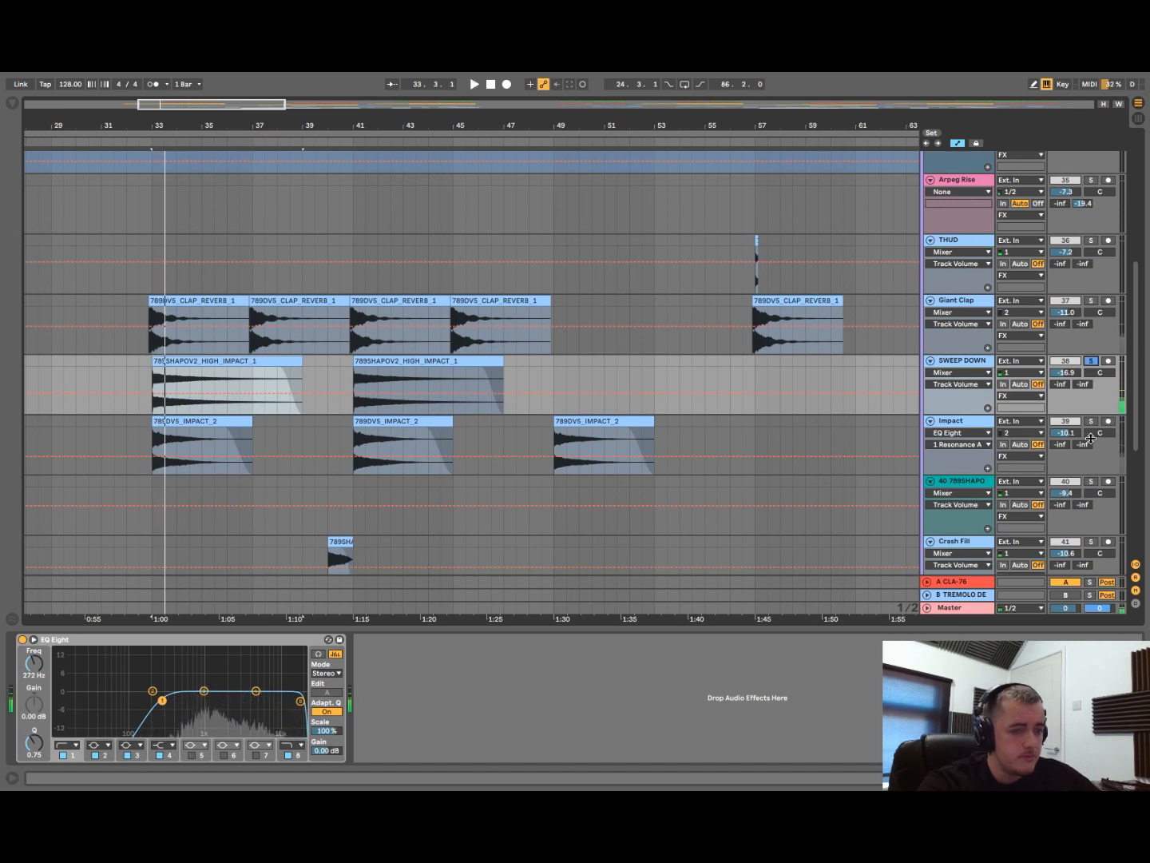
click(1091, 420)
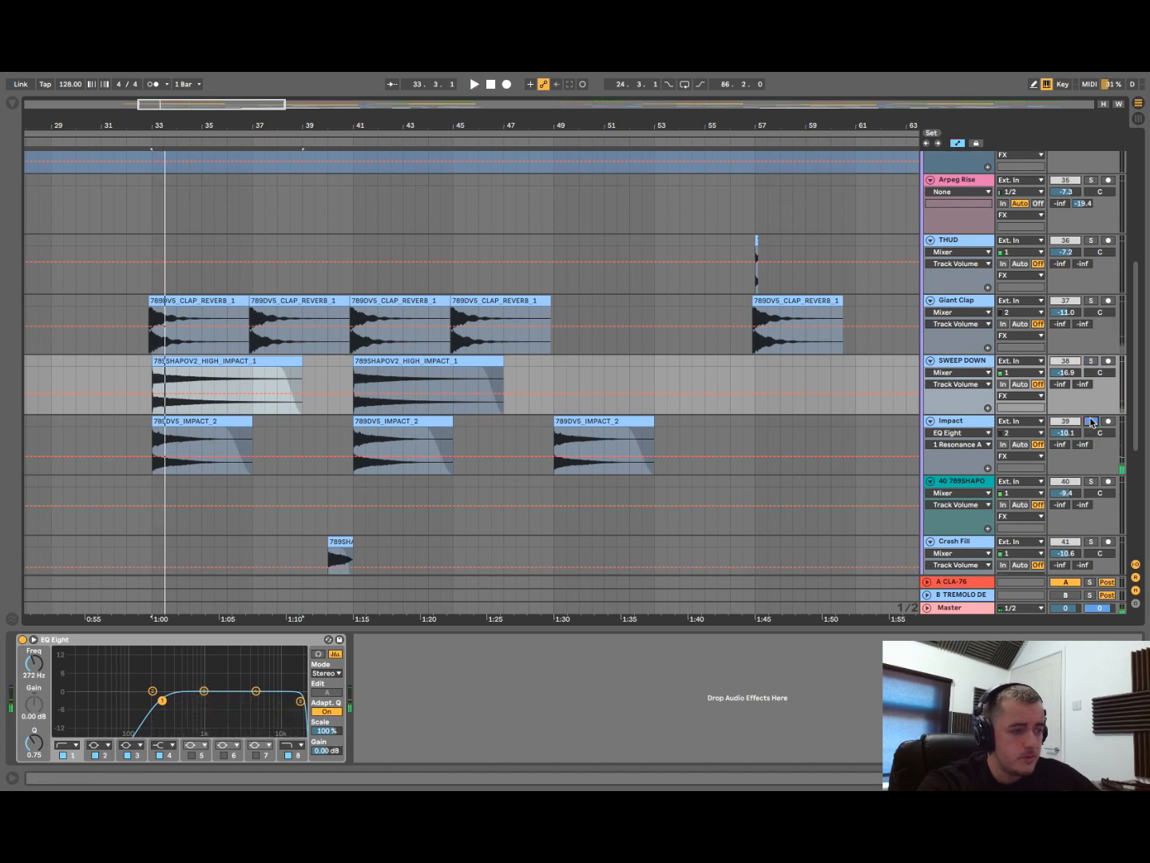
click(1091, 362)
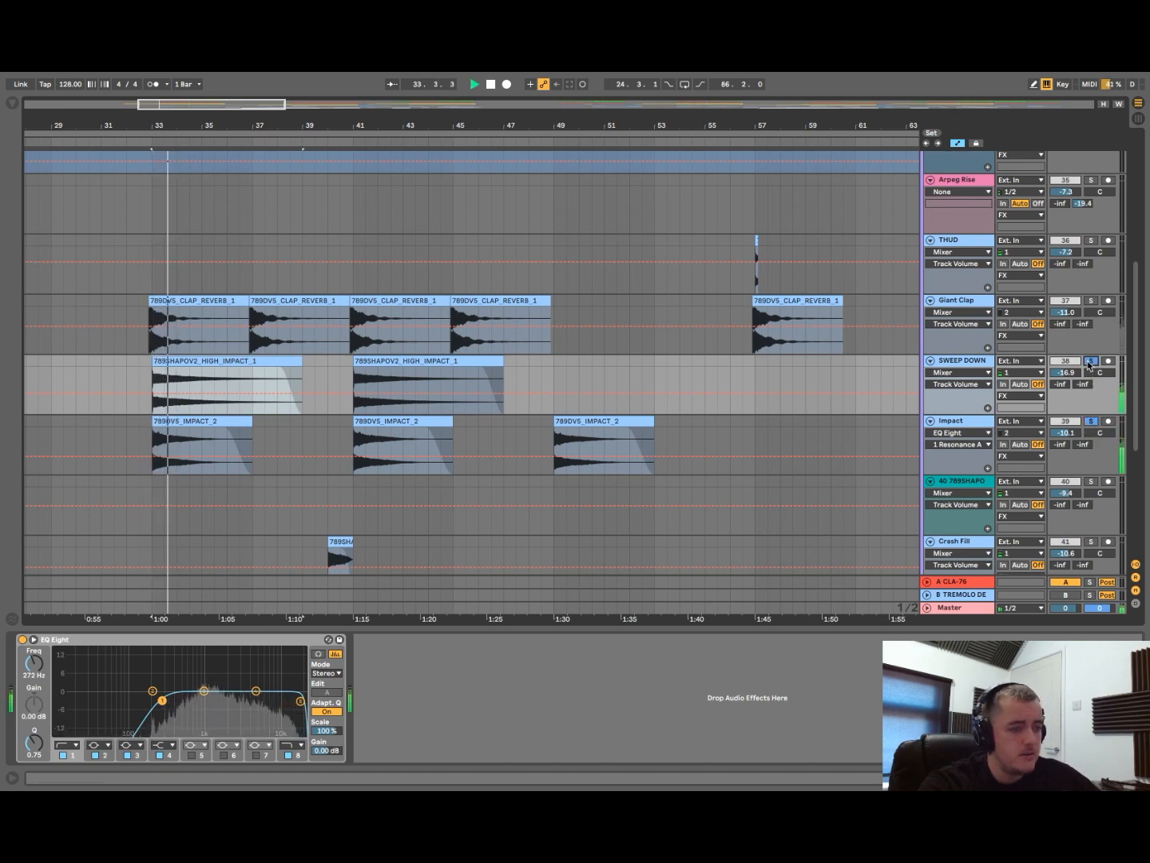
key(space)
click(1089, 363)
- Examine the whole FX group's clip layout, from VOX Pad down to WN Uplifter
scroll(285, 401, down, 5)
scroll(282, 400, up, 5)
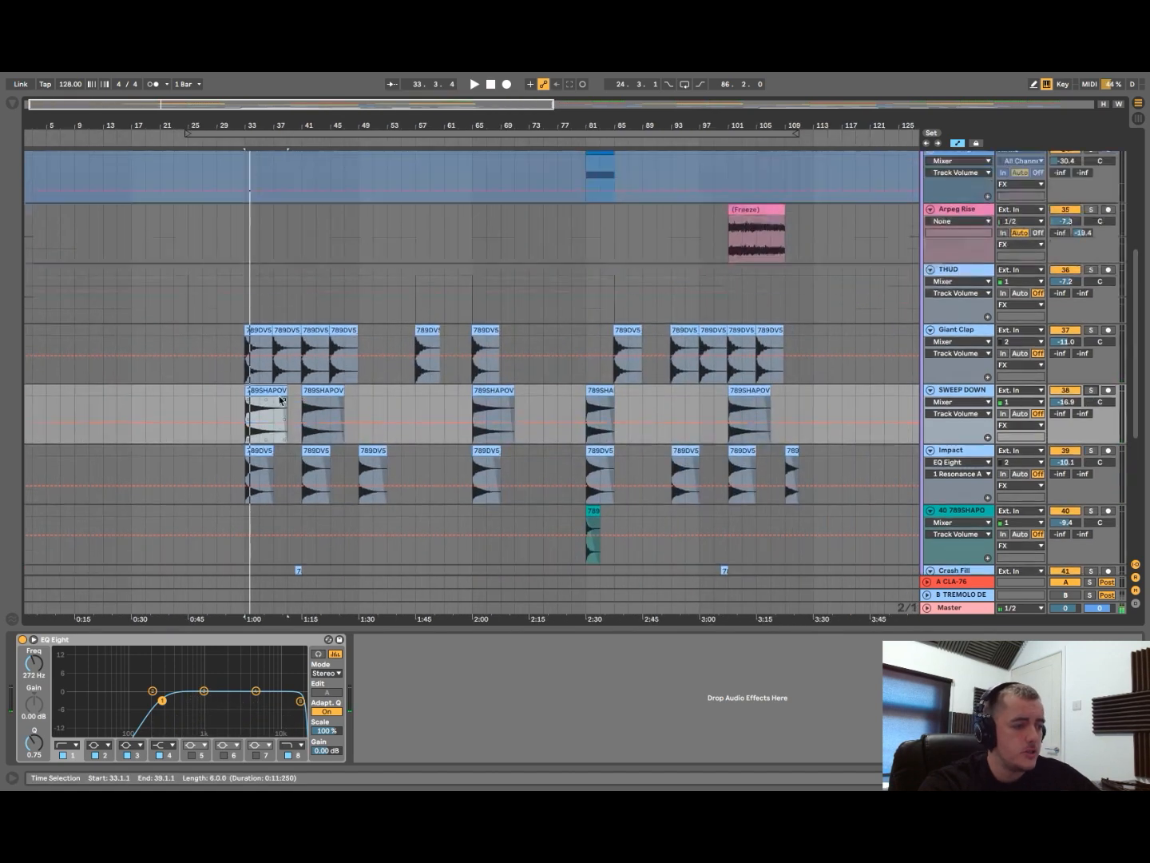
scroll(285, 403, up, 2)
scroll(284, 405, down, 2)
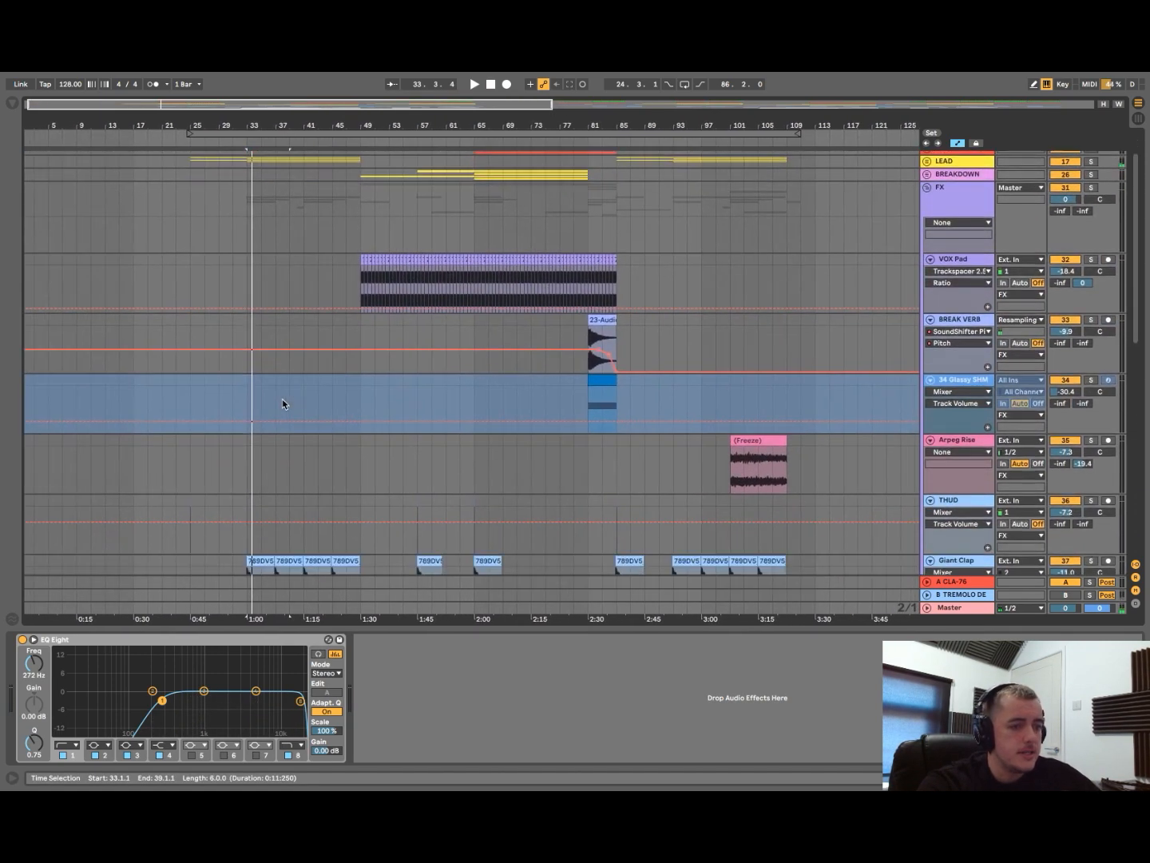
scroll(560, 505, down, 5)
scroll(558, 507, down, 5)
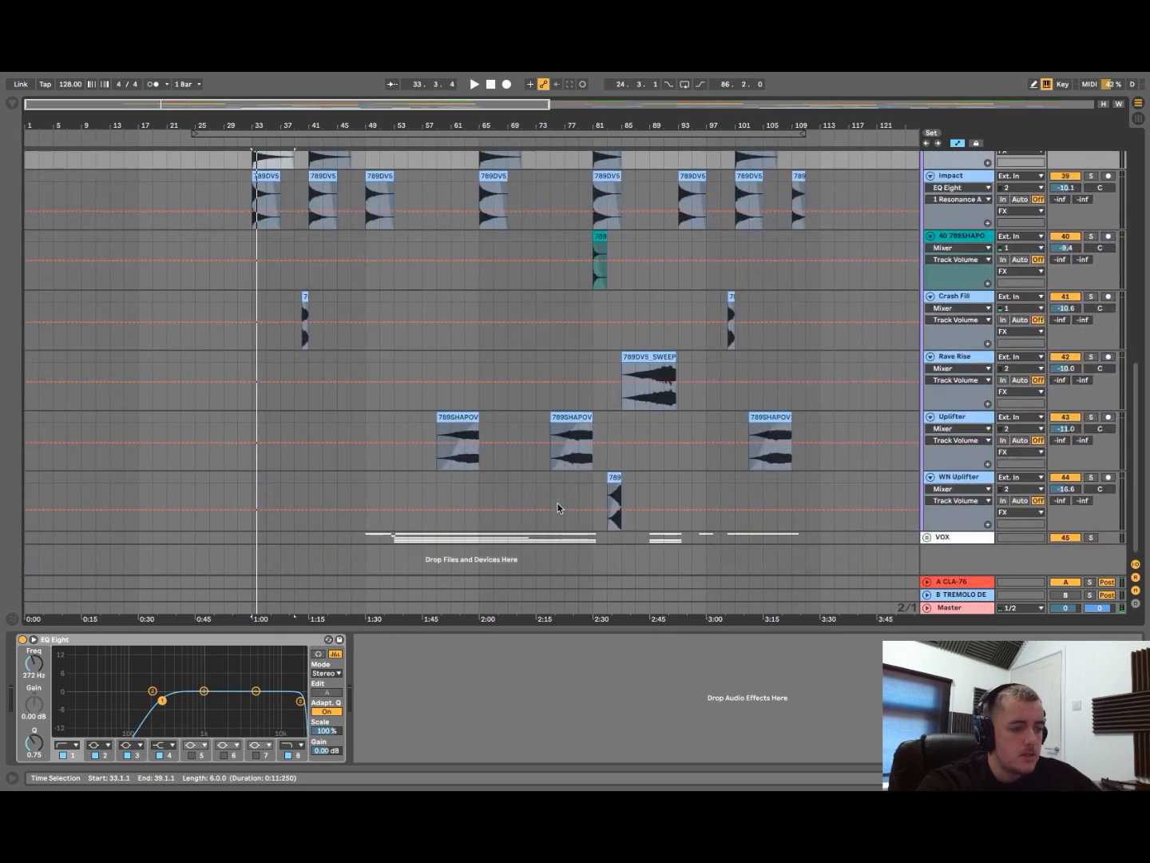
scroll(556, 507, up, 2)
scroll(941, 320, up, 6)
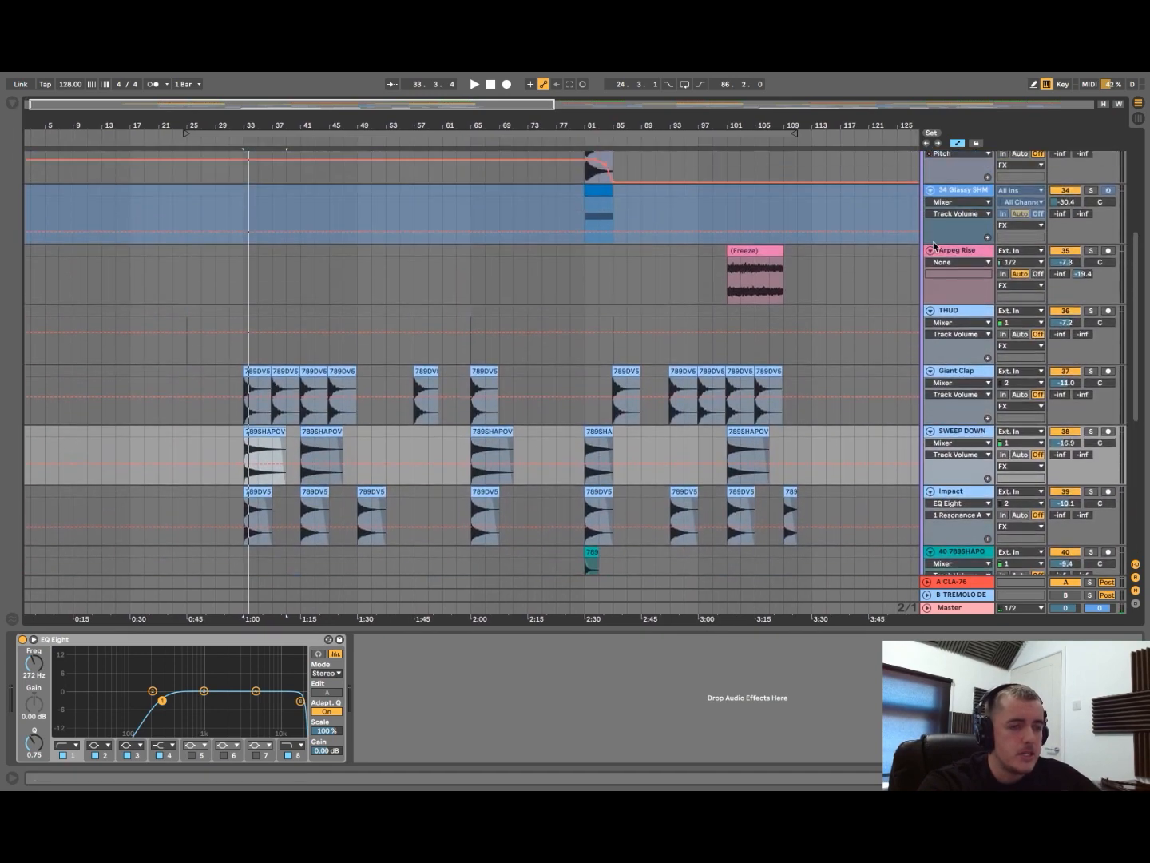
scroll(766, 374, up, 2)
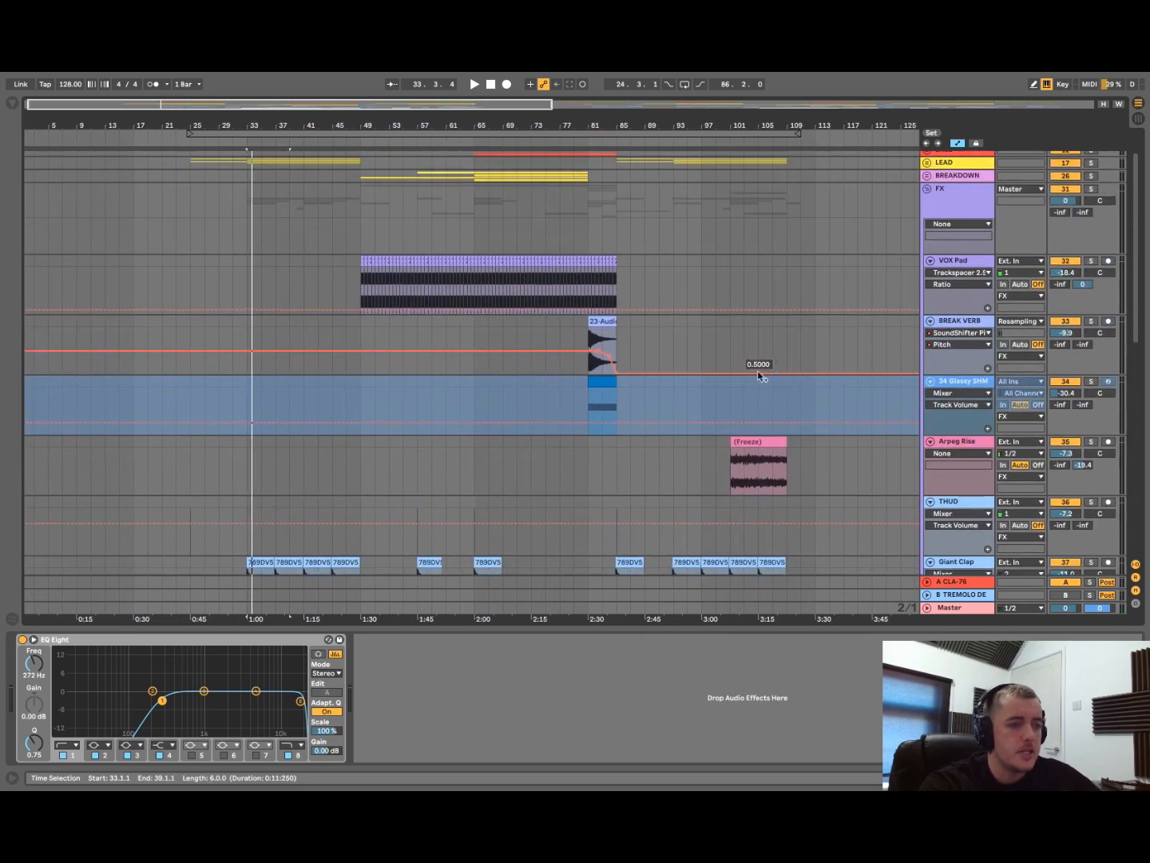
- Solo VOX Pad, play it from 61.1.1, stop playback and collapse Auto Filter in its device chain
click(445, 285)
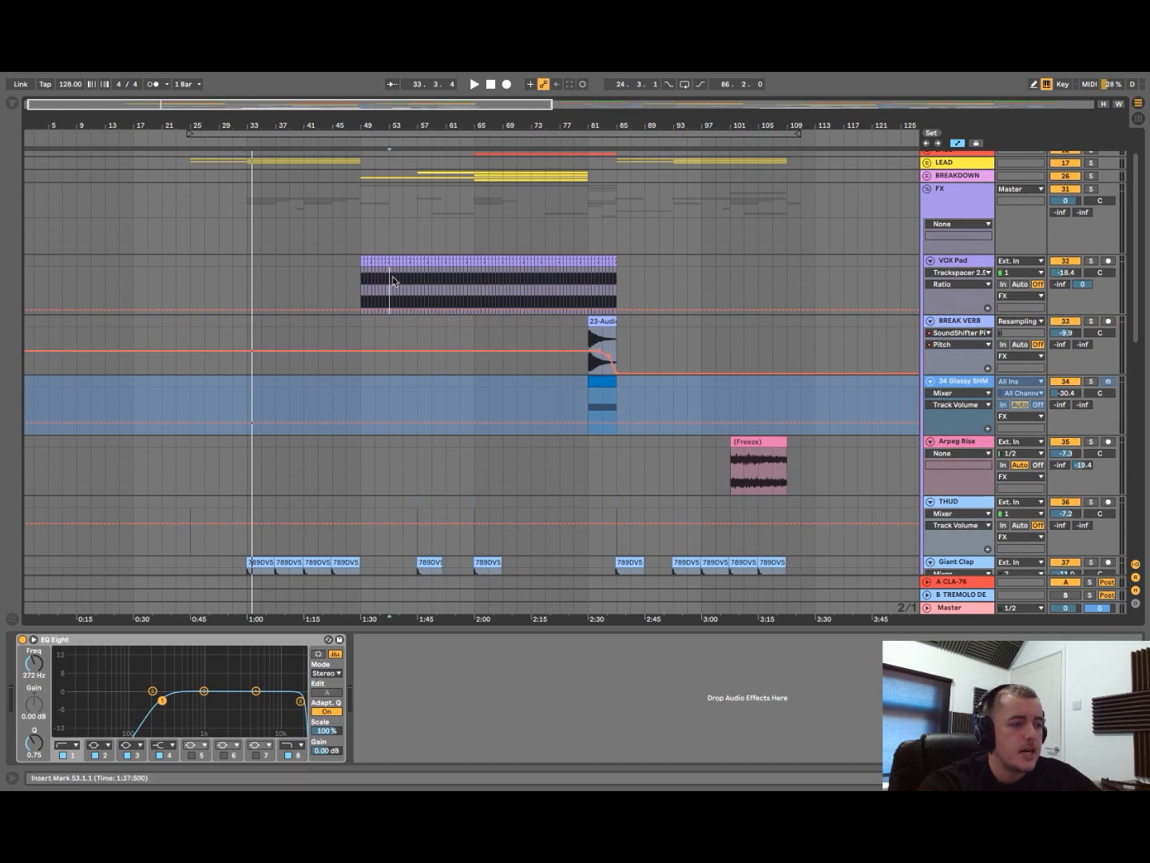
click(1092, 262)
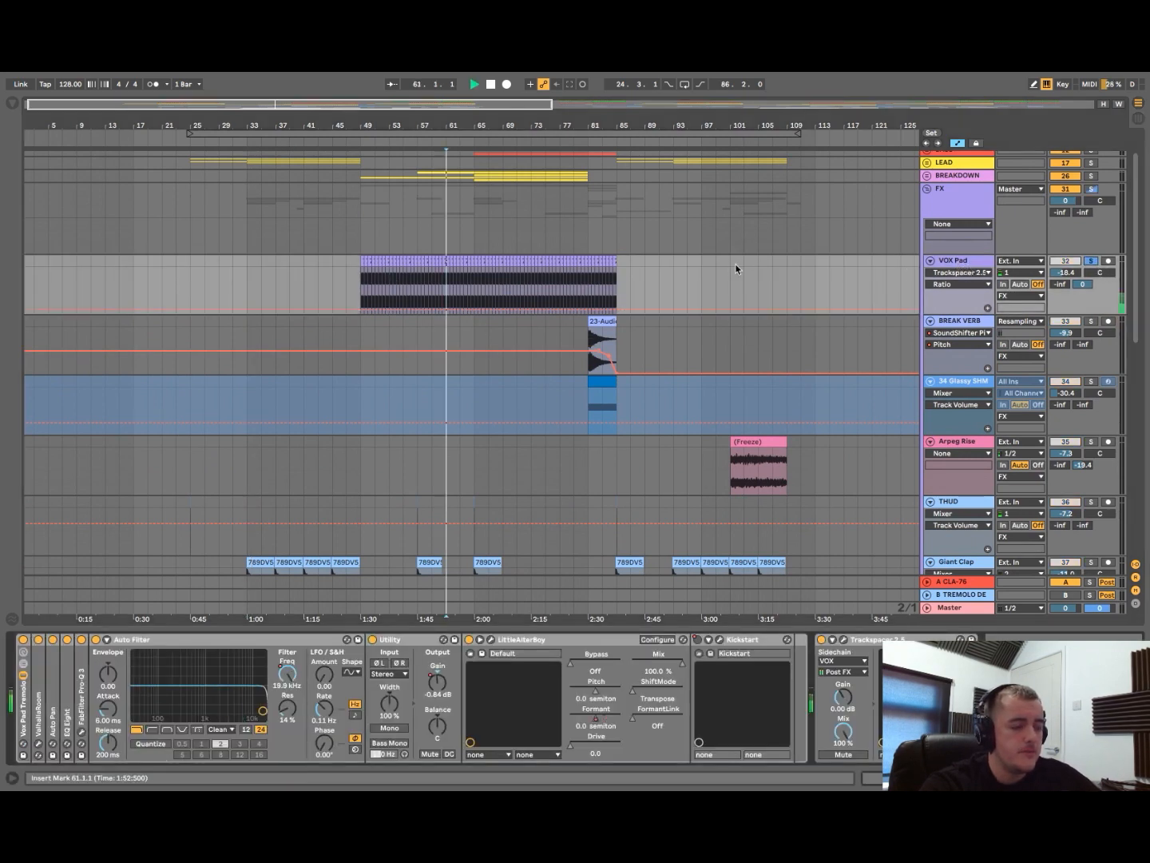
key(space)
key(space)
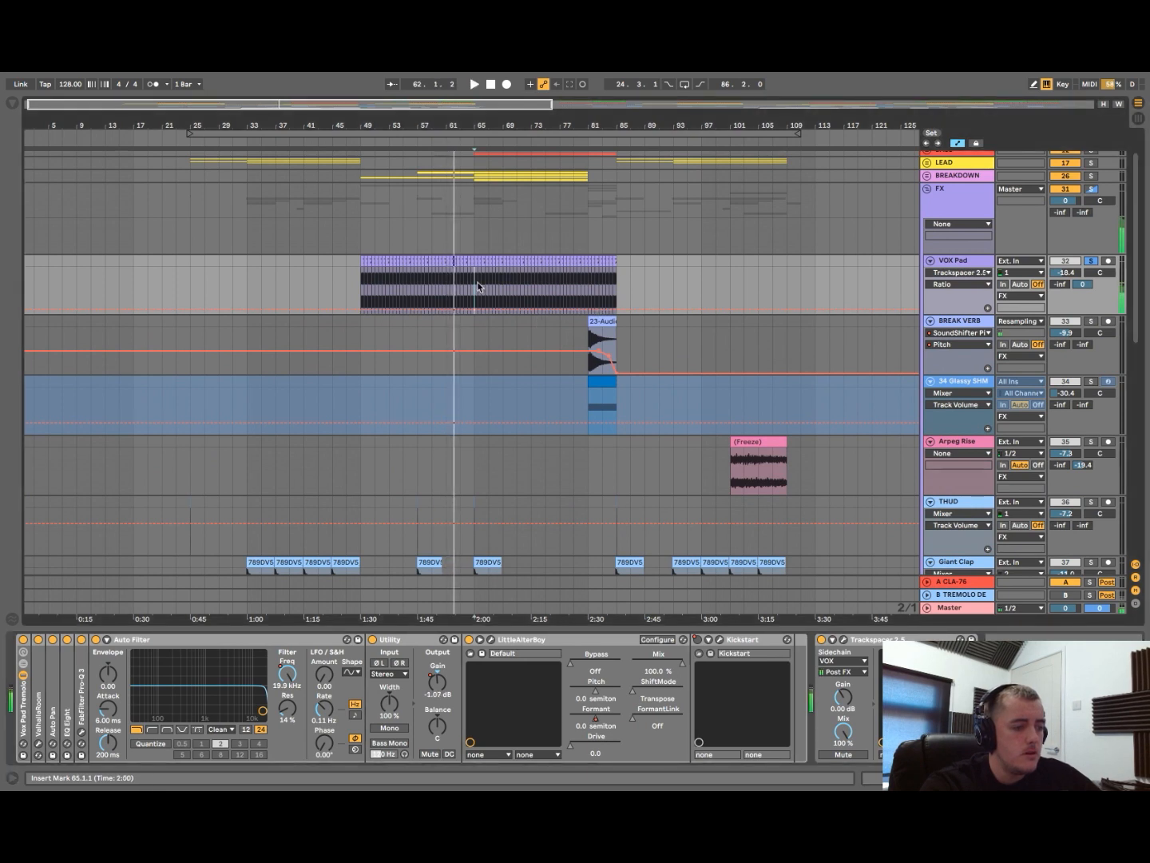
double_click(145, 639)
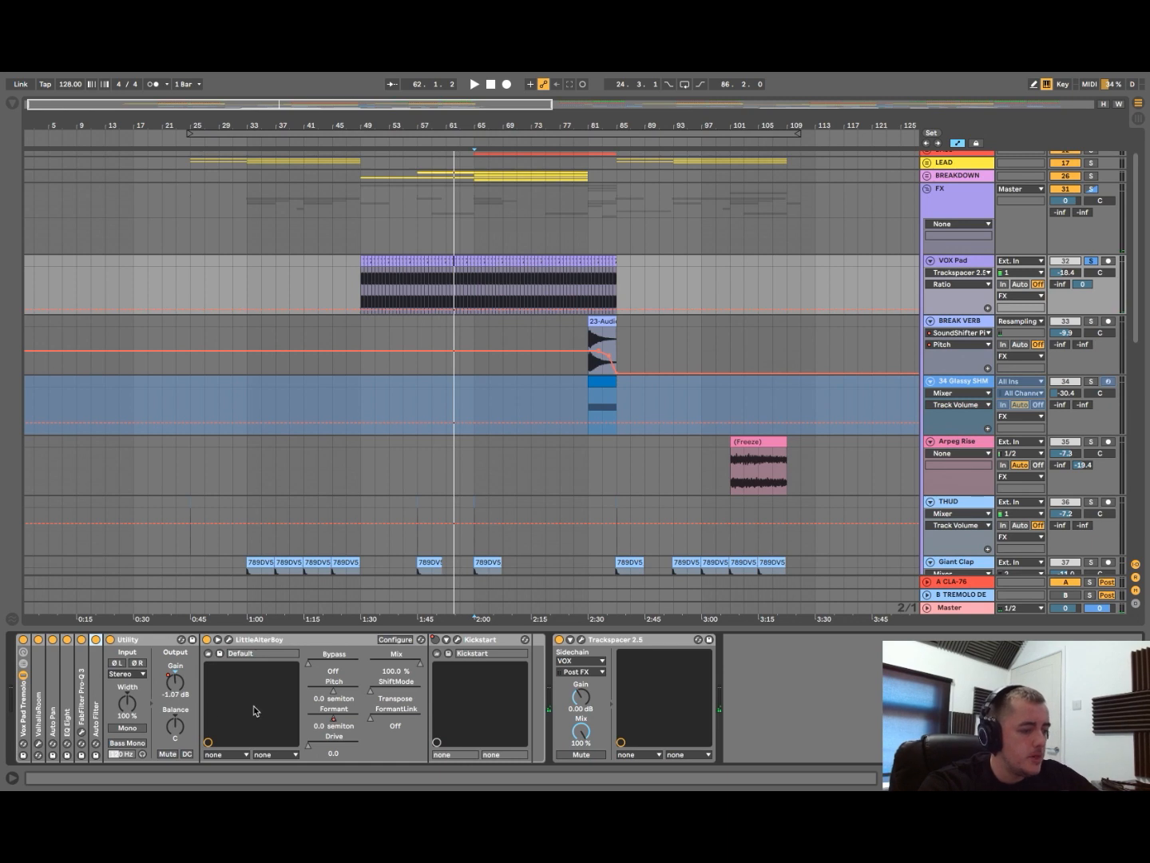
- Open ValhallaRoom's window briefly, expand Auto Pan on VOX Pad, and compare playback with Auto Pan switched off and back on
click(37, 743)
click(38, 743)
double_click(51, 719)
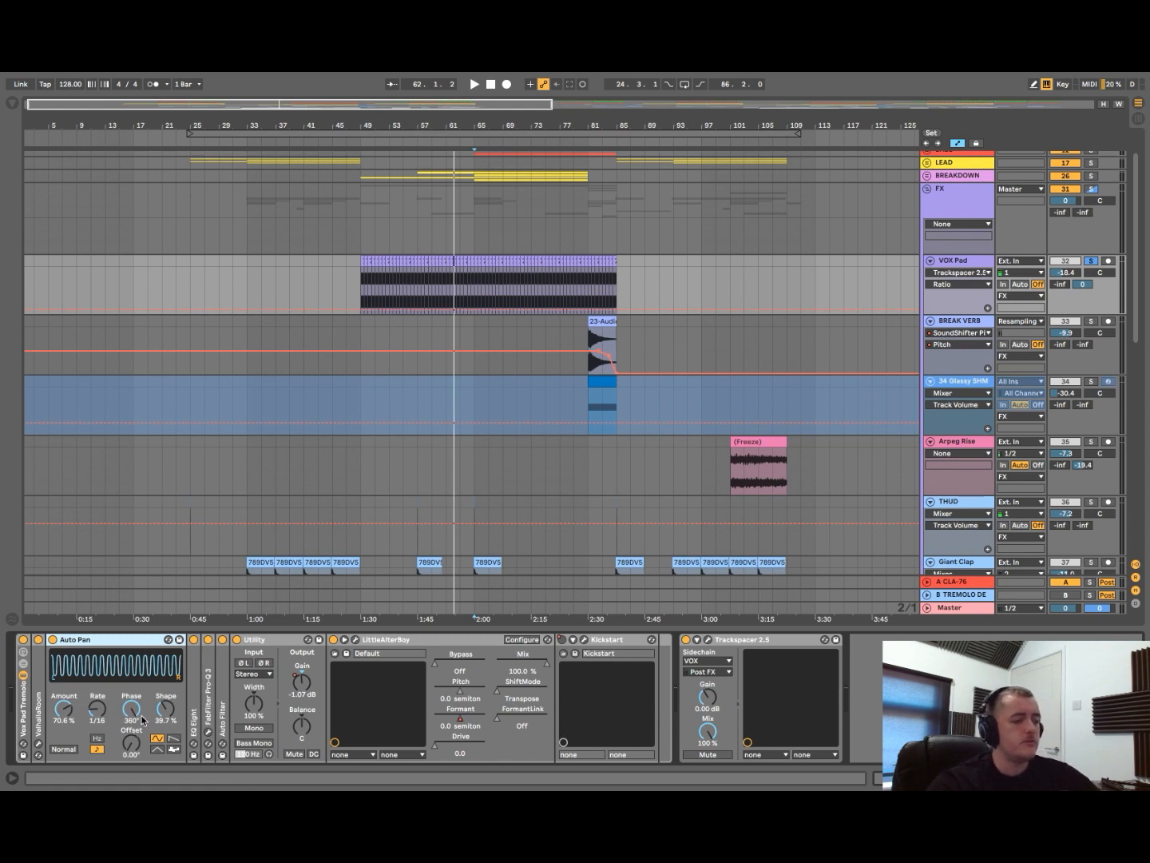
click(53, 639)
key(space)
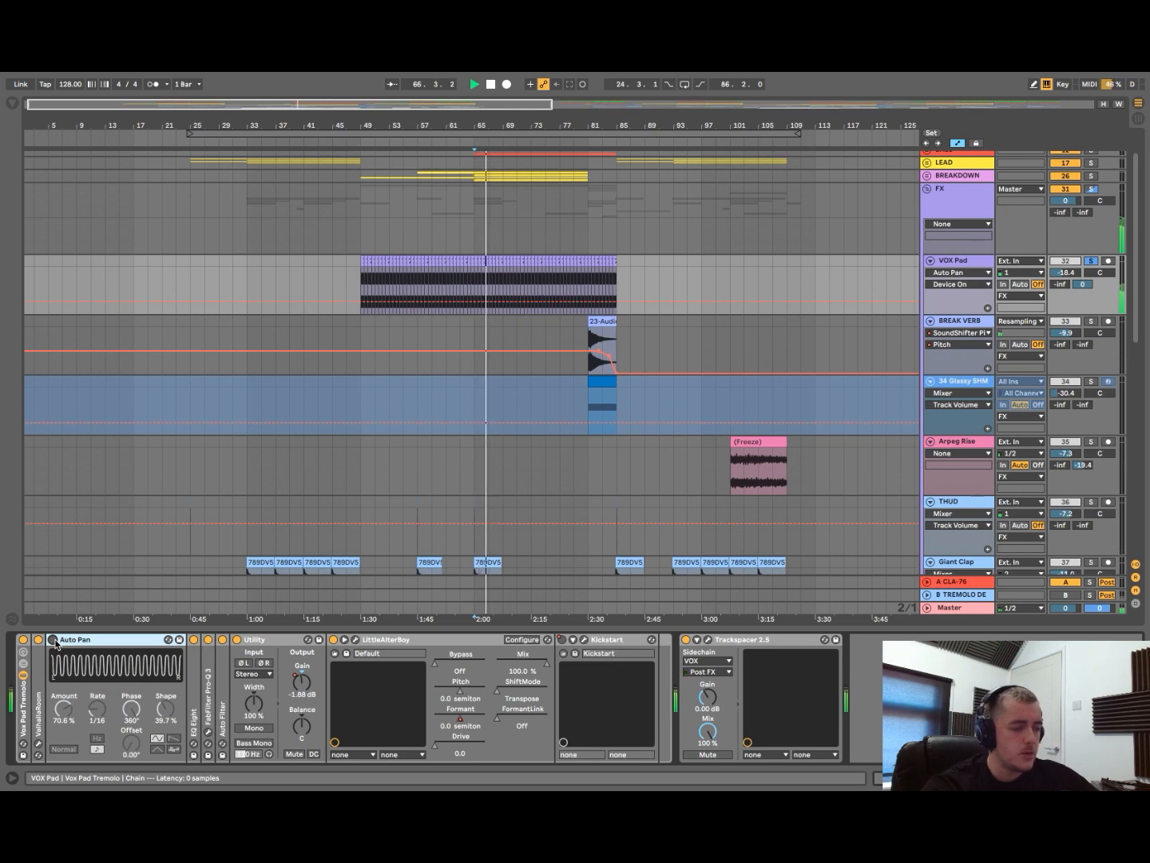
click(53, 639)
key(space)
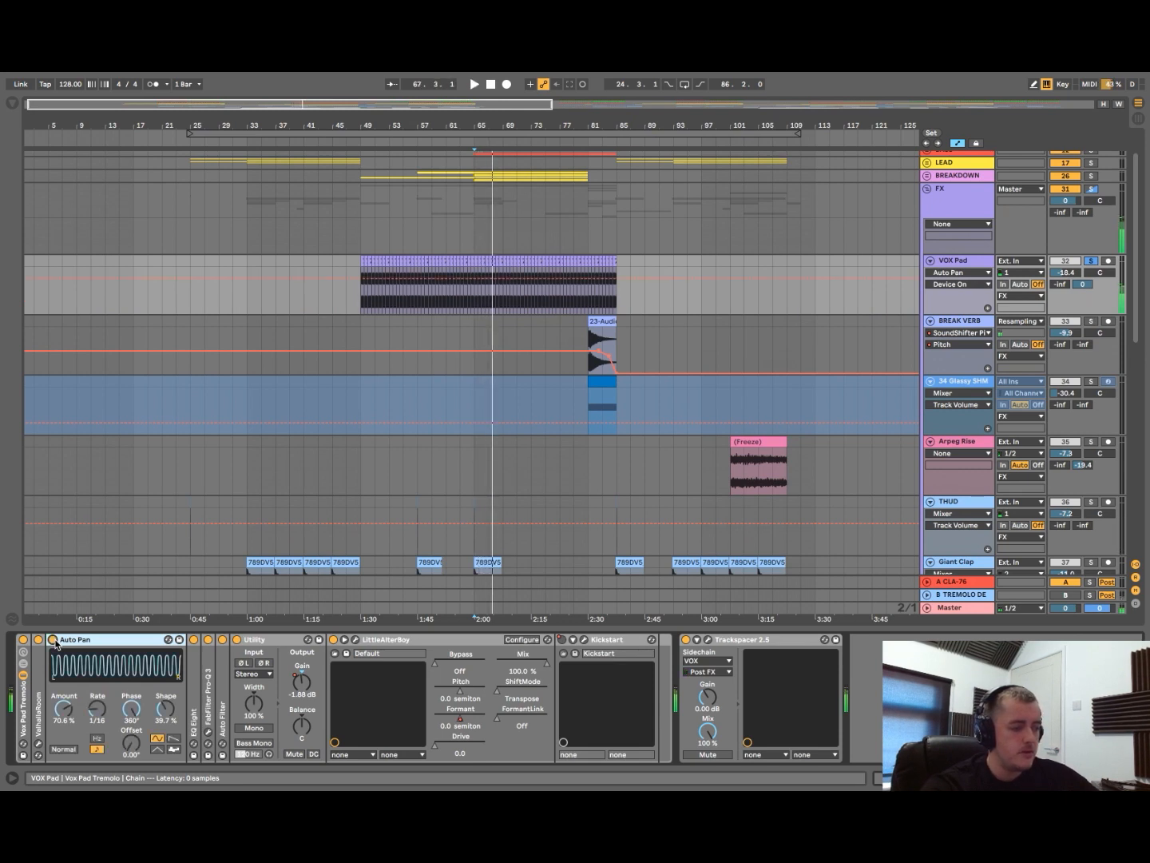
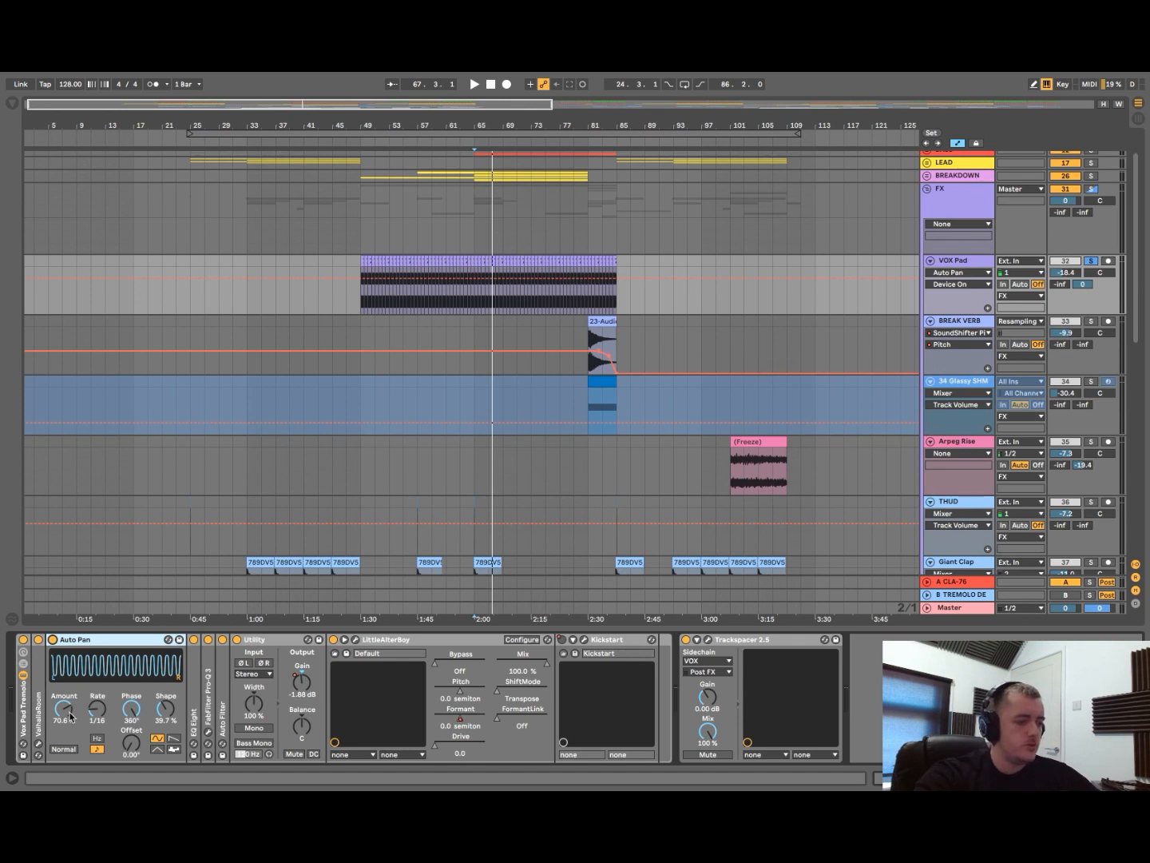
key(space)
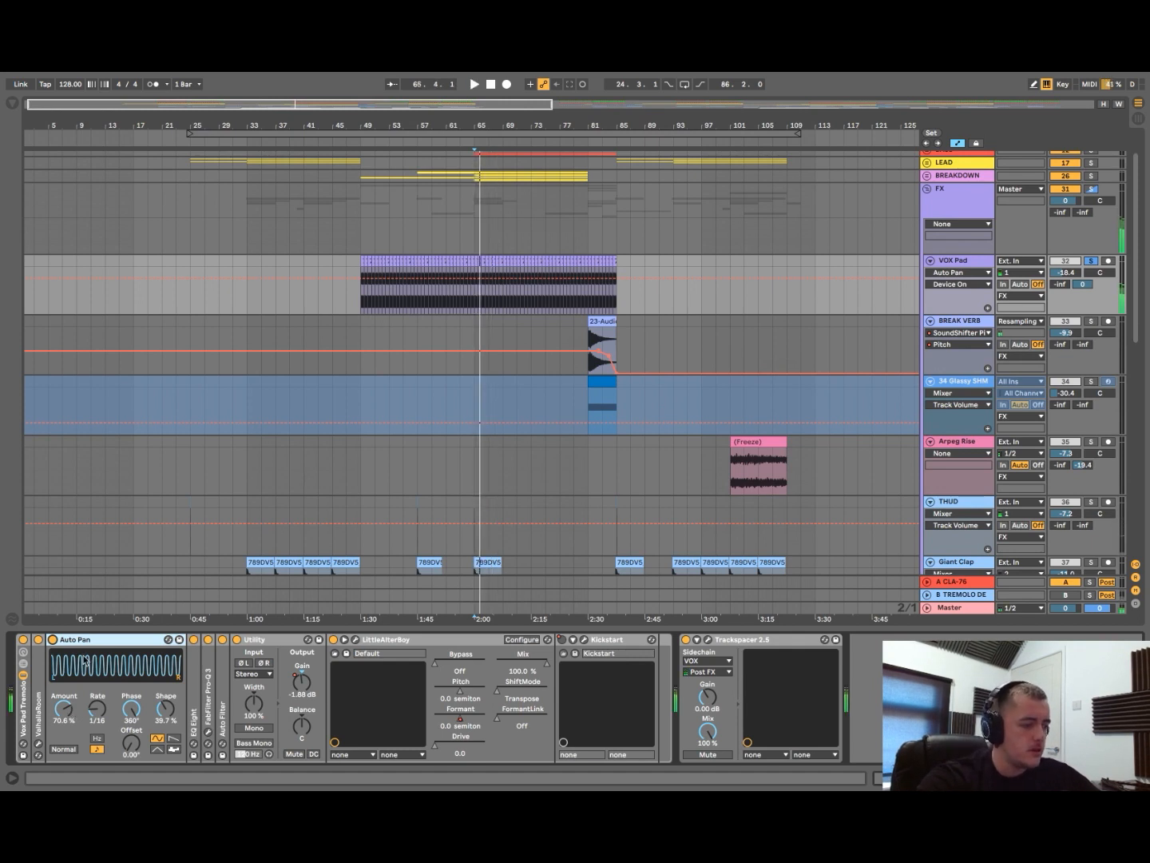
double_click(74, 641)
double_click(67, 694)
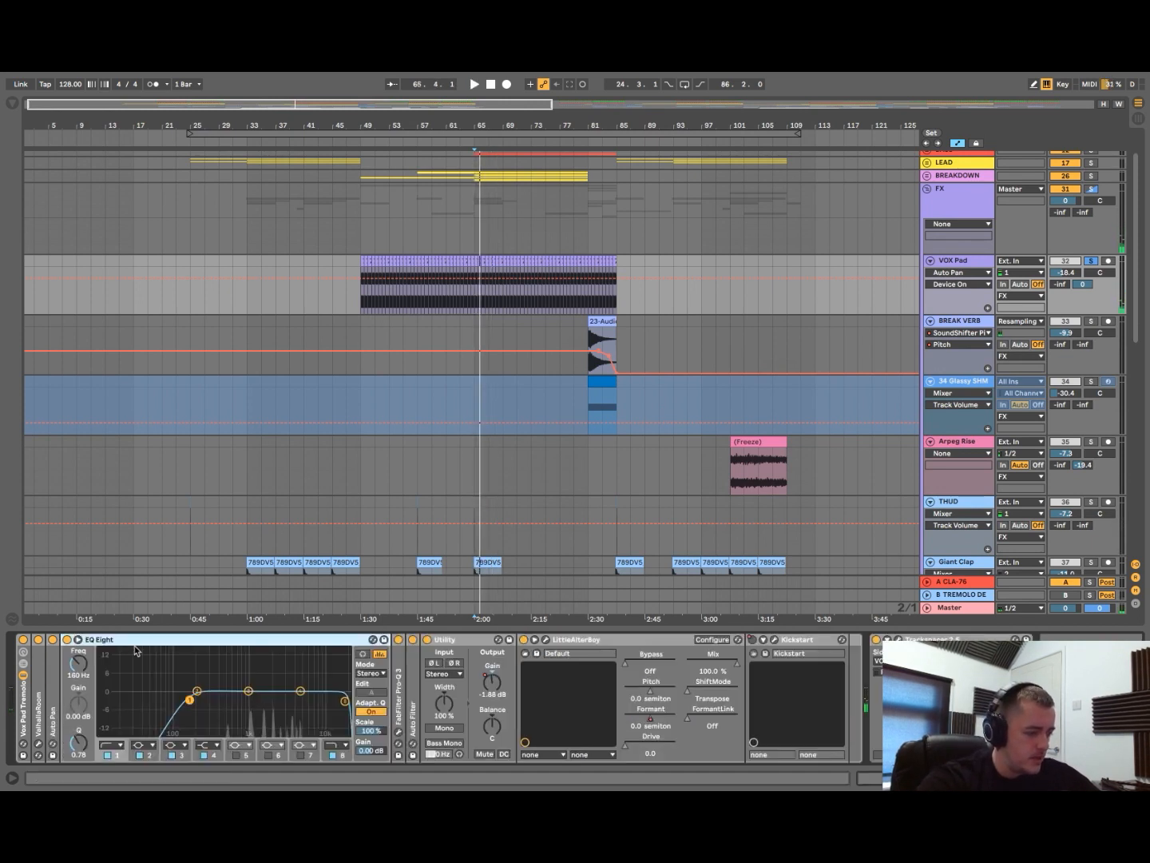
double_click(126, 643)
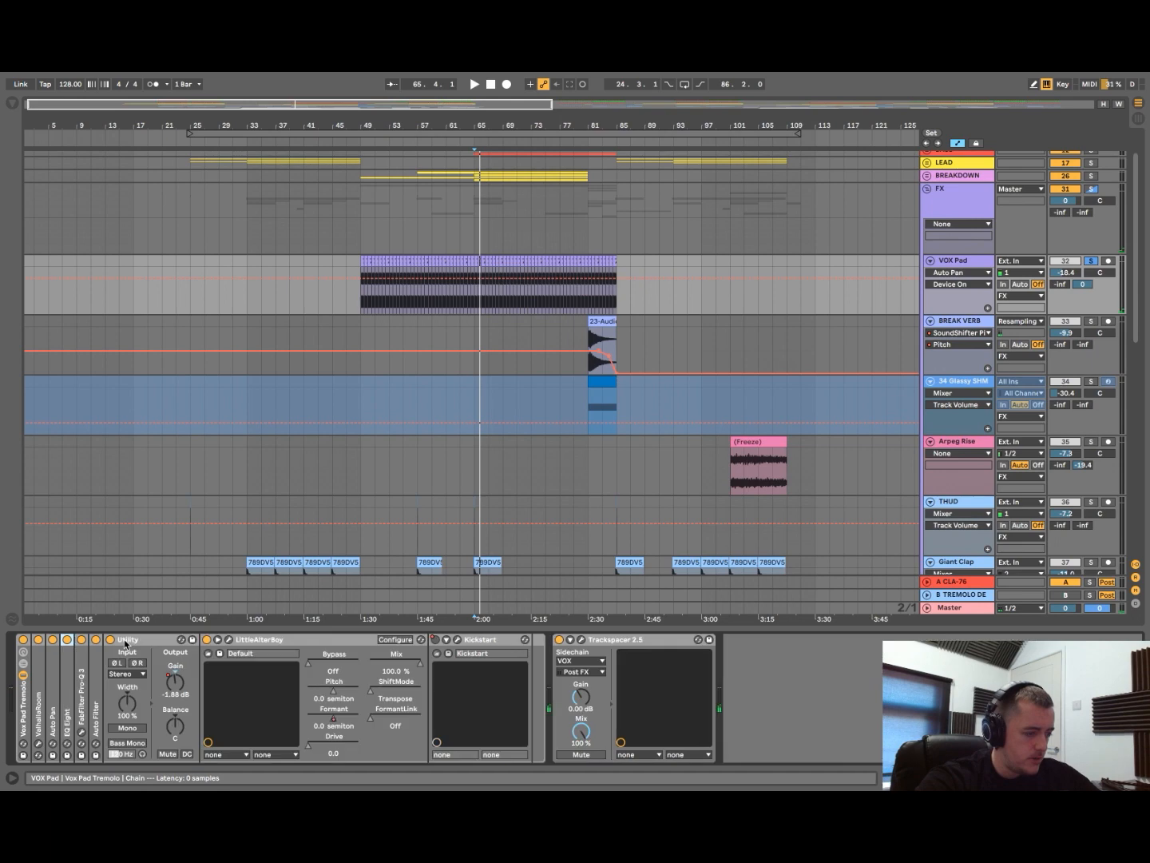
click(83, 735)
click(83, 736)
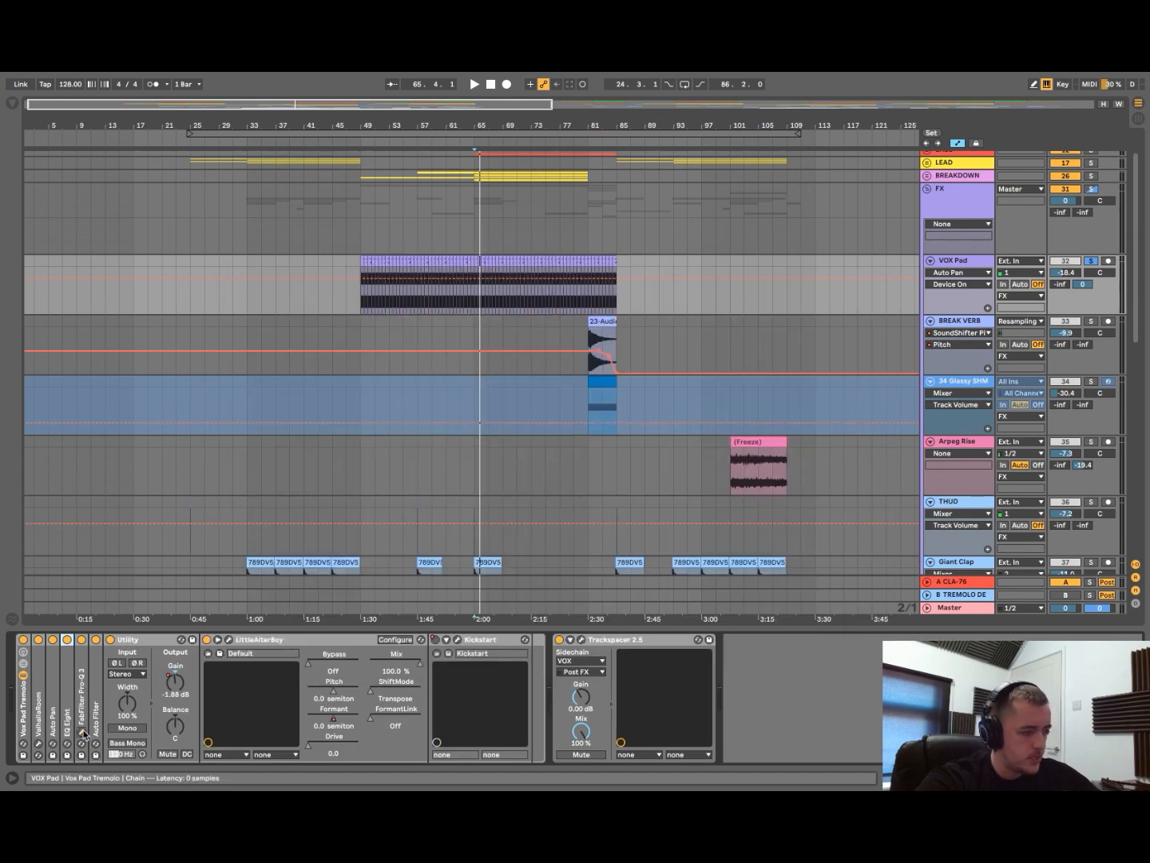
- Show Auto Filter's Frequency automation on VOX Pad, audition it from 49.1.1, and collapse the device
double_click(95, 713)
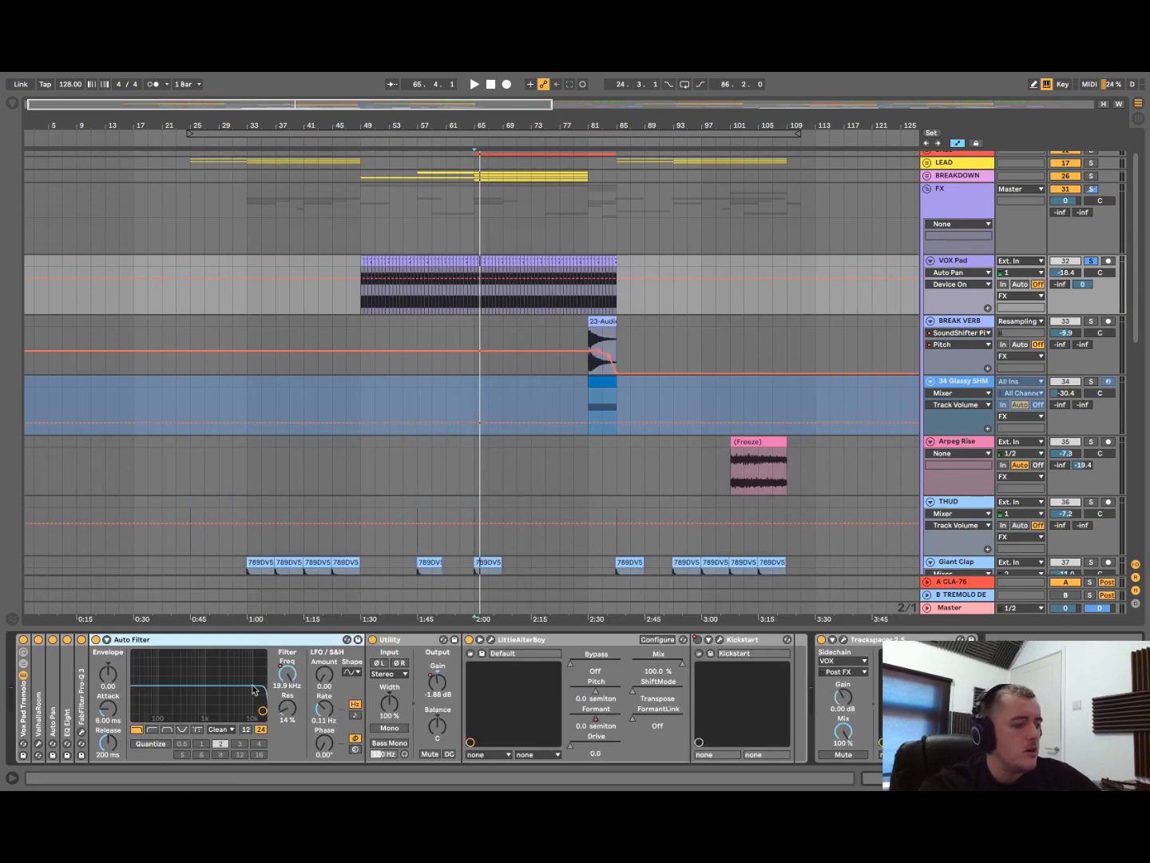
click(289, 675)
click(362, 310)
key(space)
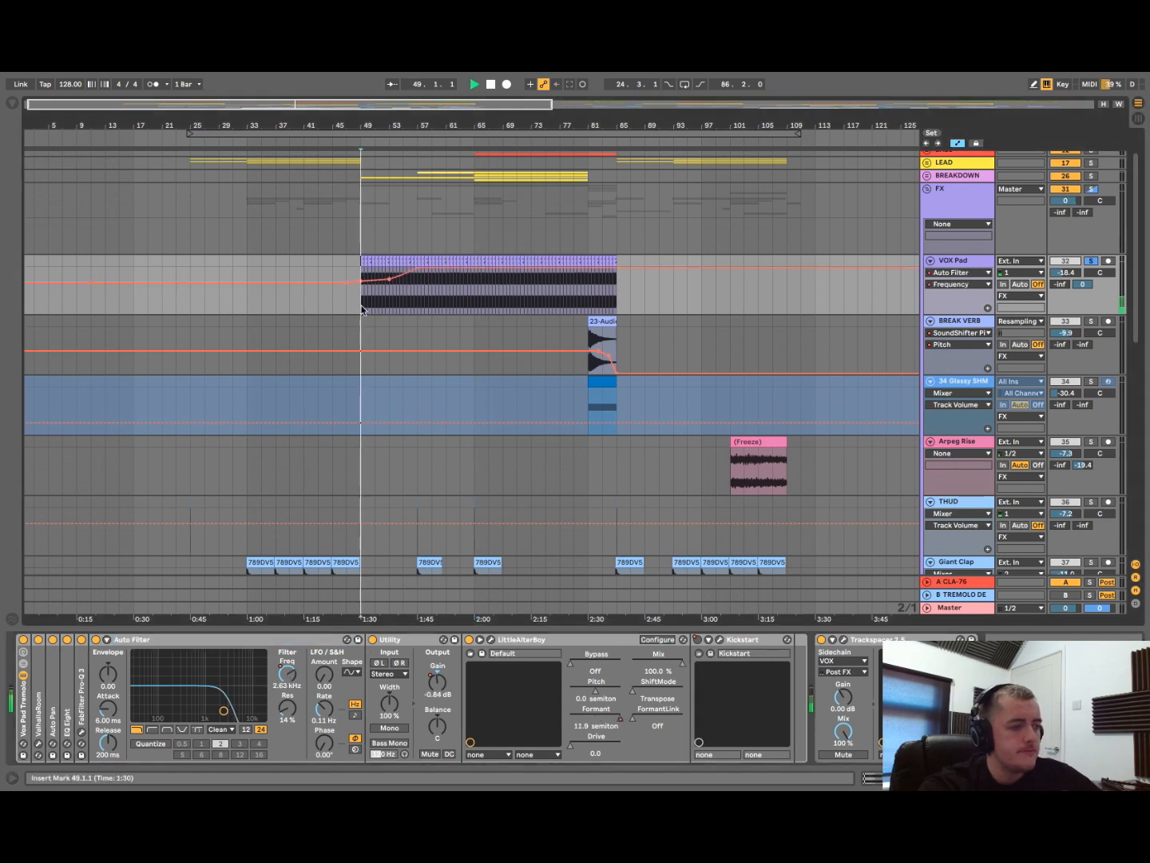
key(space)
double_click(142, 640)
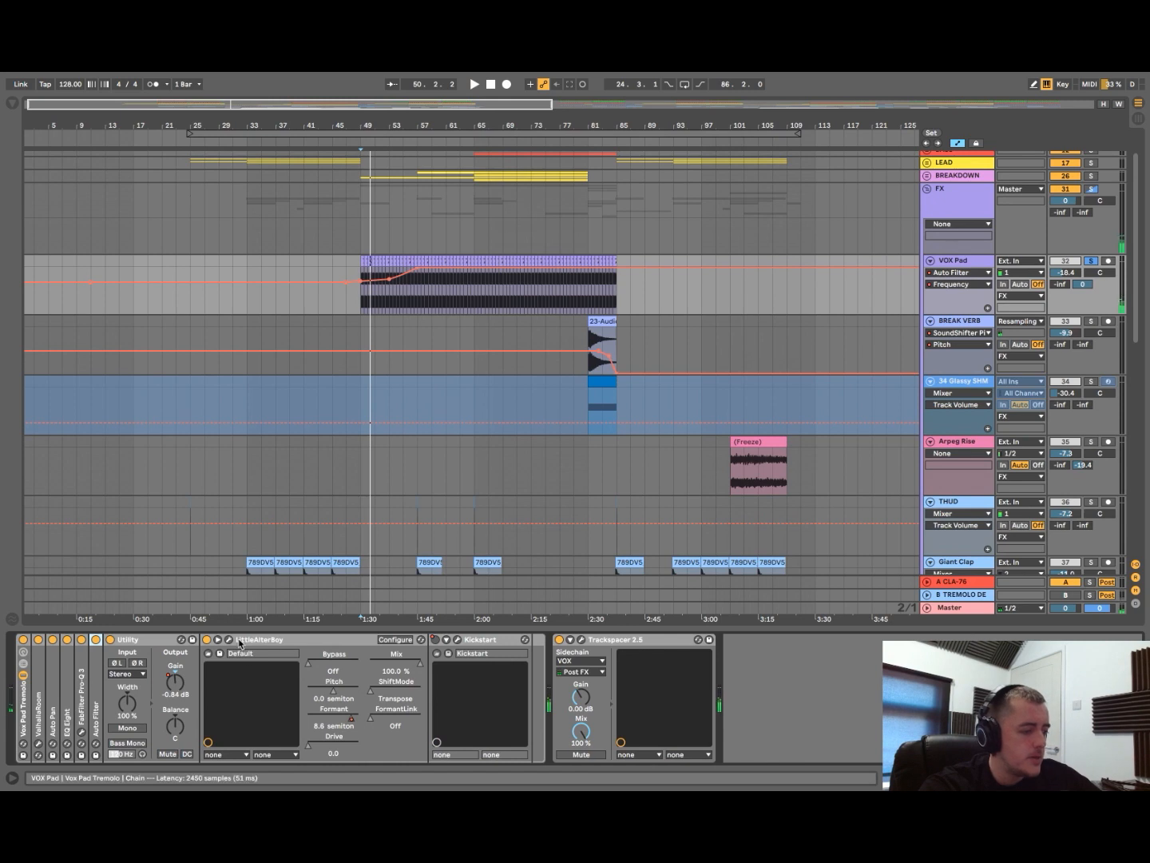
- Open LittleAlterBoy, audition VOX Pad from 59.1.1 with Formant lowered to -10.3 semitones, and re-enable its automation
click(230, 640)
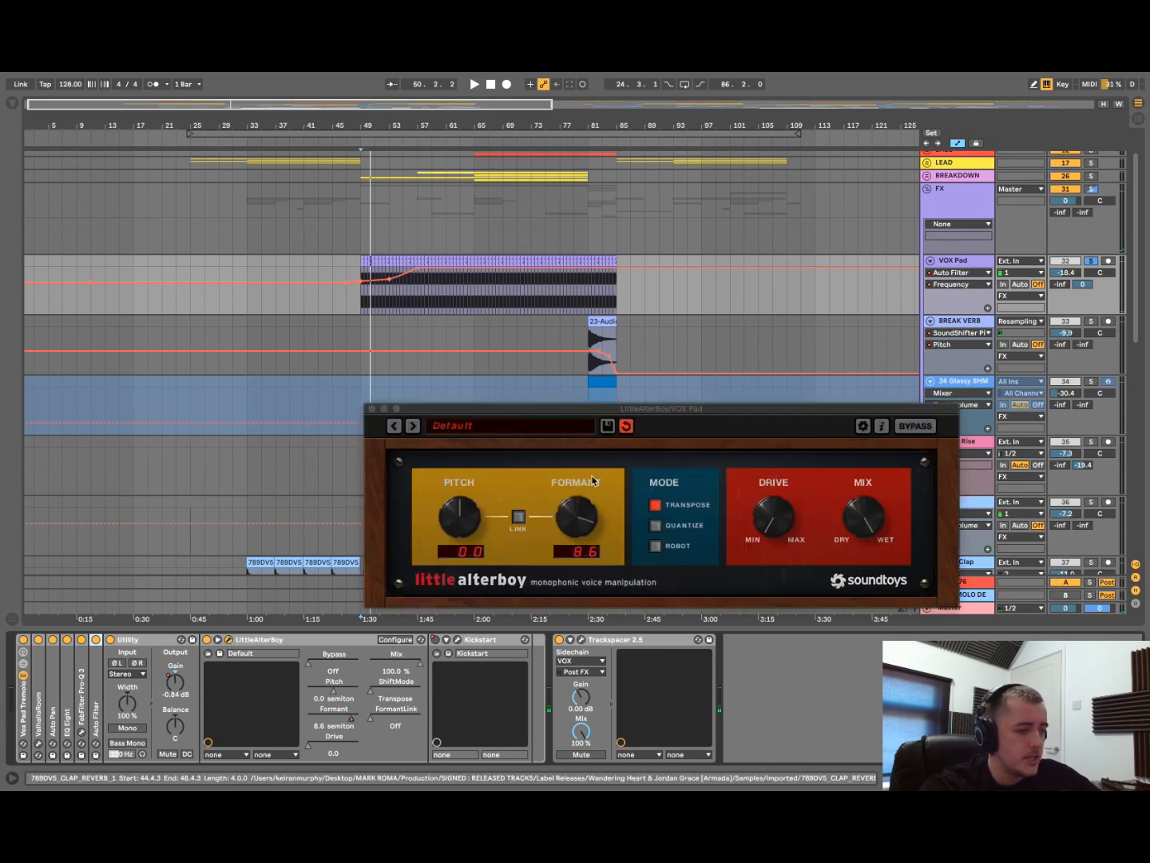
click(587, 537)
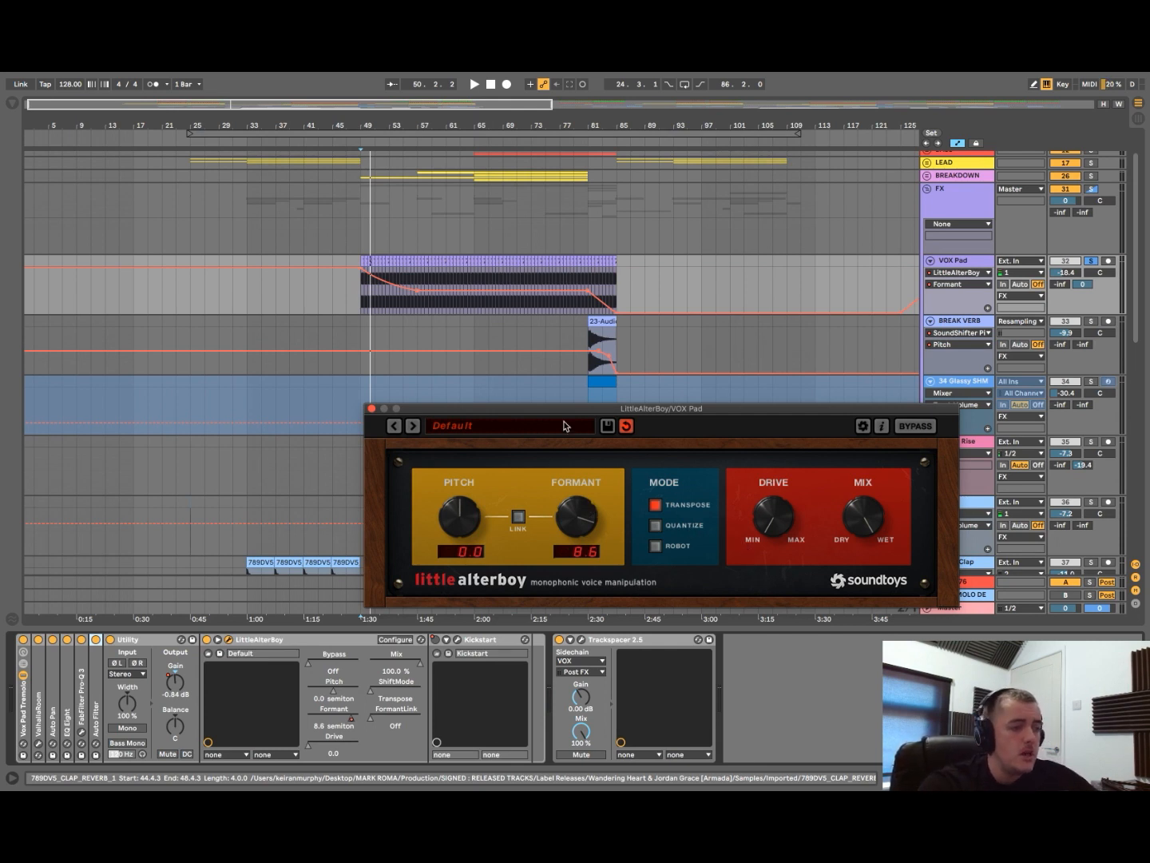
click(436, 278)
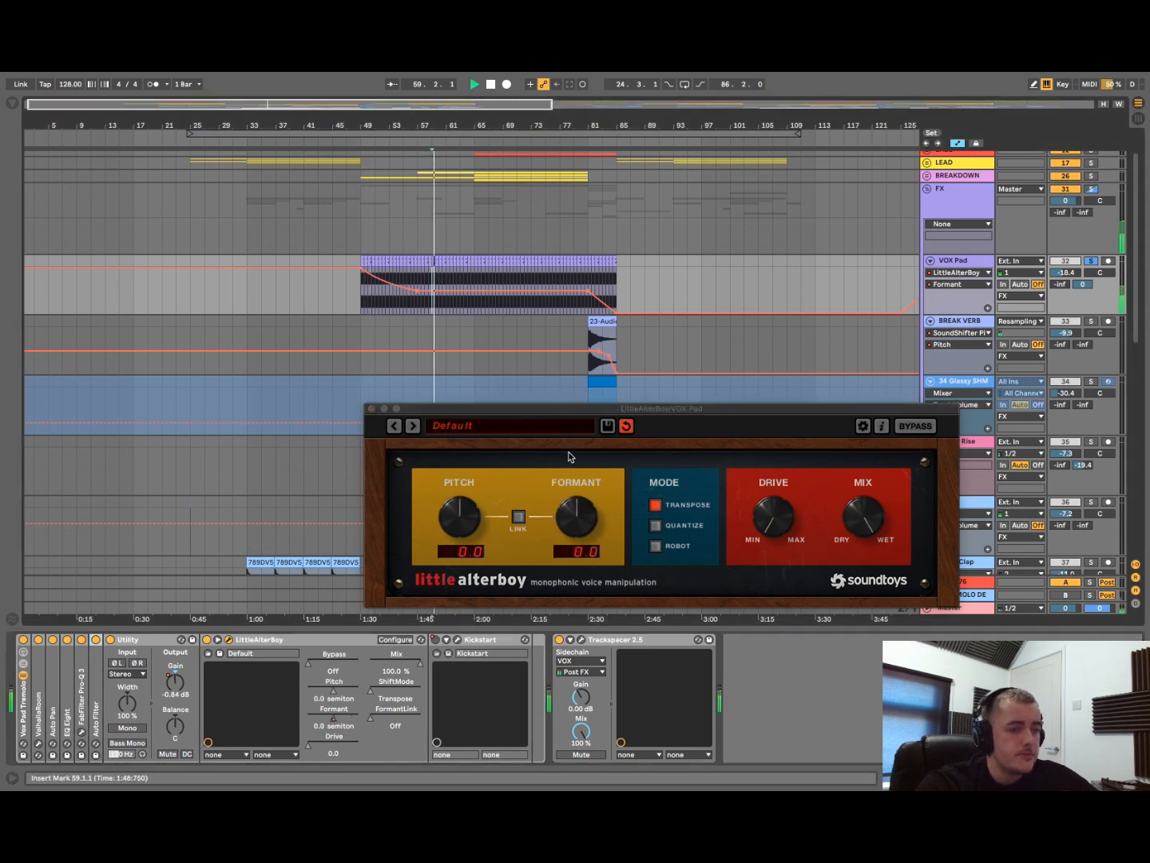
drag(577, 511, 573, 565)
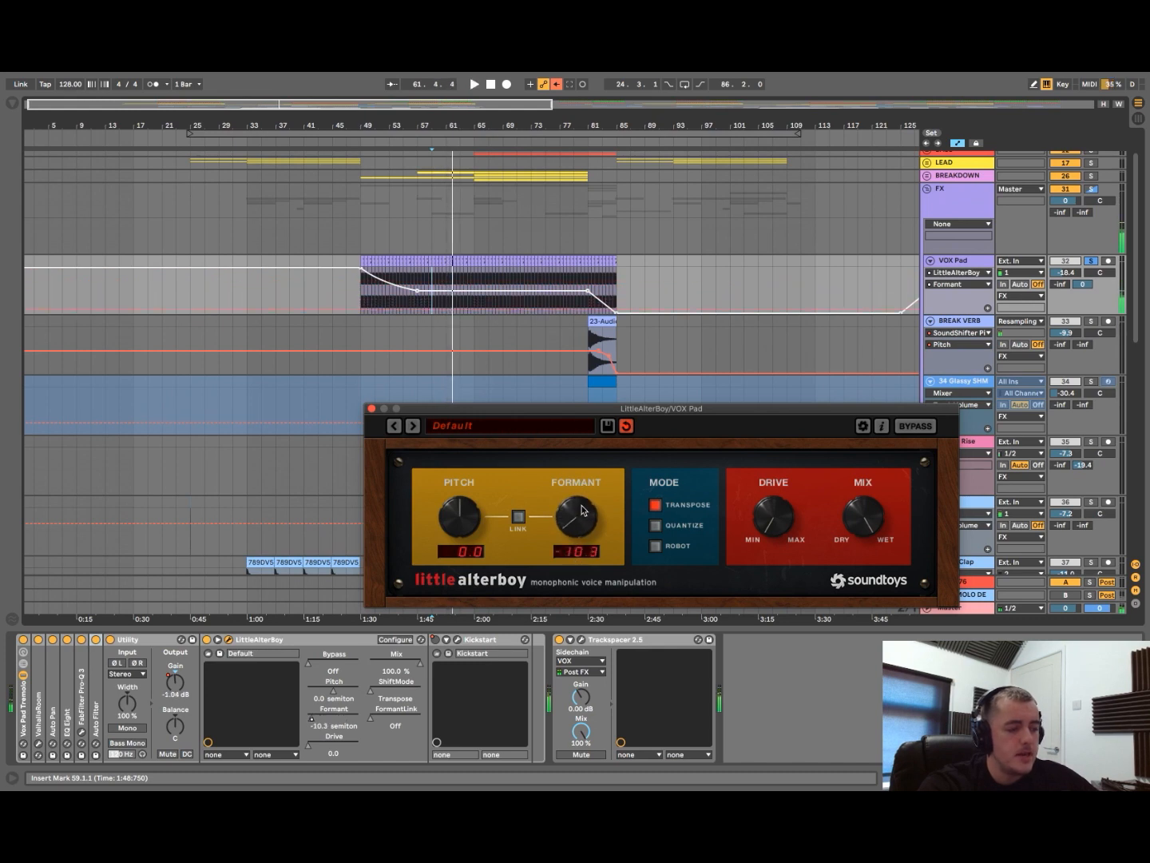
click(556, 84)
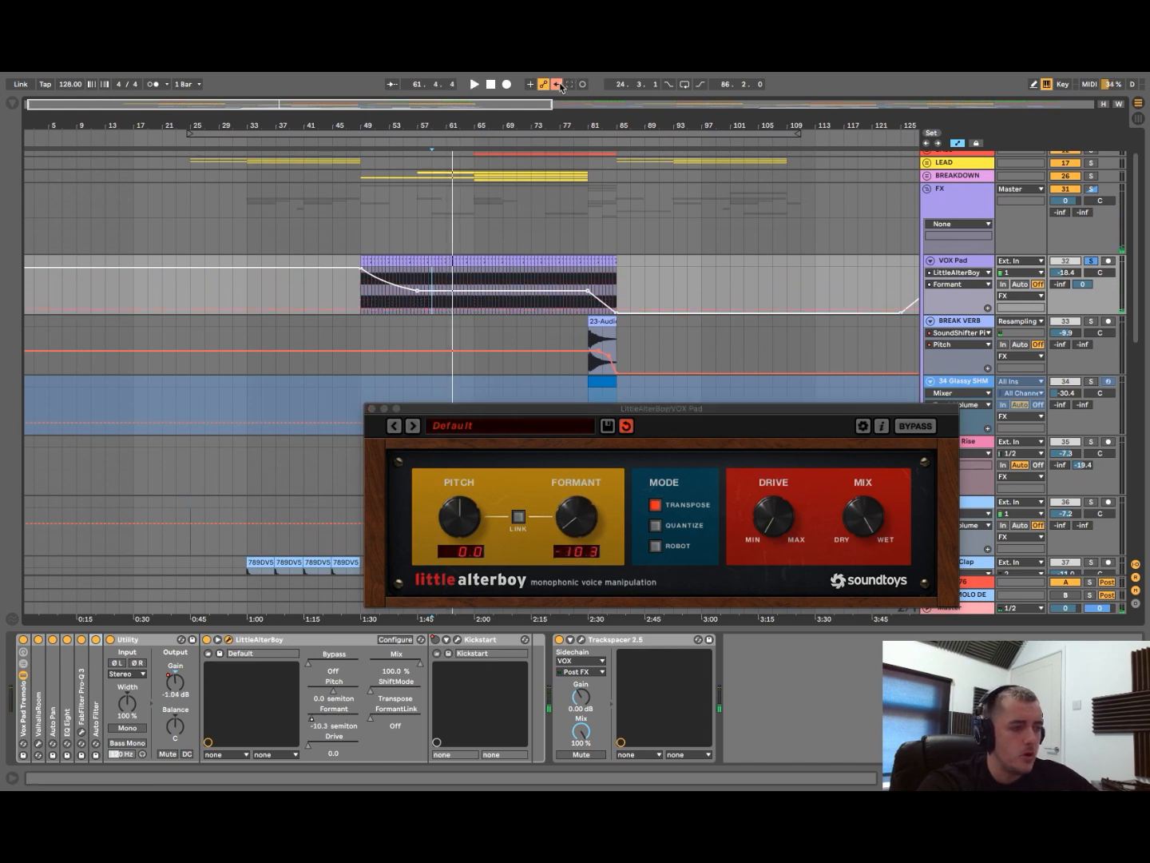
click(577, 517)
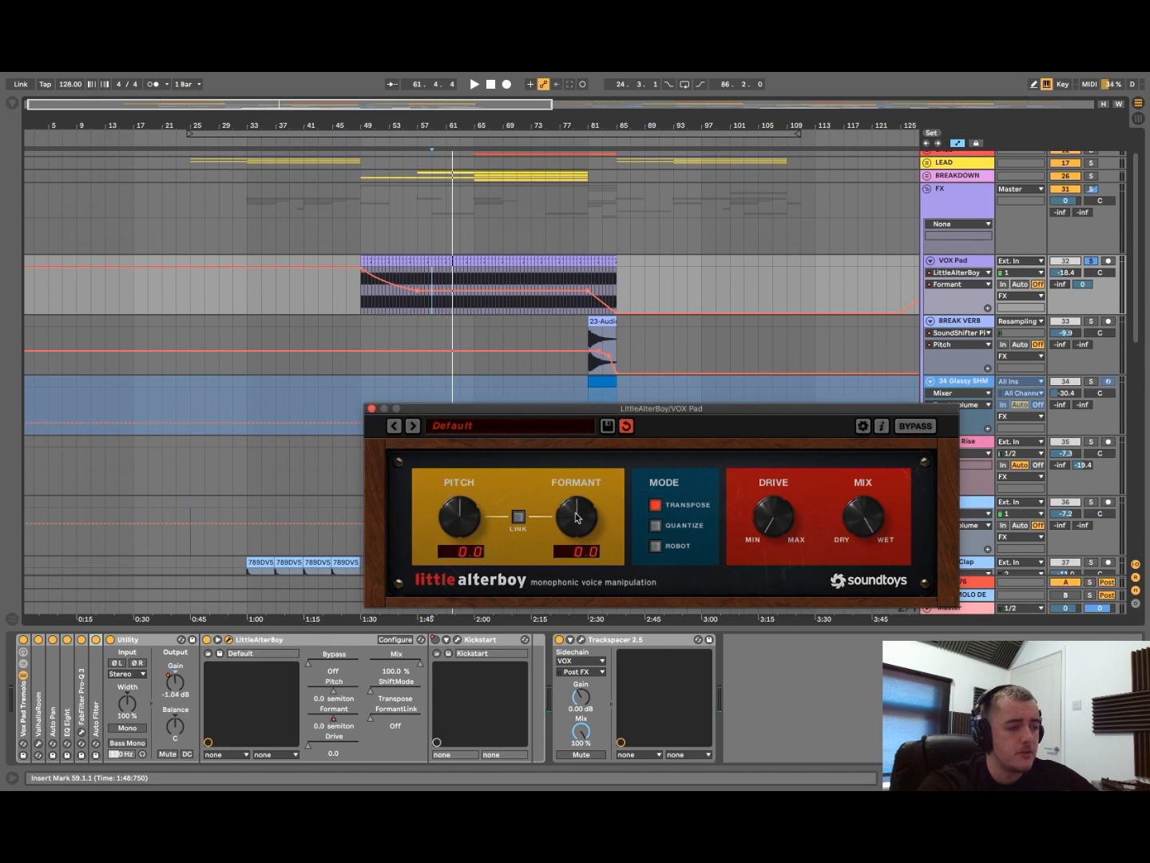
- Audition VOX Pad's Formant automation from 49.1.1, clear its solo, and play the full mix from 57.1.1
click(362, 291)
key(space)
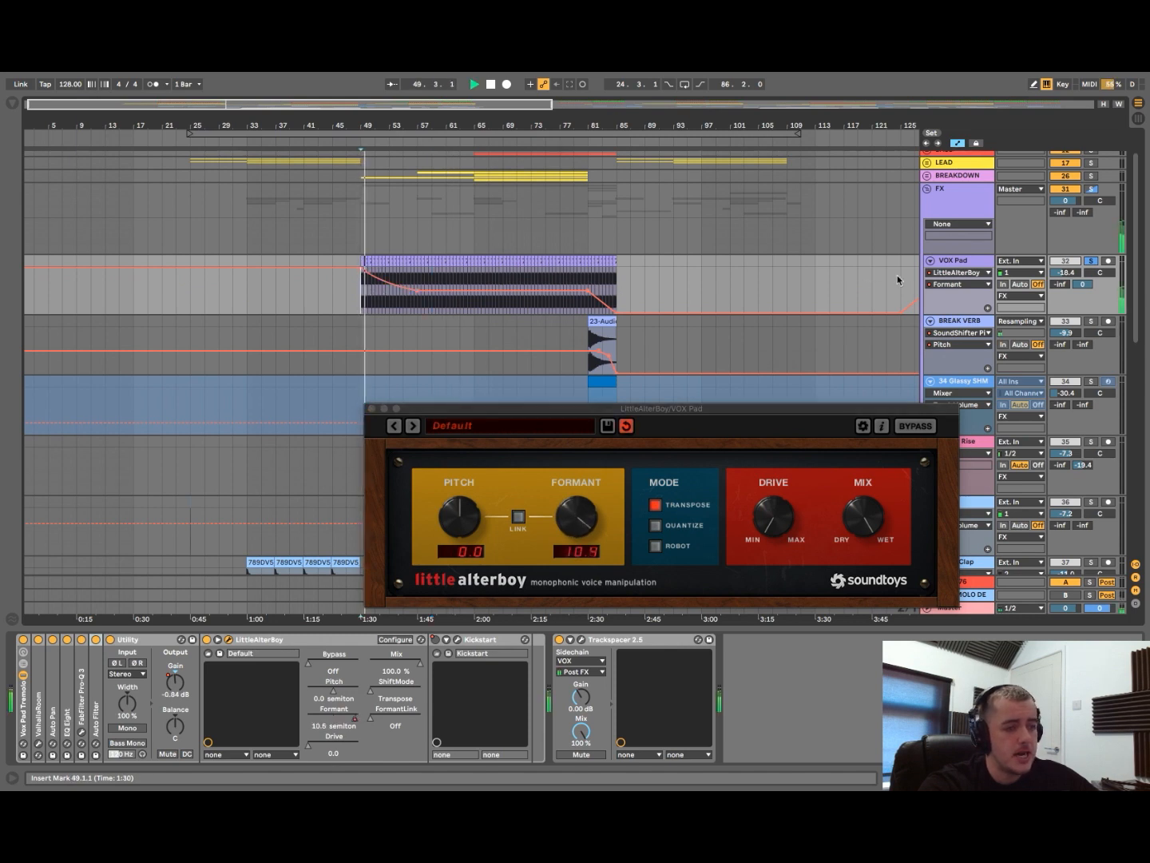
click(1091, 260)
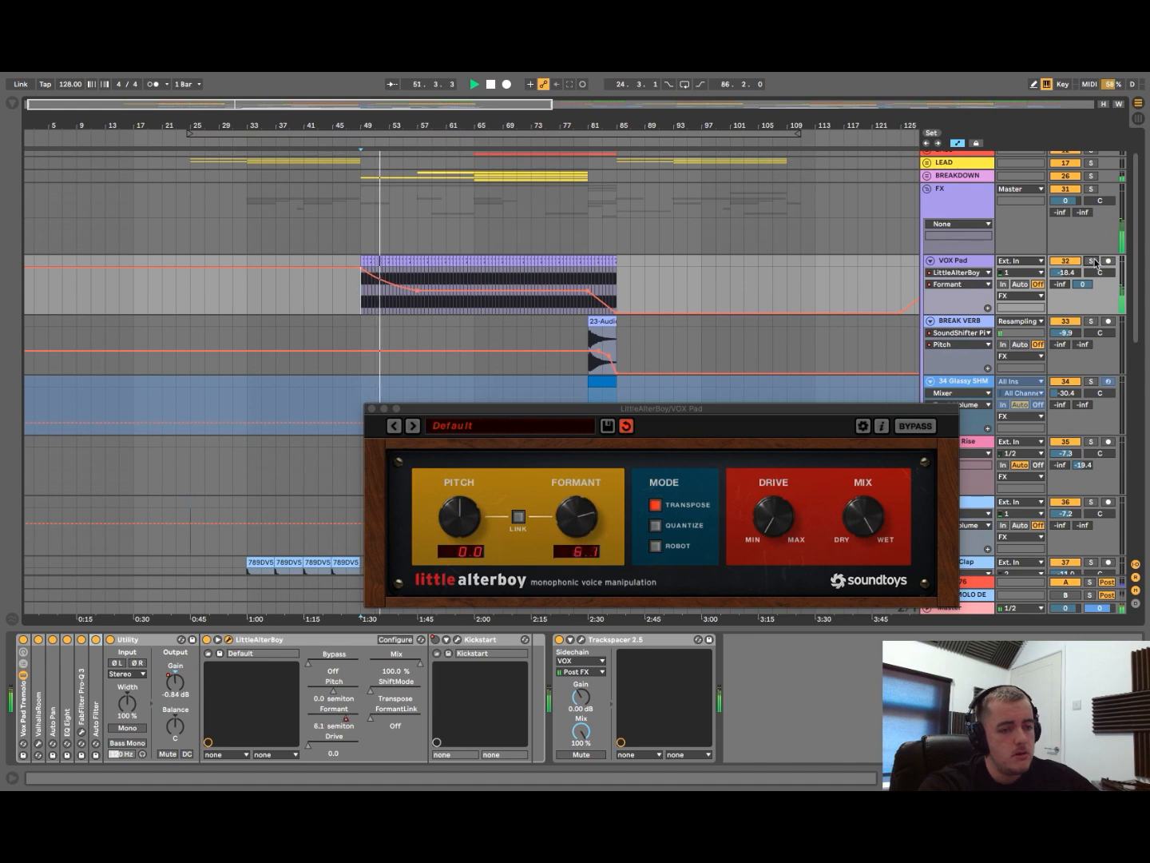
key(space)
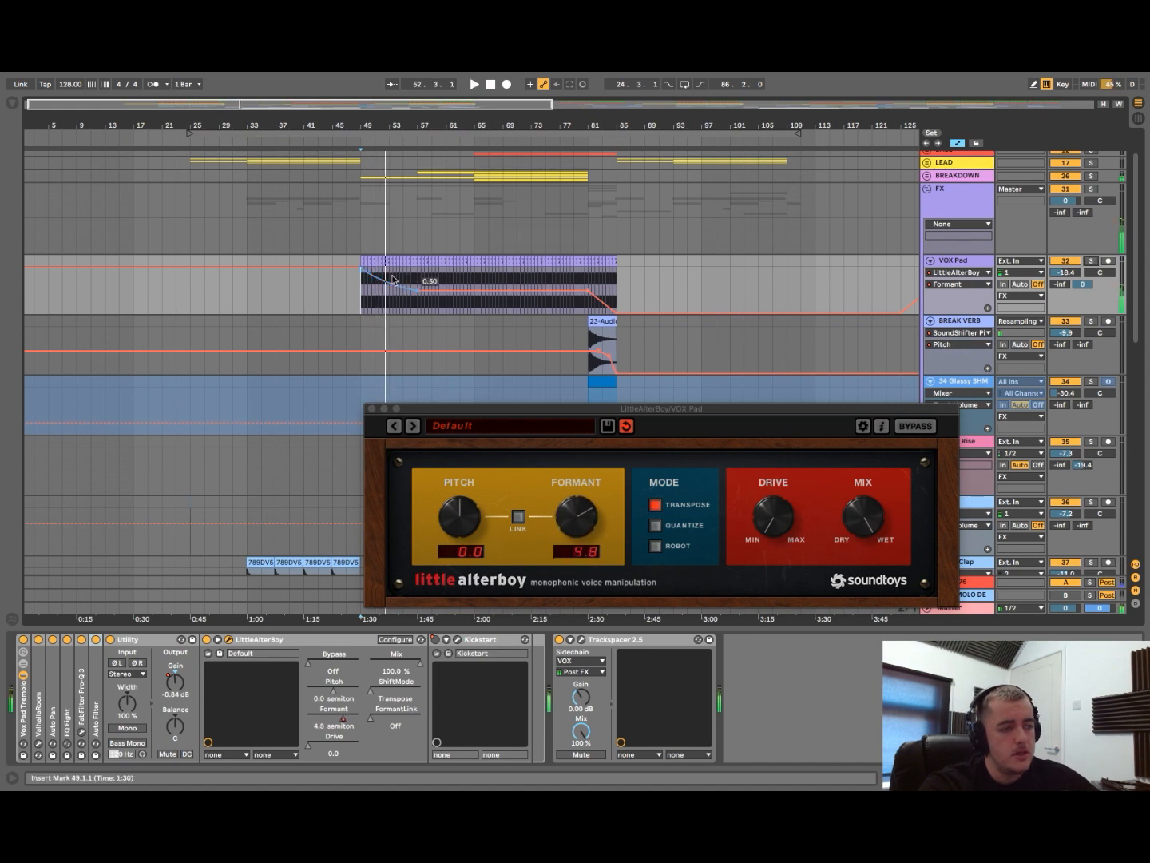
click(418, 276)
key(space)
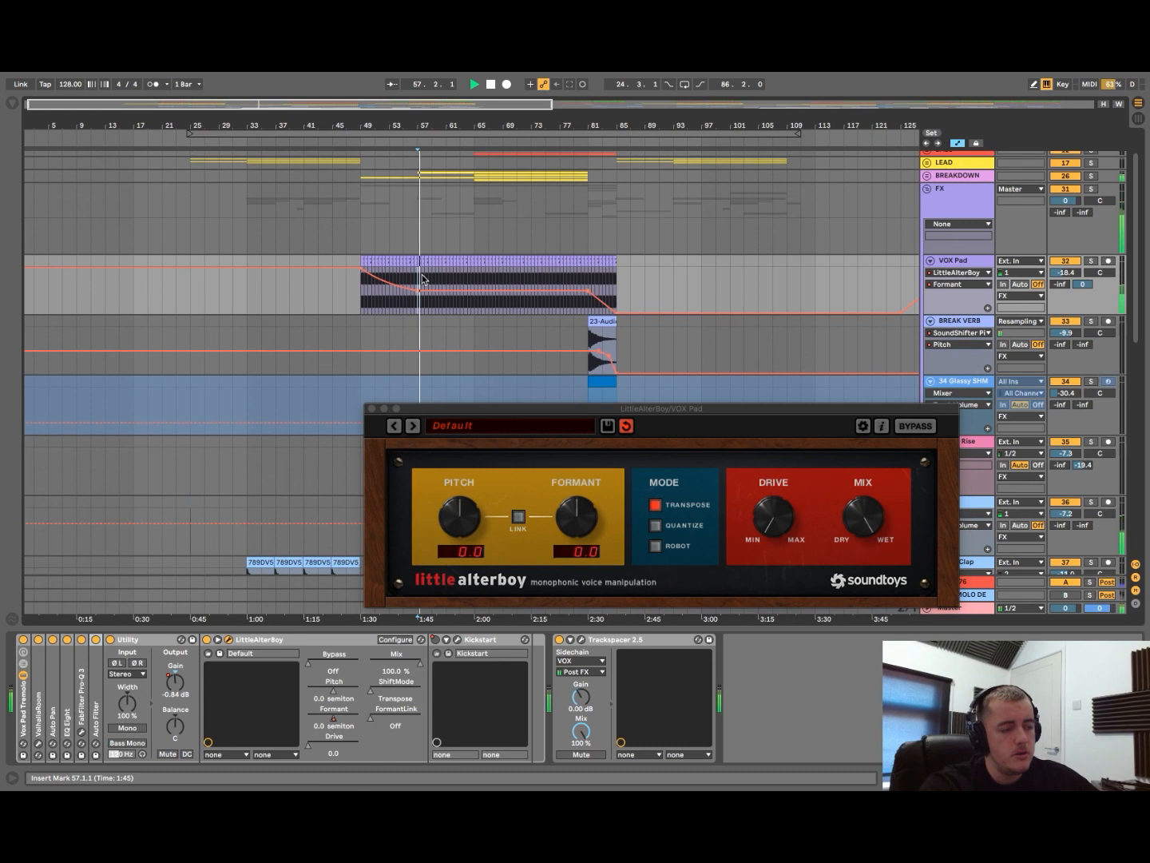
key(space)
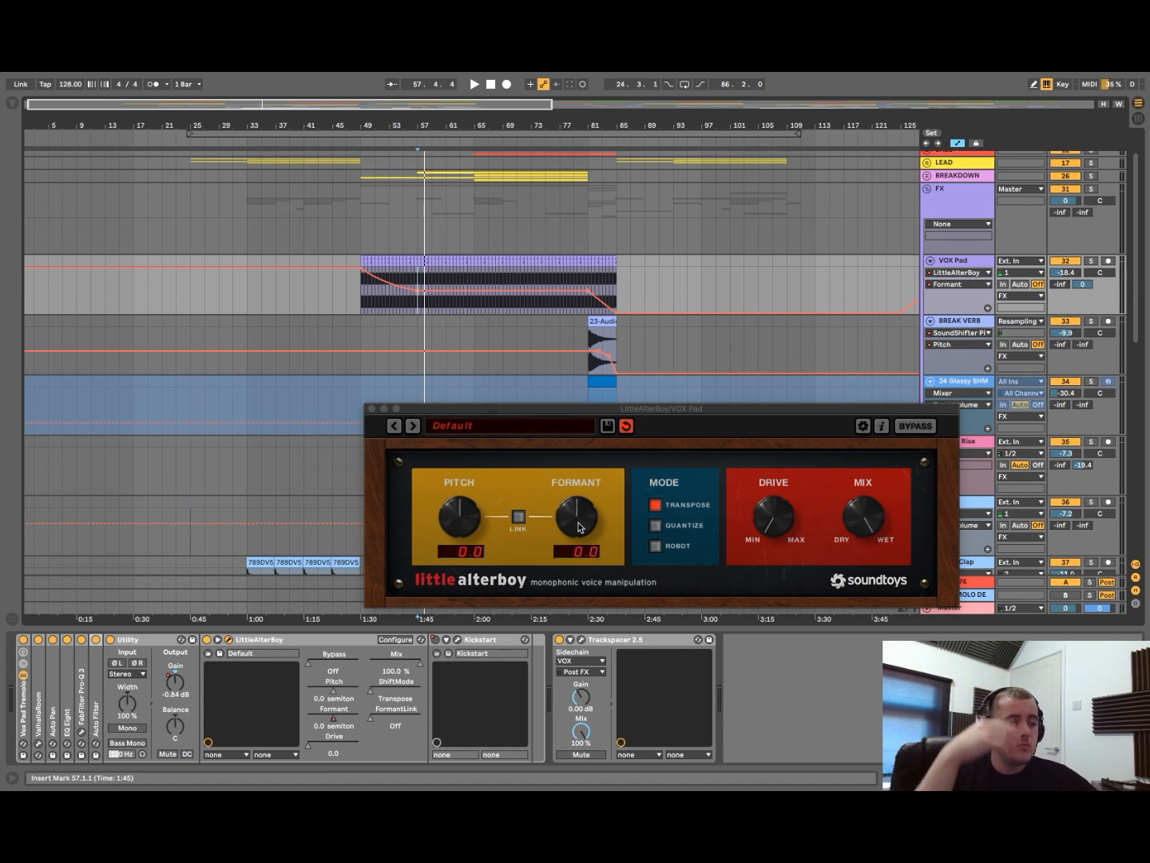
- Show LittleAlterBoy's Pitch automation and audition VOX Pad from 57.1.1, in the mix and soloed, trying the Pitch control
click(456, 519)
key(space)
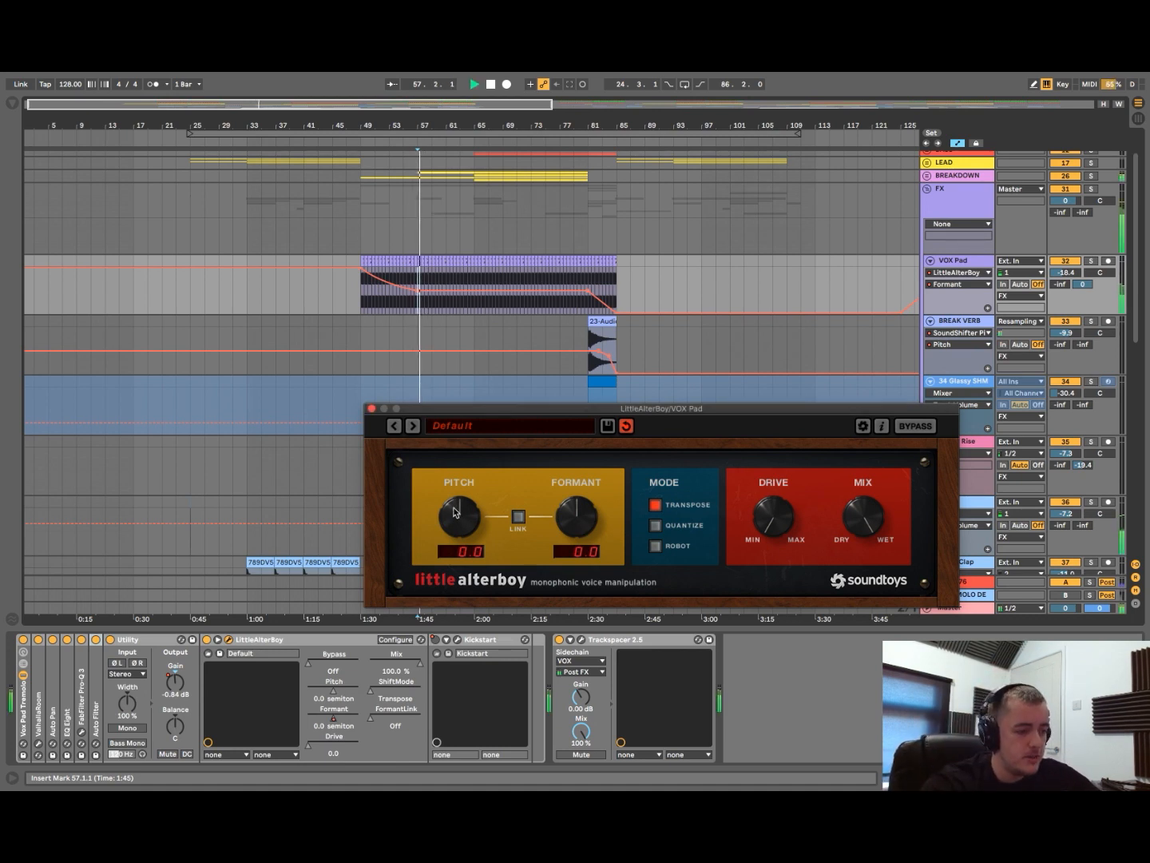
click(457, 508)
key(space)
click(1091, 262)
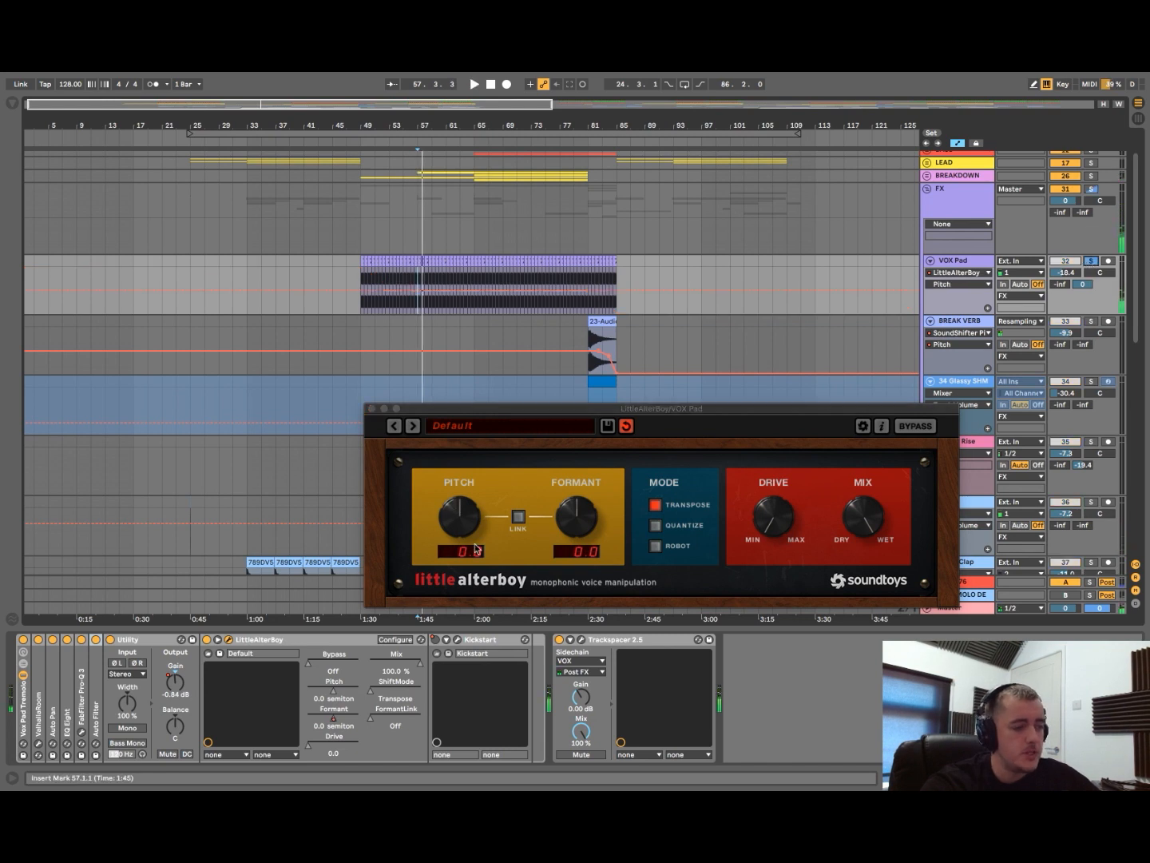
key(space)
mouse_move(461, 515)
mouse_down()
mouse_move(471, 505)
mouse_move(475, 535)
mouse_up()
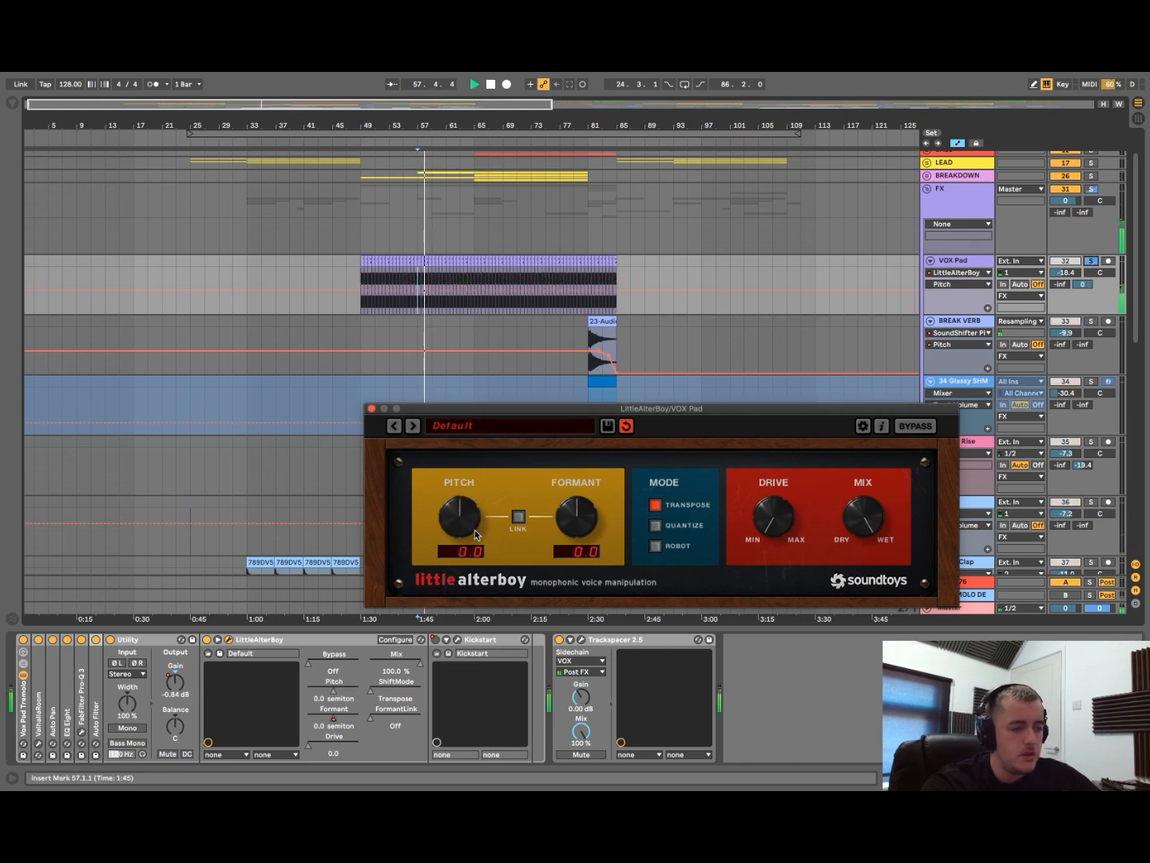
- Examine VOX Pad's Formant automation up to 81.1.1, play it from 79.1.1, and close the LittleAlterBoy window
click(477, 305)
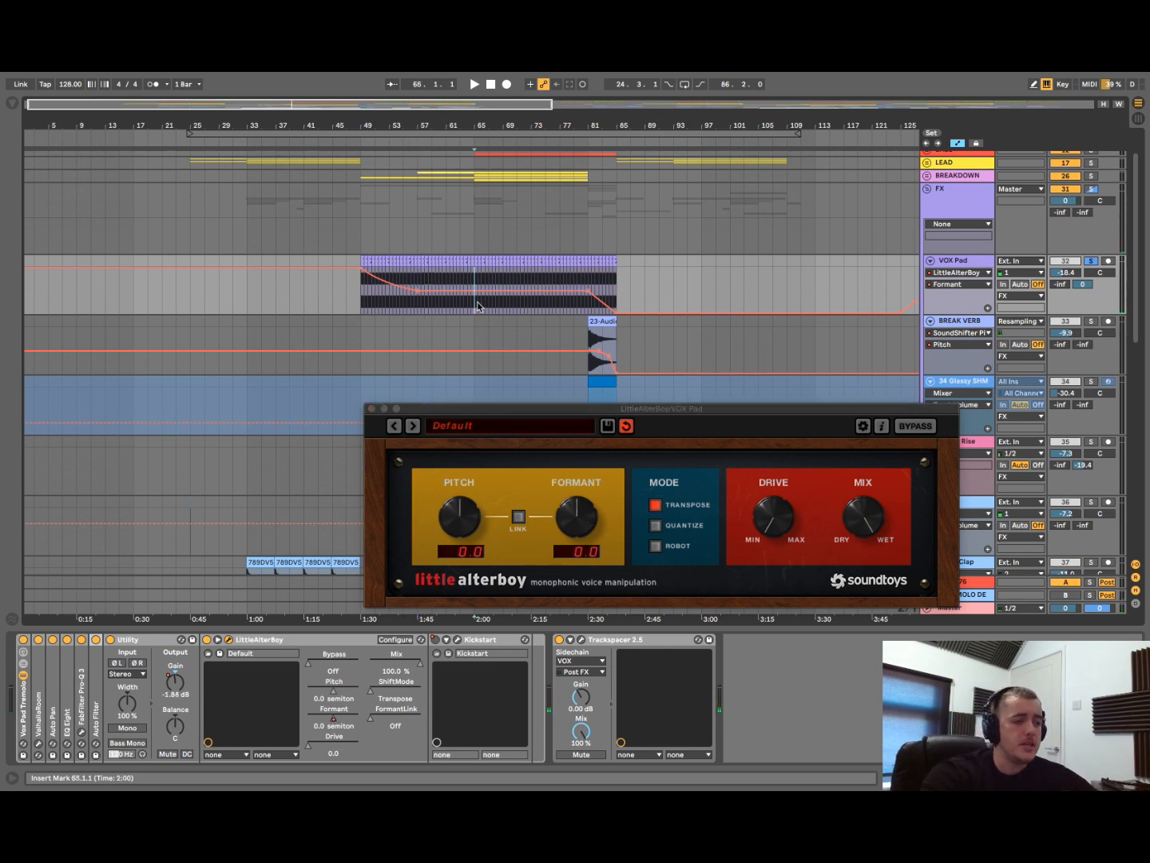
click(590, 311)
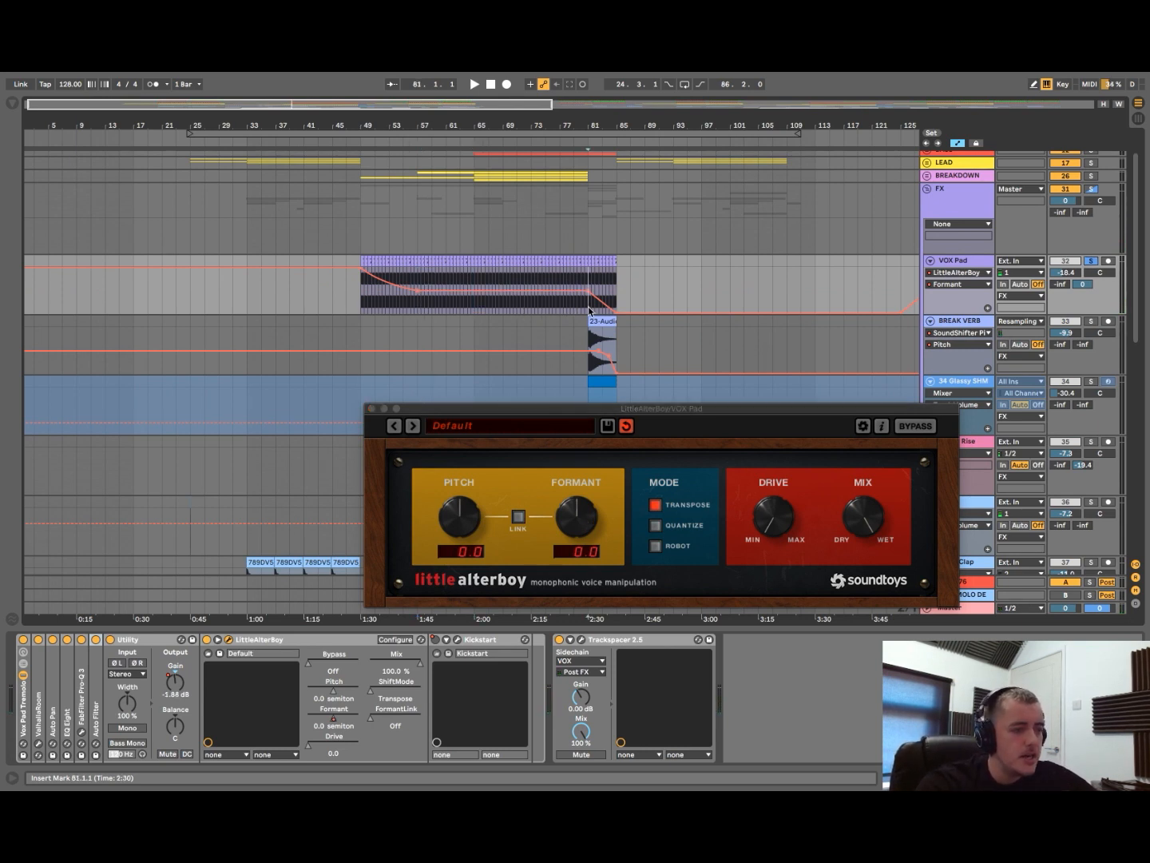
click(576, 309)
key(space)
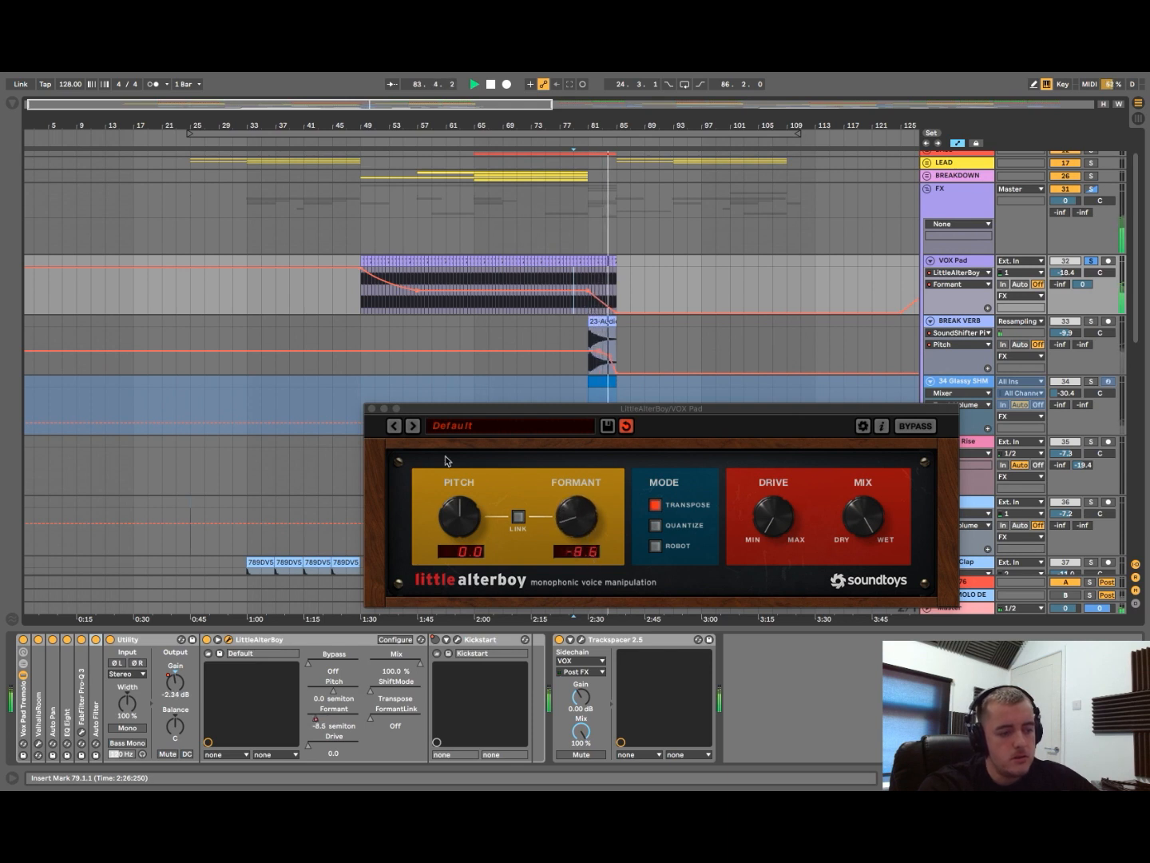
key(space)
click(371, 407)
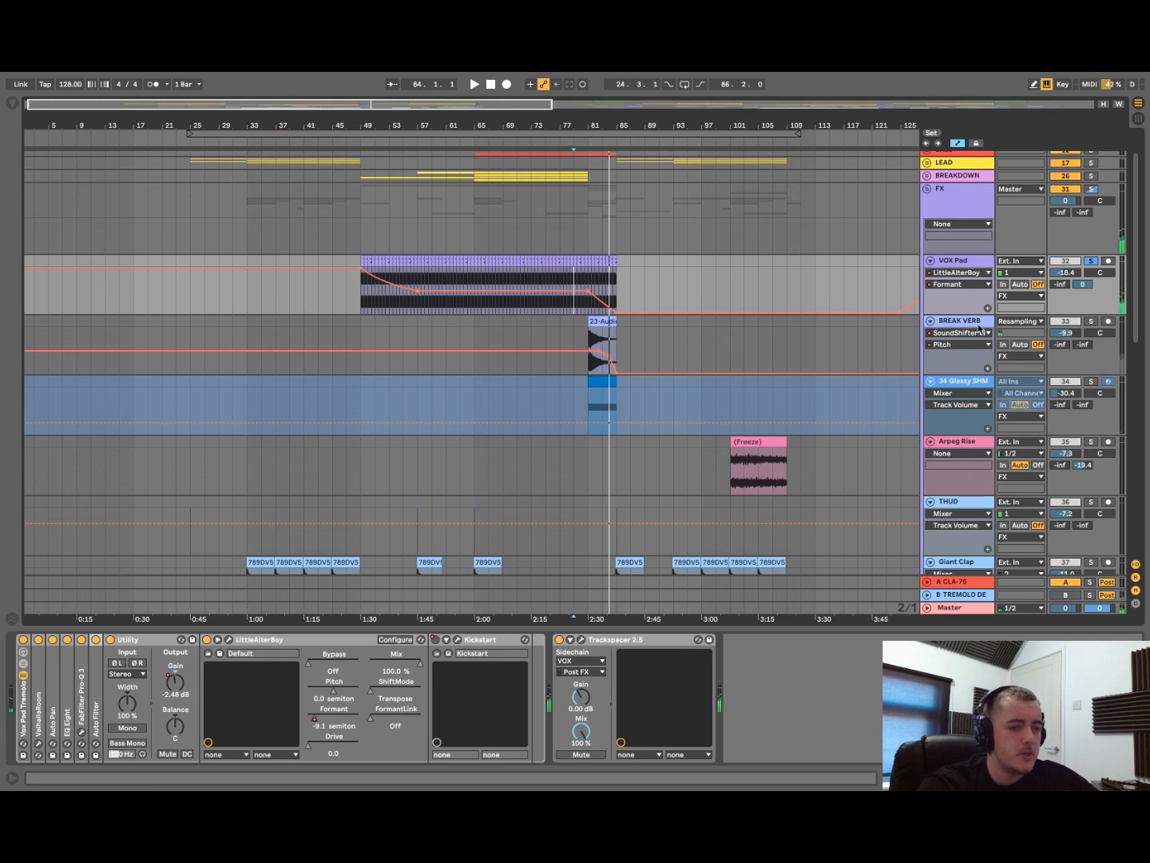
- Inspect BREAK VERB's devices, unfold the BREAKDOWN group, and examine the group's chain around 80.1.1
click(597, 317)
scroll(597, 316, up, 3)
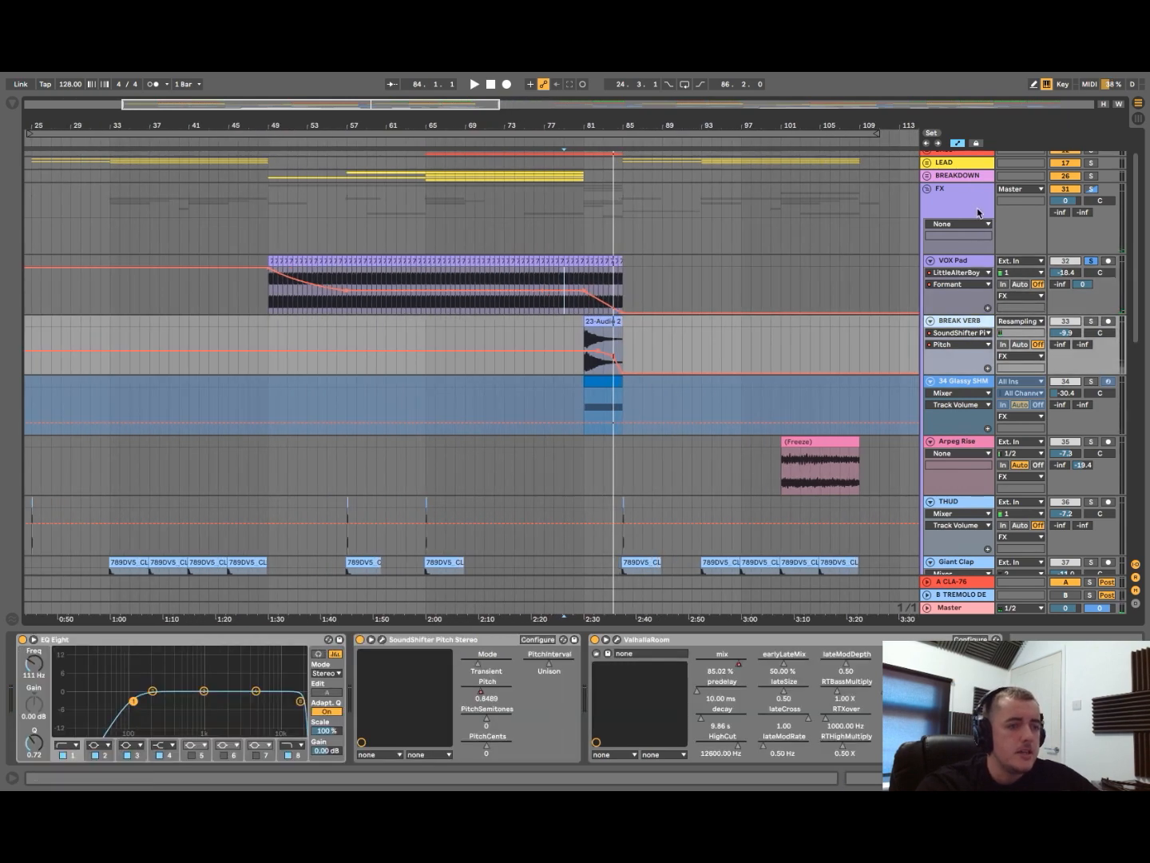
click(931, 181)
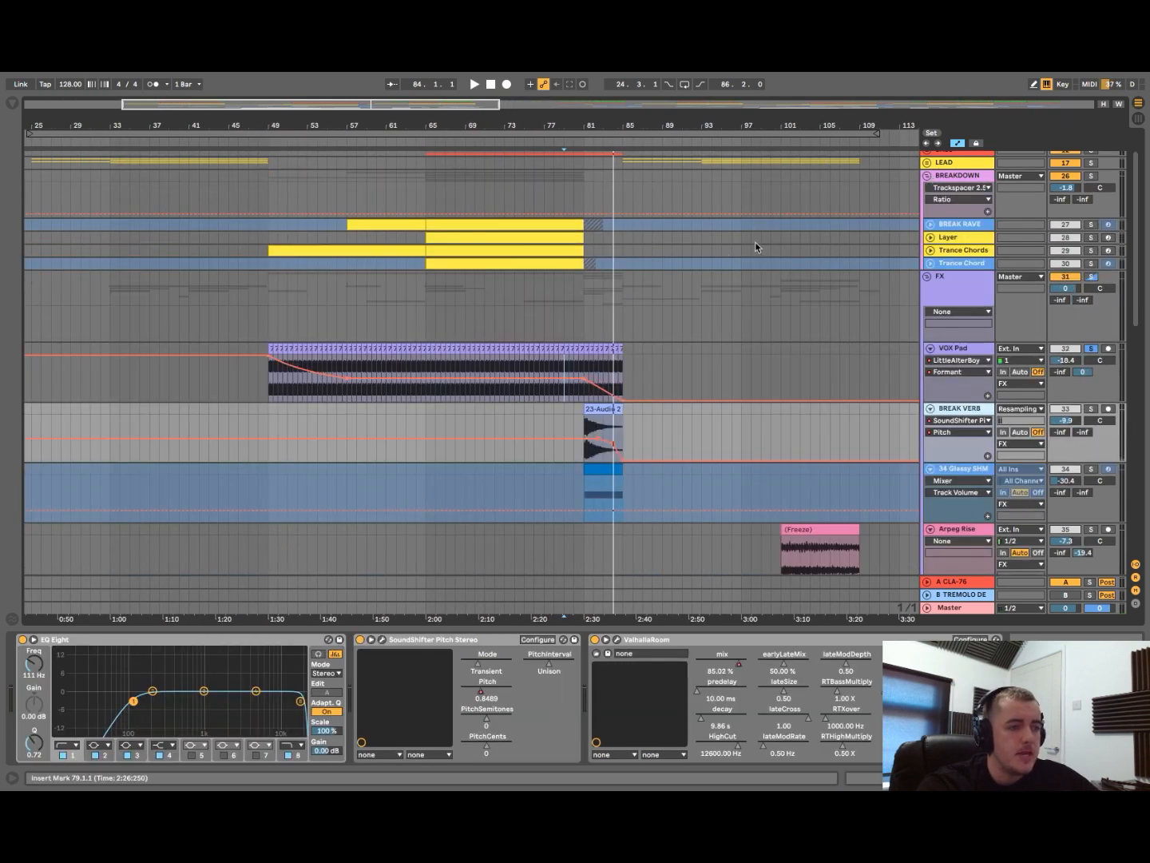
click(613, 200)
click(565, 183)
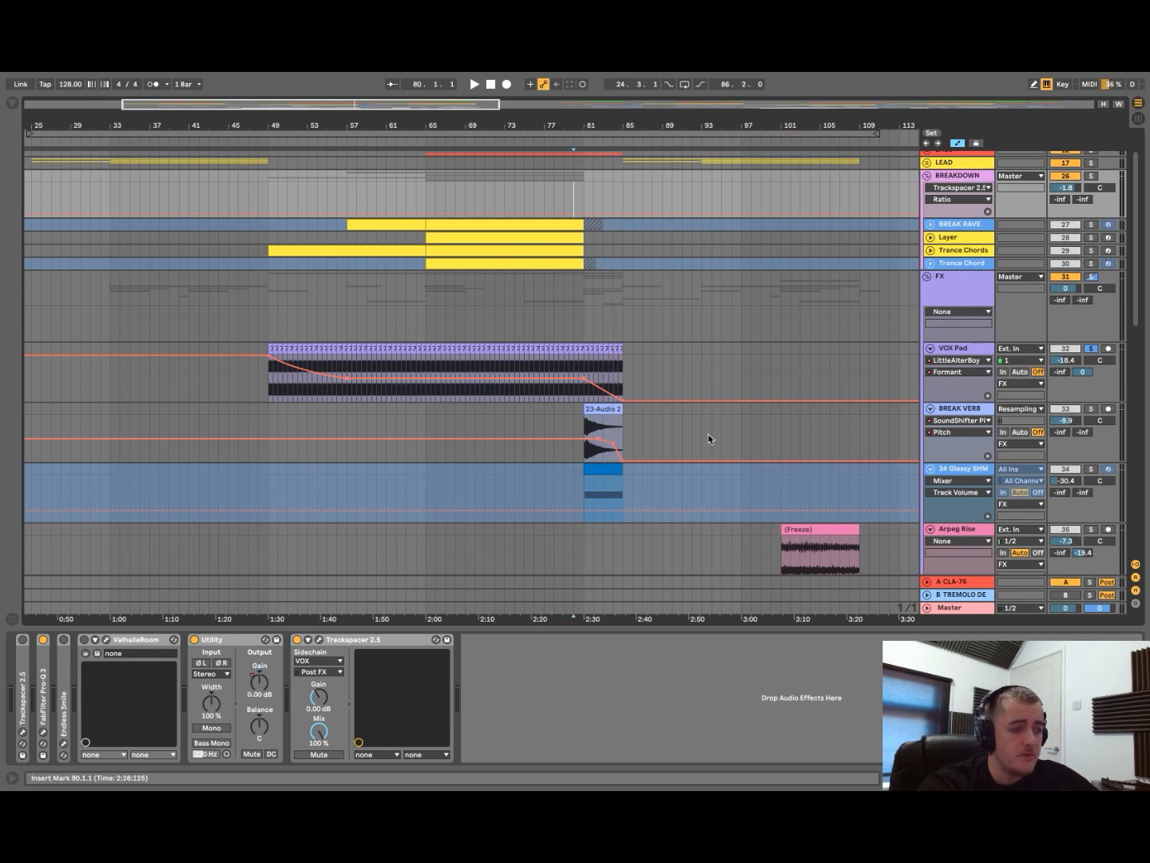
click(839, 423)
- Select the BREAK VERB clip at 81.1.1, play it soloed, and switch off SoundShifter Pitch Stereo
click(608, 410)
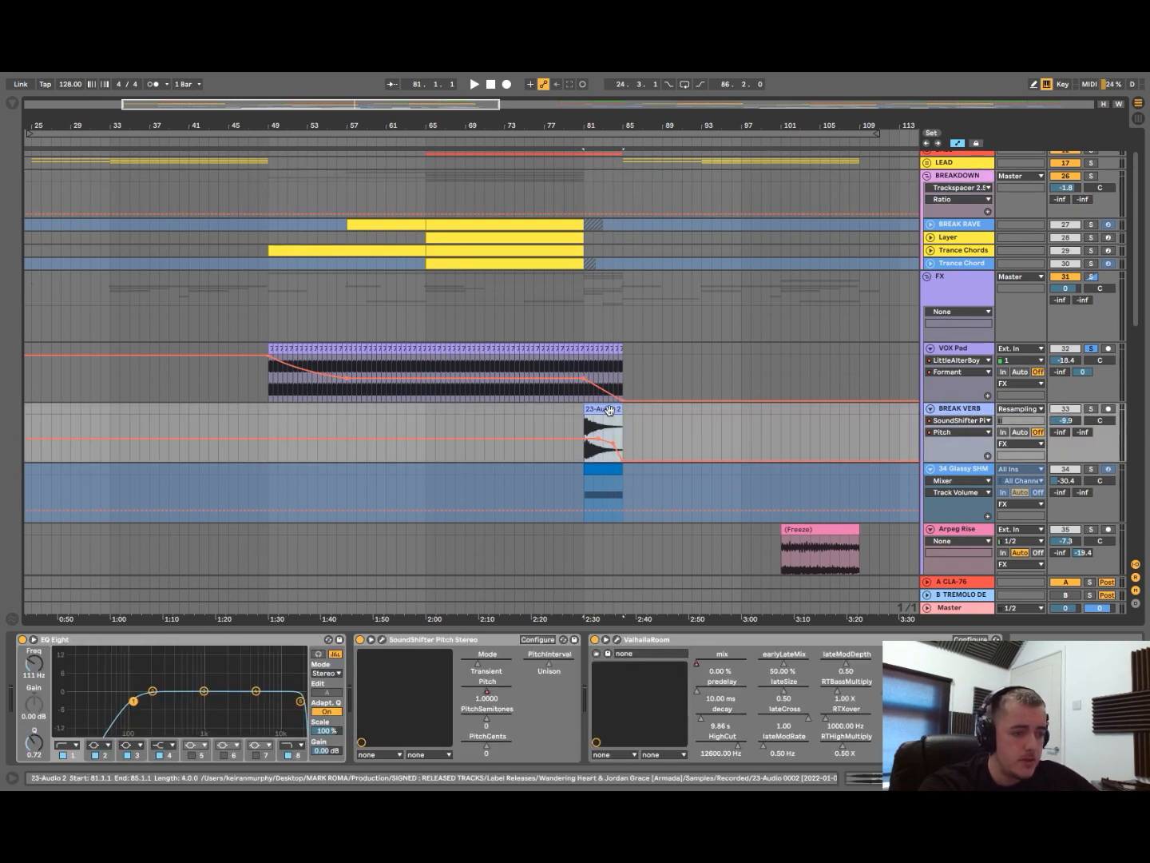
click(1089, 409)
key(space)
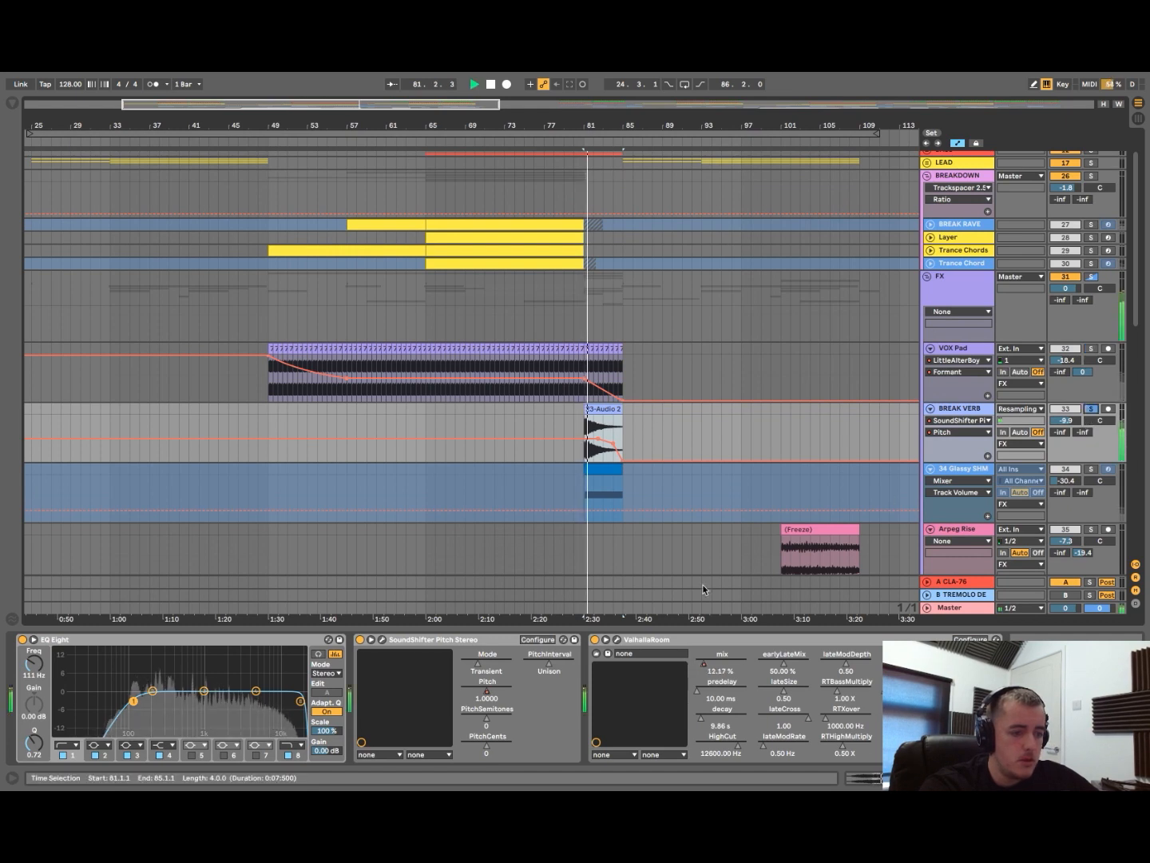
click(361, 640)
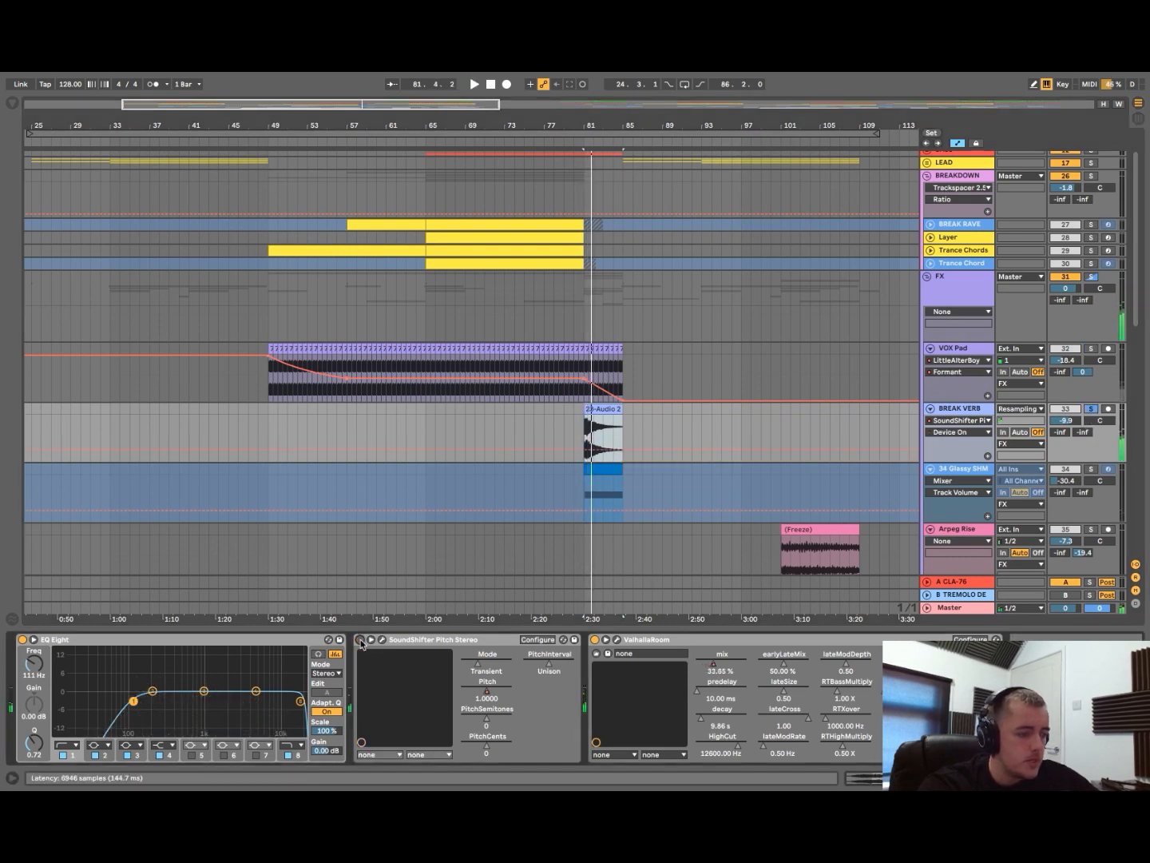
- Bypass ValhallaRoom on the BREAK VERB track and collapse both the SoundShifter Pitch Stereo and ValhallaRoom devices
double_click(411, 640)
click(379, 640)
double_click(438, 639)
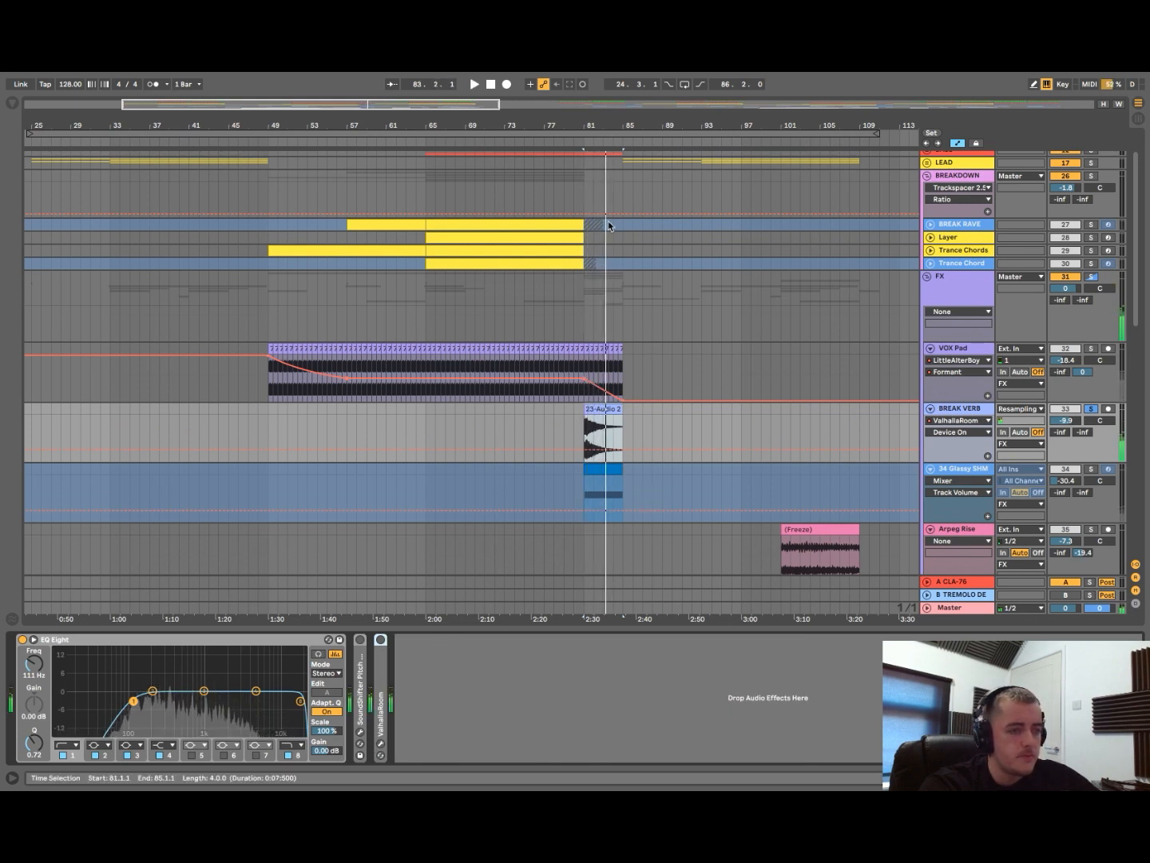
- Audition the BREAK VERB reverb clip from bar 81 with its pitch and reverb effects bypassed
click(575, 193)
key(space)
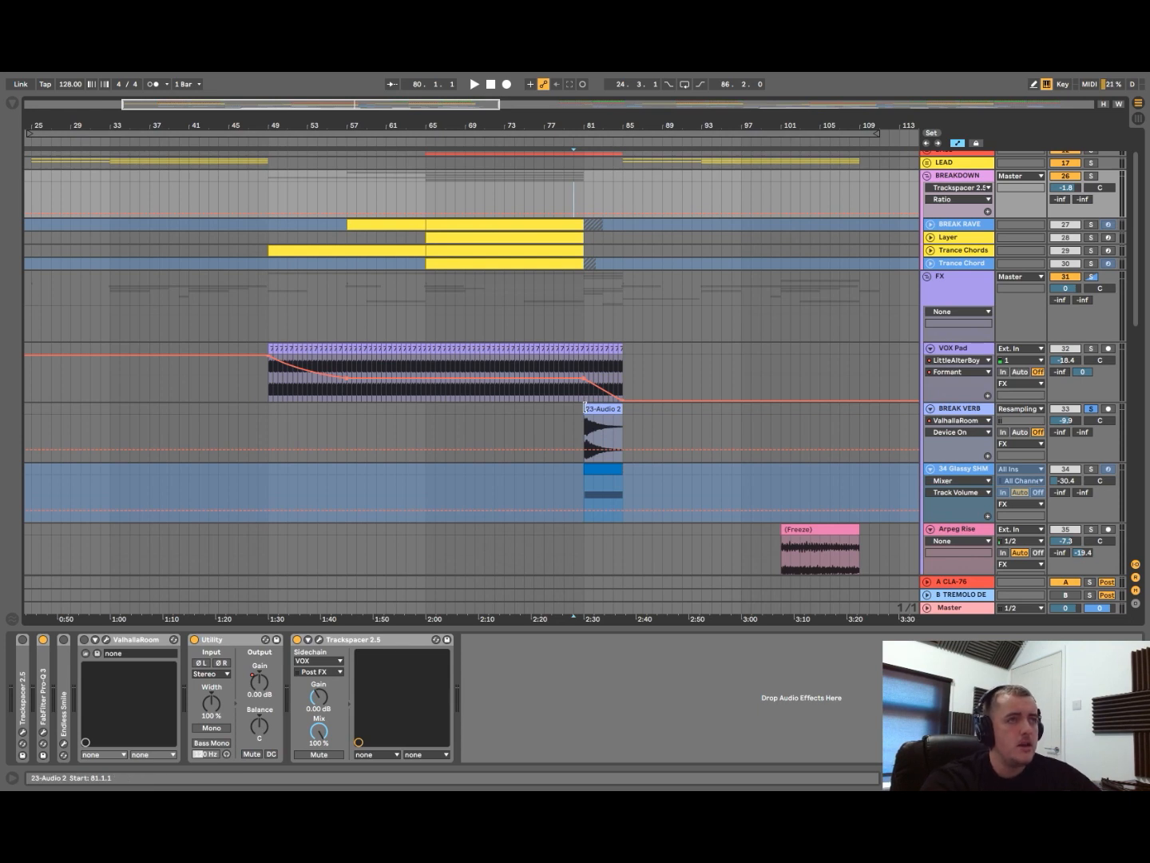
click(587, 415)
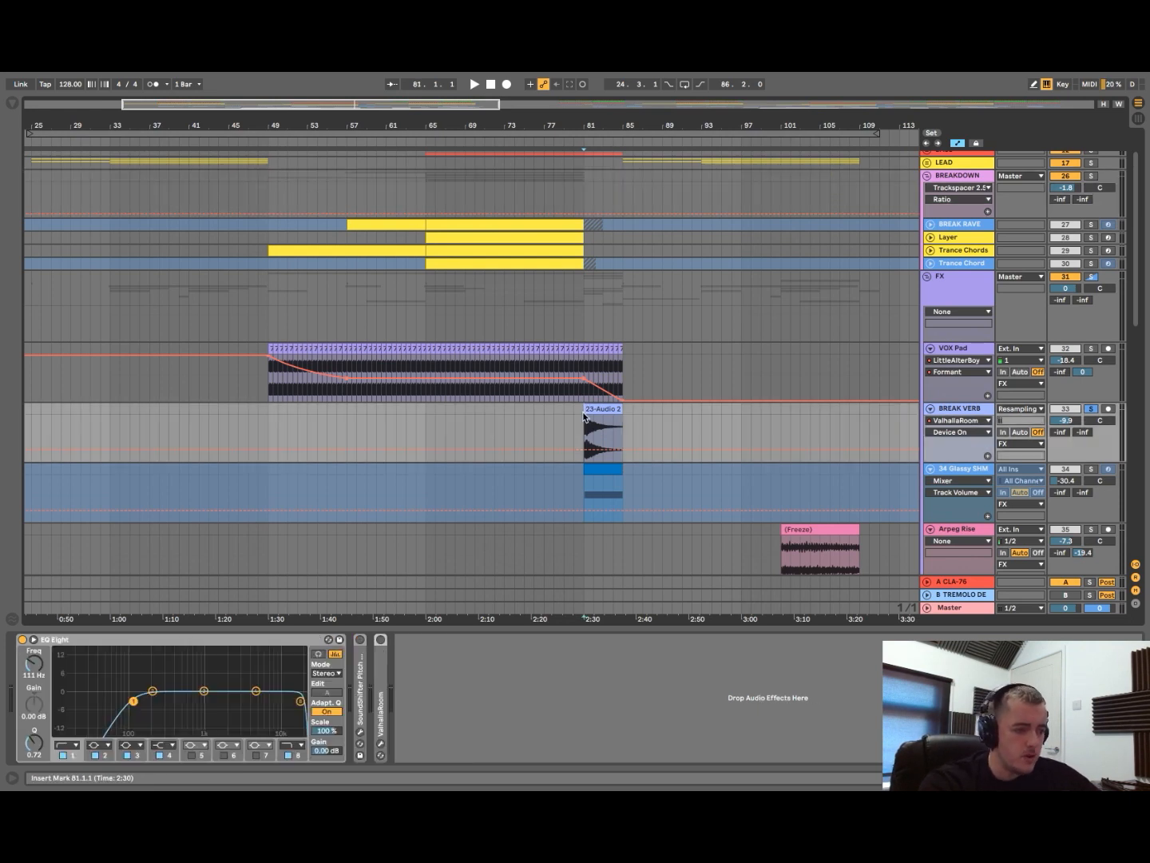
key(space)
scroll(589, 413, up, 5)
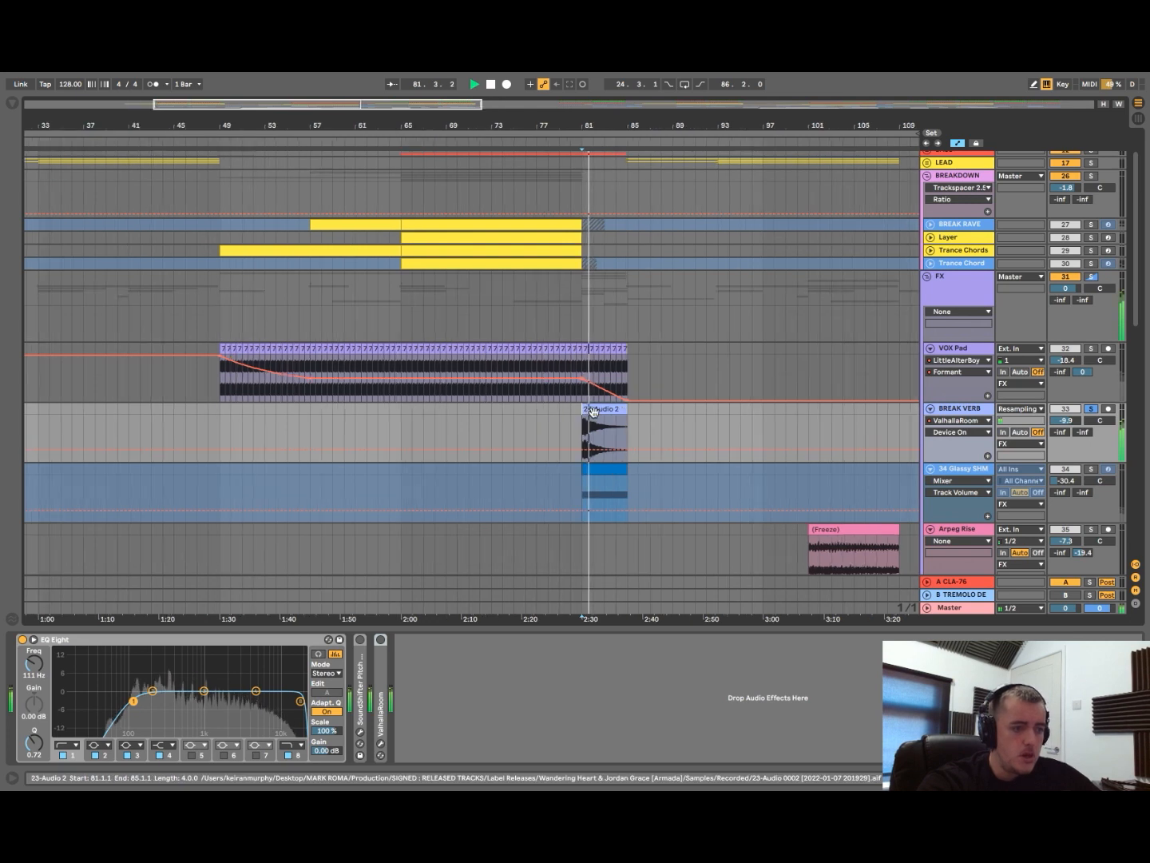
key(space)
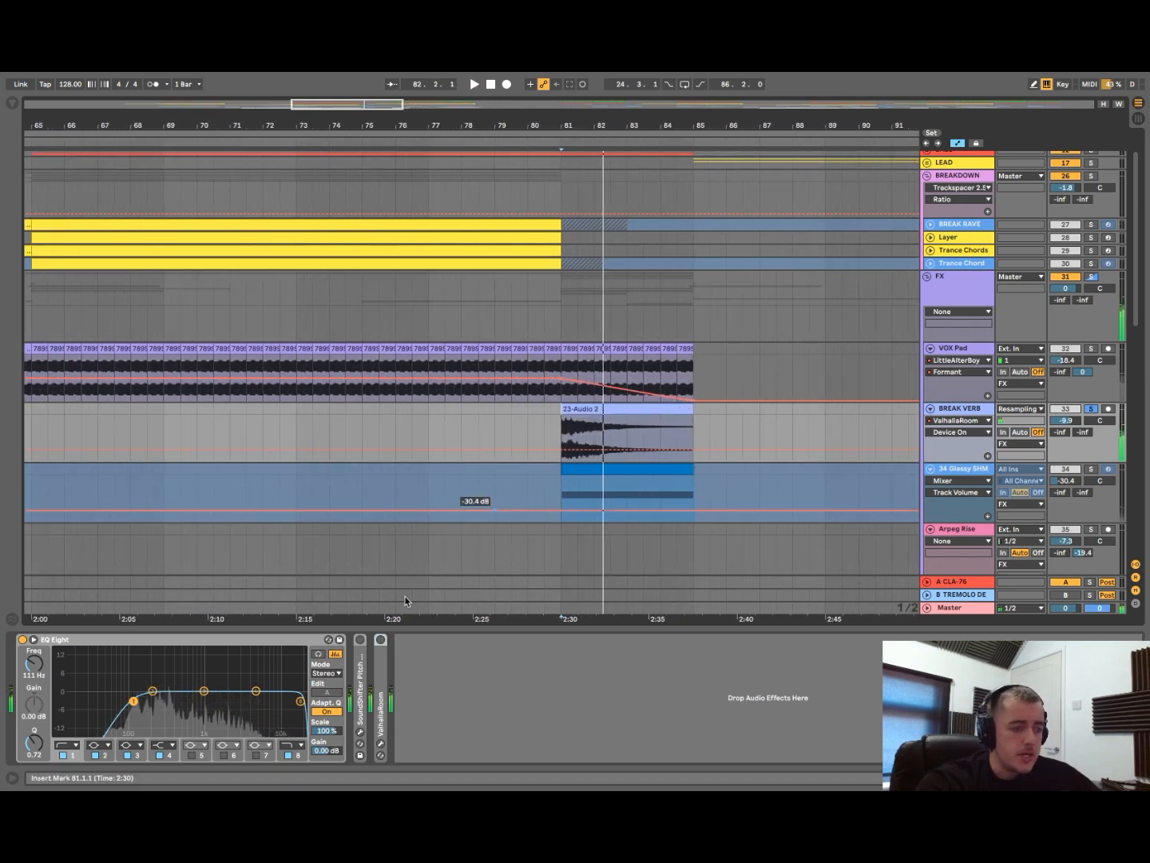
- Re-enable SoundShifter Pitch Stereo on BREAK VERB, show its Pitch automation and play the clip from bar 81
double_click(363, 679)
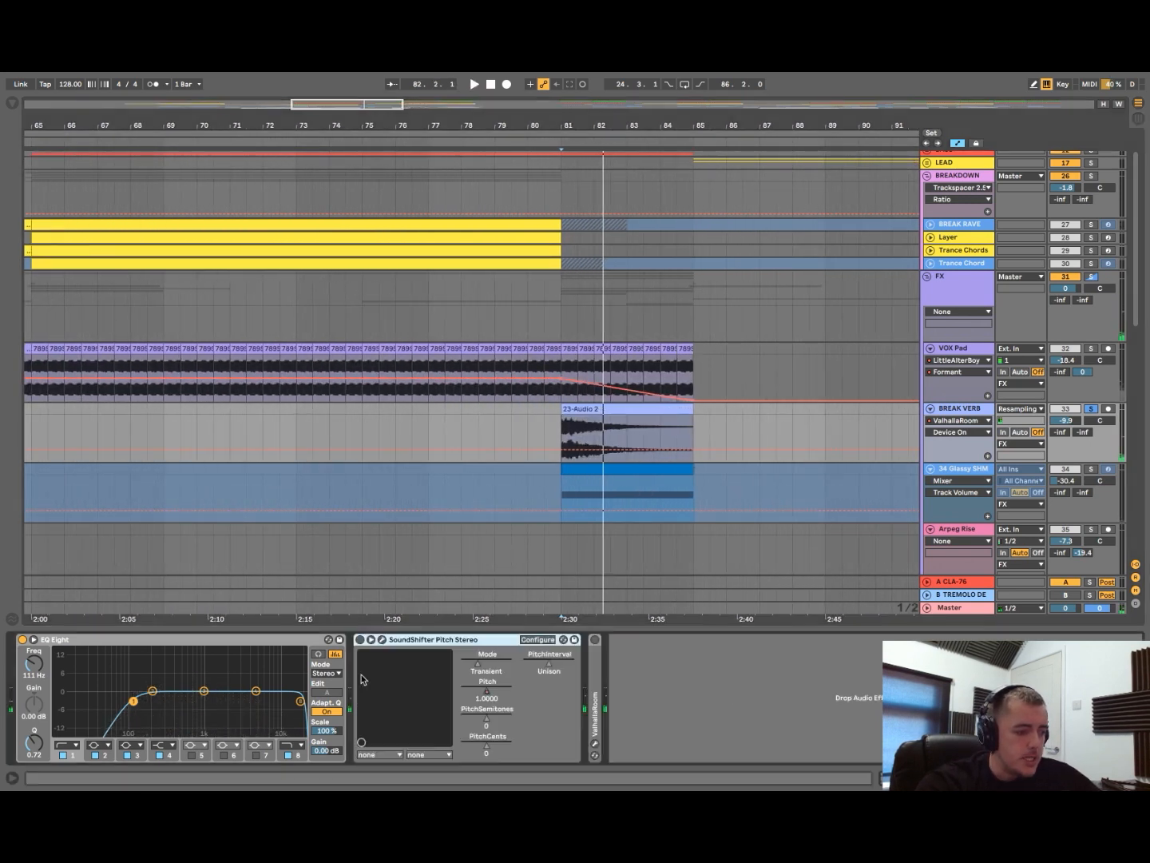
click(489, 692)
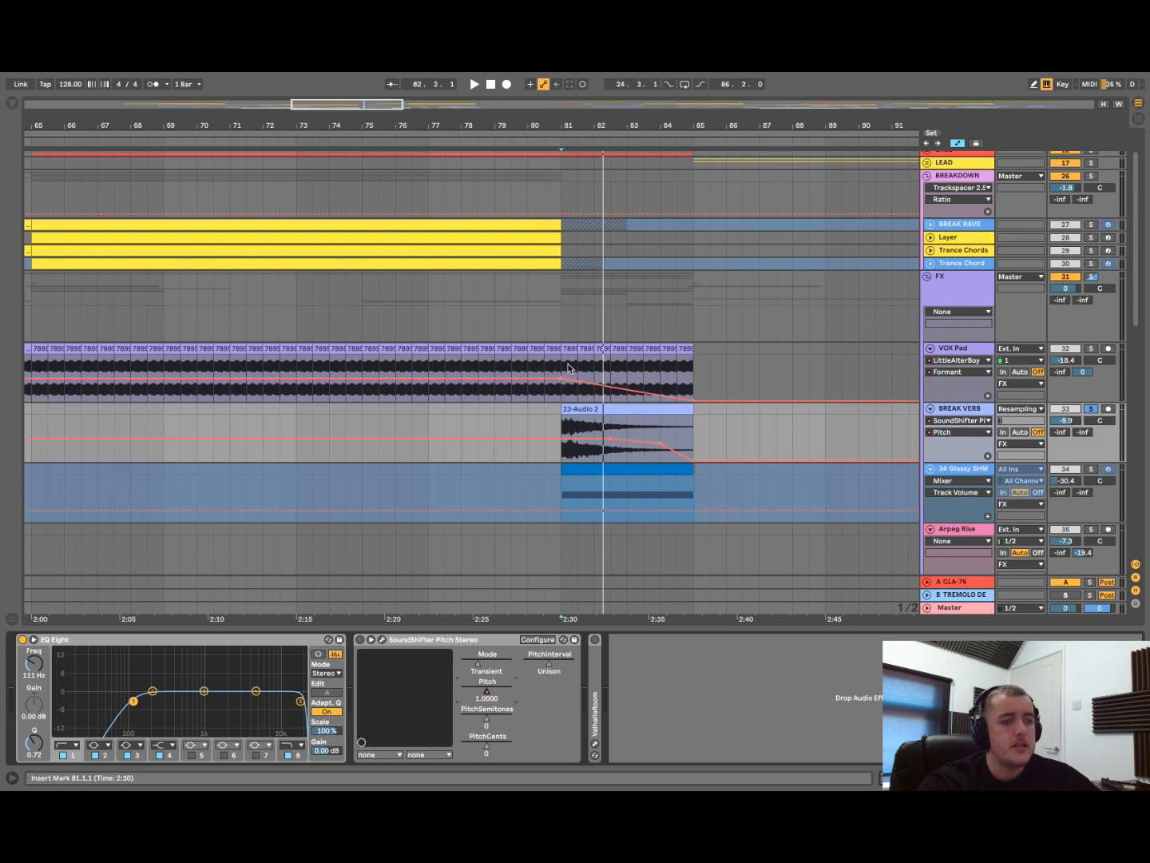
click(558, 418)
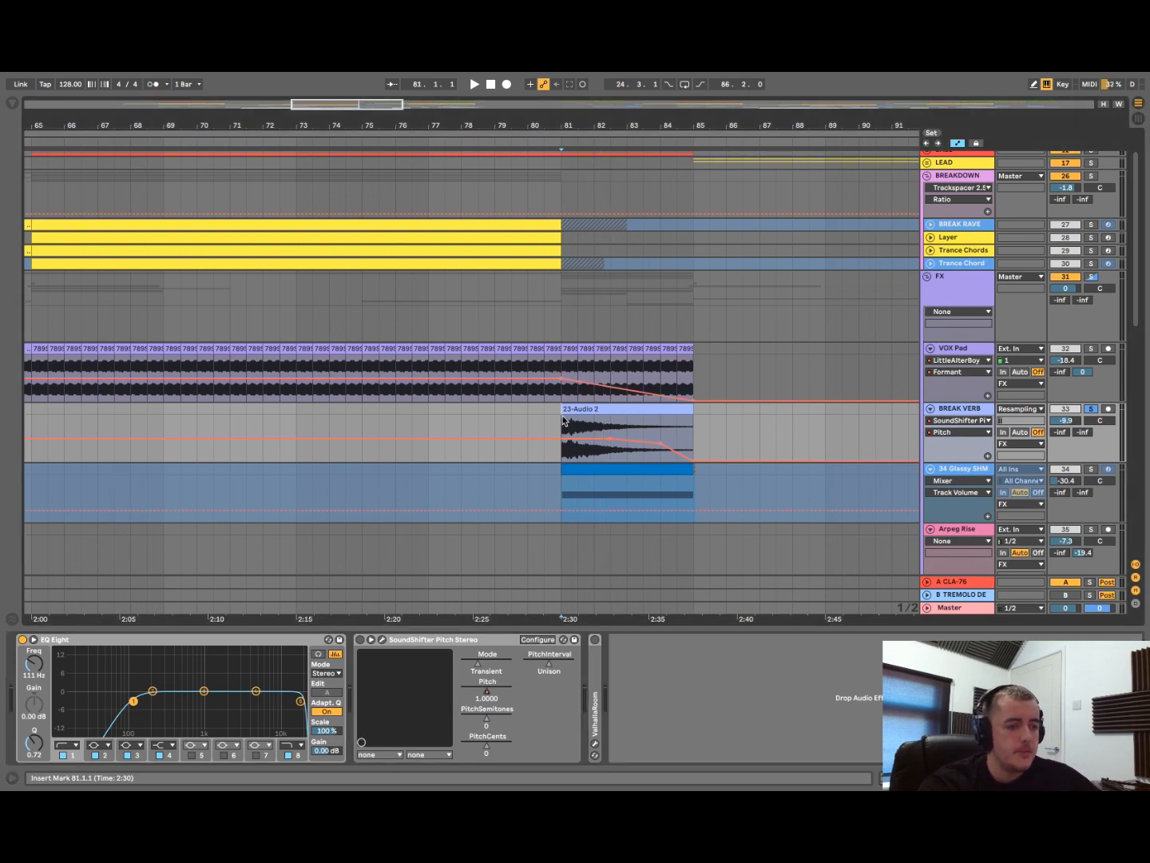
click(359, 640)
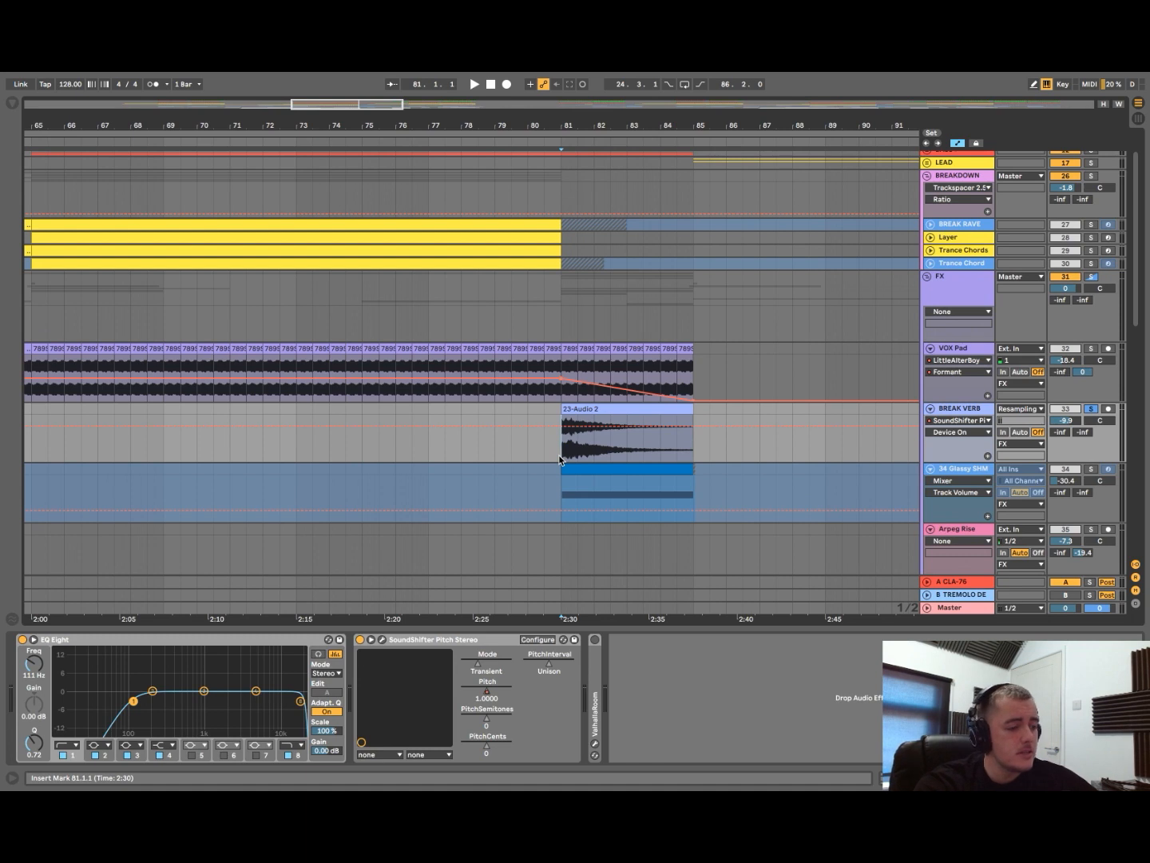
click(487, 692)
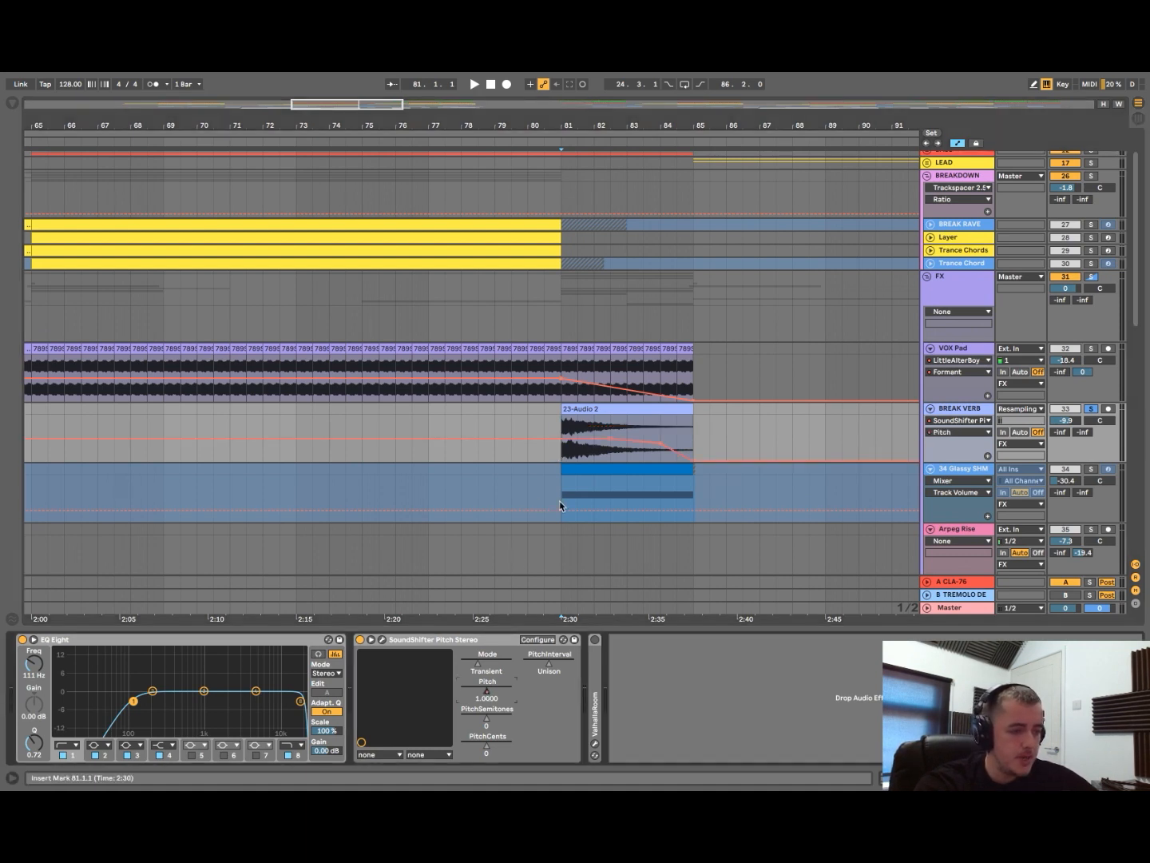
key(space)
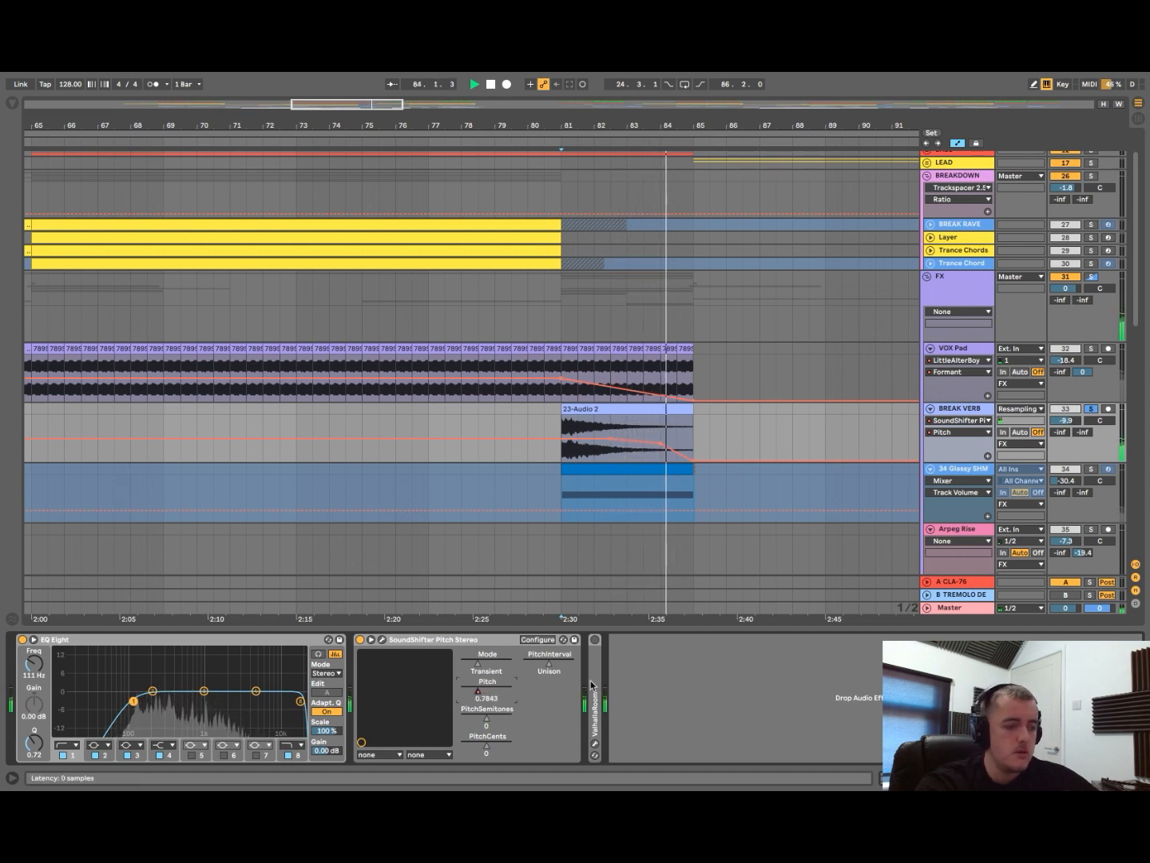
- Re-enable ValhallaRoom on BREAK VERB, show its mix automation and play the reverb clip from bar 81
double_click(594, 716)
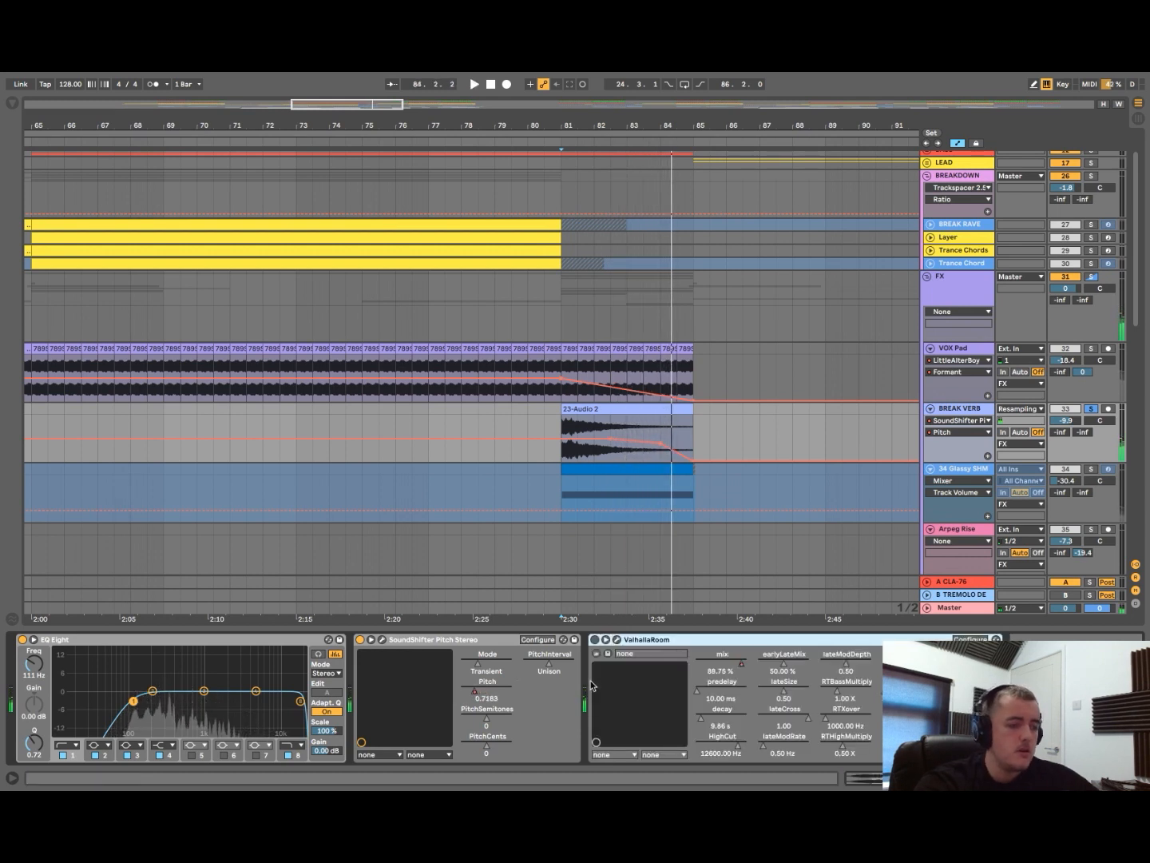
click(595, 640)
click(741, 666)
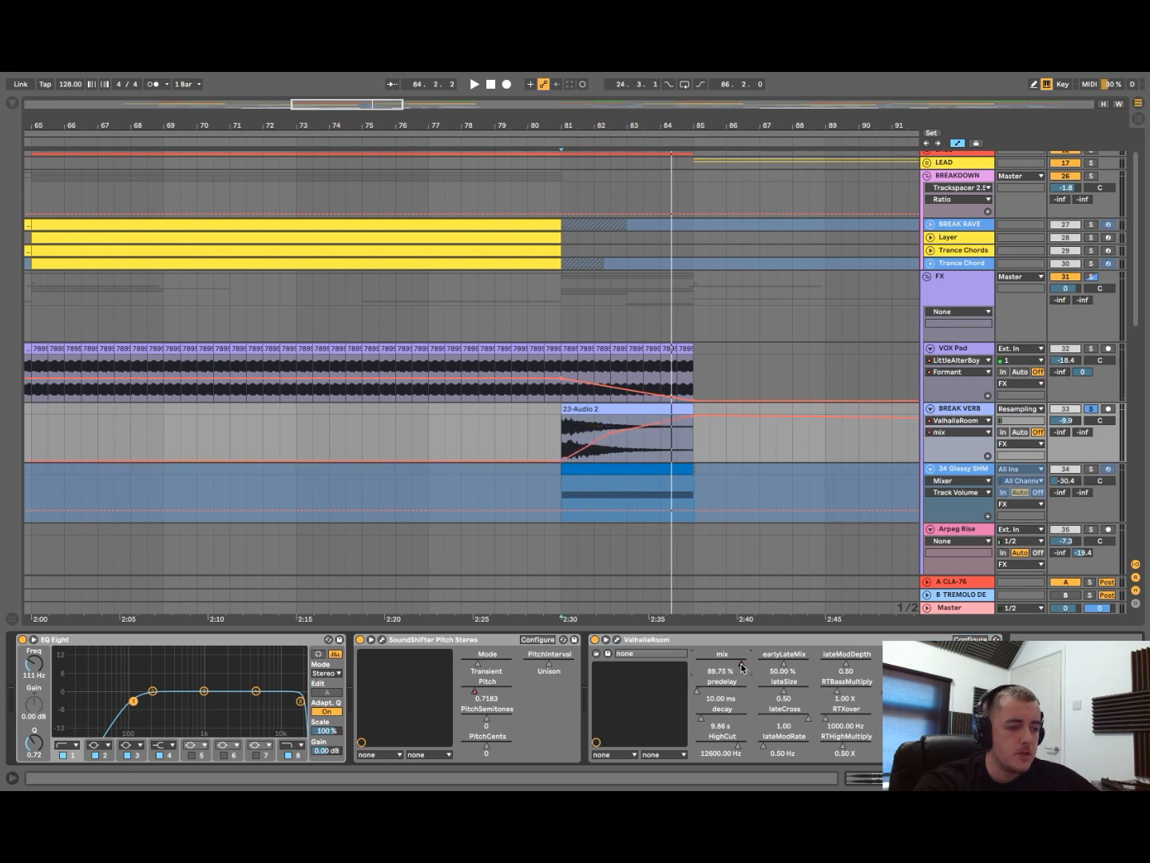
key(space)
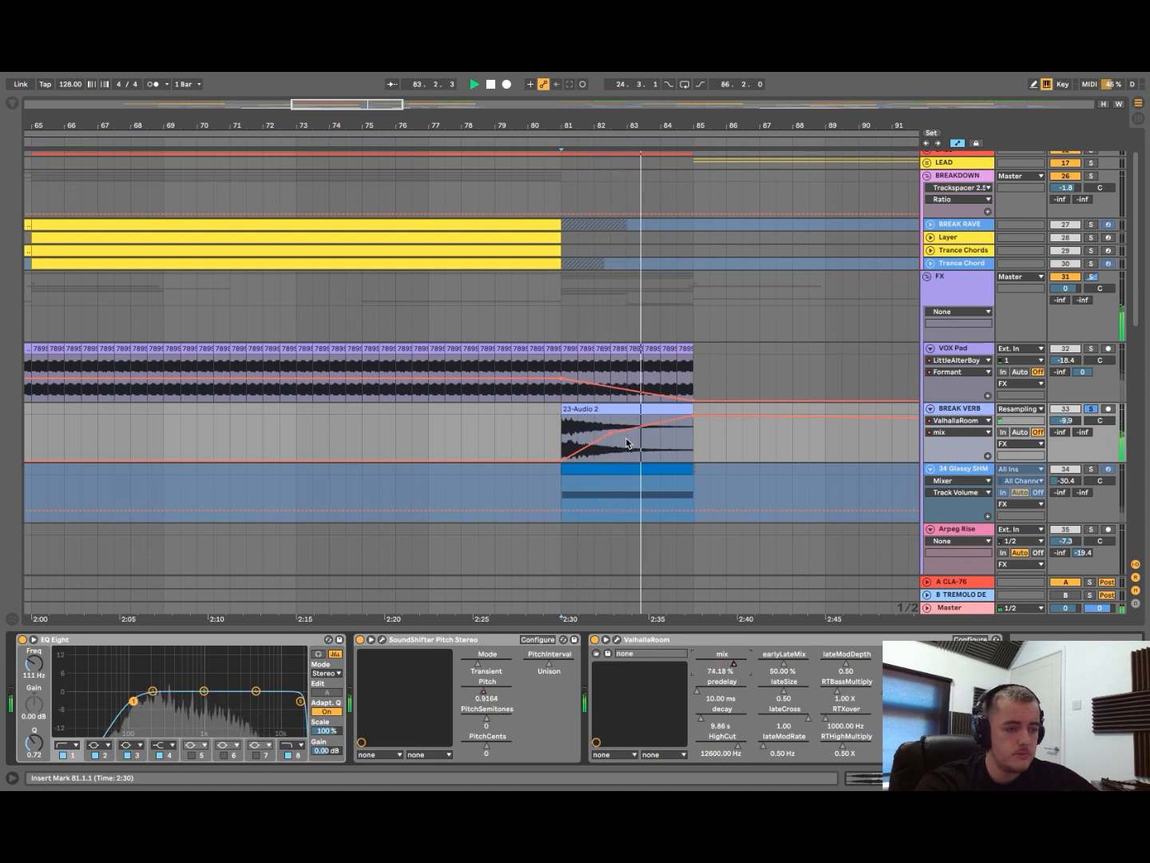
key(space)
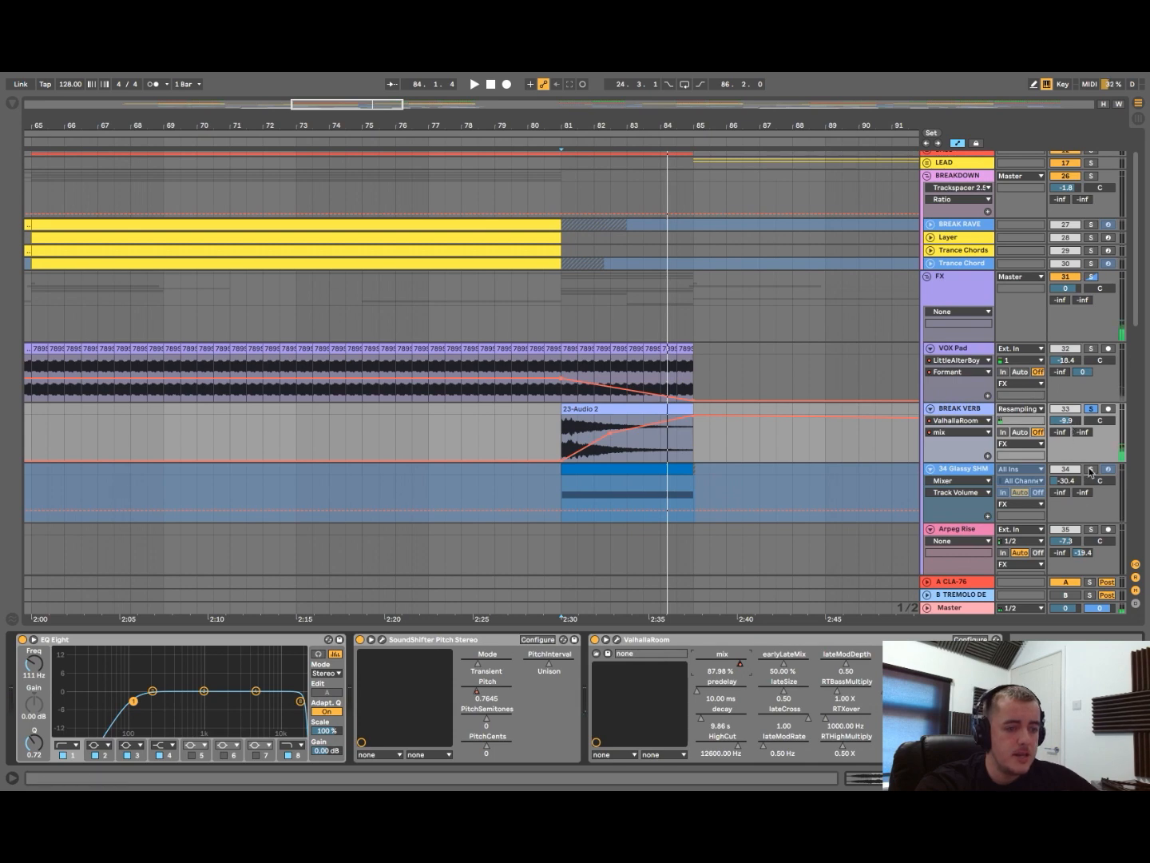
- Unfold the BASS group and expand the REESE track to show its notes
scroll(871, 365, up, 5)
click(928, 194)
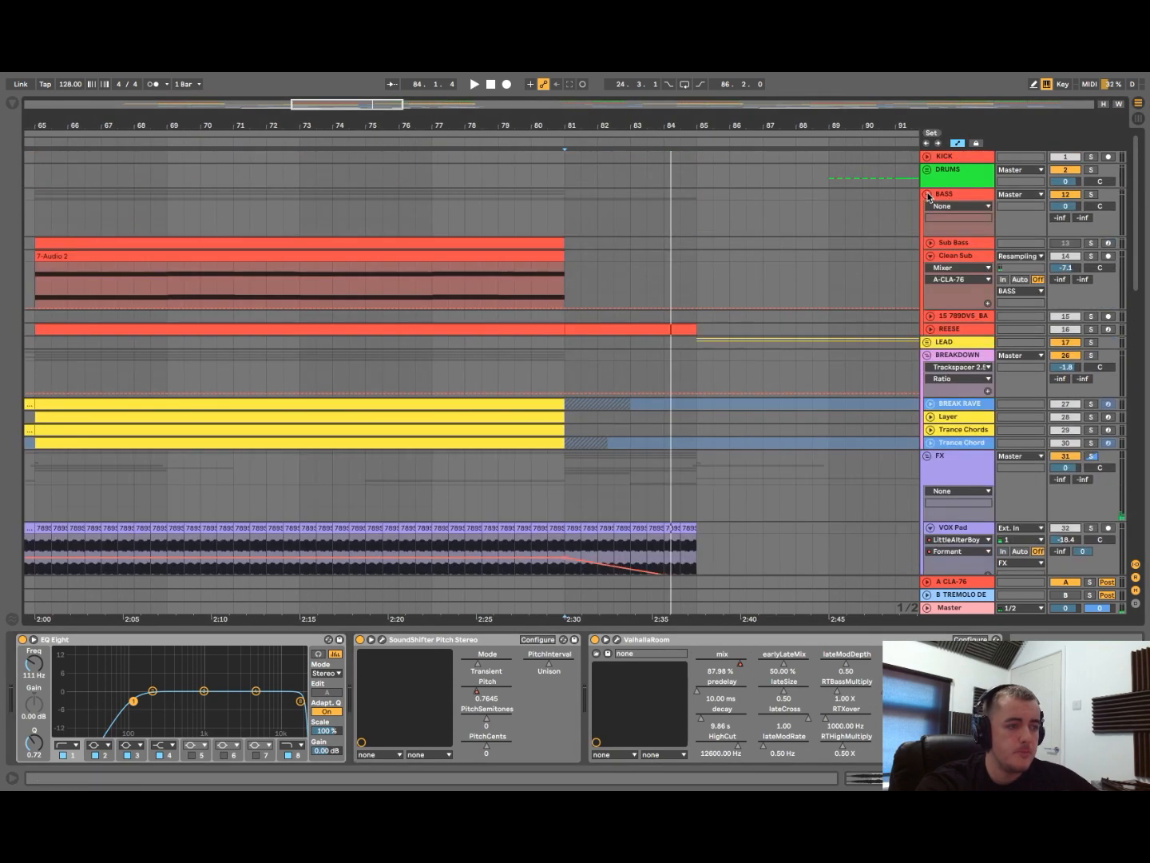
click(930, 329)
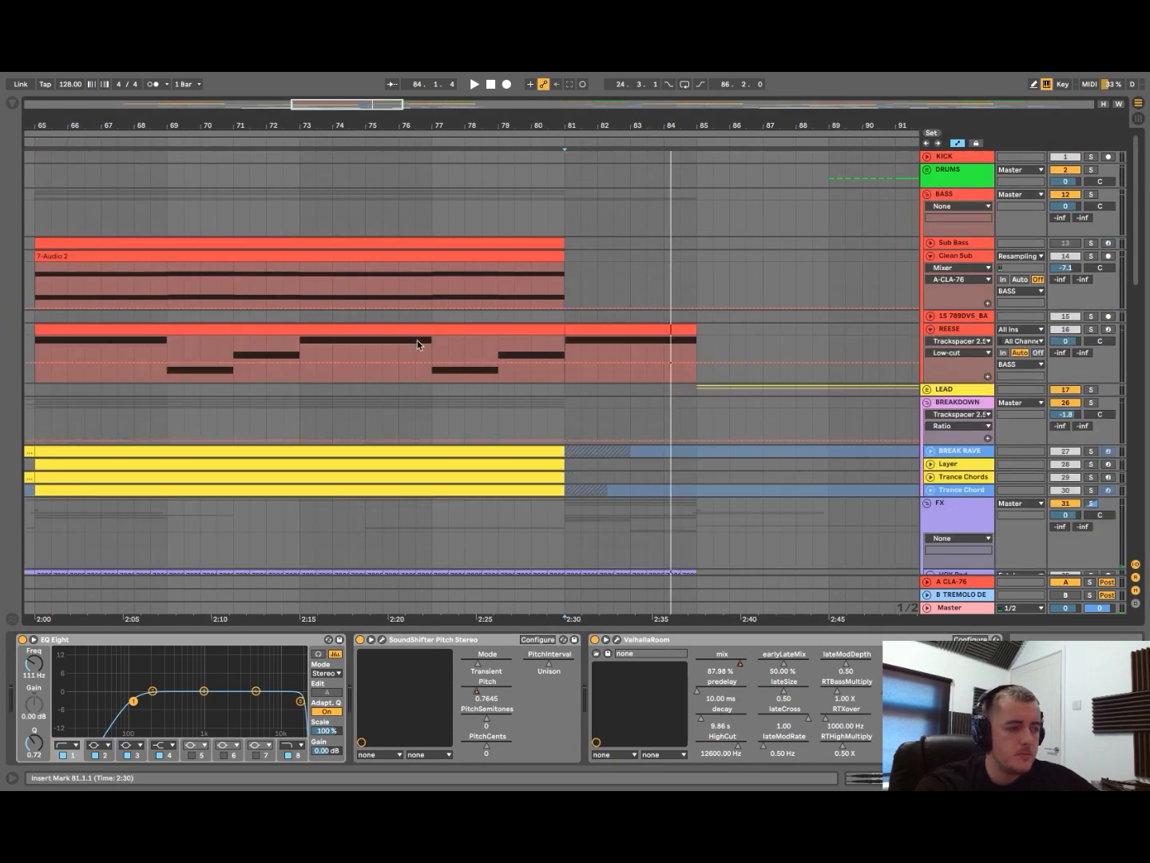
- Solo the REESE track and audition its breakdown clip
click(570, 344)
scroll(516, 341, down, 4)
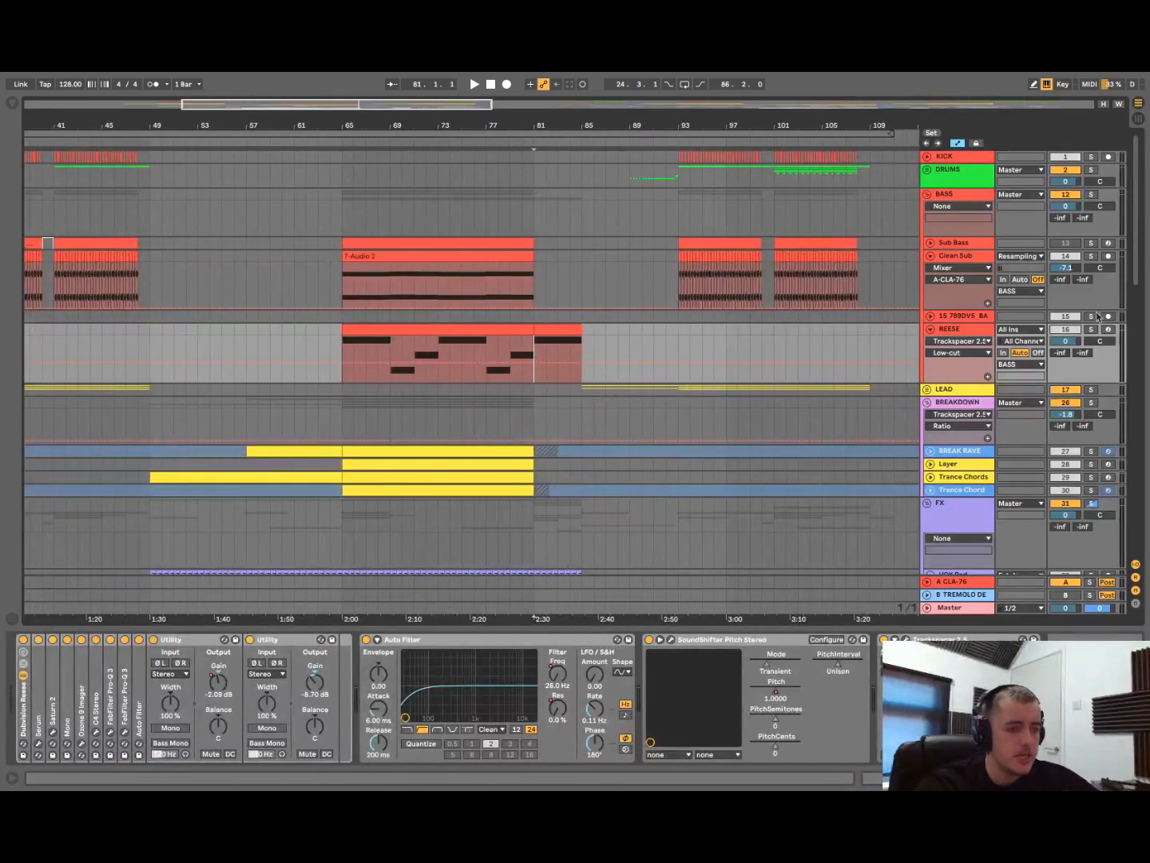
key(space)
click(1090, 330)
key(space)
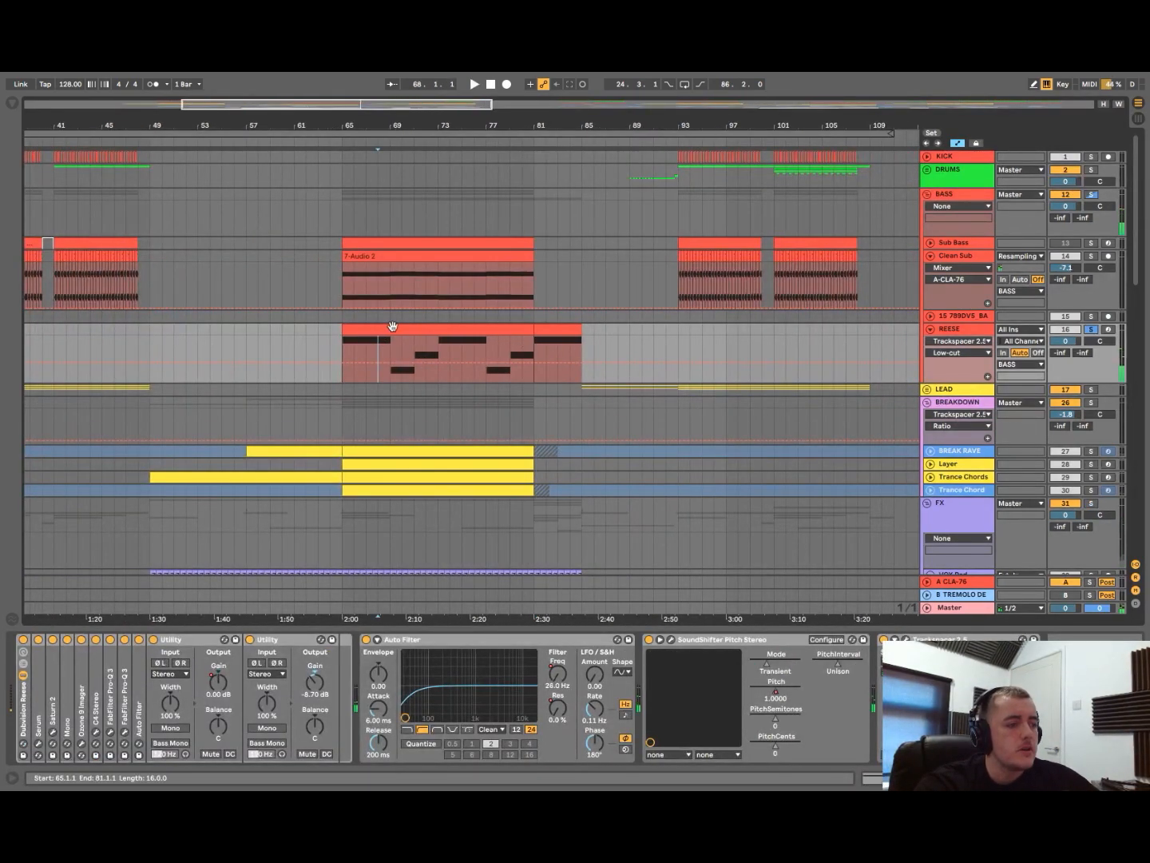
click(392, 327)
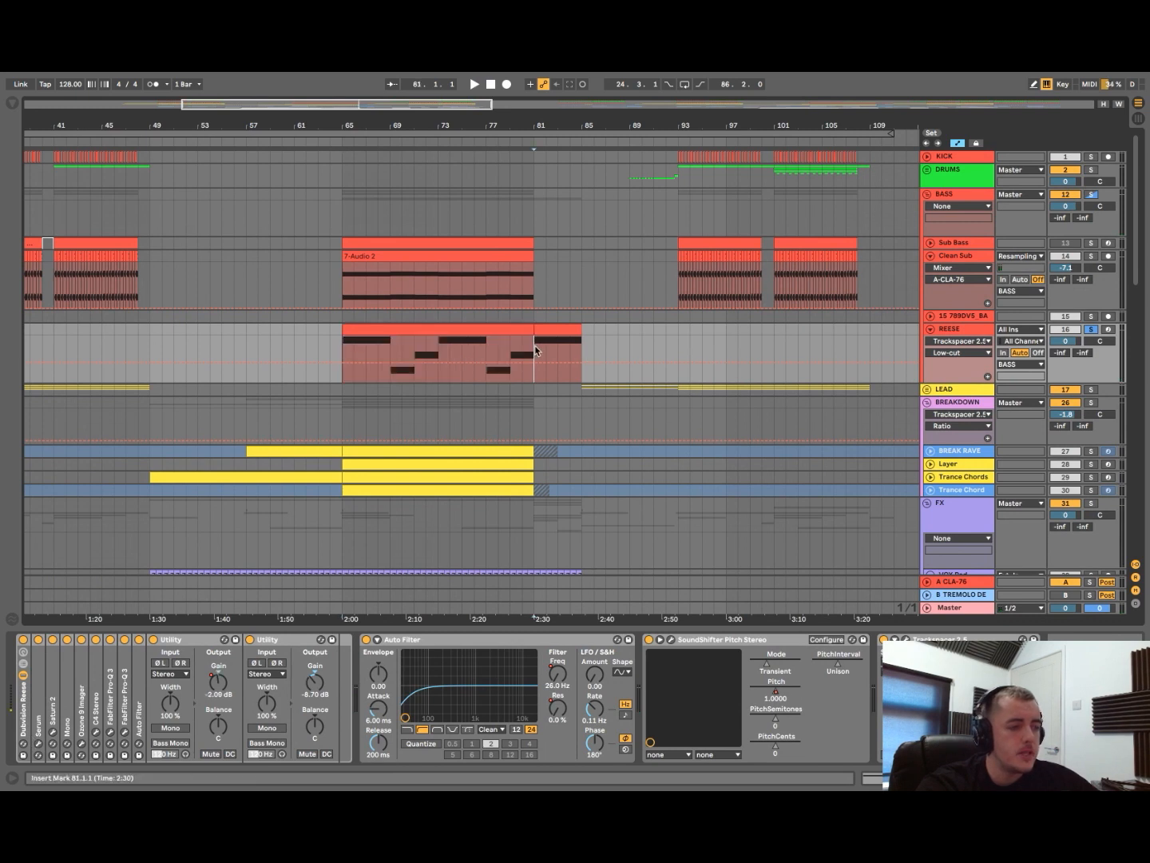
- Play the REESE clip across bars 81 to 85 and show its SoundShifter Pitch automation
click(568, 359)
key(space)
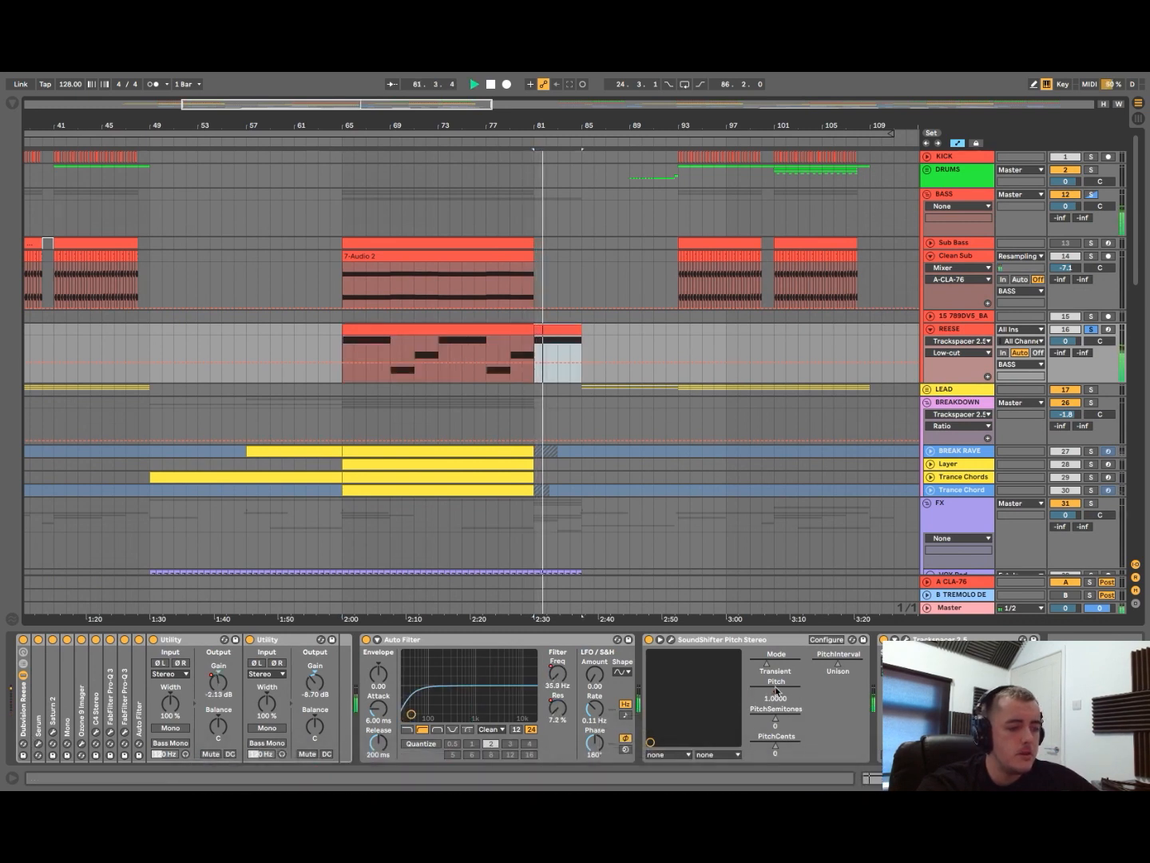
click(775, 694)
scroll(559, 411, up, 3)
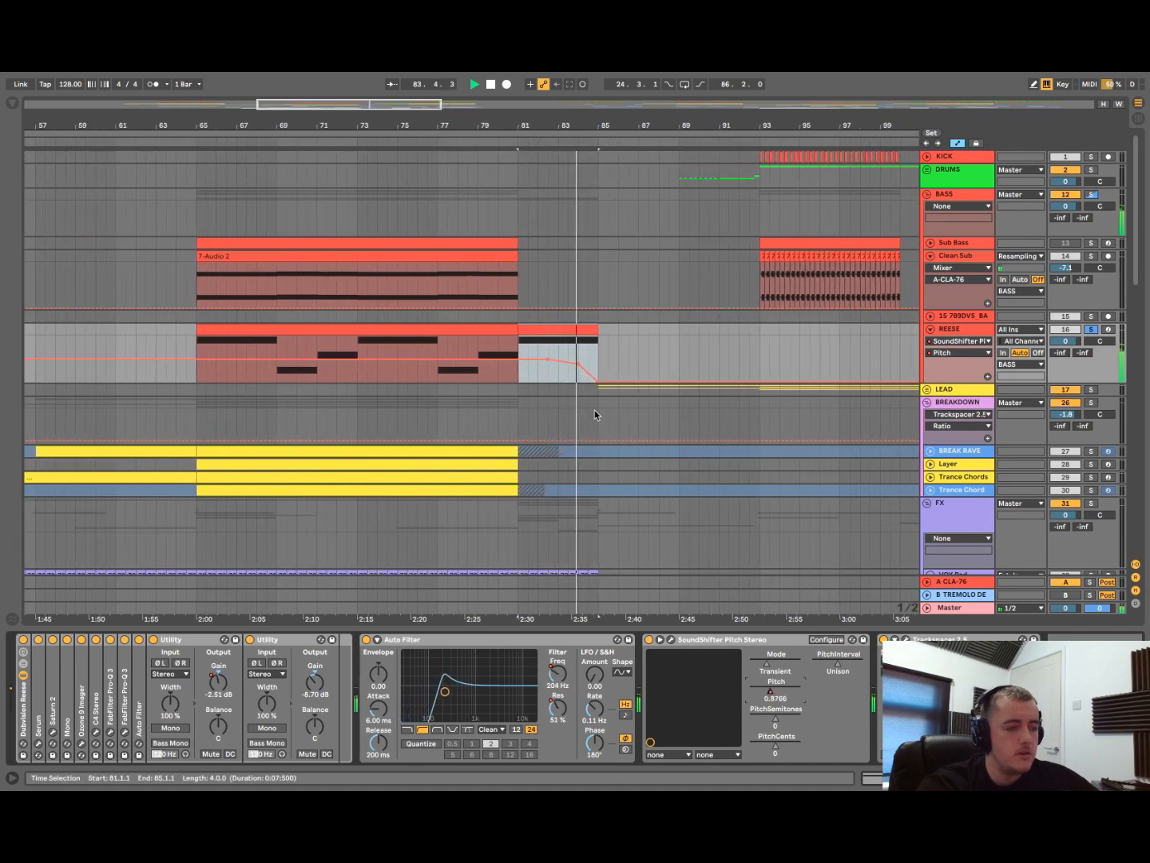
key(space)
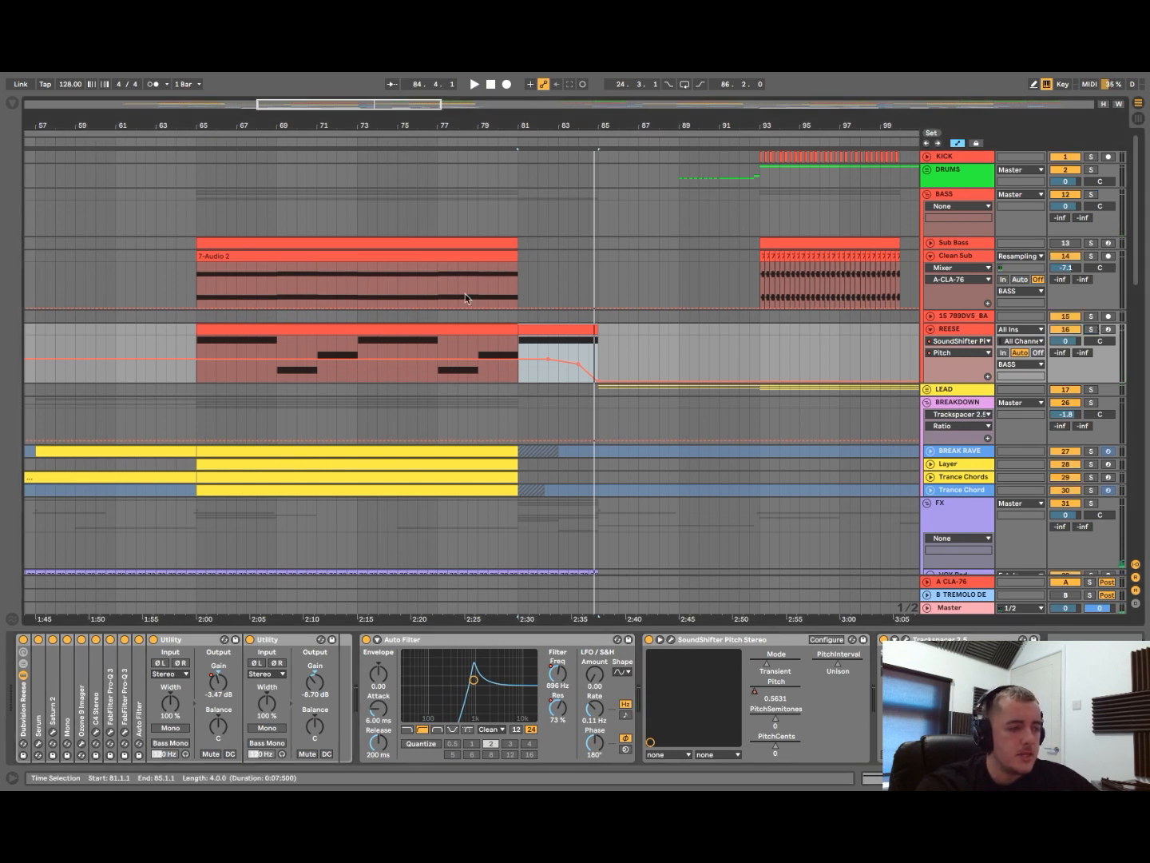
- Play the end of the breakdown from bar 80 with all tracks audible, reviewing the REESE and BREAK VERB automation
click(509, 341)
key(space)
scroll(510, 342, down, 10)
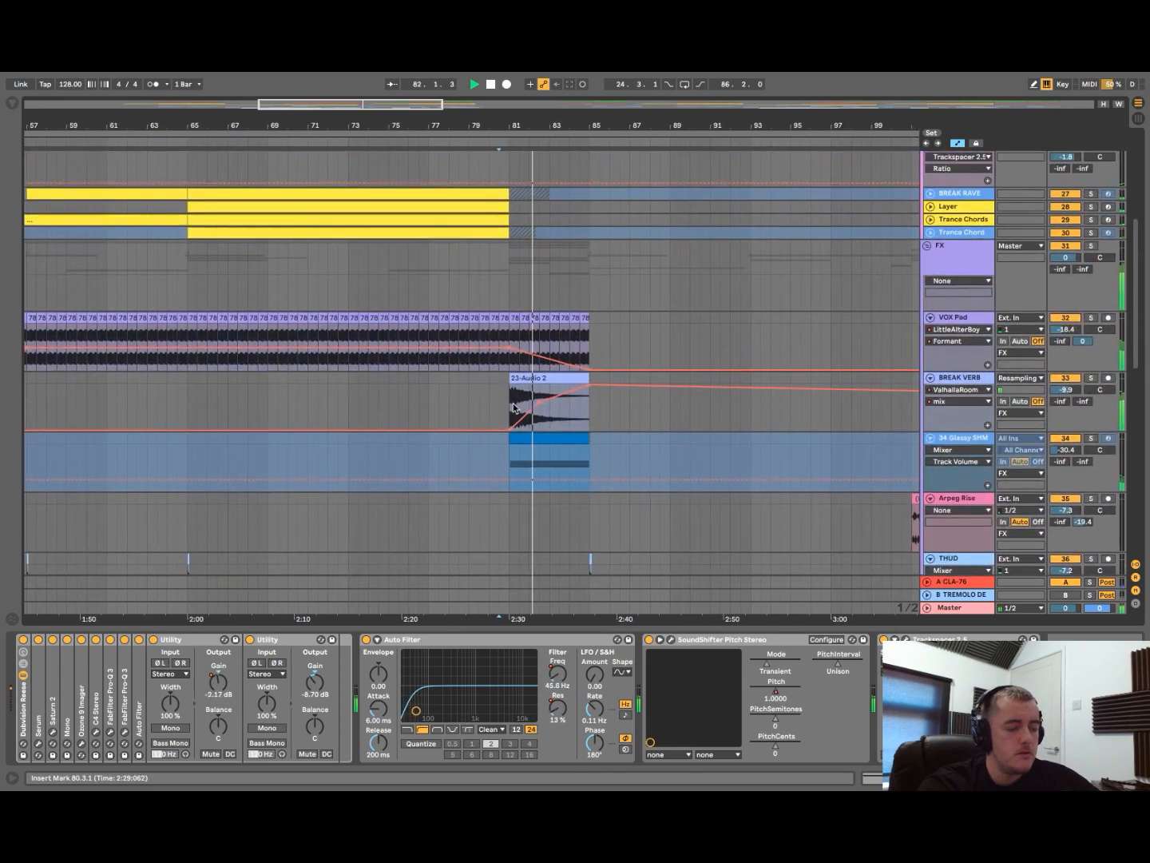
scroll(511, 360, up, 5)
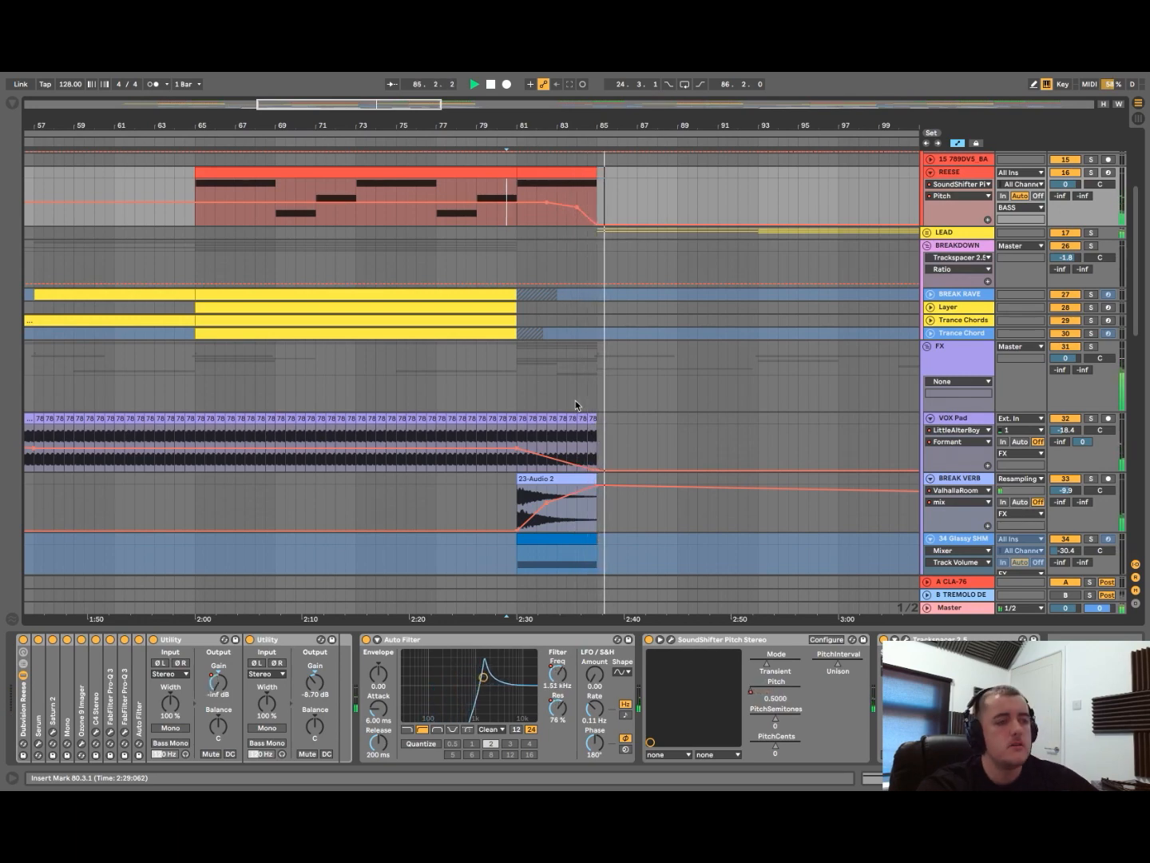
key(space)
- Expand the Sub Bass track in the BASS group to show its breakdown notes
scroll(575, 405, up, 3)
scroll(575, 400, up, 3)
scroll(575, 400, left, 3)
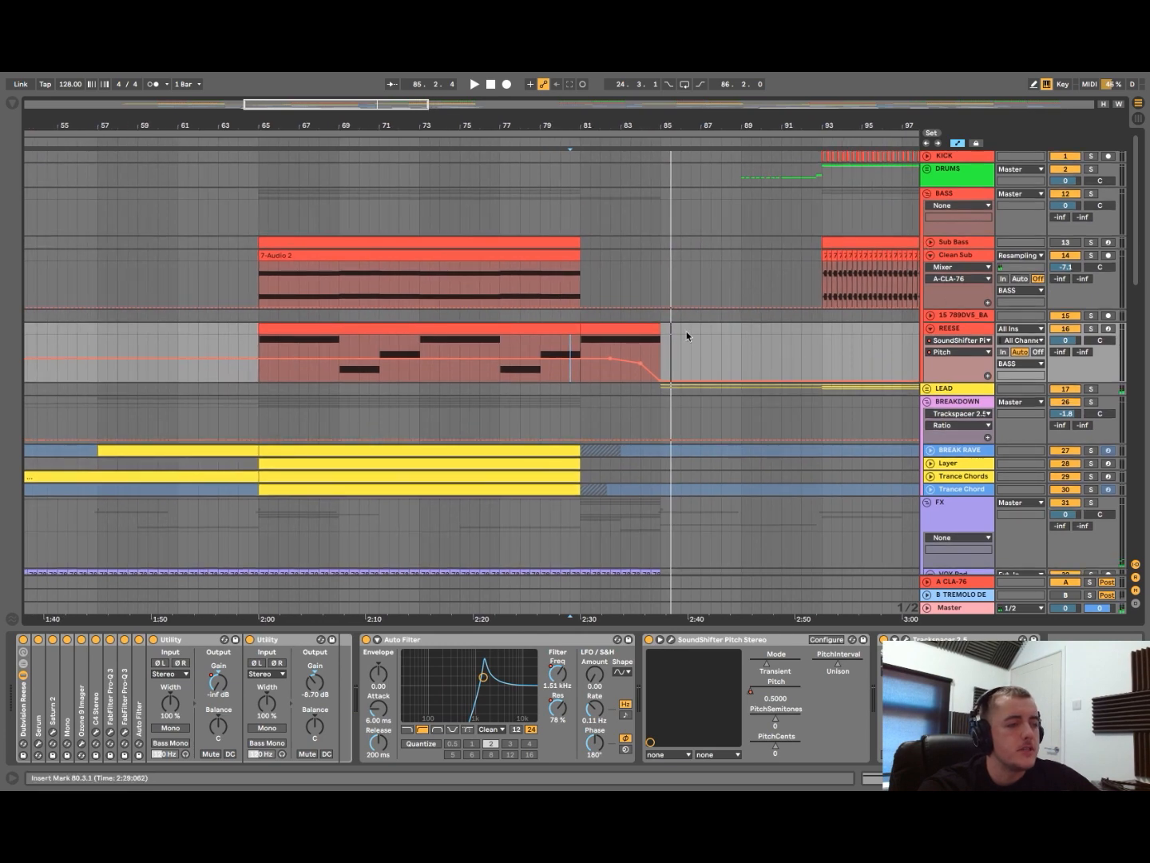
scroll(683, 333, left, 6)
click(930, 242)
scroll(686, 260, right, 2)
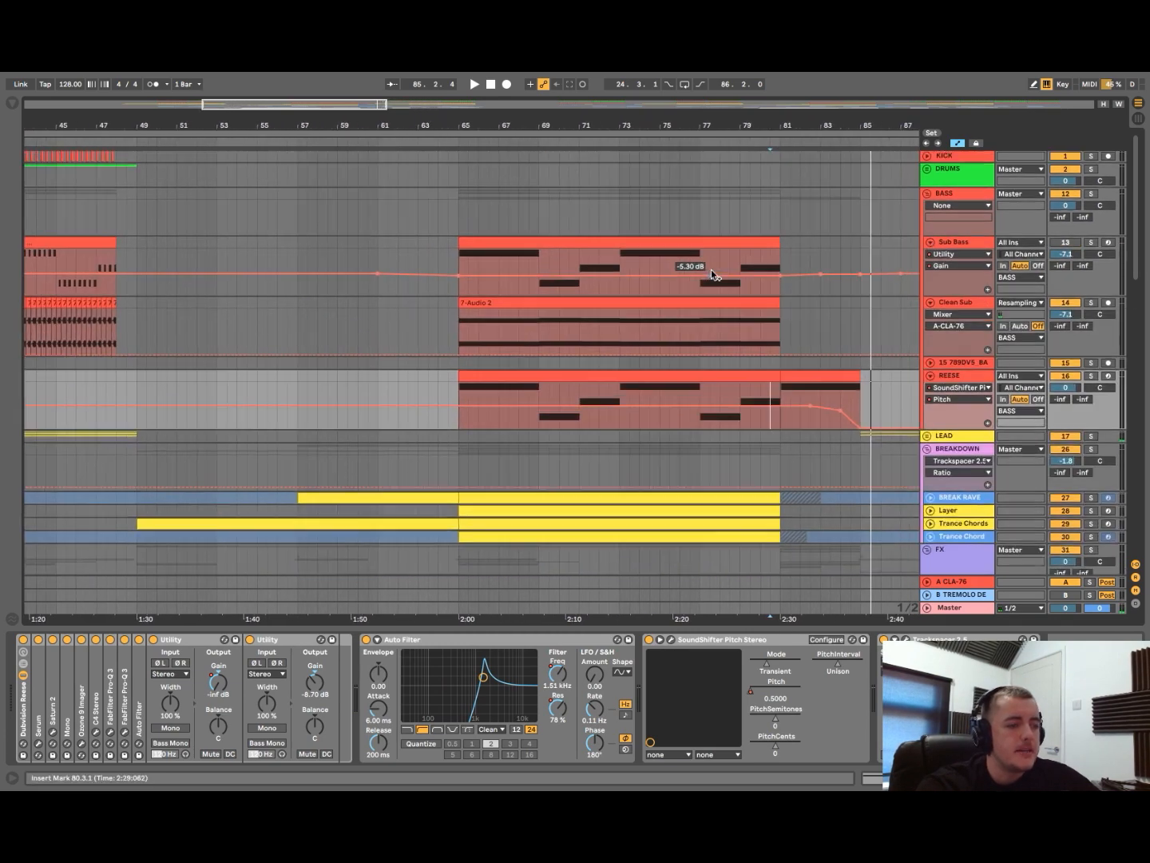
- Select the Sub Bass clip at bar 65 and audition the soloed Clean Sub track, showing its devices
click(480, 258)
click(1090, 243)
key(space)
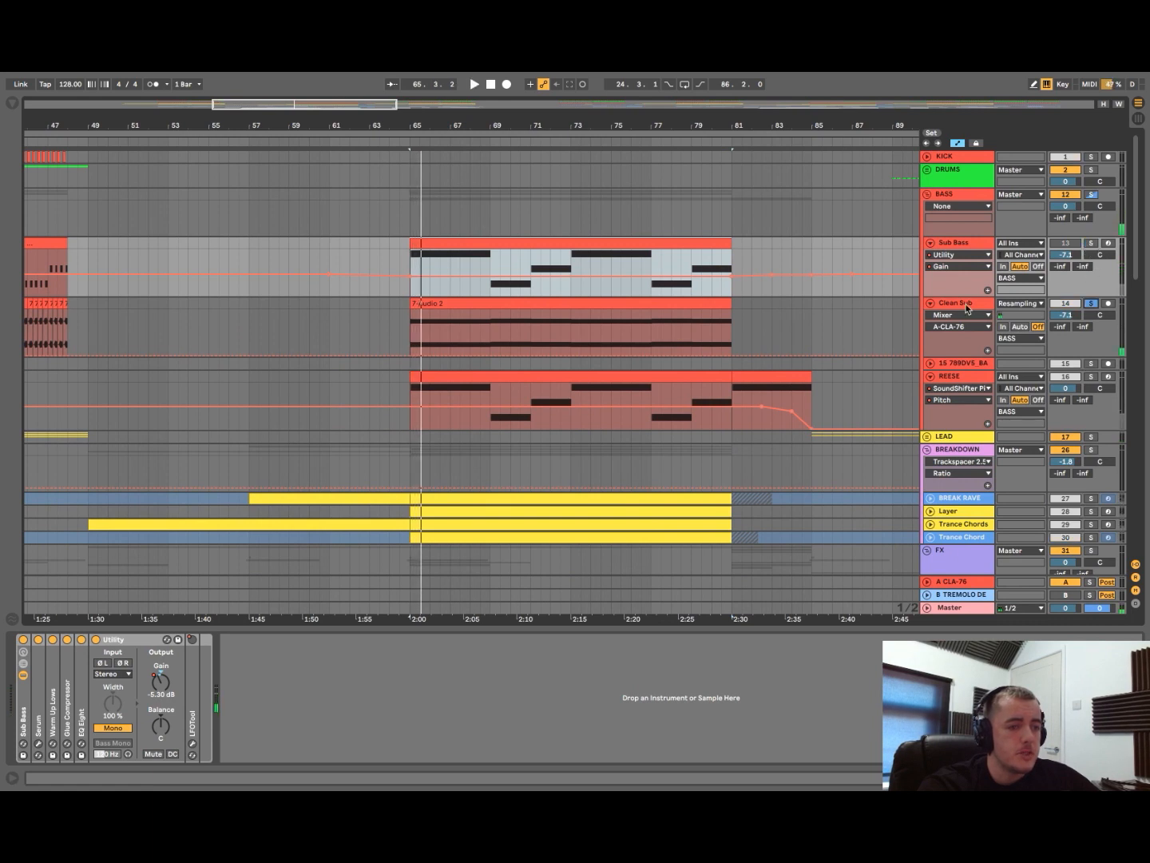
click(967, 307)
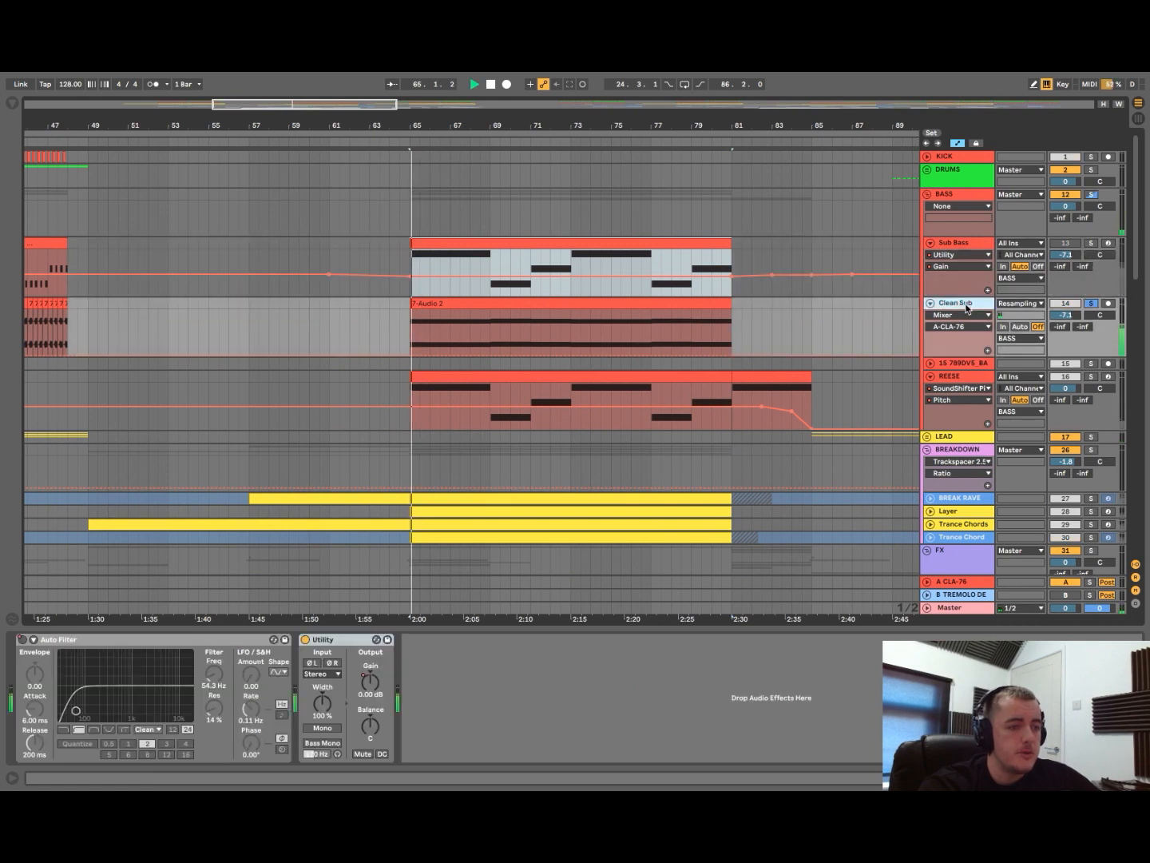
click(1088, 306)
- Open the Serum instrument on the REESE track, solo the track and play it from bar 65
click(949, 376)
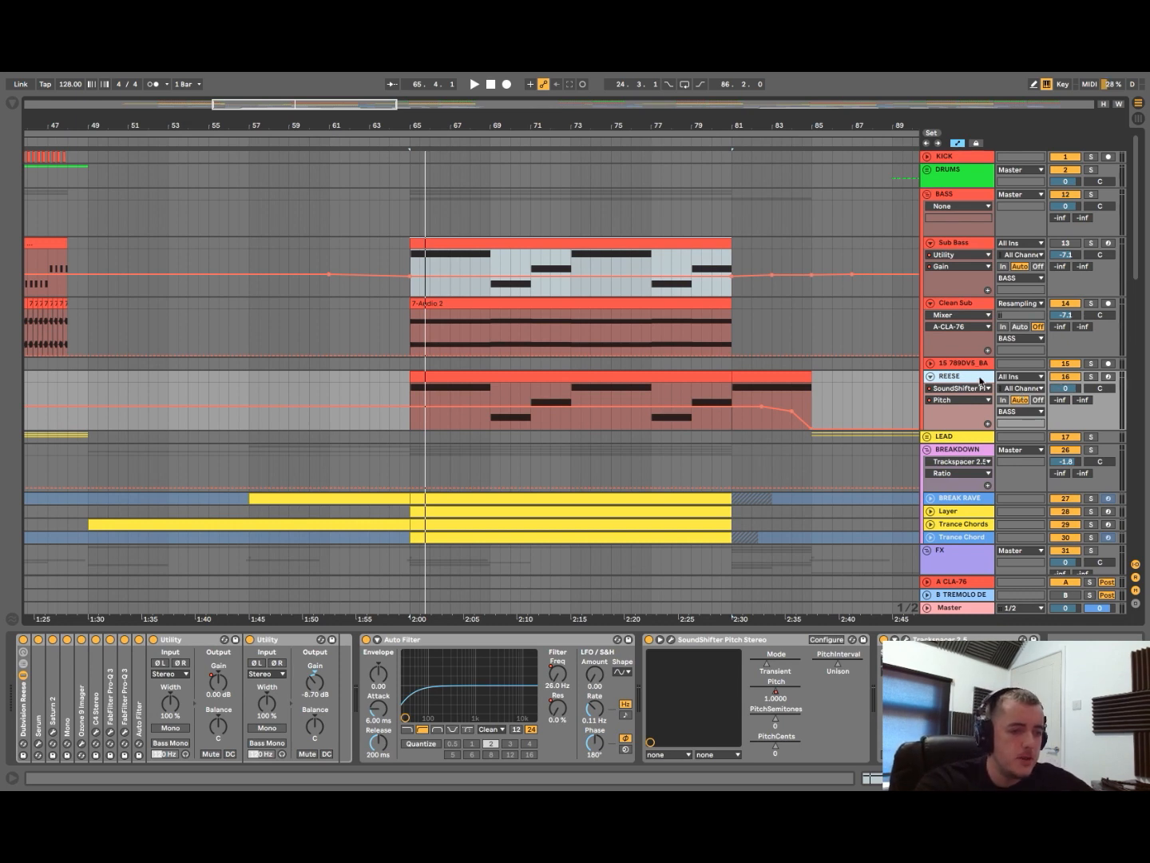
click(38, 745)
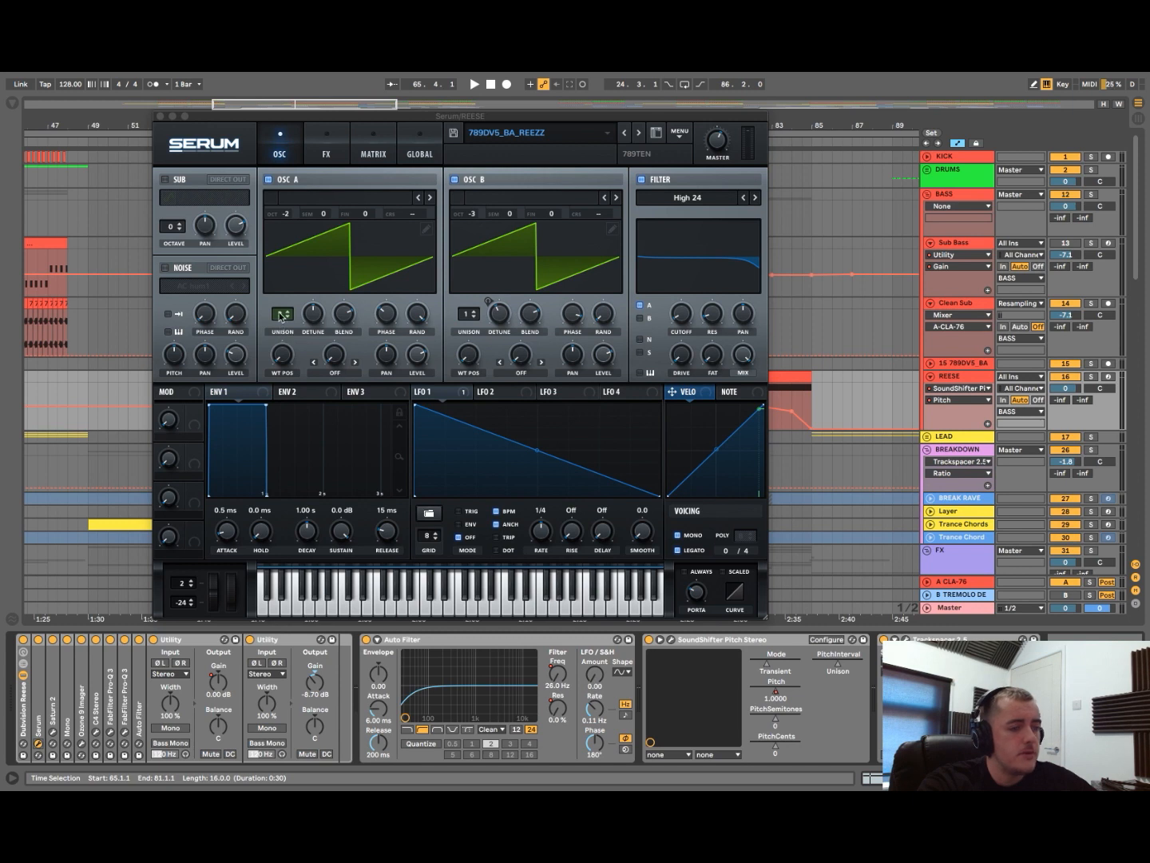
click(1089, 376)
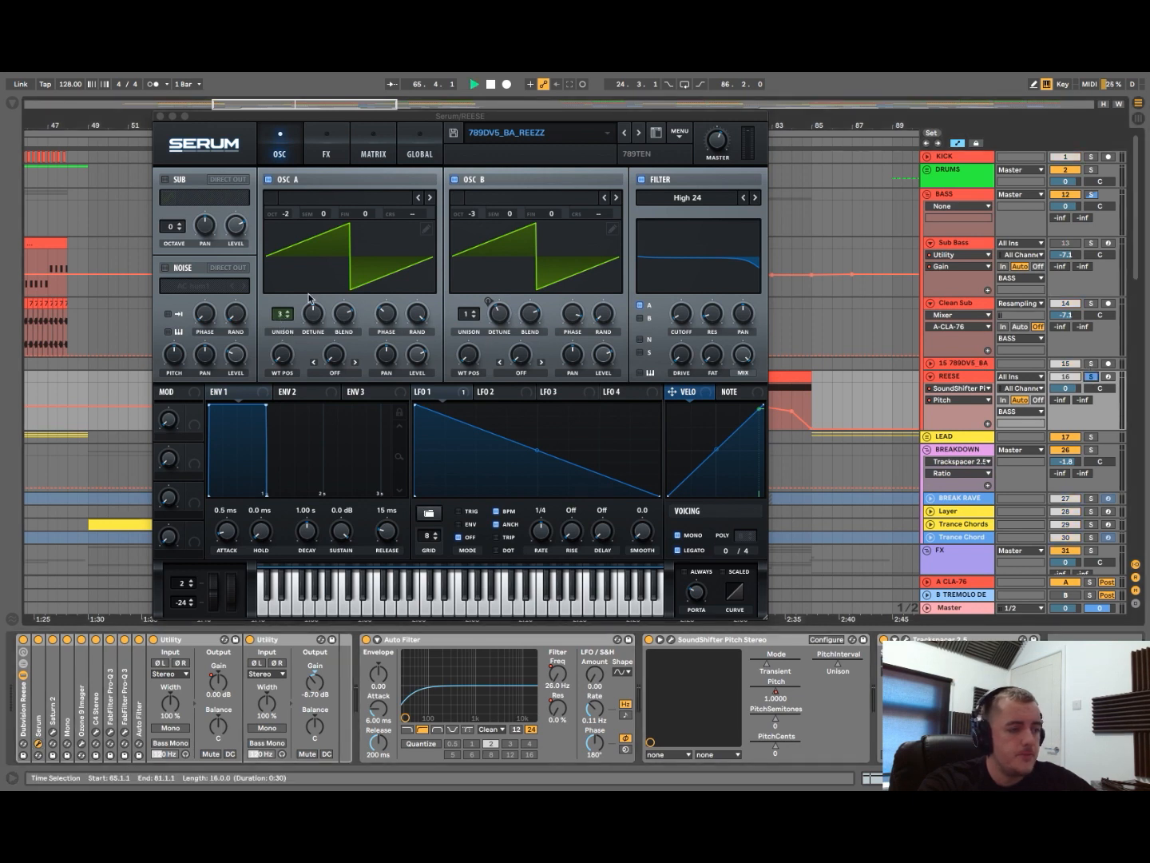
key(space)
- Audition Serum's OSC A alone by switching OSC B off, comparing its unison at 1 voice and then 3 voices
drag(282, 313, 281, 356)
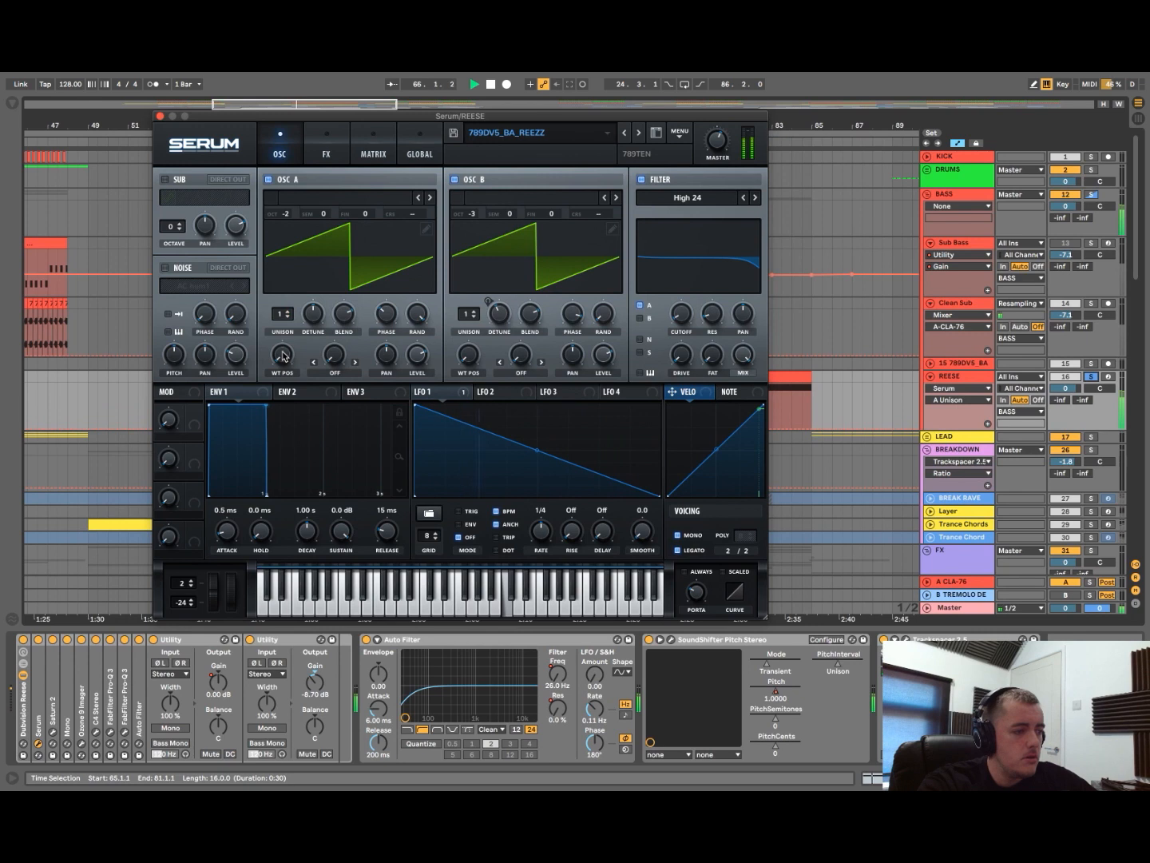
click(455, 179)
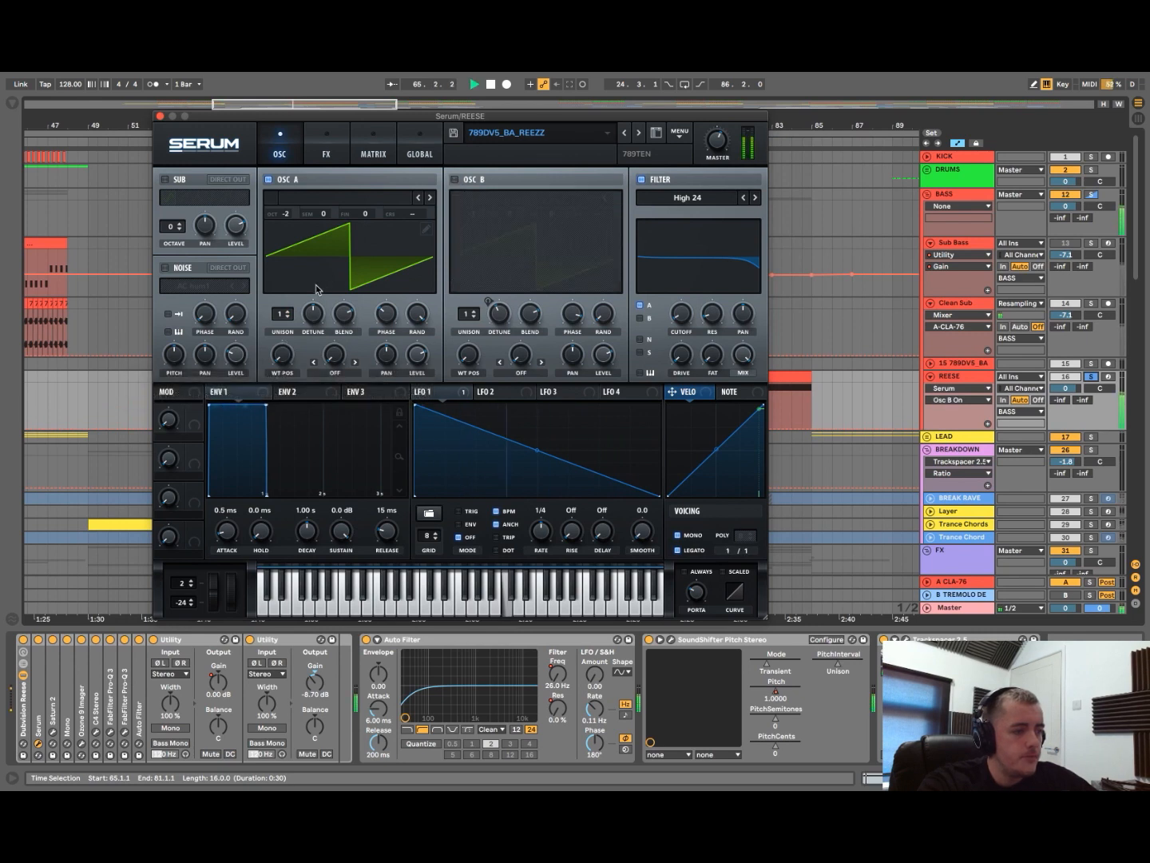
drag(282, 316, 281, 306)
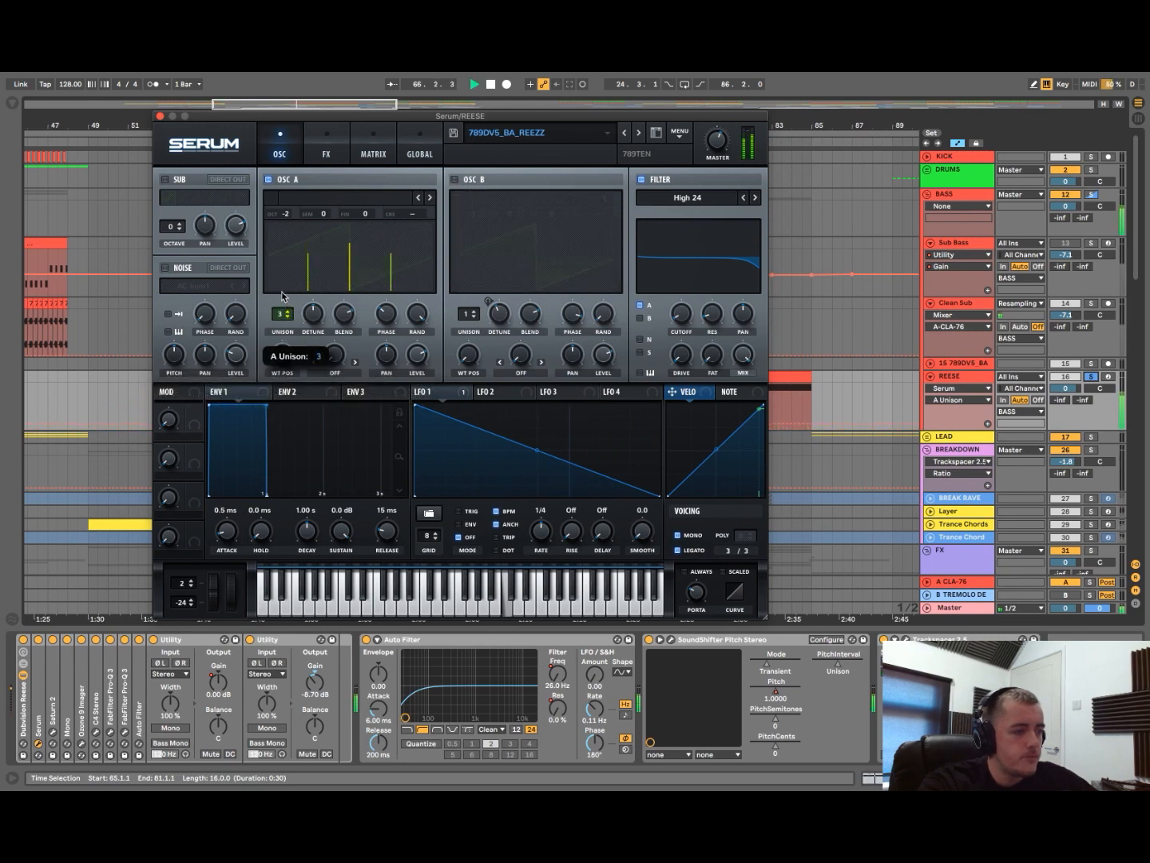
- Switch Serum's OSC B back on, audition both oscillators together from bar 65 and close the instrument
click(455, 179)
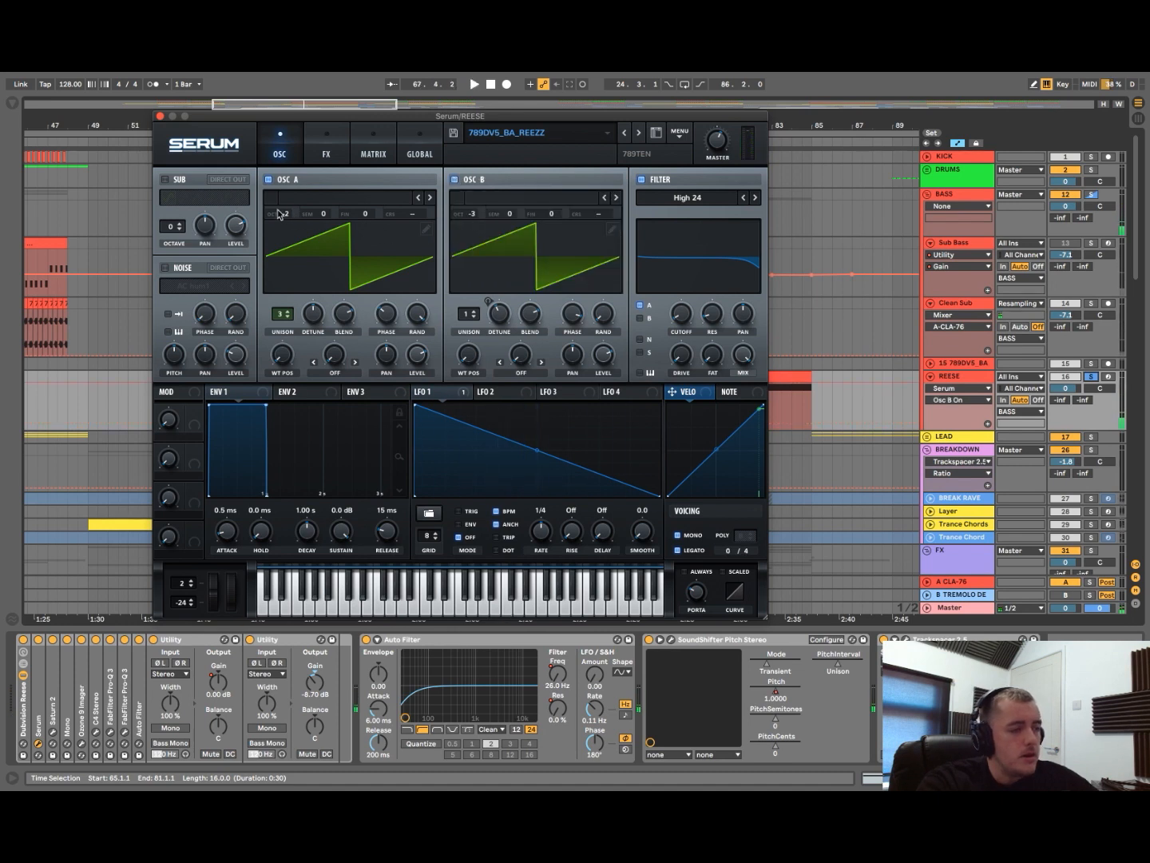
key(space)
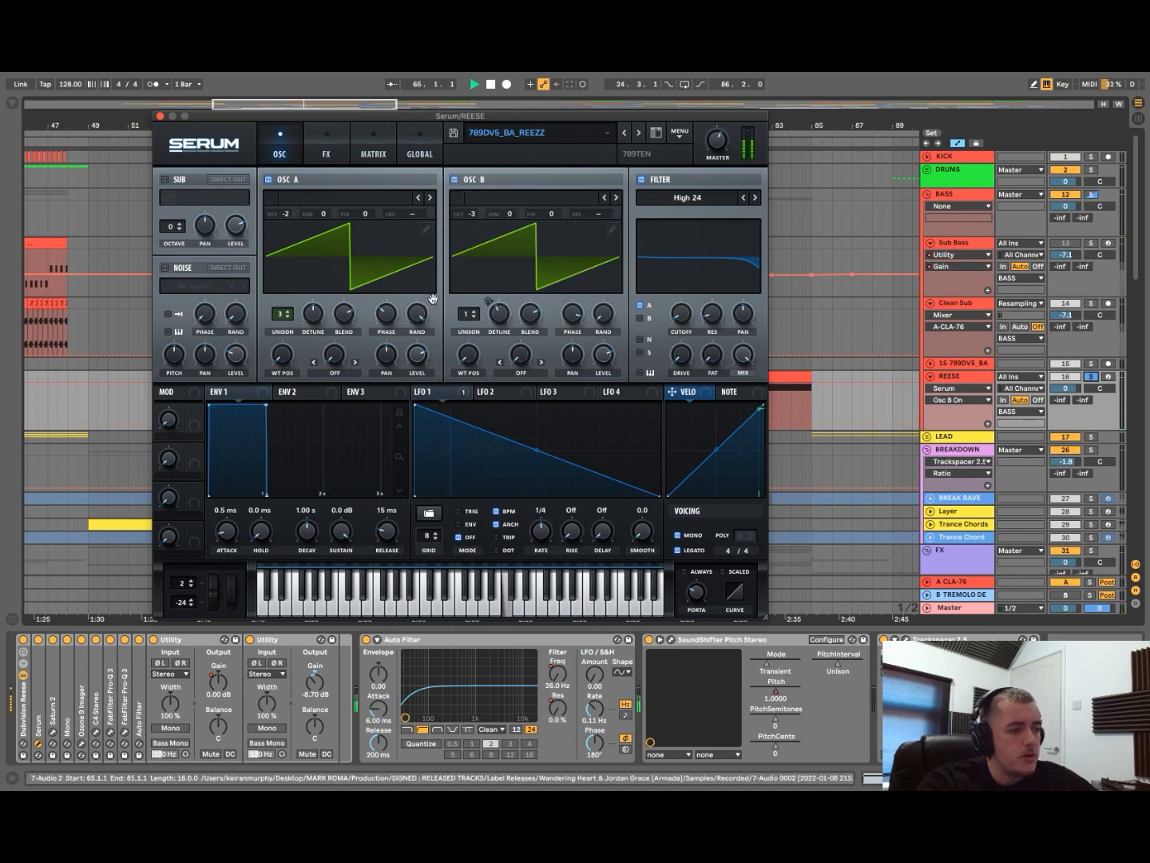
key(space)
click(160, 117)
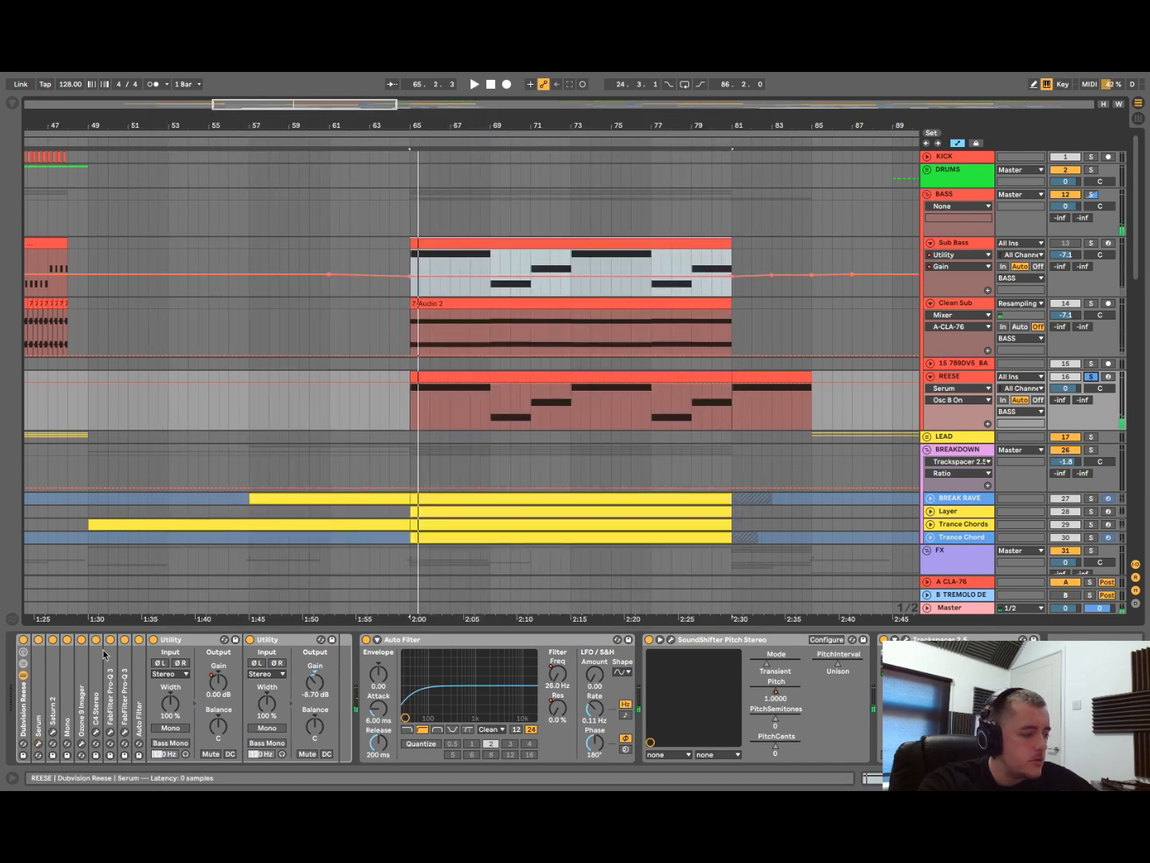
- Inspect the Saturn 2 drive on the REESE track, close it and unfold the Mono utility to show its stereo width
click(54, 731)
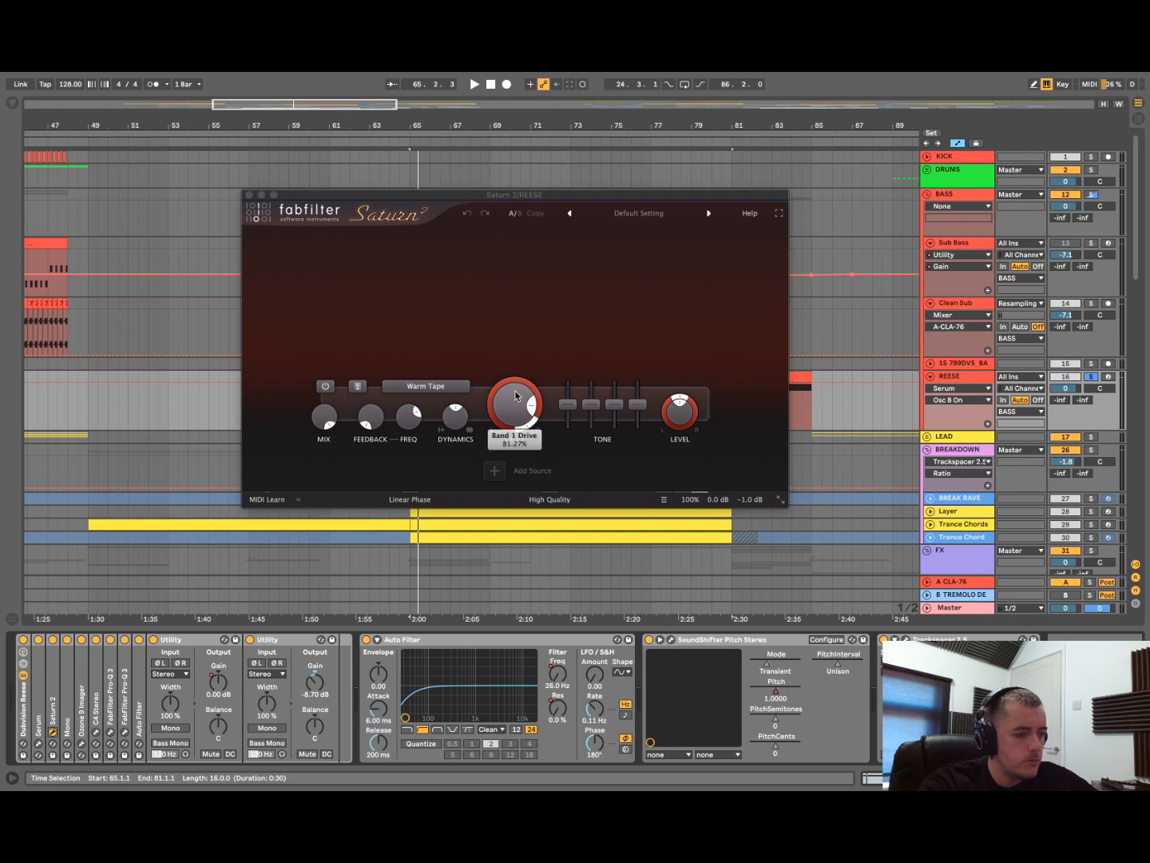
click(54, 733)
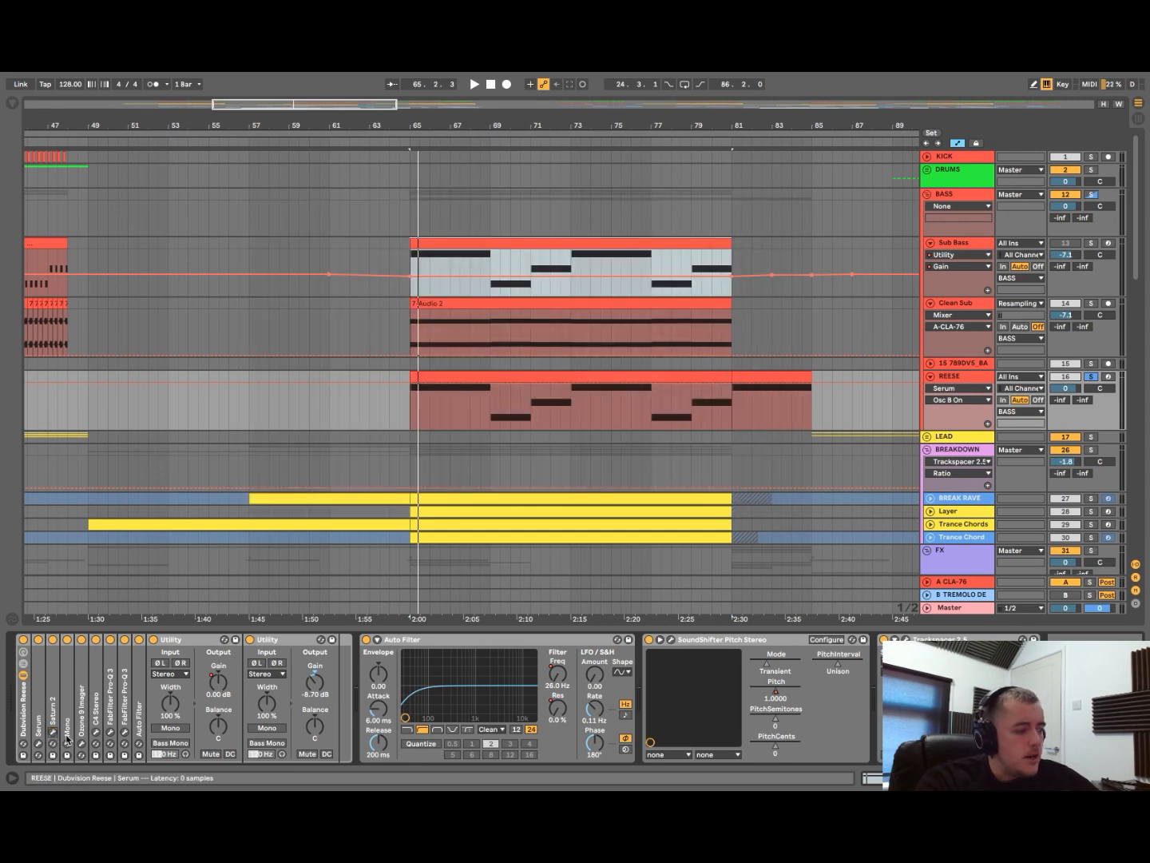
double_click(67, 722)
click(89, 707)
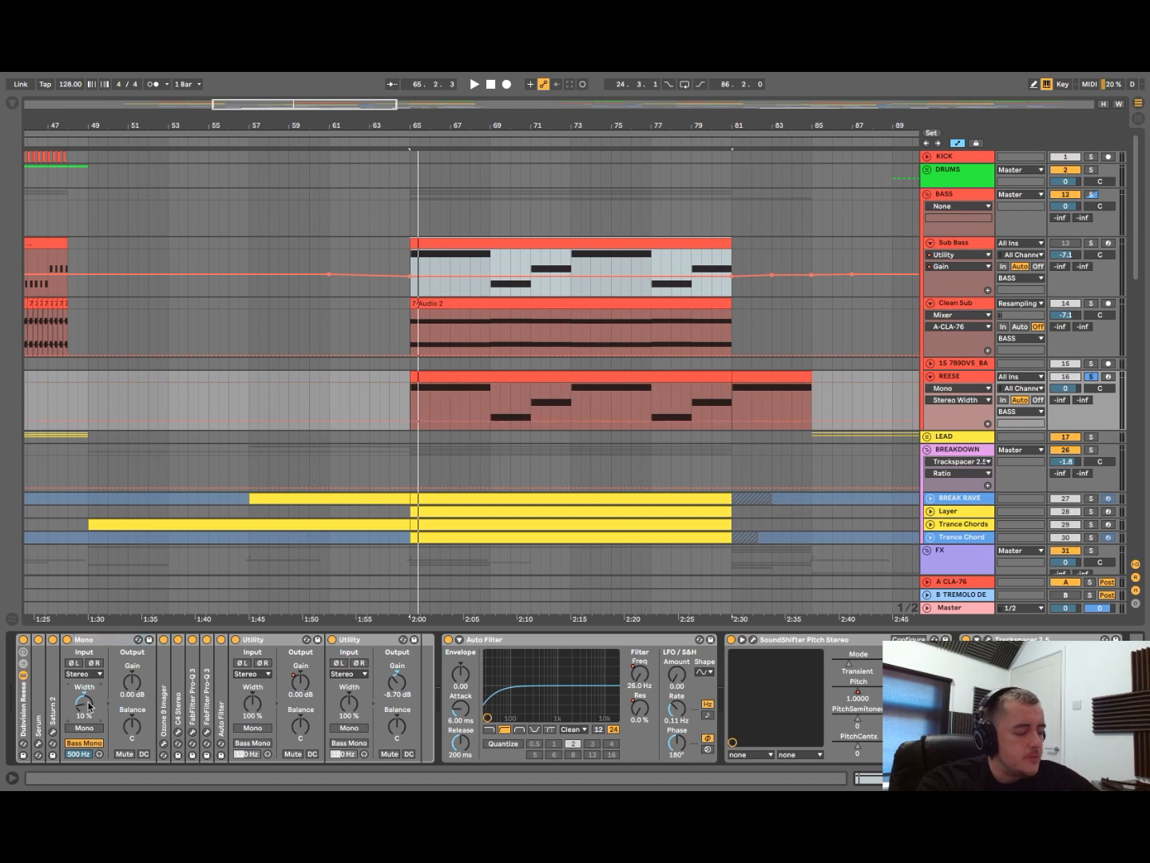
- Compare the REESE bass with the Mono utility bypassed and active, in the mix and soloed, and fold the device
key(space)
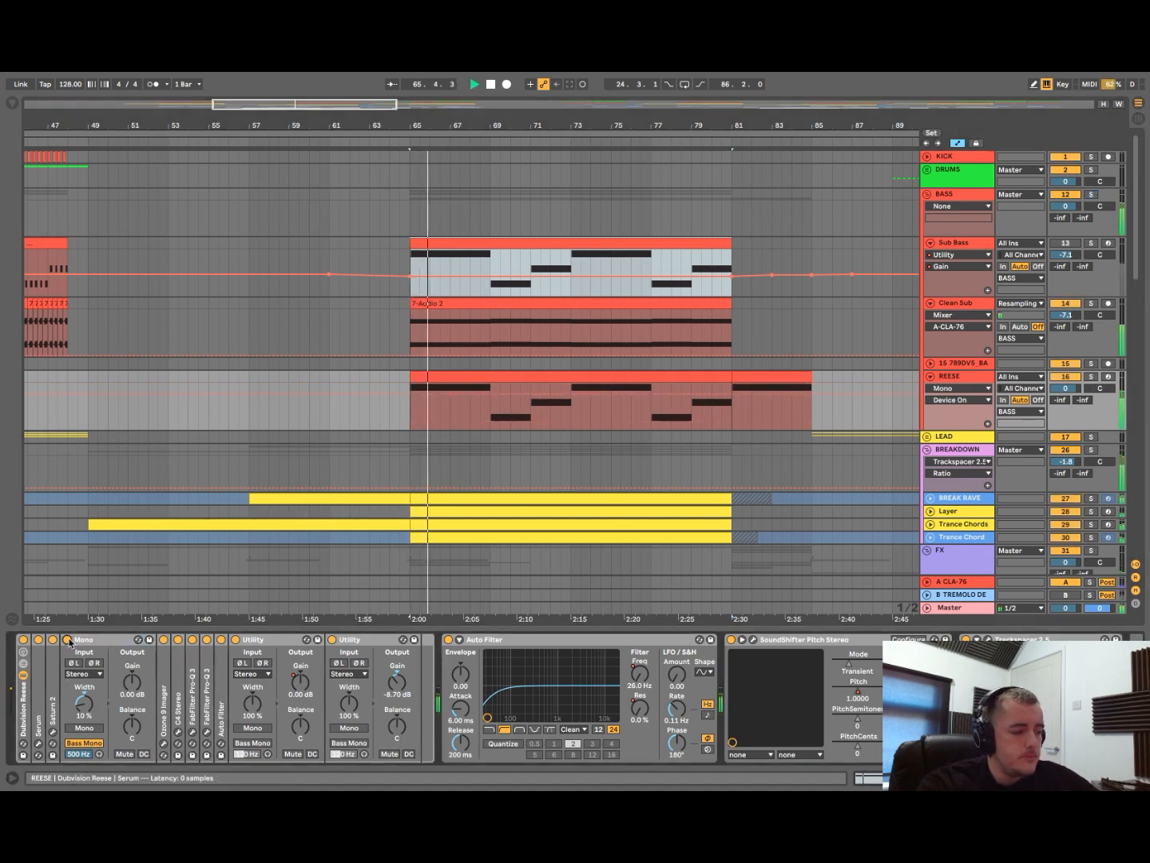
click(68, 640)
key(space)
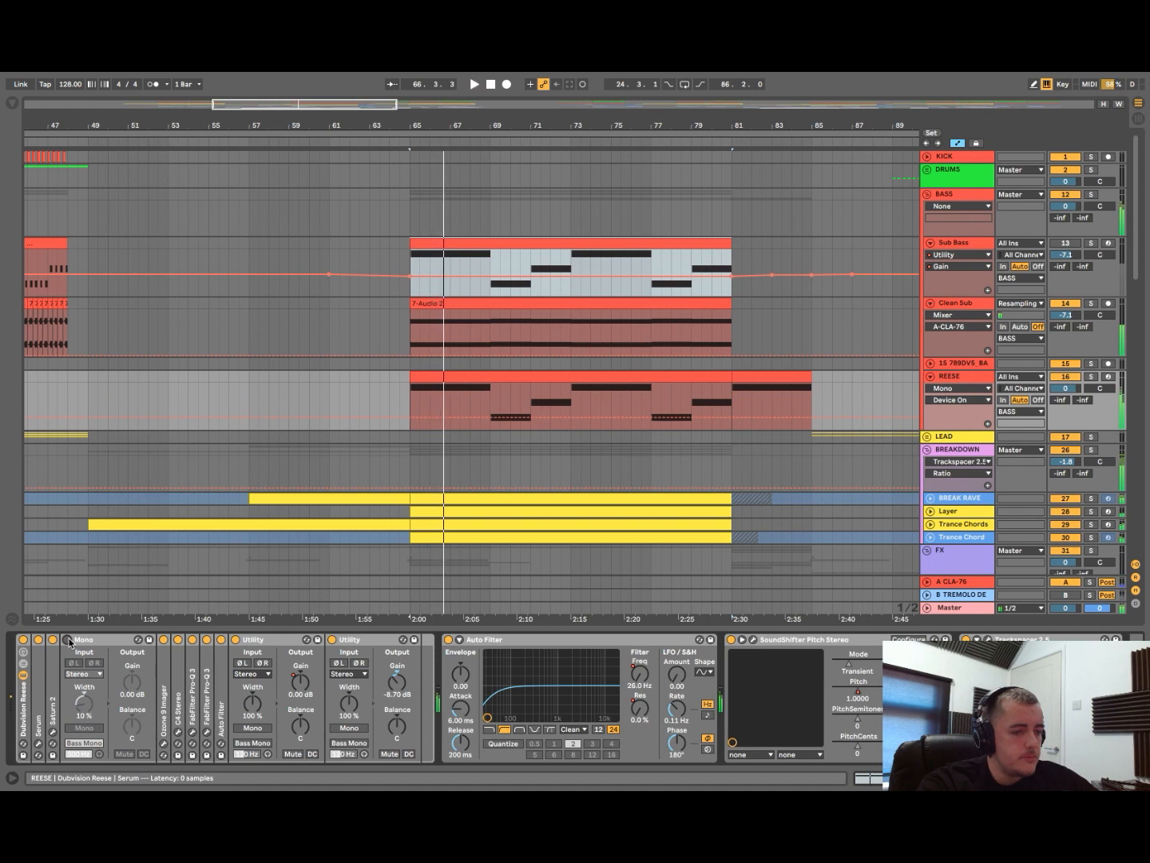
click(1089, 378)
key(space)
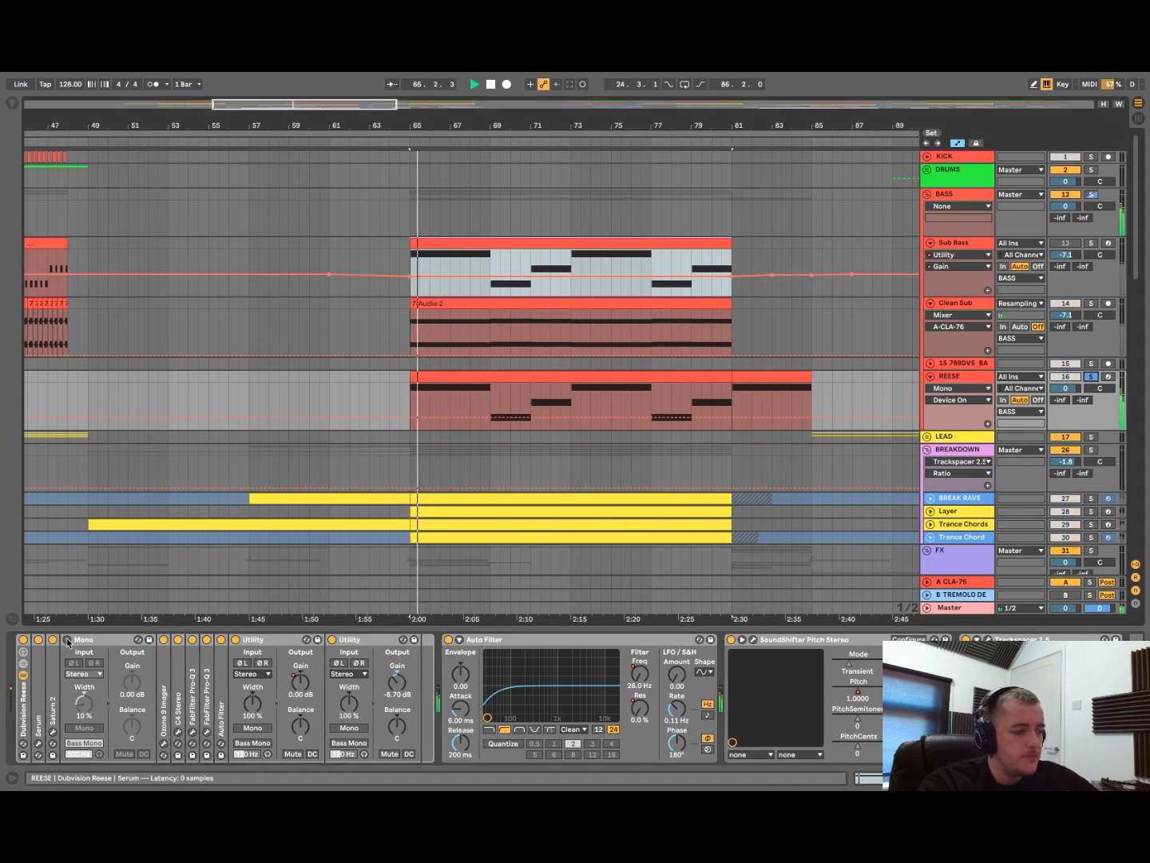
click(67, 641)
key(space)
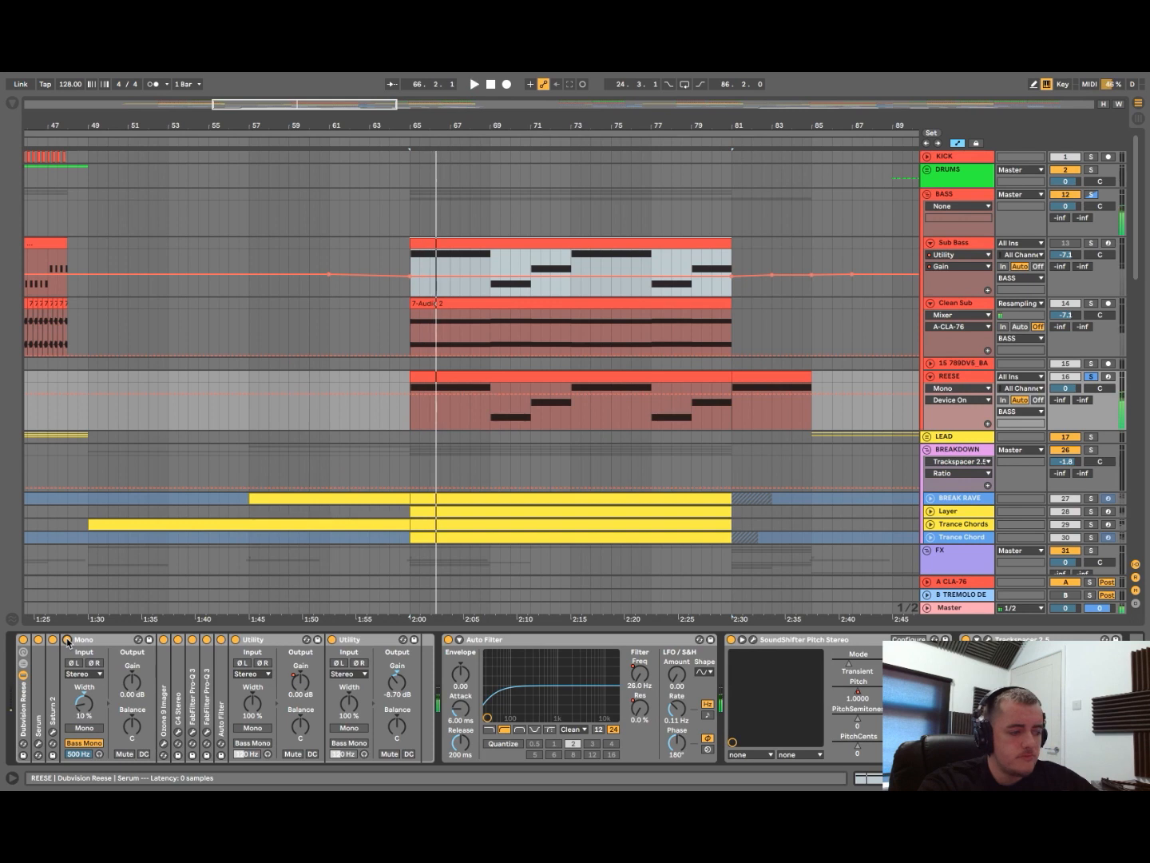
double_click(85, 639)
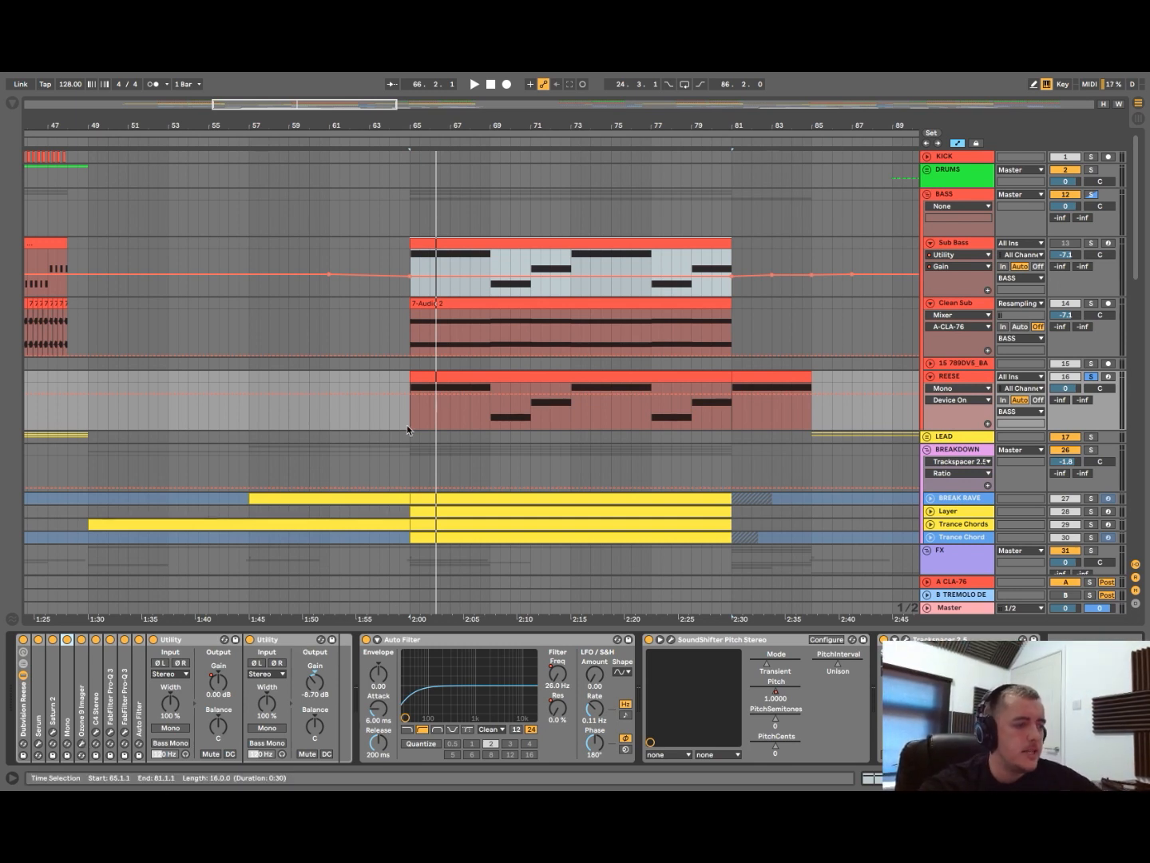
- Open the C4 Stereo multiband processor on the REESE track, play the bass through it and close its window
click(96, 731)
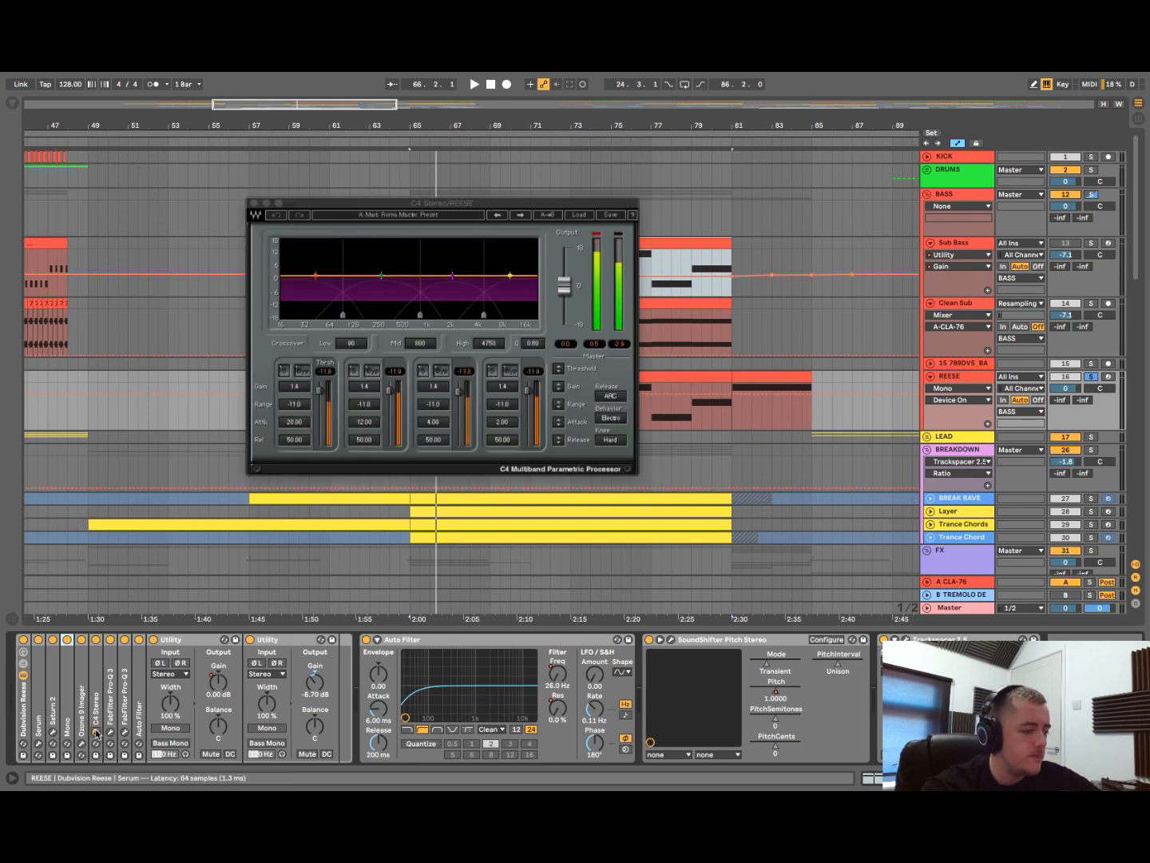
key(space)
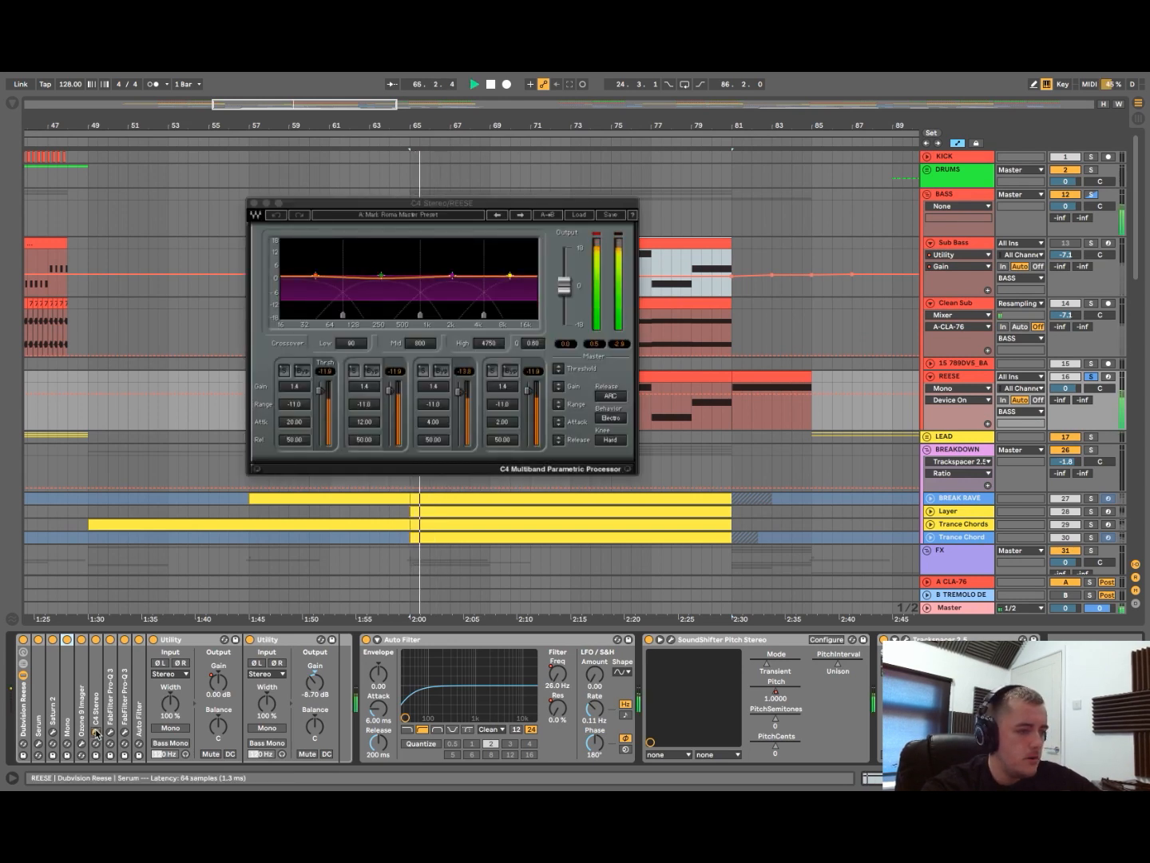
key(space)
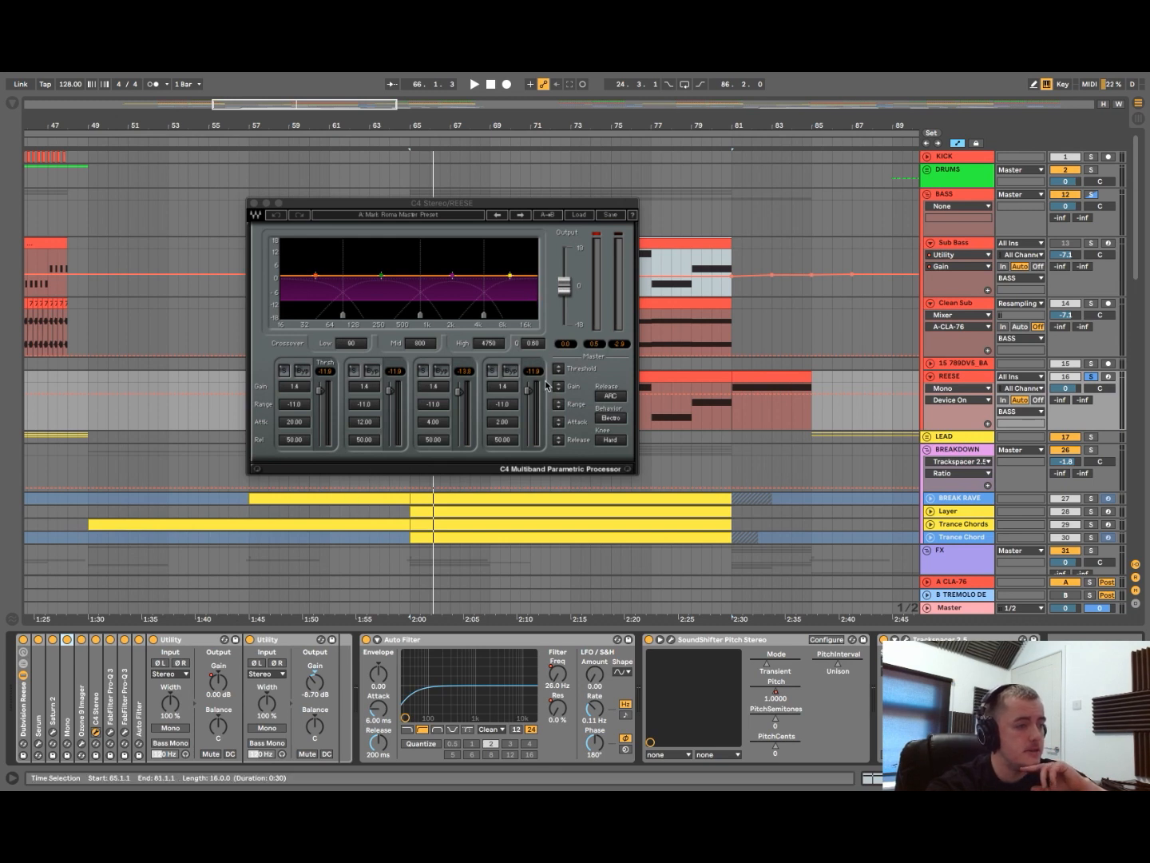
click(96, 733)
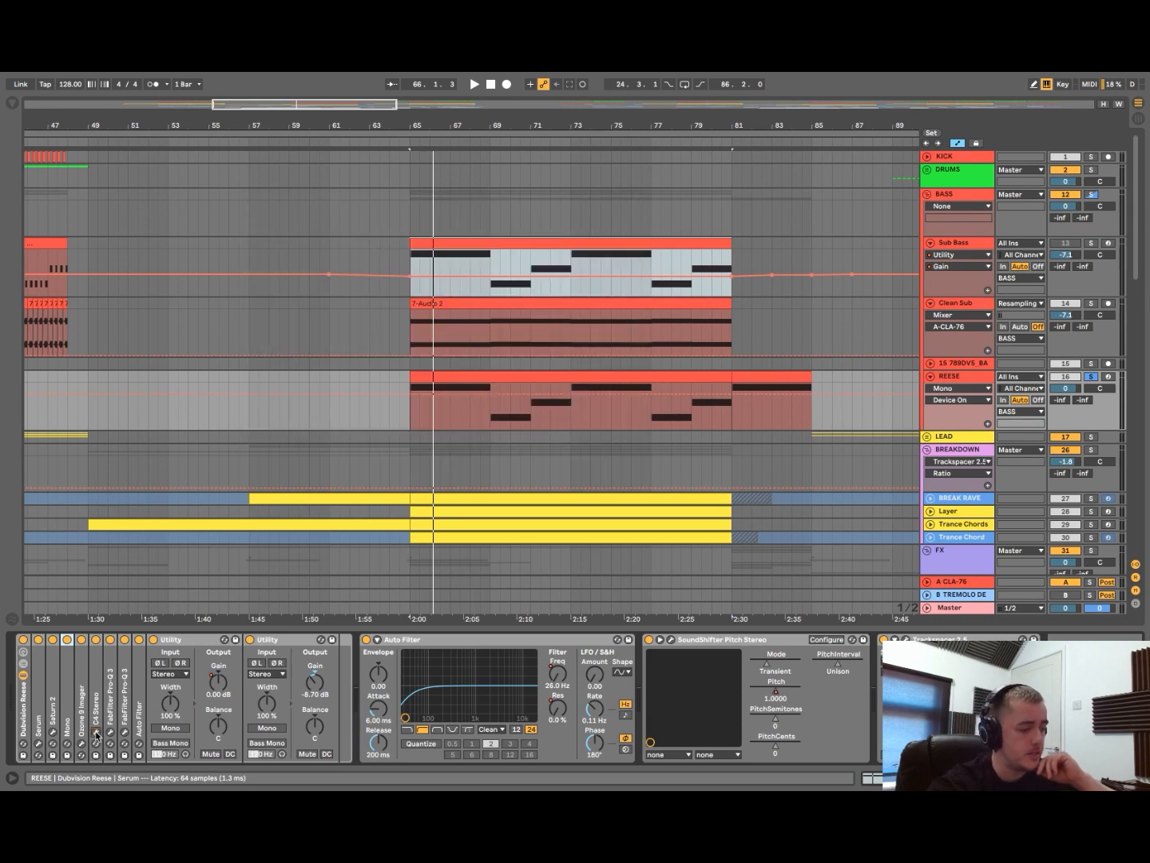
- Examine the curves of the REESE track's two FabFilter Pro-Q 3 equalizers, playing the bass through the first one
click(111, 732)
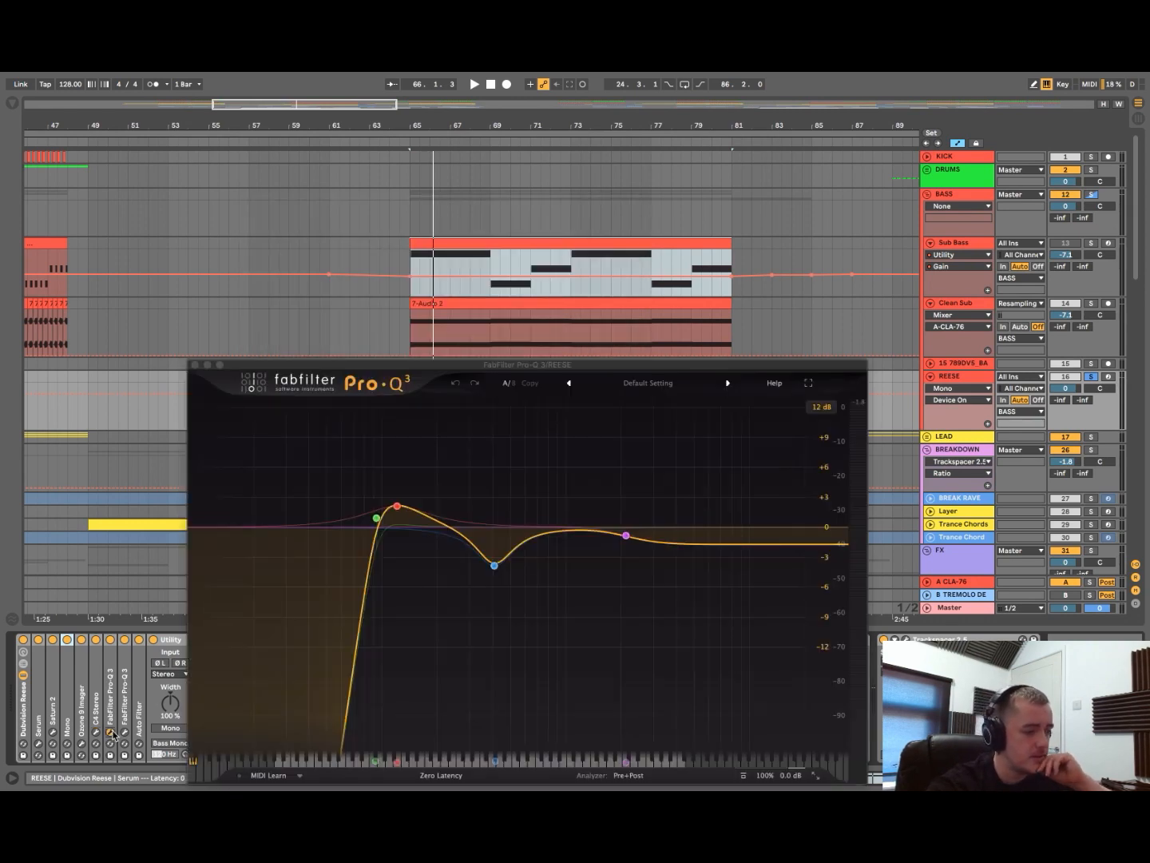
key(space)
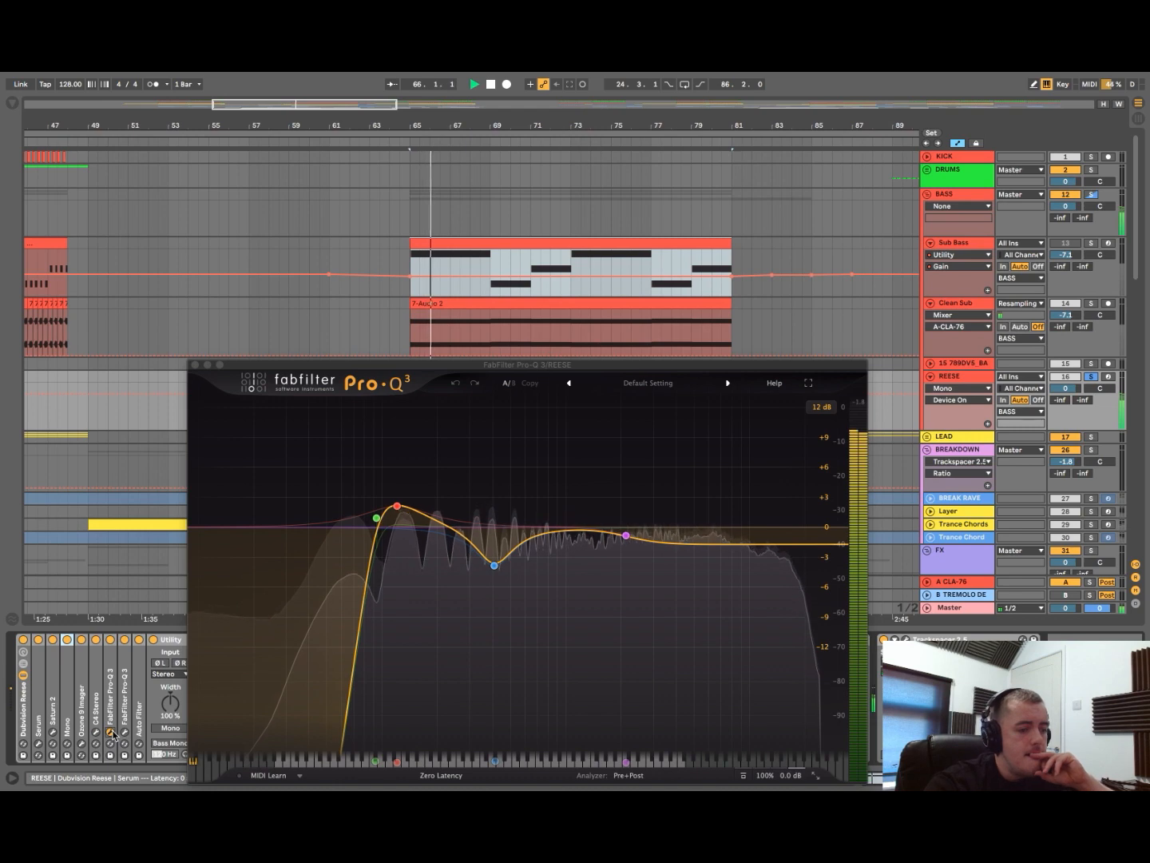
click(111, 731)
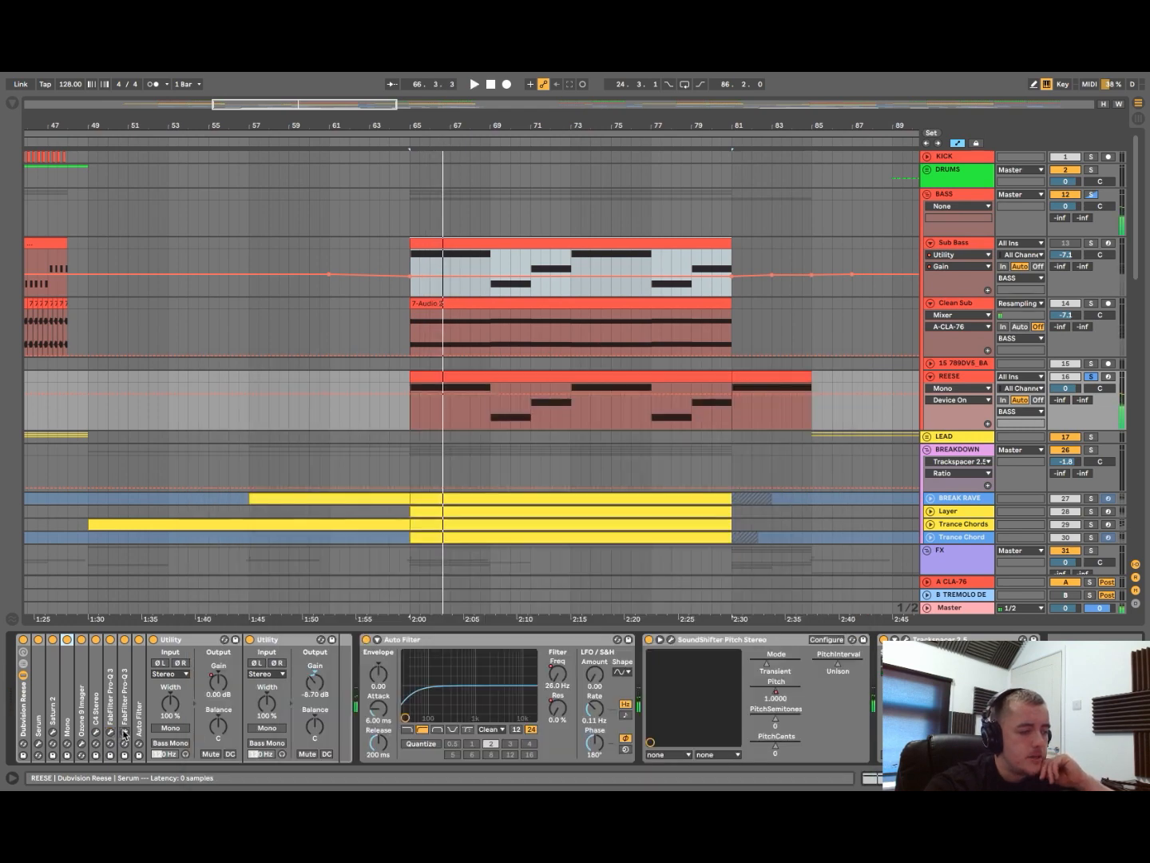
click(124, 733)
click(125, 733)
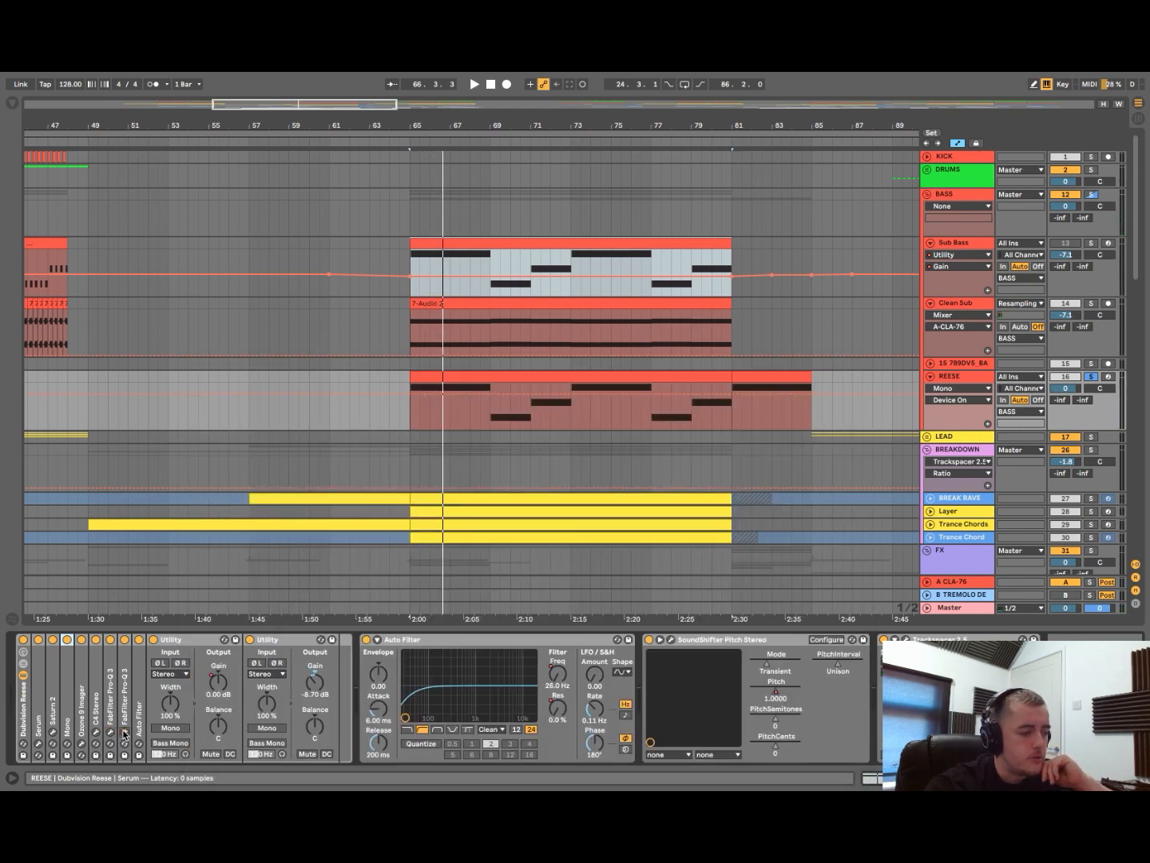
click(111, 731)
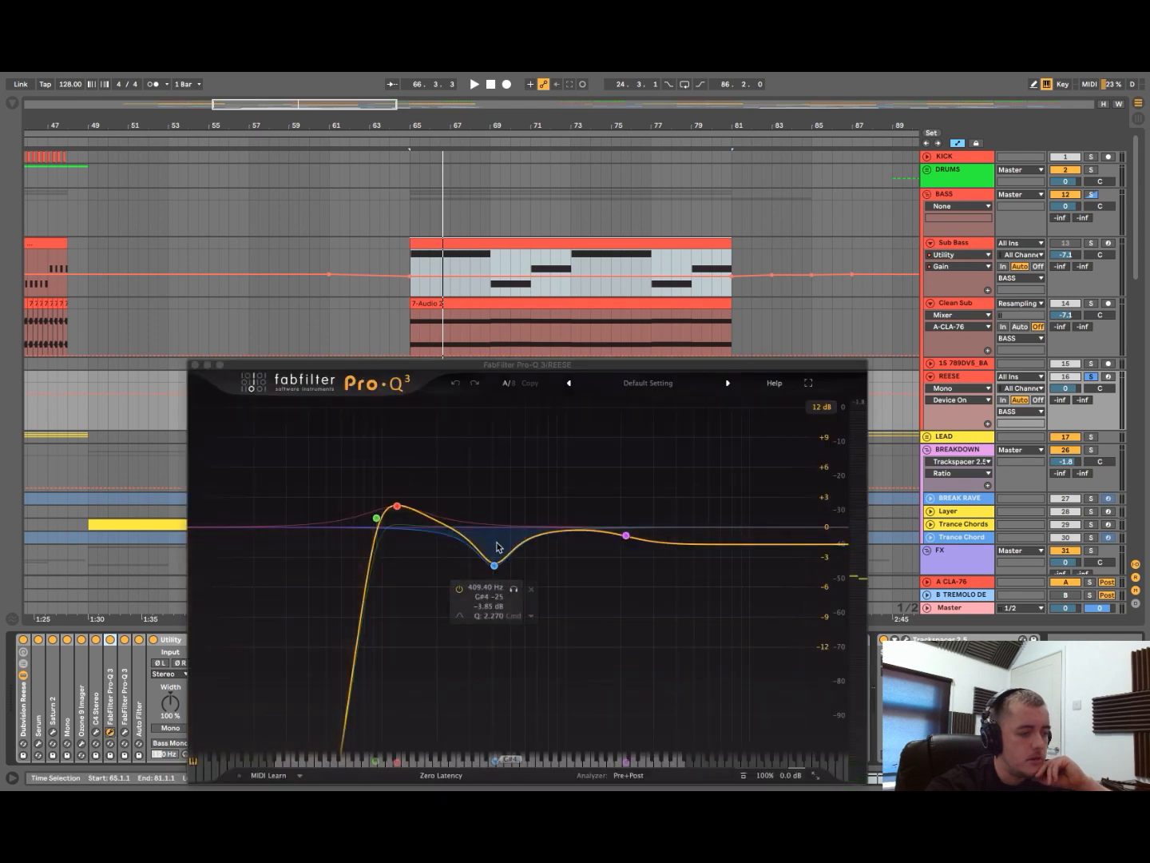
click(123, 732)
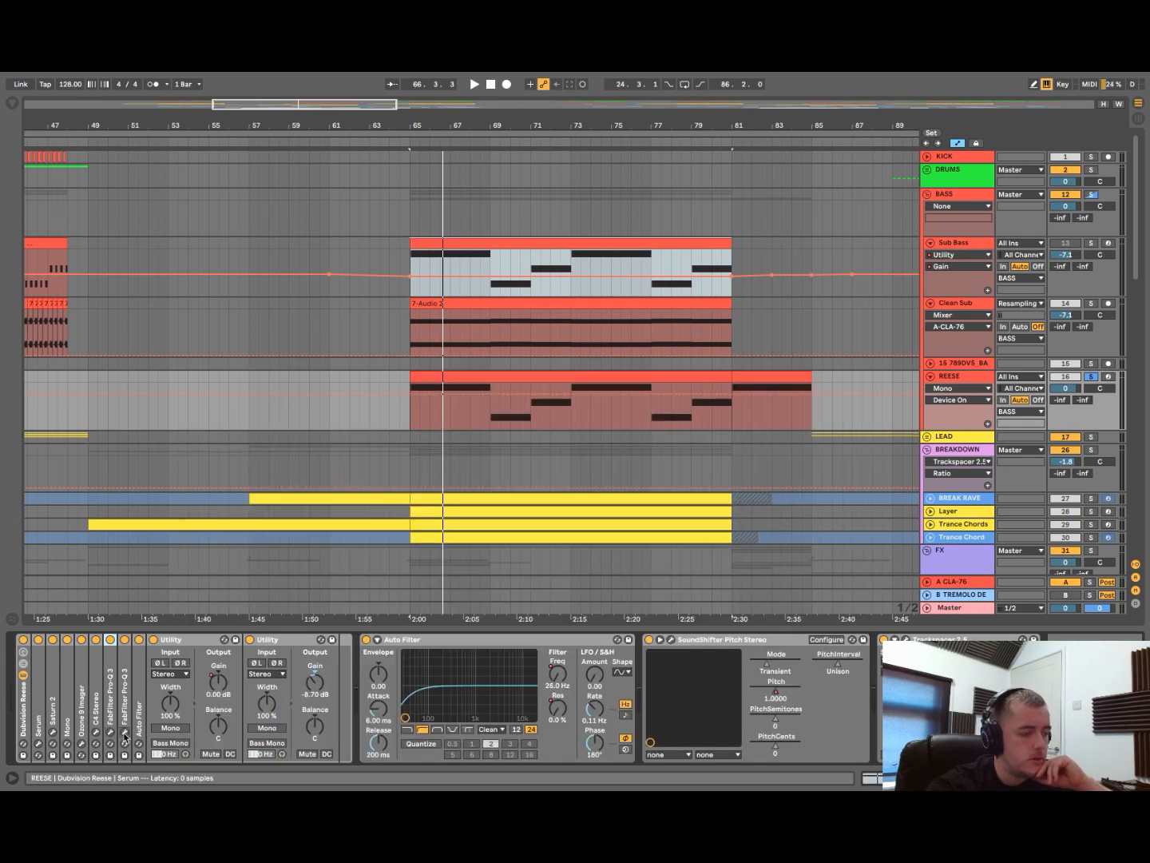
click(125, 732)
click(125, 732)
- Unfold the Auto Filter inside the REESE rack and compare the bass with the filter bypassed and active
double_click(142, 716)
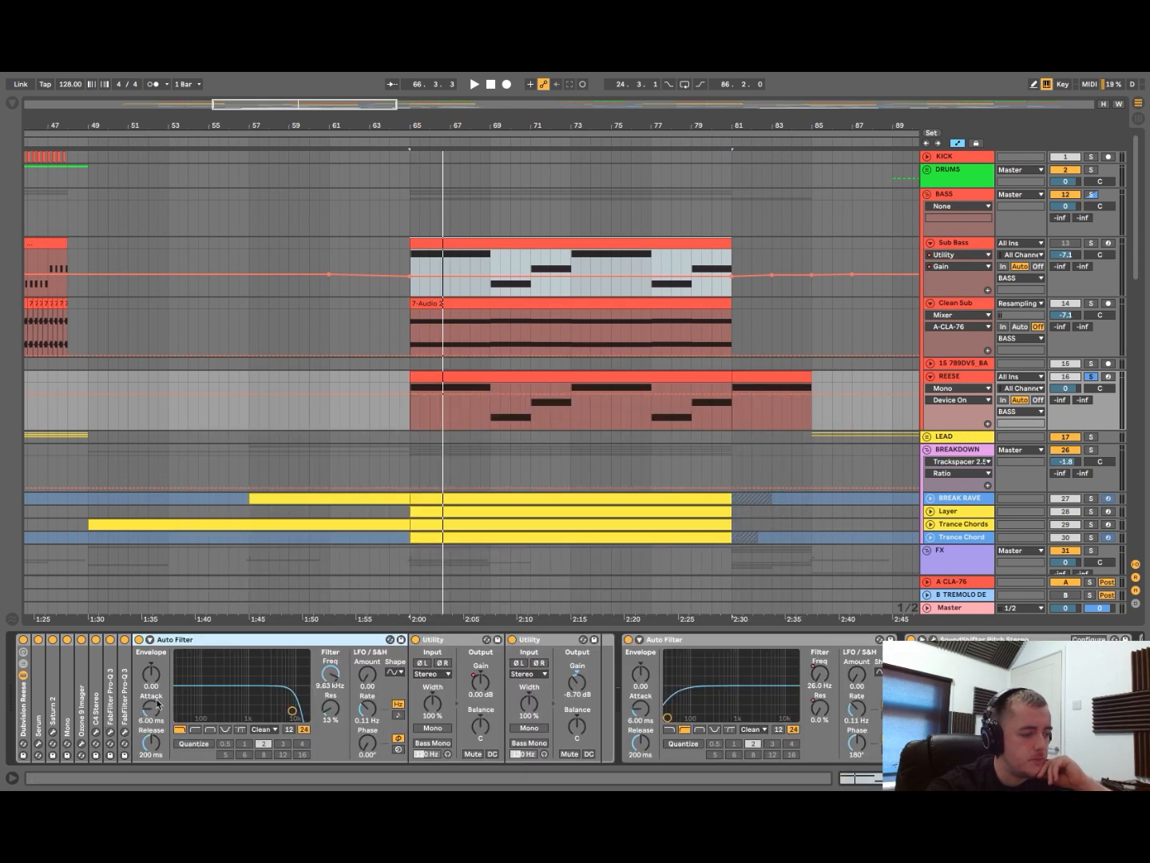
key(space)
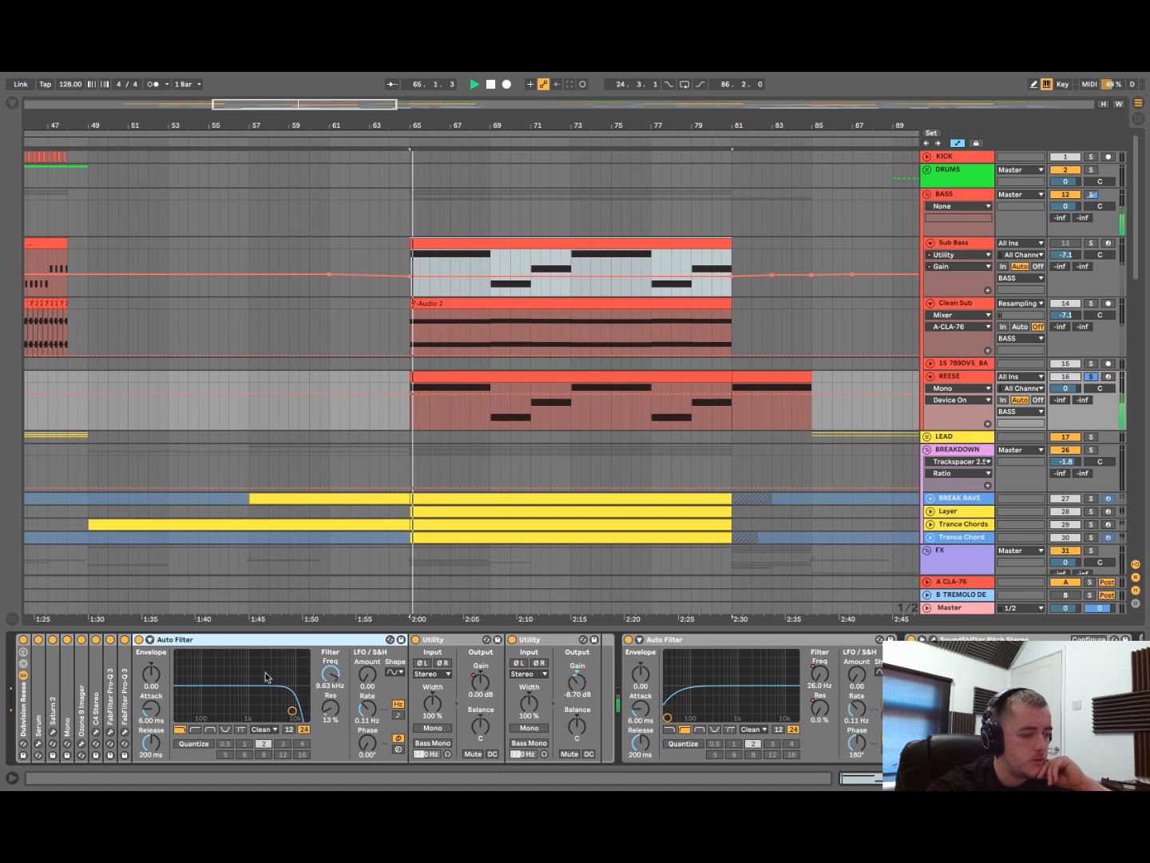
click(138, 639)
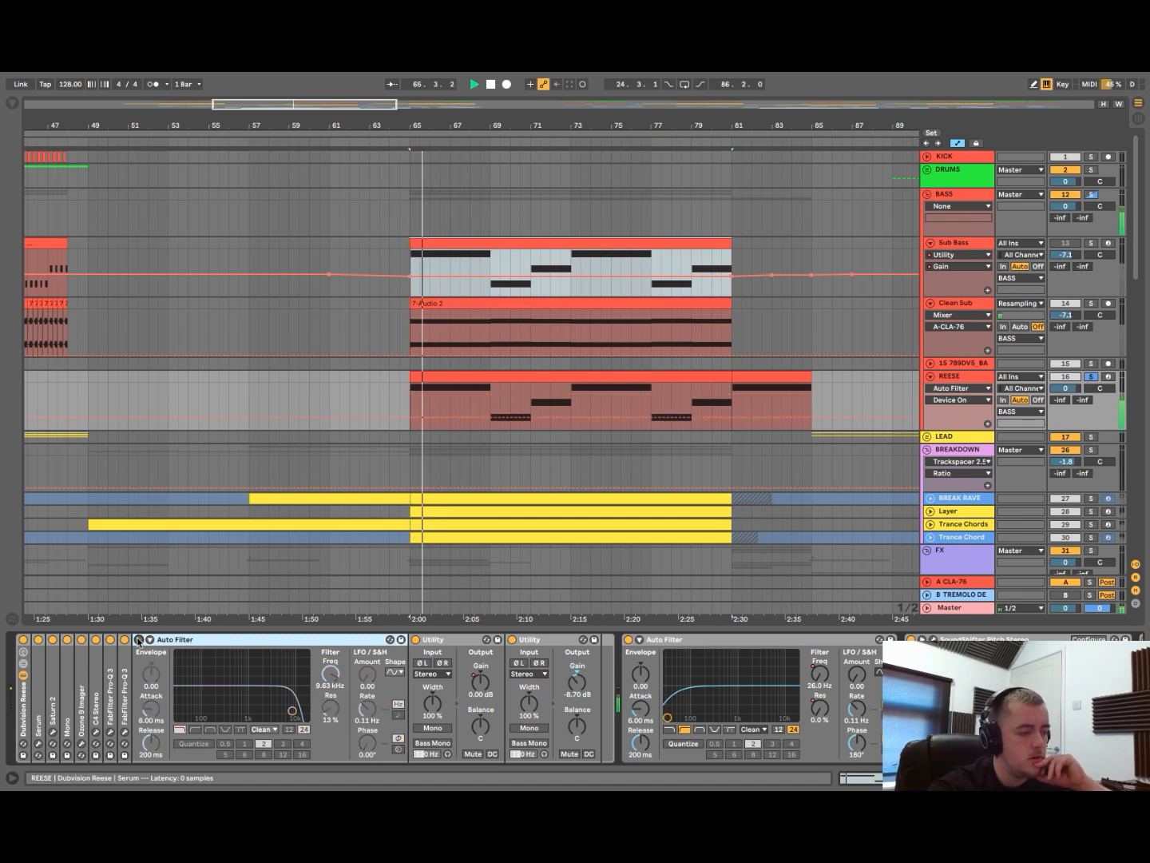
click(138, 639)
key(space)
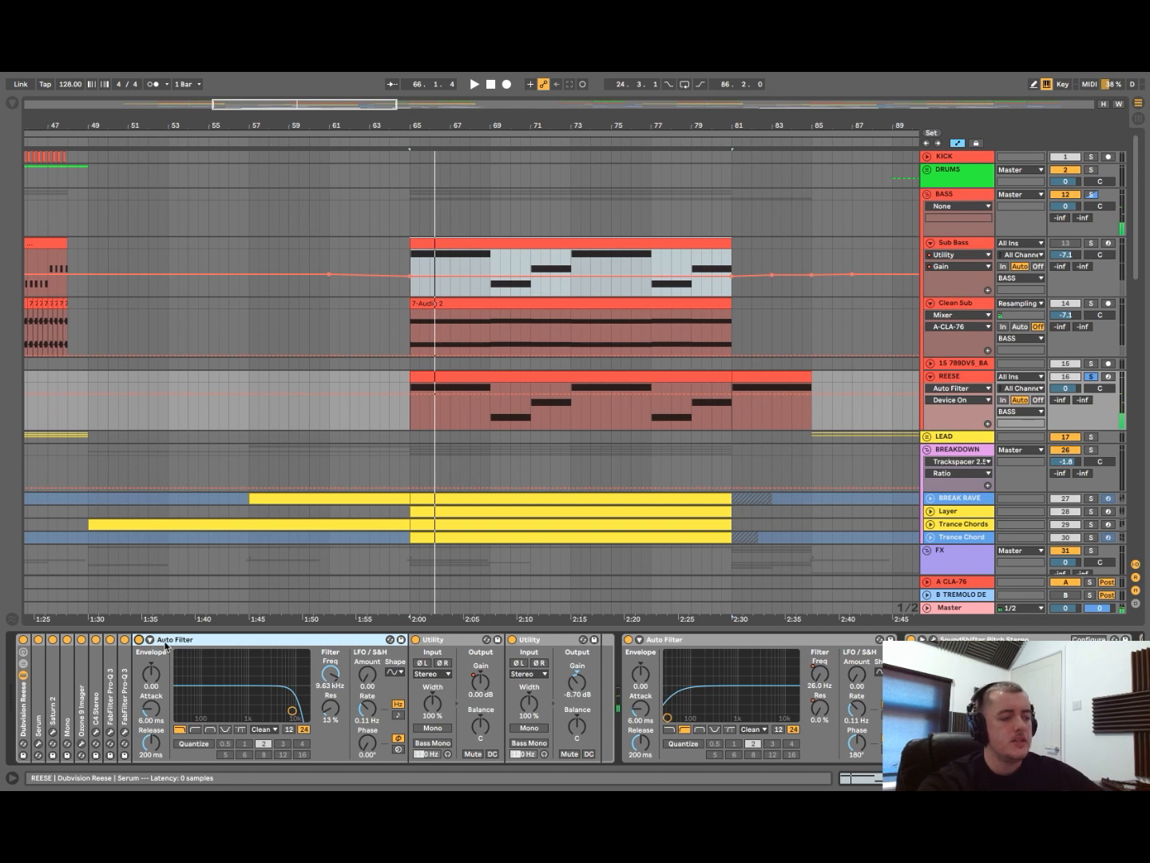
- Fold the rack's Auto Filter and both Utility devices to bring the remaining REESE devices into view
double_click(193, 640)
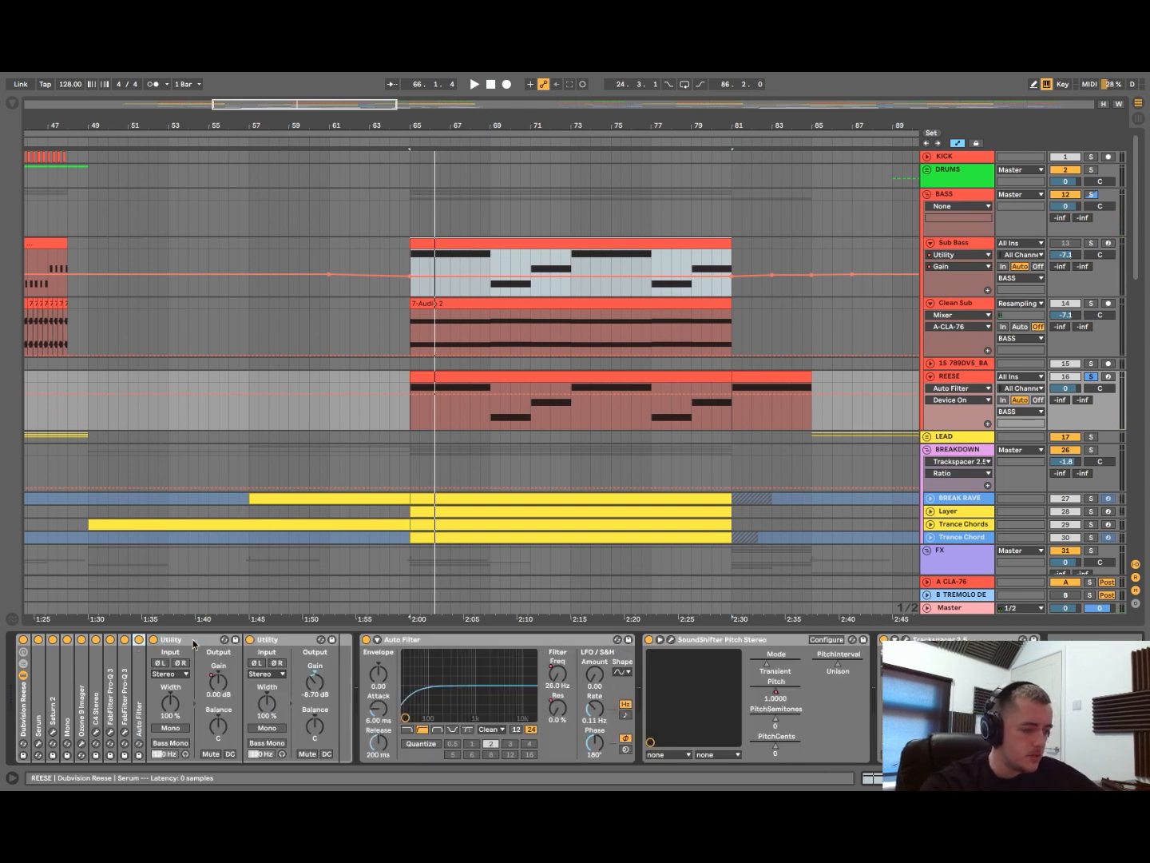
double_click(185, 639)
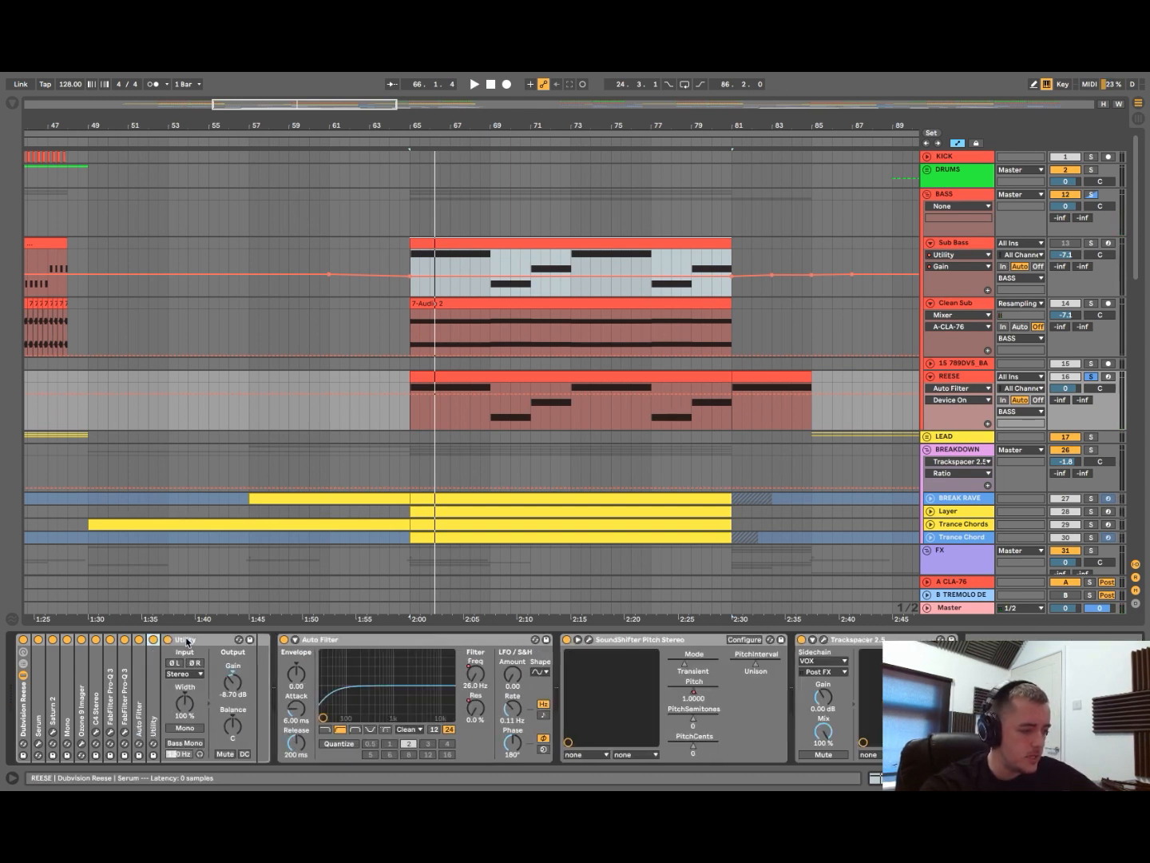
double_click(195, 640)
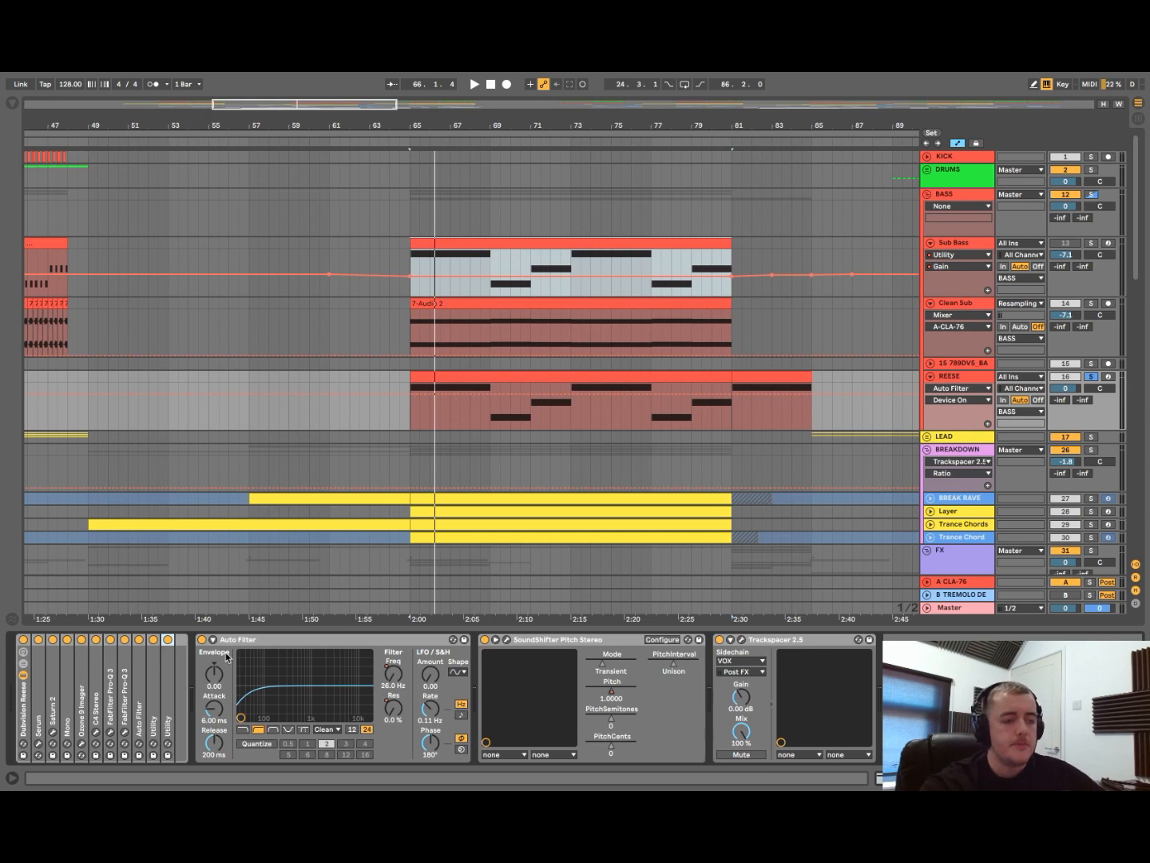
- Show the REESE track's automation for the second Auto Filter's Frequency and for SoundShifter Pitch Stereo's Pitch
scroll(411, 527, down, 2)
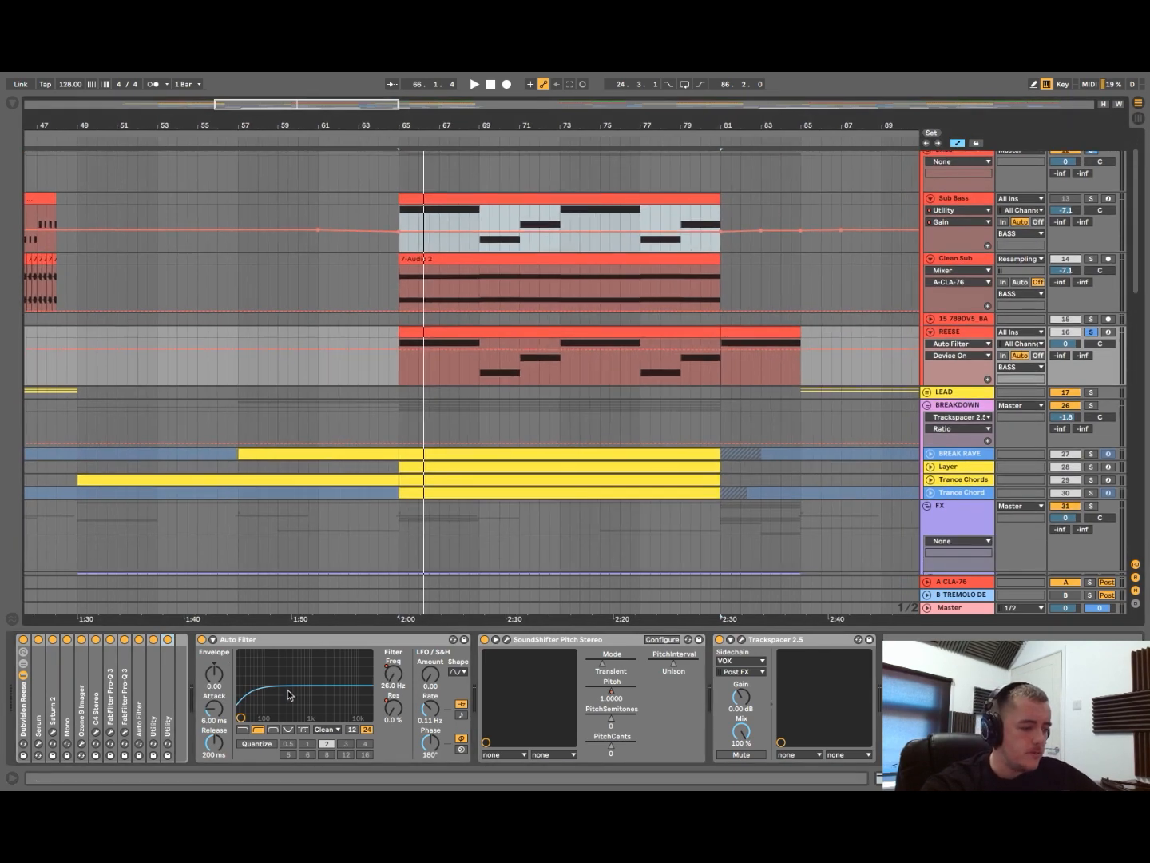
click(394, 681)
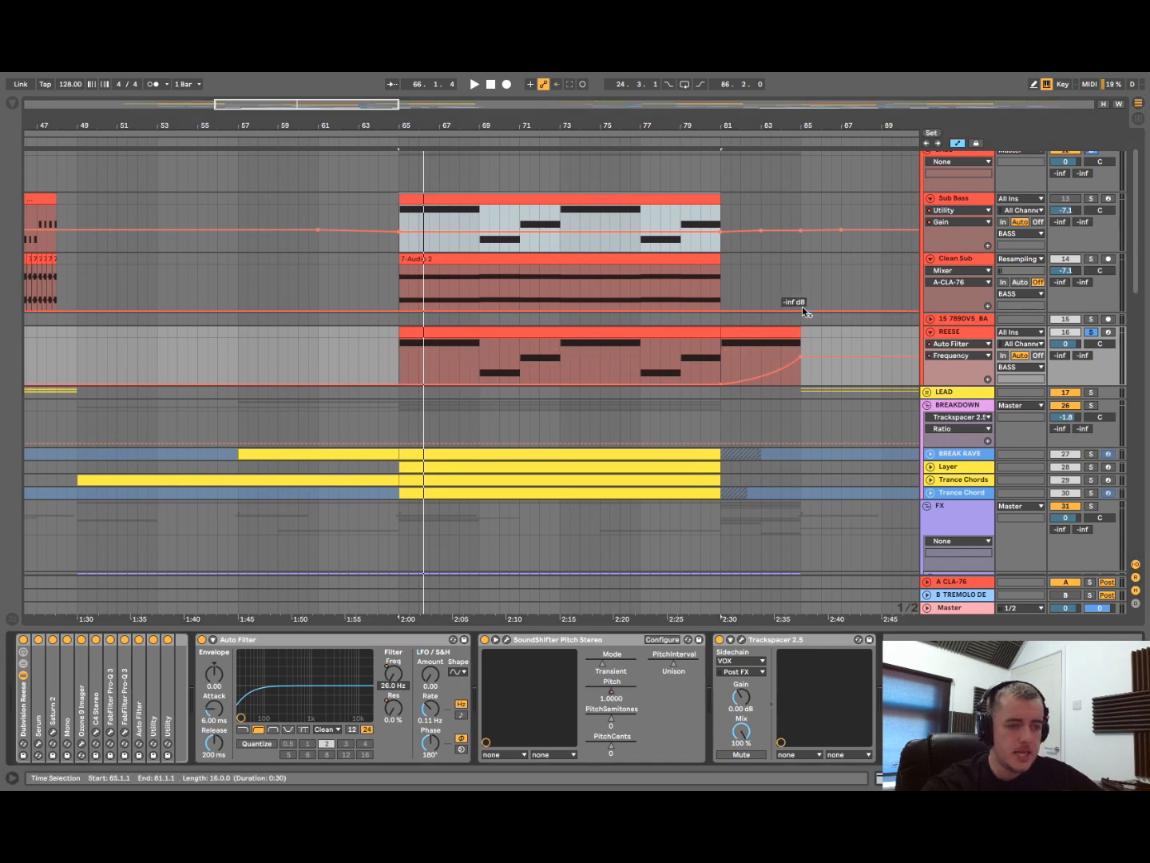
scroll(711, 334, right, 3)
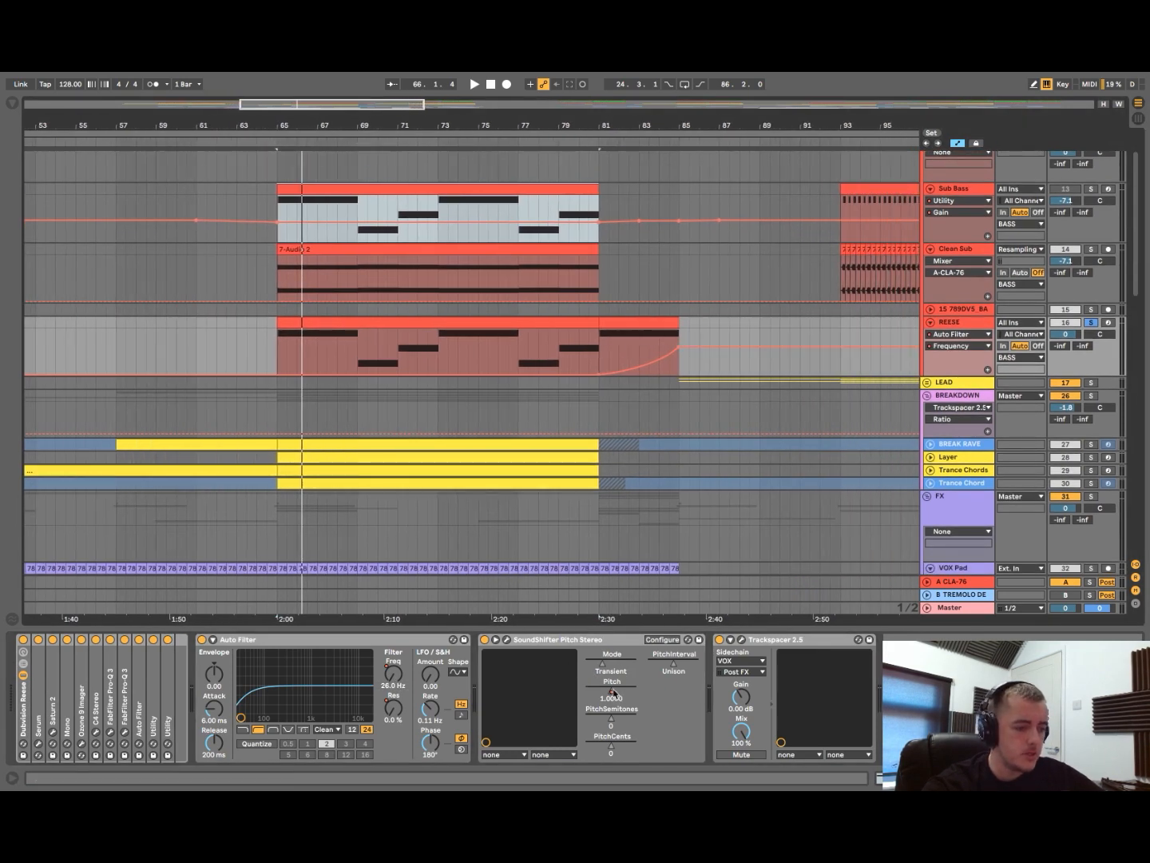
click(613, 695)
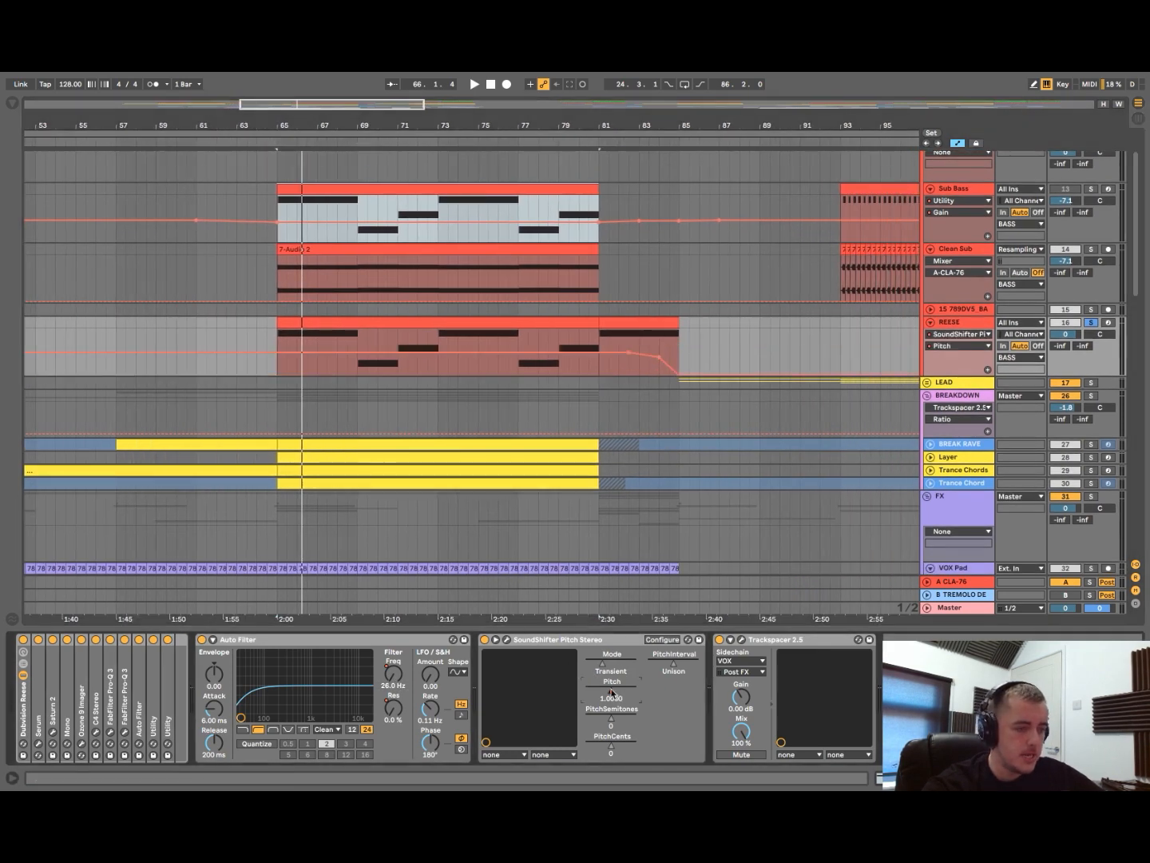
- Open Trackspacer 2.5 on the REESE track and locate its VOX sidechain source among the tracks
click(742, 640)
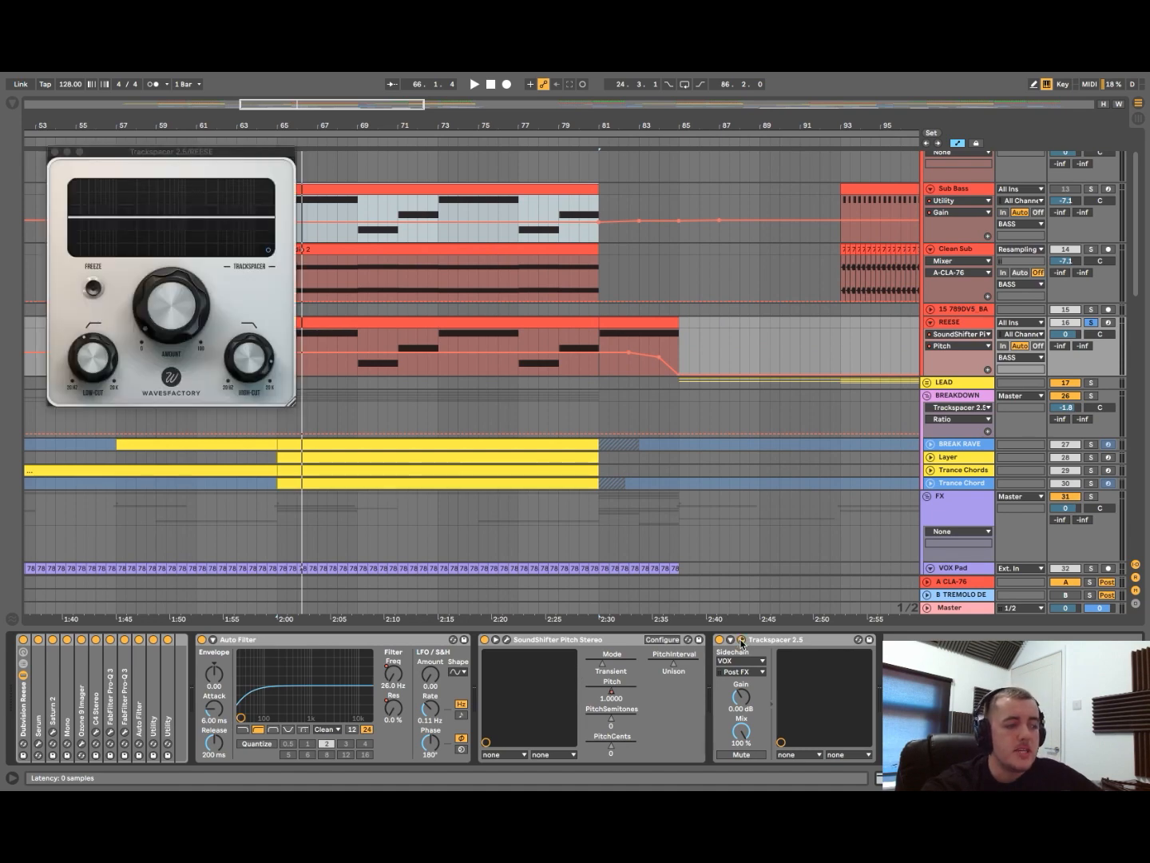
scroll(539, 372, down, 10)
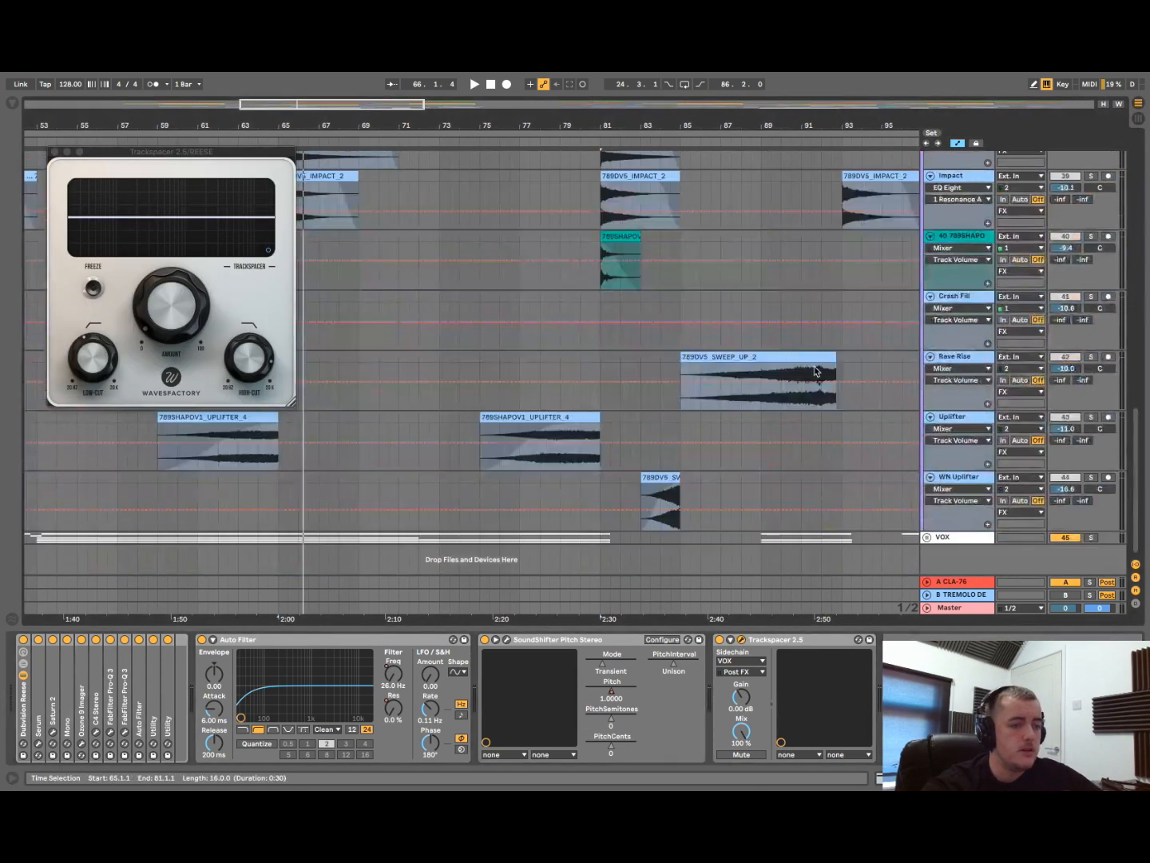
scroll(814, 366, up, 6)
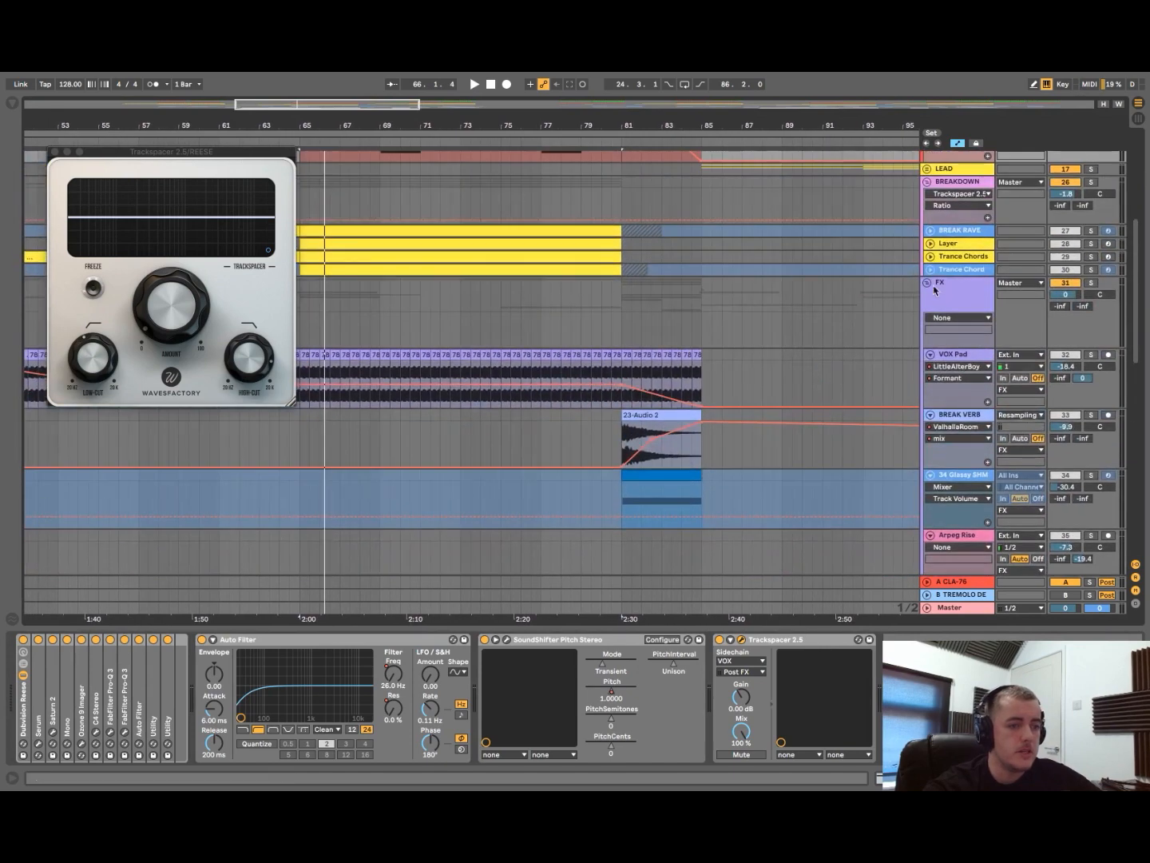
- Fold the FX group and play from bar 73 with REESE soloed and unsoloed to watch Trackspacer duck the bass
click(928, 284)
click(942, 291)
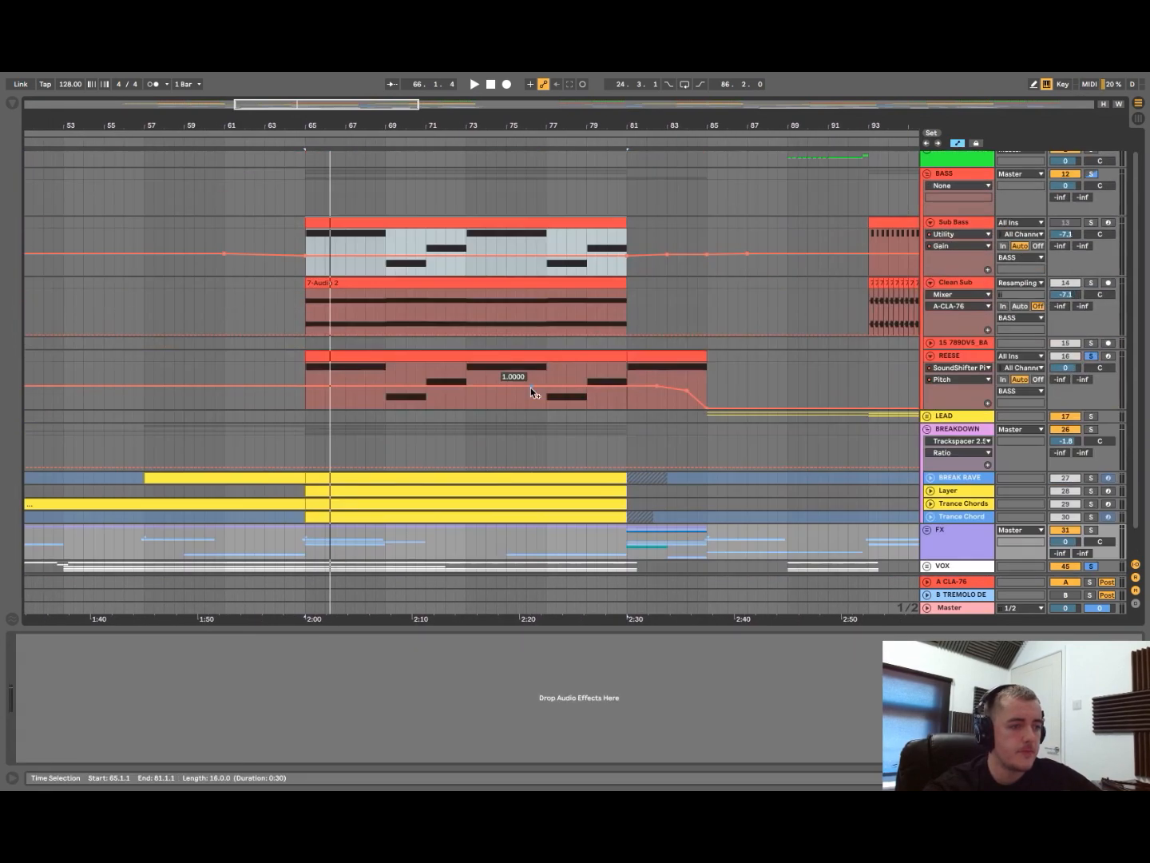
scroll(529, 388, up, 5)
click(520, 400)
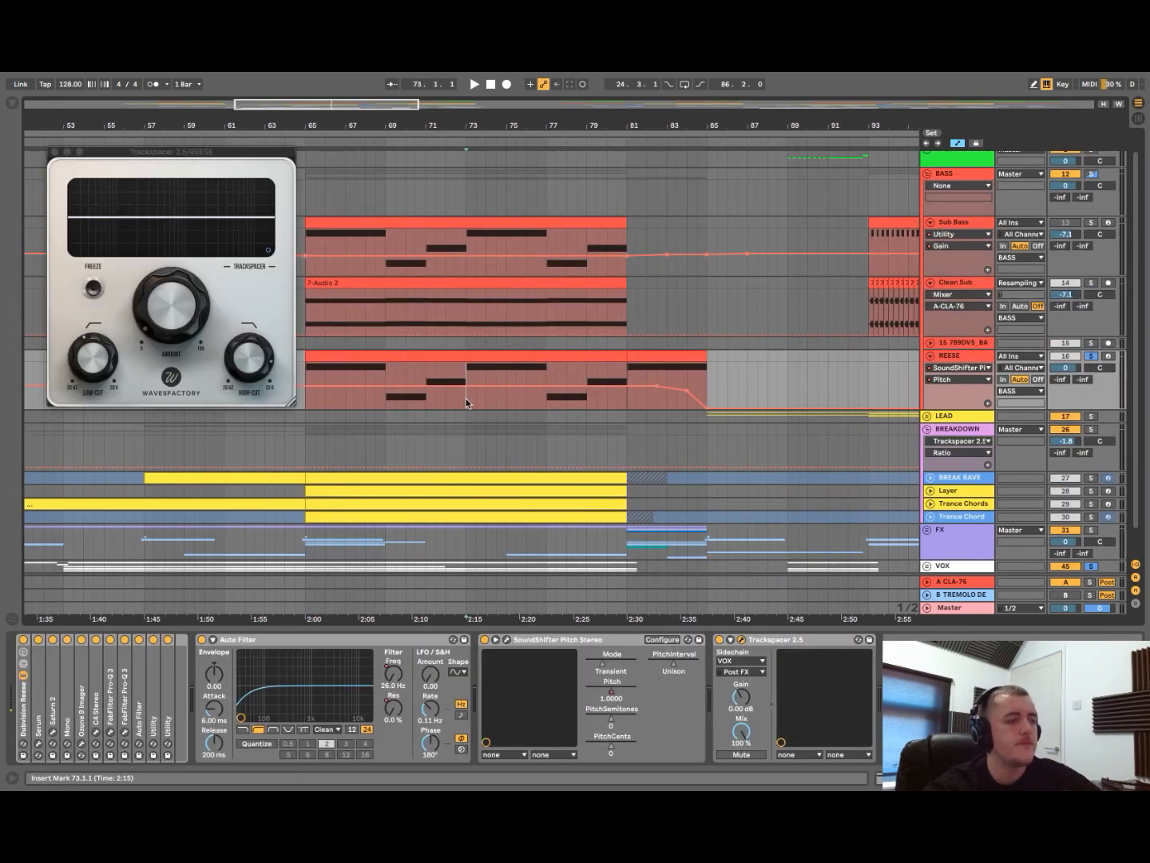
key(space)
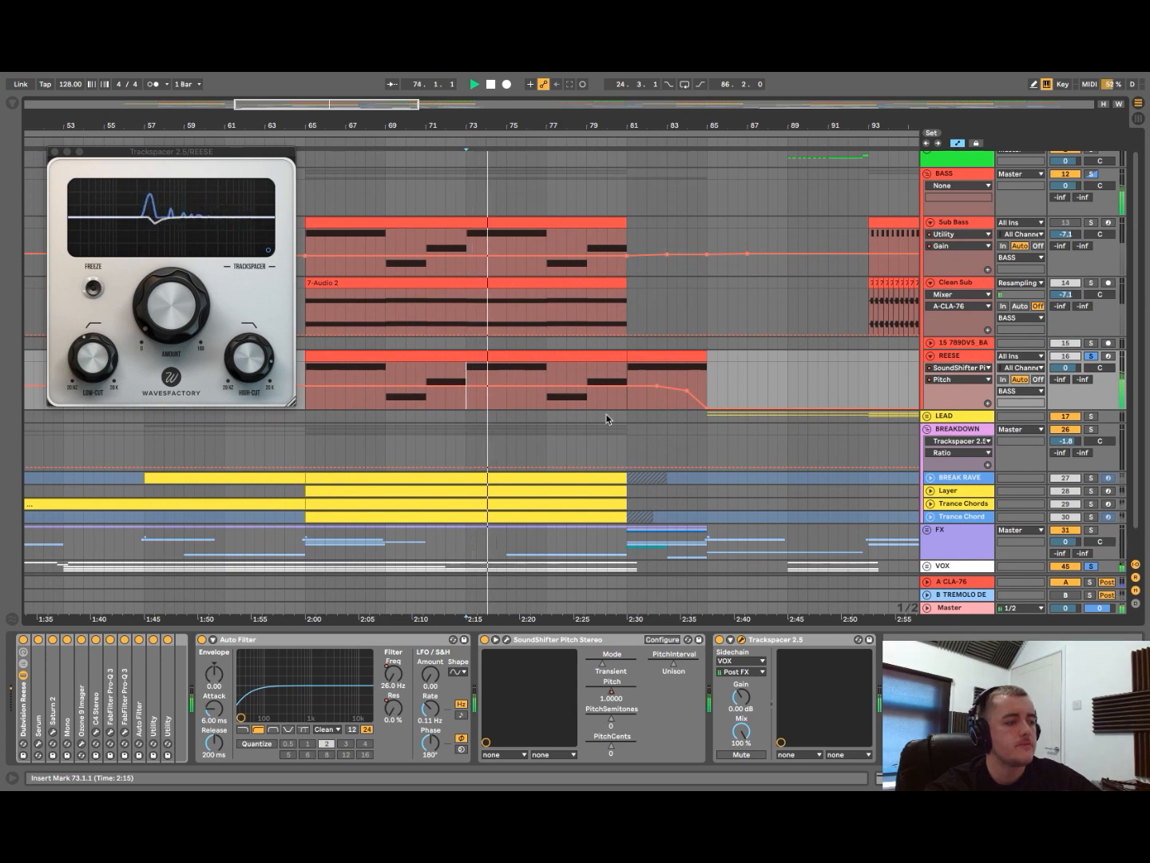
click(1091, 357)
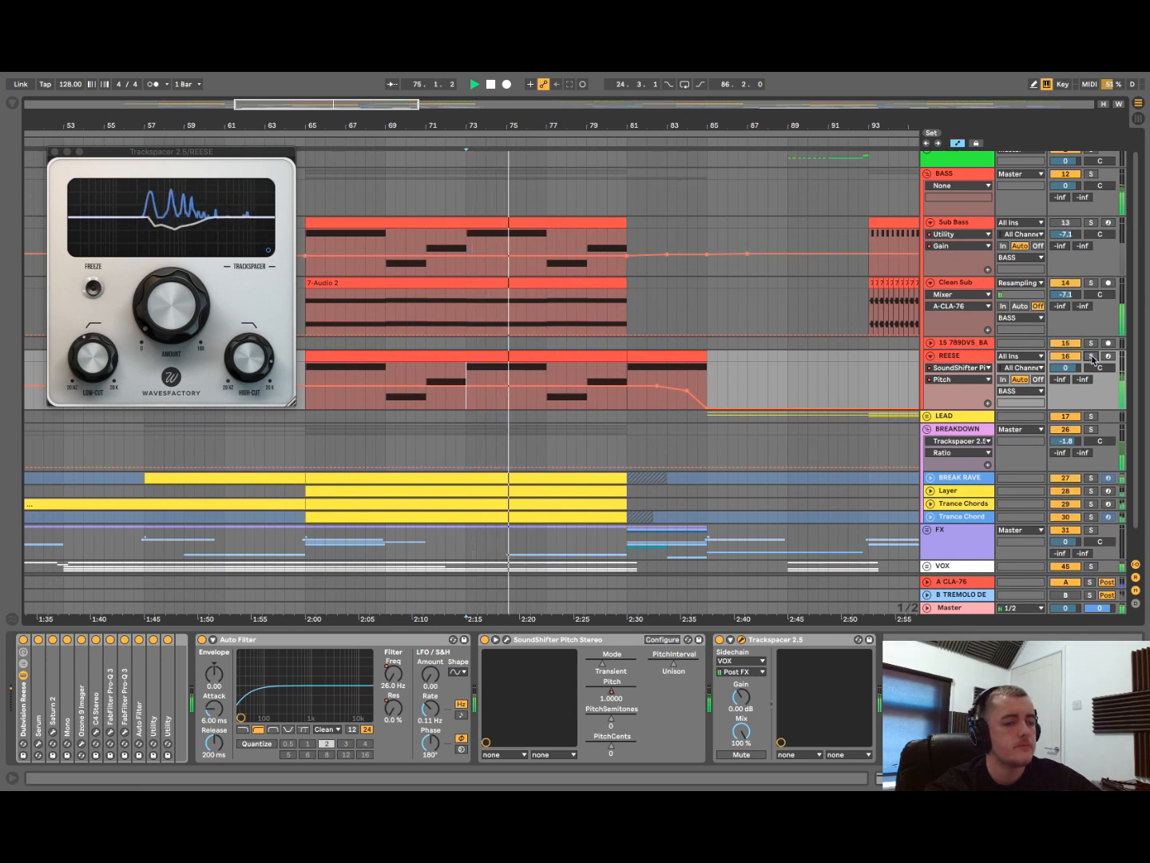
key(space)
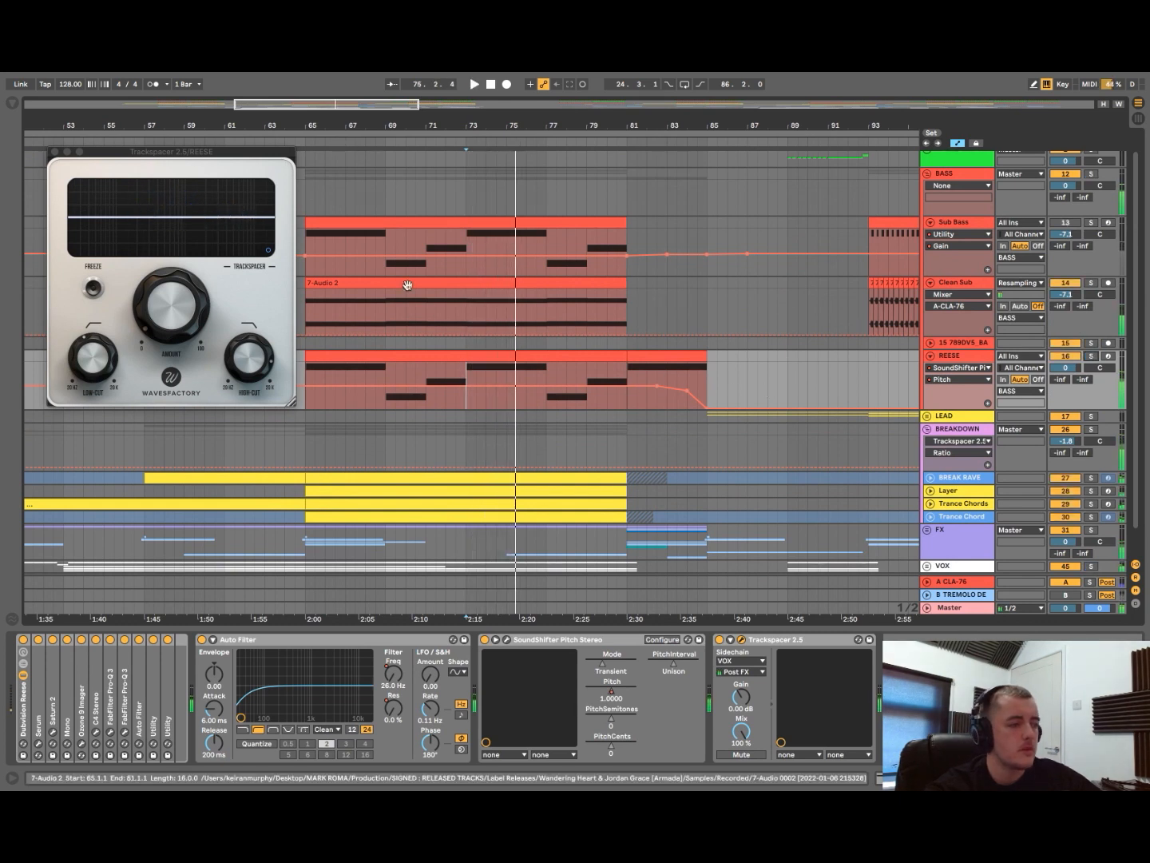
click(54, 152)
- Fold all tracks inside the BASS group and unfold all tracks inside the BREAKDOWN group
scroll(298, 432, down, 2)
scroll(632, 428, left, 2)
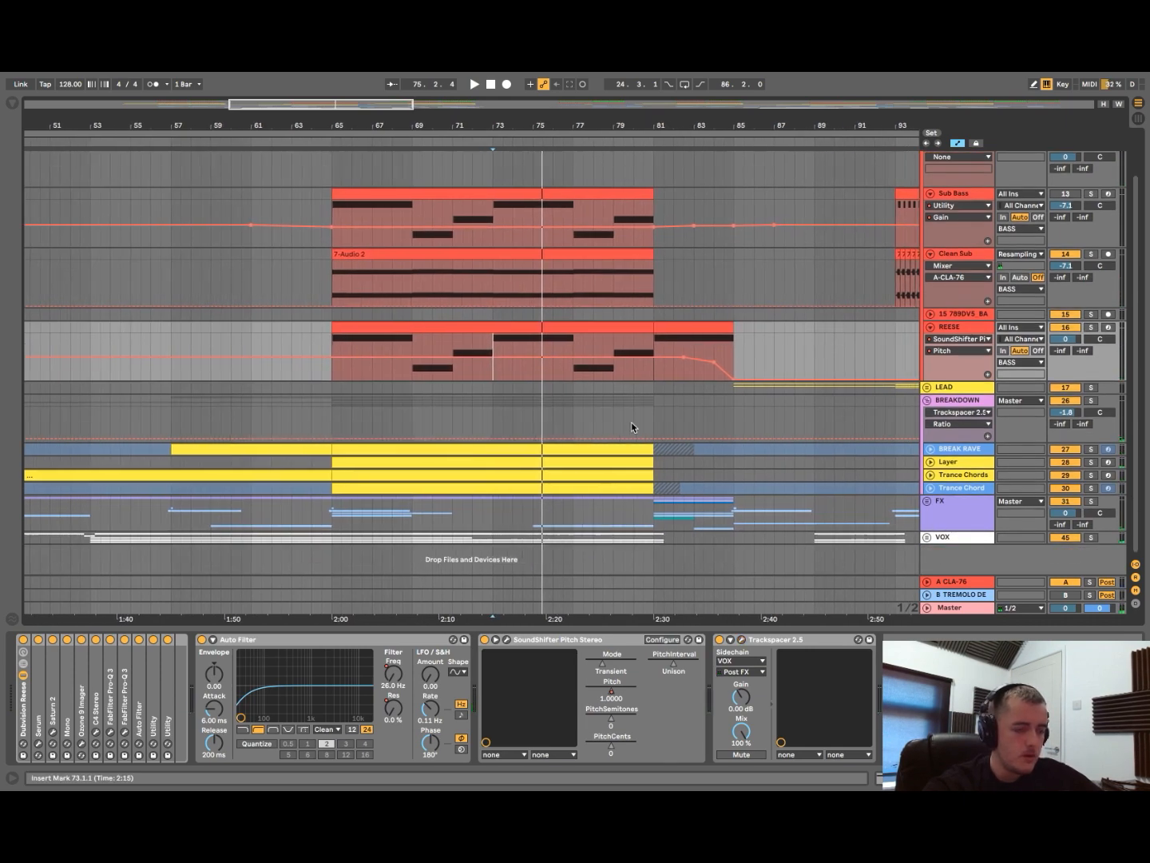
alt+click(931, 326)
alt+click(932, 359)
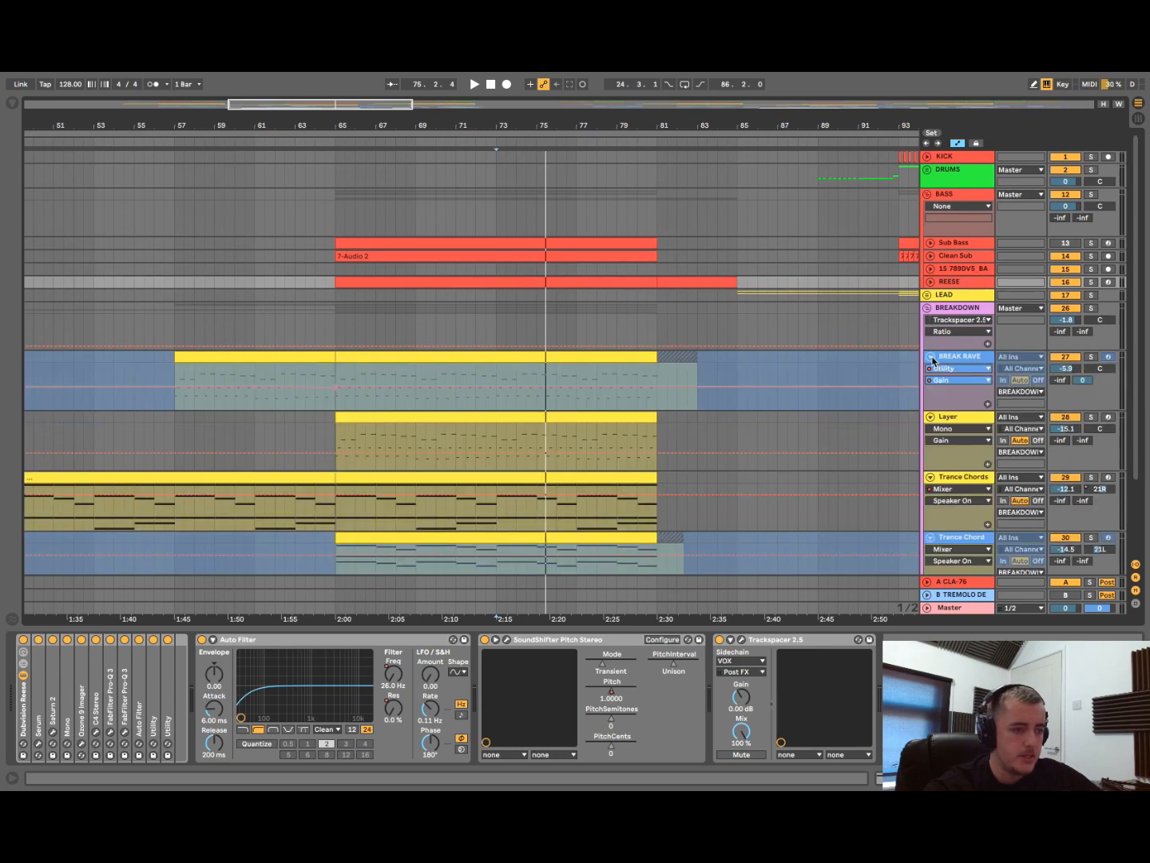
scroll(643, 397, down, 3)
scroll(639, 430, down, 1)
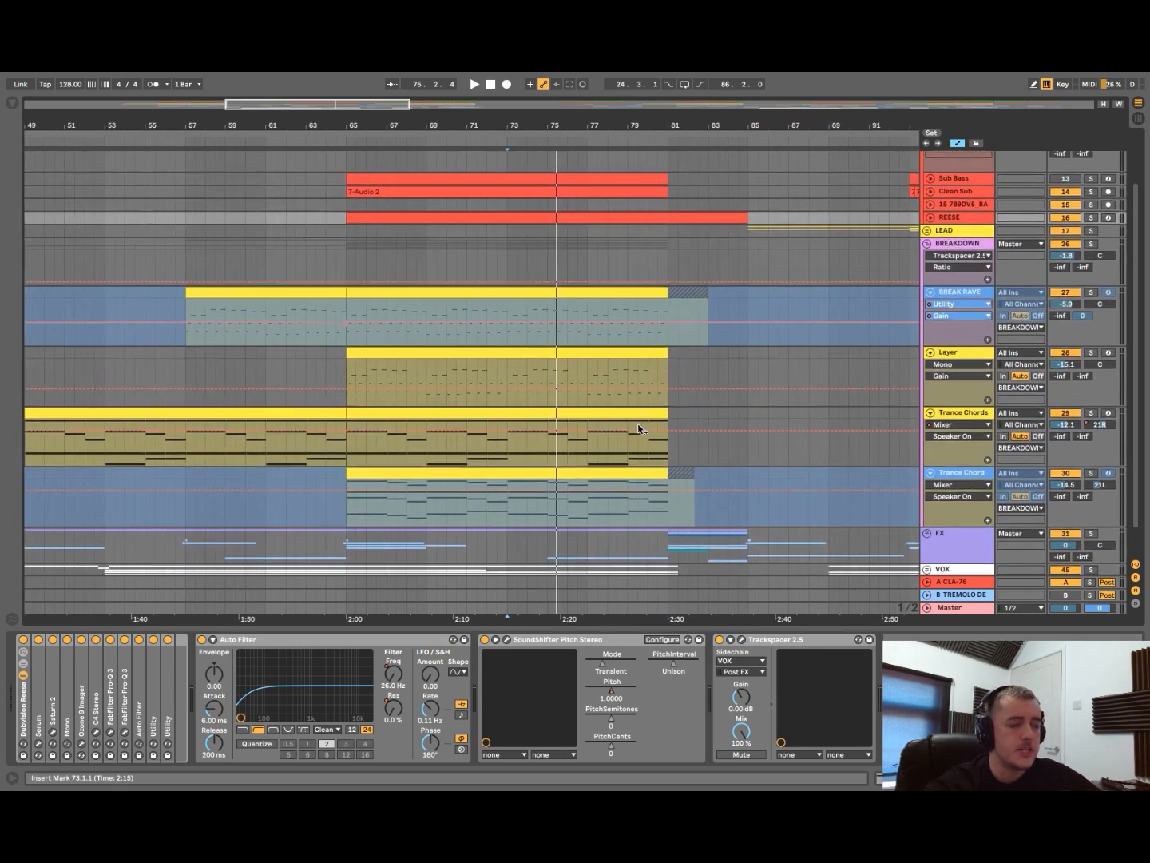
scroll(692, 430, left, 2)
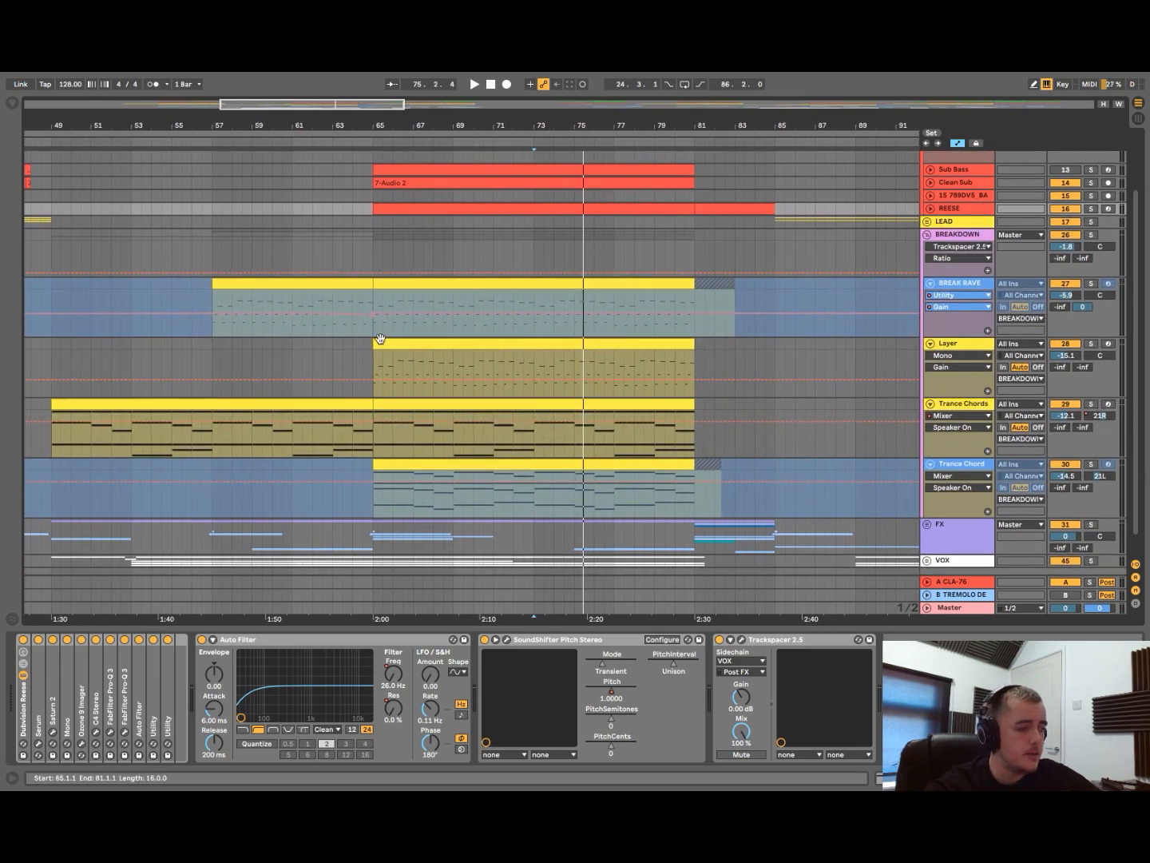
- Solo the Trance Chords track, play its clip from bar 49 and examine the clip's MIDI notes
click(172, 403)
click(1090, 403)
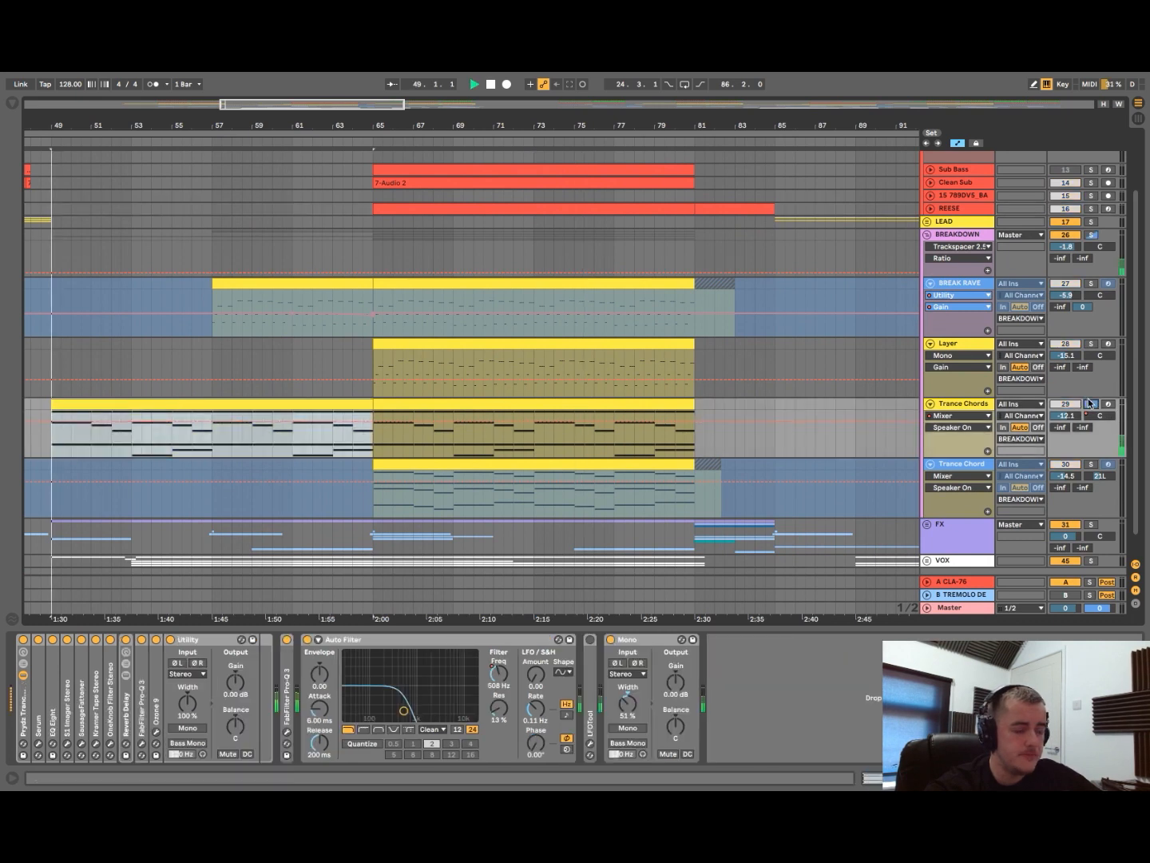
key(space)
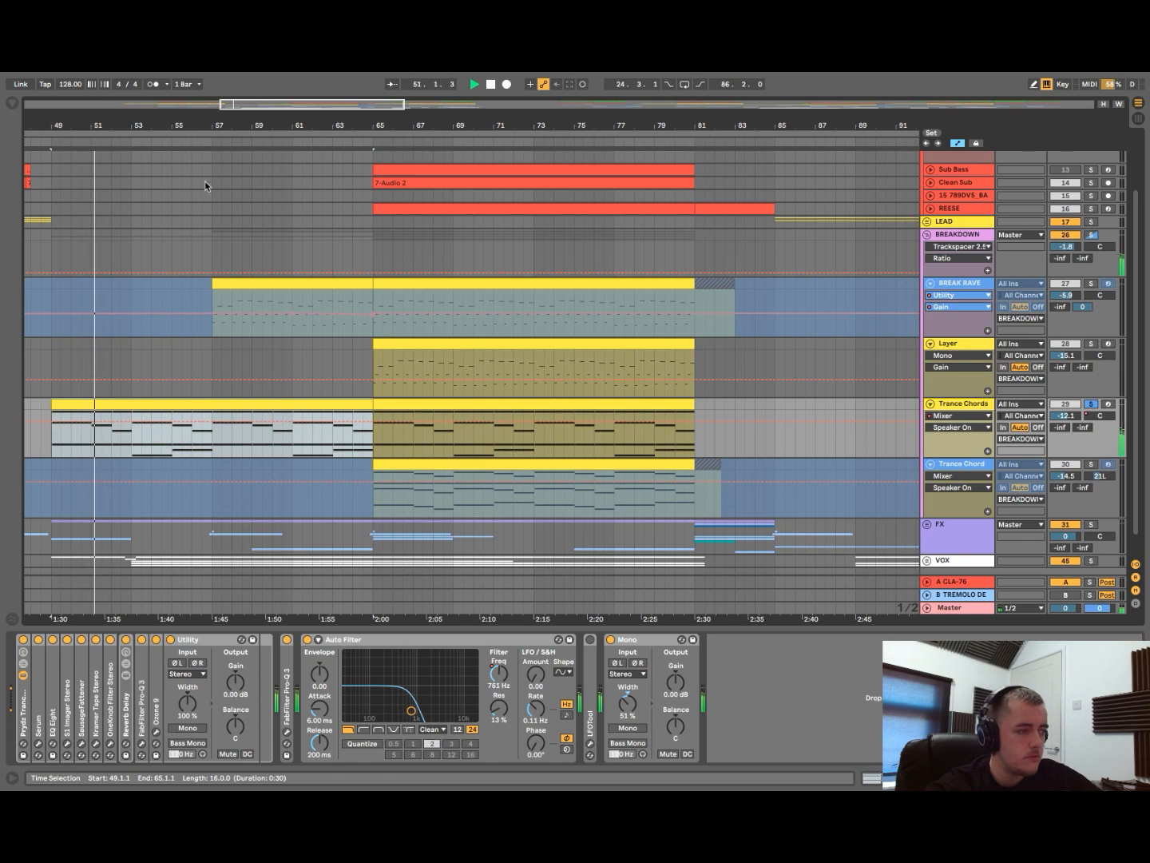
double_click(249, 402)
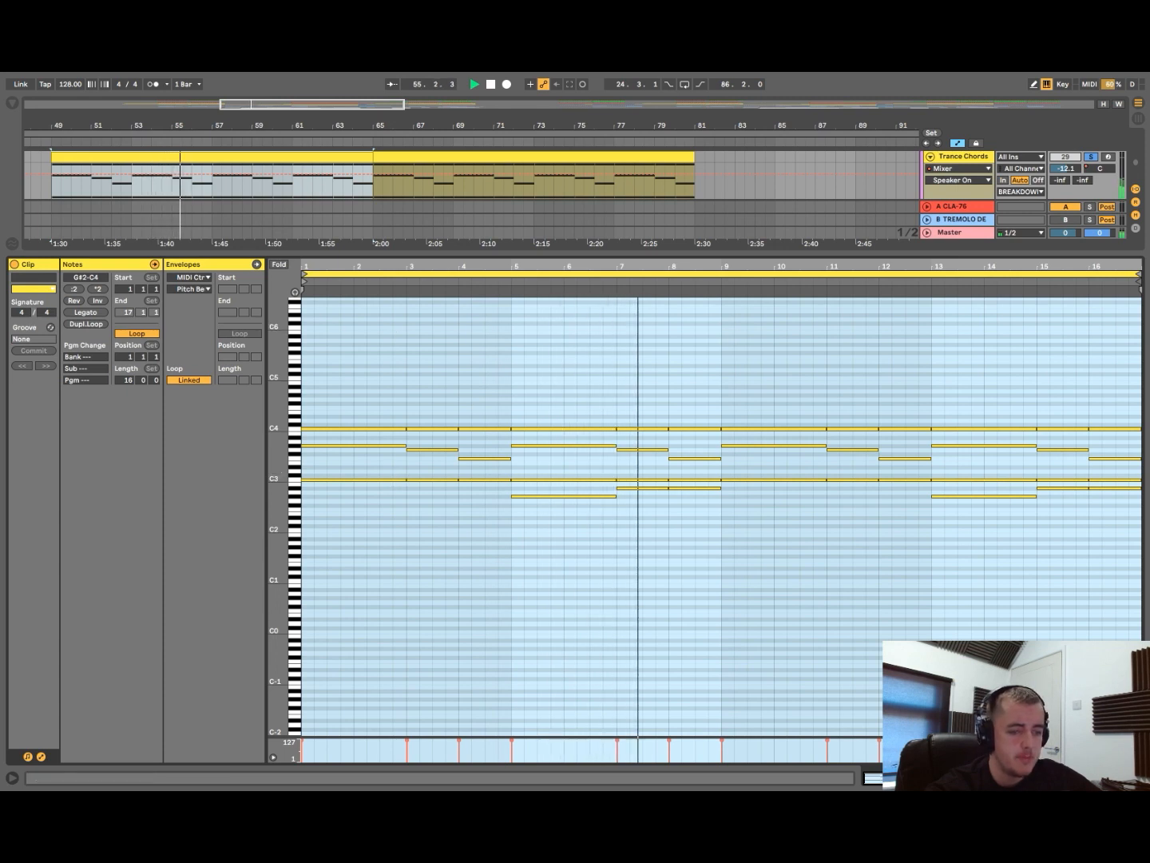
key(ctrl+alt+l)
- Show the Trance Chords Auto Filter's Frequency automation and listen to the filter sweep up to bar 65
click(212, 515)
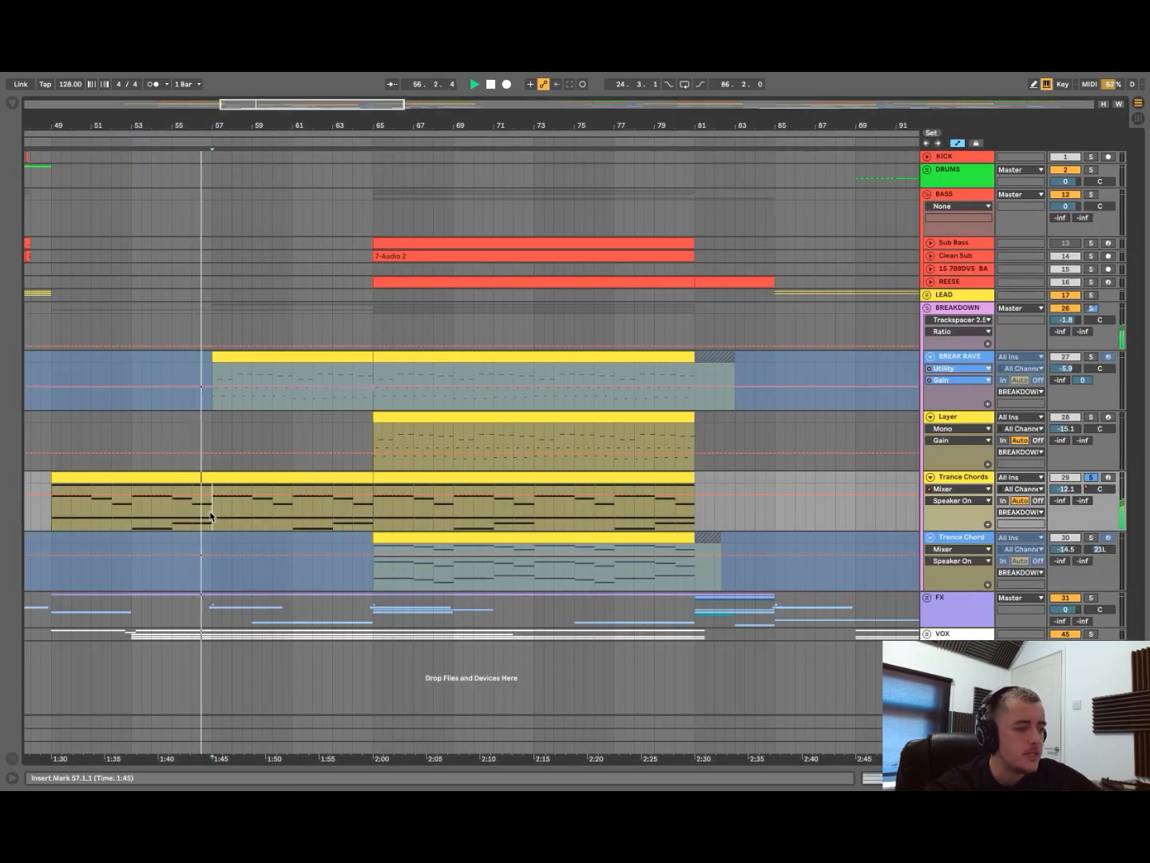
double_click(959, 478)
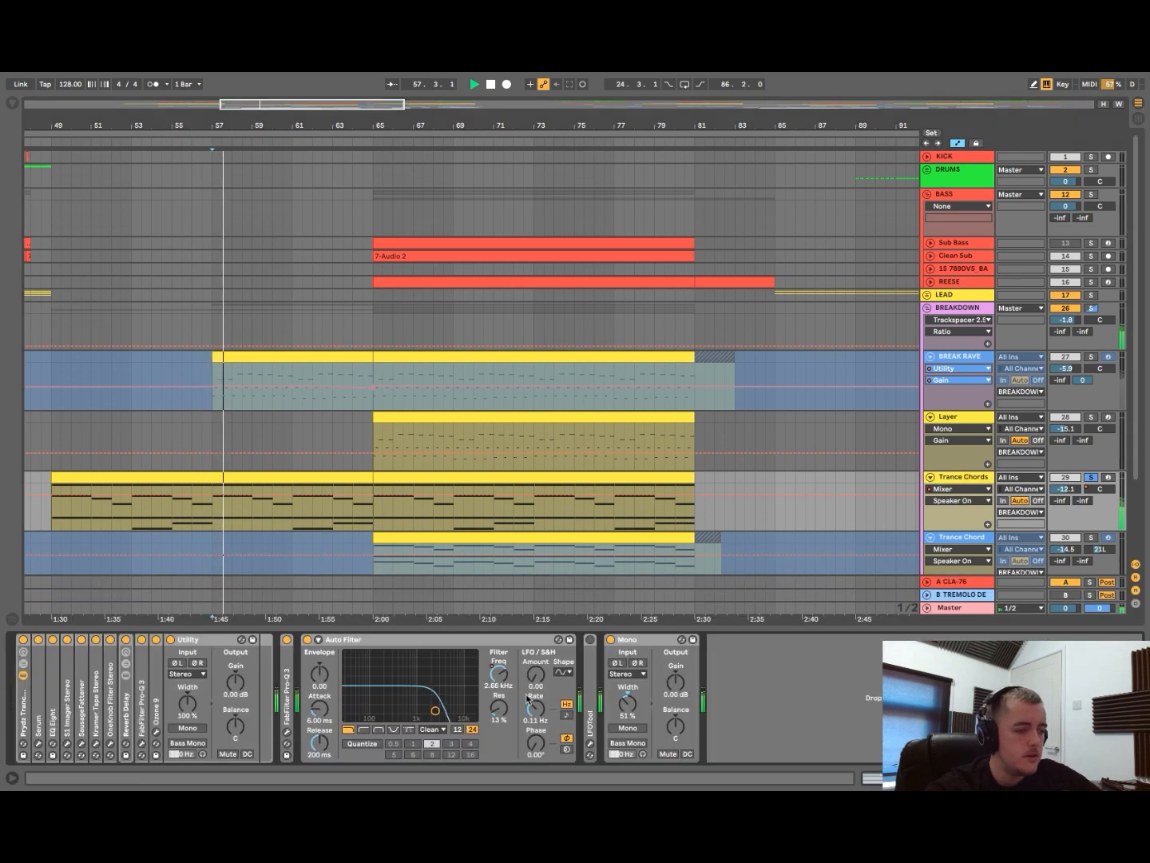
click(498, 673)
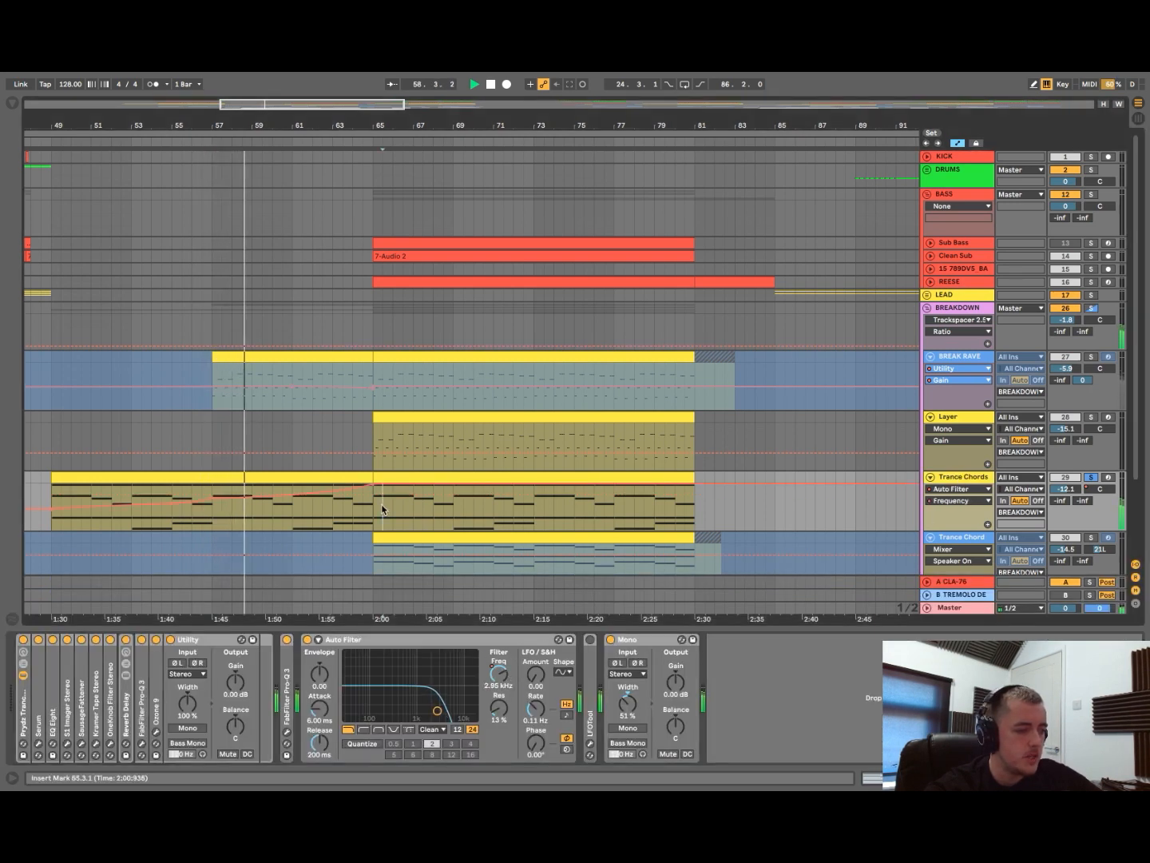
click(373, 504)
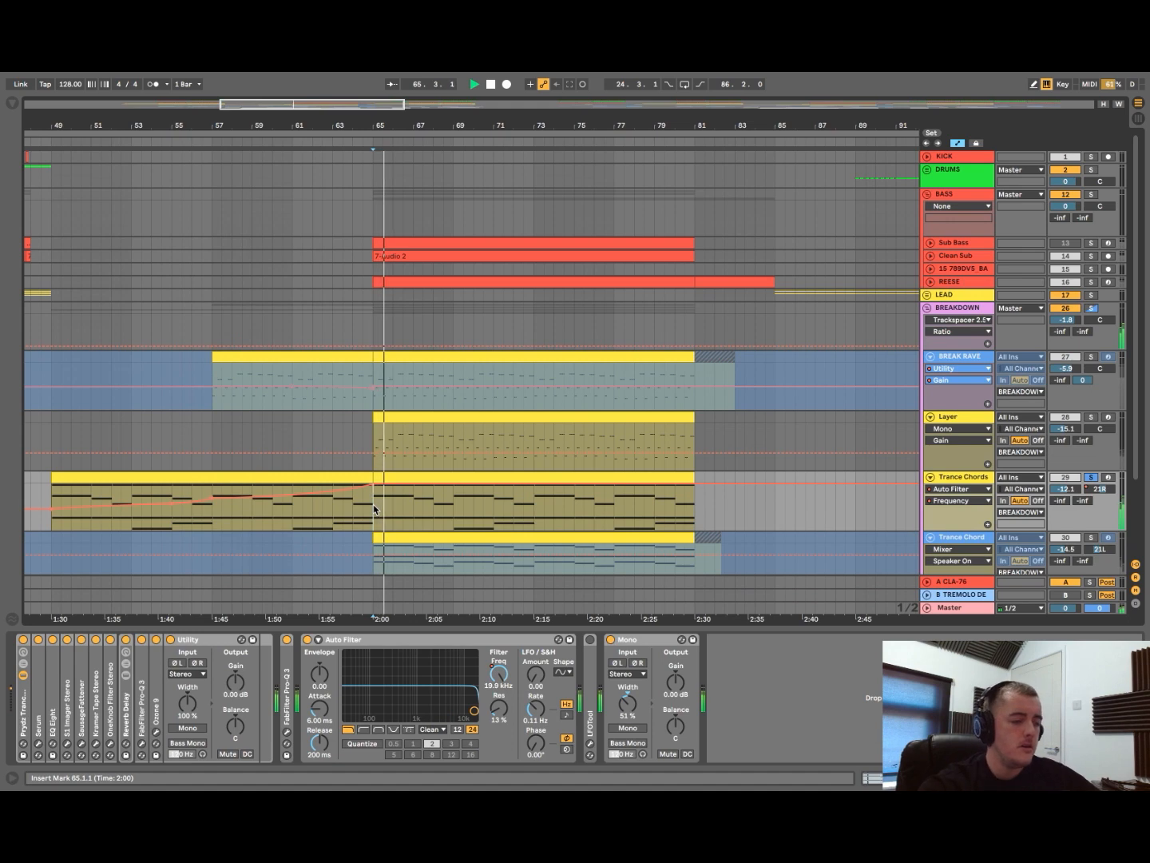
key(space)
- Show the Trance Chords track's Track Panning automation around bar 65
scroll(552, 490, down, 3)
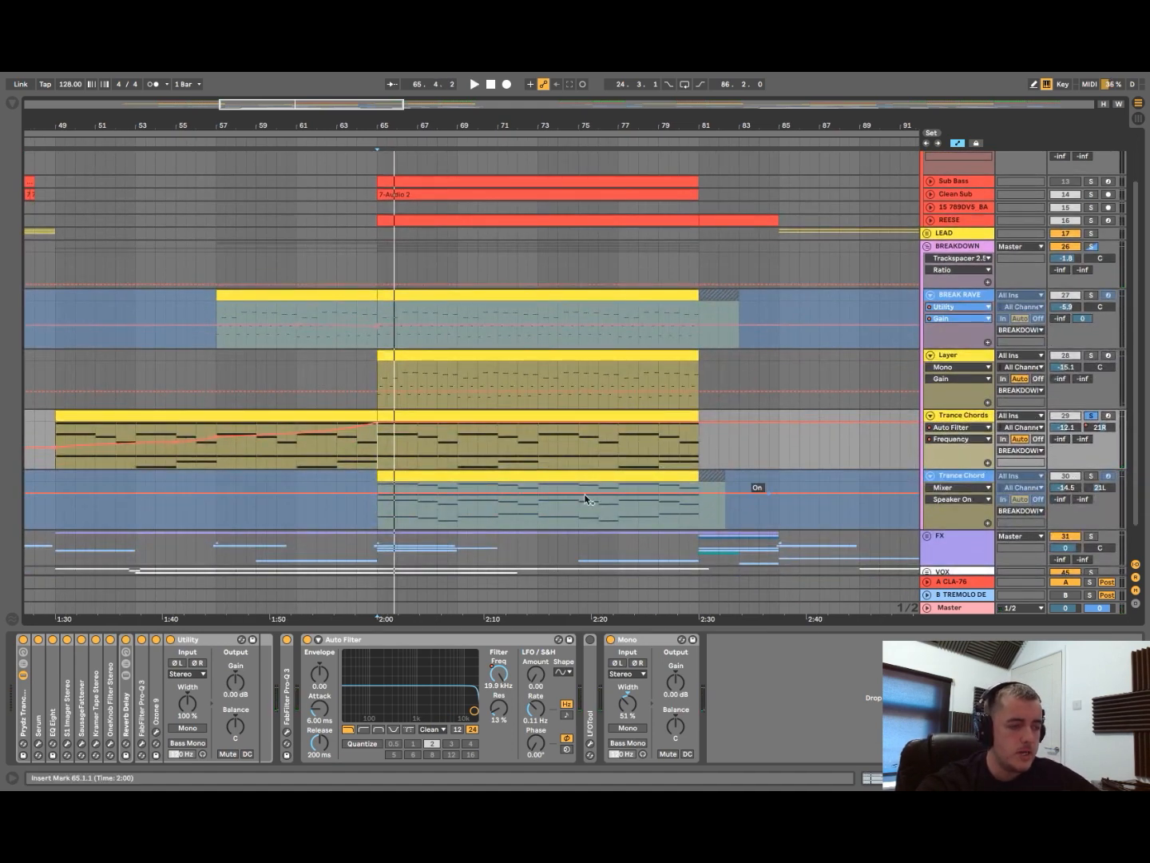
click(386, 469)
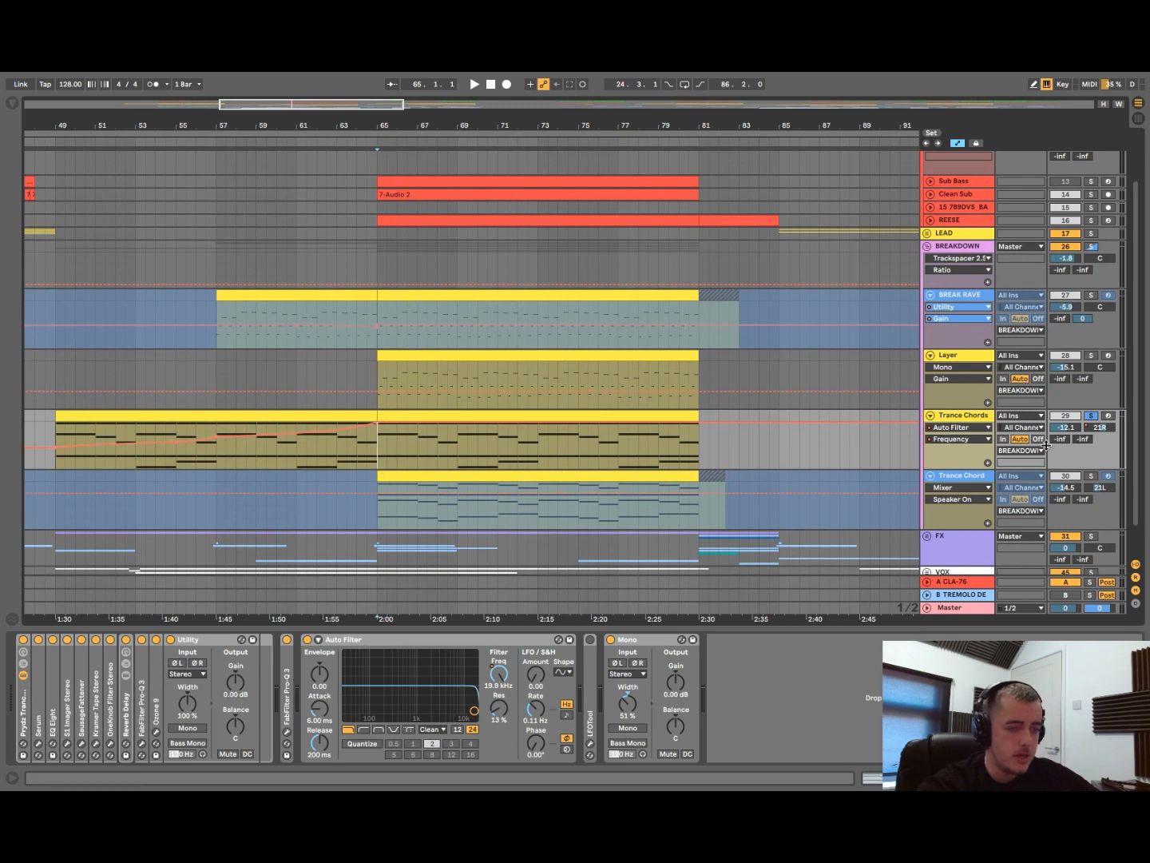
click(1105, 426)
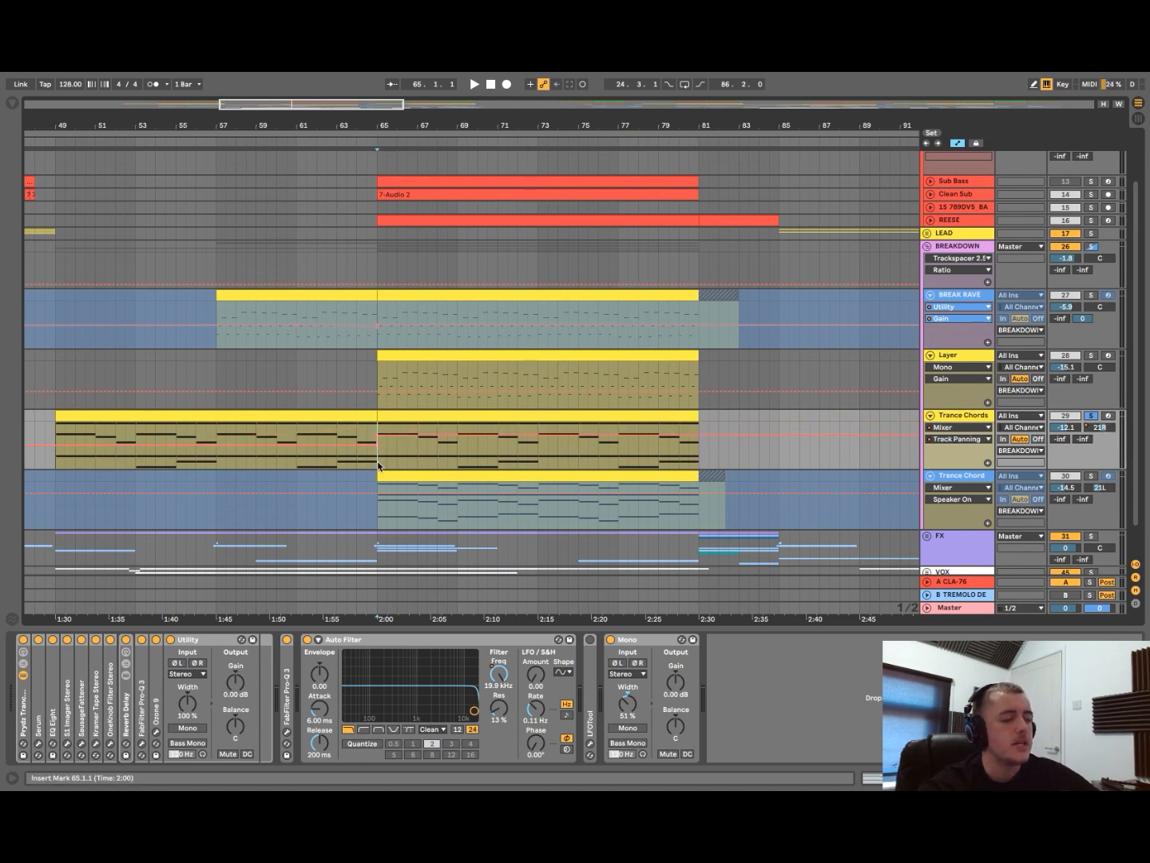
- Solo the Trance Chord track on its own and listen to it from bar 65
click(375, 517)
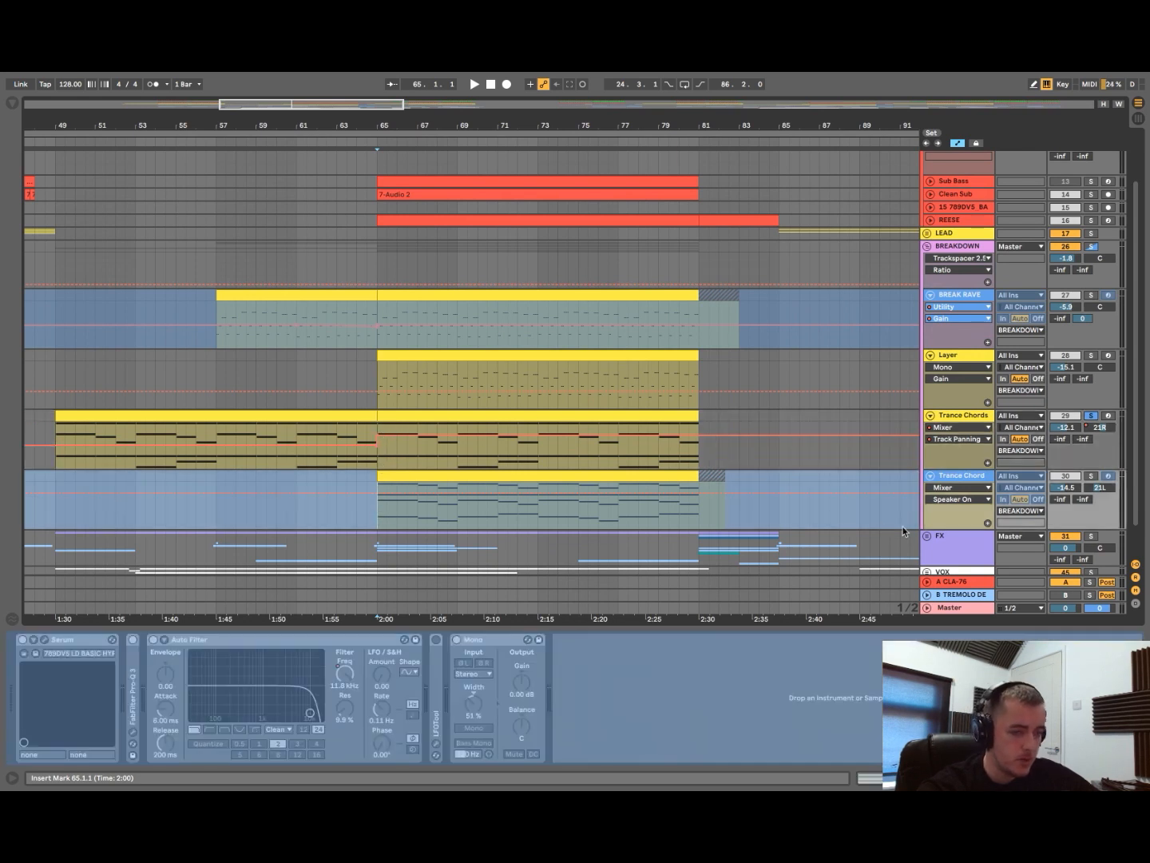
click(1091, 476)
key(space)
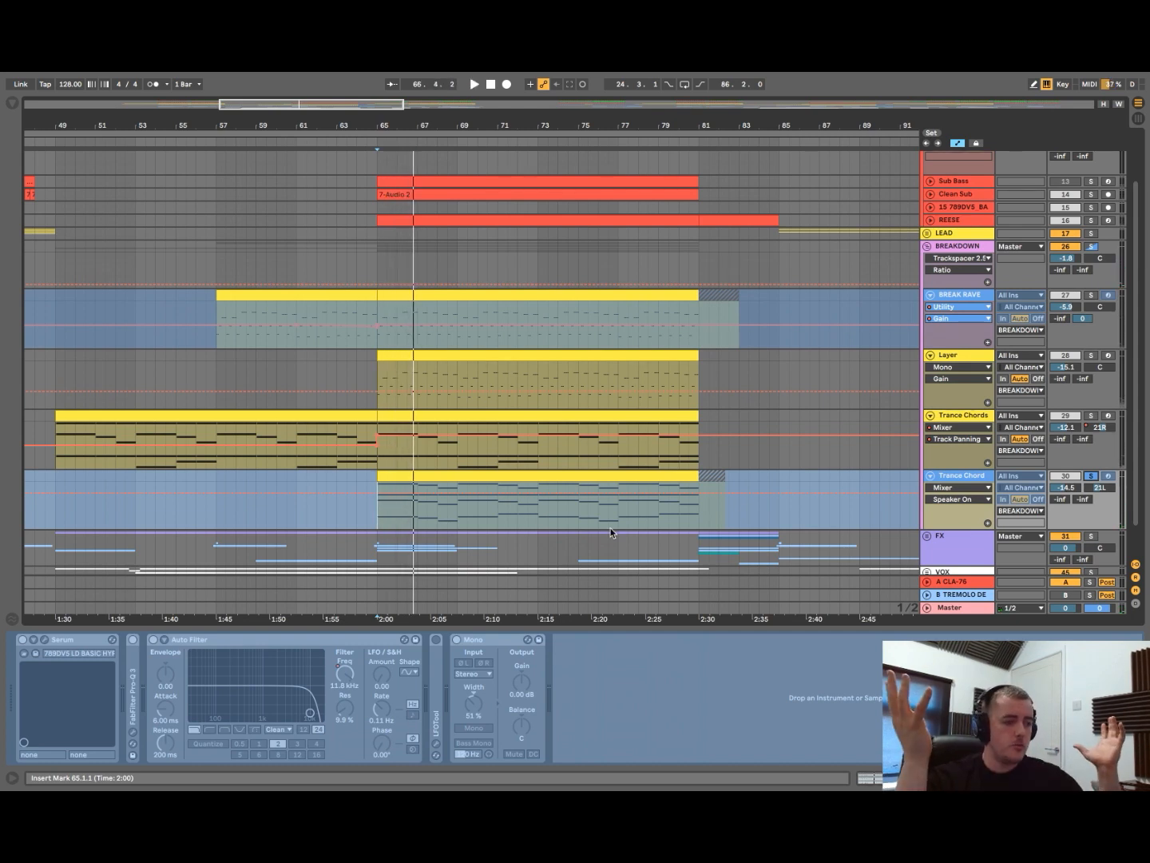
- Solo Trance Chords together with Trance Chord and play both from bar 63 to hear the panned layers combine
click(1091, 415)
click(338, 430)
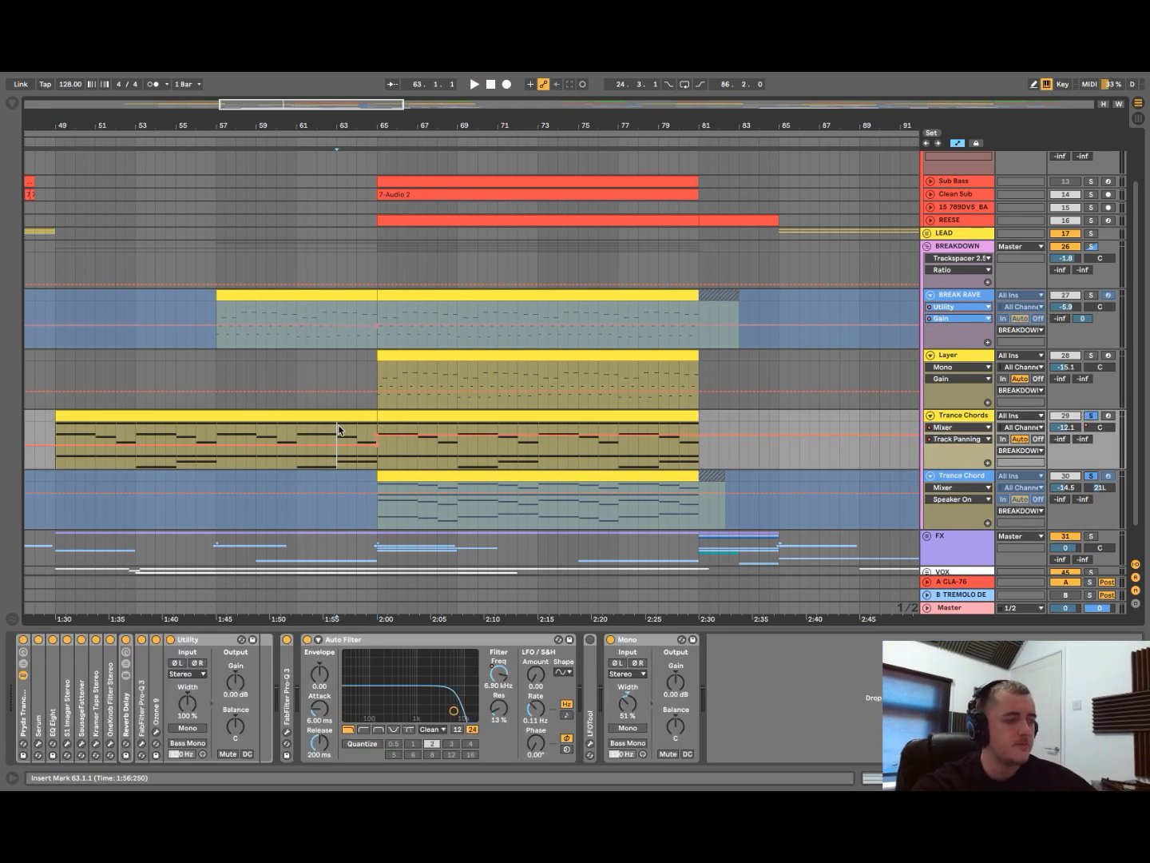
key(space)
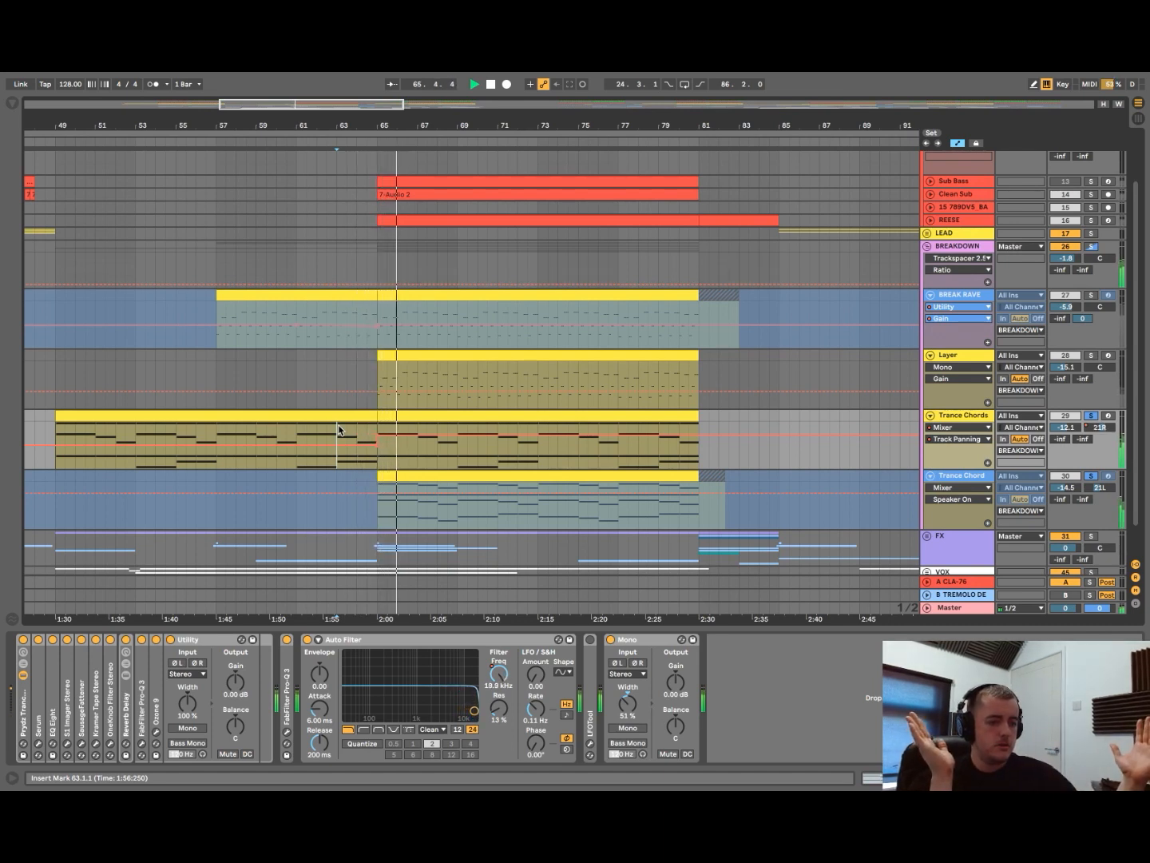
key(space)
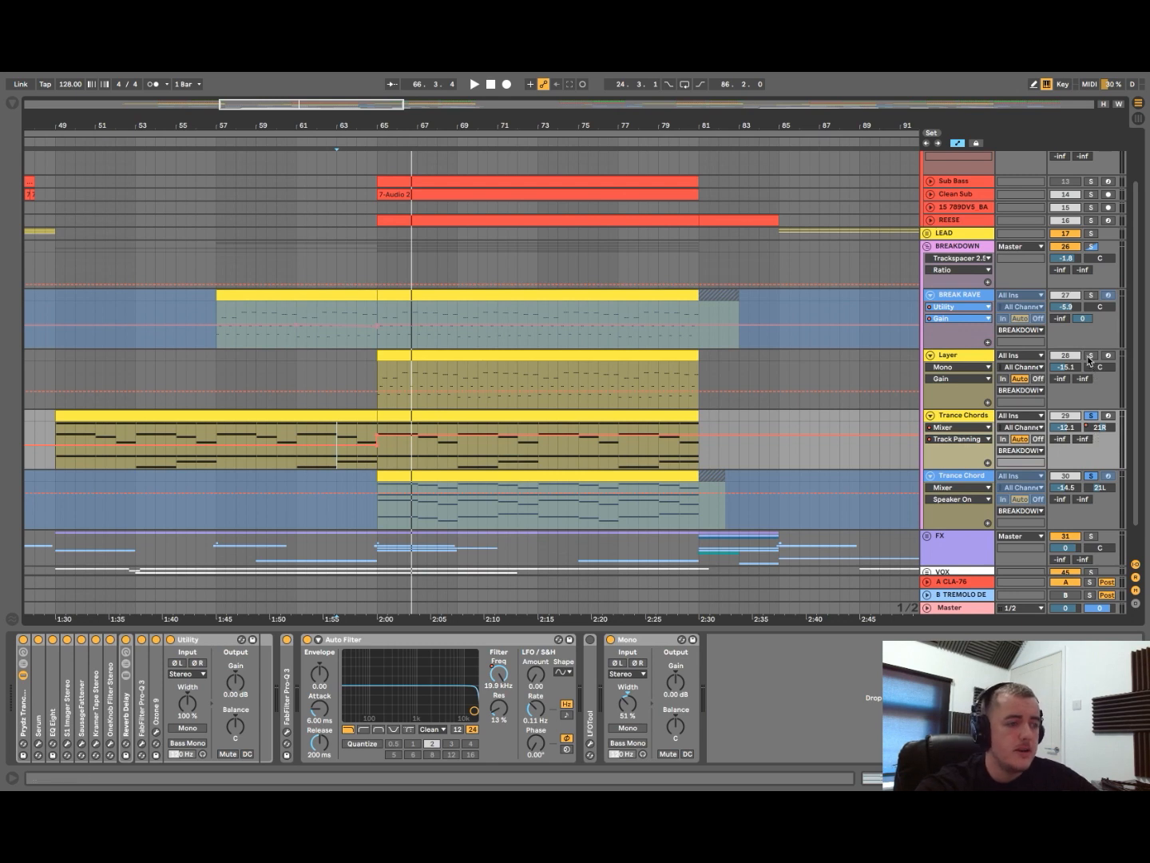
- Fold the Trance Chords and Trance Chord tracks and show the Layer track's devices
click(930, 416)
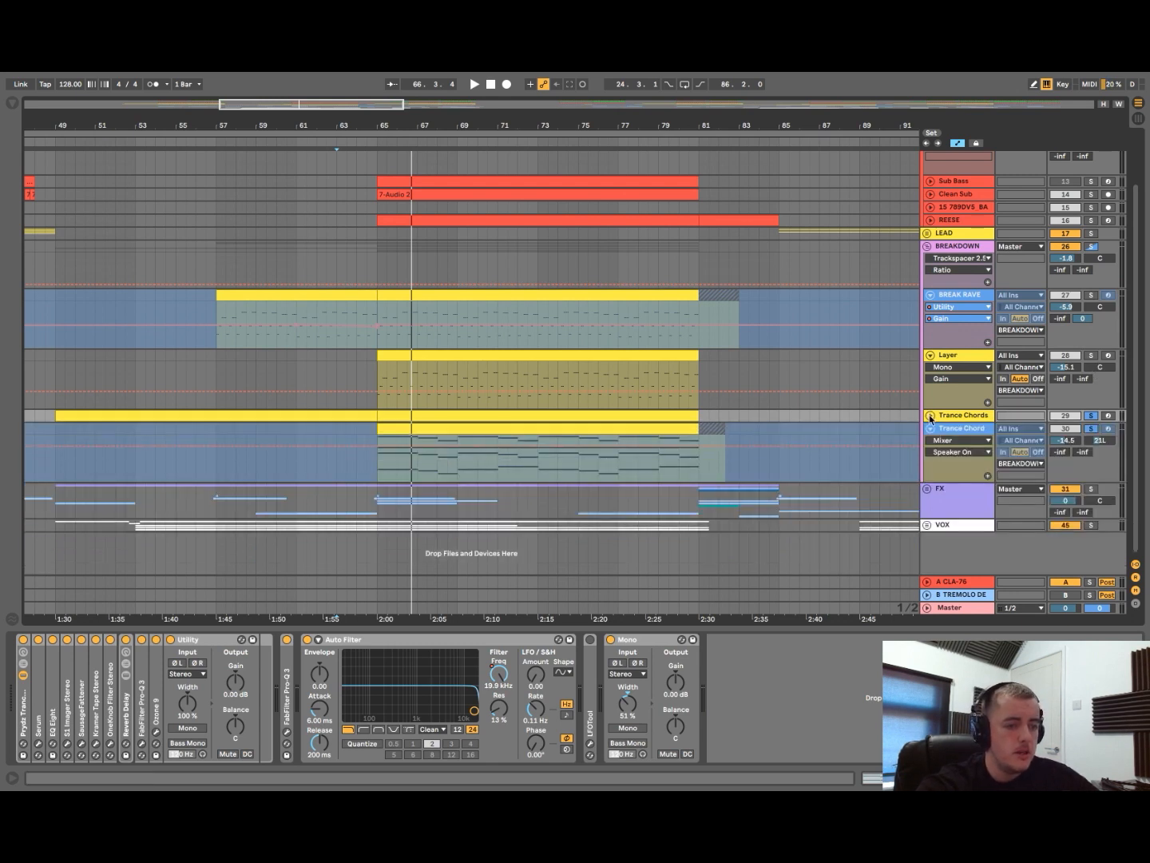
click(930, 429)
click(984, 355)
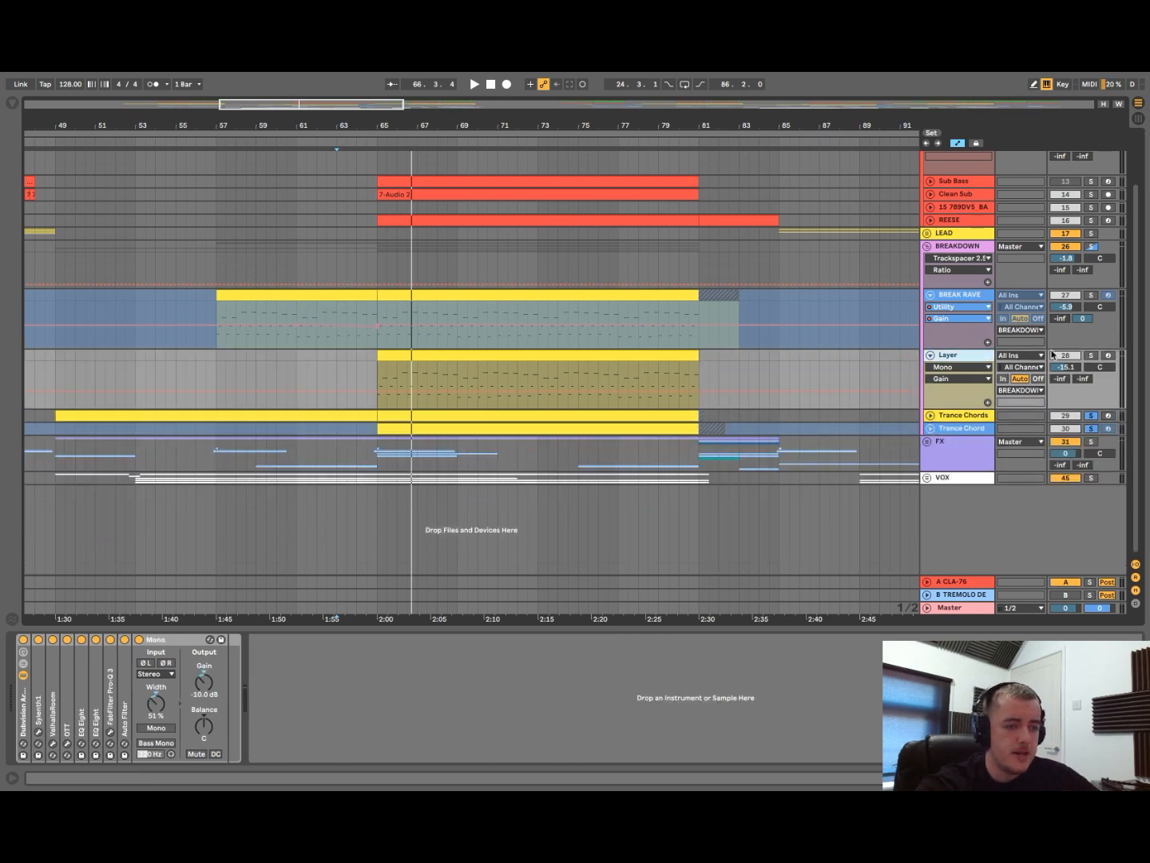
- Solo the BREAK RAVE track and listen to it from bar 63 and again from bar 65
click(982, 300)
click(1093, 295)
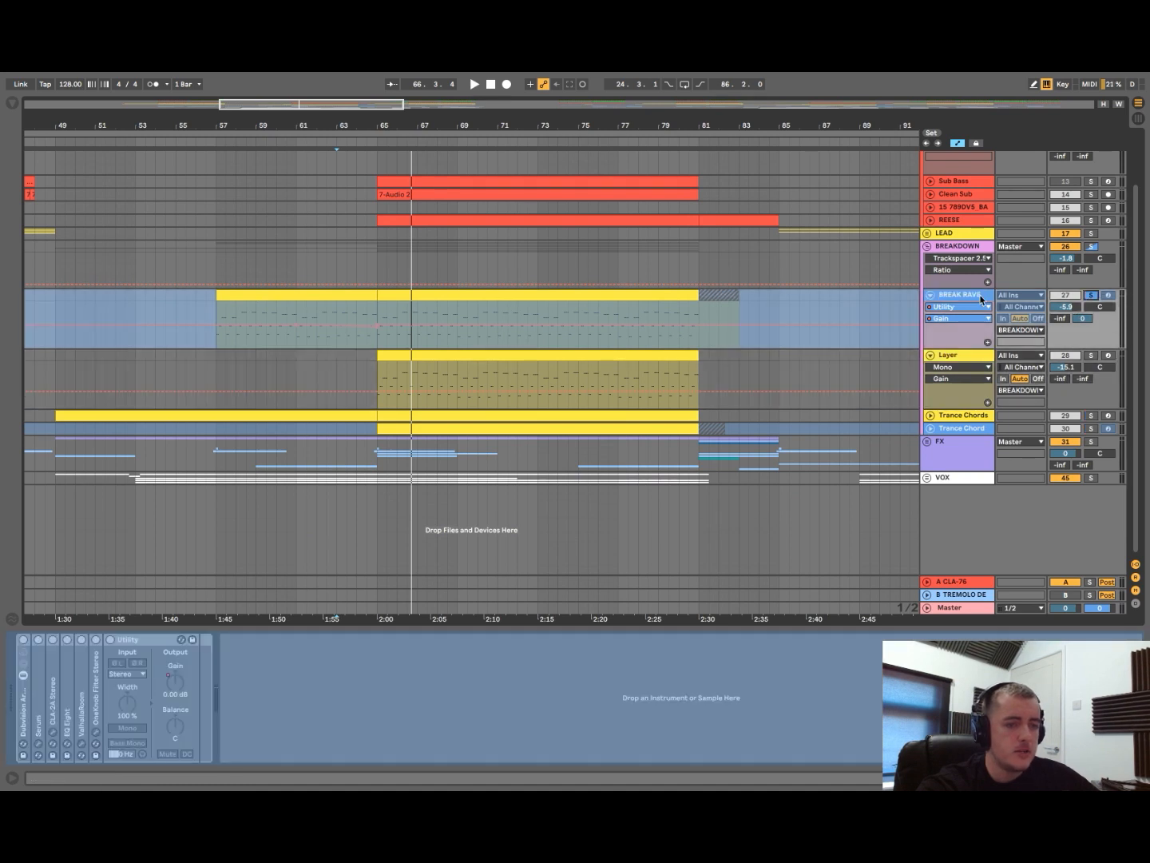
key(space)
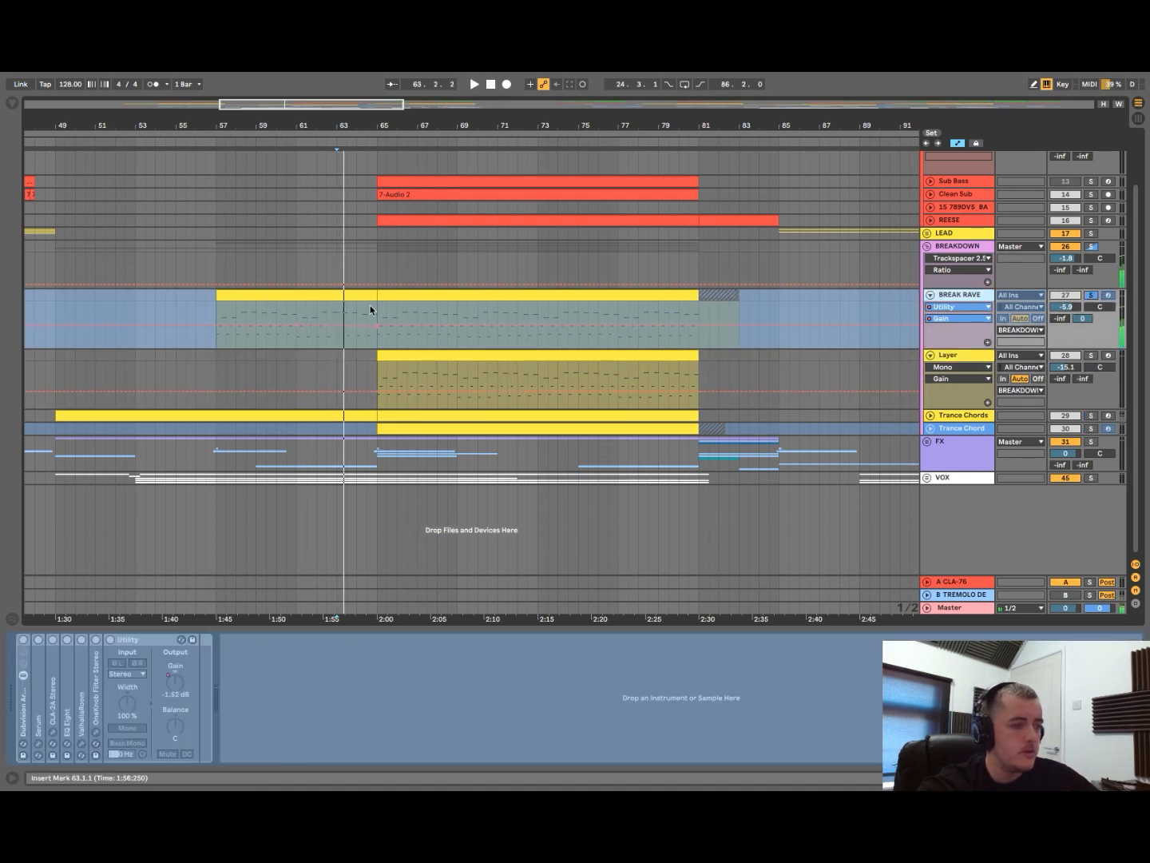
click(378, 311)
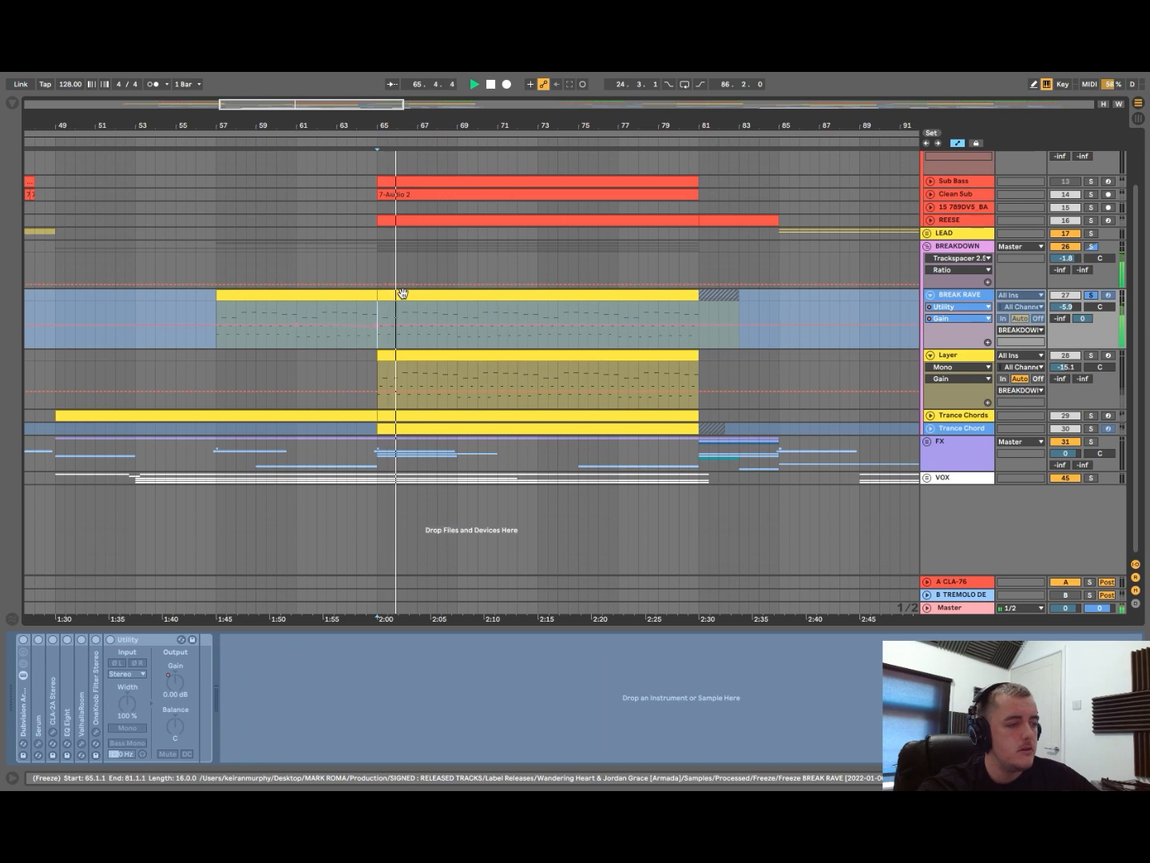
- Open the BREAK RAVE clip at bar 65 and examine its arpeggiated MIDI notes during playback
double_click(399, 294)
scroll(327, 630, up, 5)
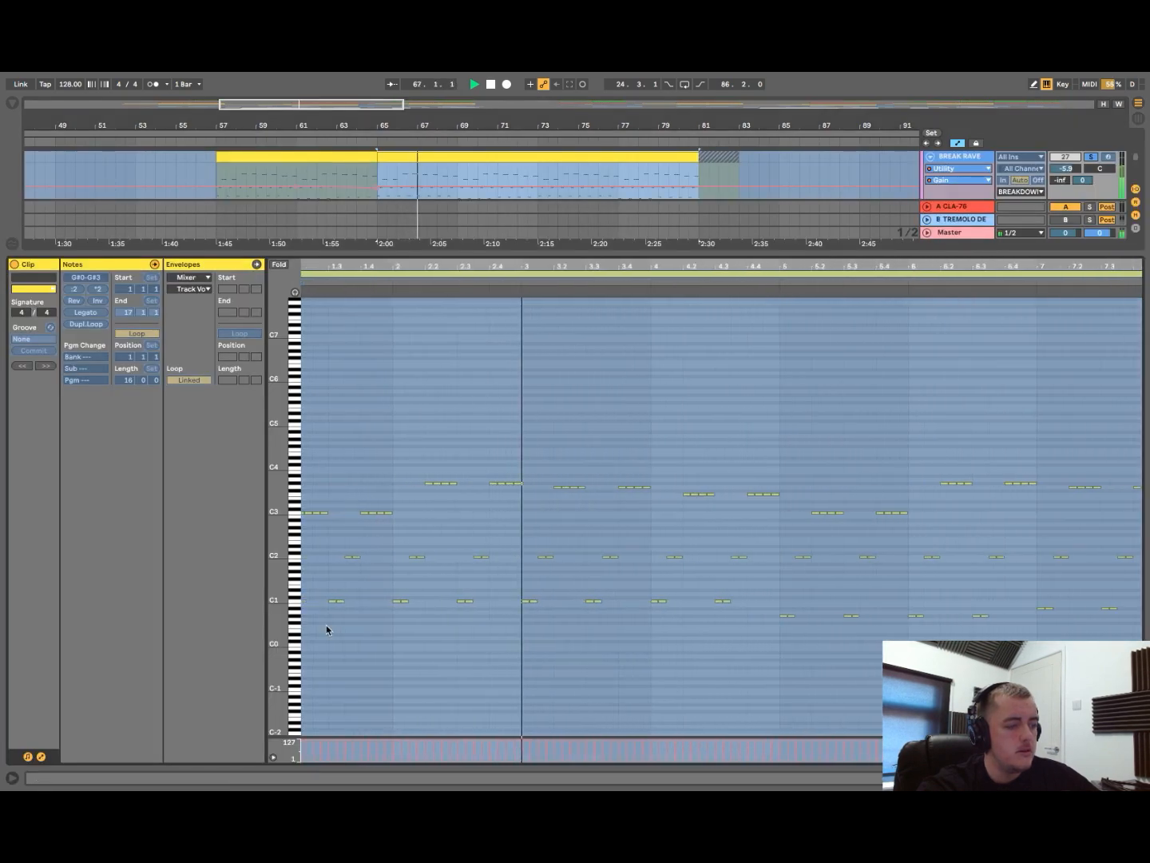
key(space)
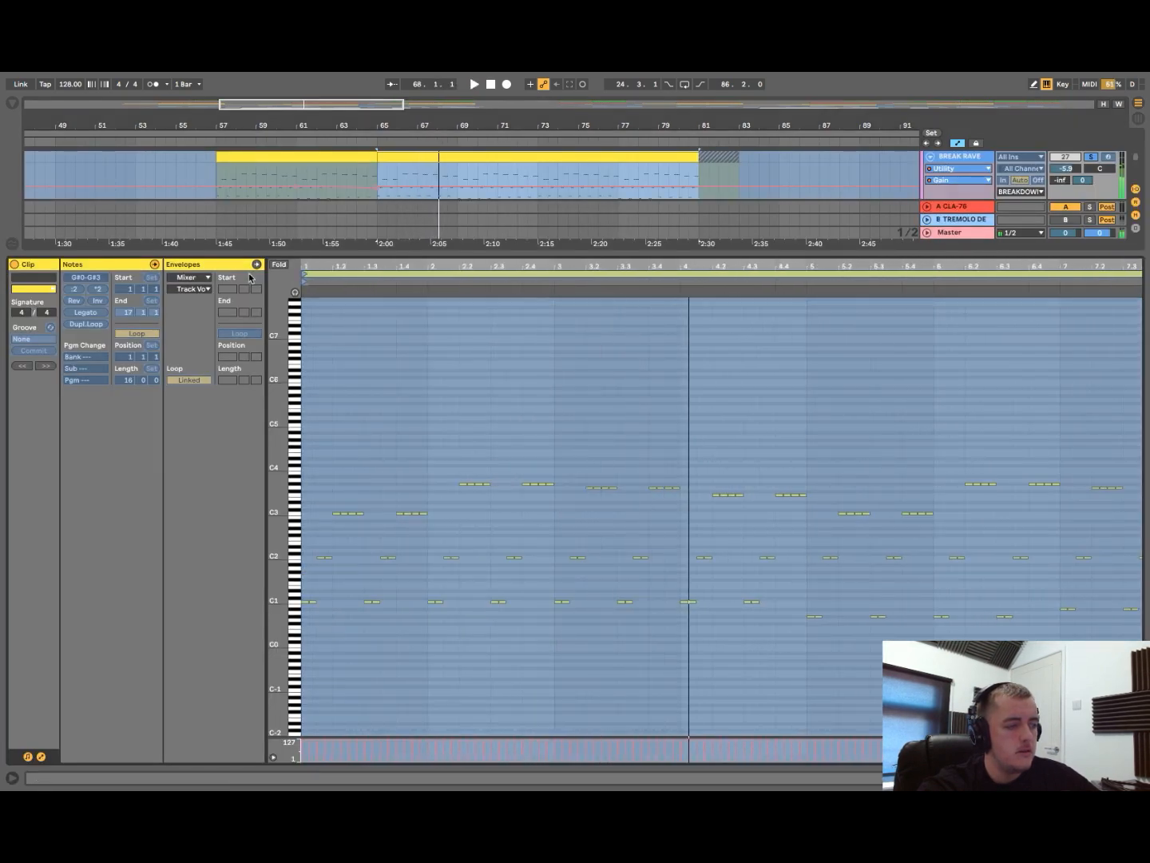
mouse_move(326, 790)
click(1139, 778)
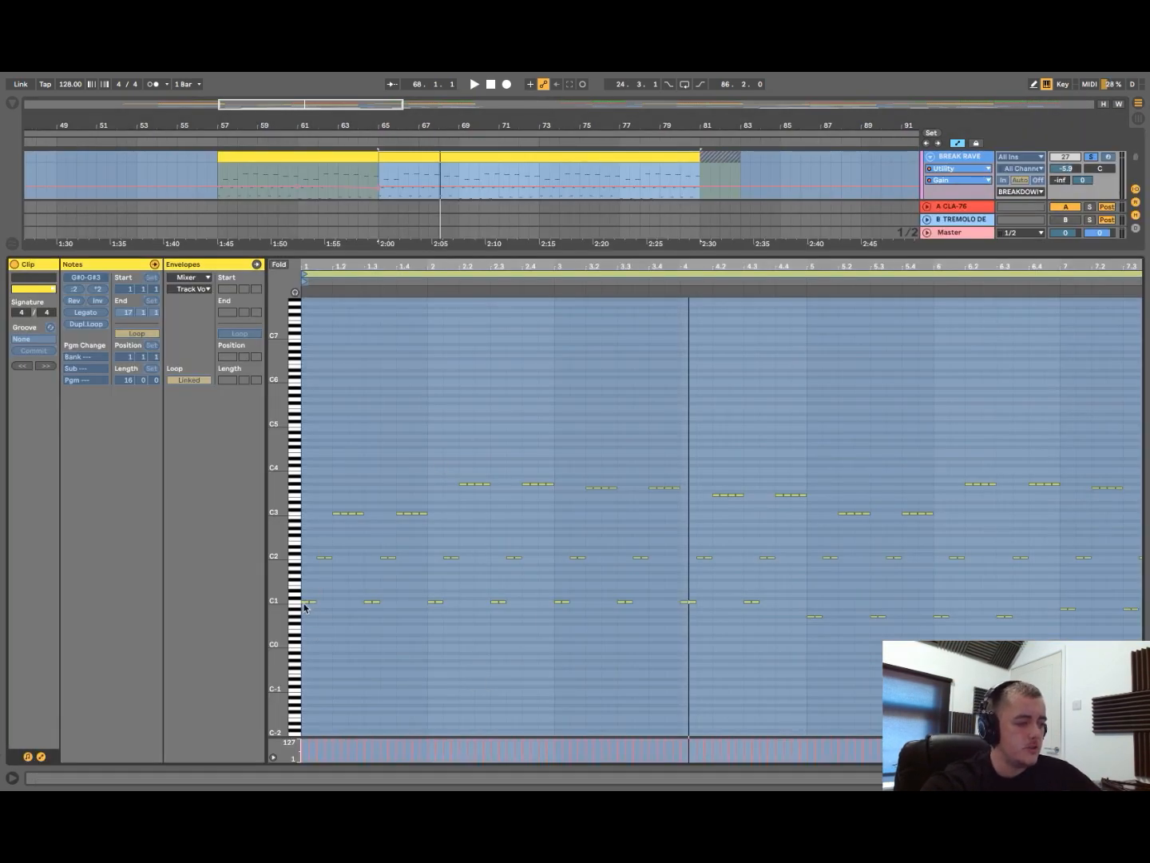
- Close the clip's notes, play the soloed Layer clip from bar 65 and raise the Layer track volume to -6.3 dB
key(ctrl+alt+l)
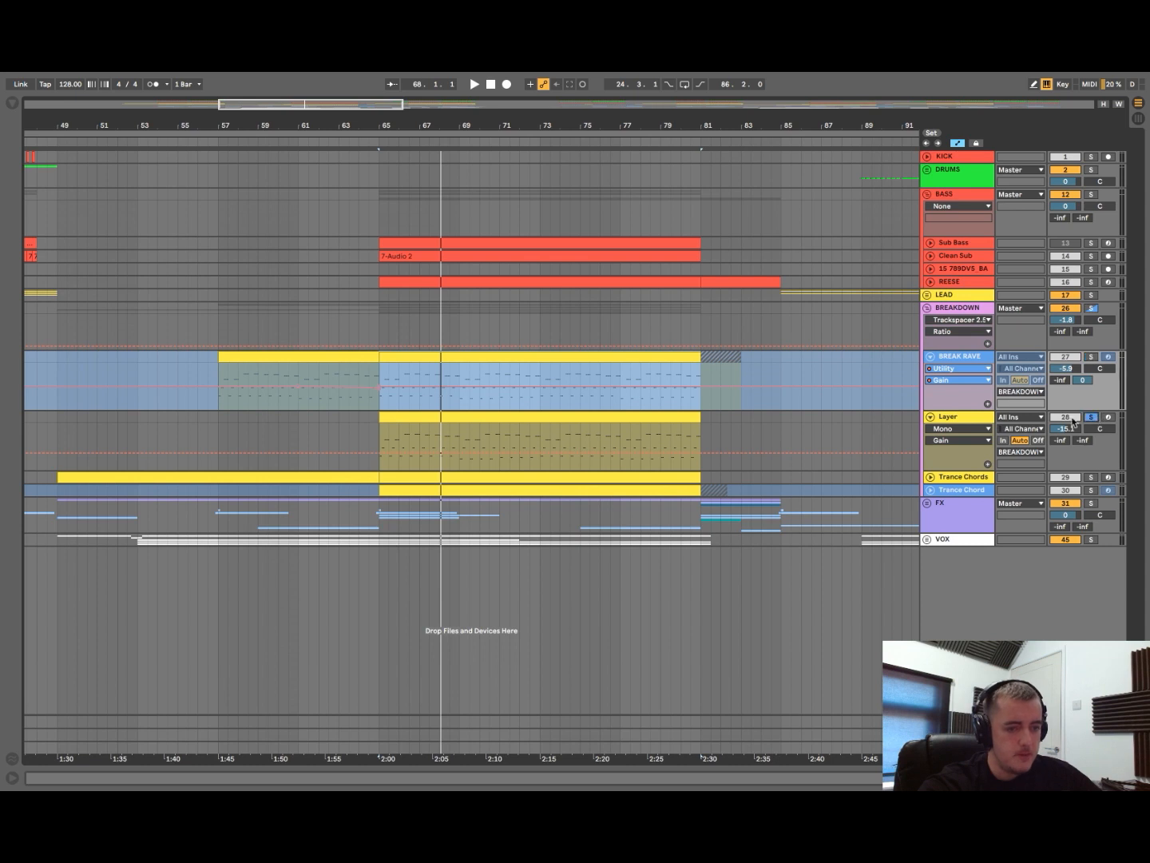
click(438, 417)
key(space)
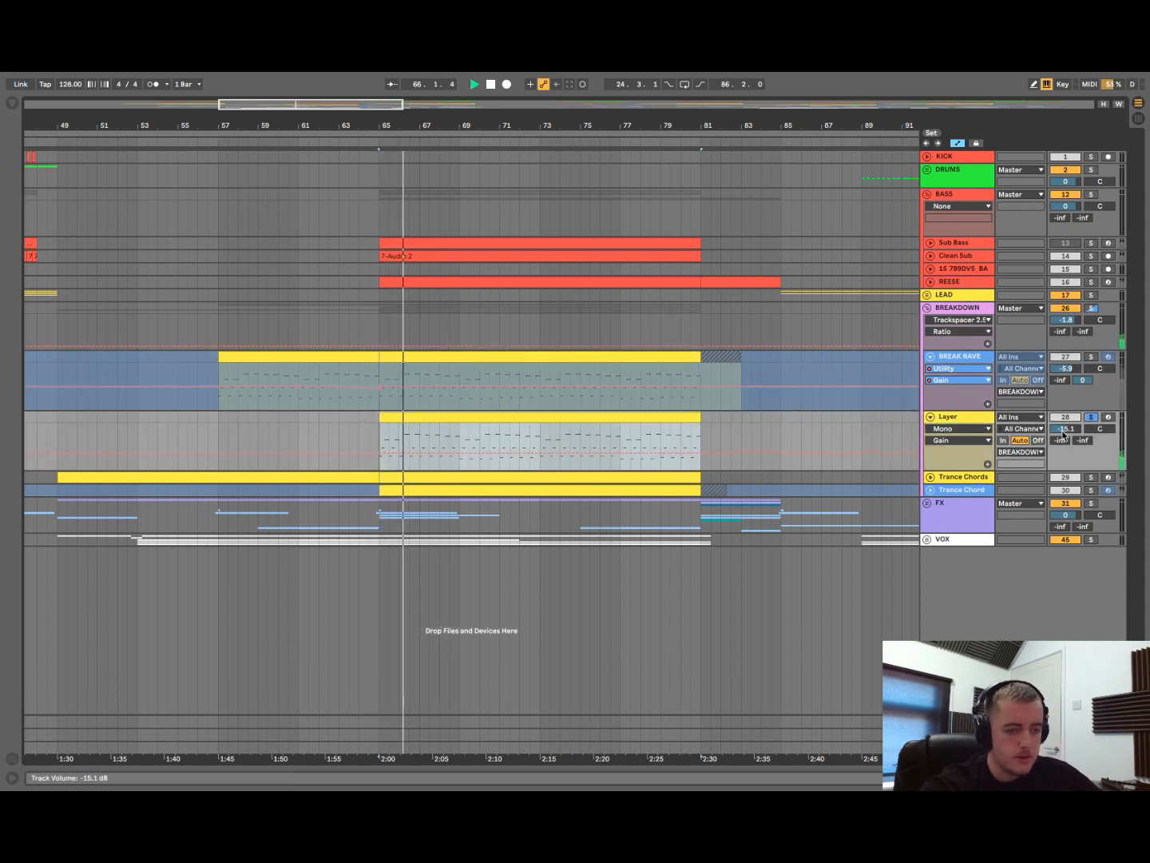
drag(1063, 434, 1065, 433)
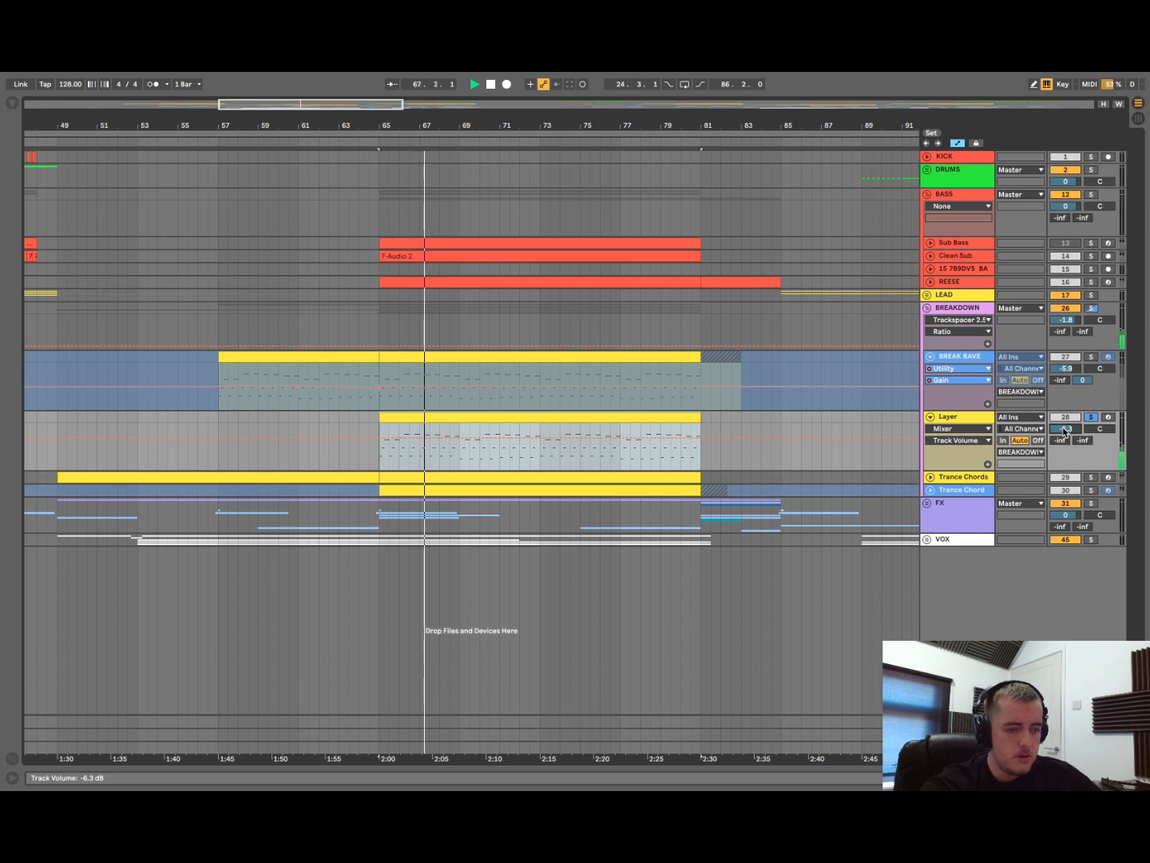
- Undo the last Layer track volume change and play BREAK RAVE and Layer soloed together from bar 65
key(space)
key(ctrl+z)
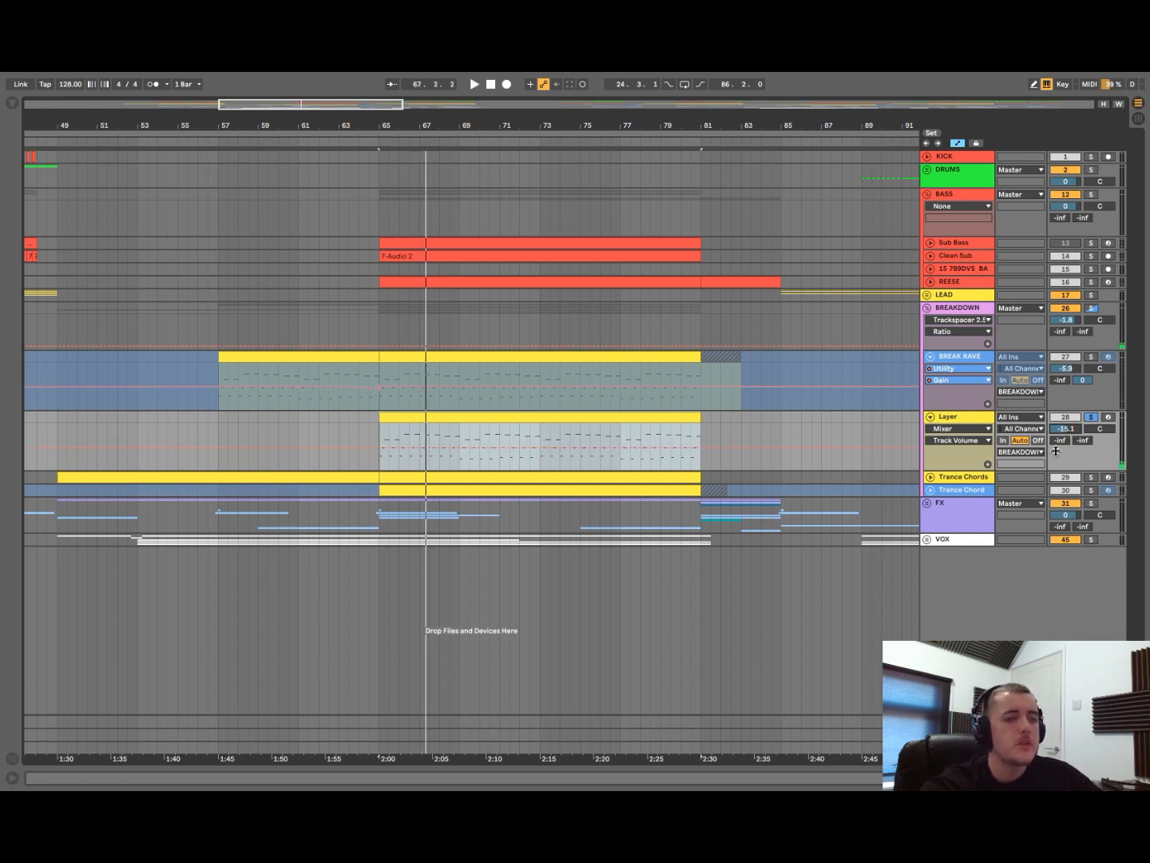
key(space)
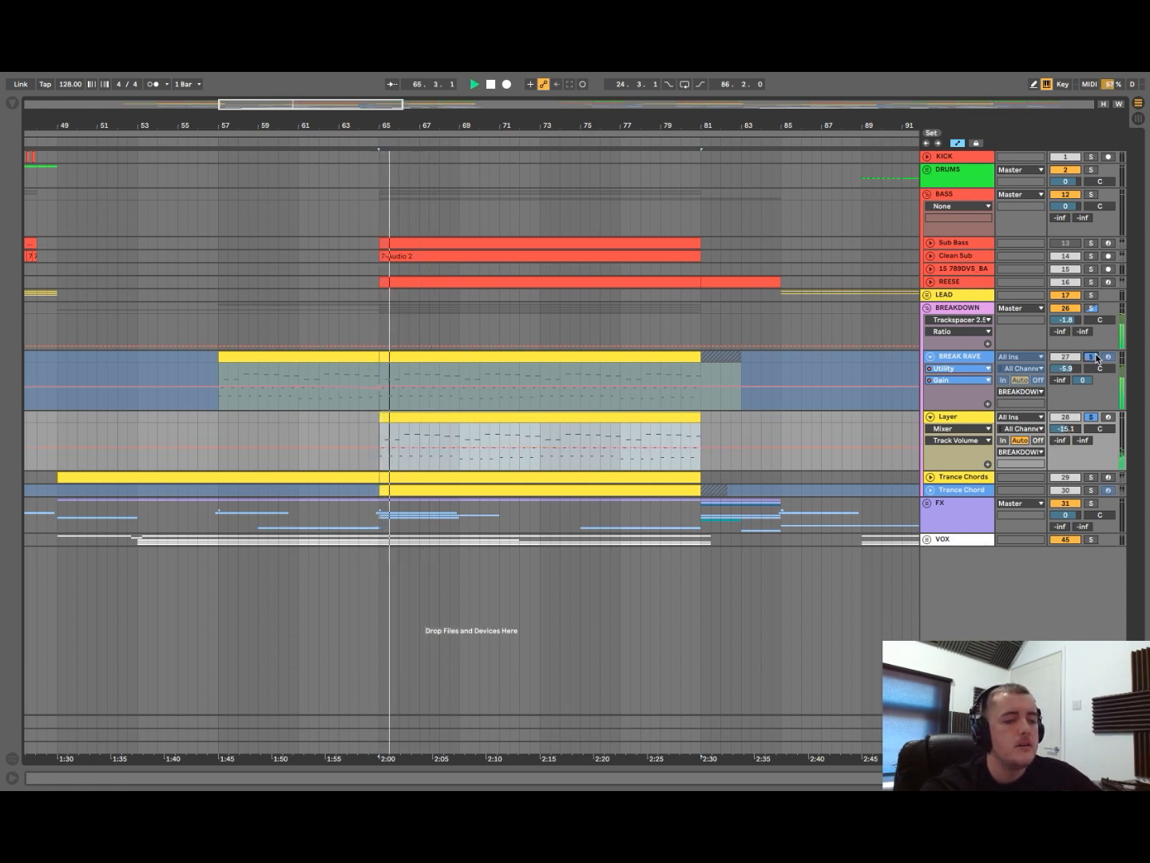
- Listen to the BREAKDOWN group soloed, add the VOX and BASS groups to the solo, and stop playback with all solos cleared
click(1089, 310)
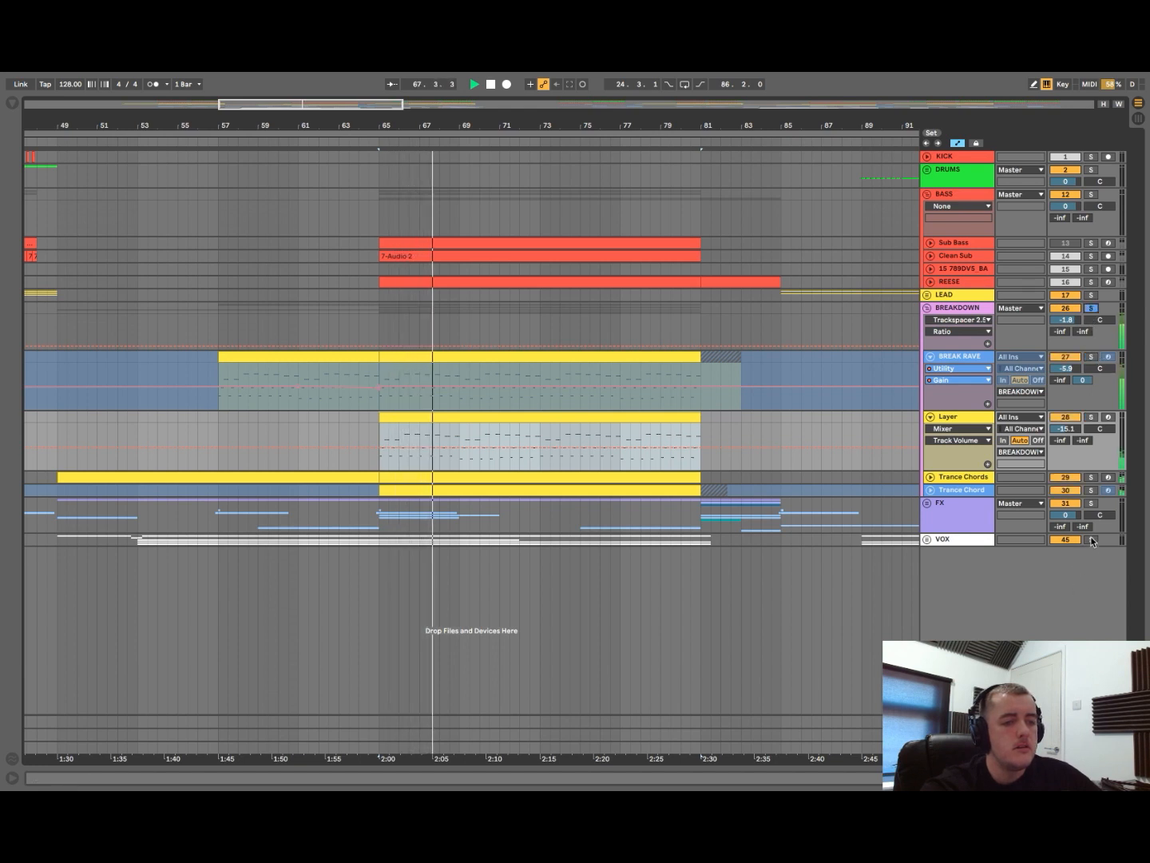
ctrl+click(1091, 541)
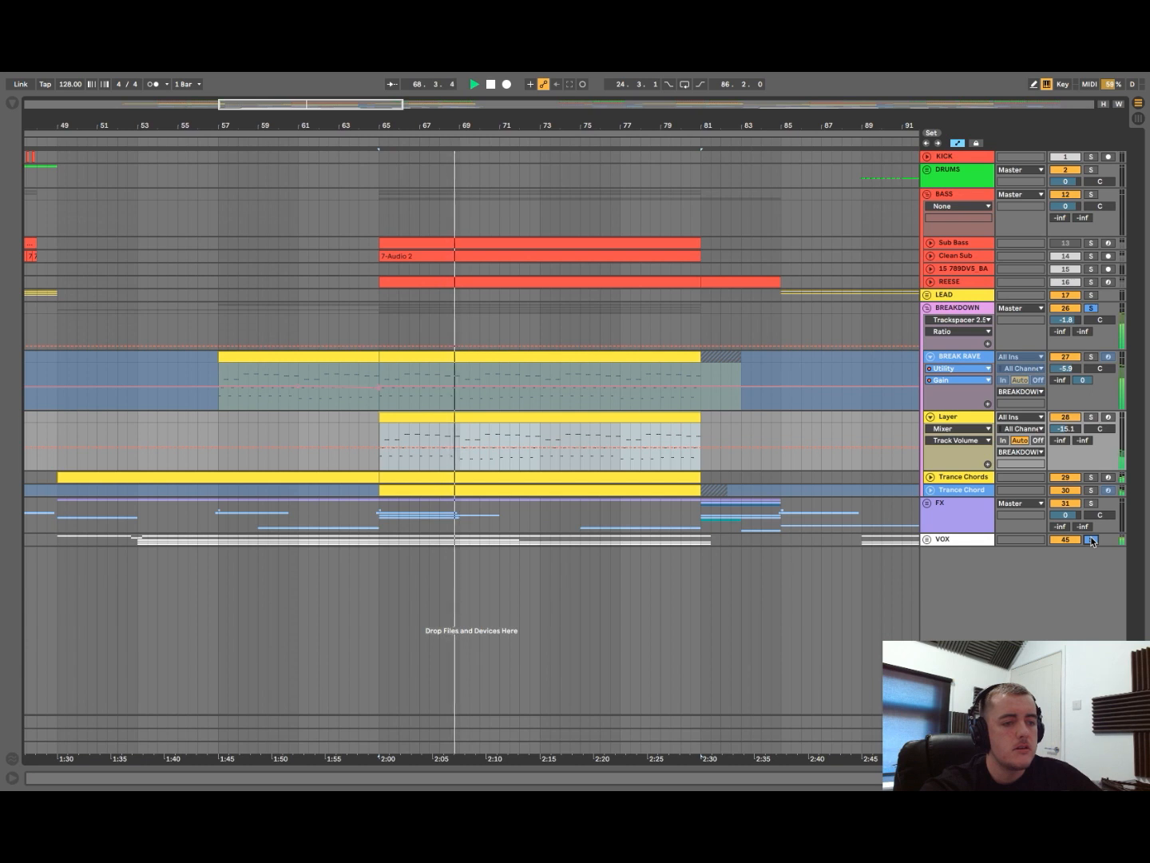
ctrl+click(1091, 196)
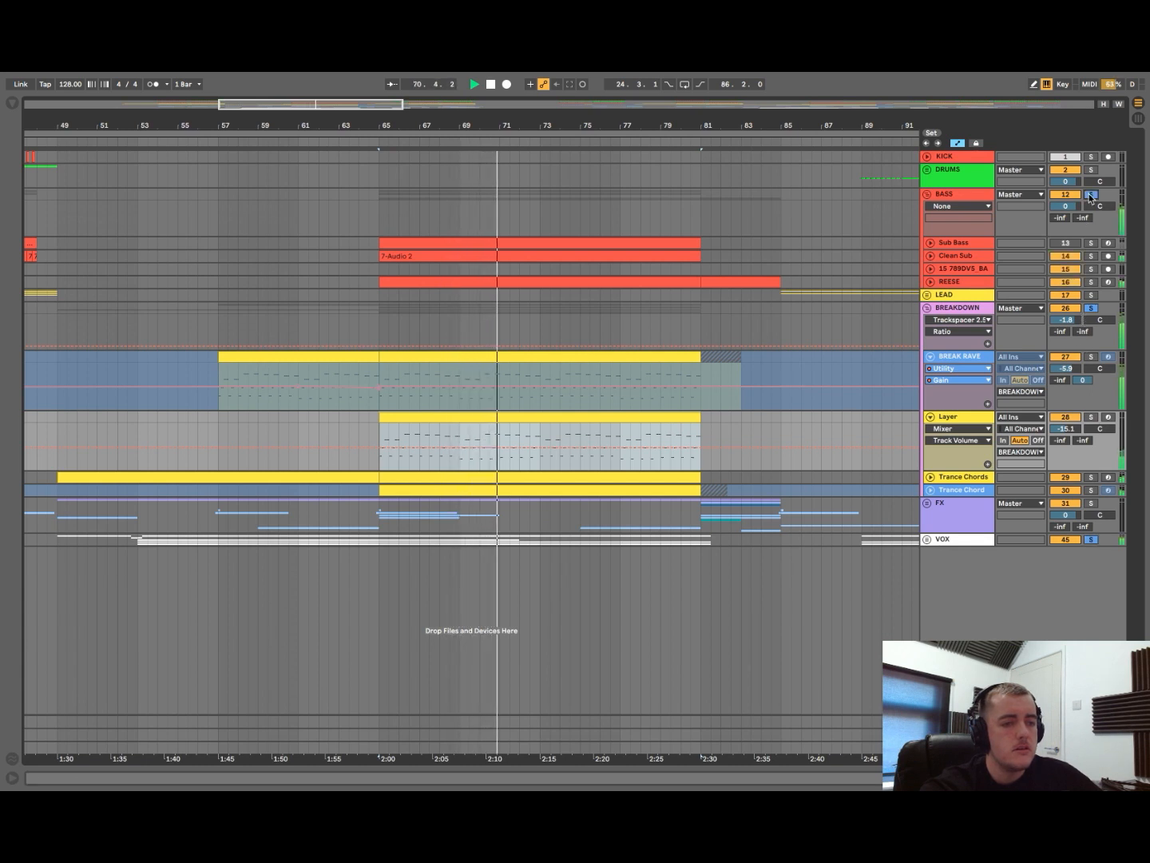
key(space)
click(1089, 196)
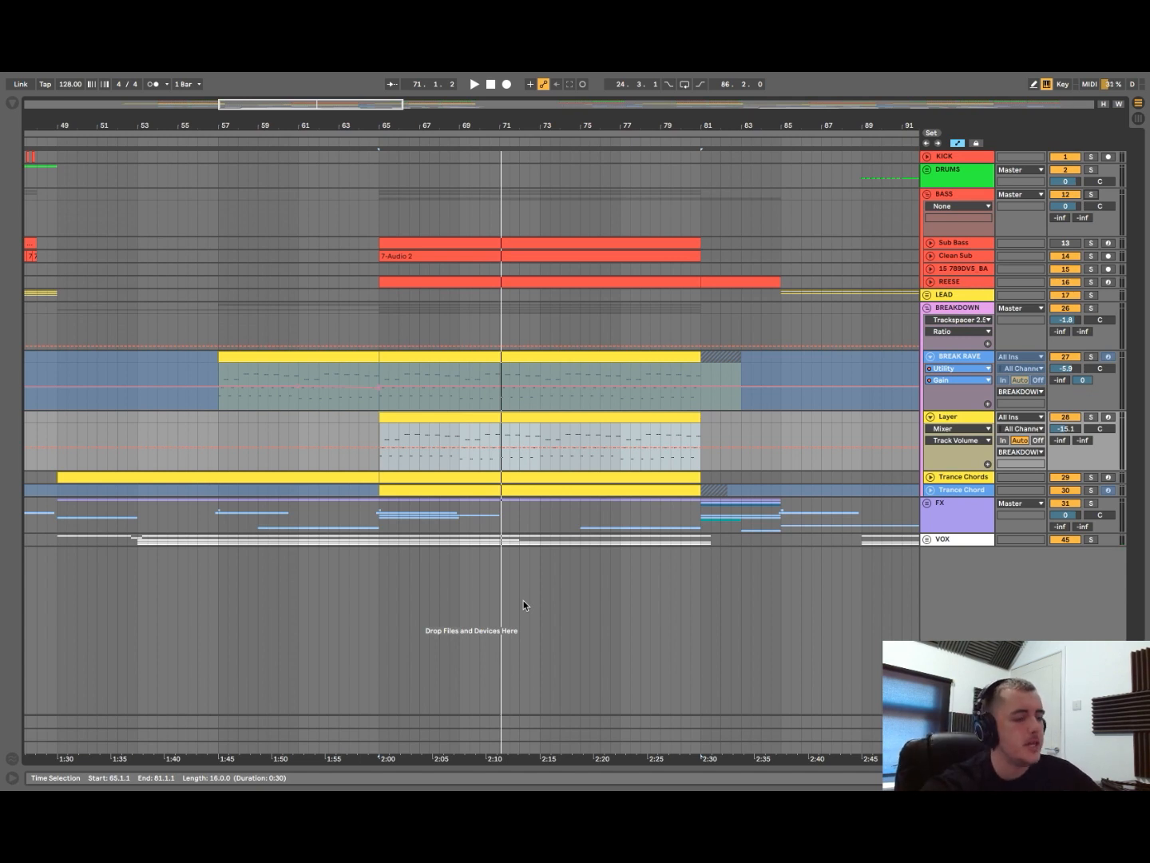
- Solo the BREAKDOWN group again and play a short passage from bar 65
scroll(523, 600, down, 5)
scroll(523, 600, right, 3)
scroll(572, 606, left, 1)
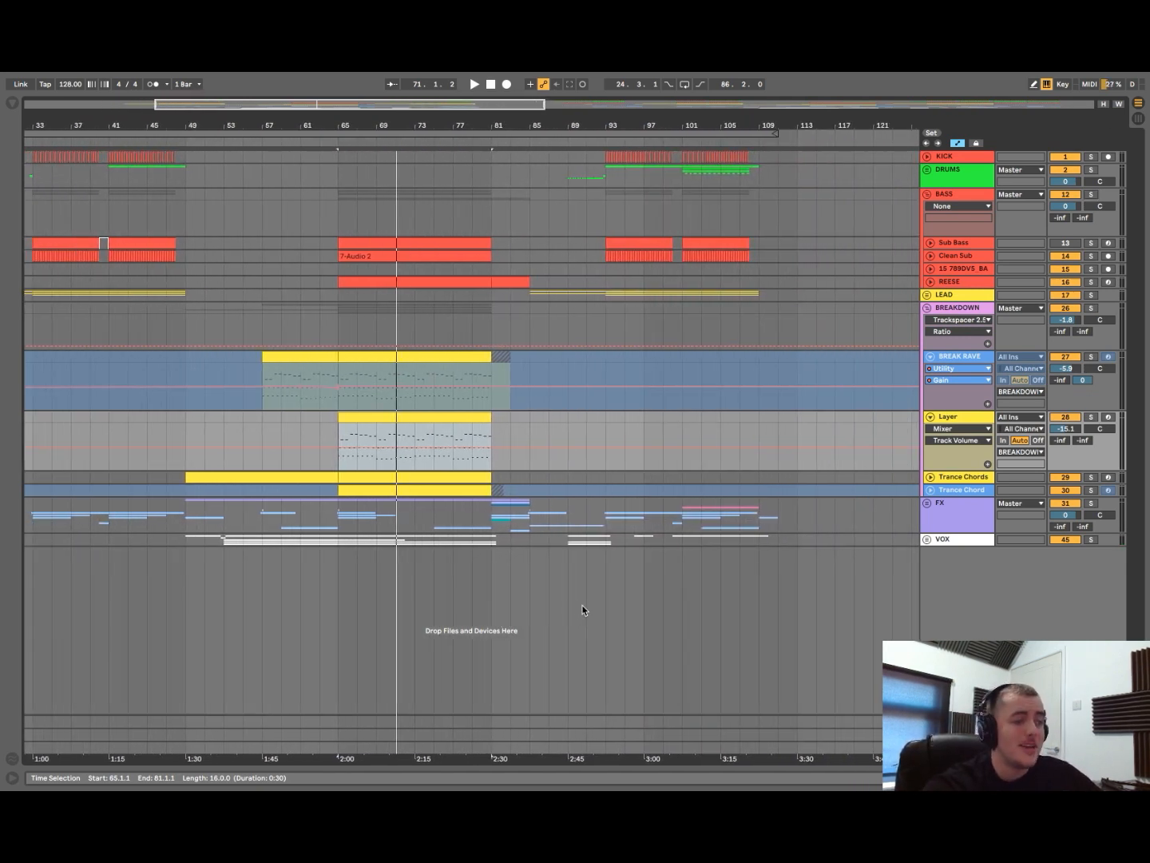
scroll(582, 610, left, 1)
click(1089, 311)
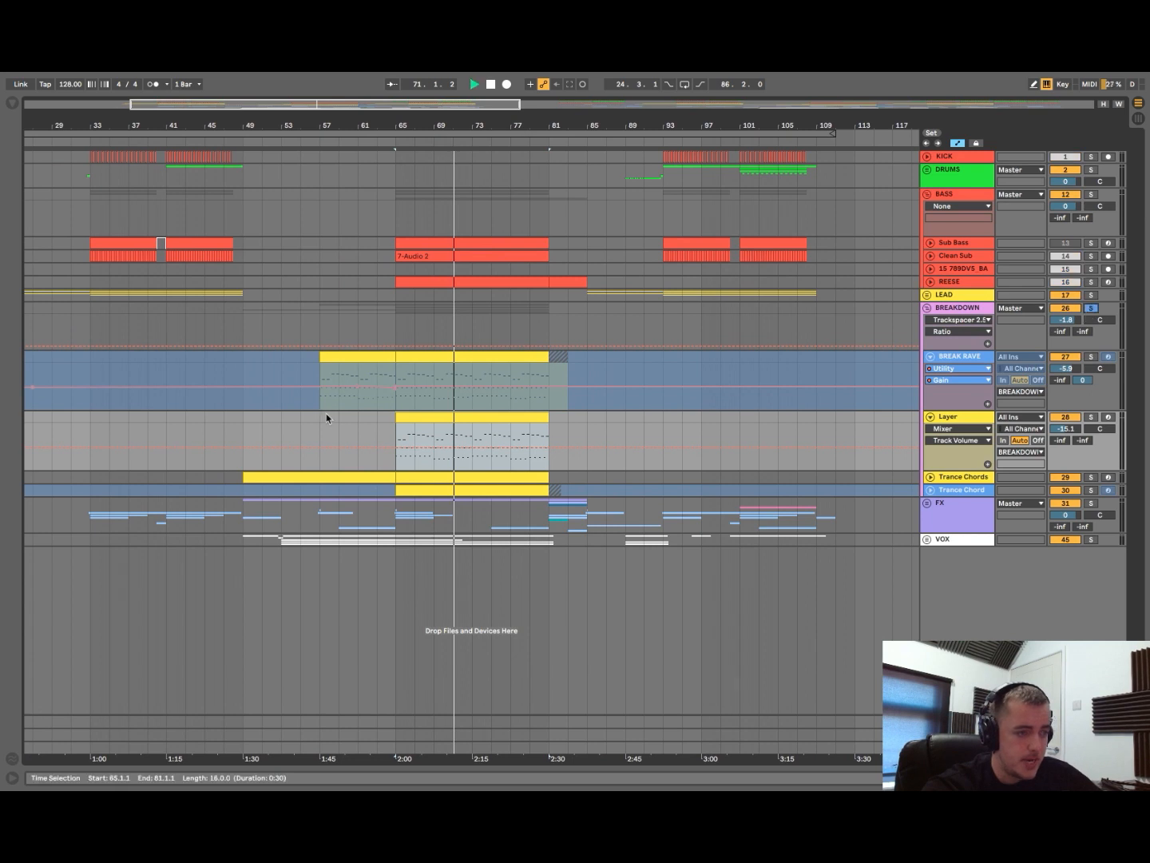
key(space)
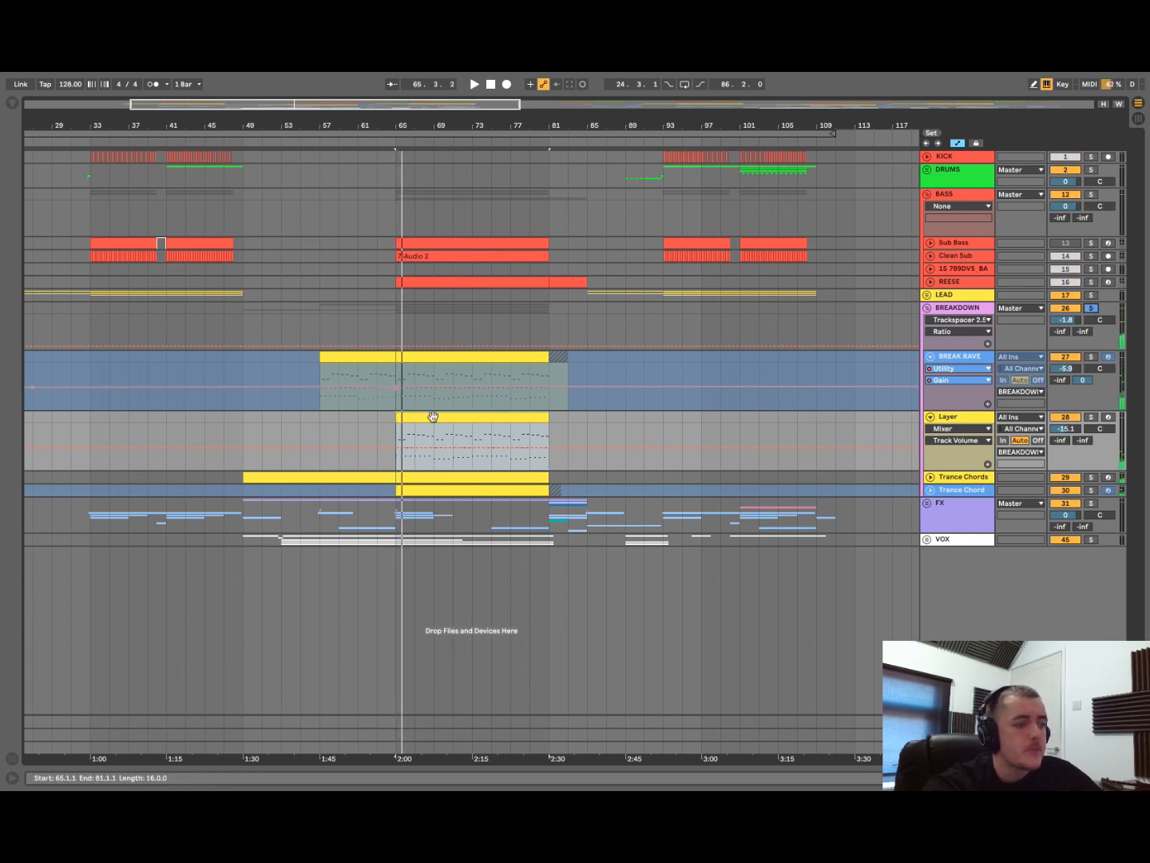
scroll(491, 418, left, 1)
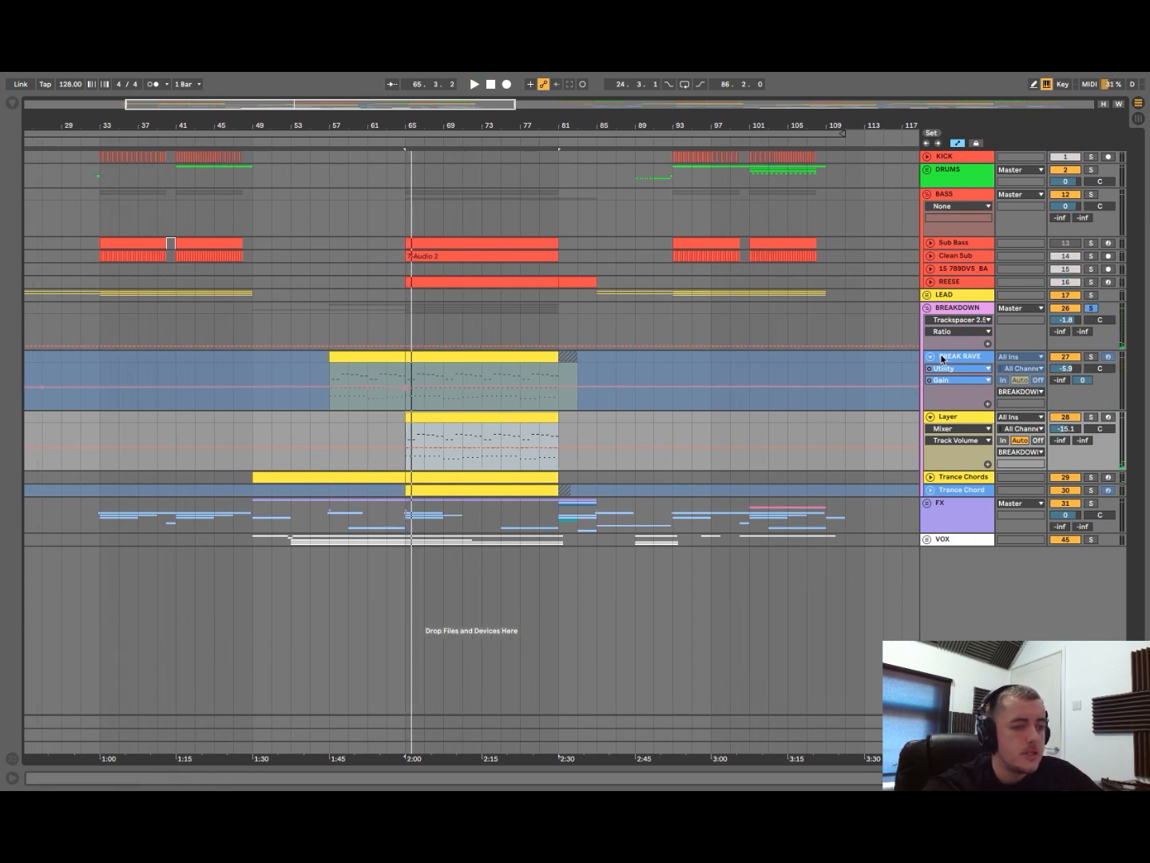
- Unfold the Trance Chords and Trance Chord tracks to show their notes beneath BREAK RAVE and Layer
click(941, 357)
click(951, 421)
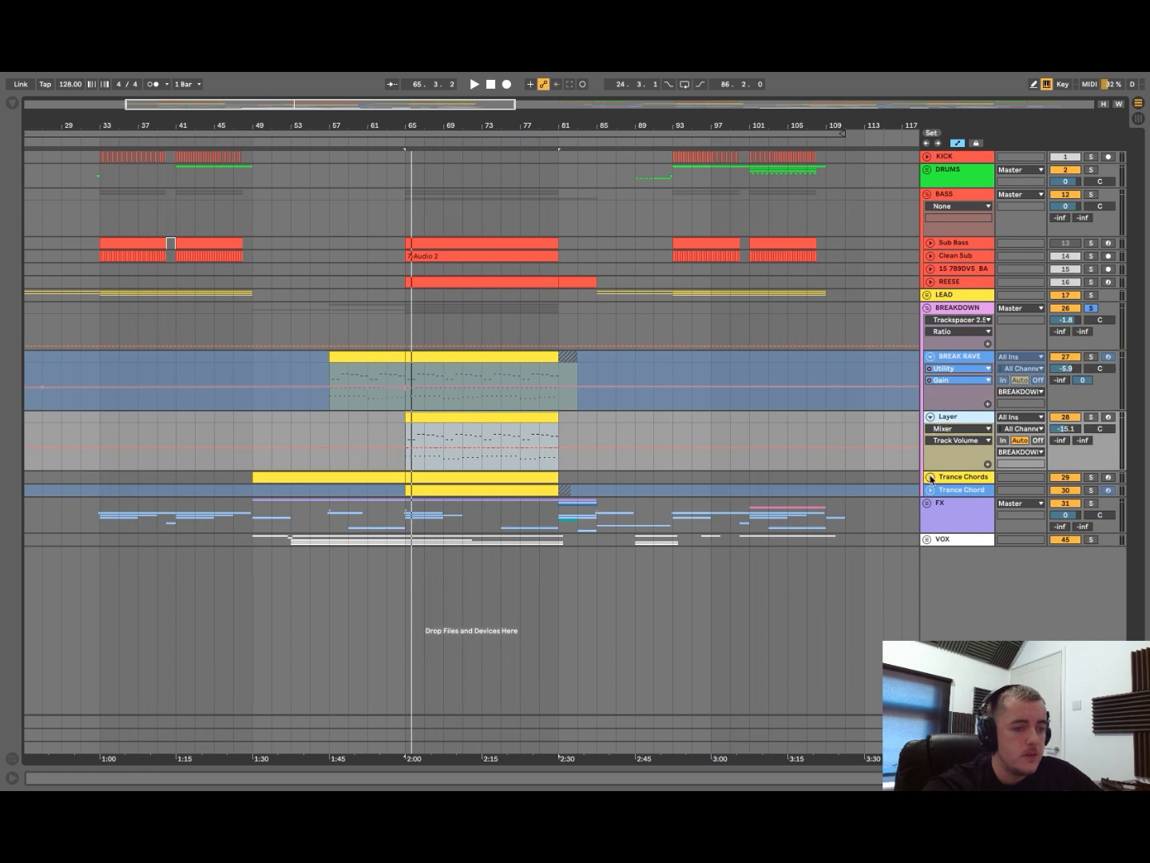
click(931, 477)
click(931, 536)
click(528, 572)
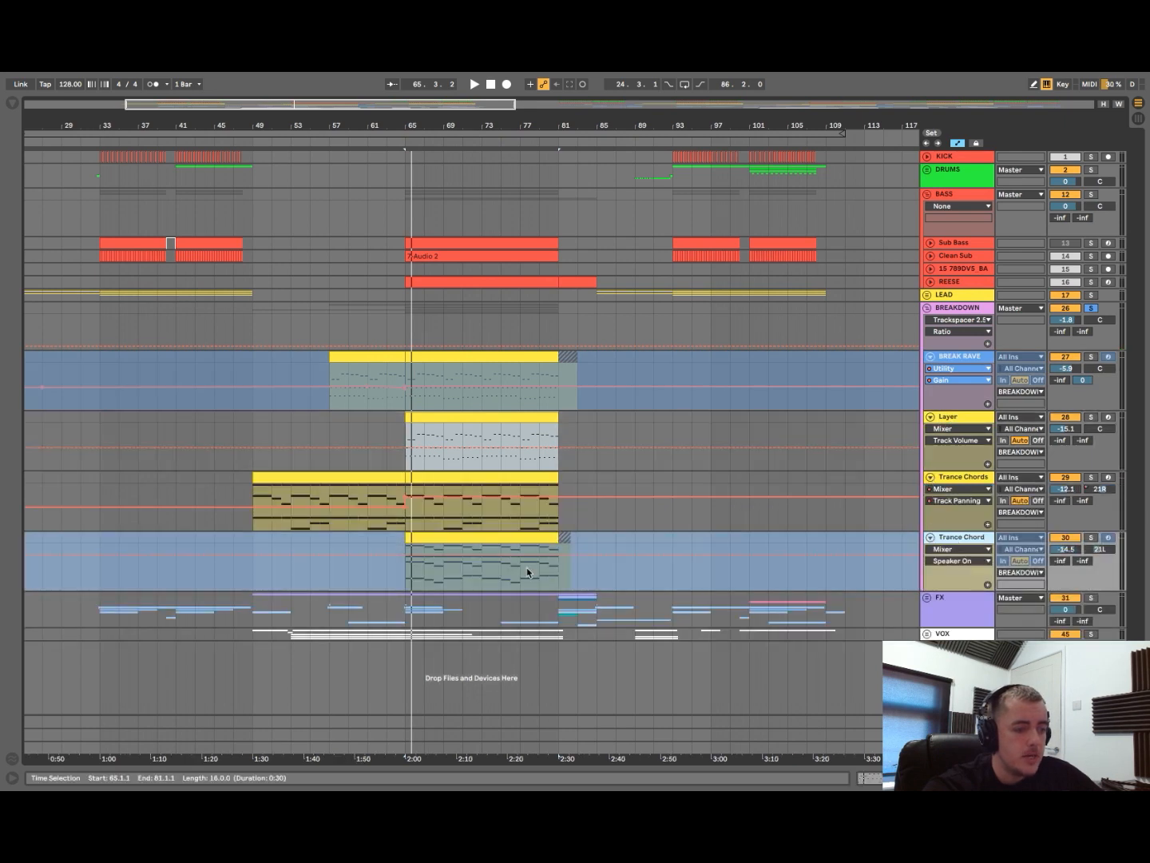
- Fold the BREAKDOWN group, unfold the VOX group with its VOX track, and show that track's device chain
click(927, 309)
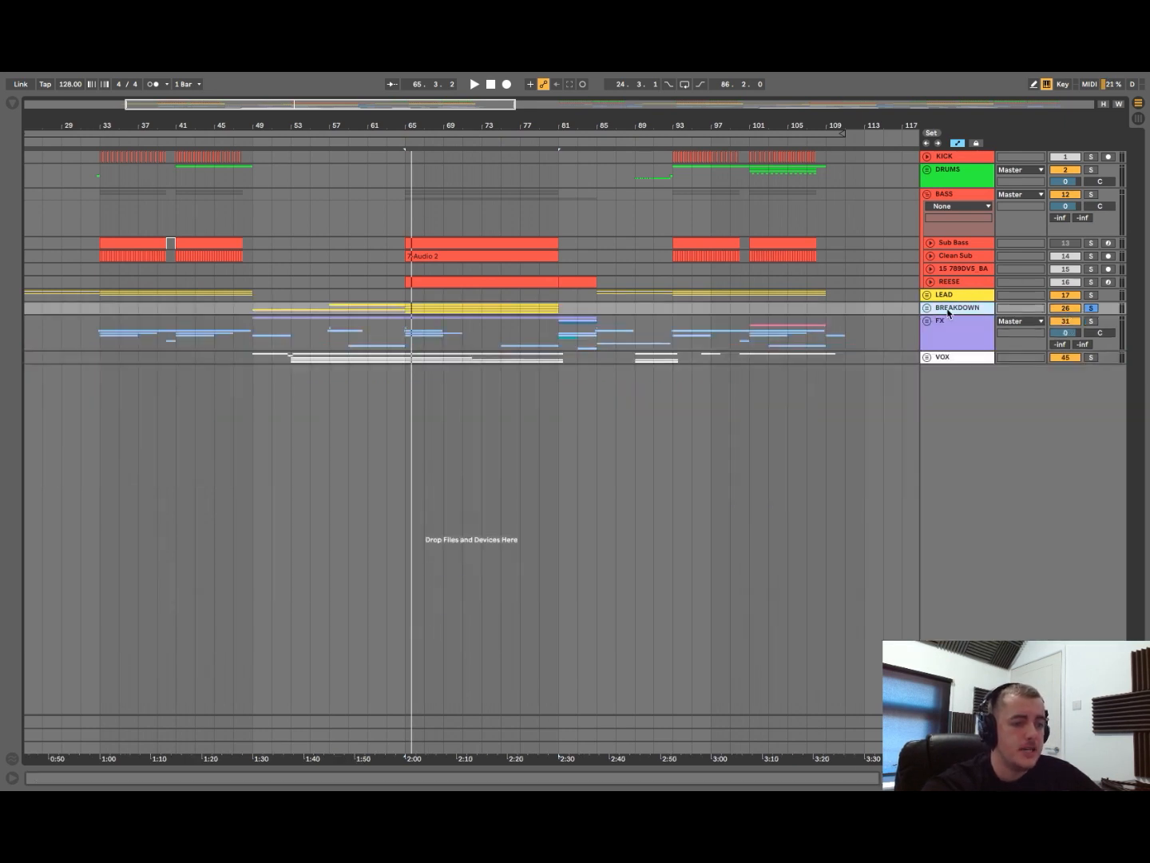
click(927, 358)
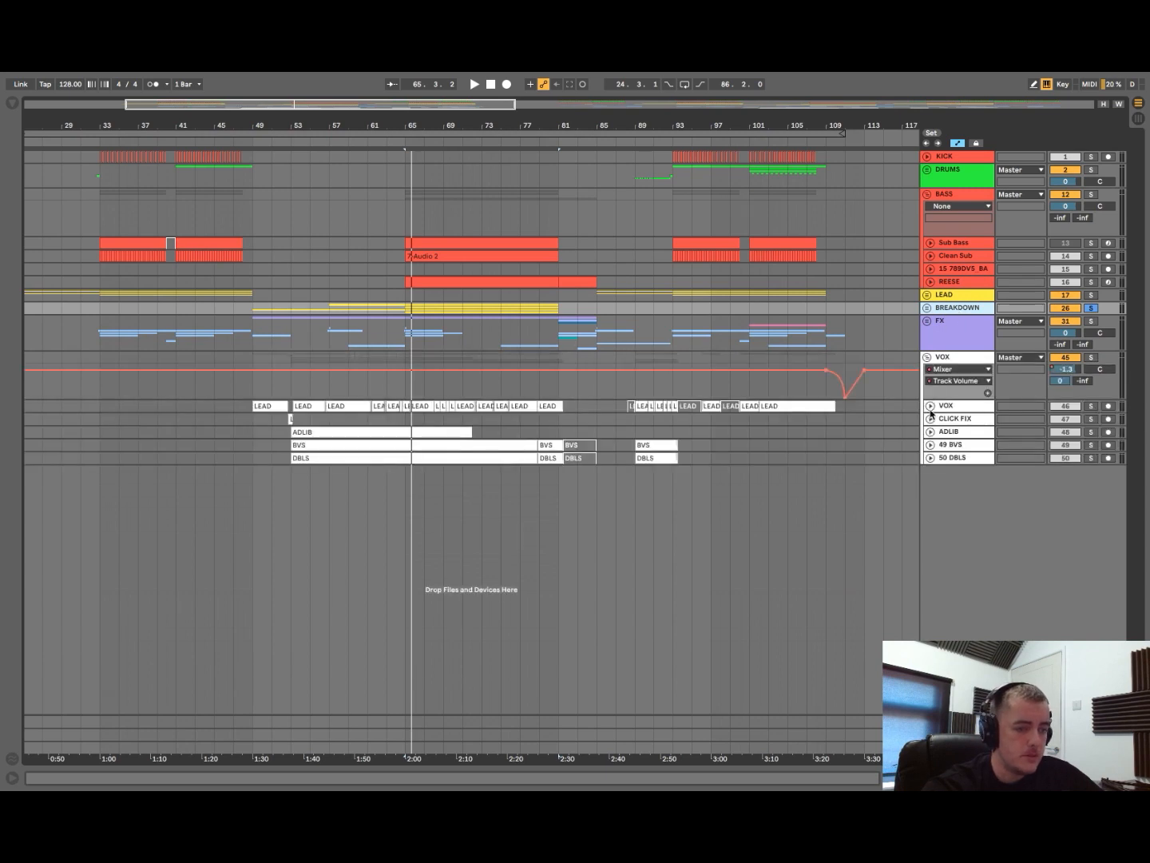
click(950, 361)
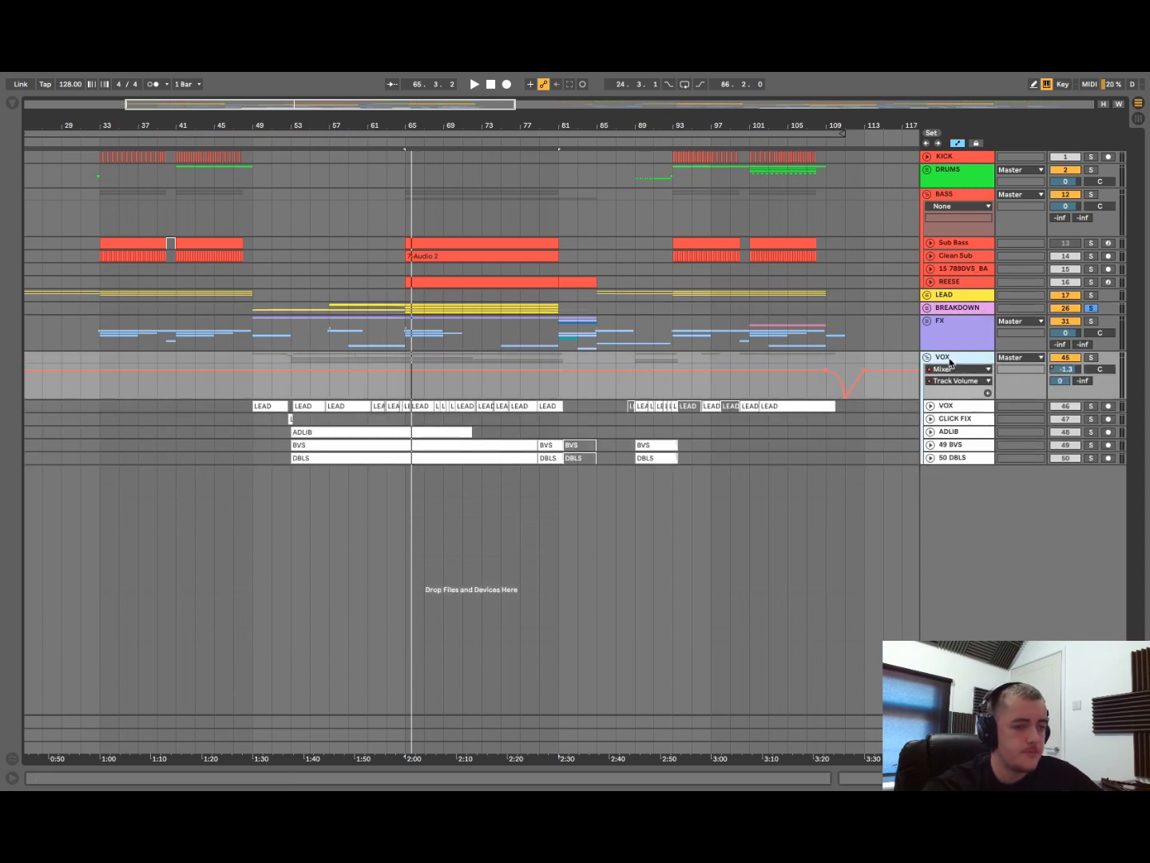
click(930, 406)
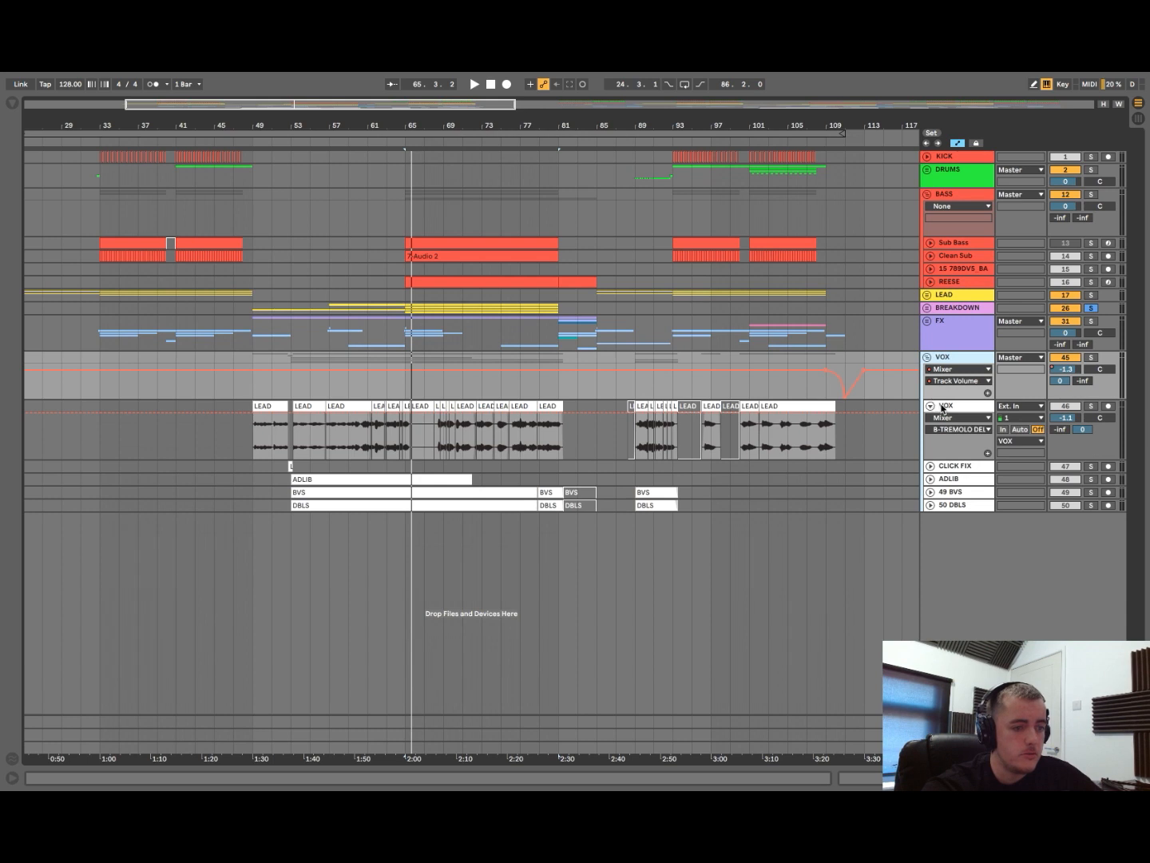
double_click(946, 406)
scroll(595, 446, left, 1)
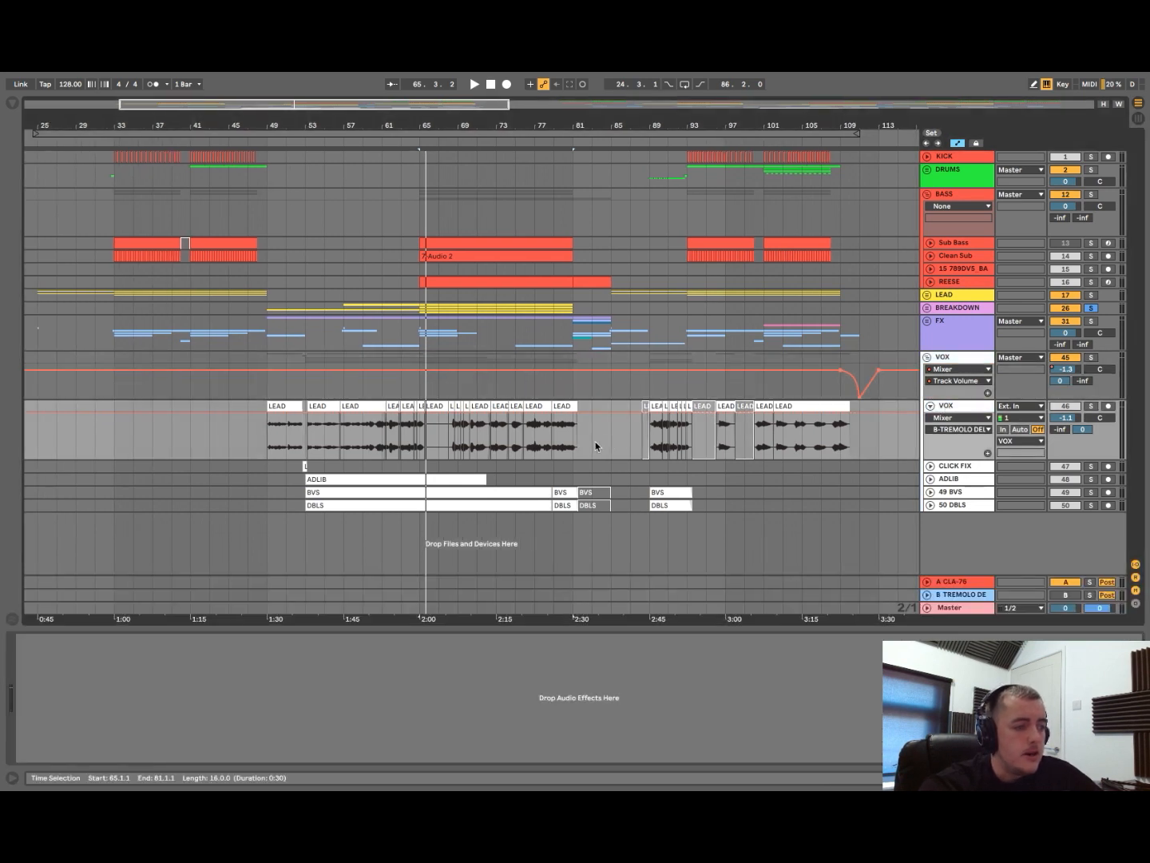
- Open the LEAD vocal clip near bar 57 and resize the clip view so the arrangement tracks stay visible
scroll(430, 446, up, 3)
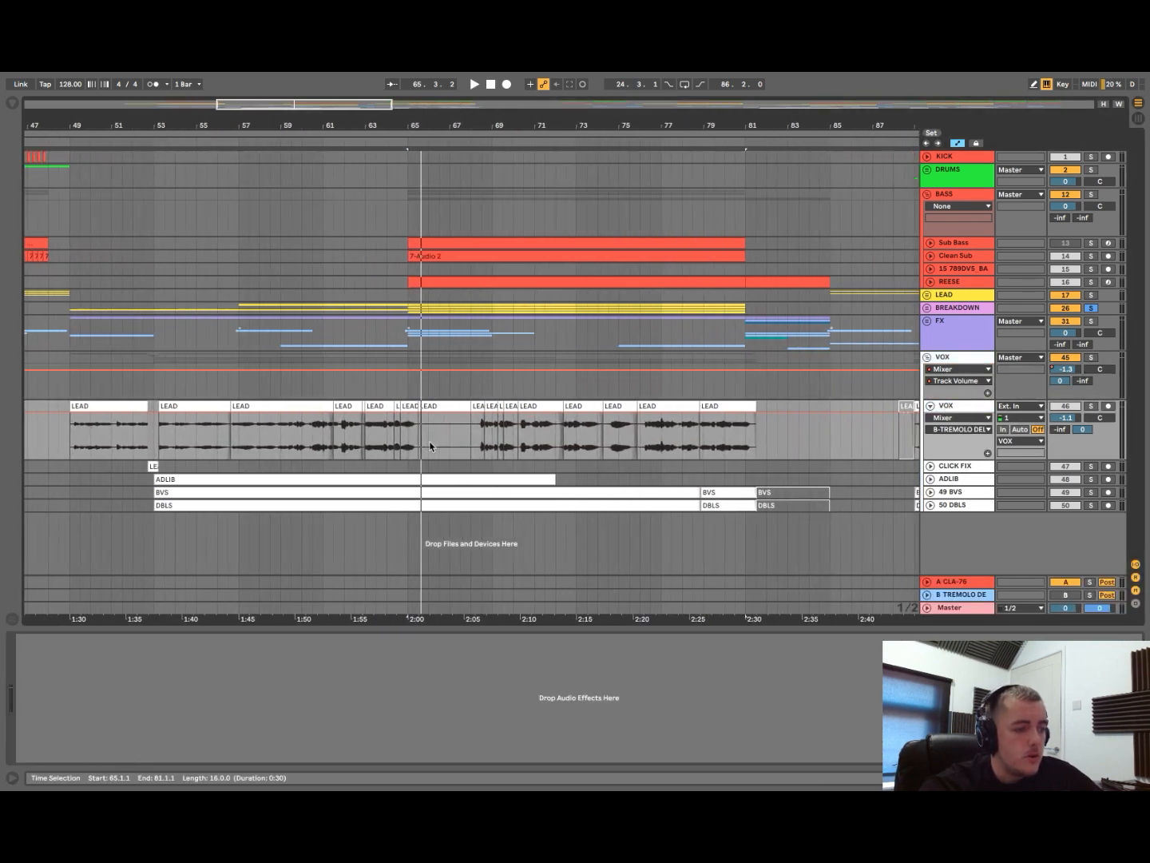
click(276, 408)
double_click(275, 408)
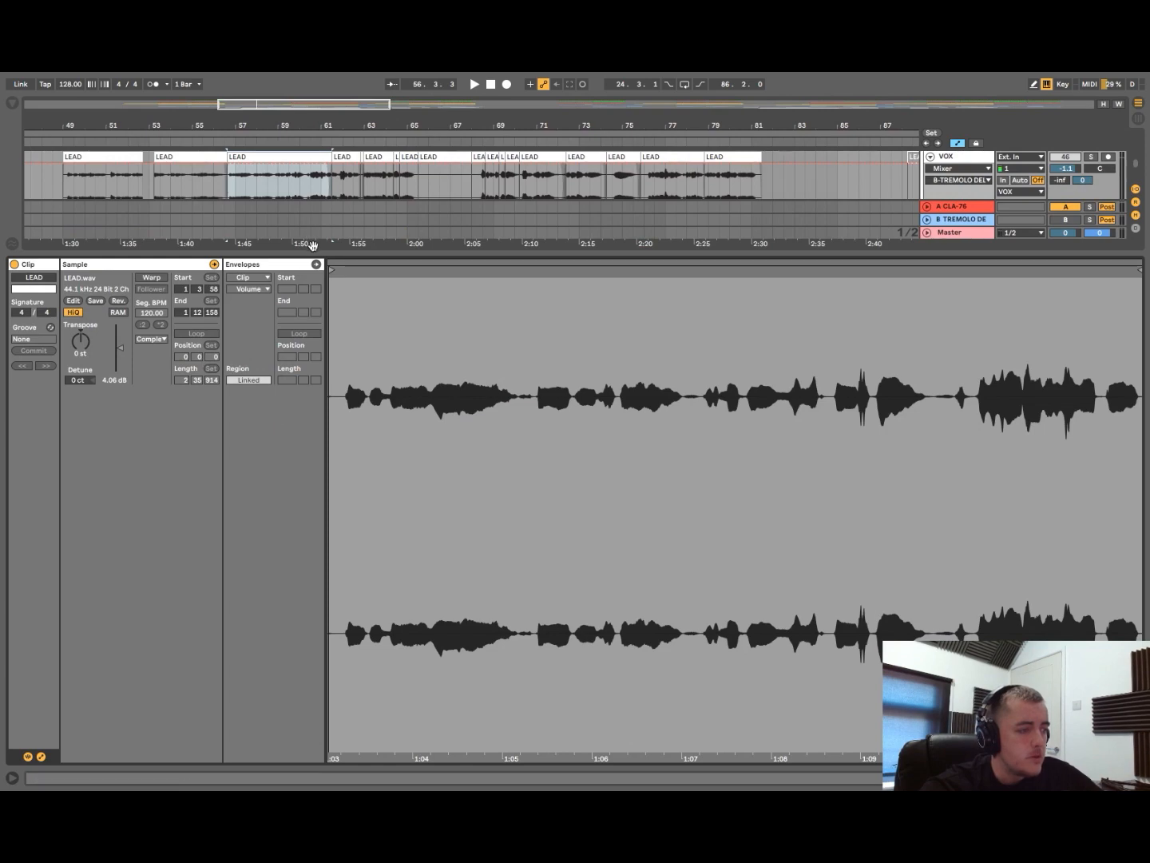
drag(313, 252, 313, 487)
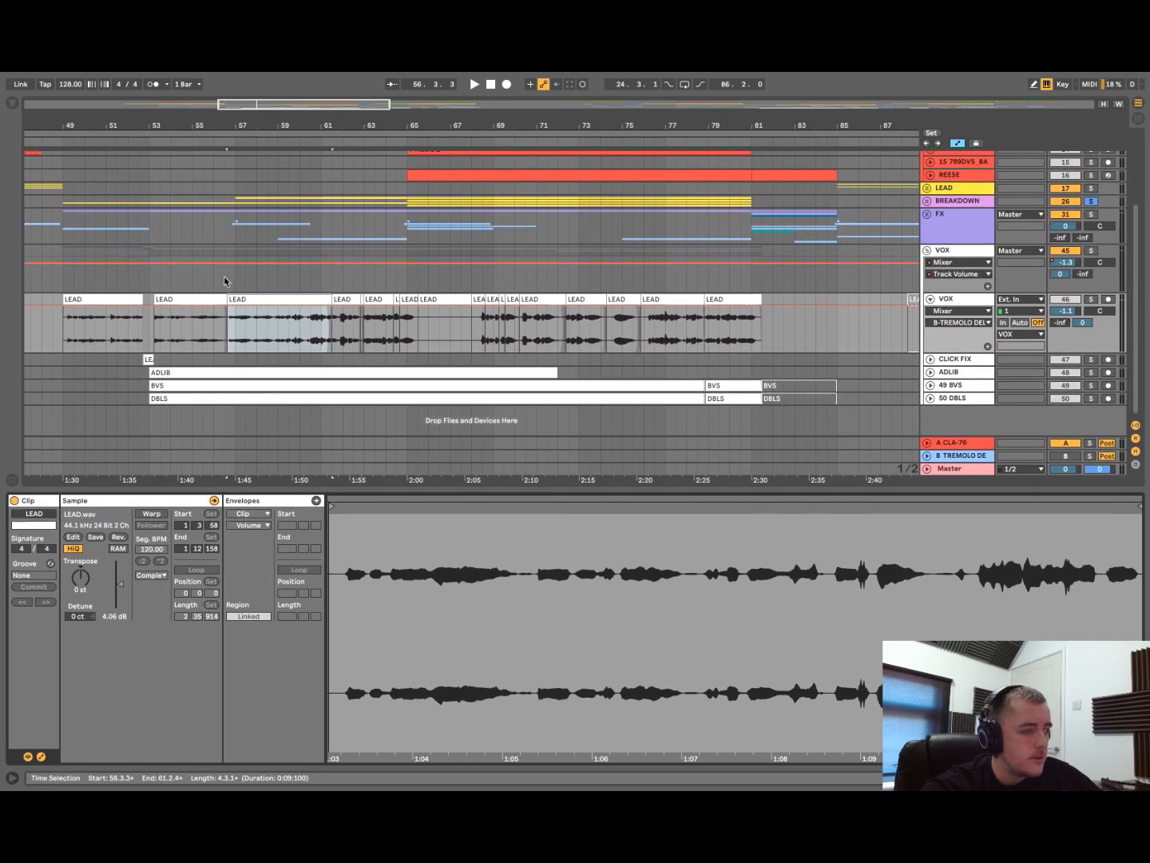
- Examine the sample gain of the successive LEAD vocal clips between bars 49 and 65
click(209, 300)
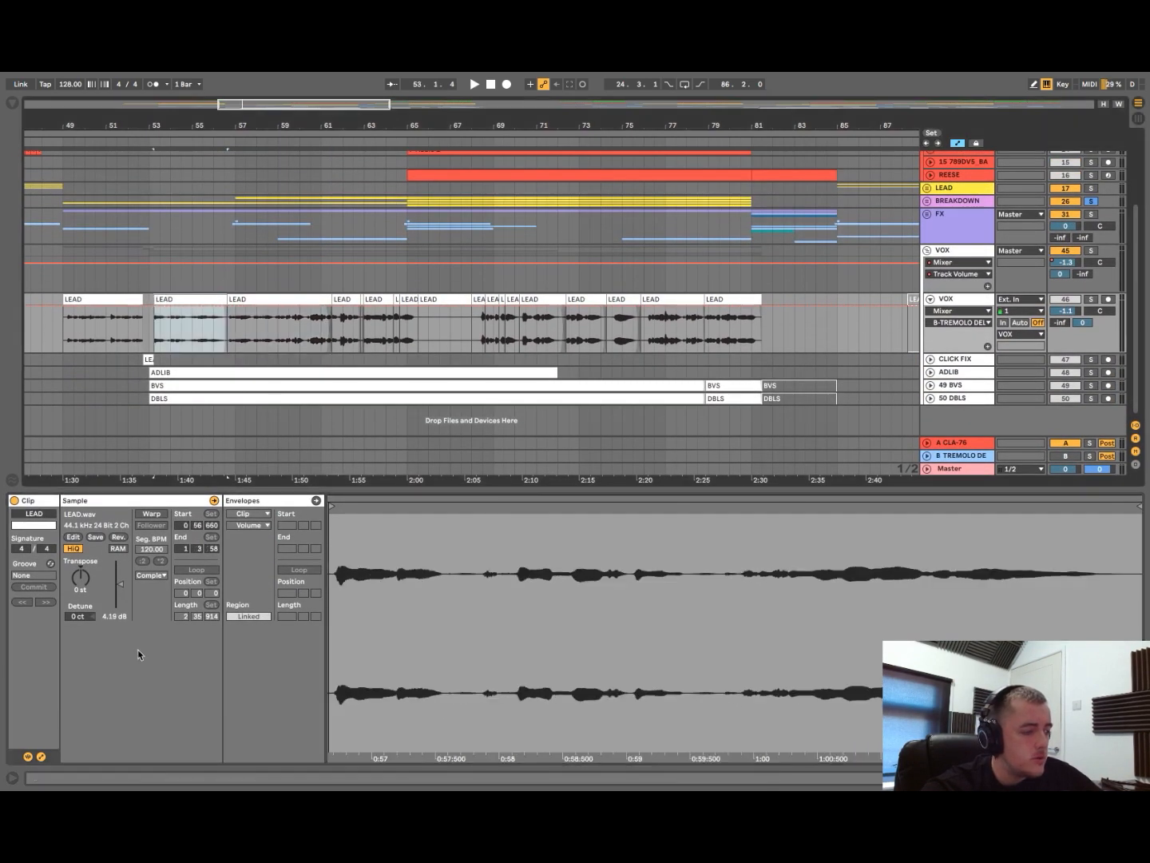
click(119, 294)
click(169, 298)
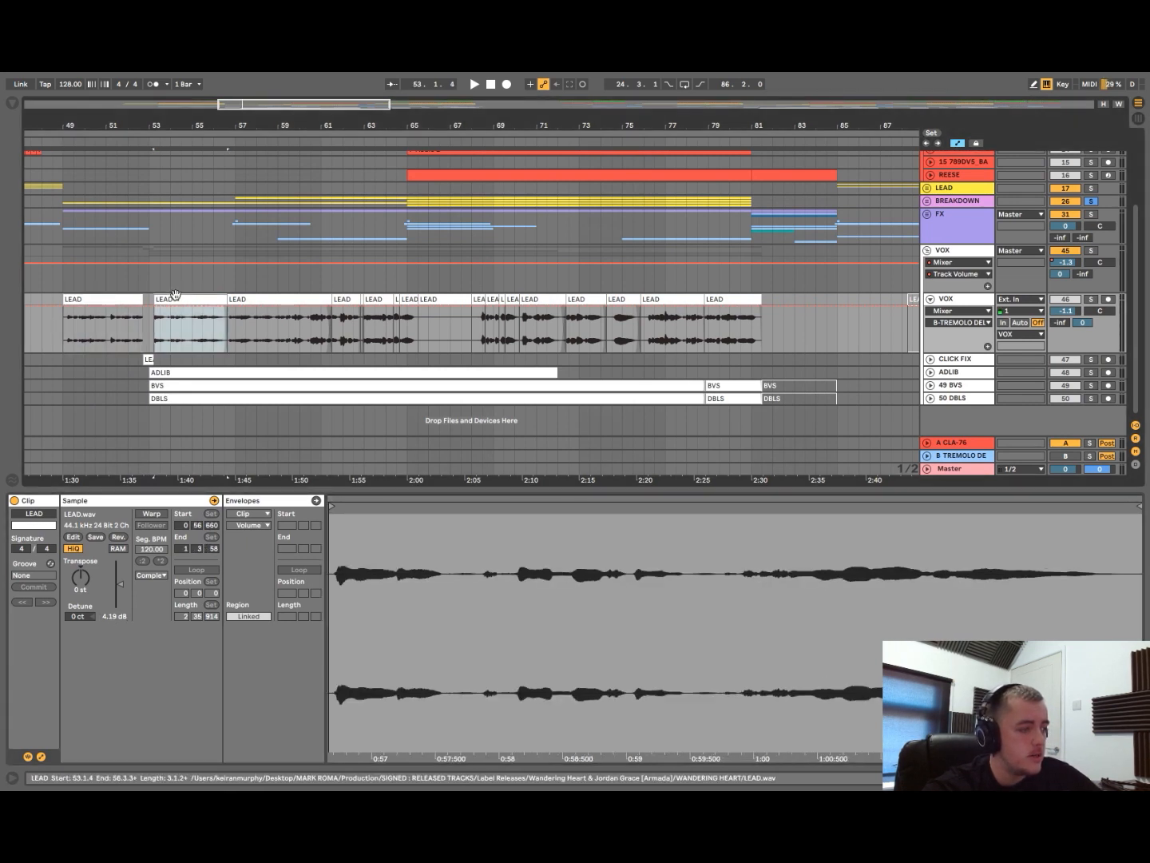
click(252, 302)
click(352, 299)
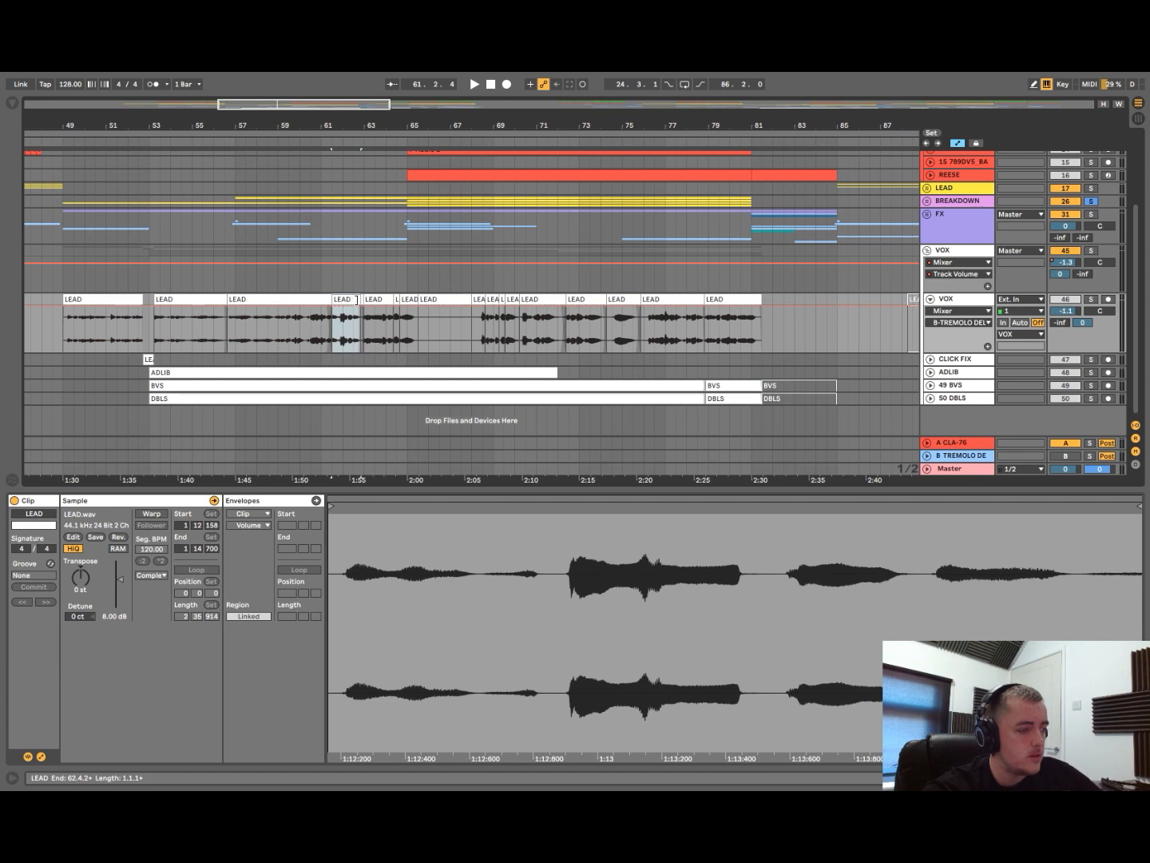
click(380, 297)
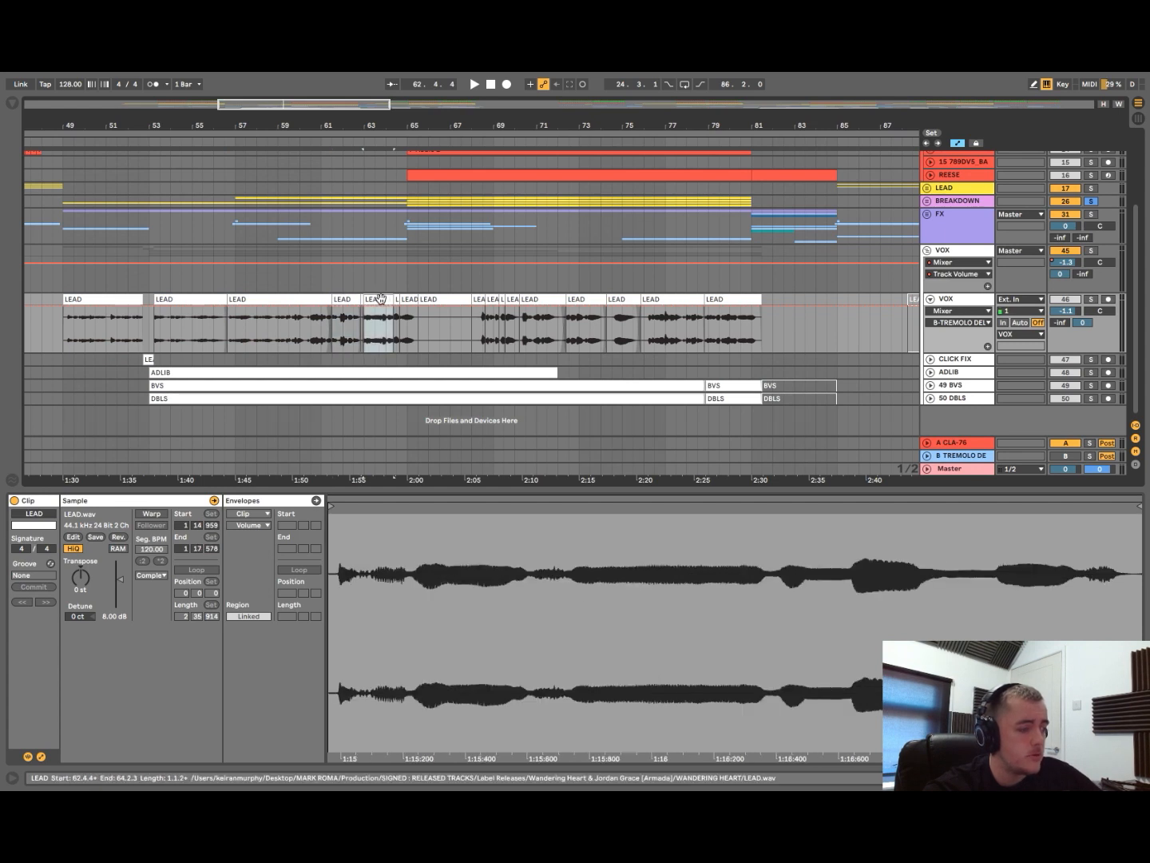
click(411, 299)
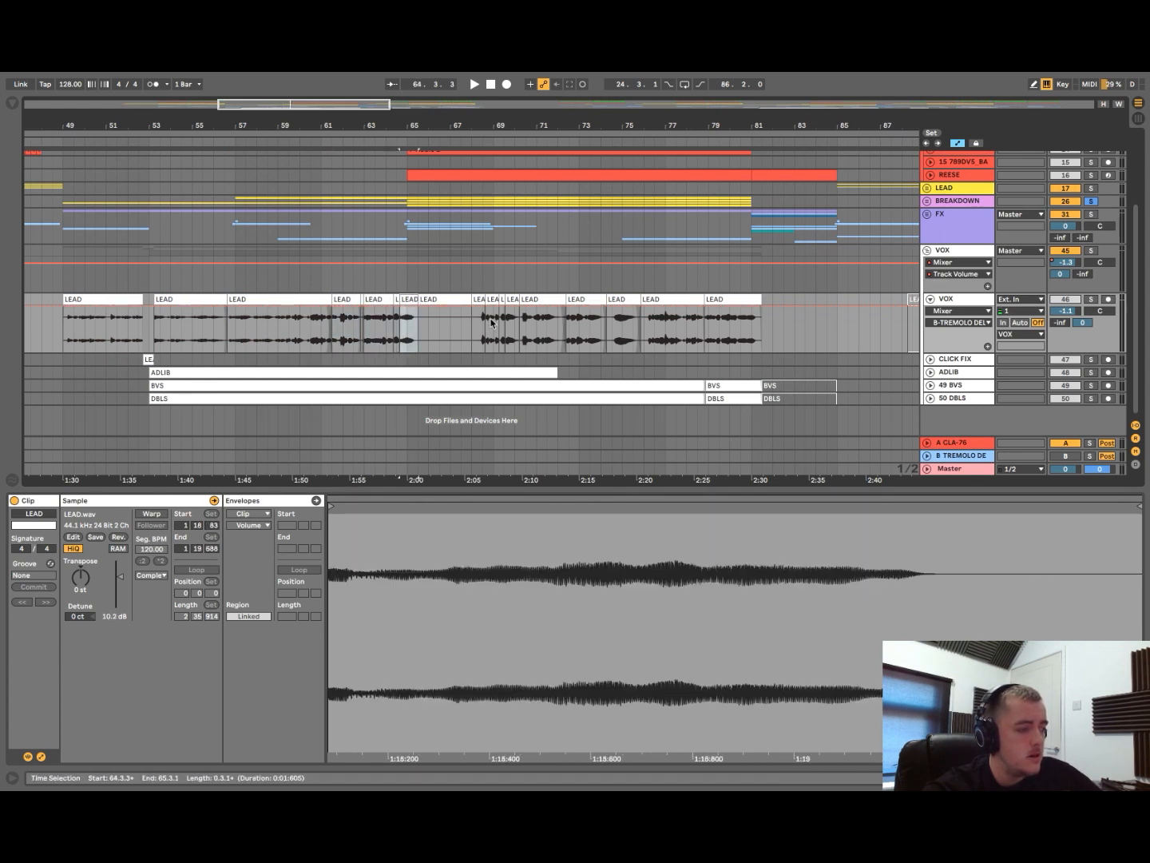
scroll(503, 350, down, 3)
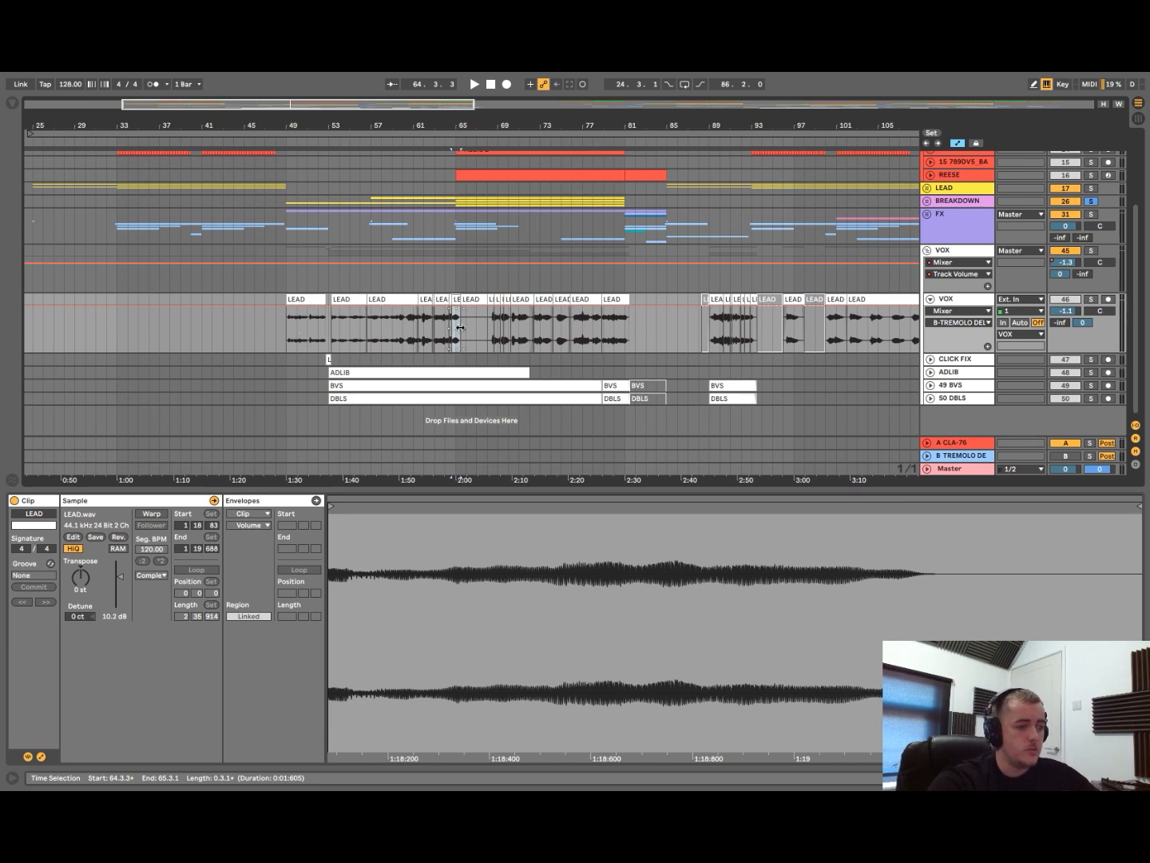
scroll(475, 332, up, 1)
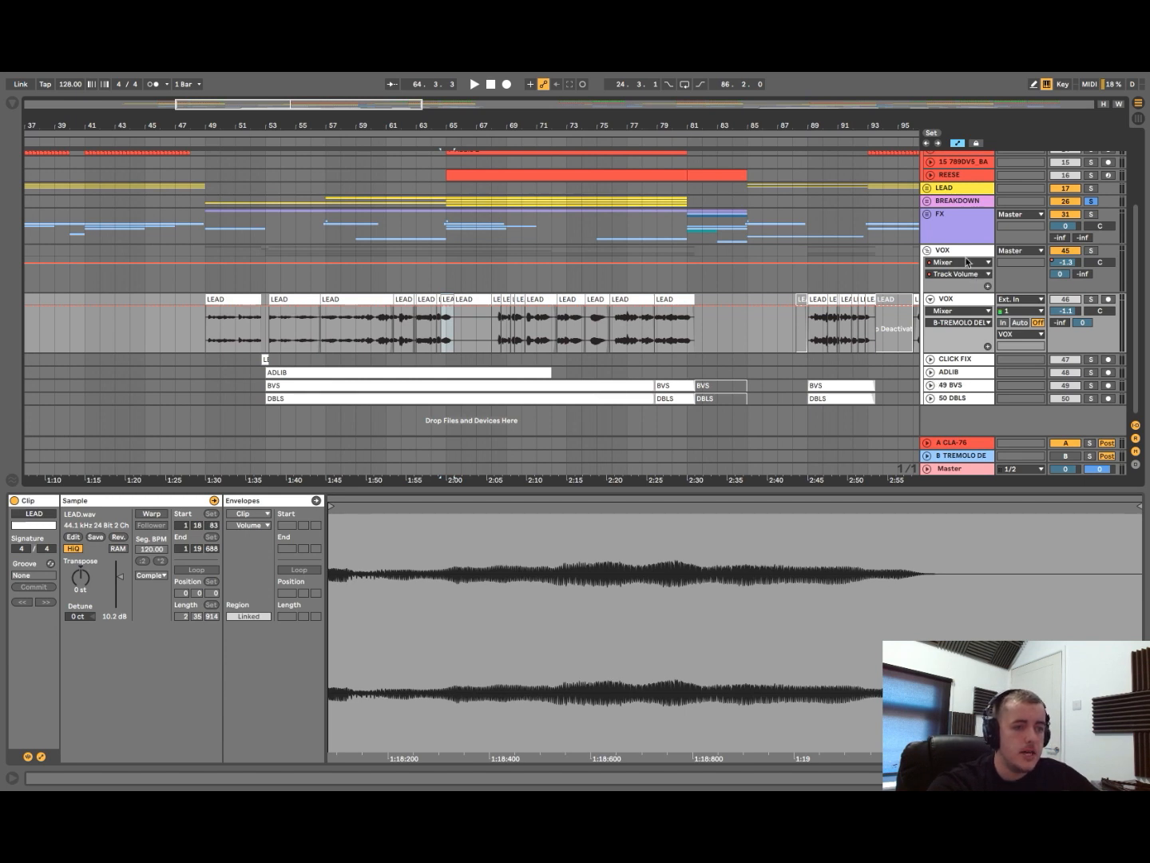
- Solo the VOX group, start playback and unfold all of its vocal tracks
click(1092, 250)
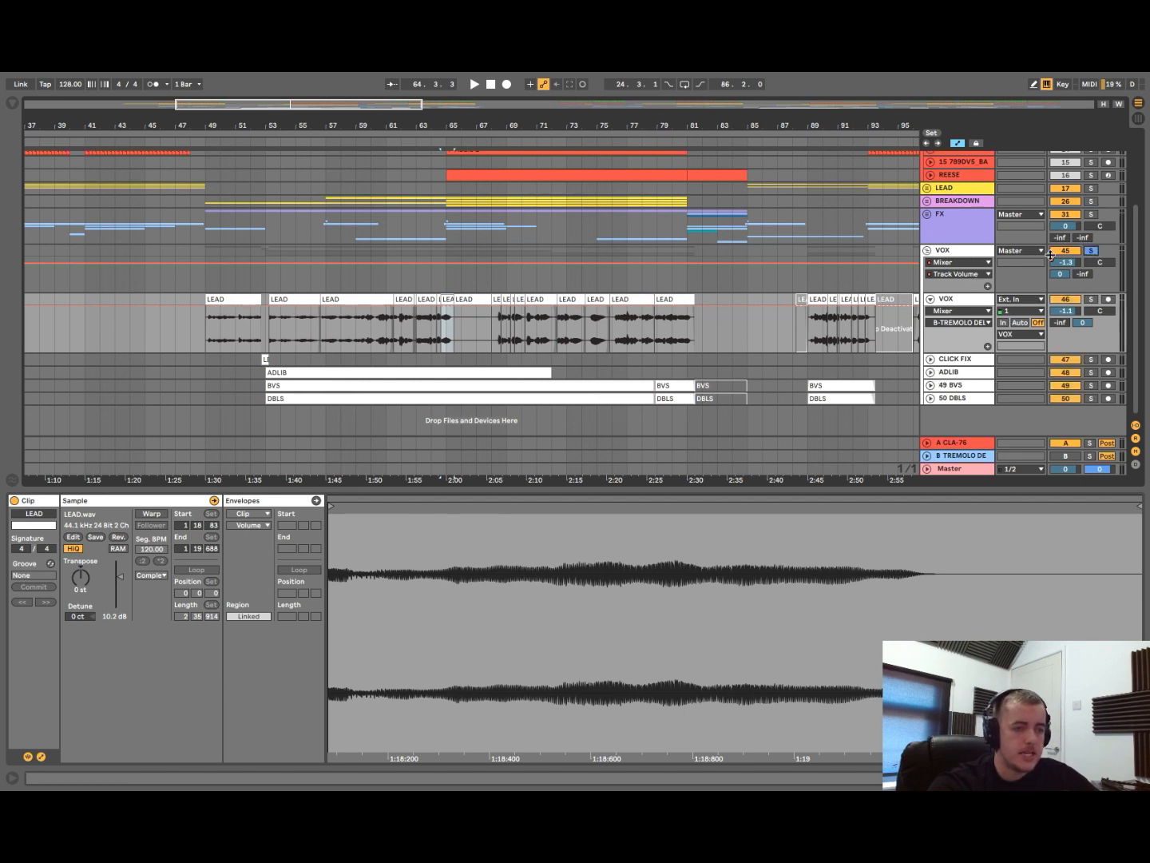
key(space)
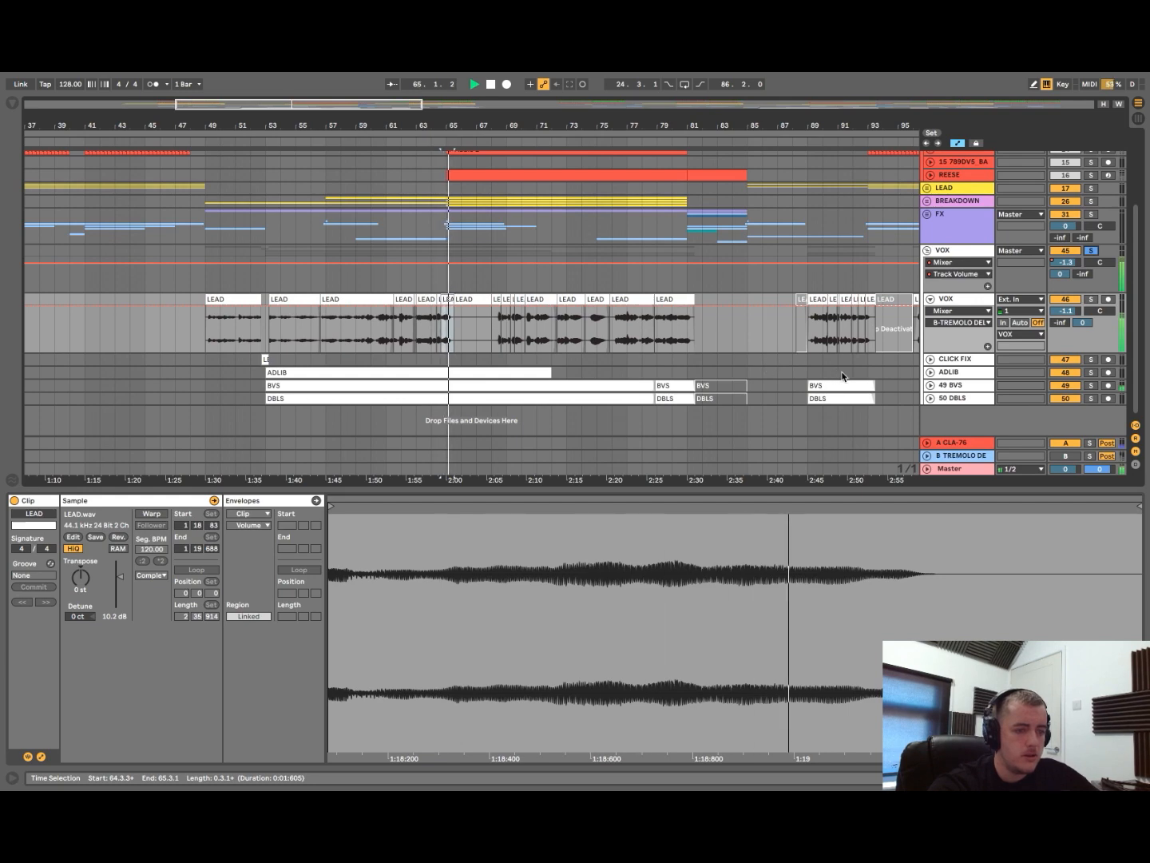
alt+click(929, 399)
scroll(741, 406, down, 2)
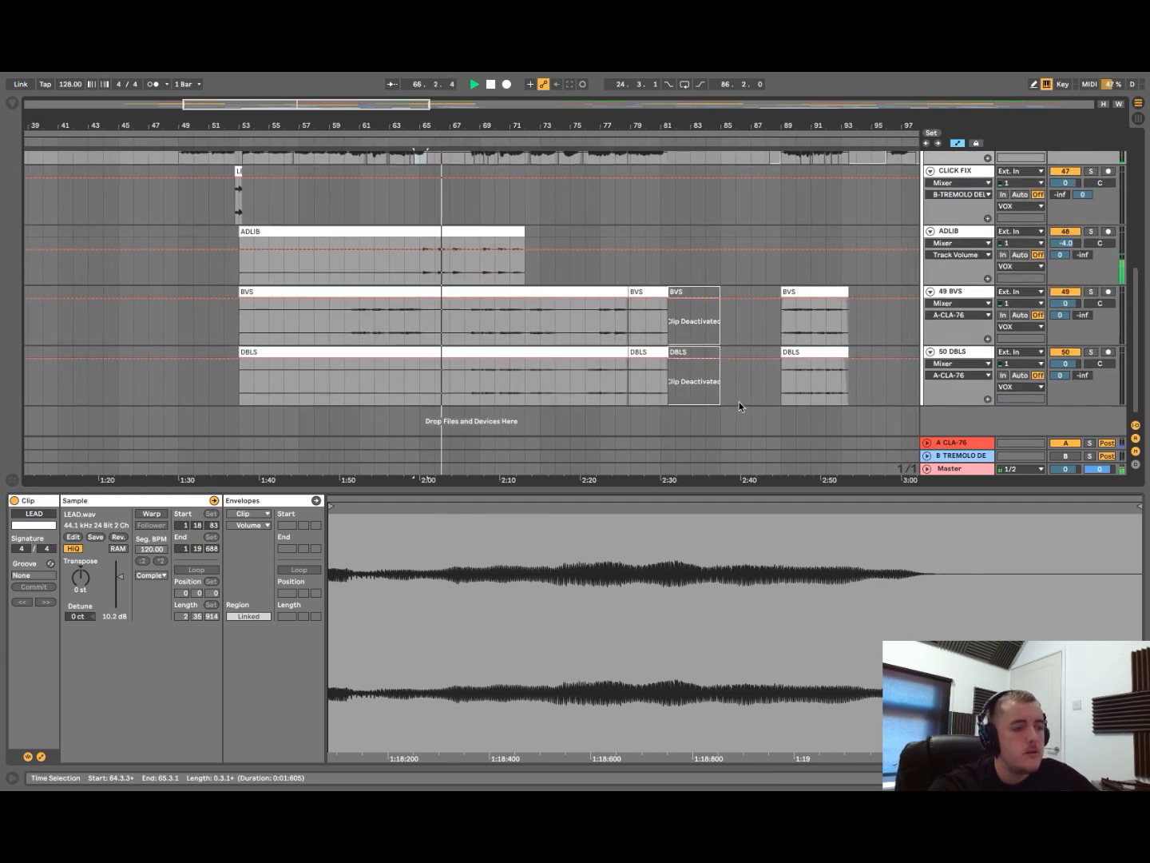
- Play from bar 68 and listen to the 49 BVS track soloed, followed by the 50 DBLS track soloed
click(463, 326)
key(space)
key(space)
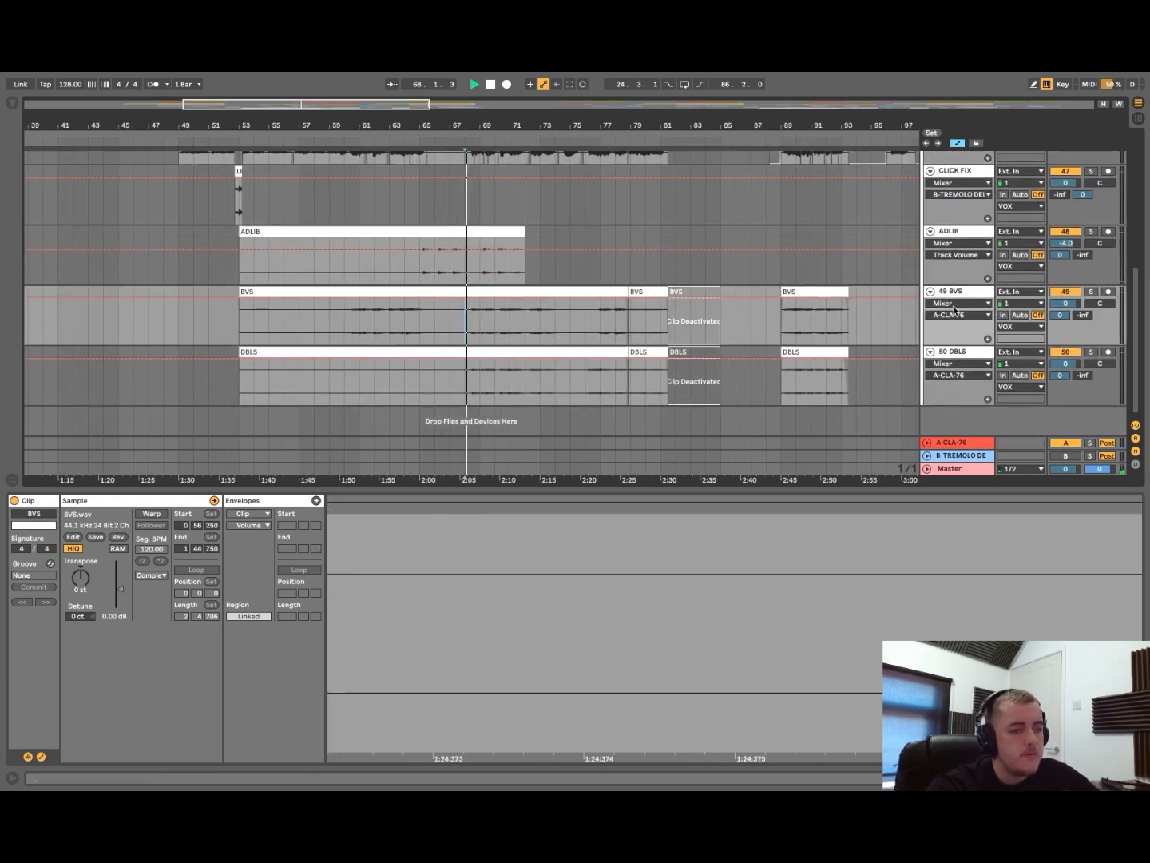
click(1090, 292)
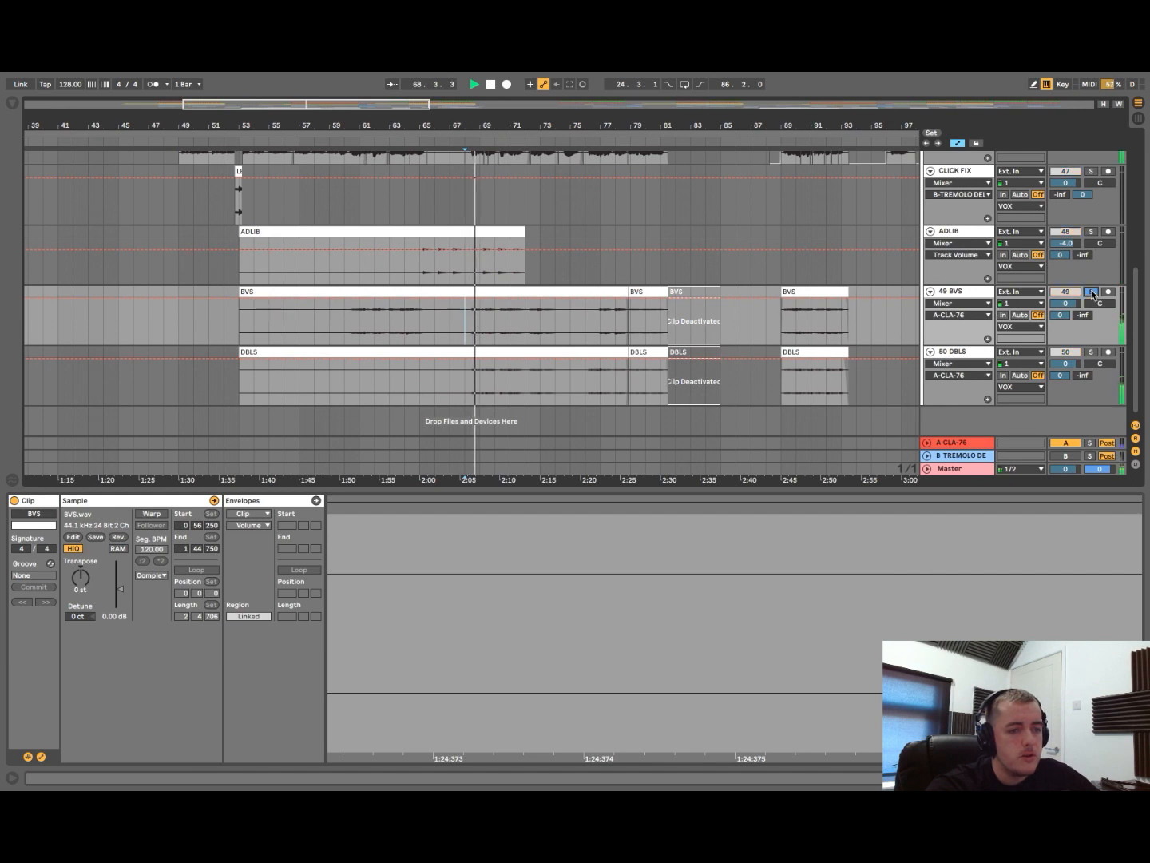
click(1093, 353)
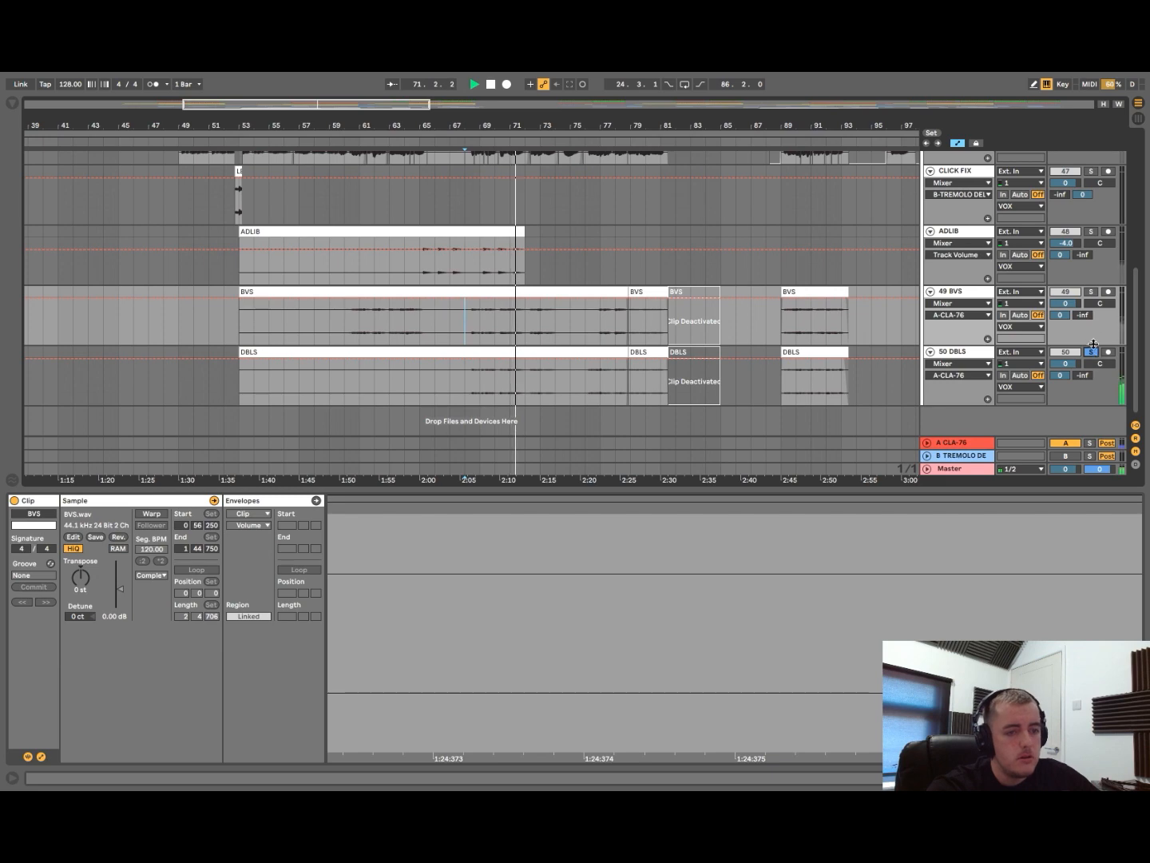
- Stop playback, solo the whole VOX group and show its effect chain
scroll(1090, 339, up, 4)
key(space)
click(1092, 204)
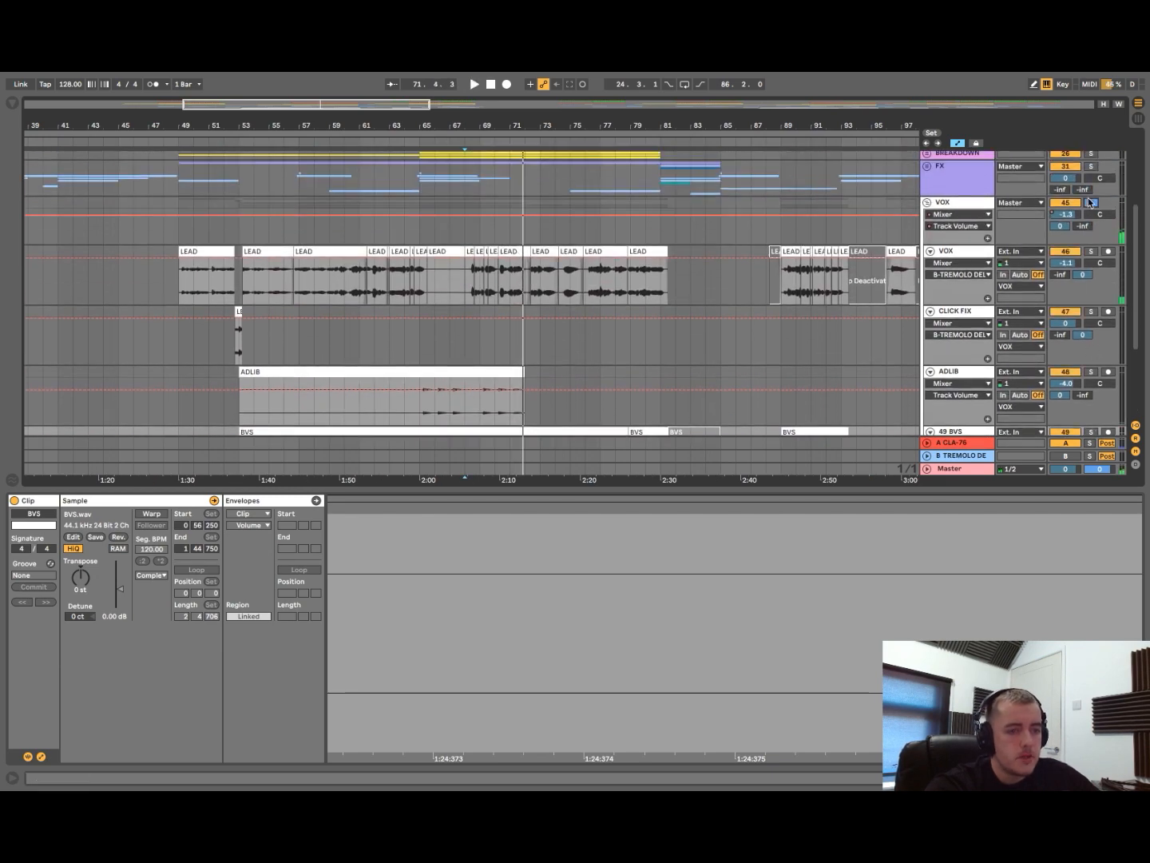
click(991, 202)
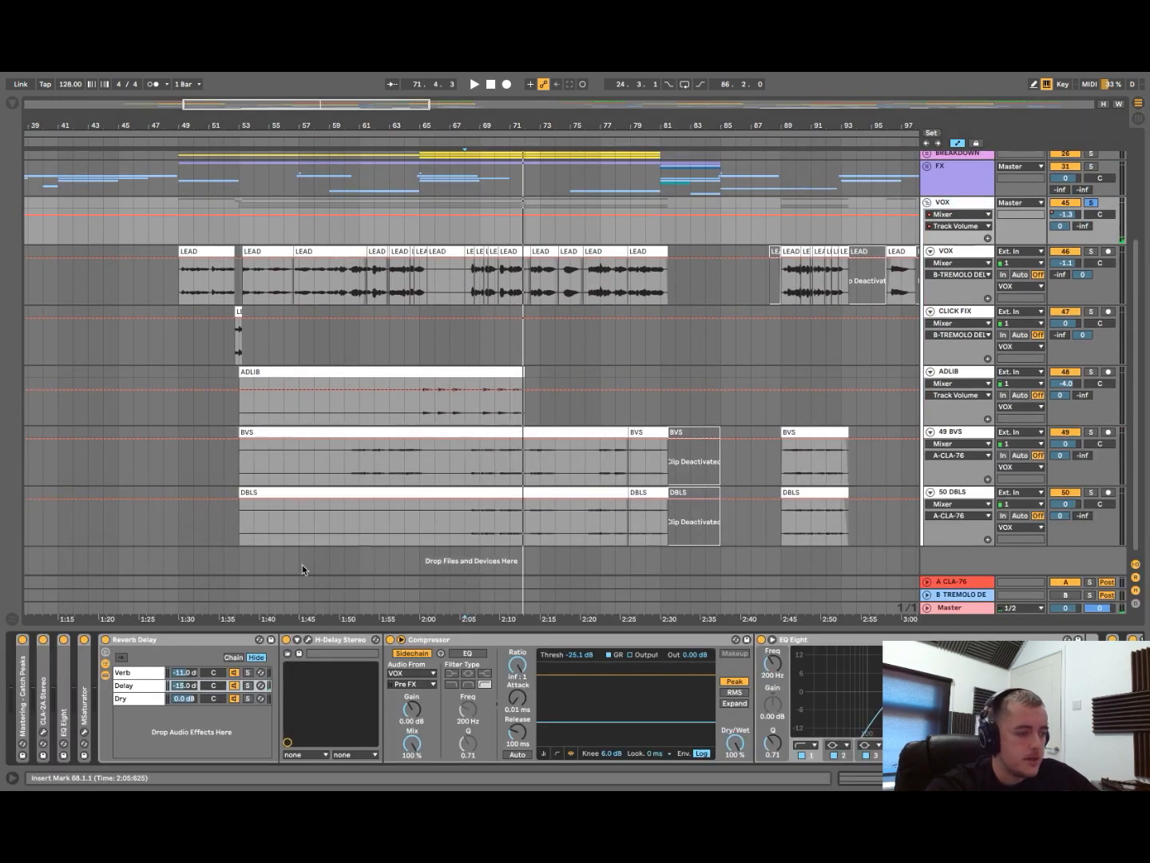
- Examine the Mastering - Catch Peaks compressor on the VOX group while playing the vocals from bar 61 and from bar 68
double_click(166, 638)
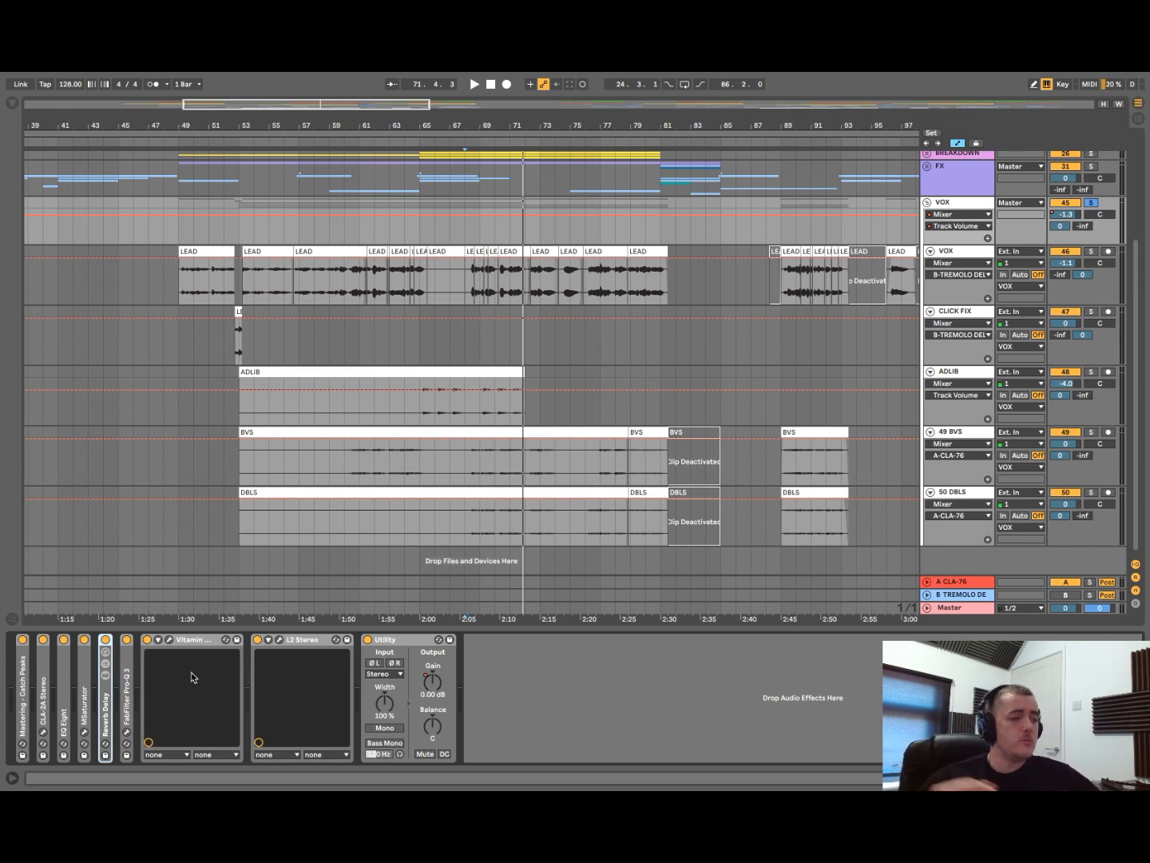
double_click(25, 709)
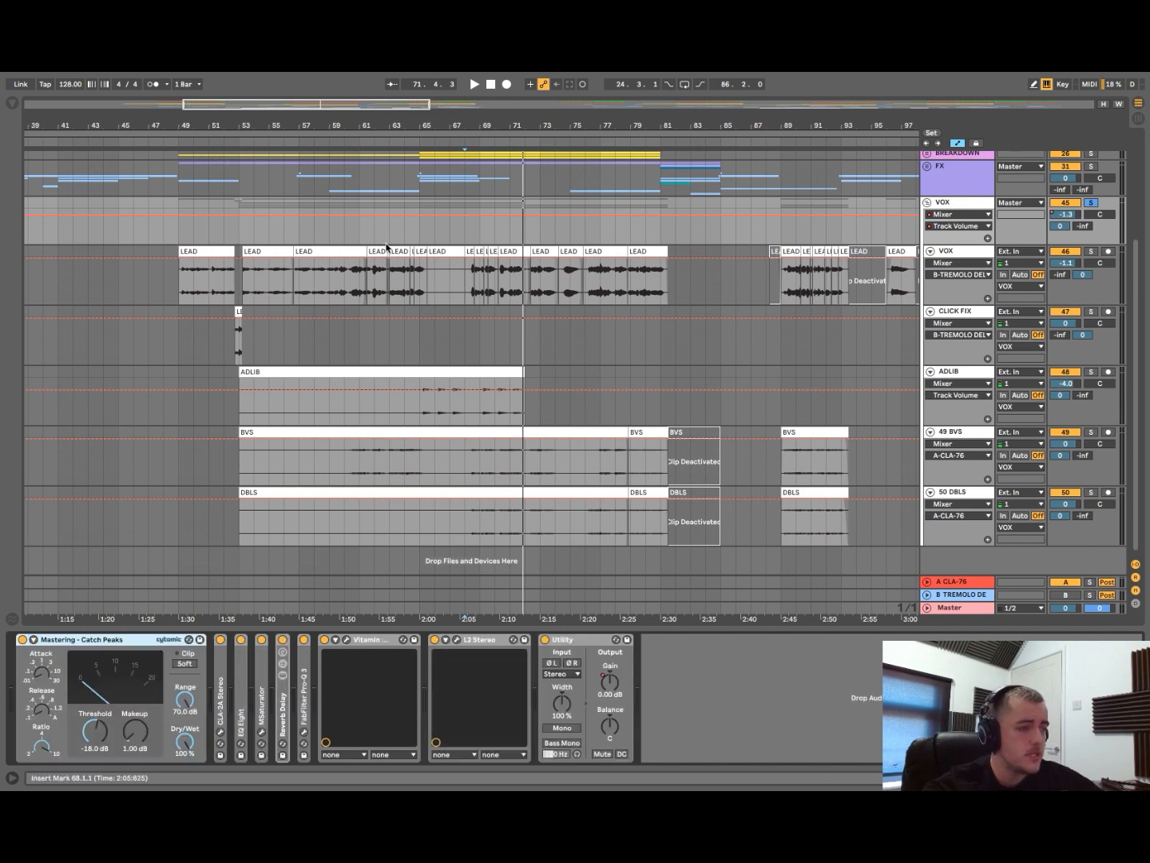
click(362, 236)
key(space)
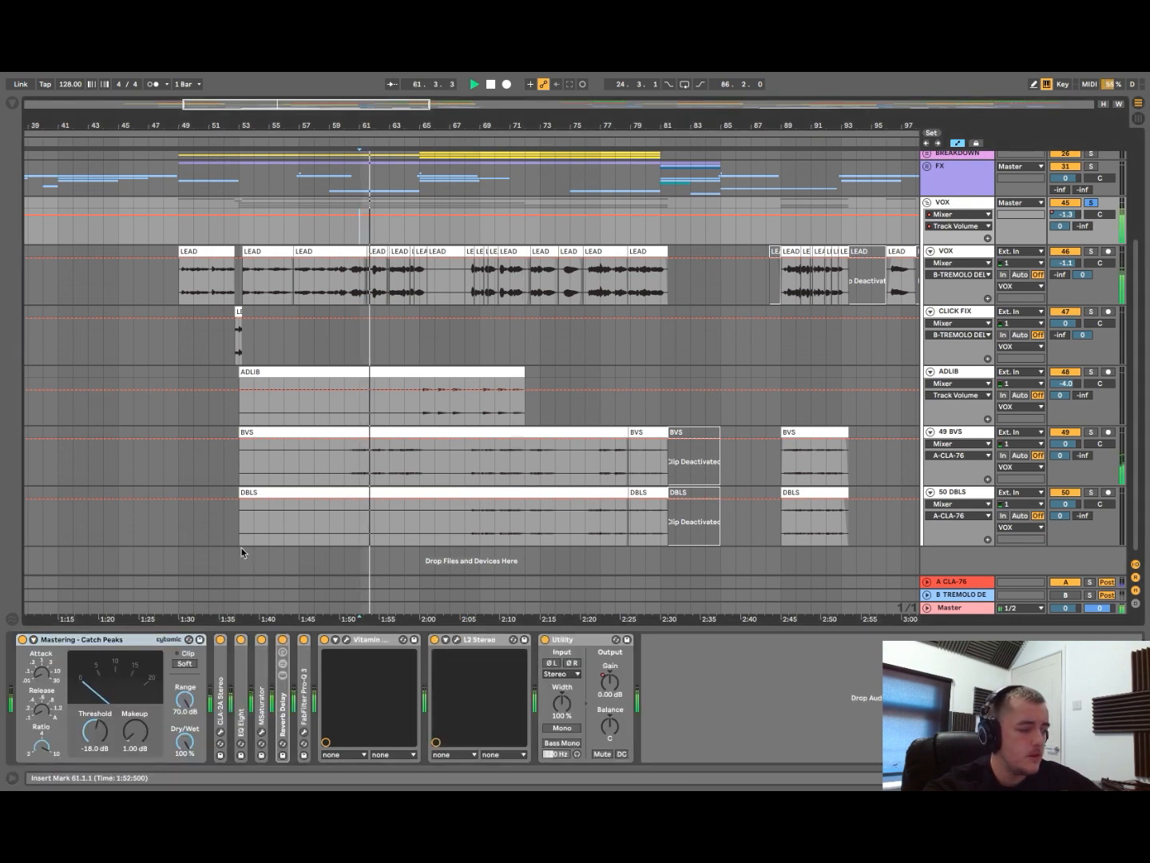
key(space)
click(464, 235)
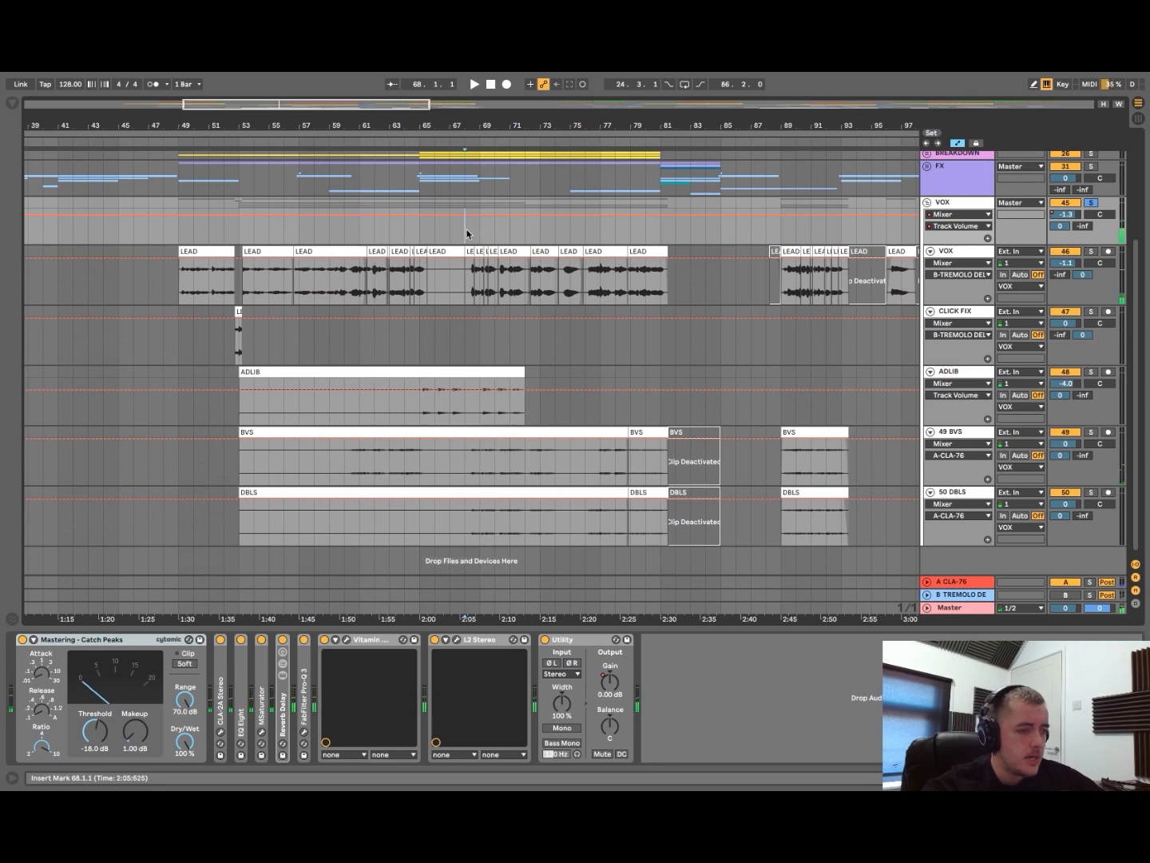
key(space)
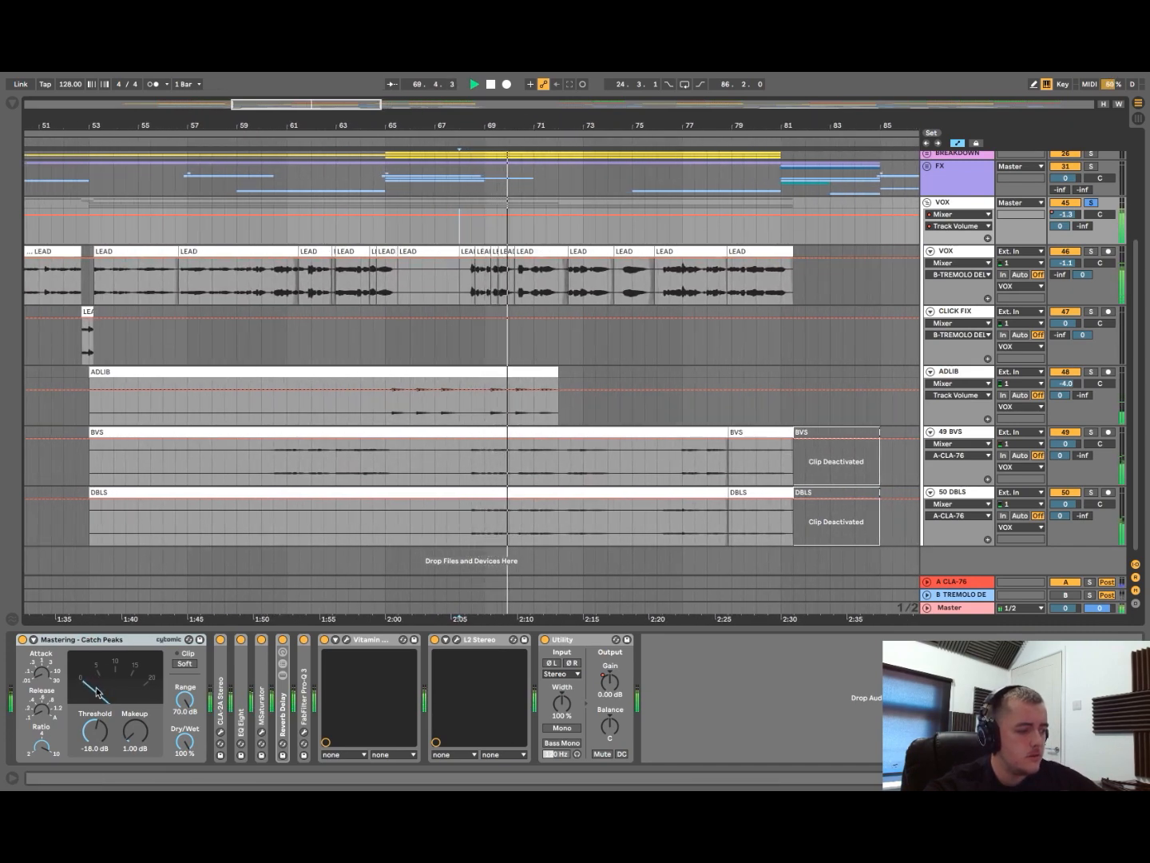
key(space)
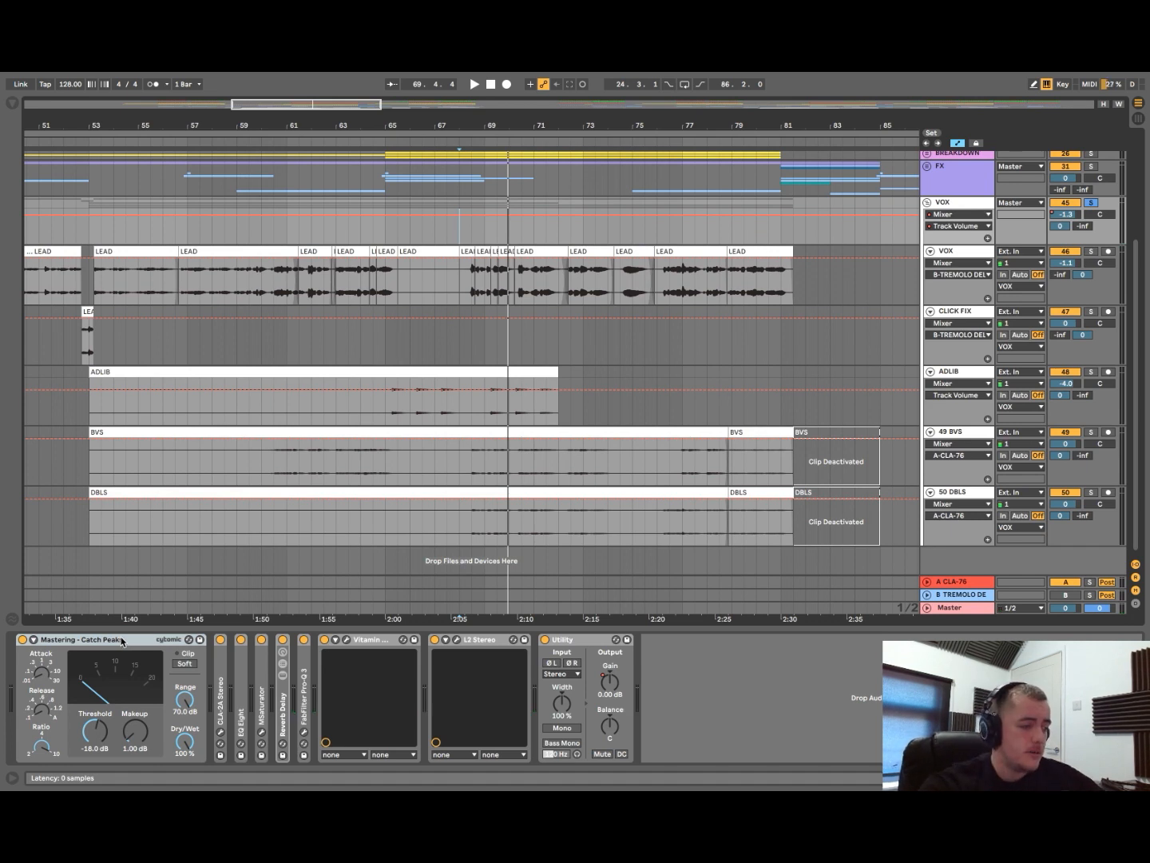
double_click(121, 641)
- Show the CLA-2A Stereo compressor's interface, watch its gain reduction meter during playback from bar 68, and close it
click(43, 734)
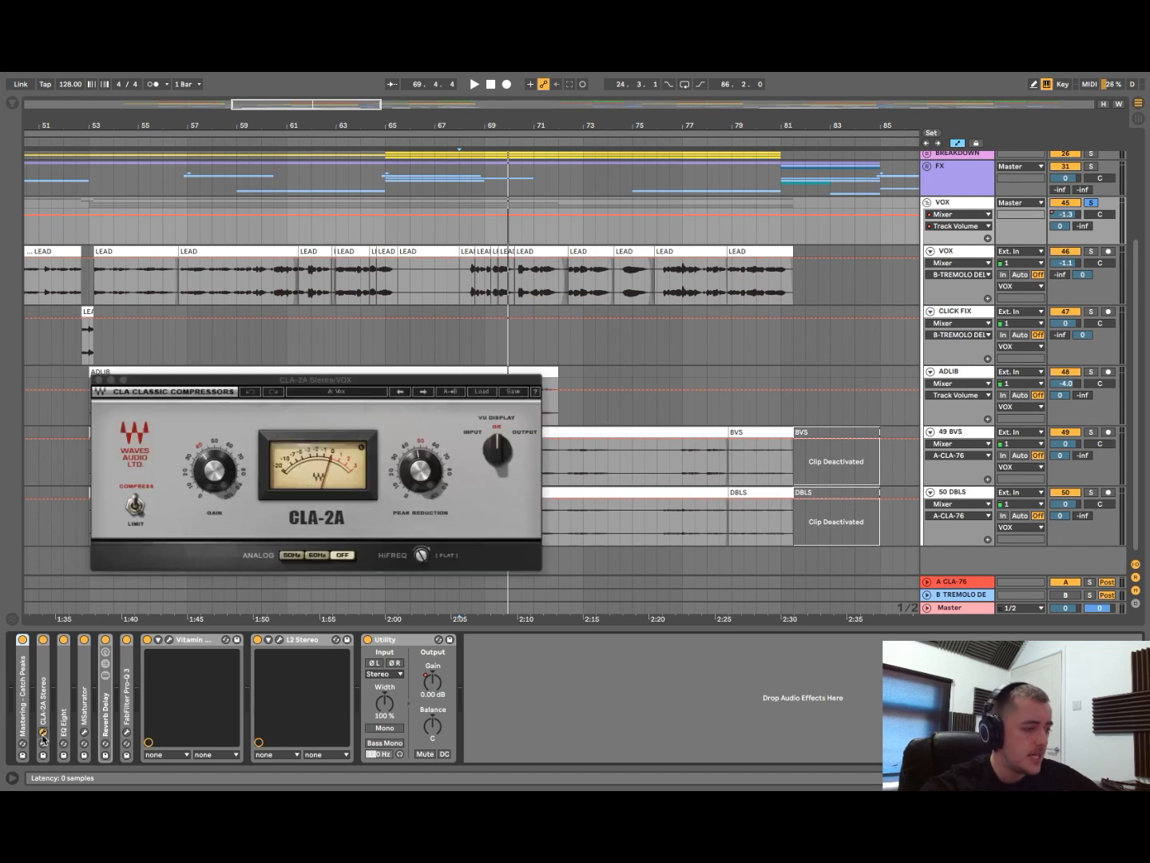
key(space)
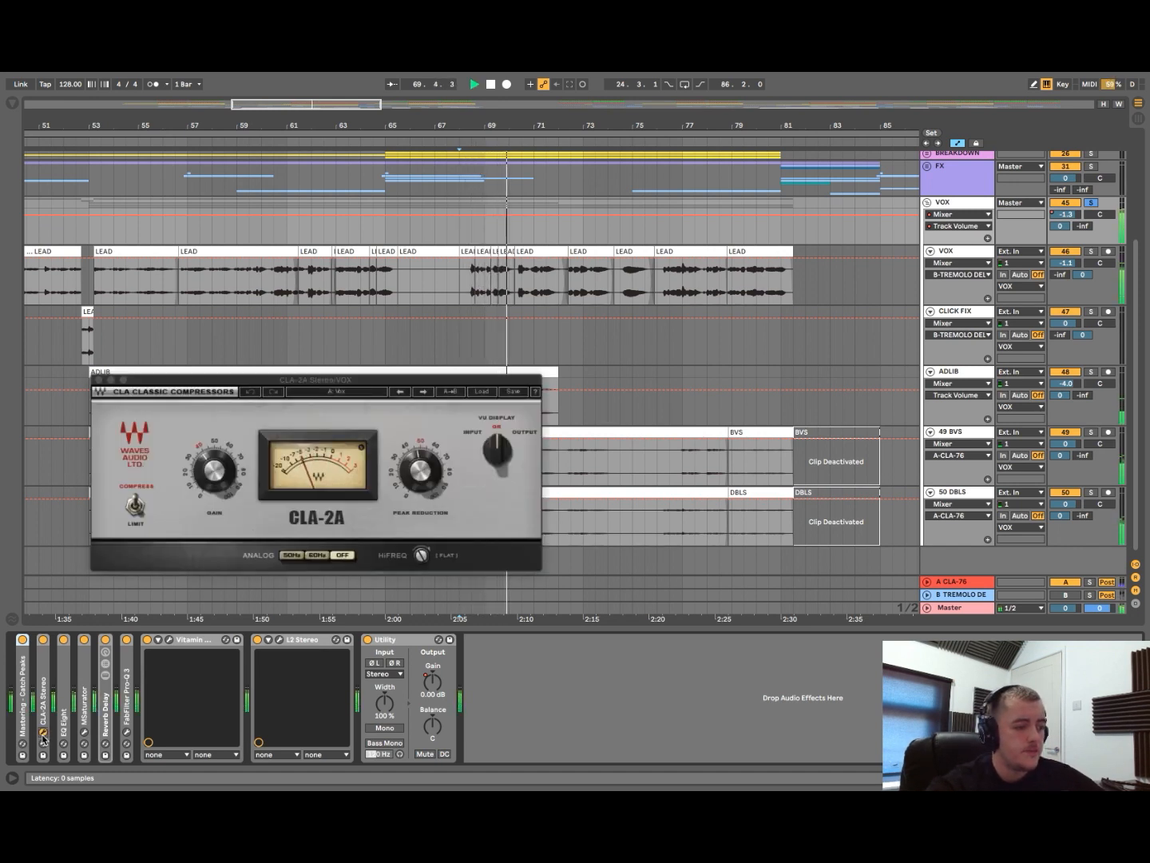
key(space)
click(44, 735)
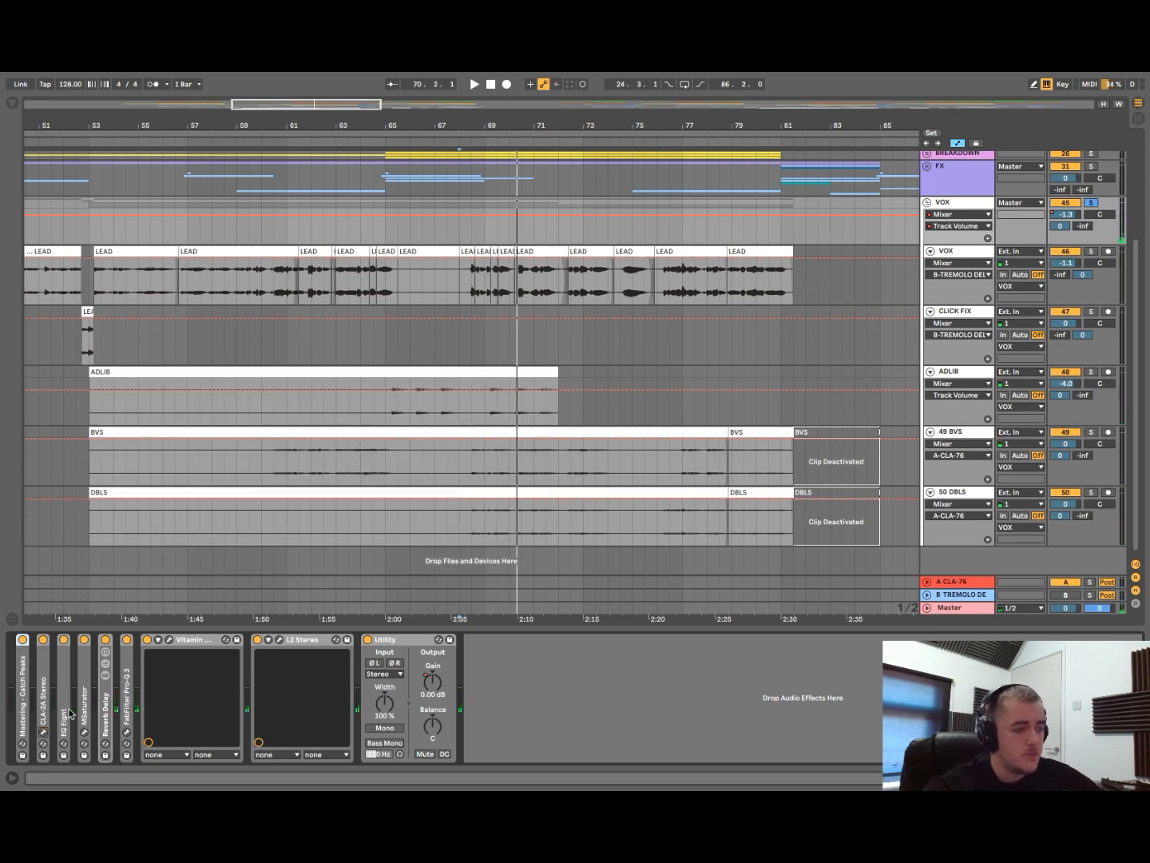
- Unfold the VOX group's EQ Eight, examine its curve against the vocals during playback, and fold it again
double_click(66, 711)
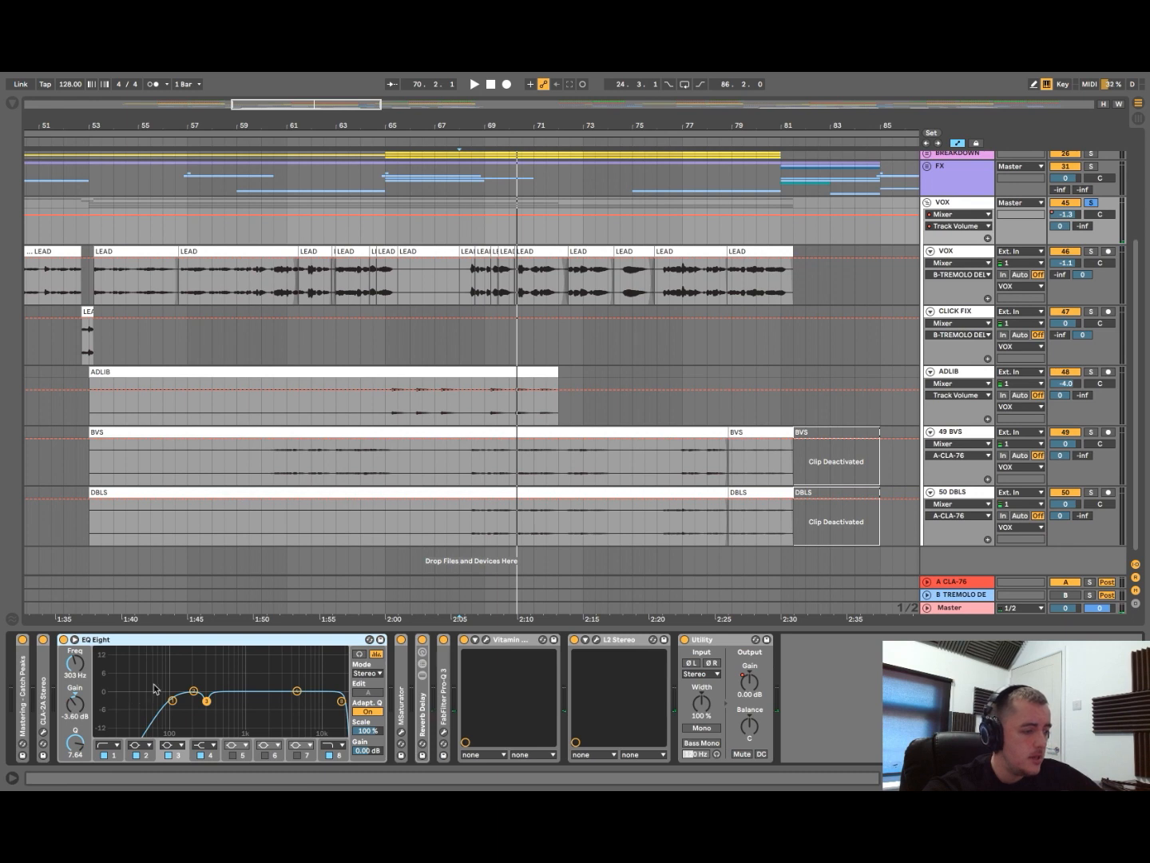
key(space)
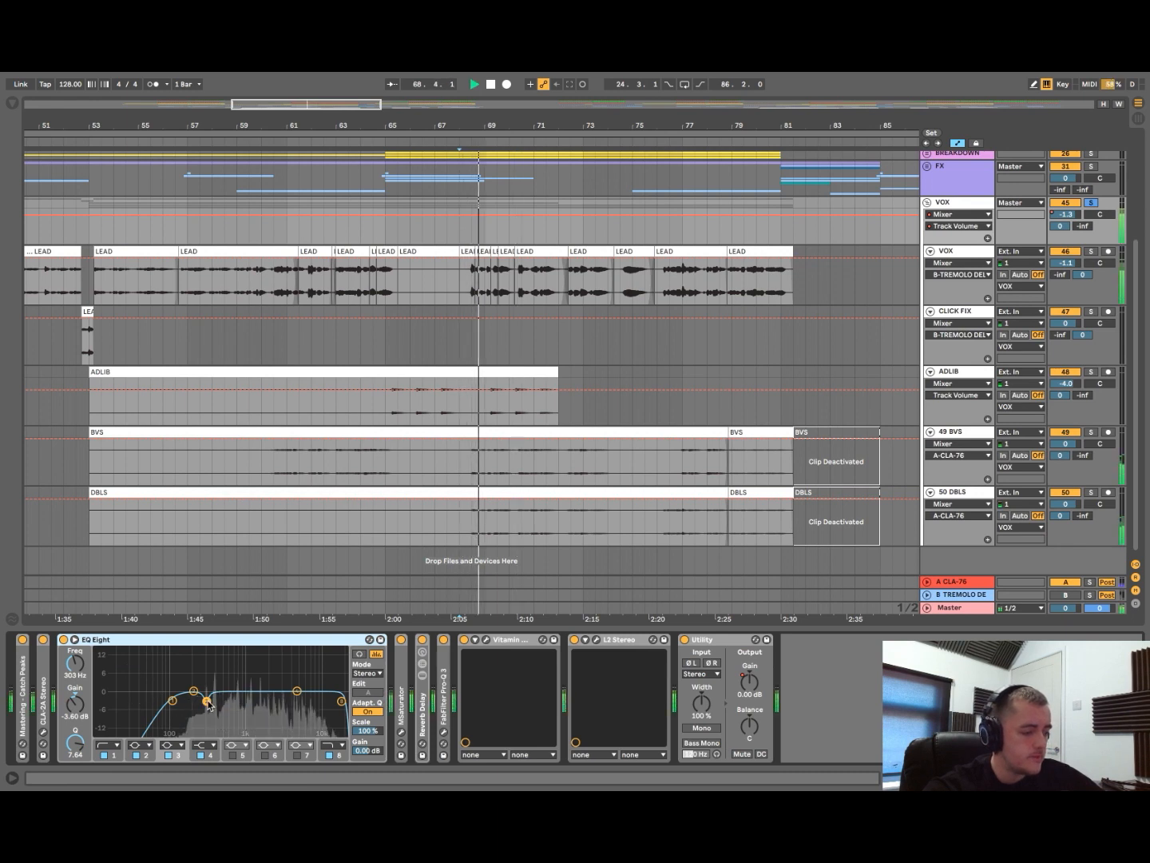
key(space)
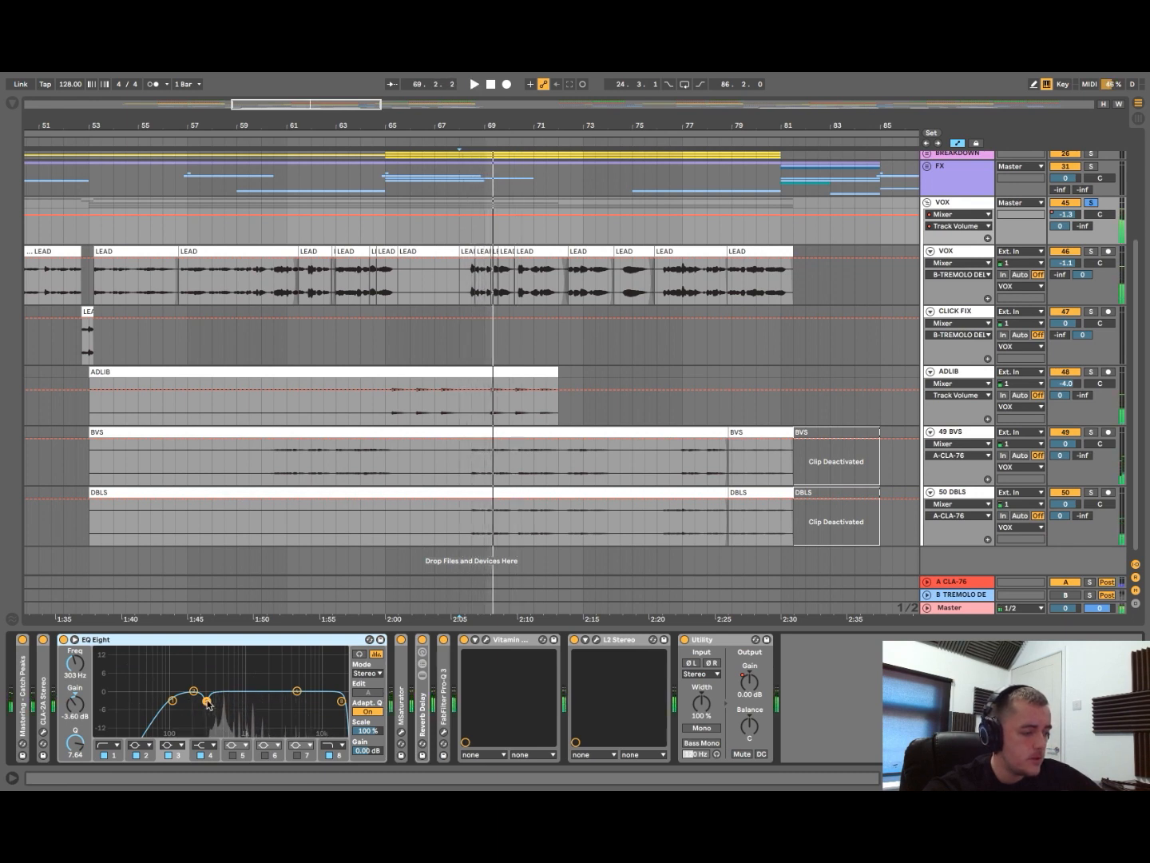
double_click(109, 640)
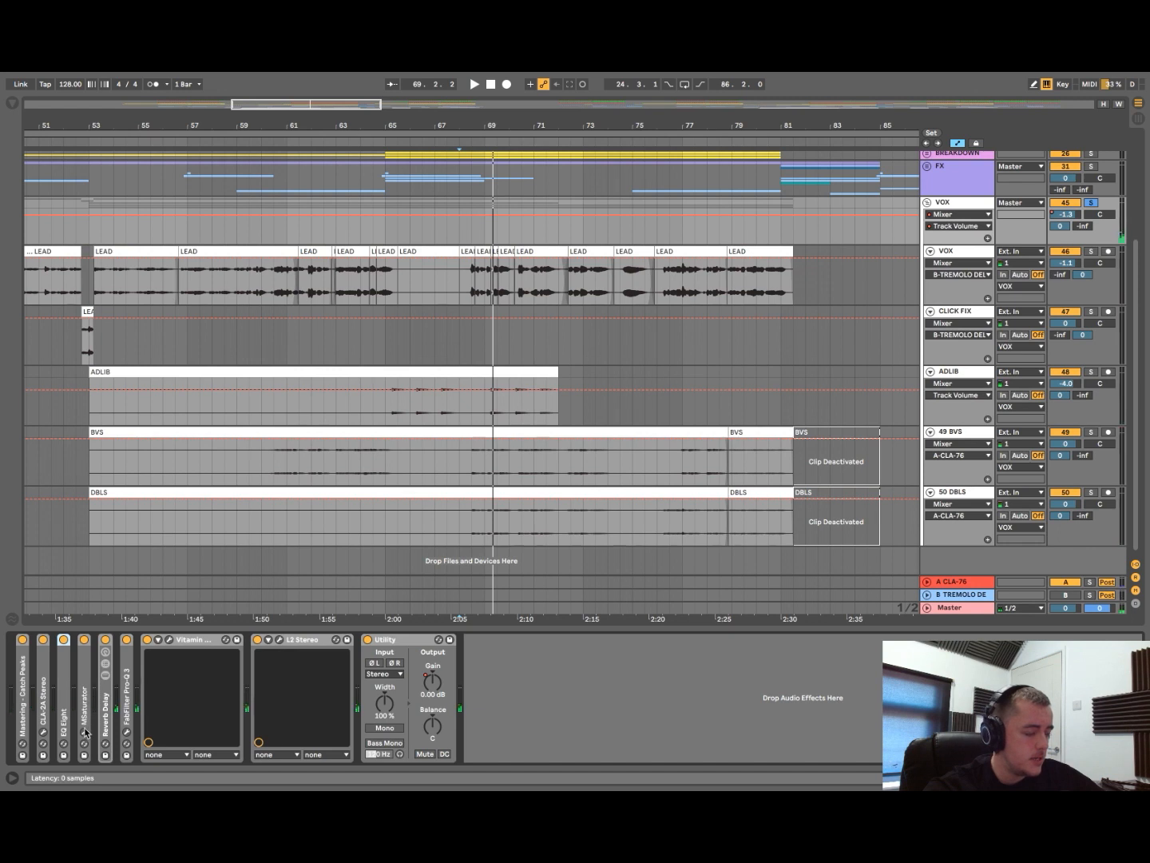
double_click(66, 702)
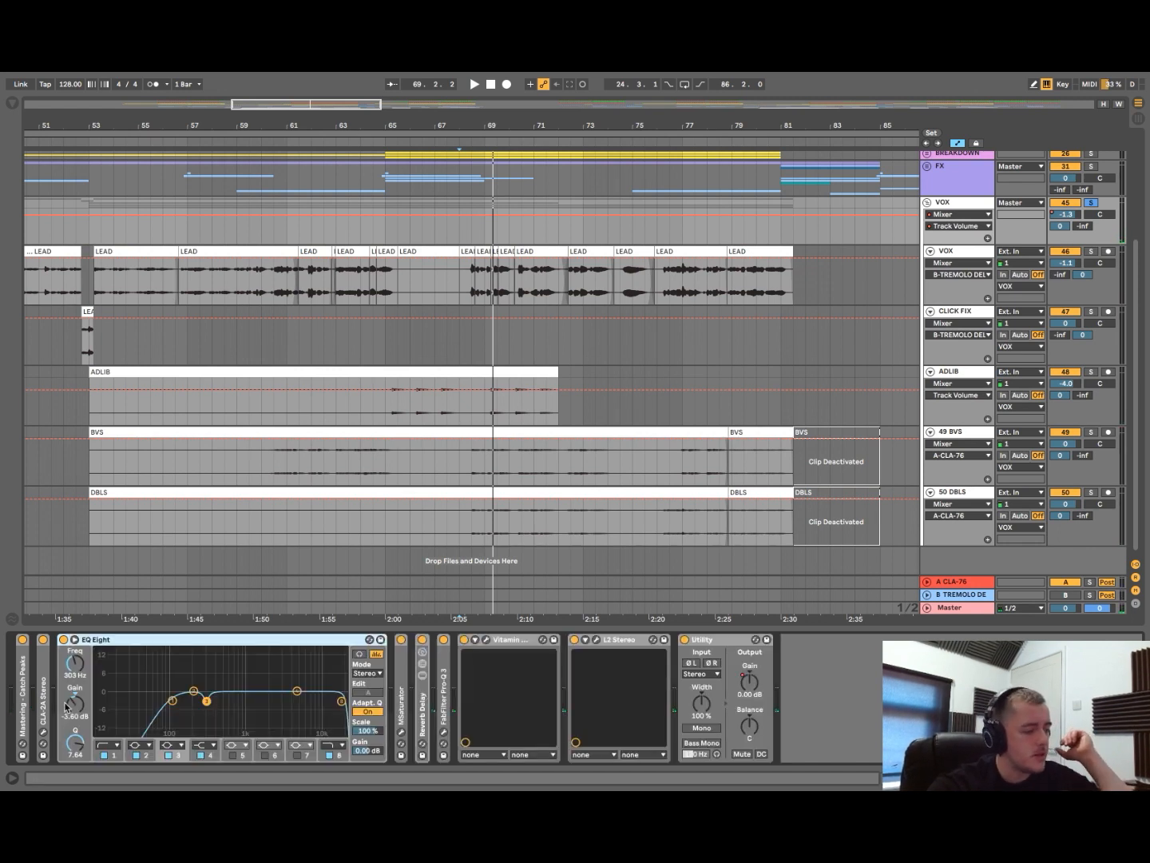
double_click(168, 642)
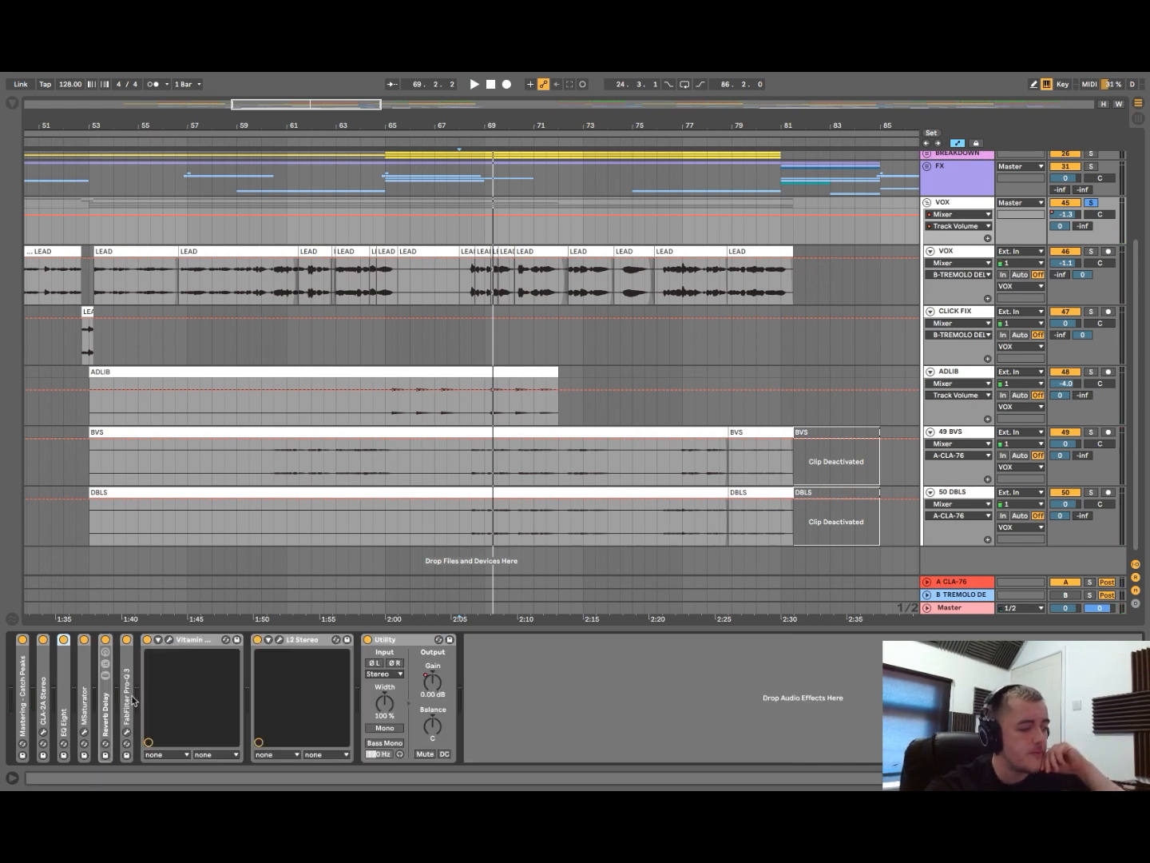
- Inspect the MSaturator settings, followed by the Verb and Delay chains of the Reverb Delay rack with a short playback
click(85, 730)
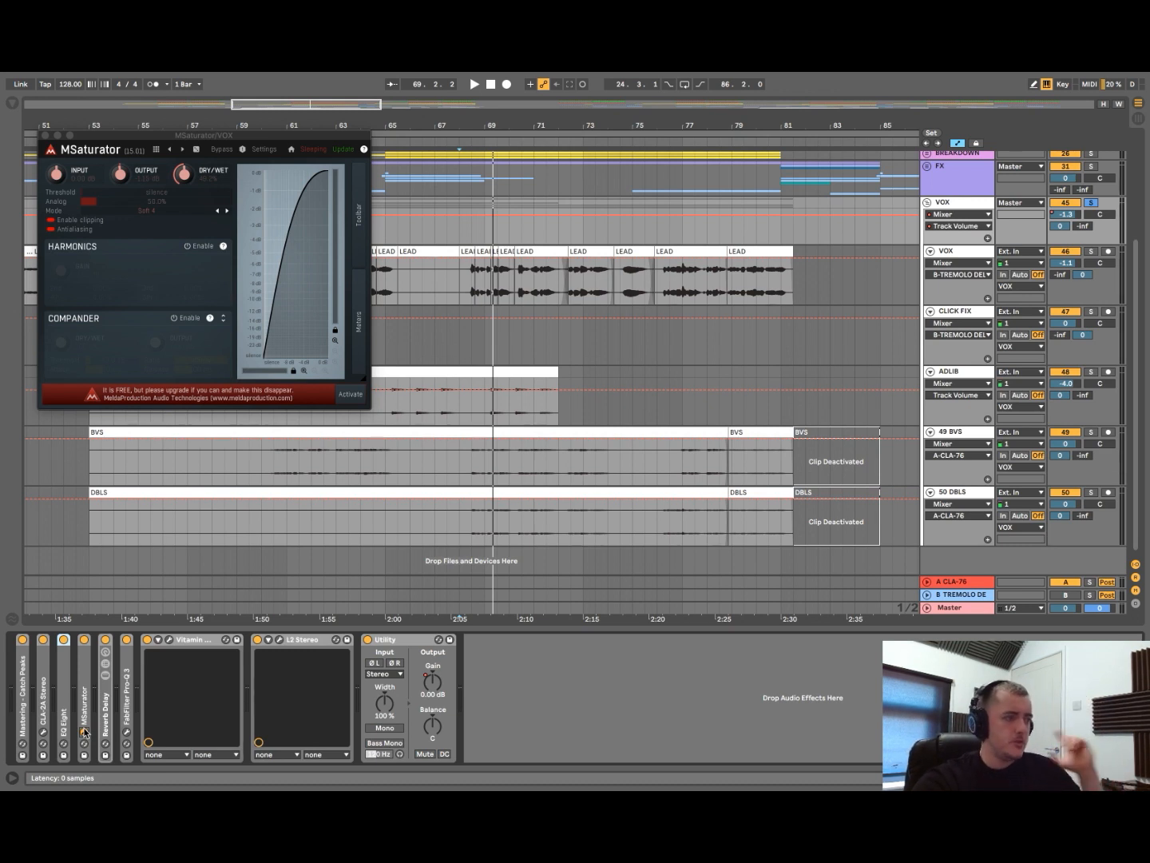
click(84, 730)
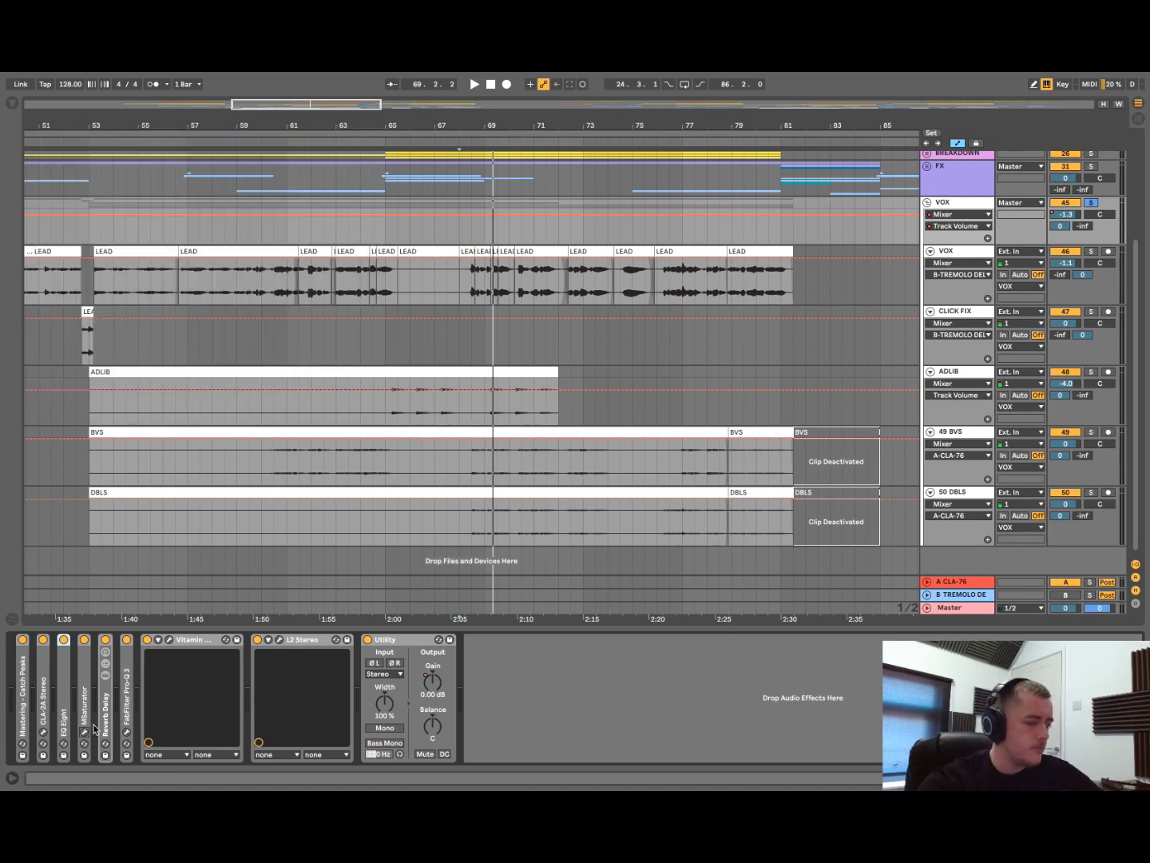
double_click(101, 719)
click(136, 675)
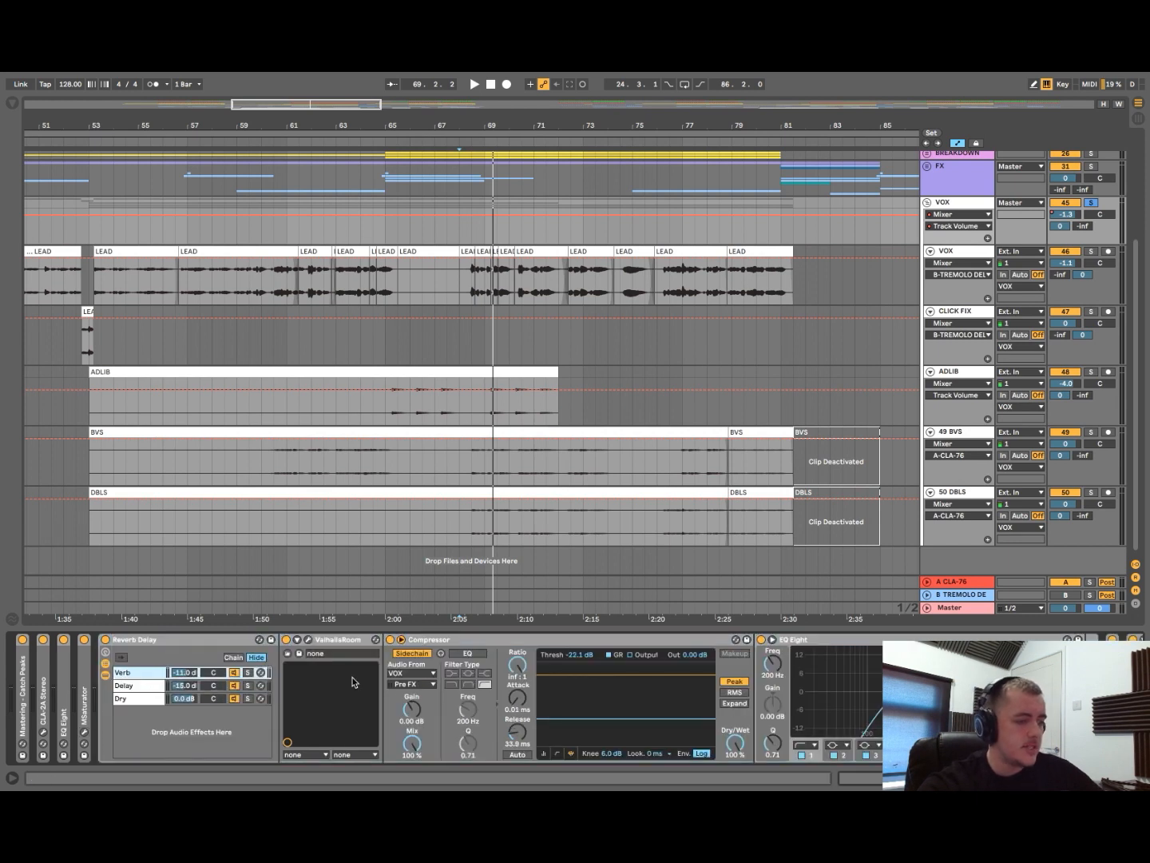
key(space)
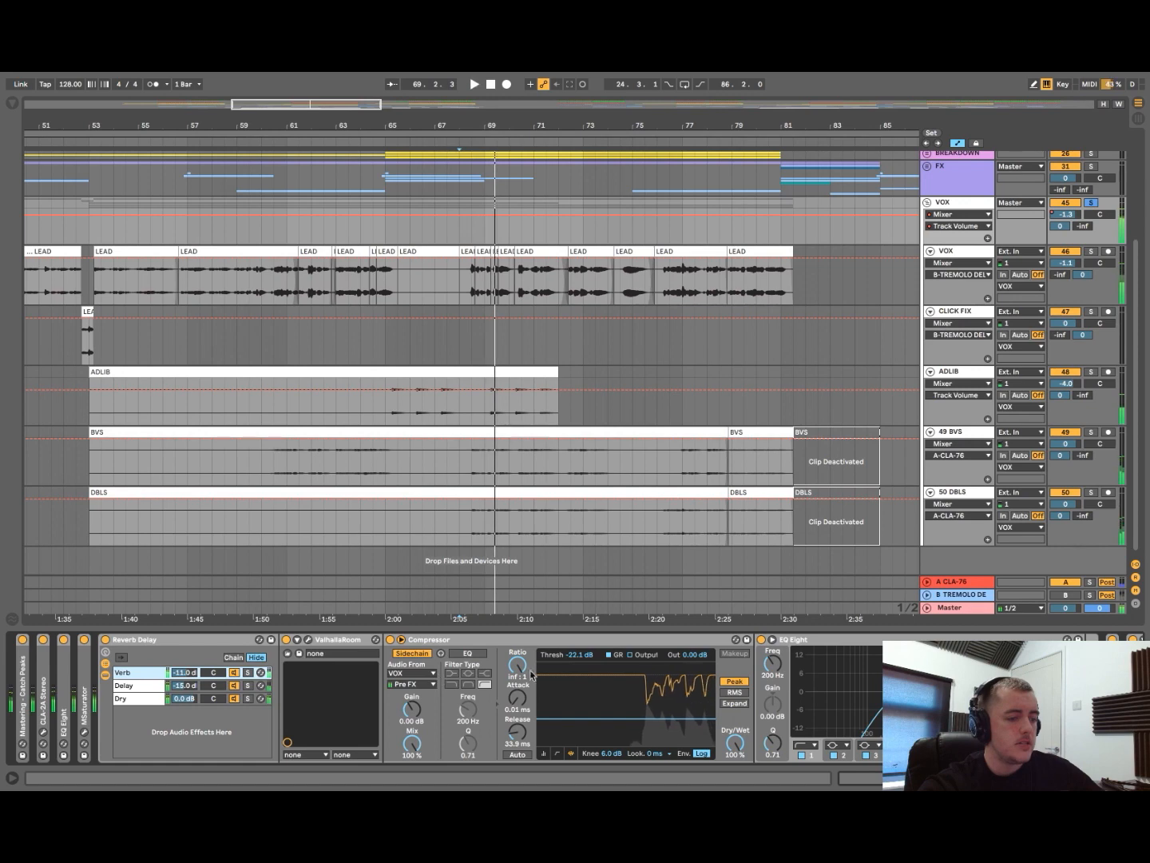
click(153, 683)
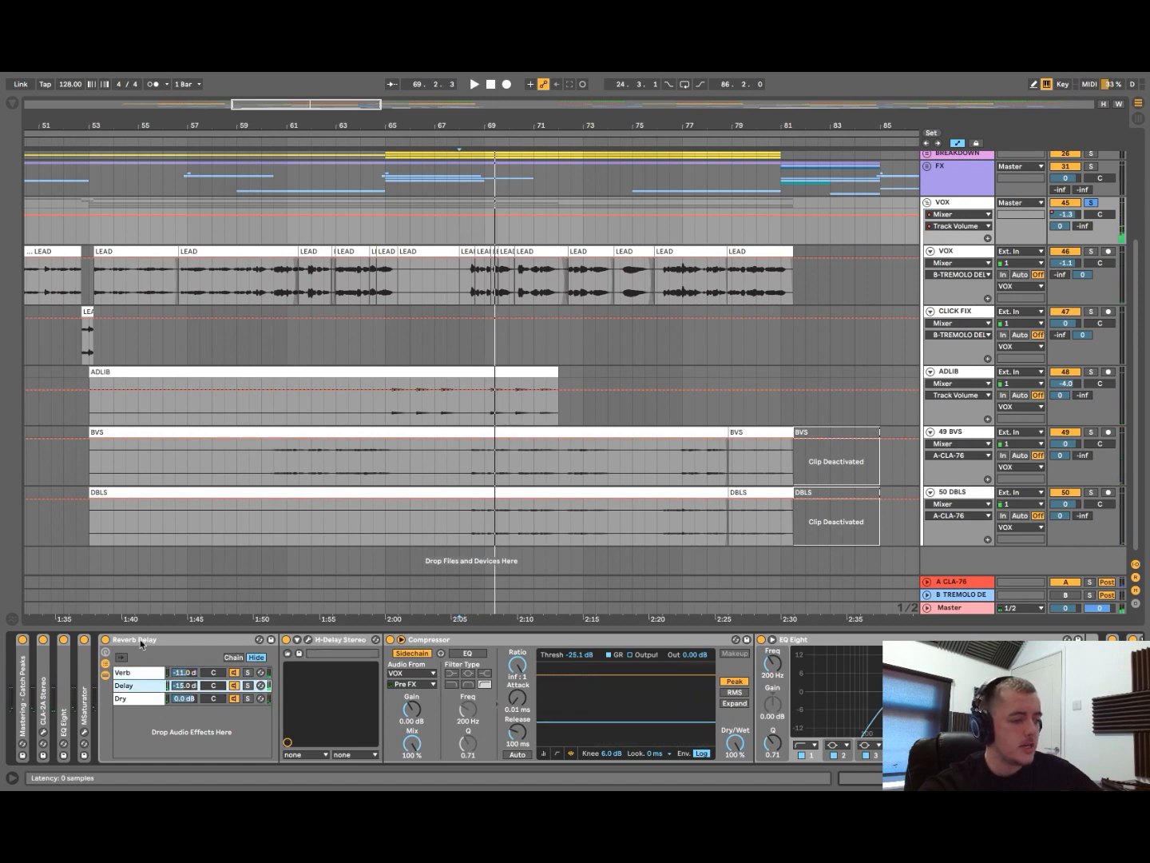
double_click(141, 640)
- Show the FabFilter Pro-Q 3 curve, inspect its broad upper-mid boost band while the vocals play, and close it
click(126, 734)
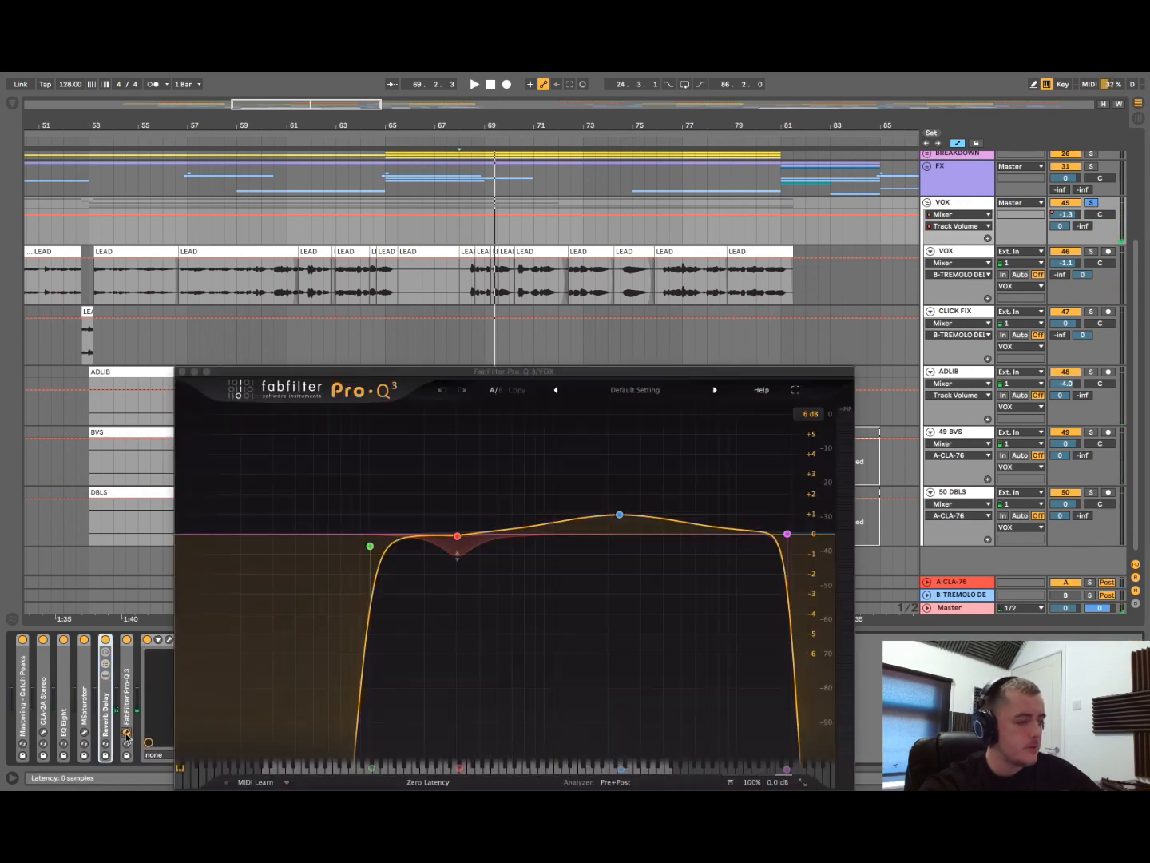
mouse_move(655, 531)
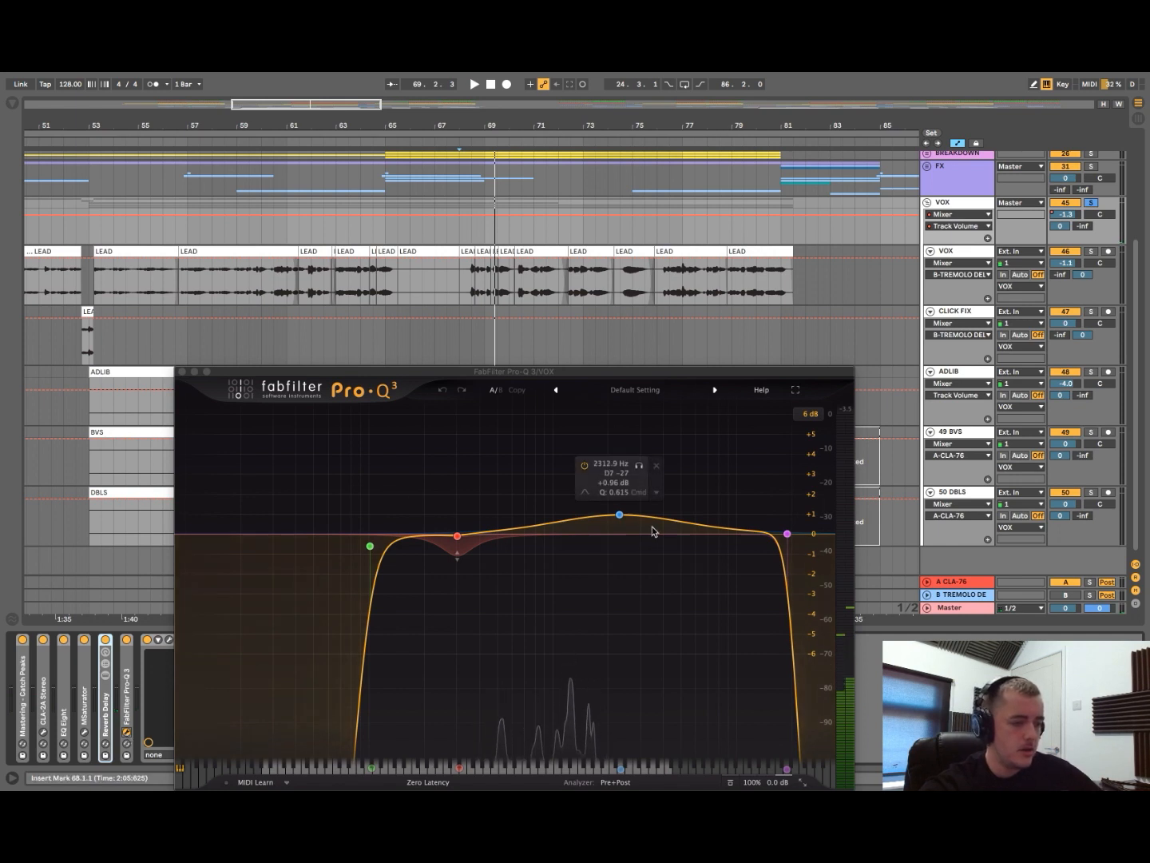
key(space)
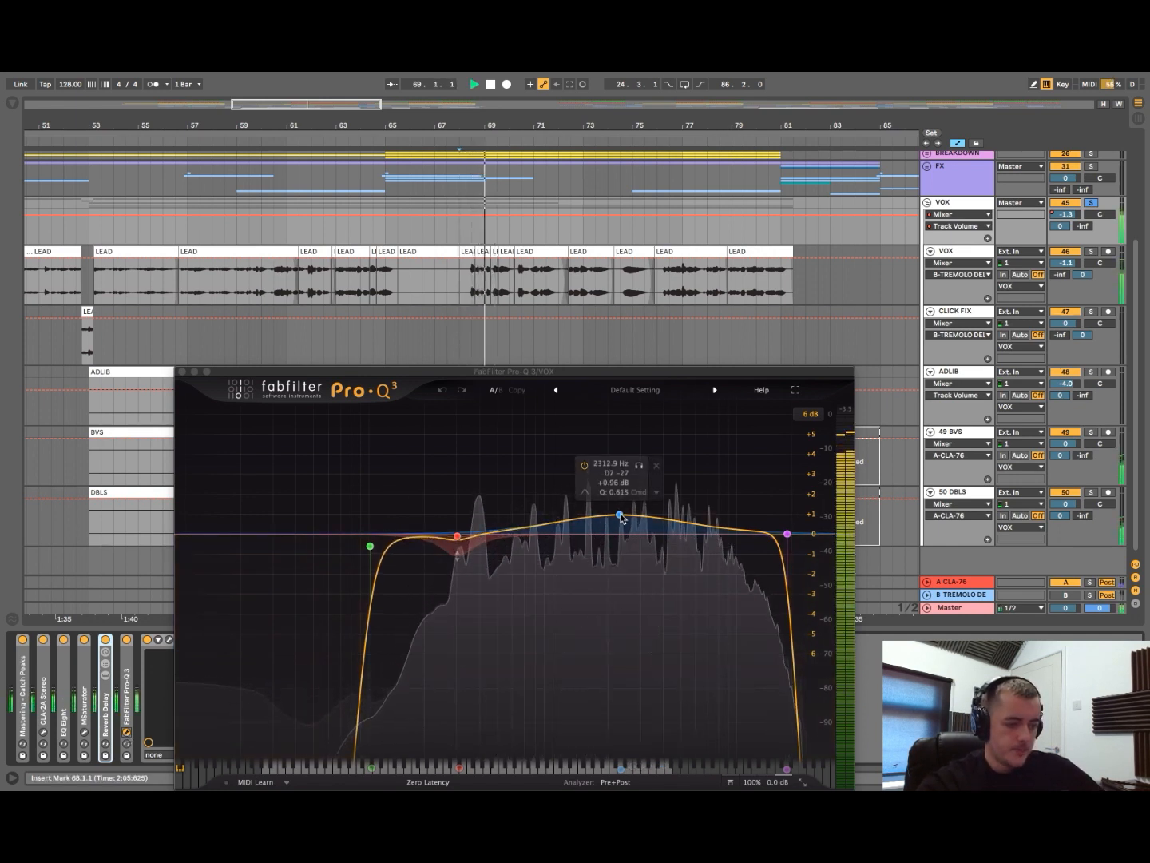
key(space)
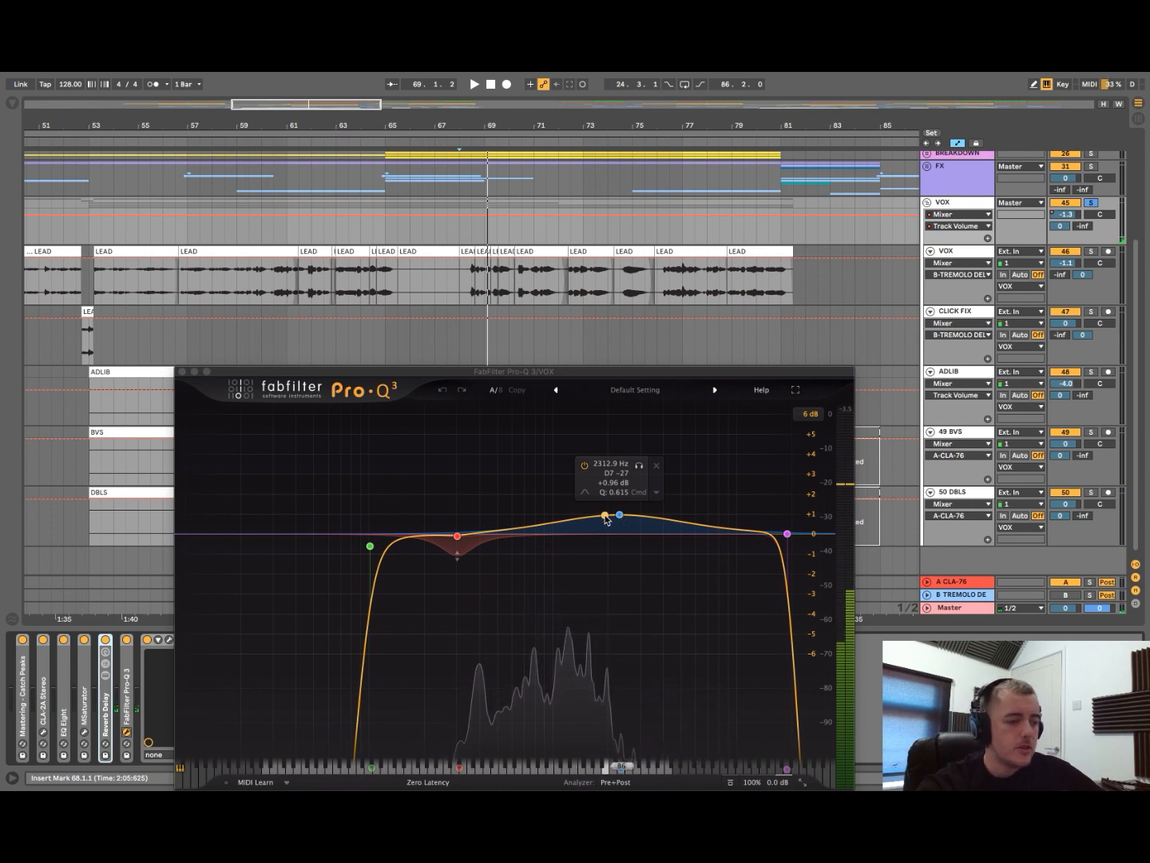
click(182, 371)
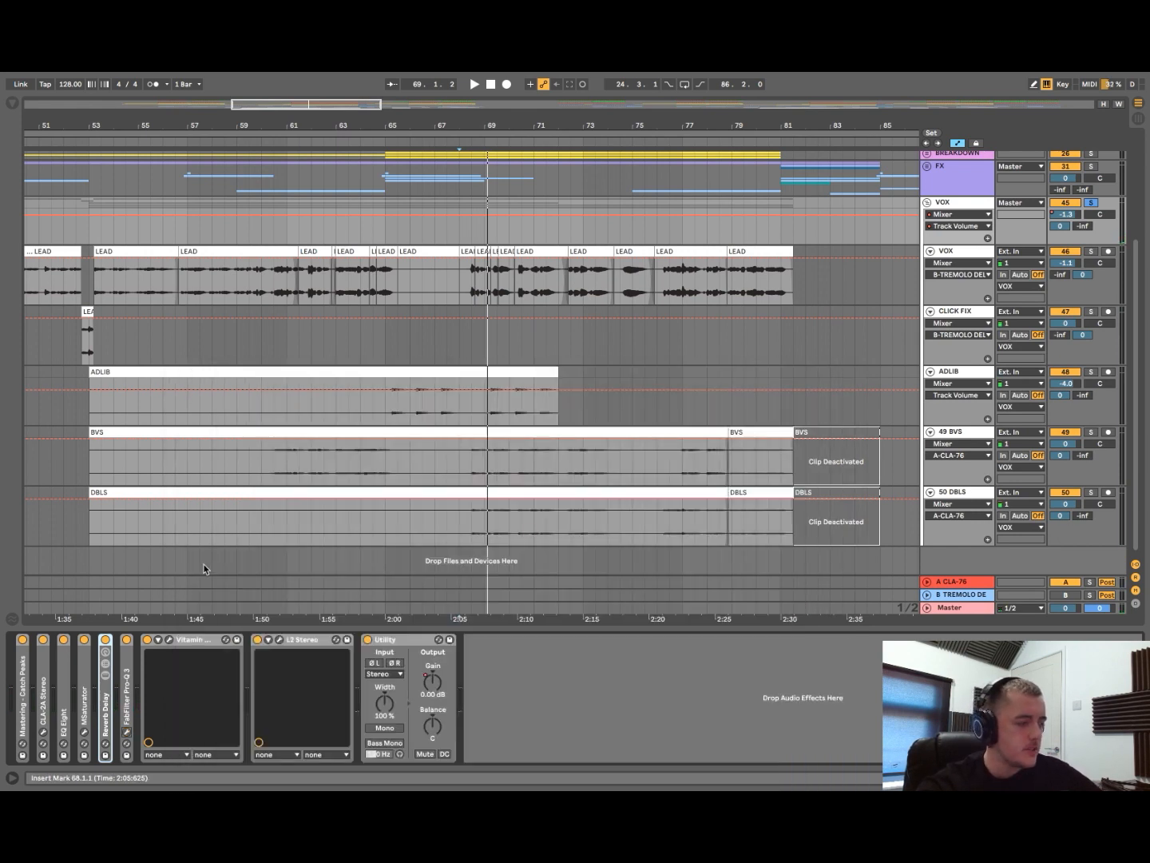
- Show the Vitamin Stereo plugin, compare the vocals with it bypassed and enabled during playback, and close and fold it
click(168, 641)
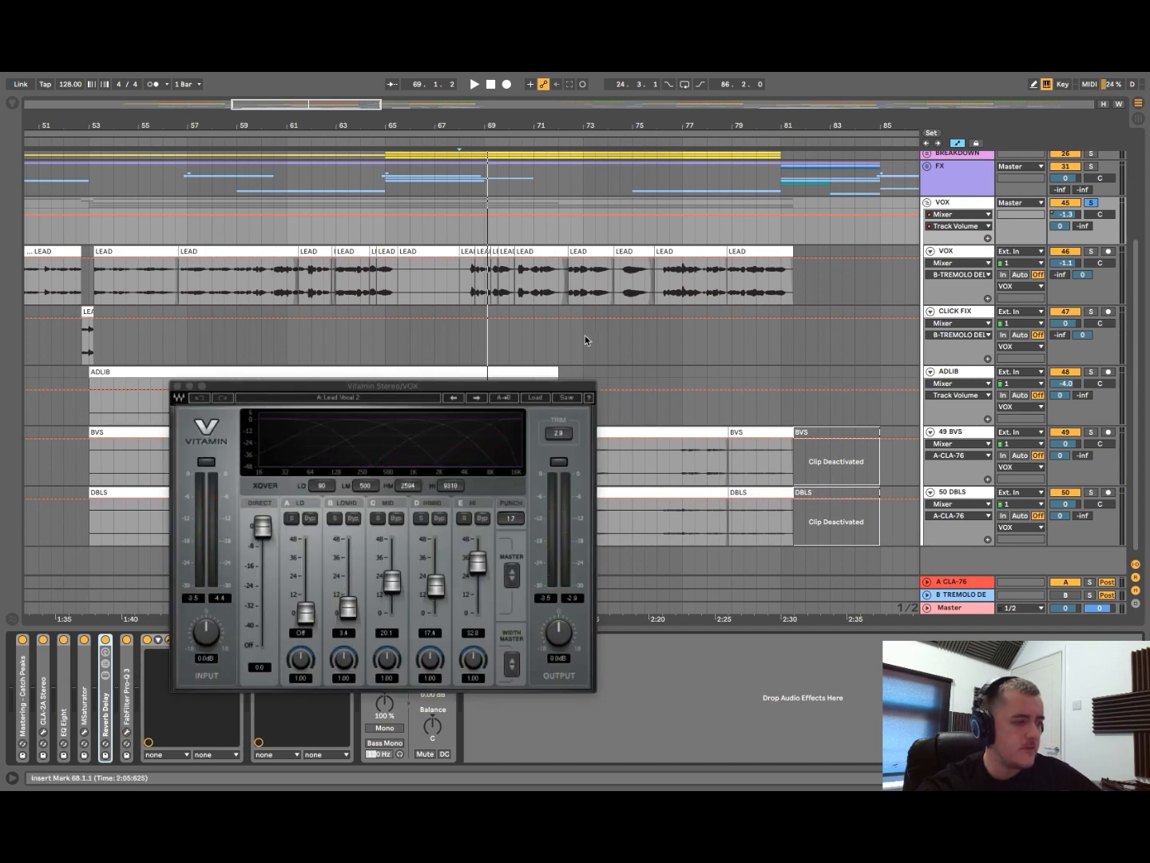
drag(478, 391, 507, 287)
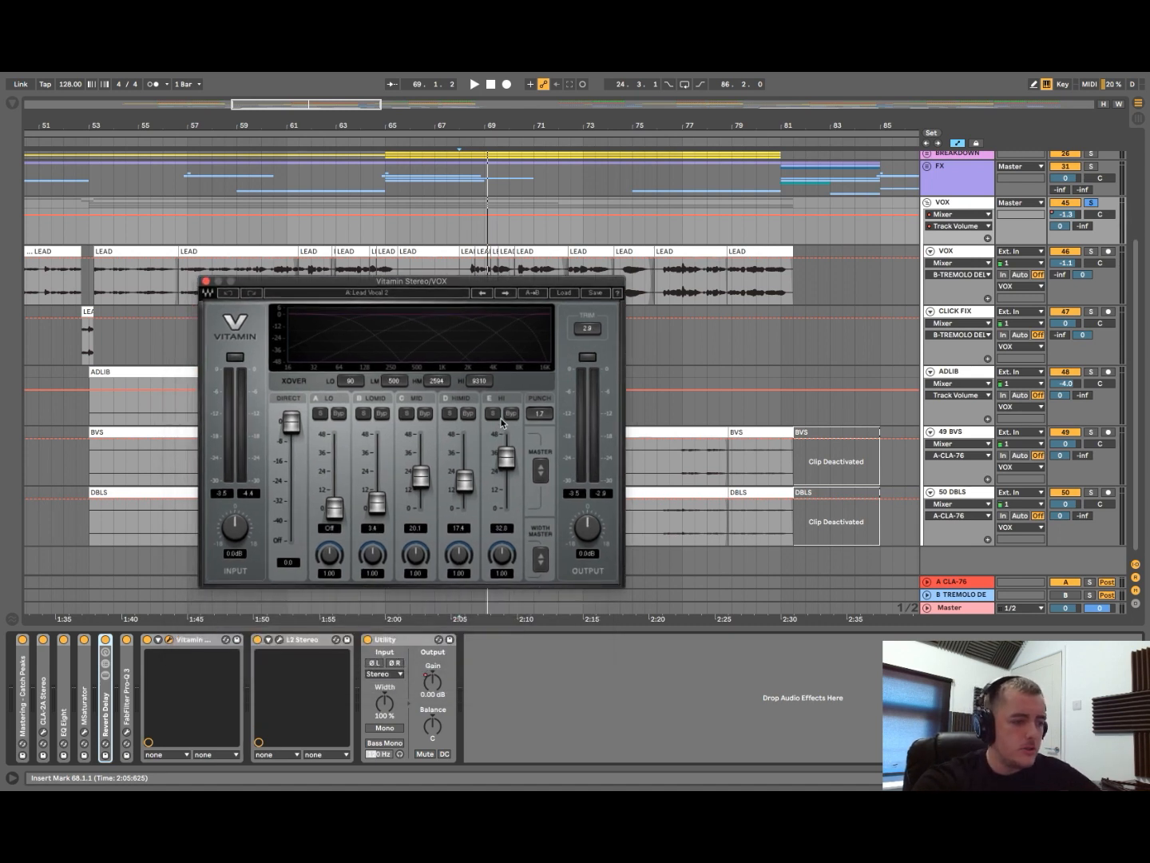
key(space)
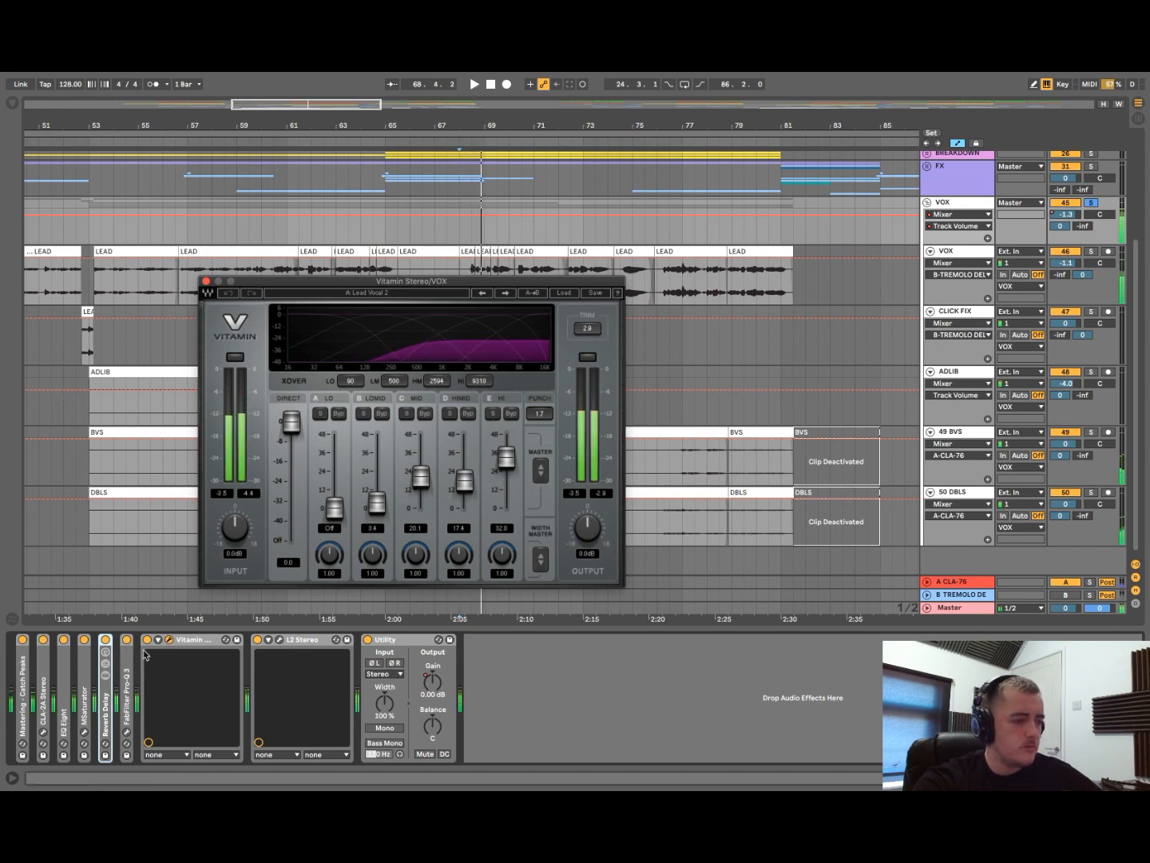
click(147, 640)
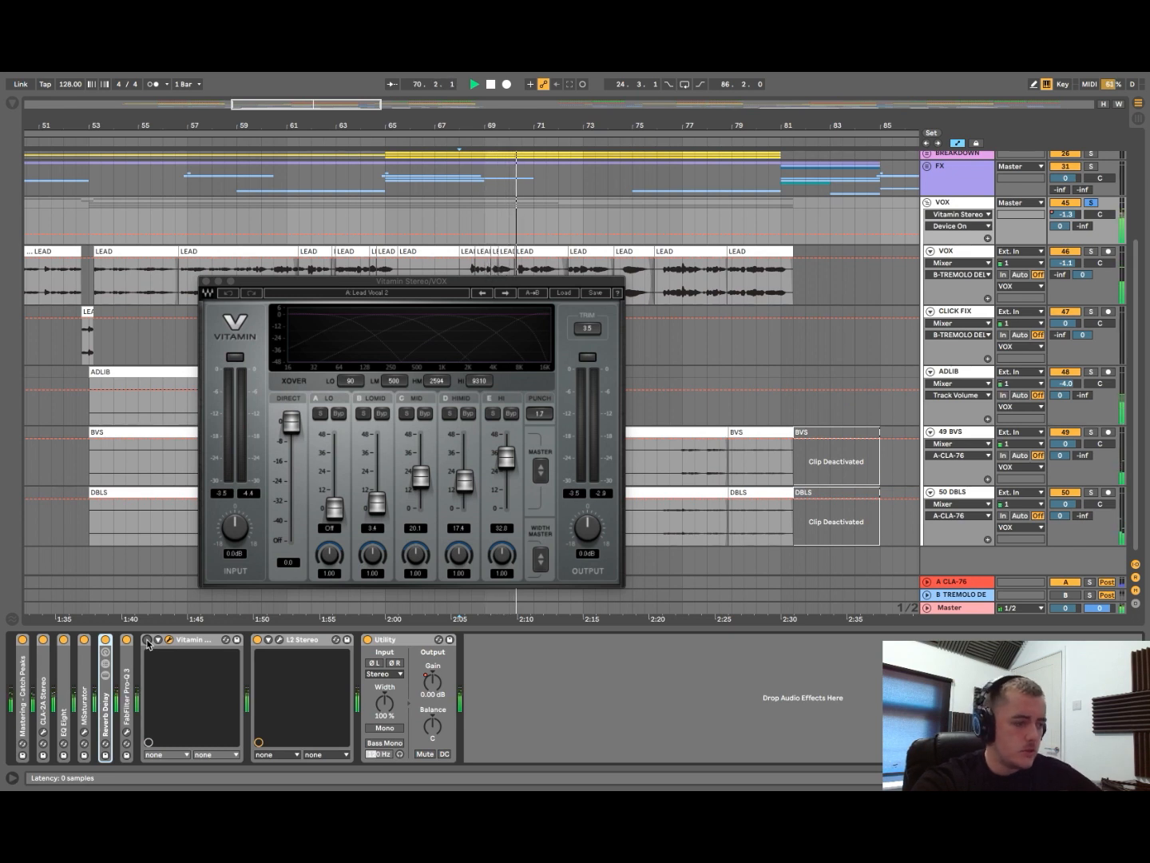
click(148, 640)
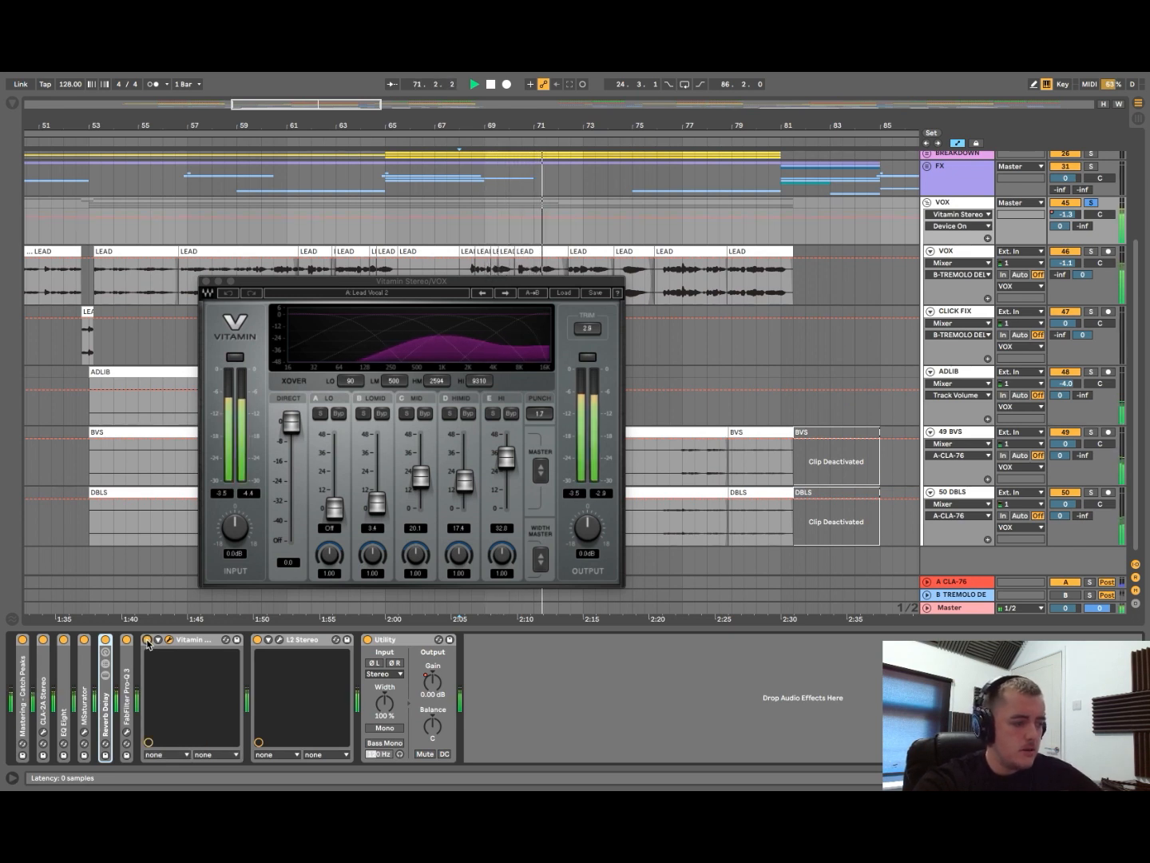
key(space)
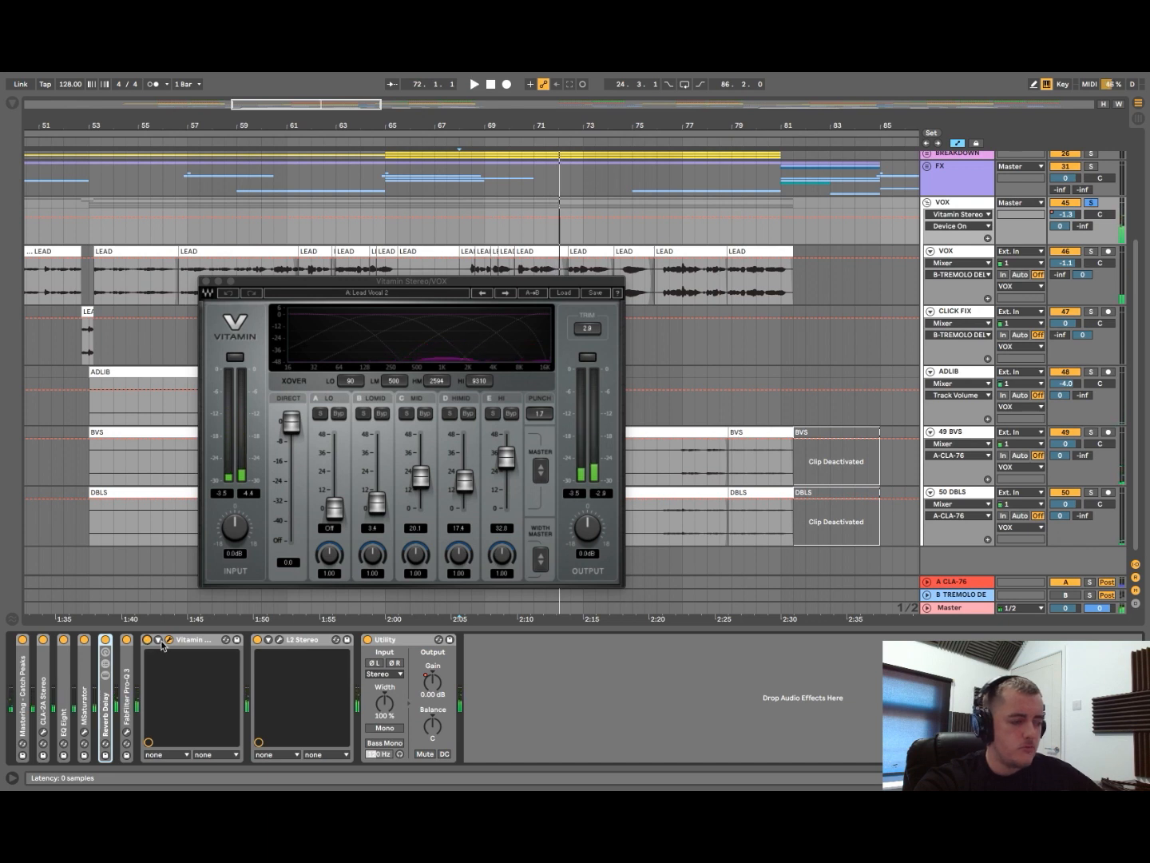
click(168, 639)
double_click(186, 640)
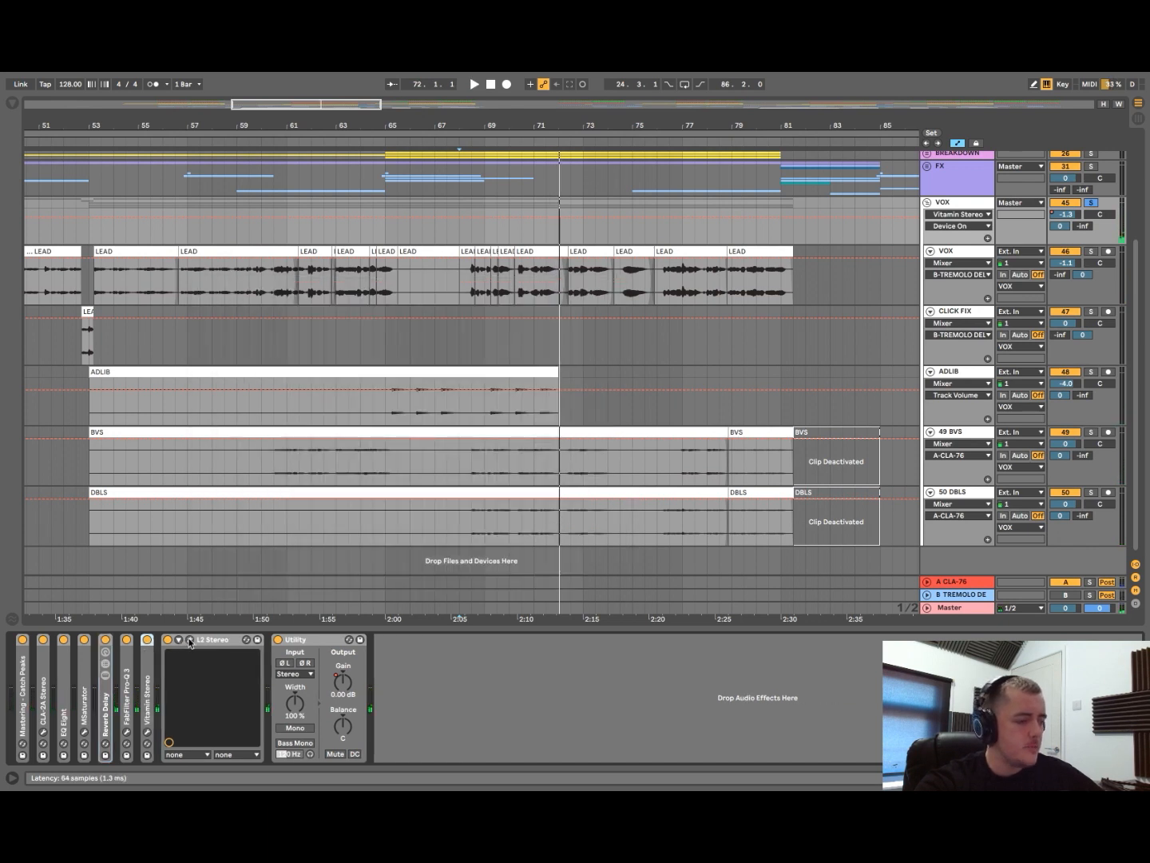
- Show the L2 Stereo limiter and watch its threshold and attenuation meters while the vocals play from bar 68
click(189, 640)
key(space)
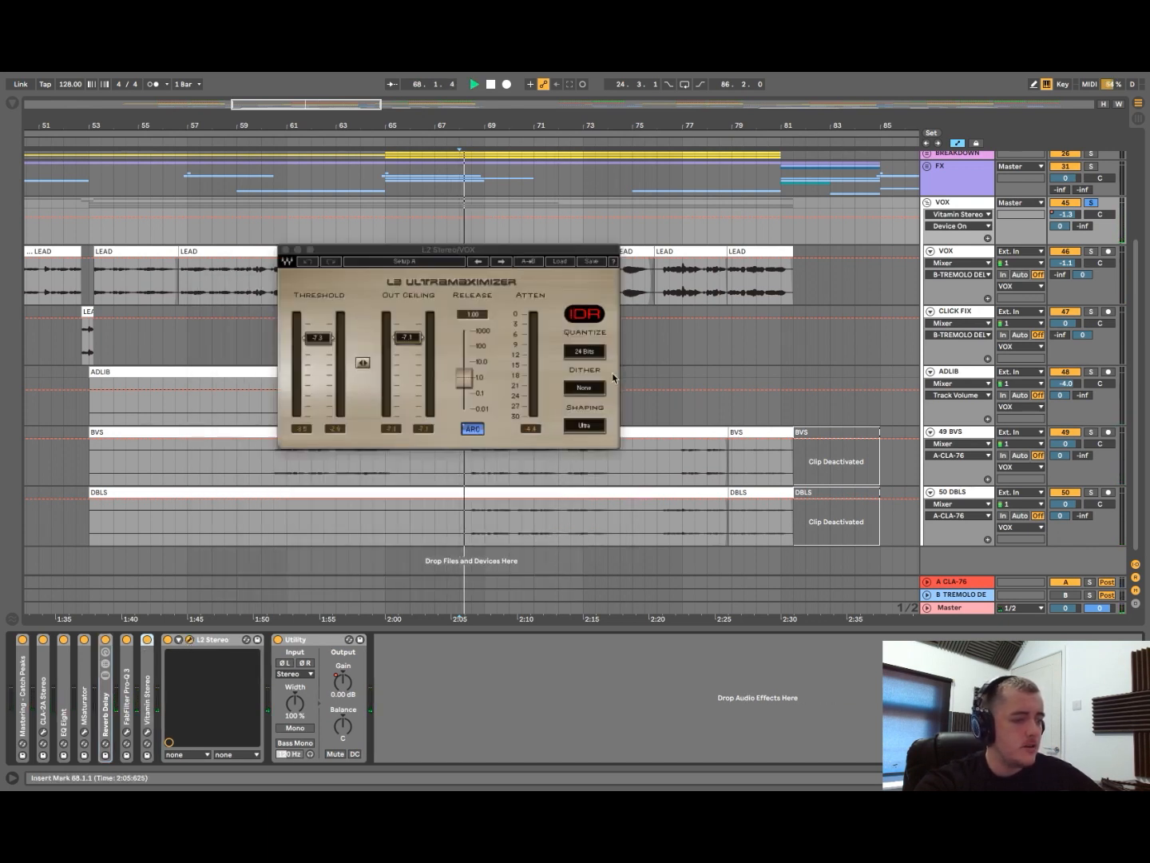
click(552, 439)
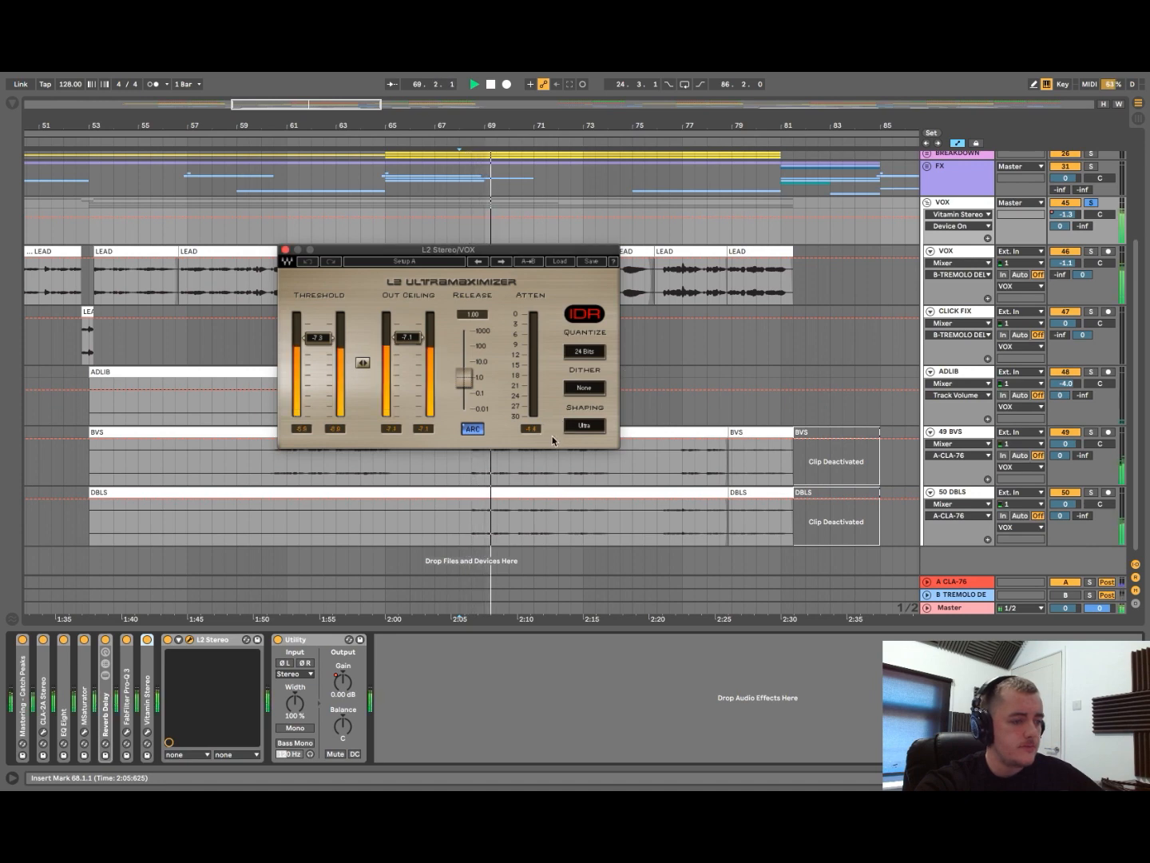
key(space)
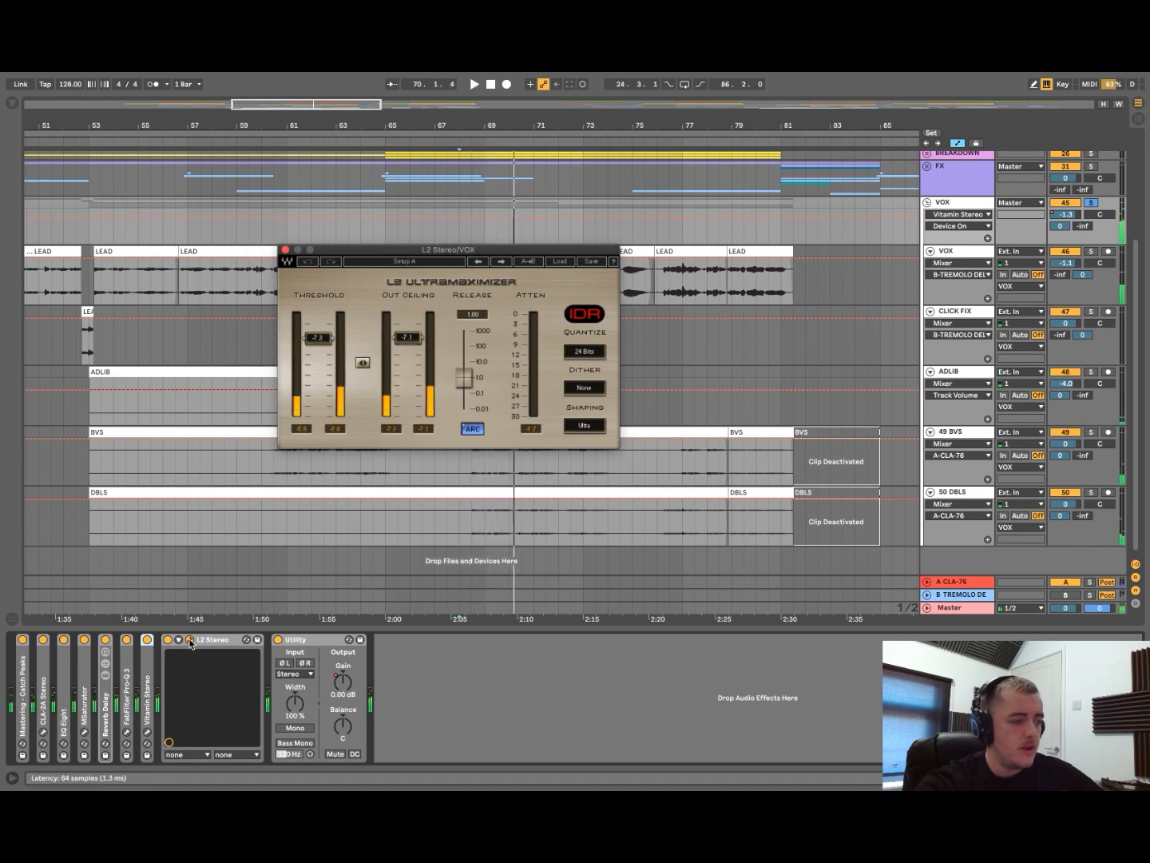
- Close the L2 Stereo plugin window and fold the VOX group
click(190, 640)
scroll(436, 392, up, 5)
scroll(435, 390, left, 3)
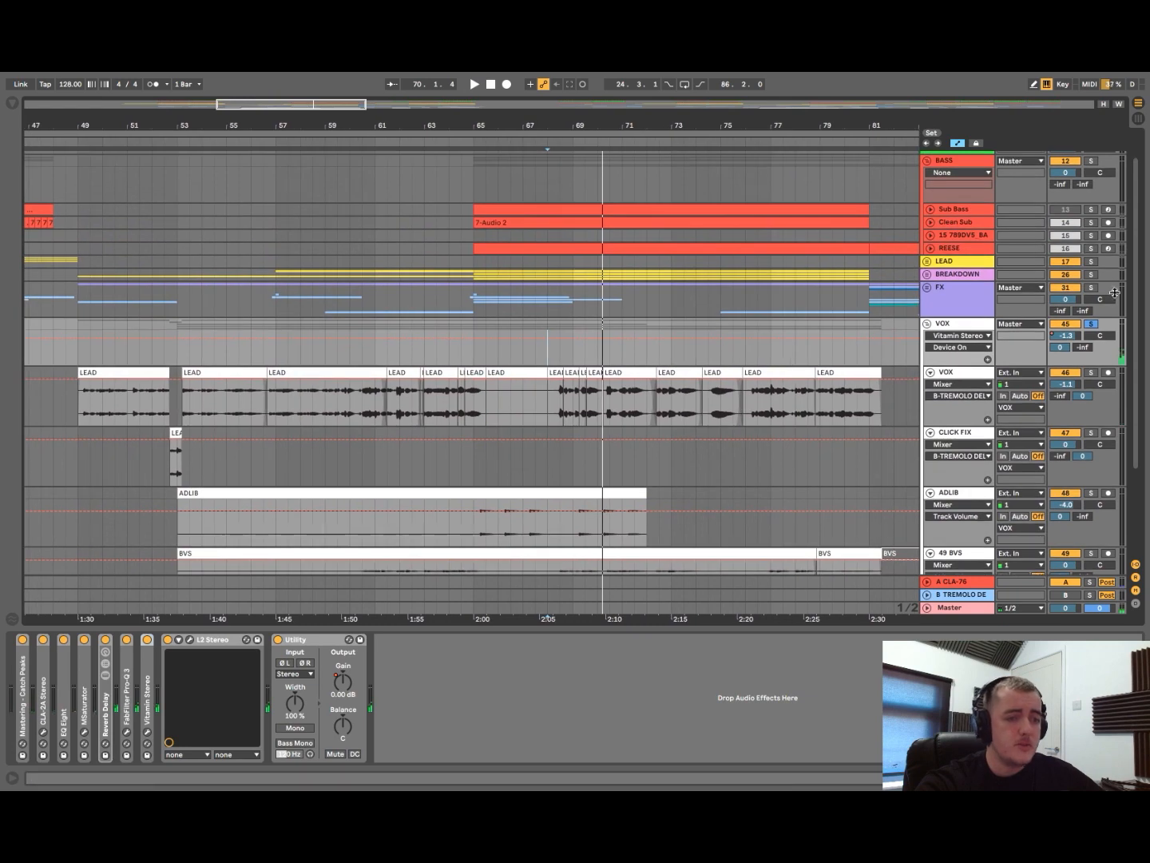
click(927, 324)
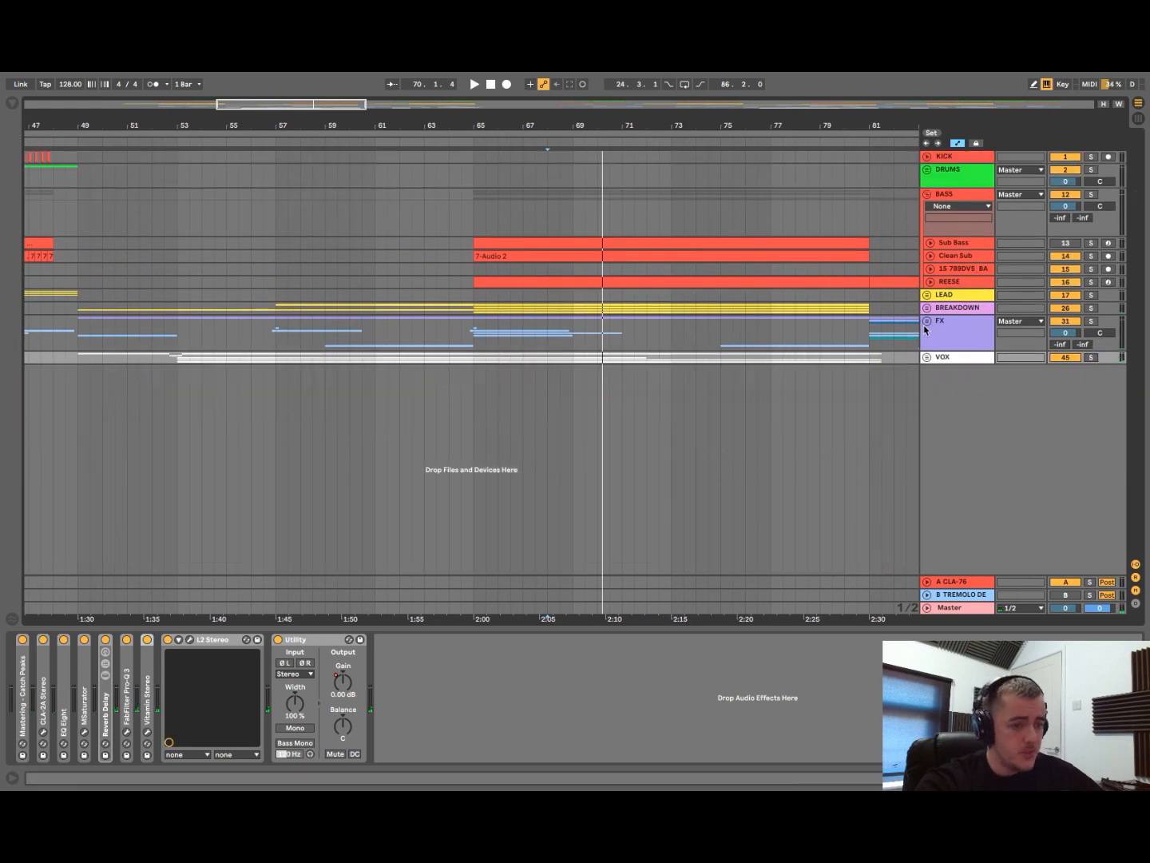
- Fold the BASS group and look over the layout of the whole arrangement
scroll(774, 425, down, 5)
scroll(775, 425, right, 3)
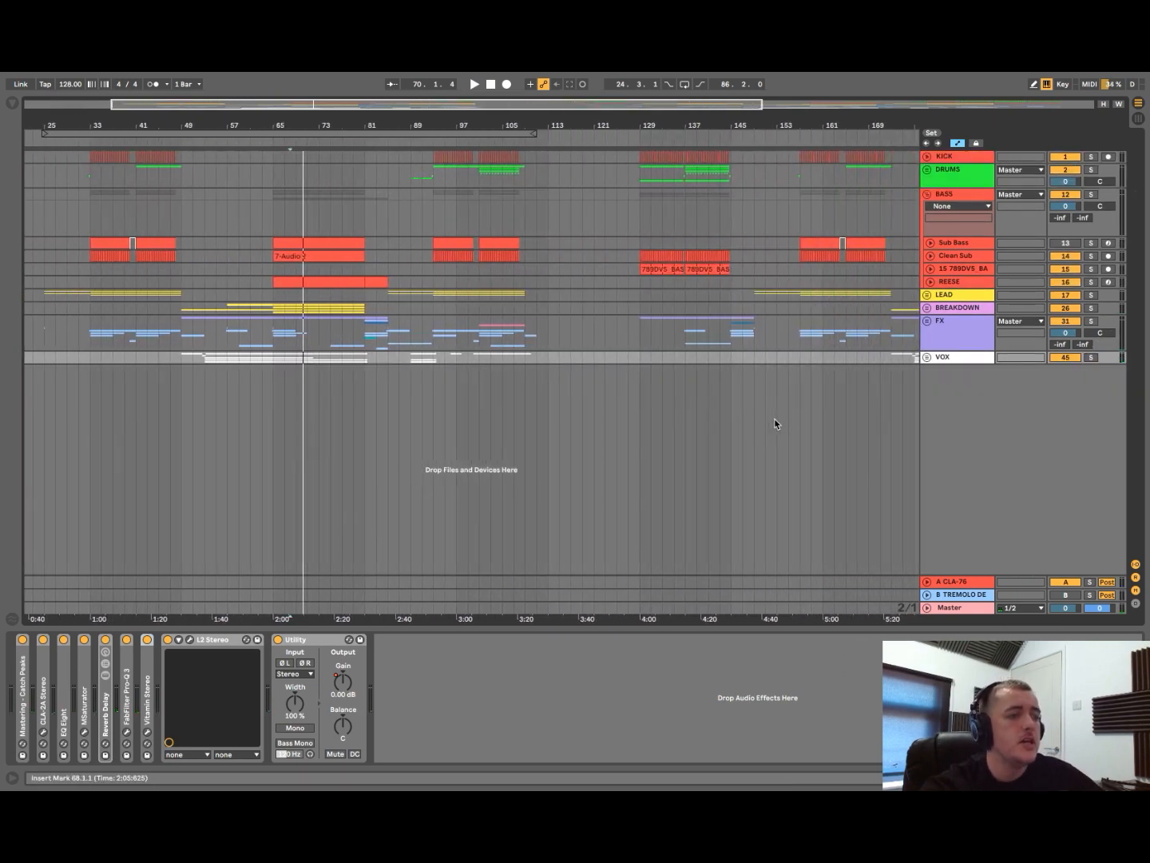
scroll(242, 424, down, 2)
scroll(325, 414, down, 2)
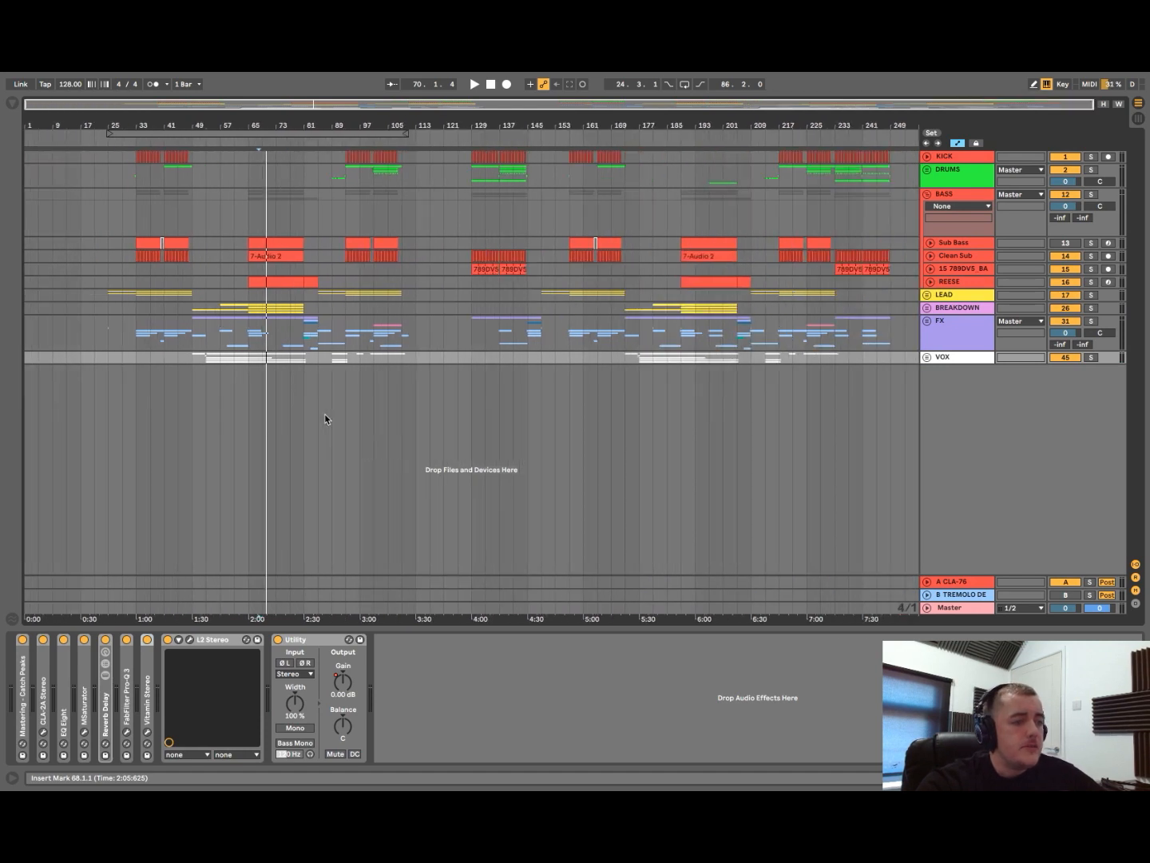
scroll(189, 405, up, 3)
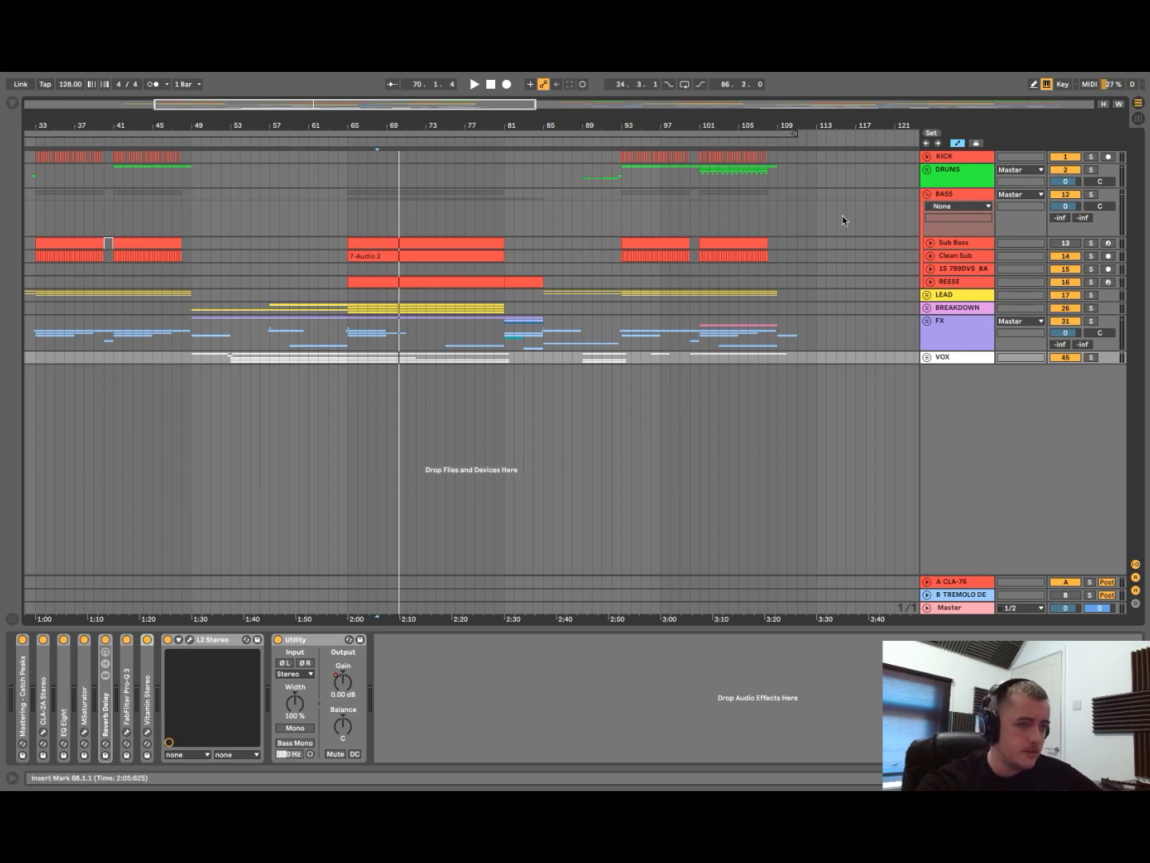
click(926, 195)
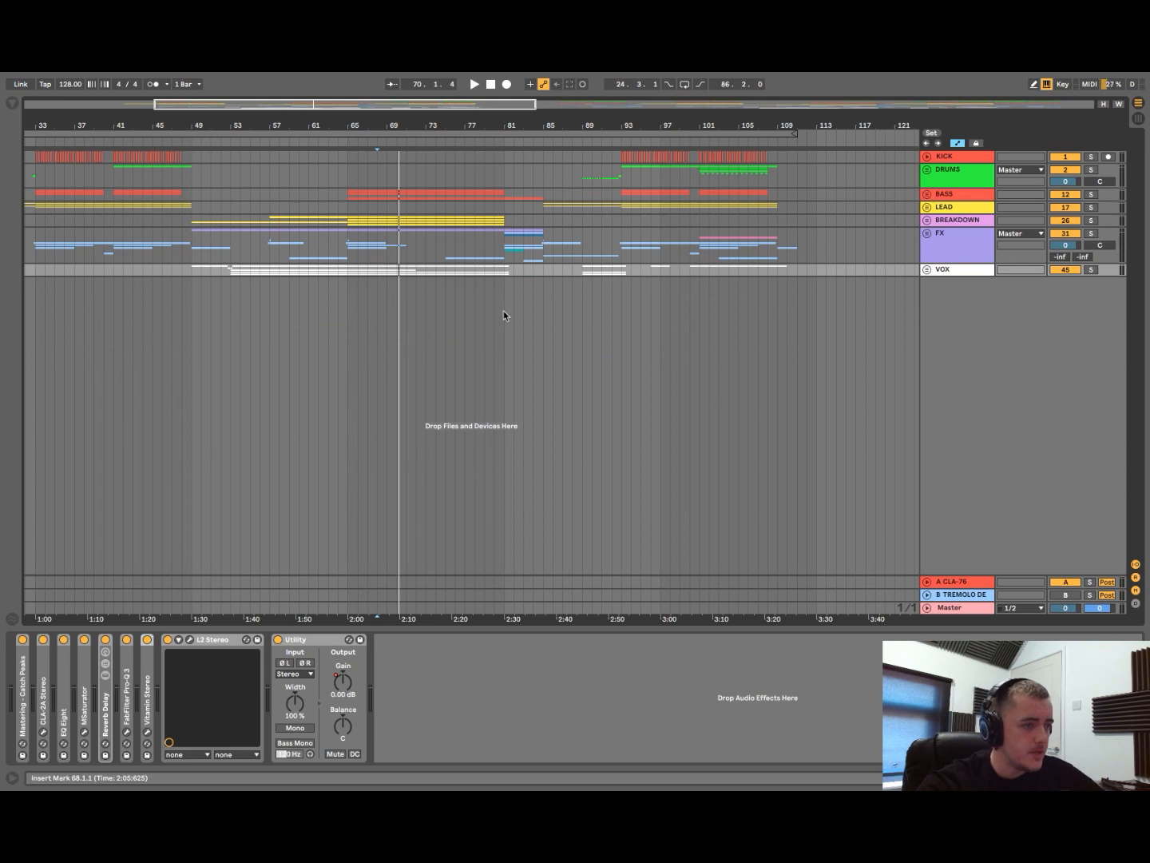
scroll(503, 315, down, 3)
scroll(680, 311, right, 2)
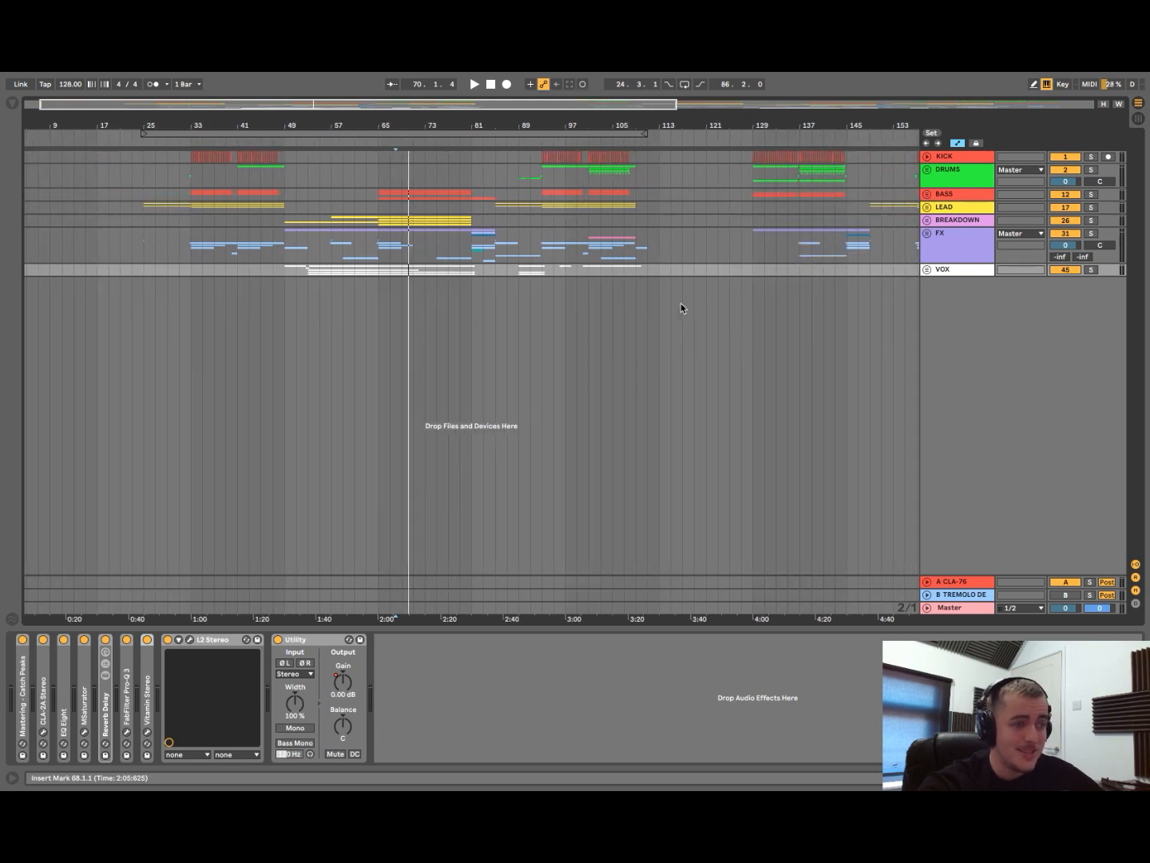
- Solo the LEAD, BASS and KICK tracks, play them together from bar 33, and clear the solos
click(183, 281)
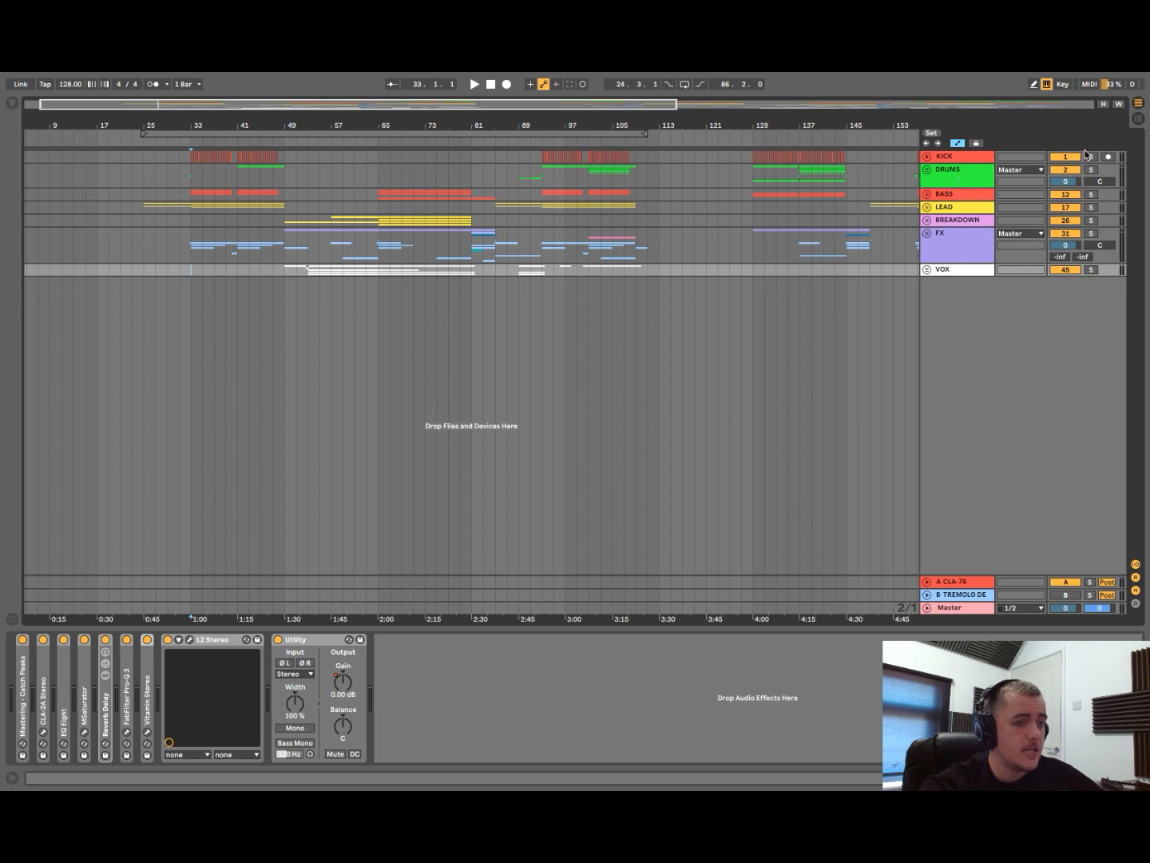
click(1091, 208)
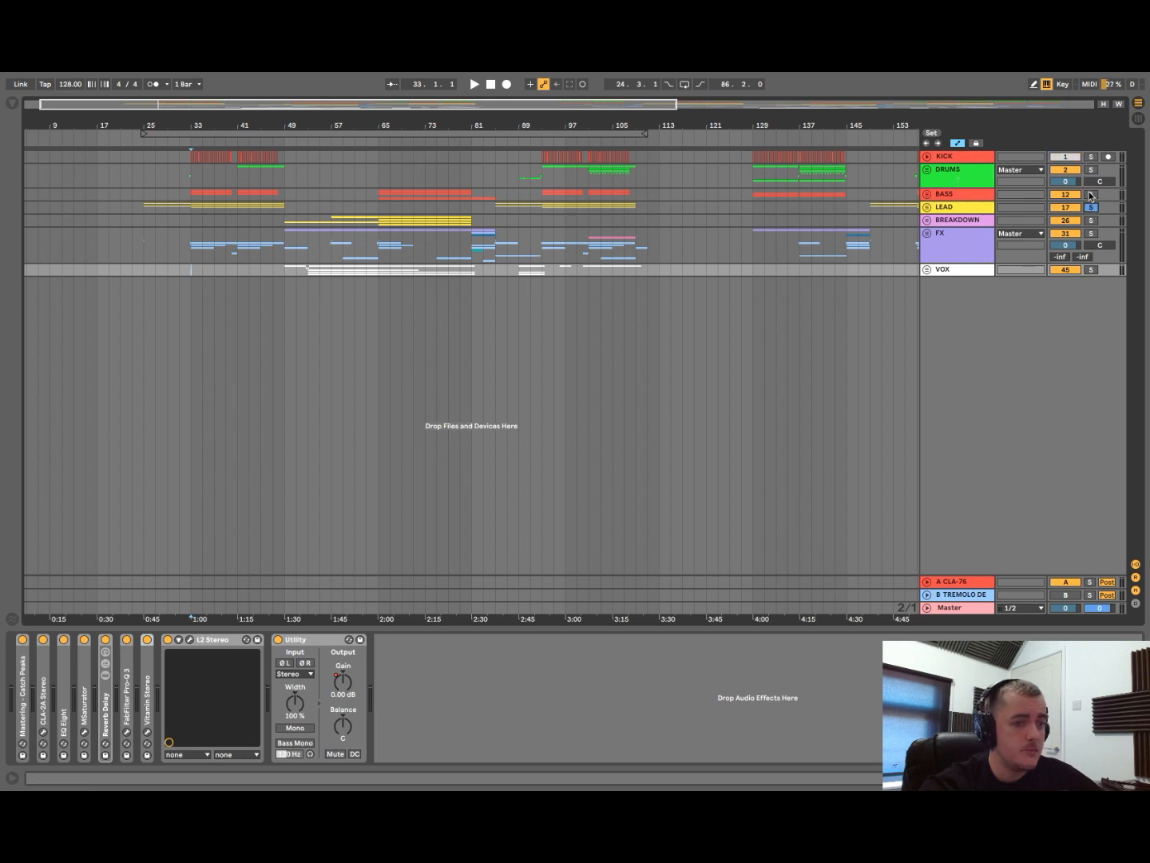
click(1091, 194)
click(1091, 156)
key(space)
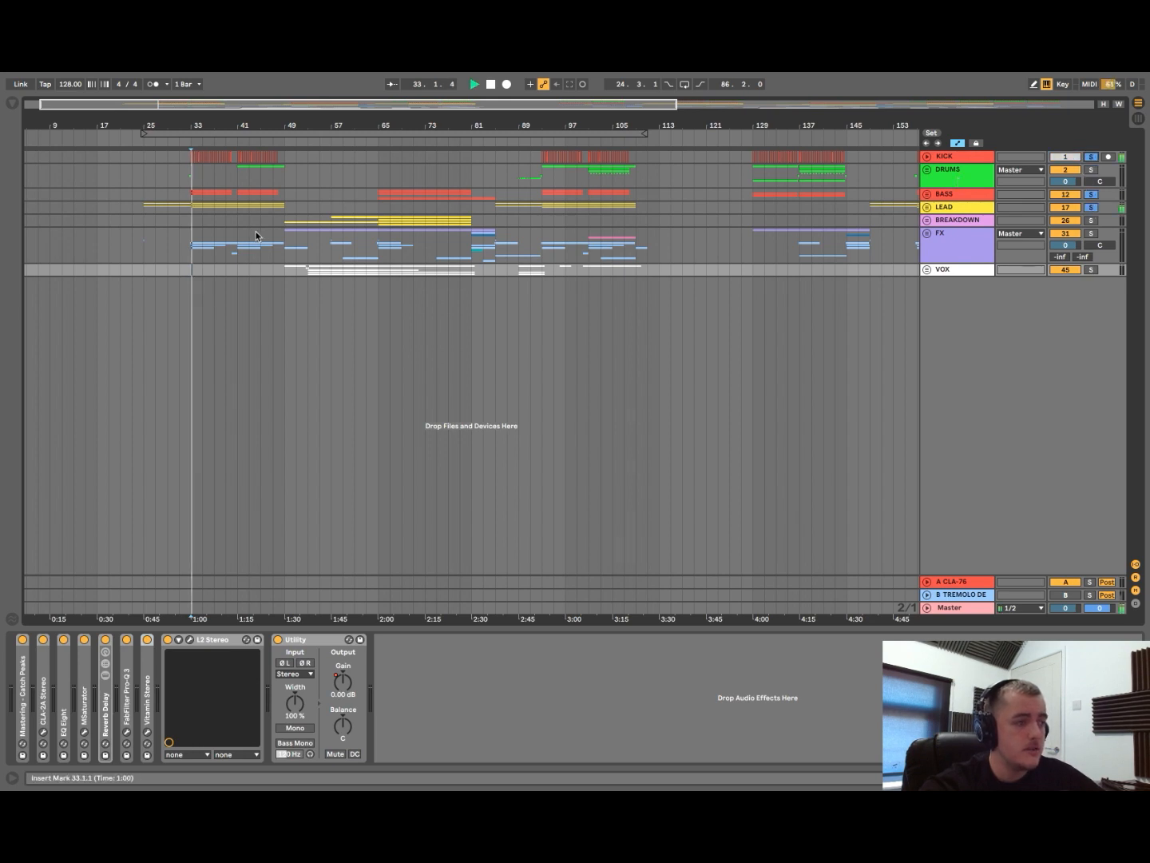
key(space)
click(1089, 195)
- Unfold the DRUMS group and show the effects chain of its Drums subgroup
click(928, 170)
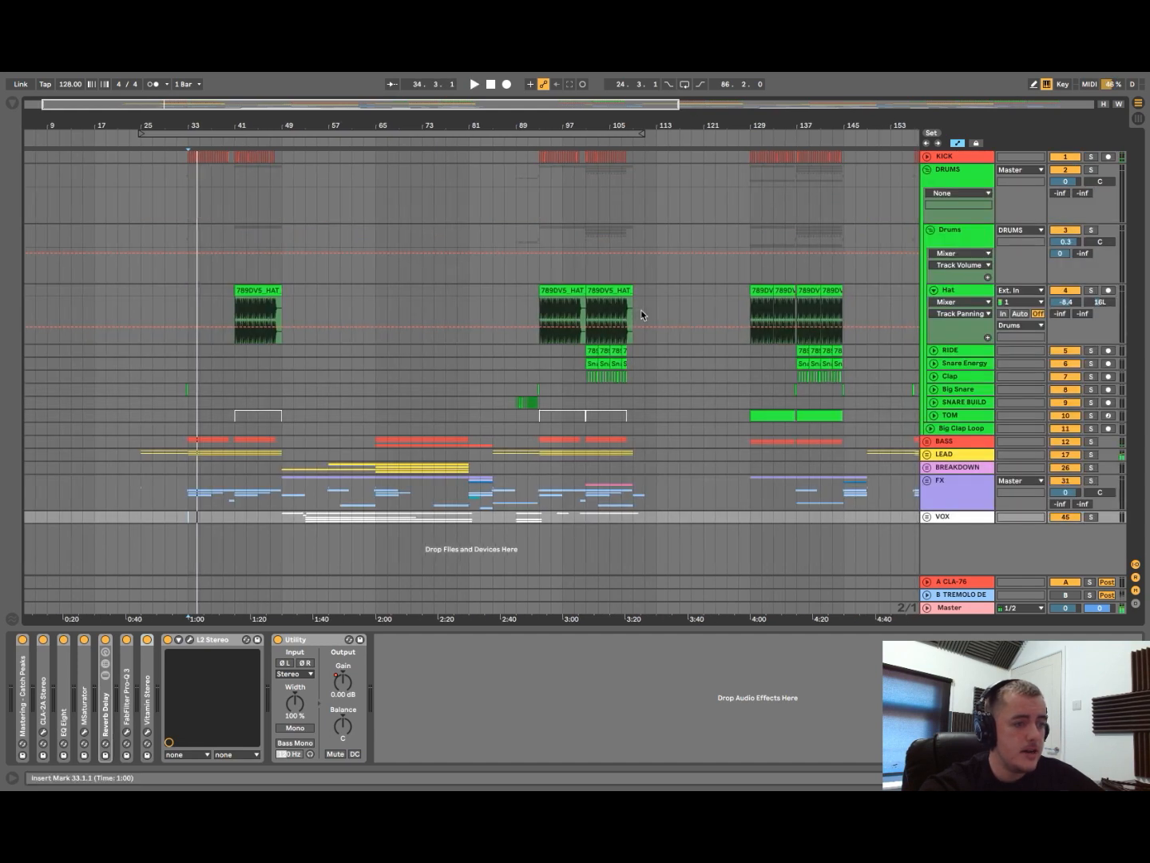
click(950, 204)
click(953, 238)
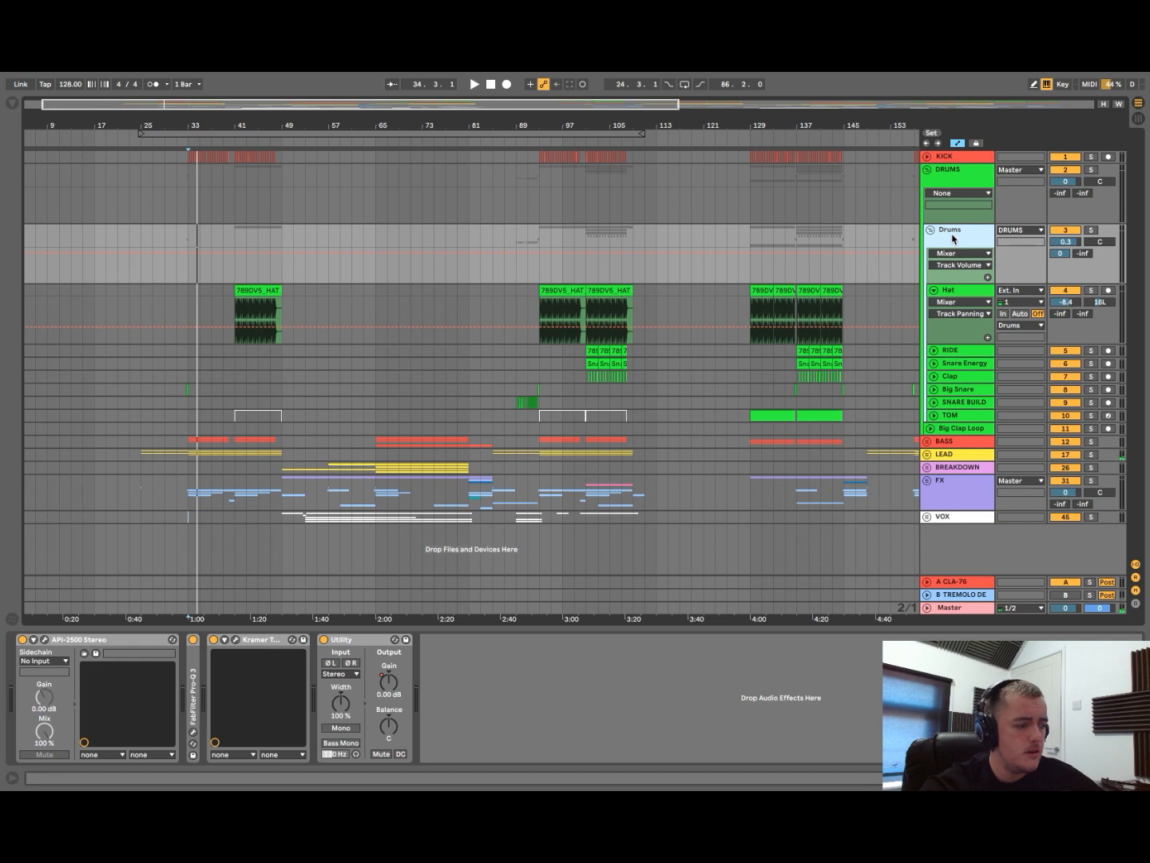
scroll(635, 290, up, 3)
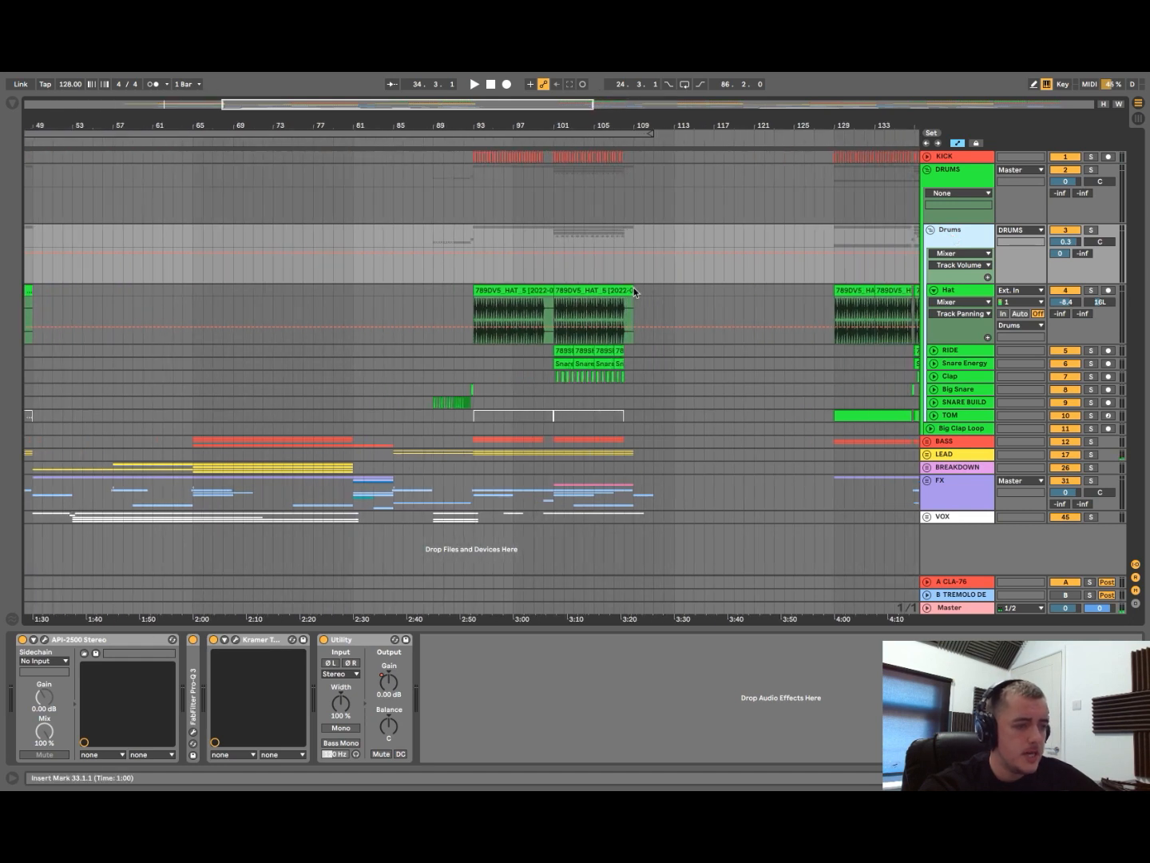
- Solo the Hat track and play it briefly from bar 93
click(470, 305)
click(1087, 291)
key(space)
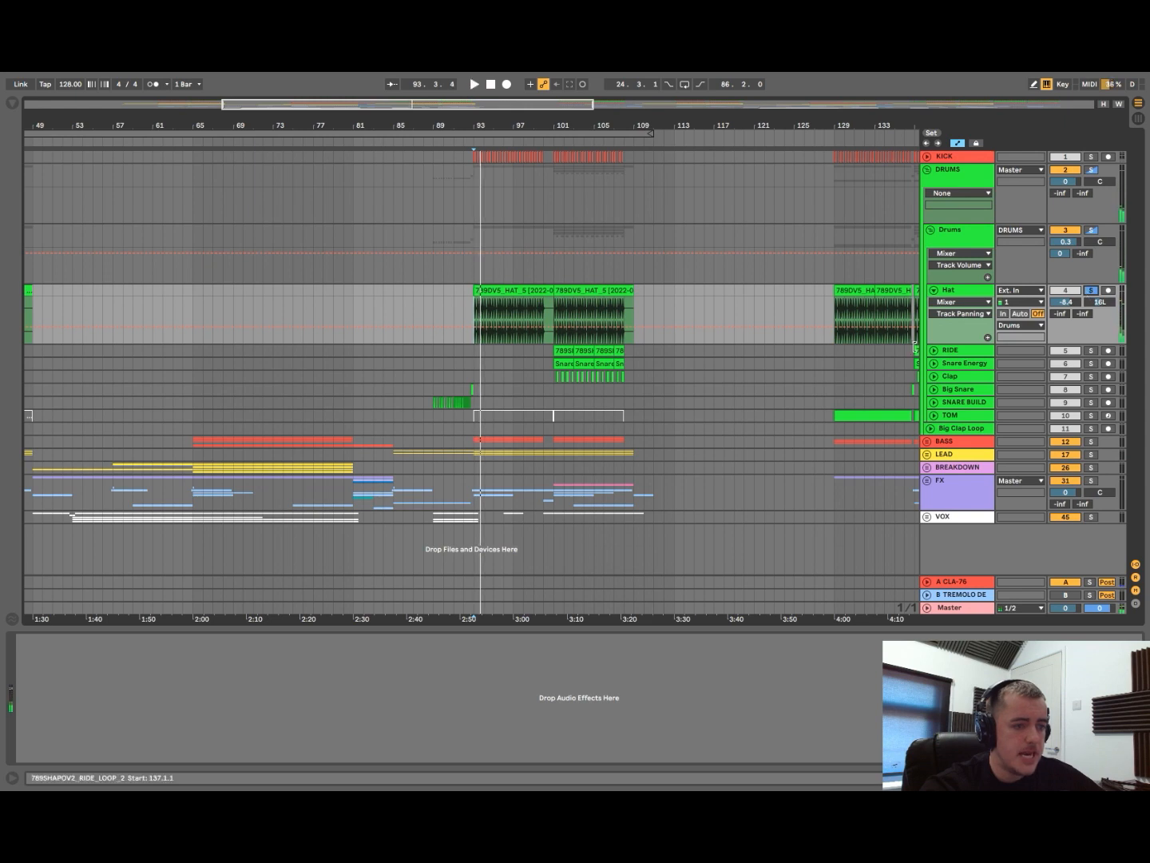
- Expand all drum tracks from RIDE downward, and audition the RIDE loop soloed from bar 101
alt+click(933, 350)
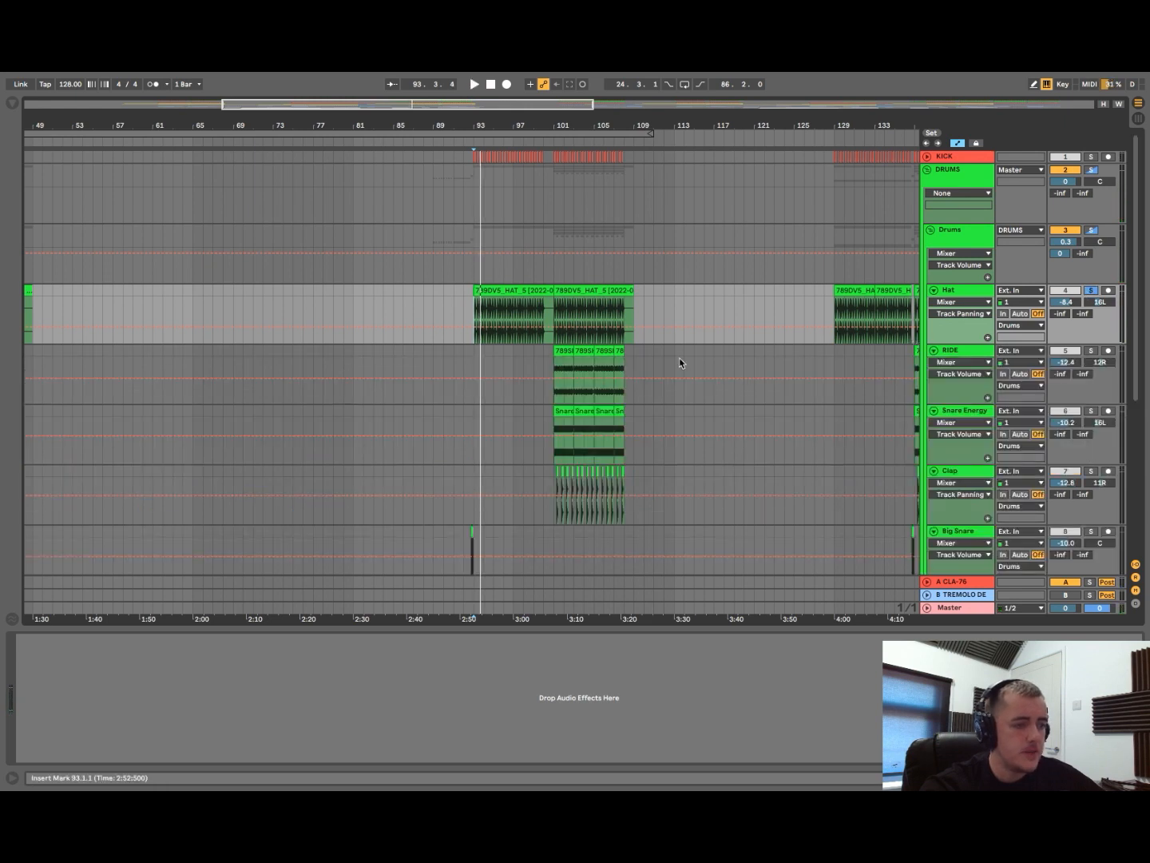
scroll(681, 362, up, 5)
scroll(414, 428, left, 2)
scroll(414, 429, left, 2)
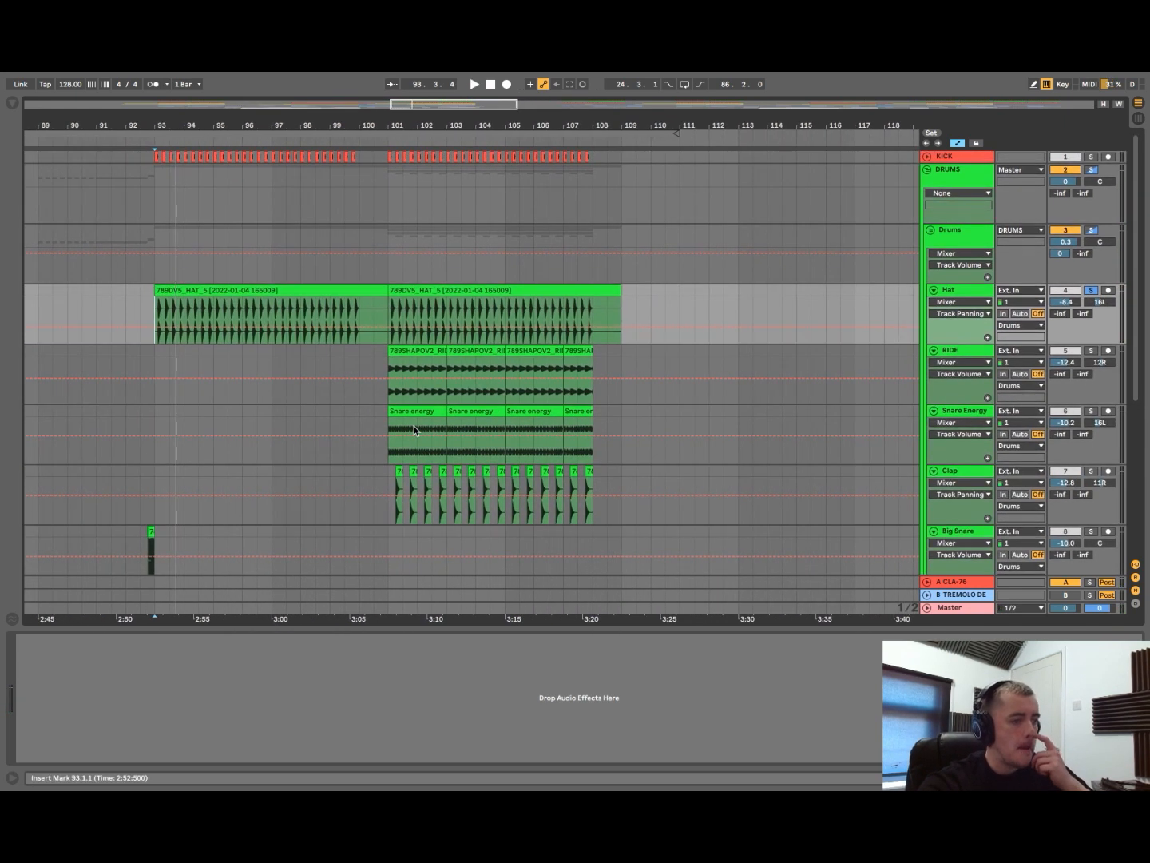
click(390, 397)
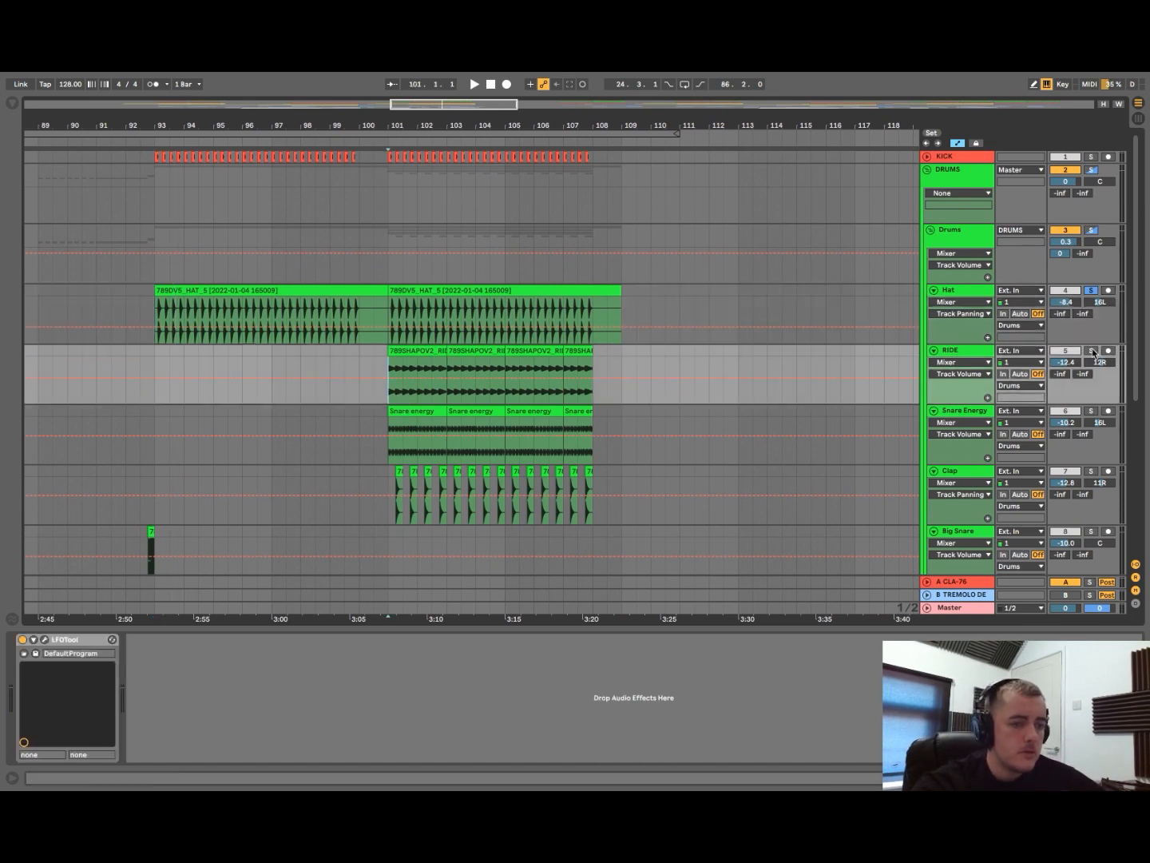
click(1092, 351)
key(space)
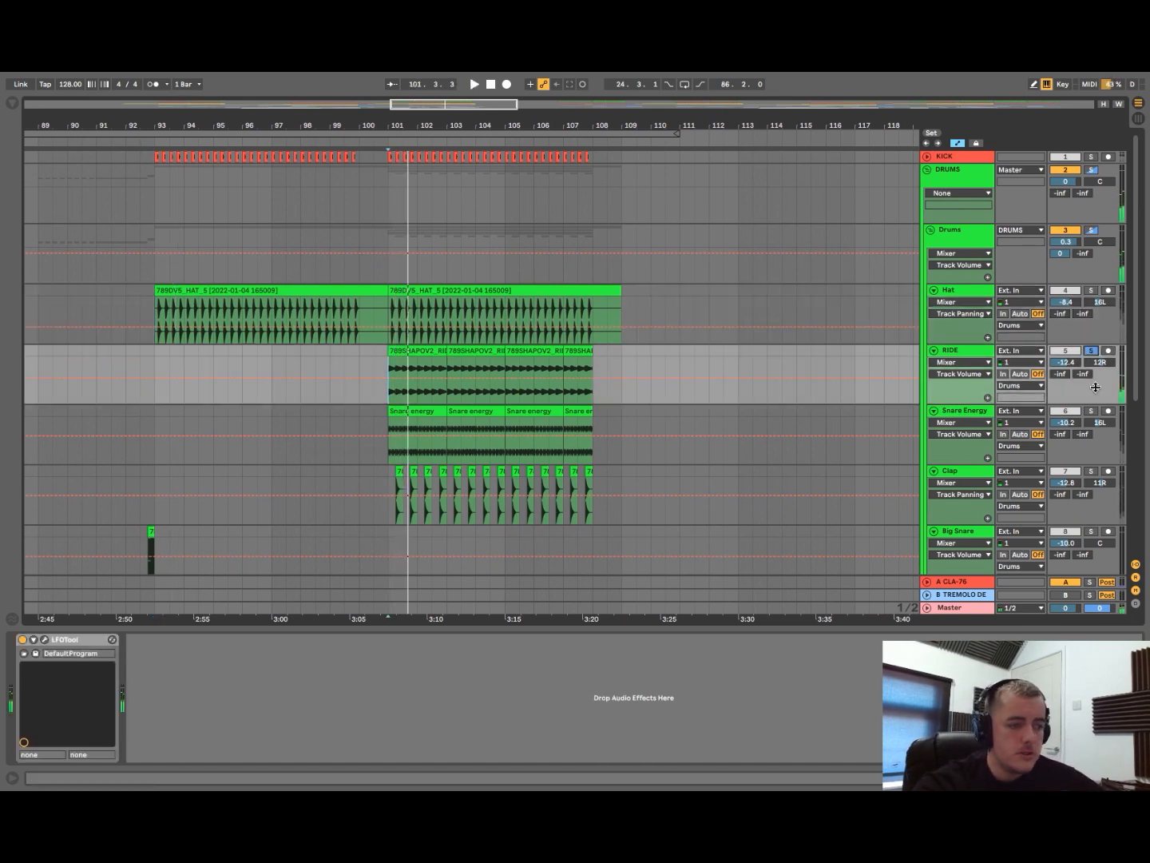
- Solo the Snare Energy track, show its effects chain, and play the loop from bar 101
click(1091, 410)
click(979, 412)
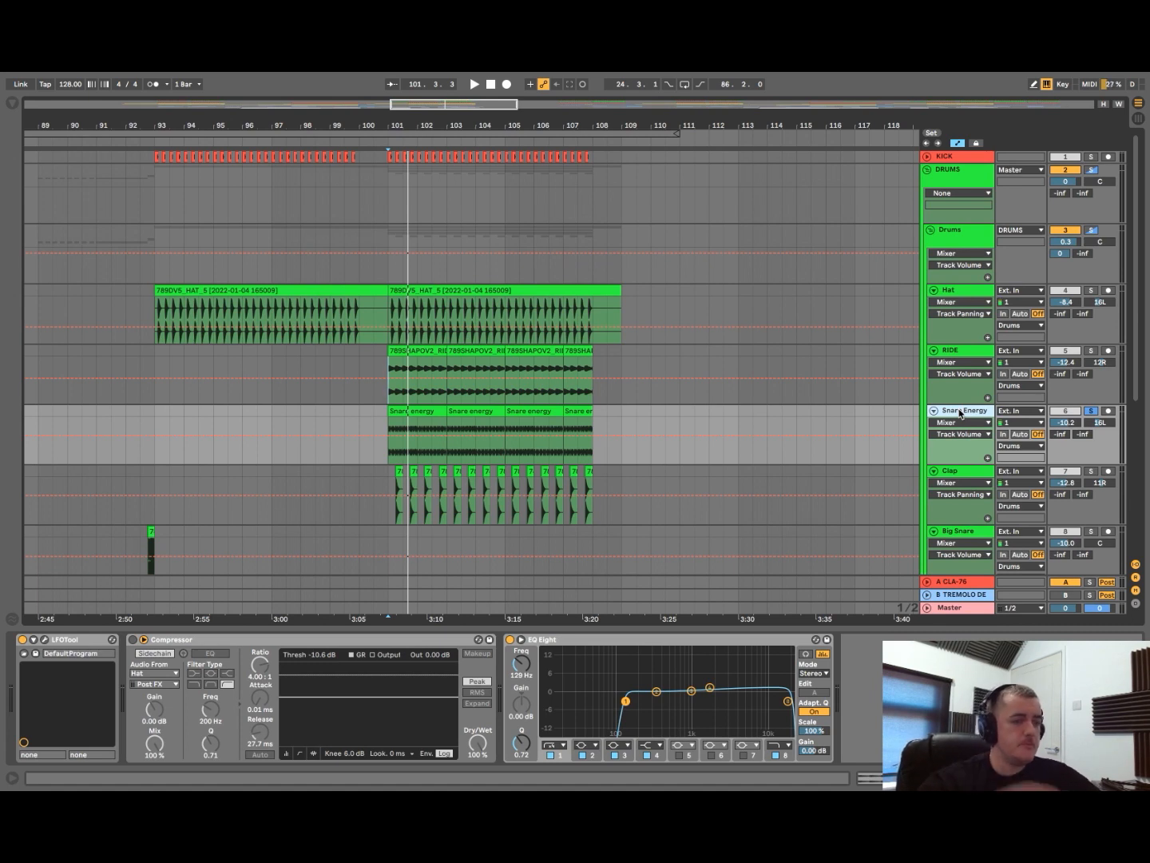
key(space)
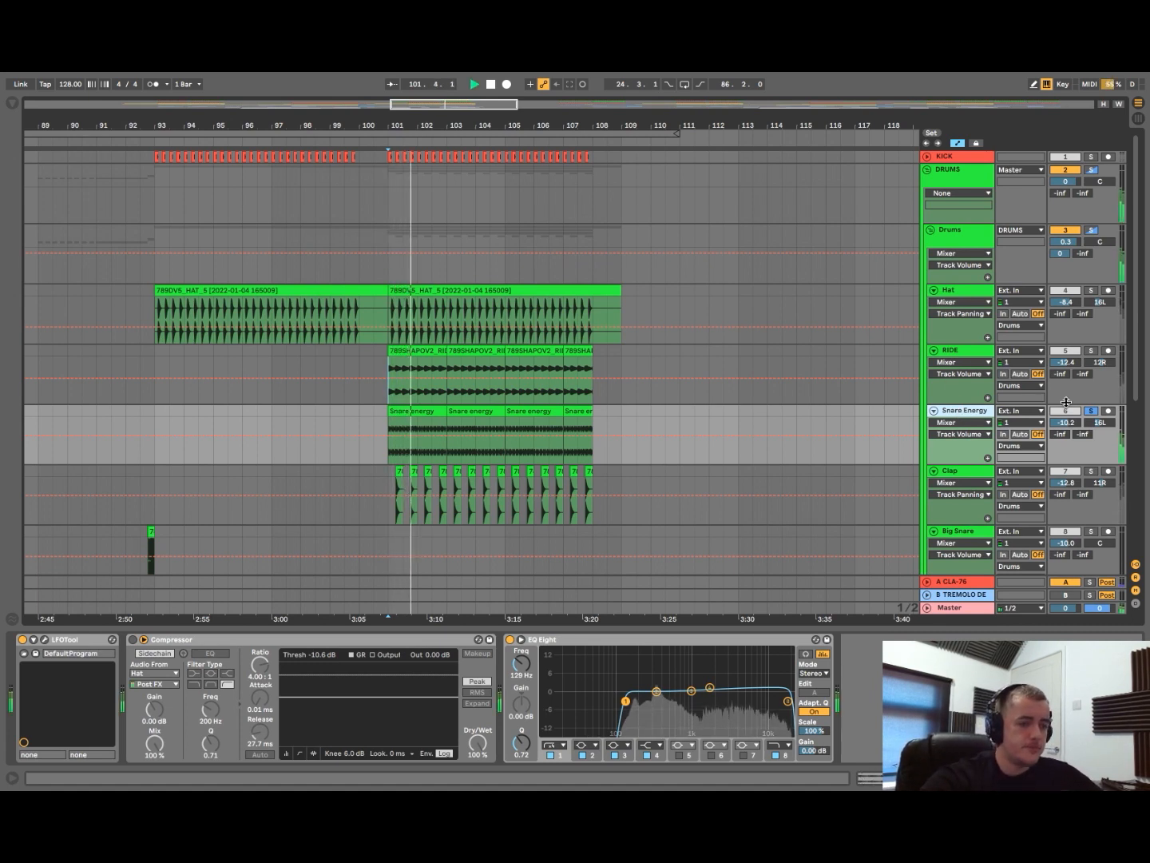
scroll(429, 431, up, 4)
key(space)
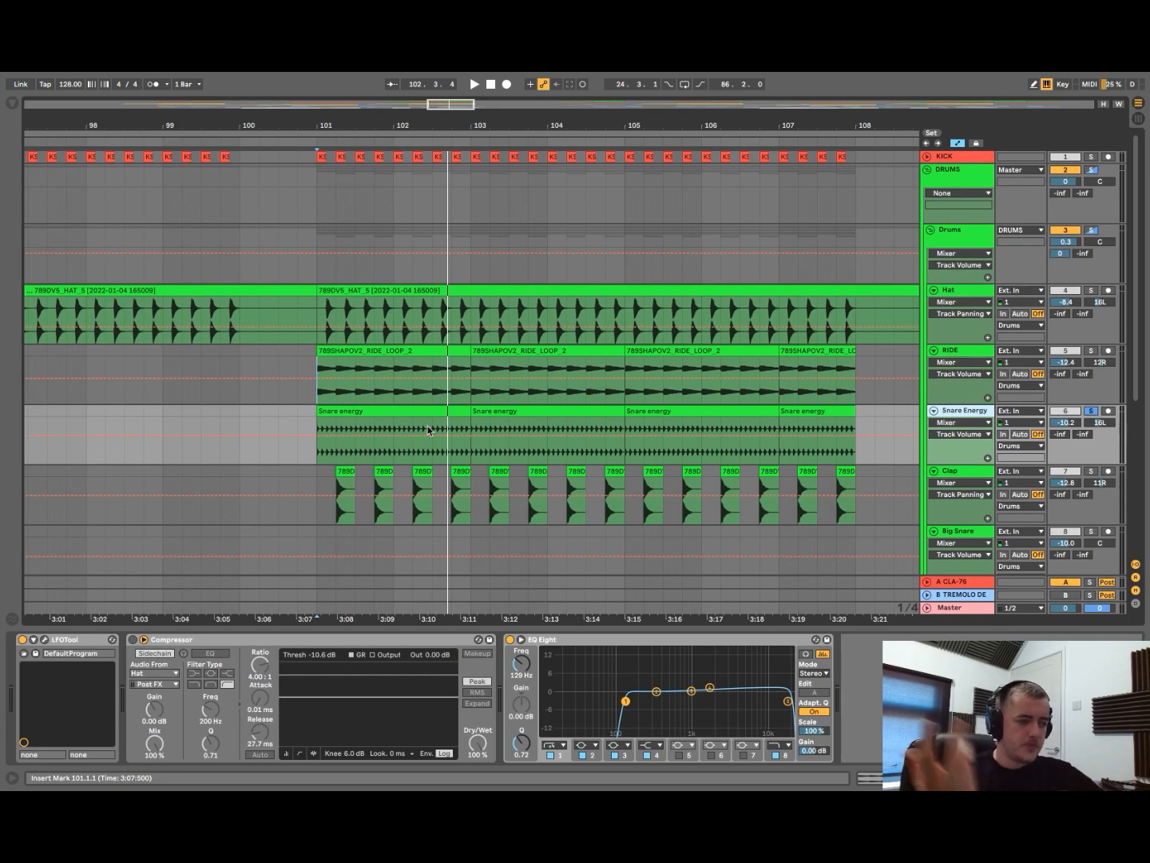
- Select the first Snare energy clip, inspect the volume-ducking curve in the track's LFOTool, and close the plugin
click(390, 411)
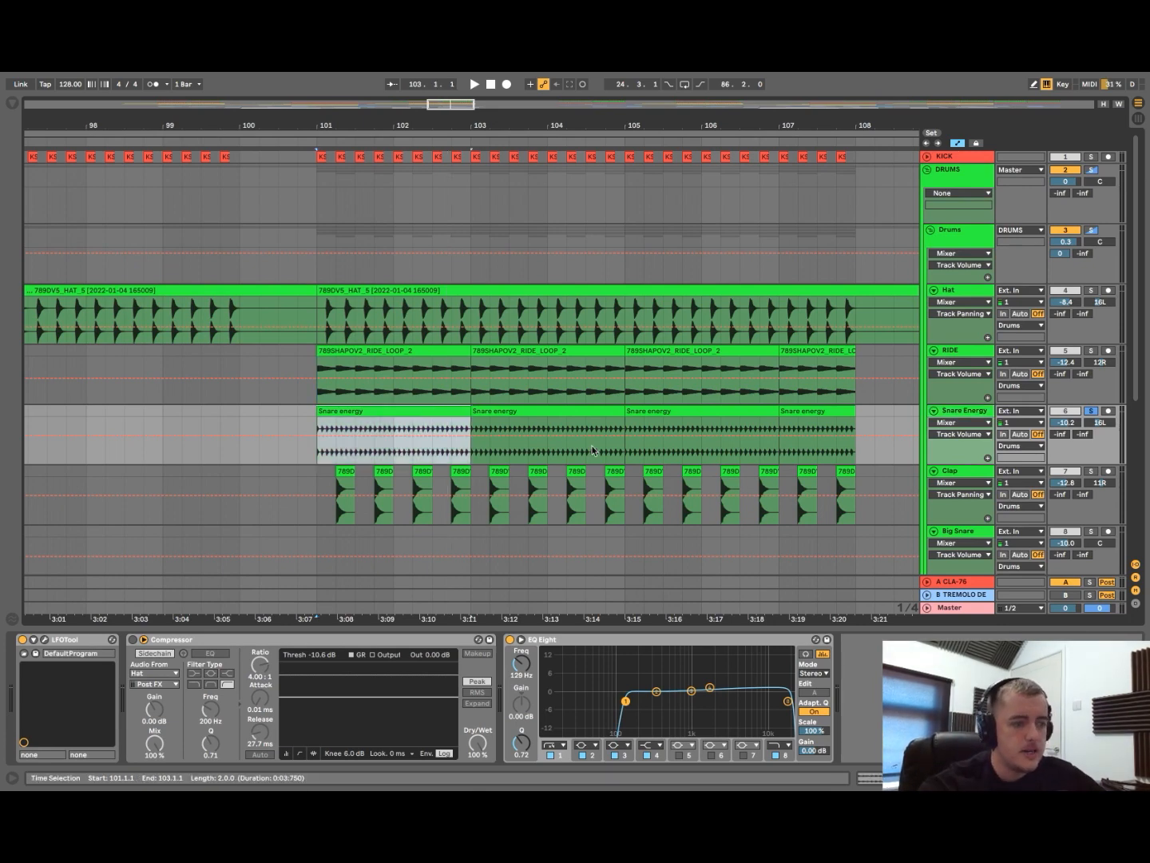
scroll(296, 471, up, 3)
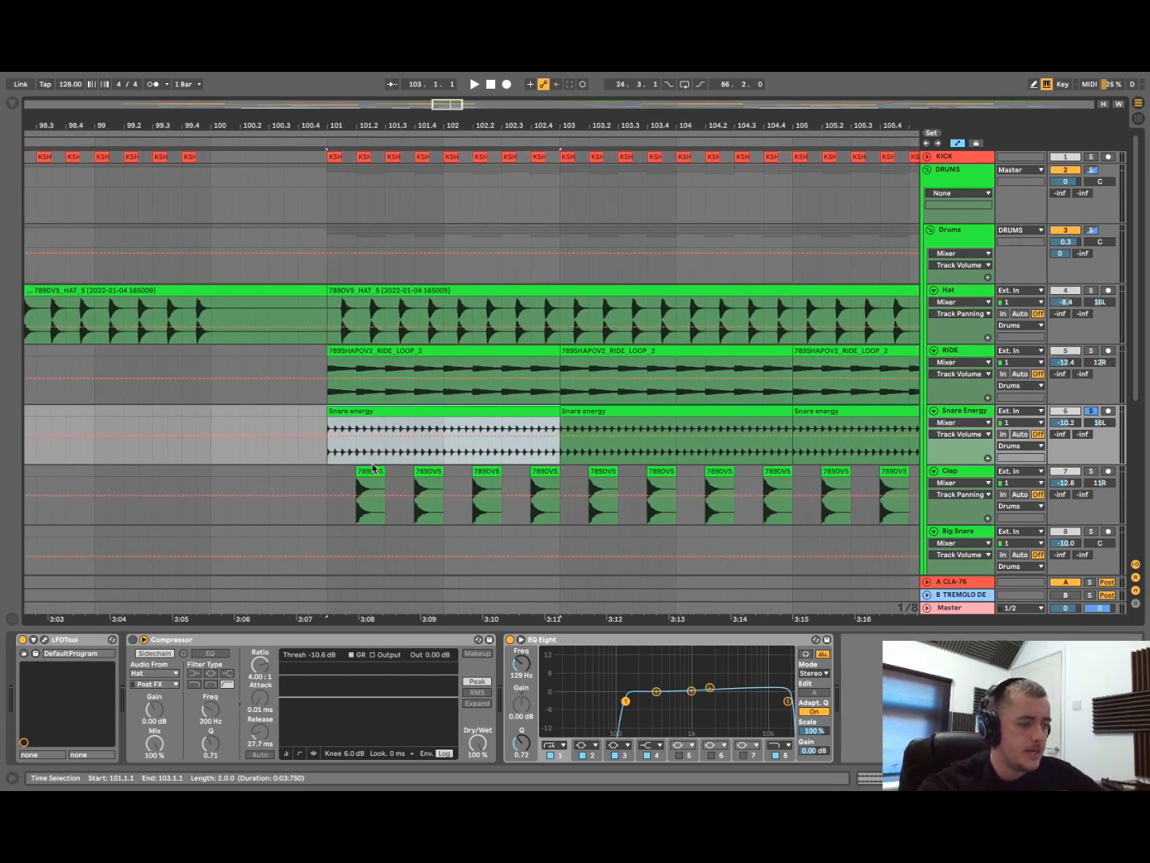
scroll(373, 469, up, 2)
scroll(372, 469, down, 3)
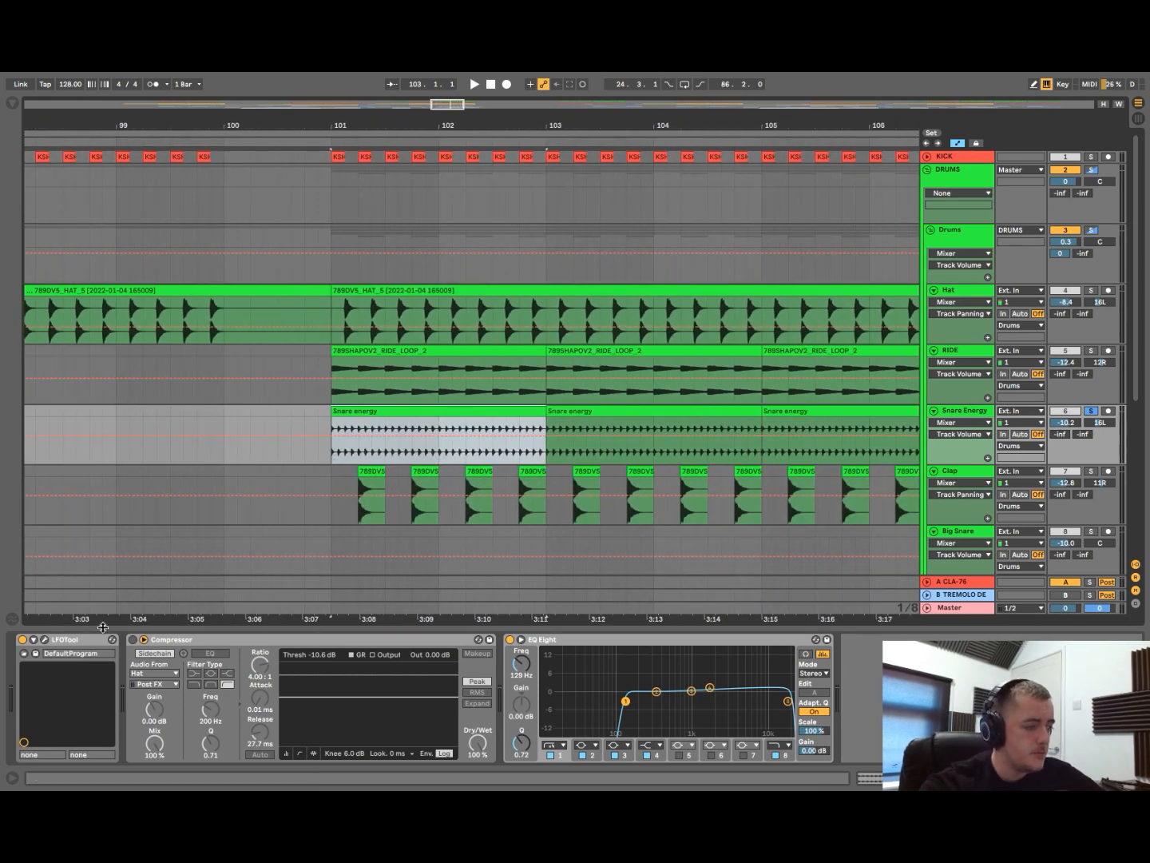
click(46, 640)
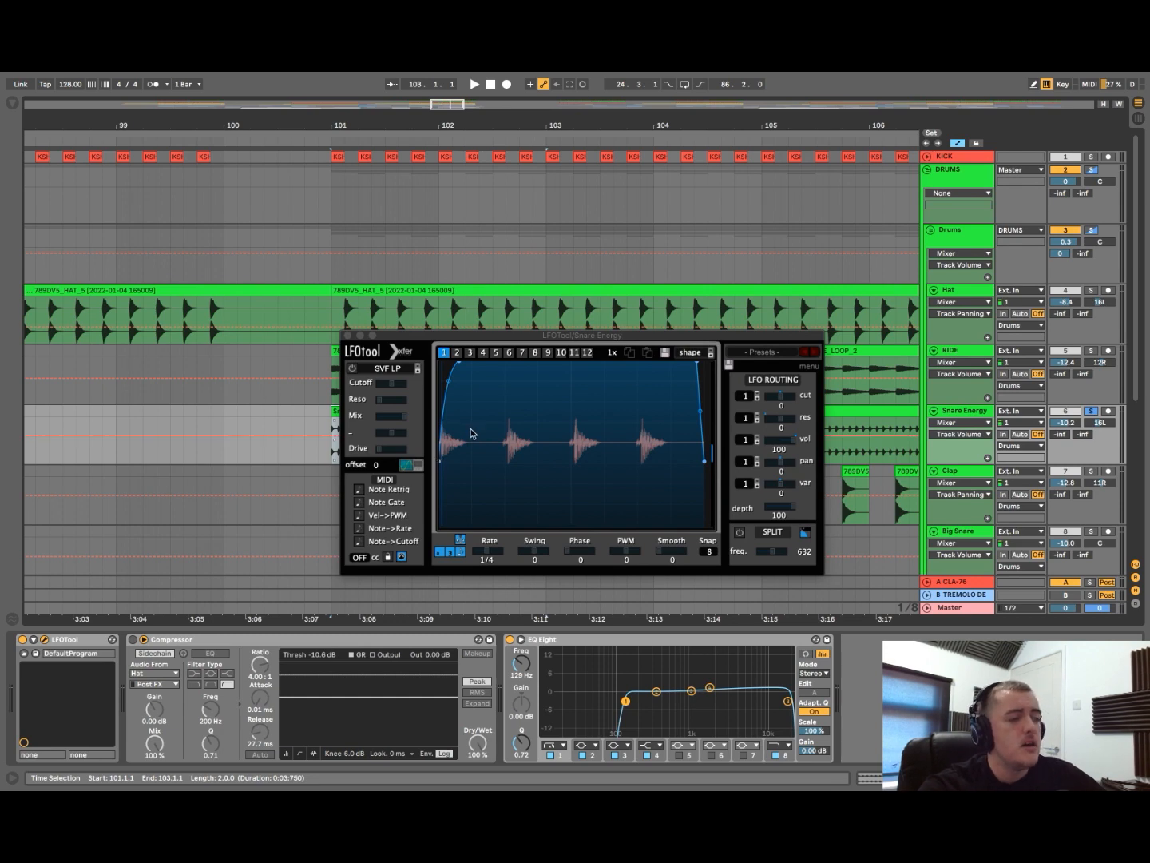
click(349, 337)
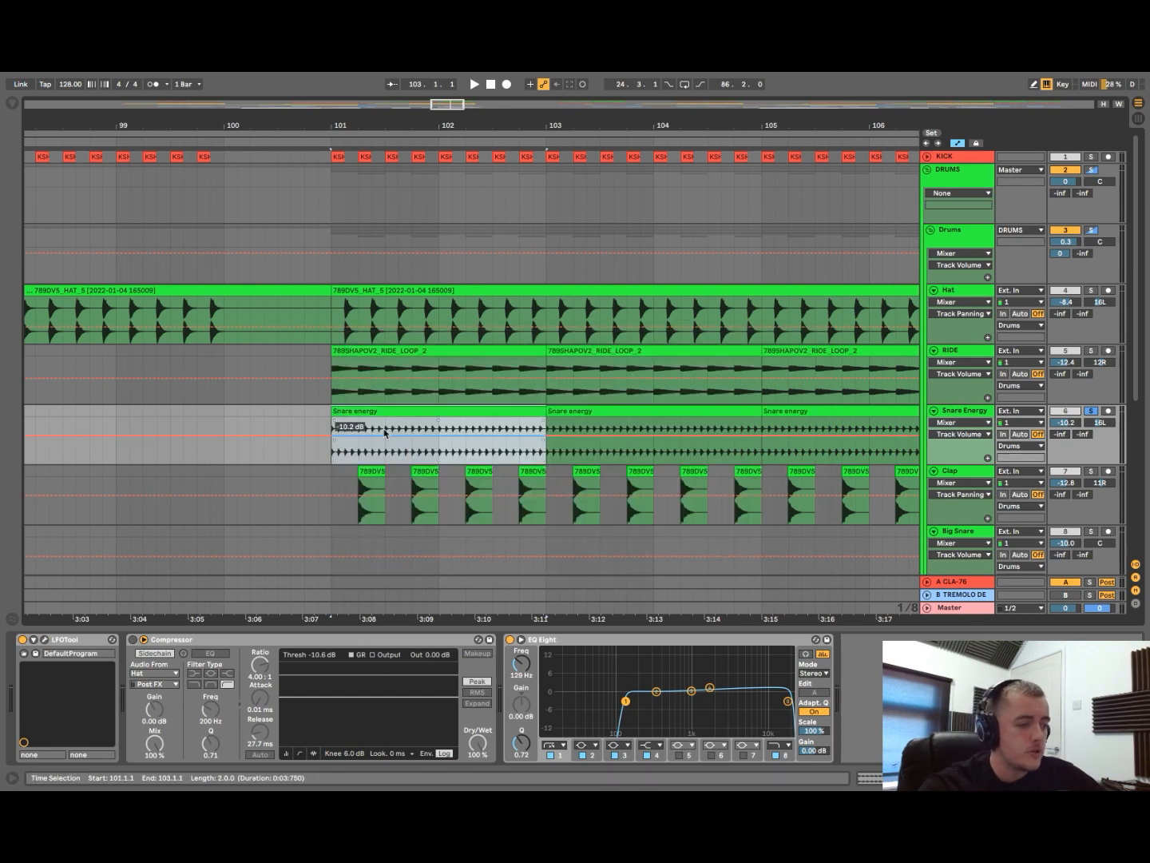
scroll(385, 433, down, 2)
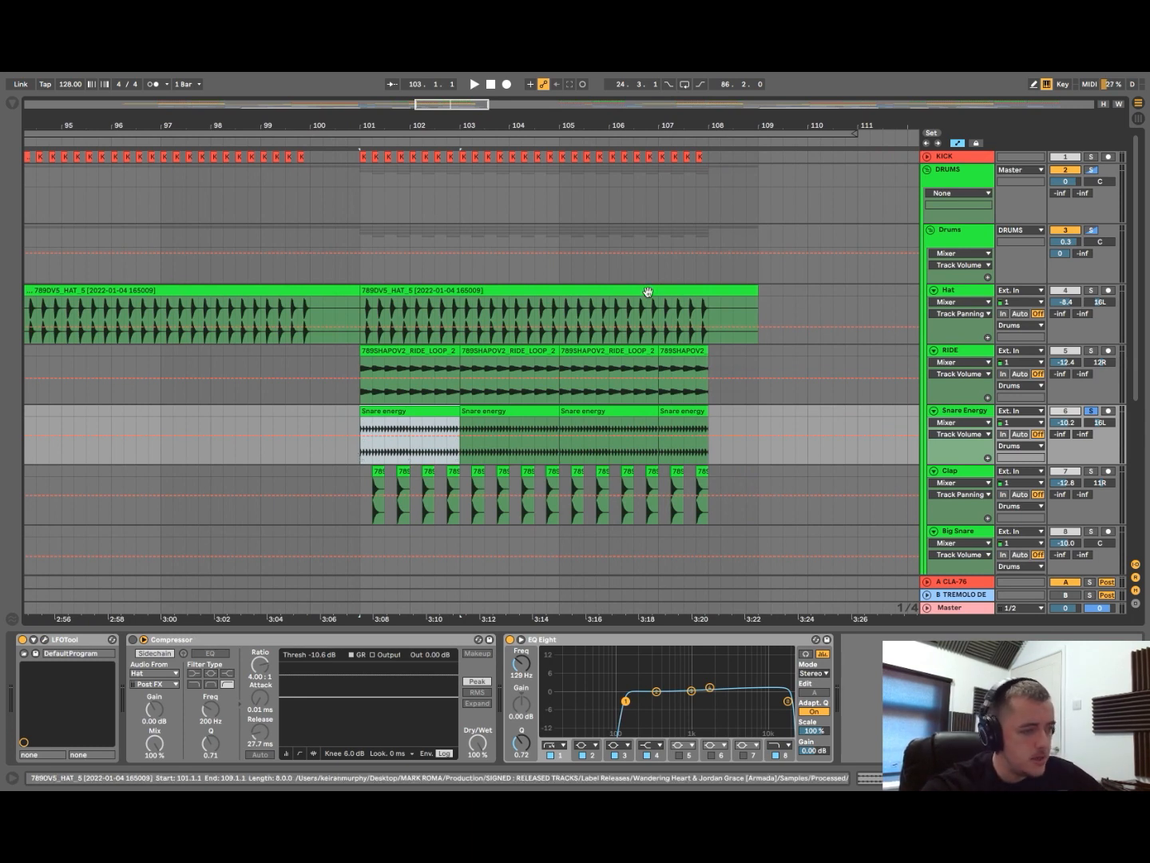
- Solo the Clap track and listen to its pattern from bar 101
click(981, 468)
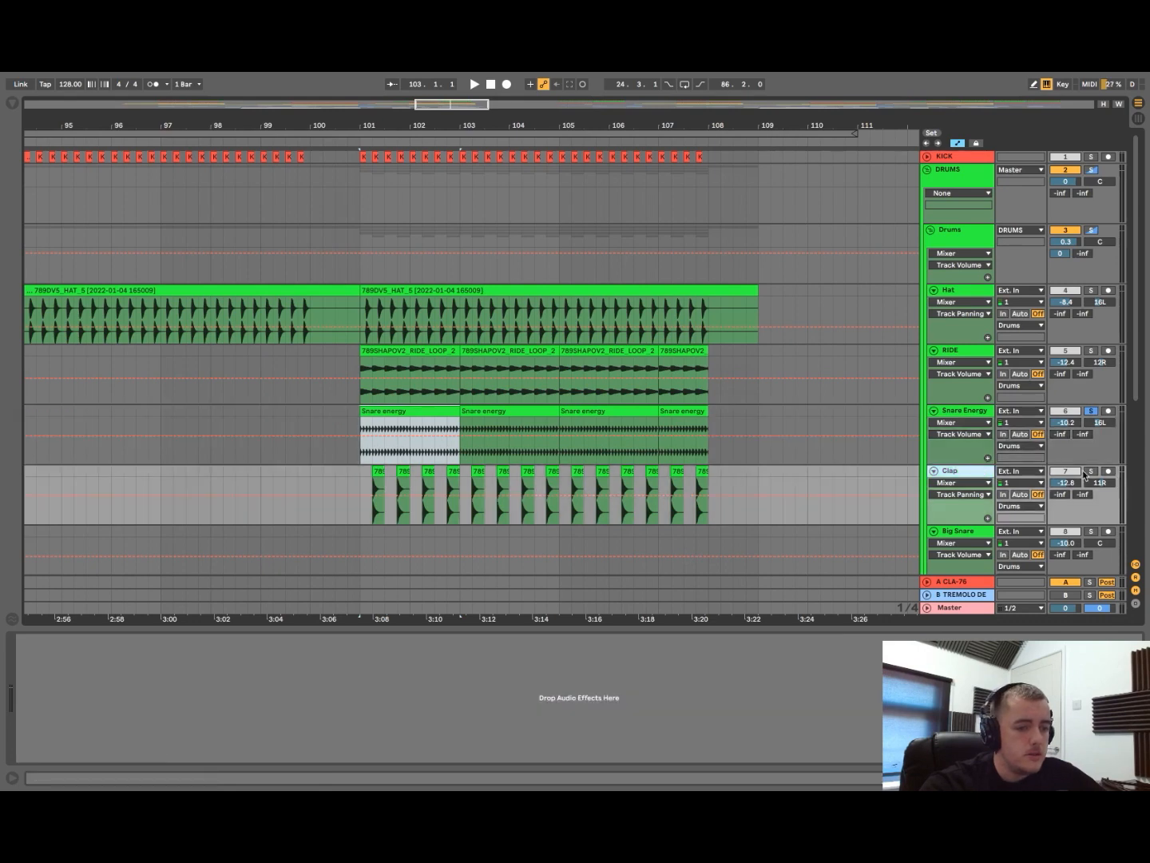
click(1090, 471)
key(space)
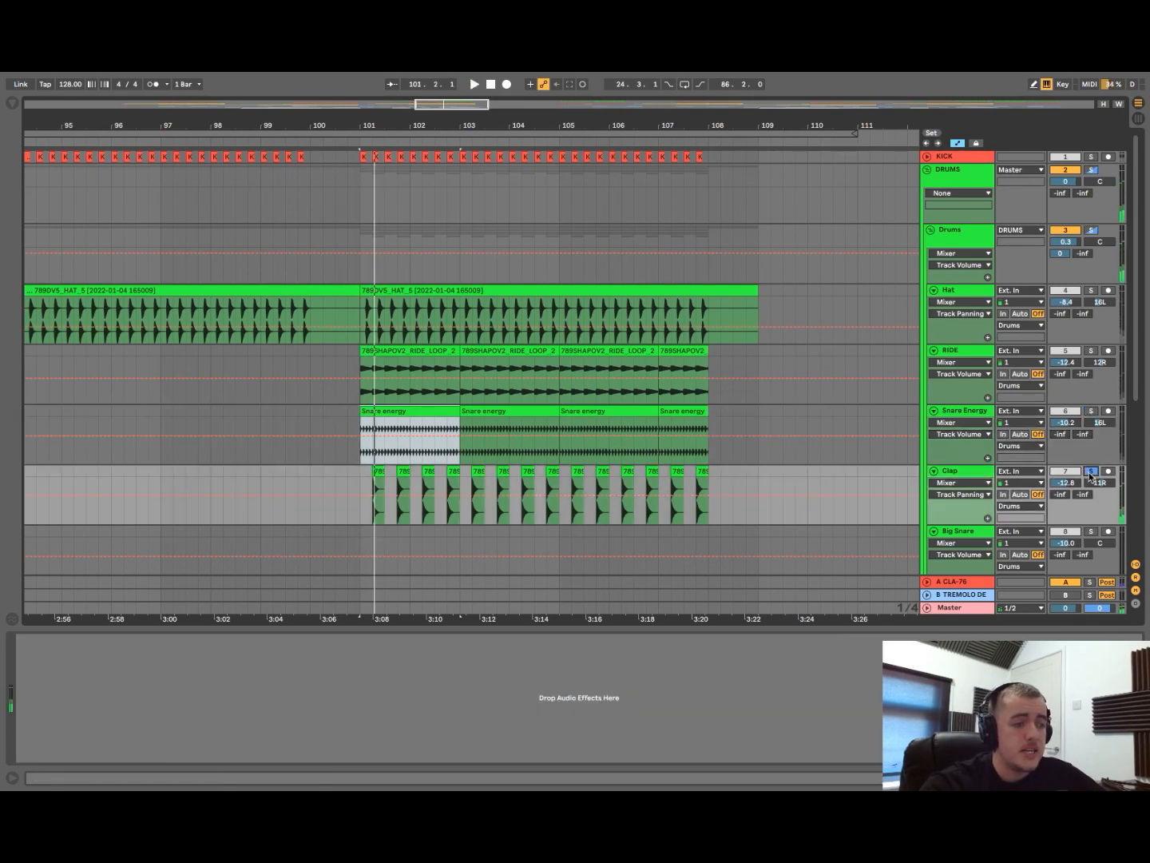
scroll(1090, 476, down, 3)
scroll(1089, 477, up, 2)
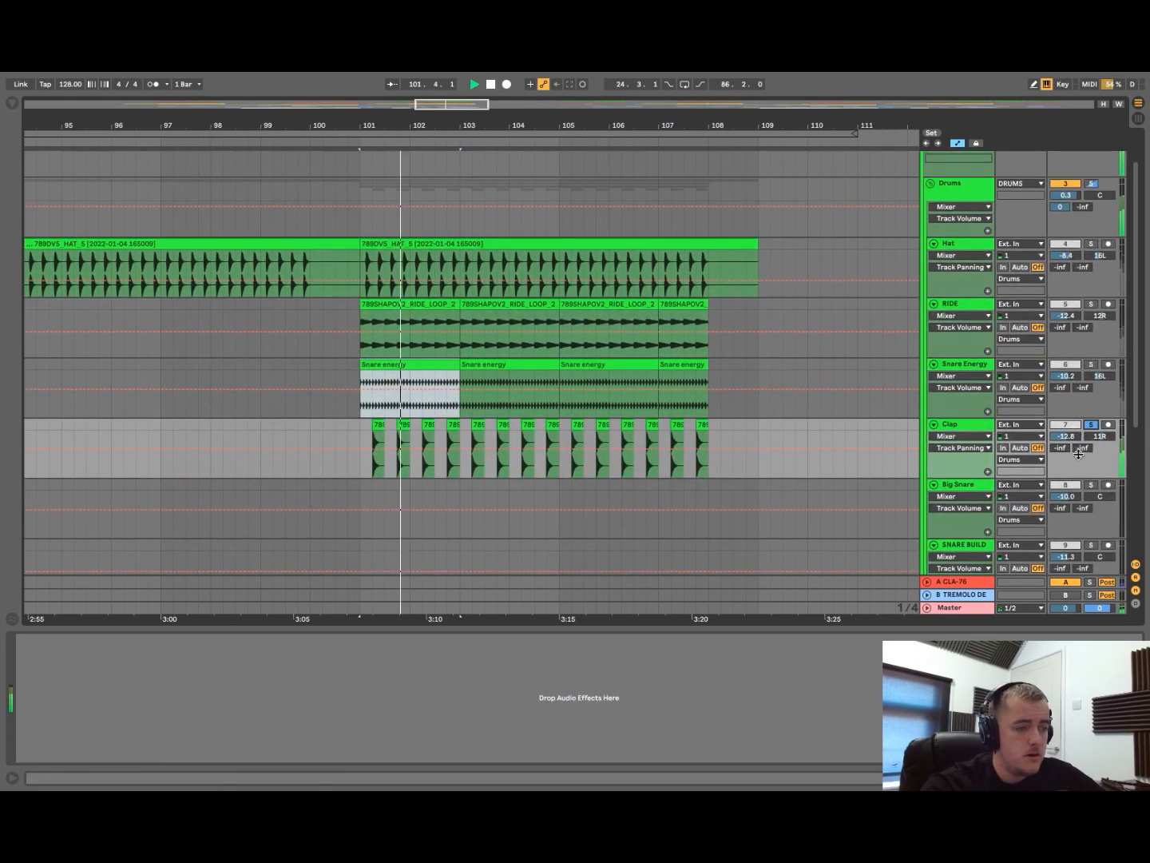
key(space)
- Solo the Drums subgroup, play all its layers together from bar 101, and show its effects chain
click(1092, 198)
key(space)
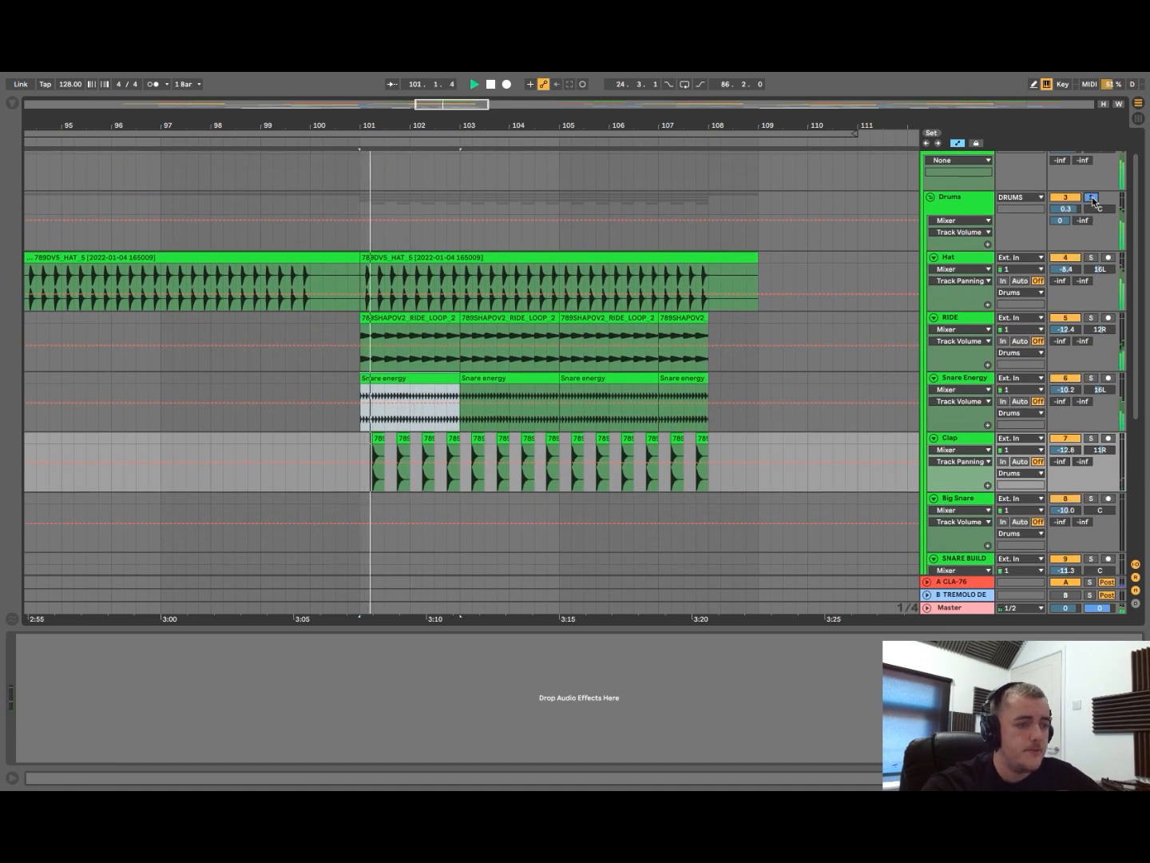
click(973, 199)
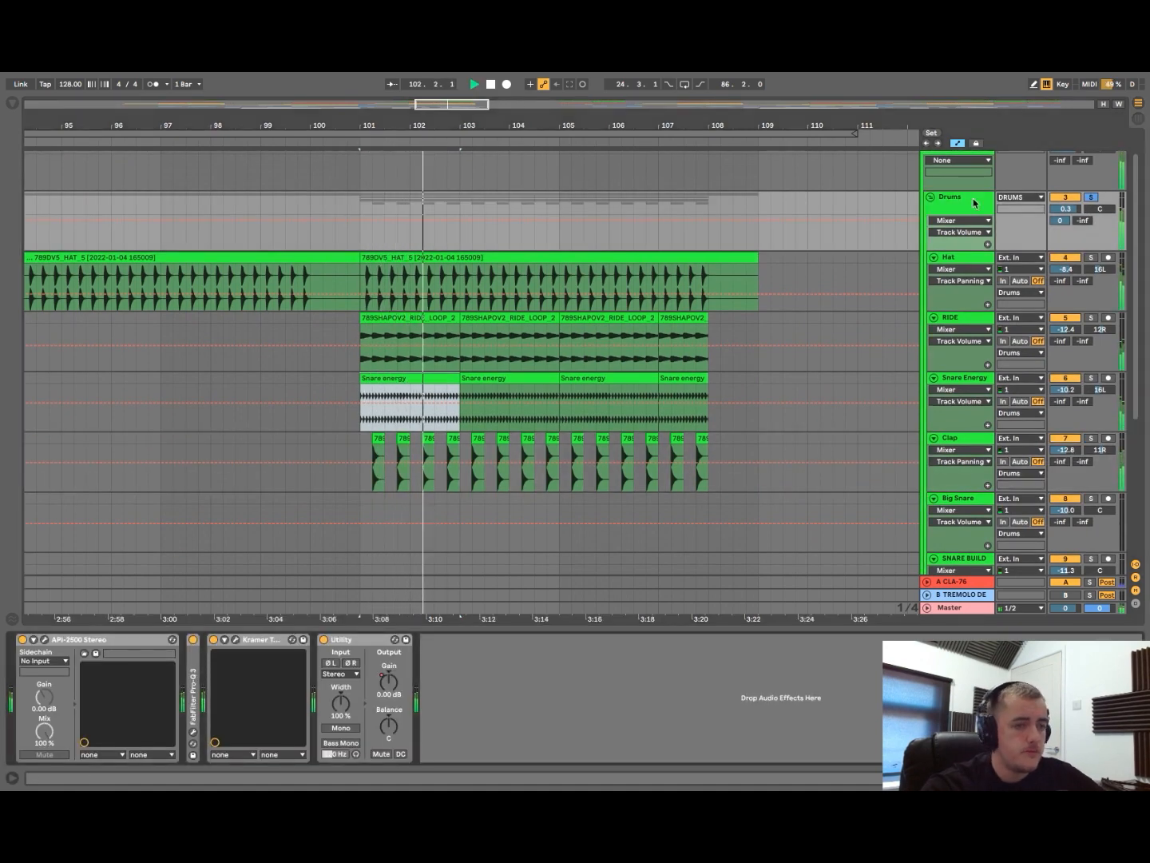
key(space)
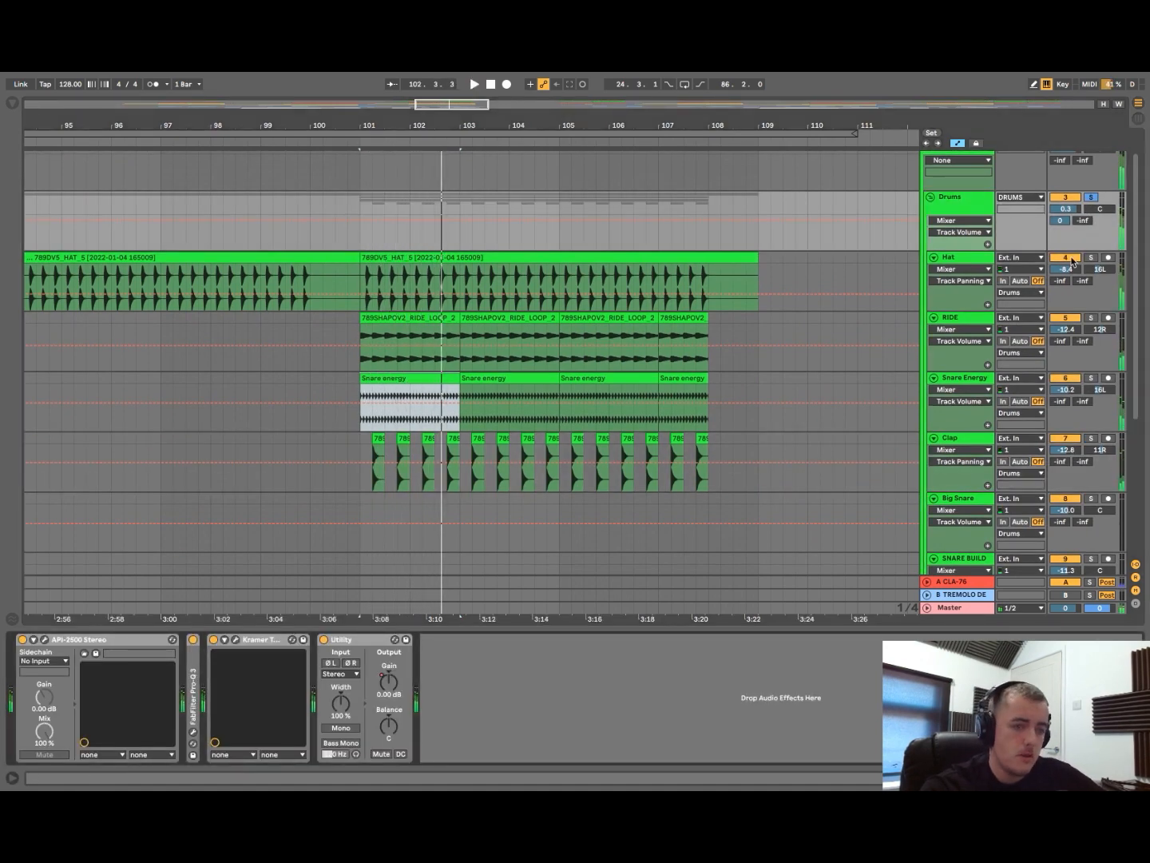
- Check the device chains of the Snare Energy, Clap and RIDE tracks one after another
click(964, 384)
click(970, 444)
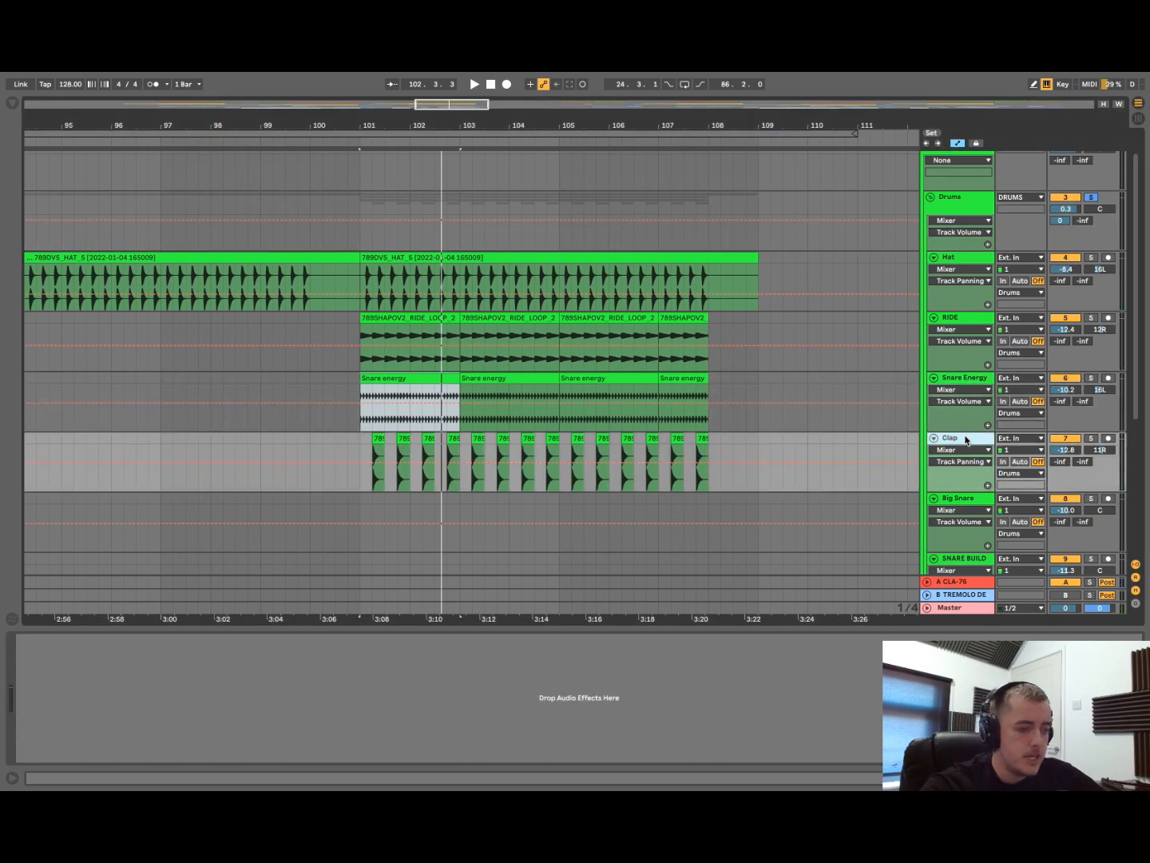
click(986, 318)
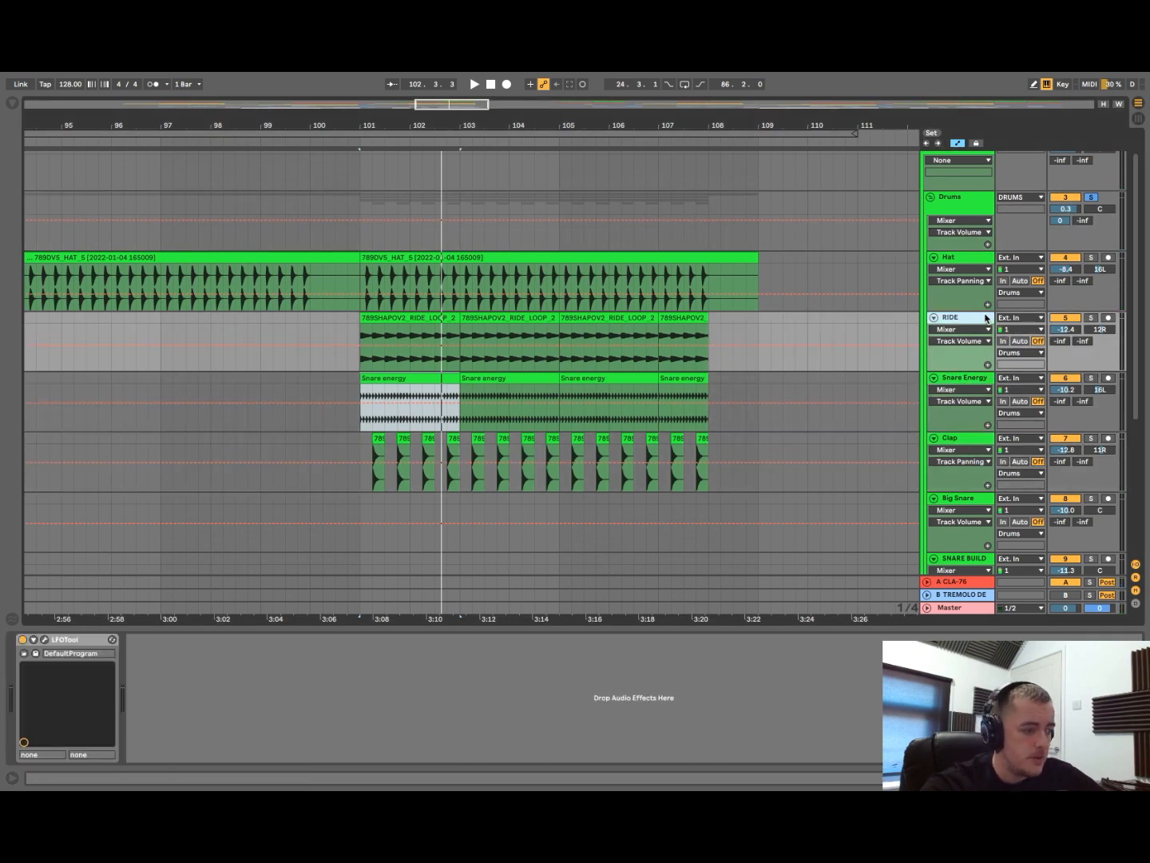
- Open and close the LFOTool on the RIDE track, and return to the Drums subgroup's device chain
click(44, 639)
click(44, 639)
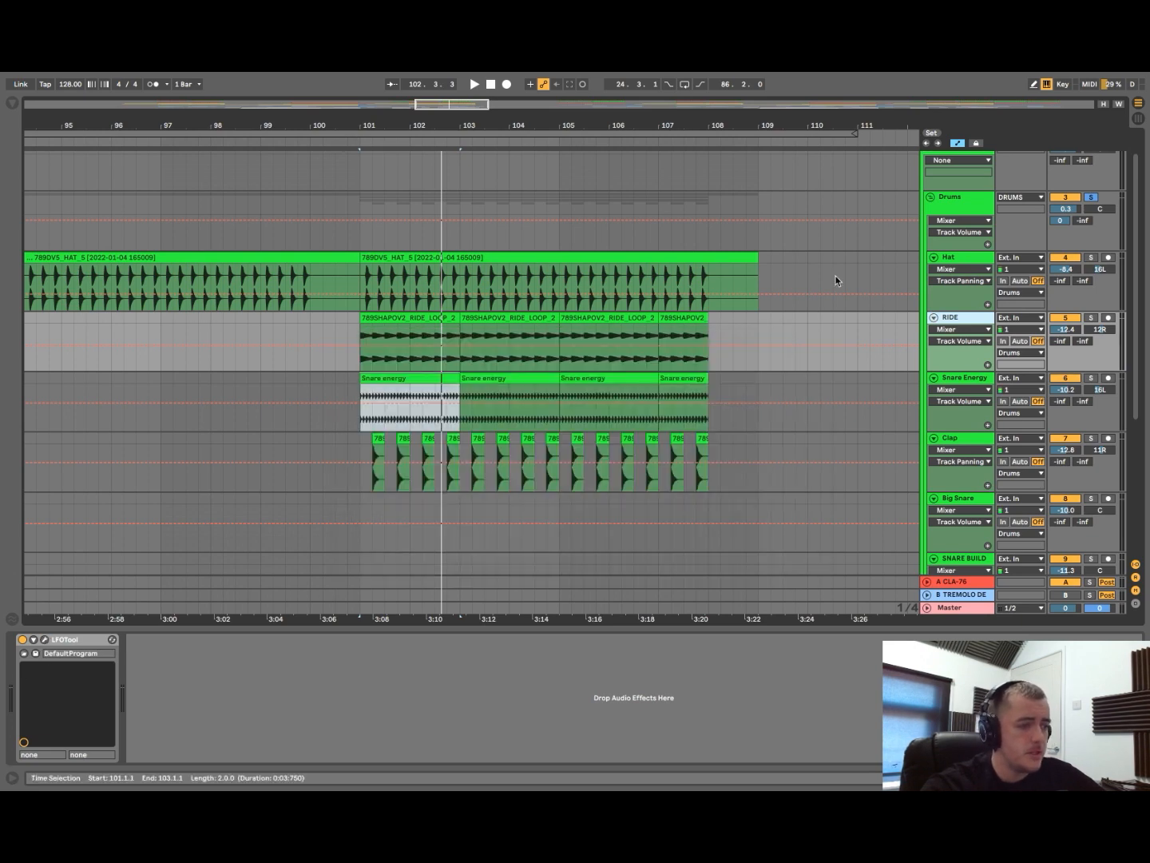
click(965, 263)
click(998, 212)
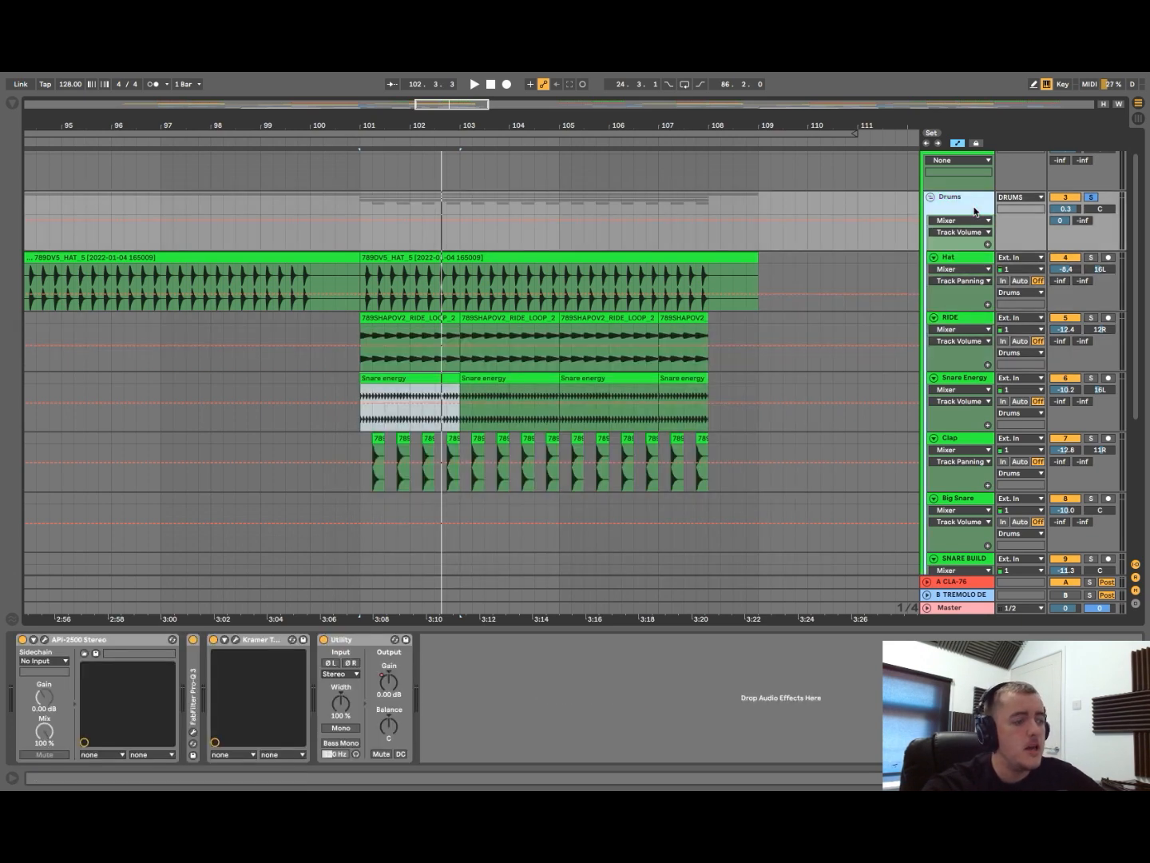
- Open the API-2500 compressor on the Drums subgroup and look through its factory preset list
click(44, 640)
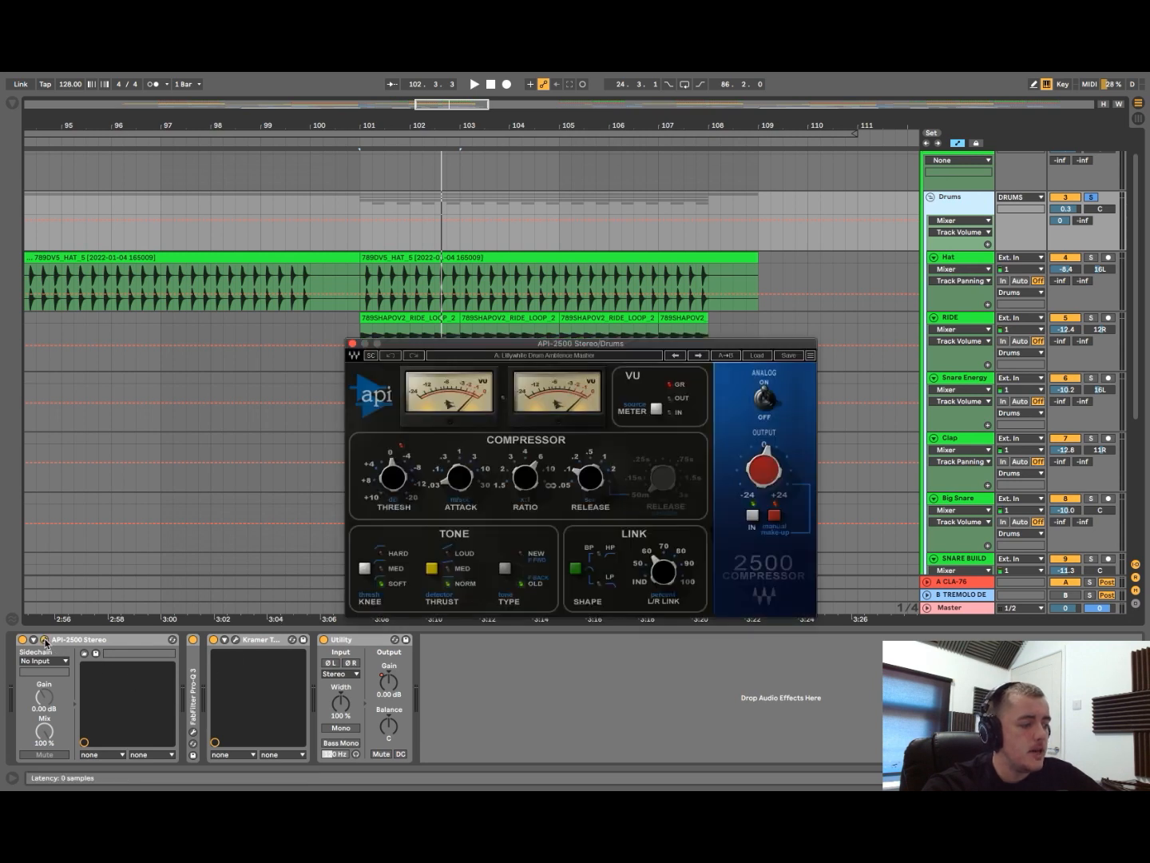
drag(608, 344, 585, 342)
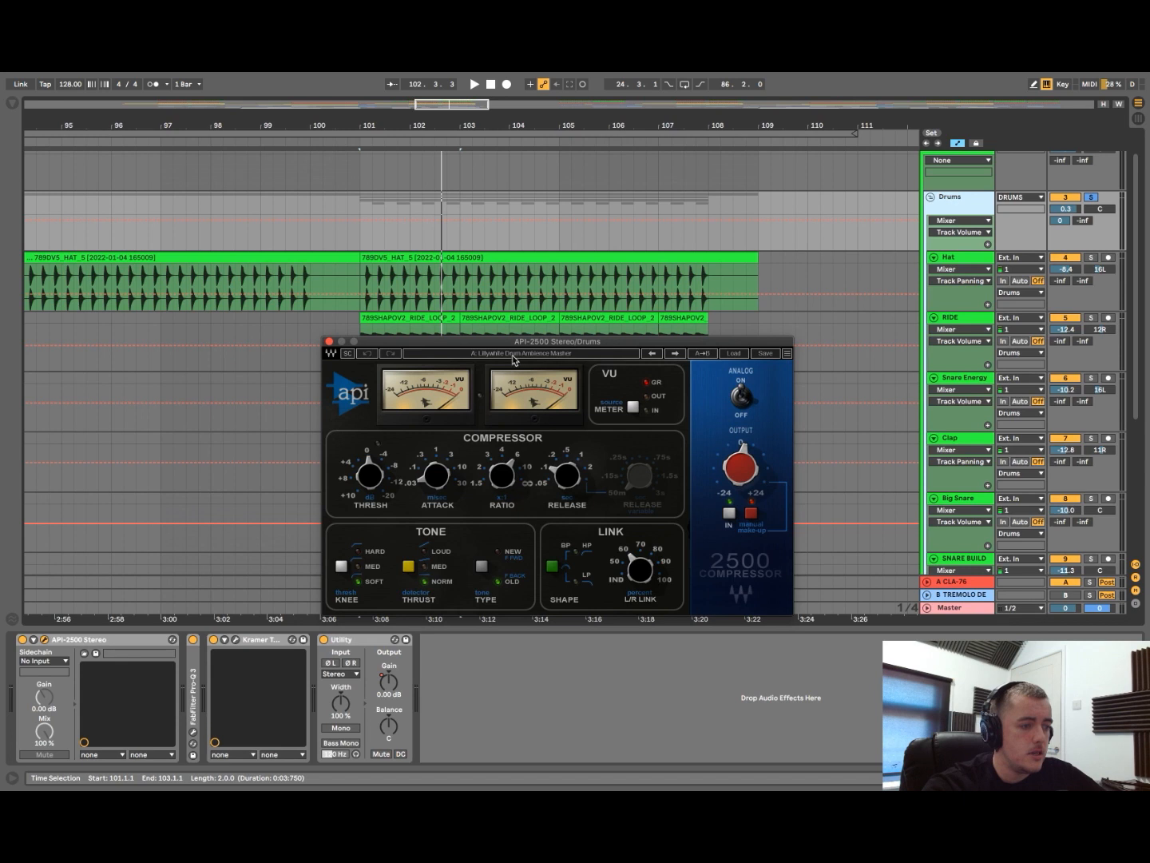
click(735, 352)
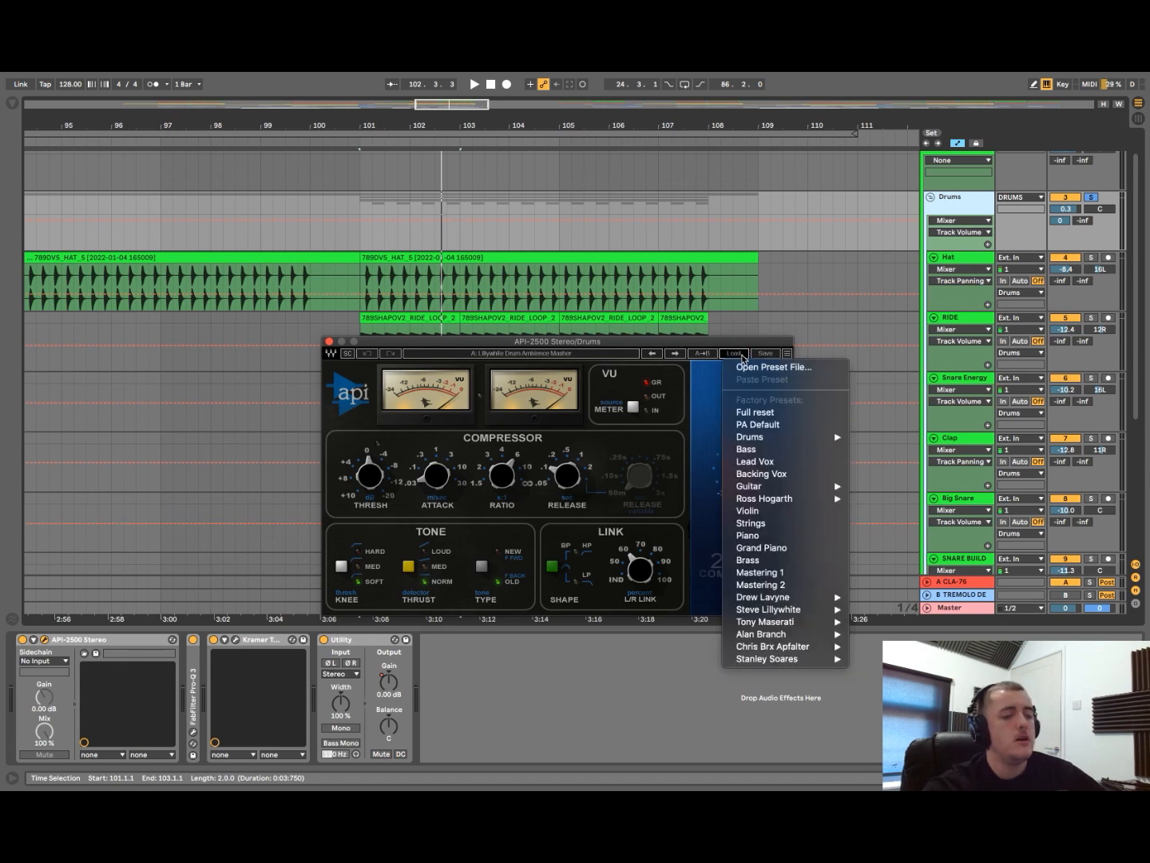
mouse_move(797, 620)
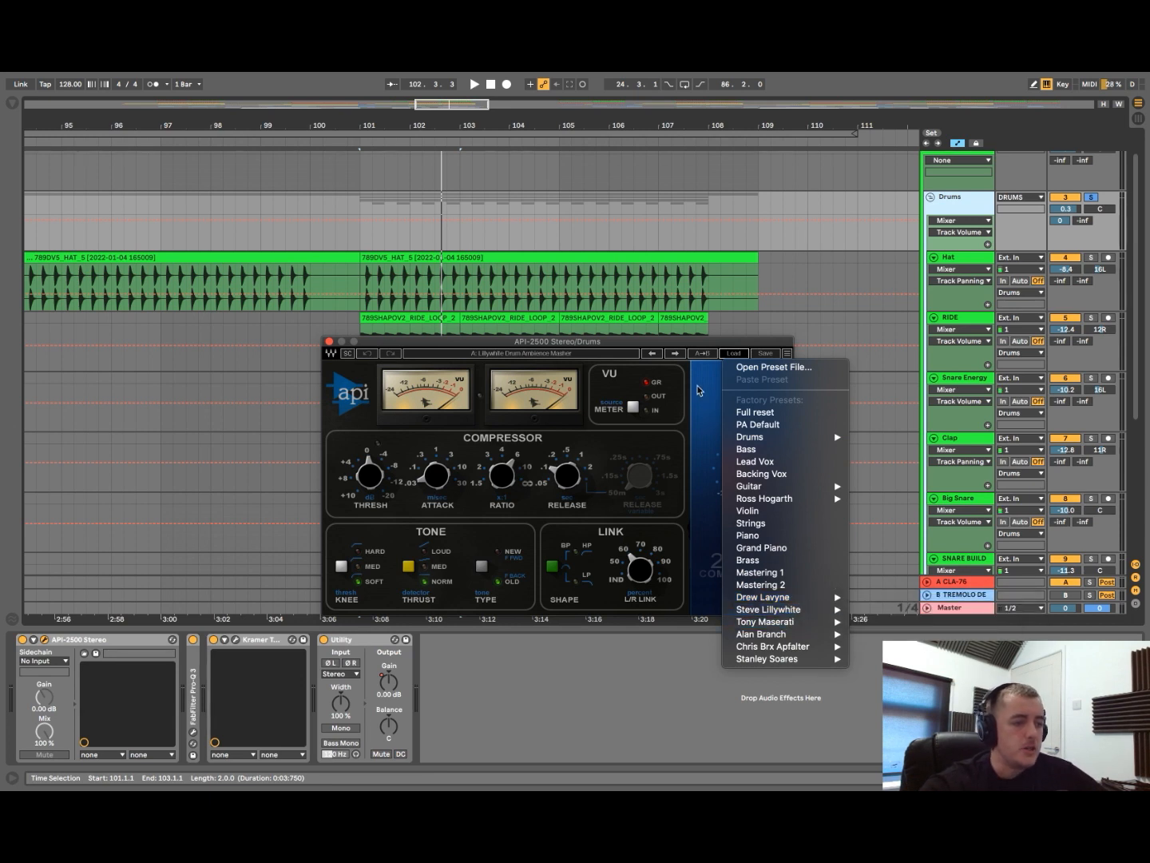
click(703, 392)
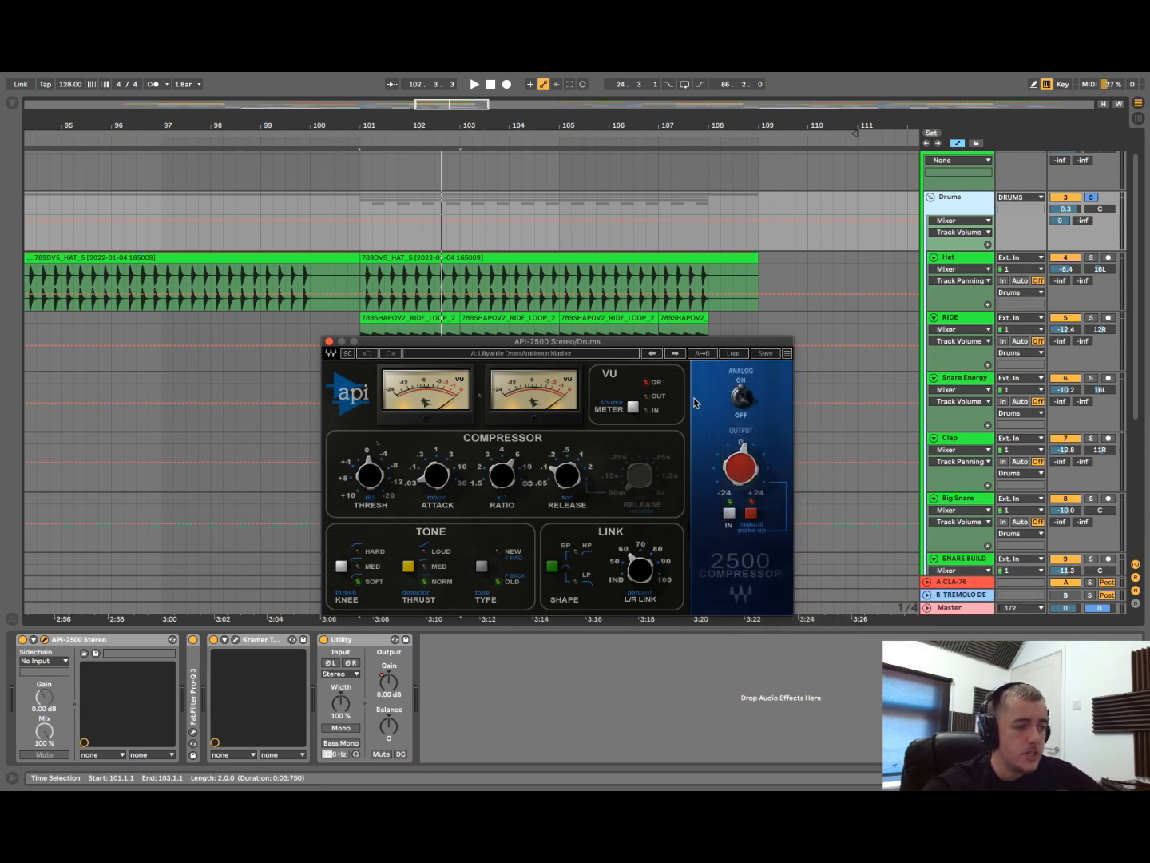
- Play the drums from bar 101 and check the API-2500's threshold, VU meters and output control
drag(376, 471, 376, 472)
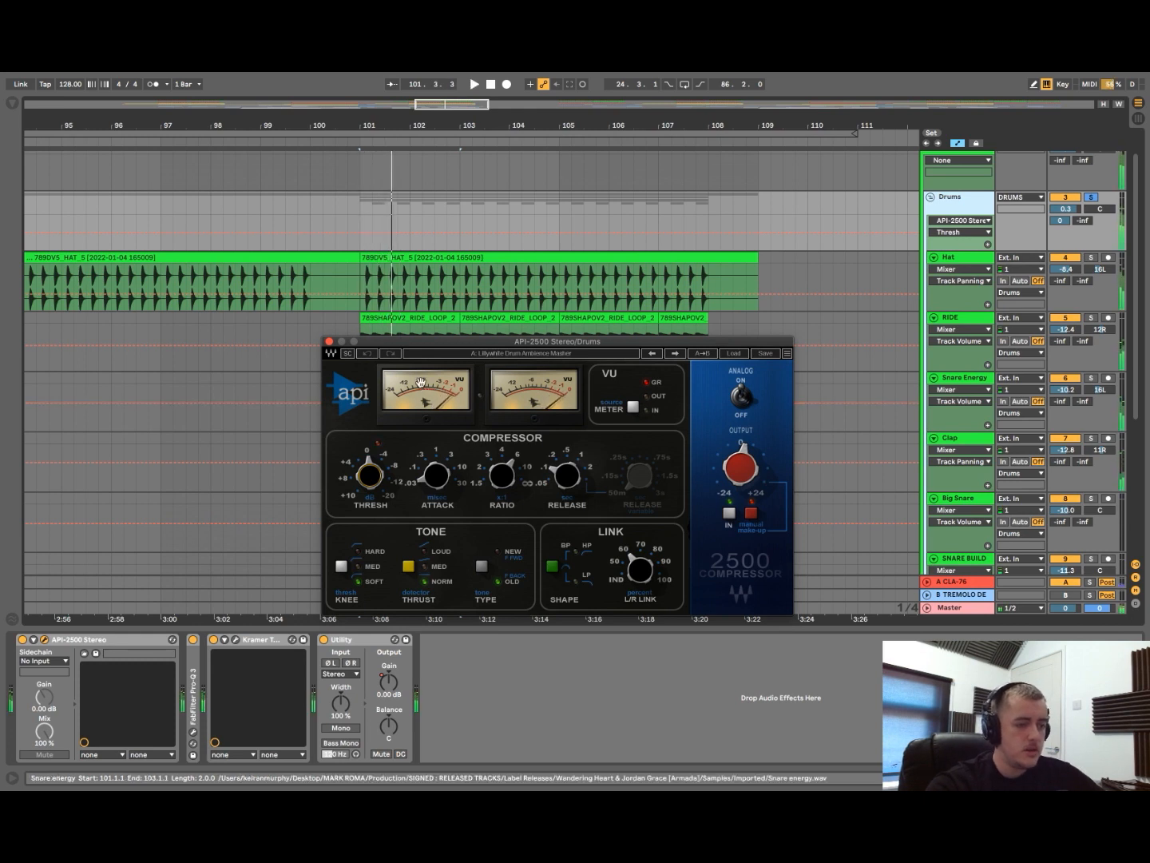
click(744, 474)
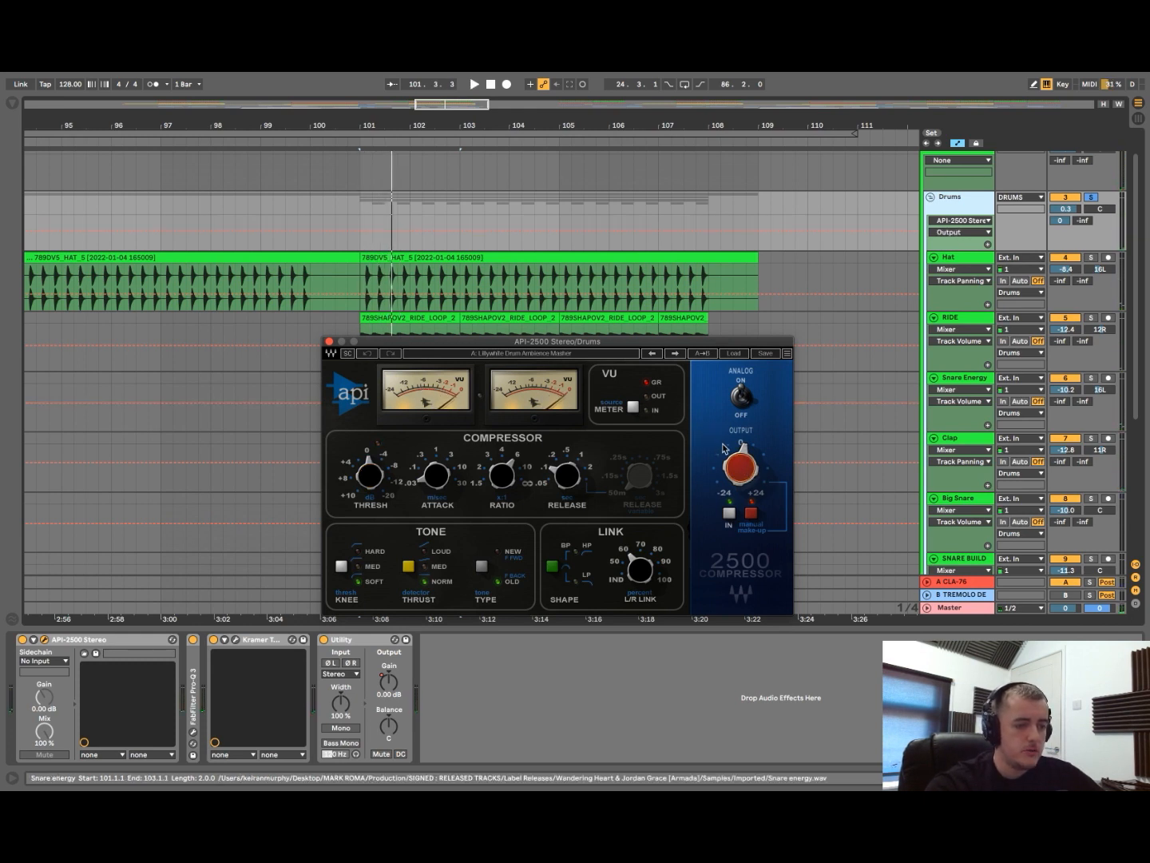
click(735, 463)
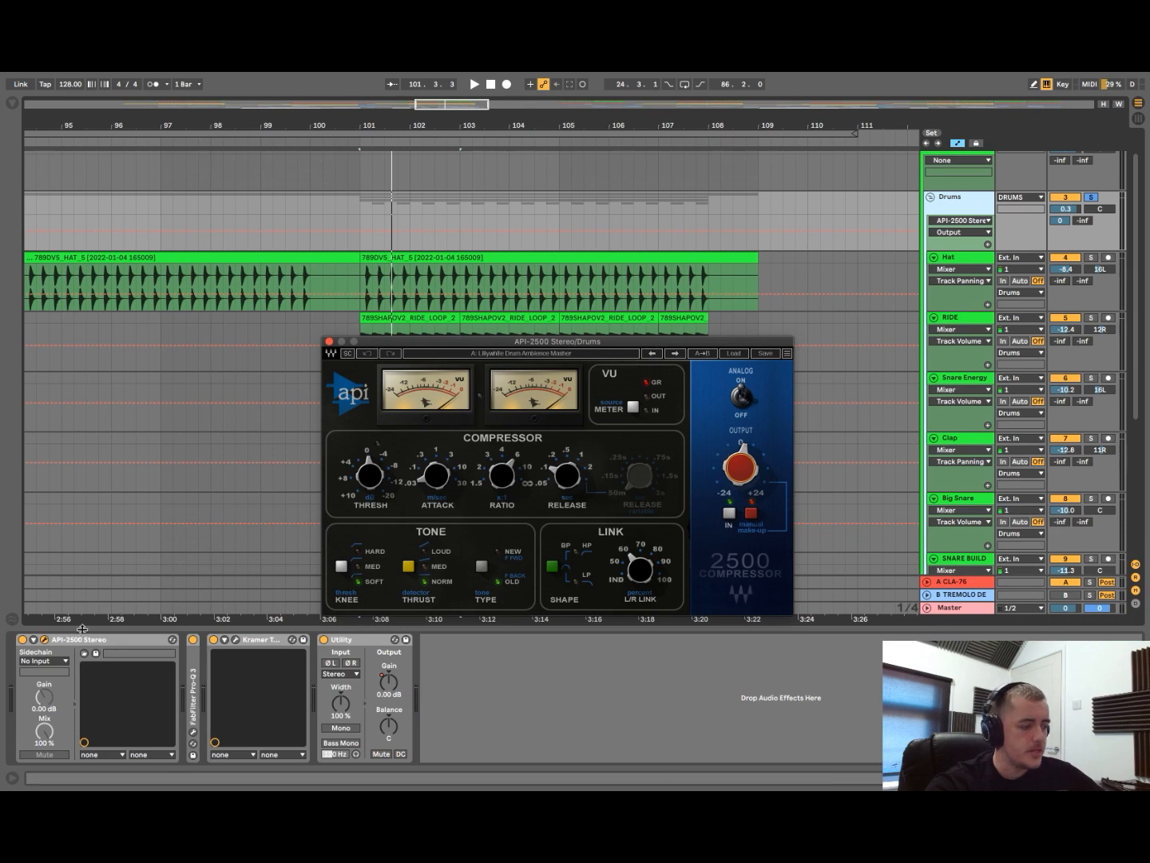
- Compare the drums with the API-2500 bypassed and active by replaying from bar 101, leaving the compressor switched on
click(24, 639)
key(space)
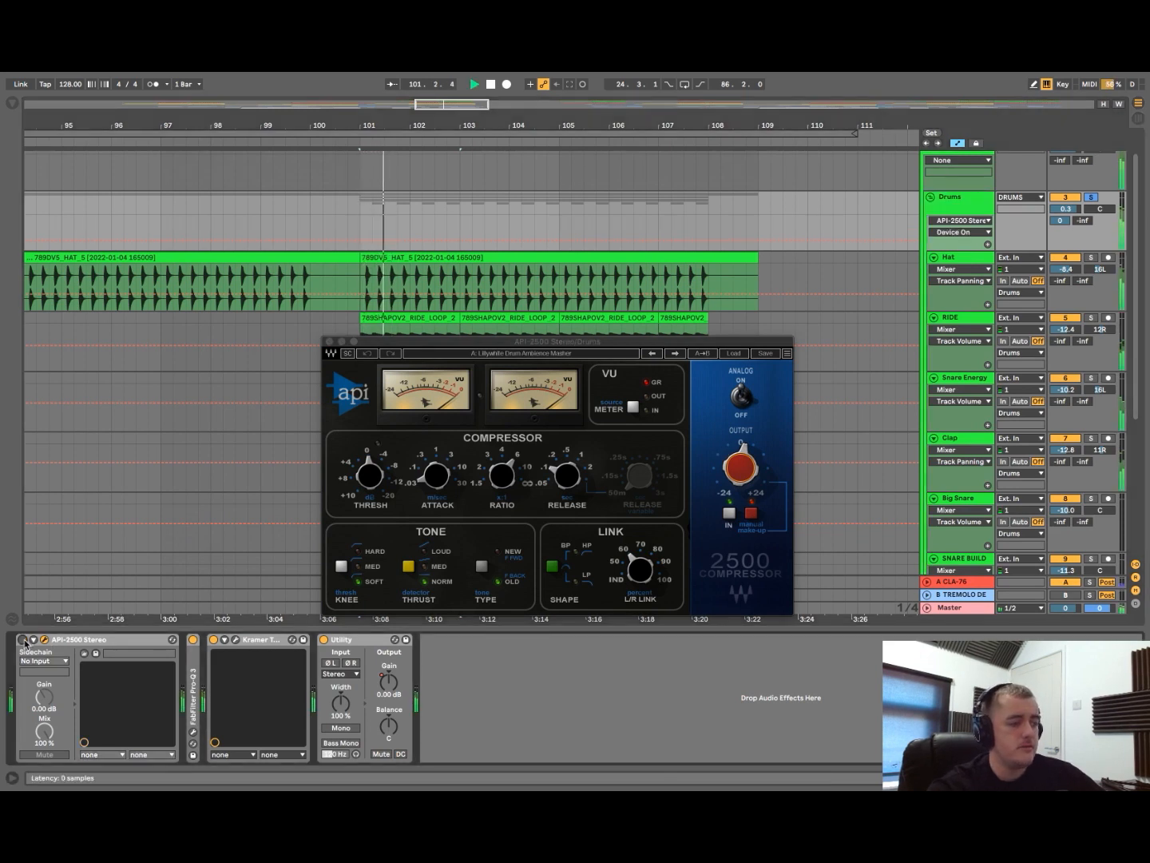
key(space)
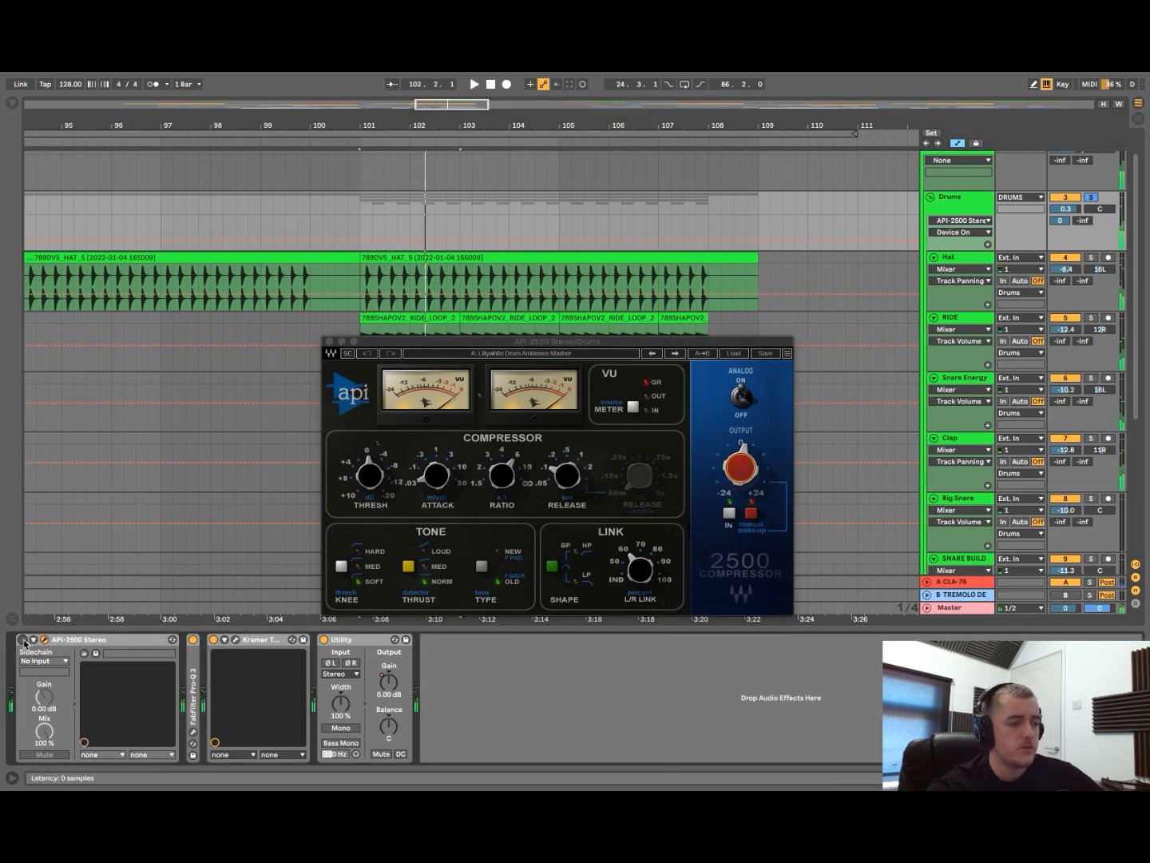
key(space)
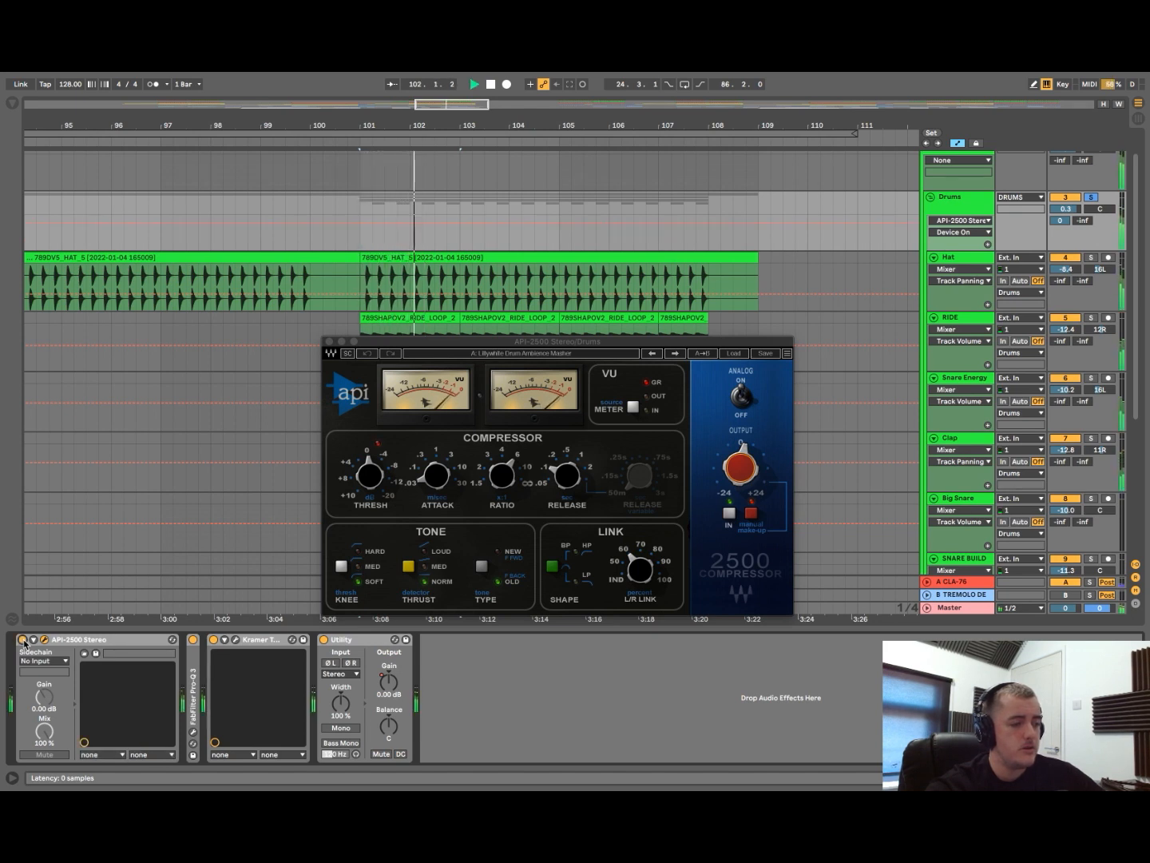
key(space)
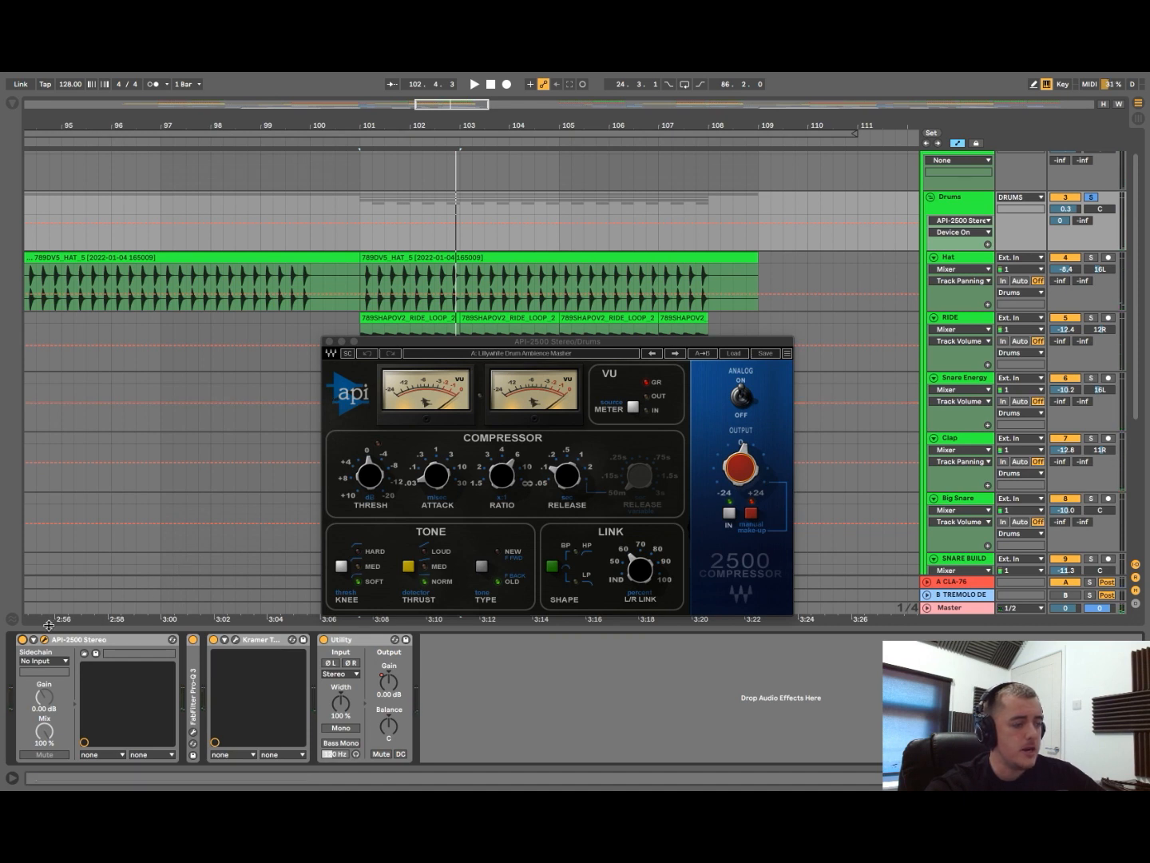
click(22, 640)
key(space)
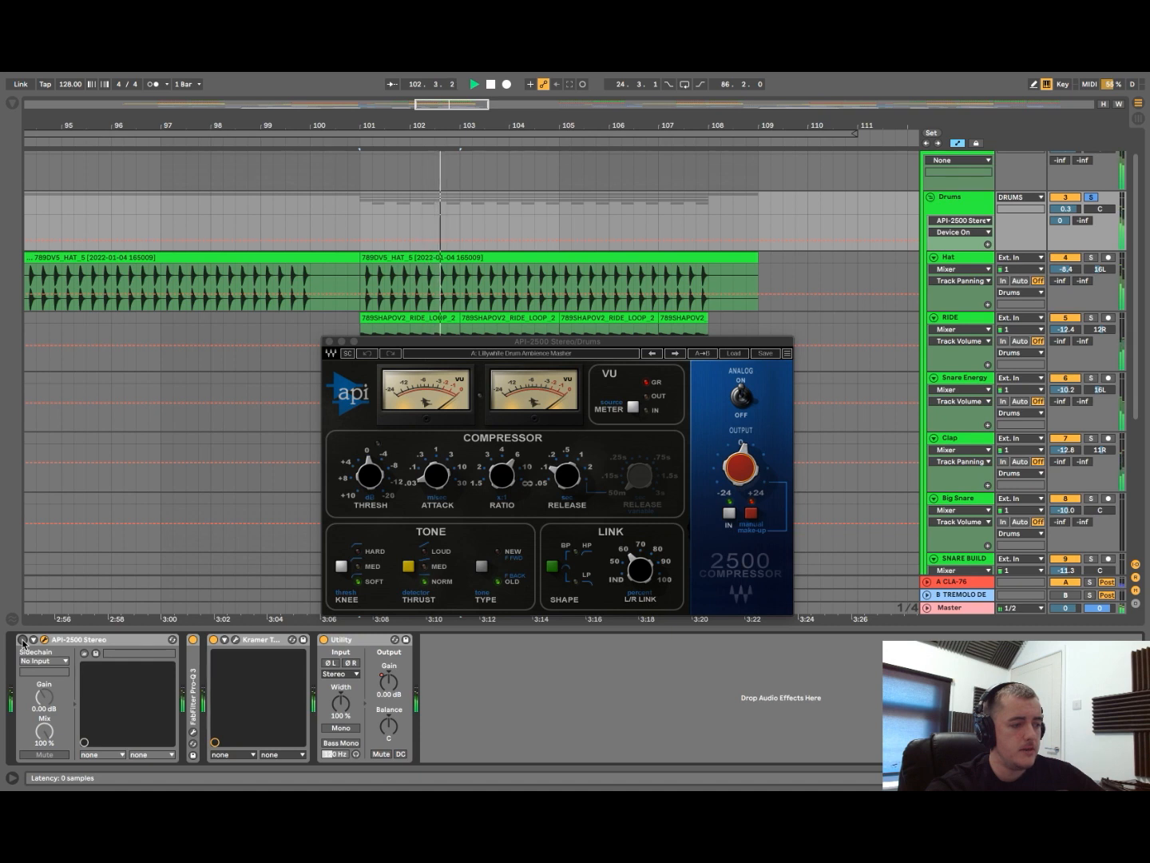
click(22, 640)
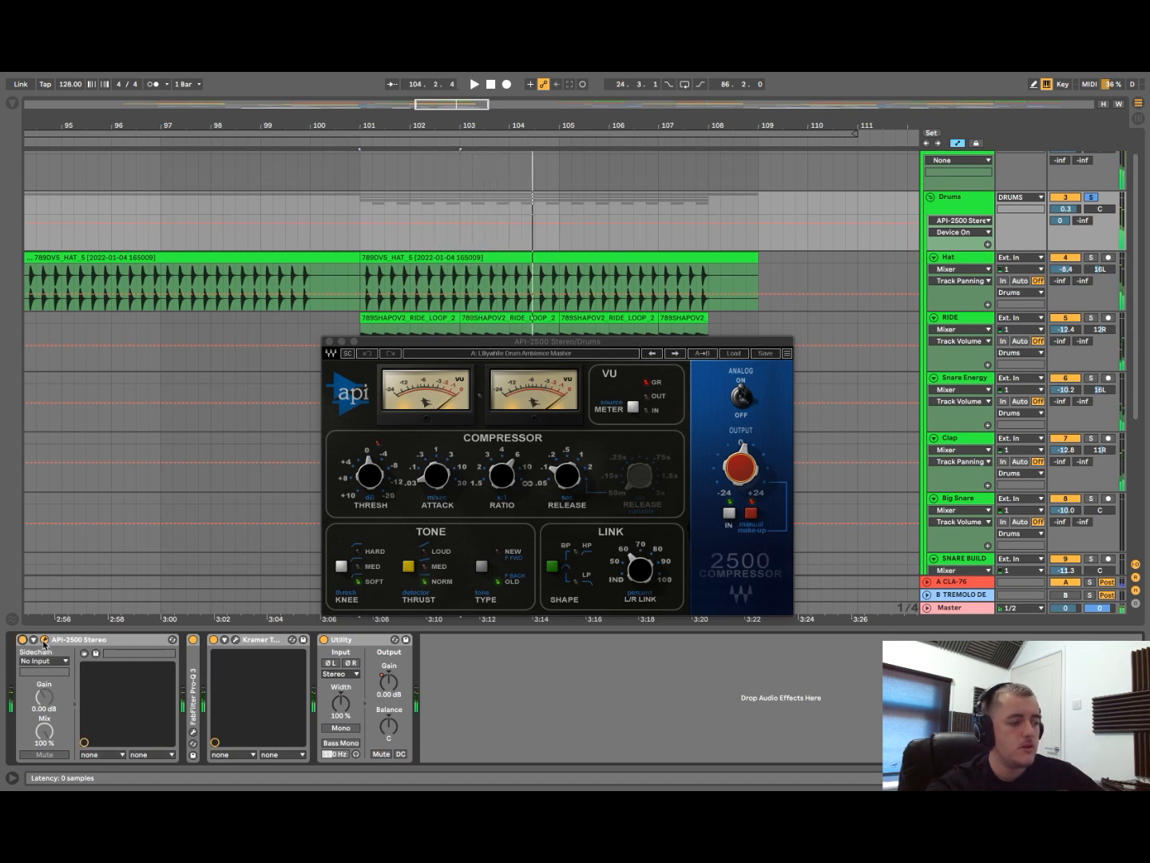
- Close the API-2500 window and fold its device, and inspect the low-cut and high-cut curve in the Drums subgroup's FabFilter Pro-Q 3
click(45, 640)
double_click(64, 640)
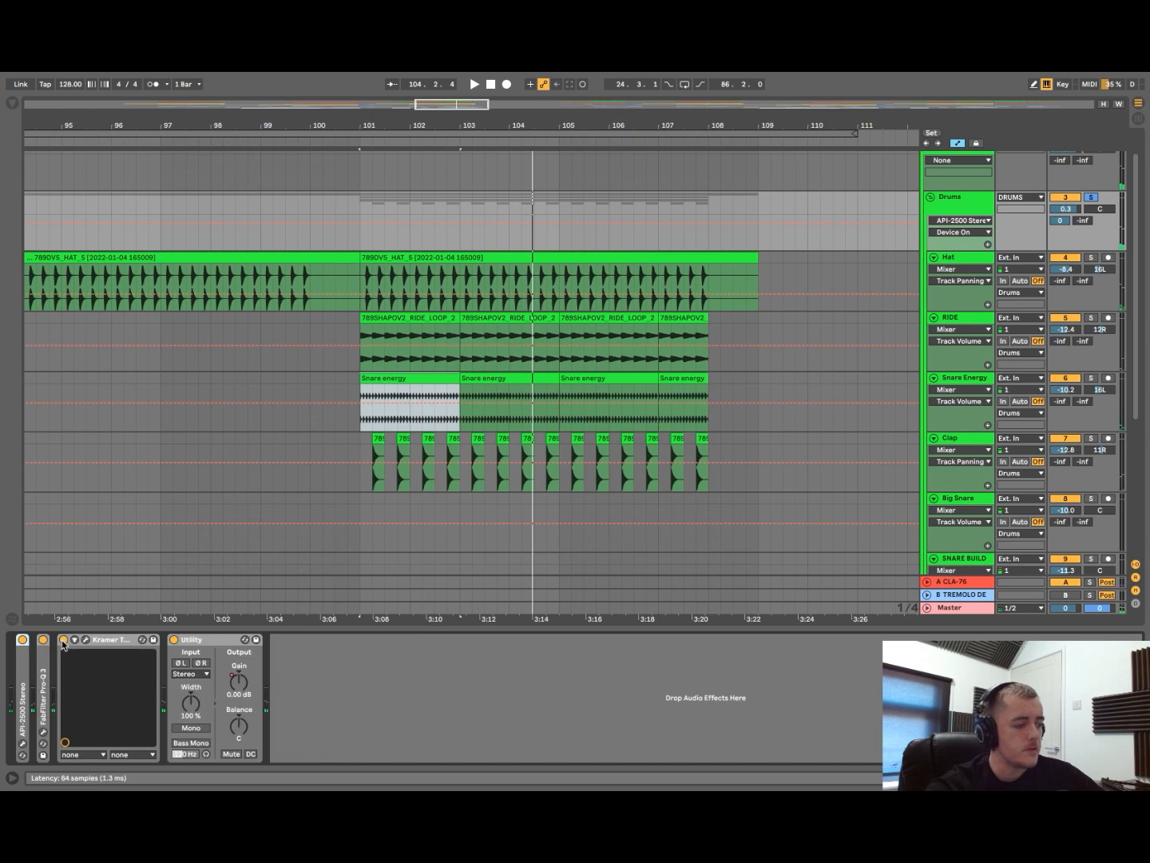
click(43, 733)
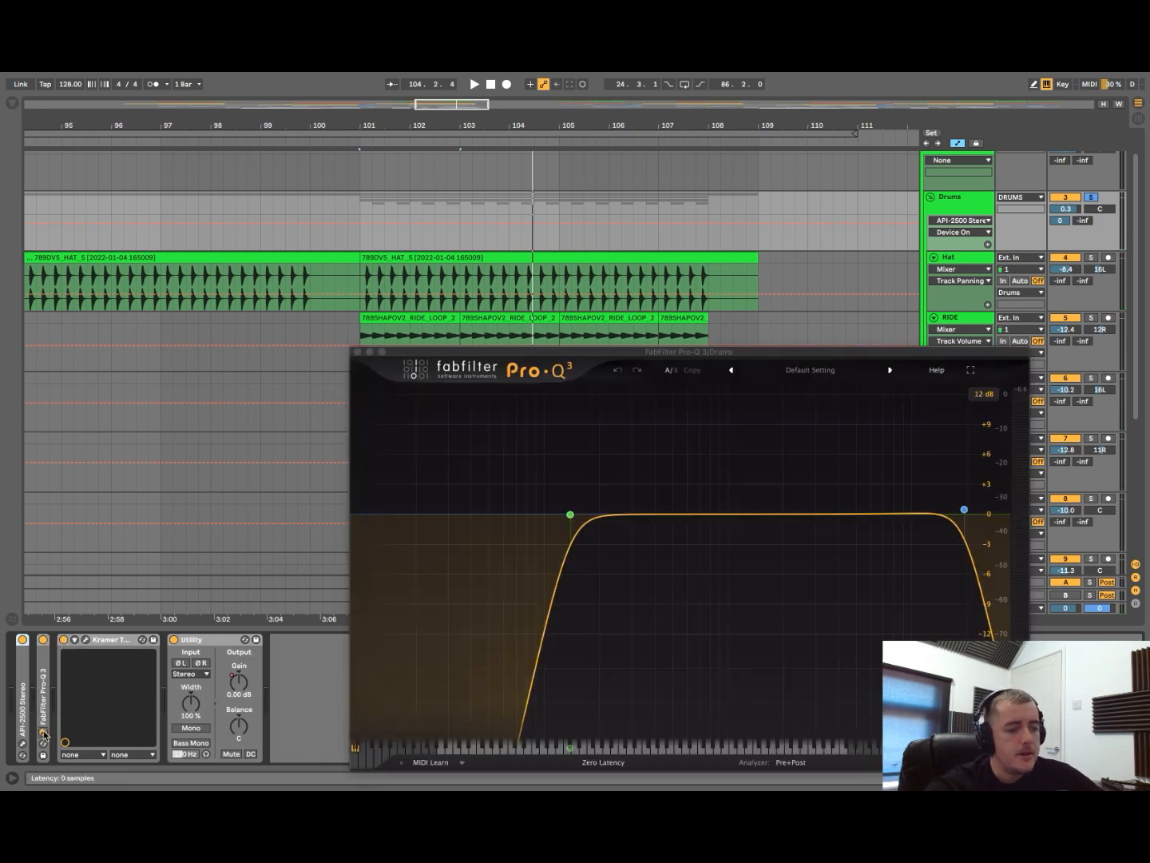
click(45, 732)
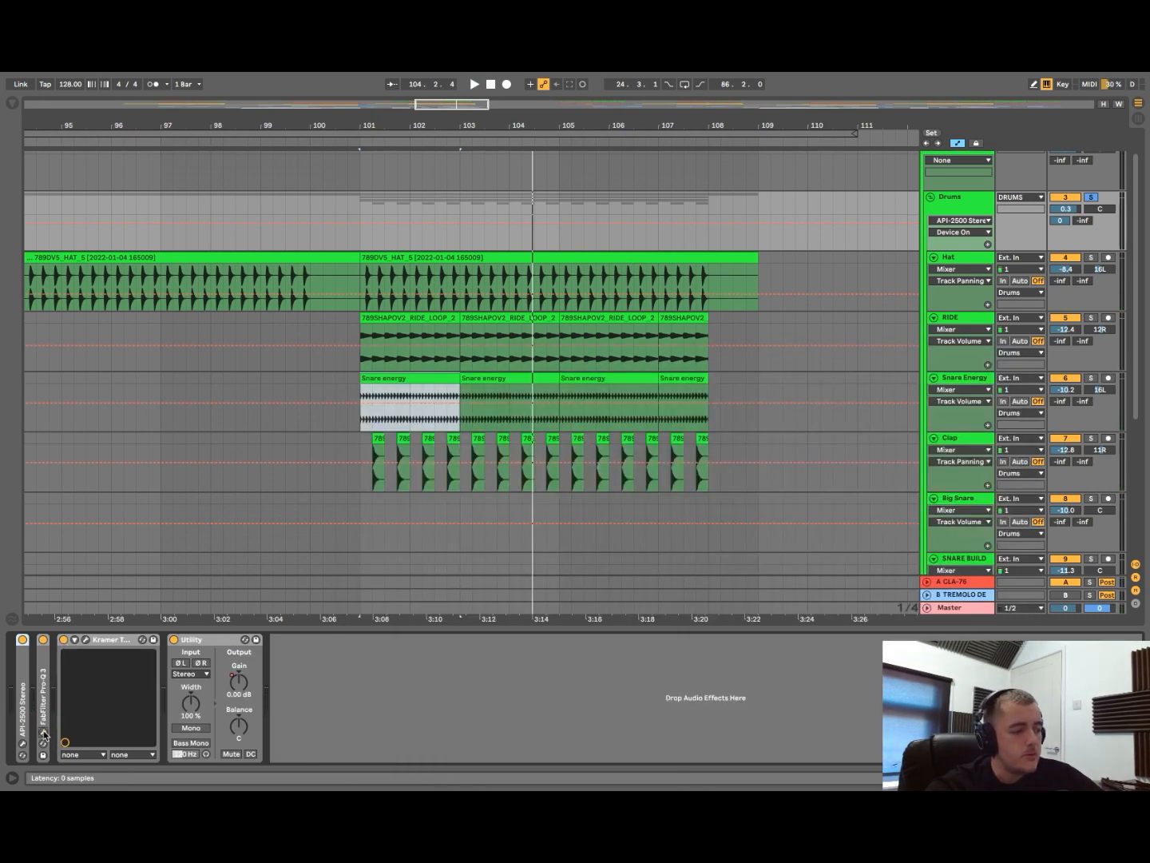
- Open the Kramer Tape plugin on the Drums subgroup, look through its Drums and Mastering presets, and close it
click(85, 640)
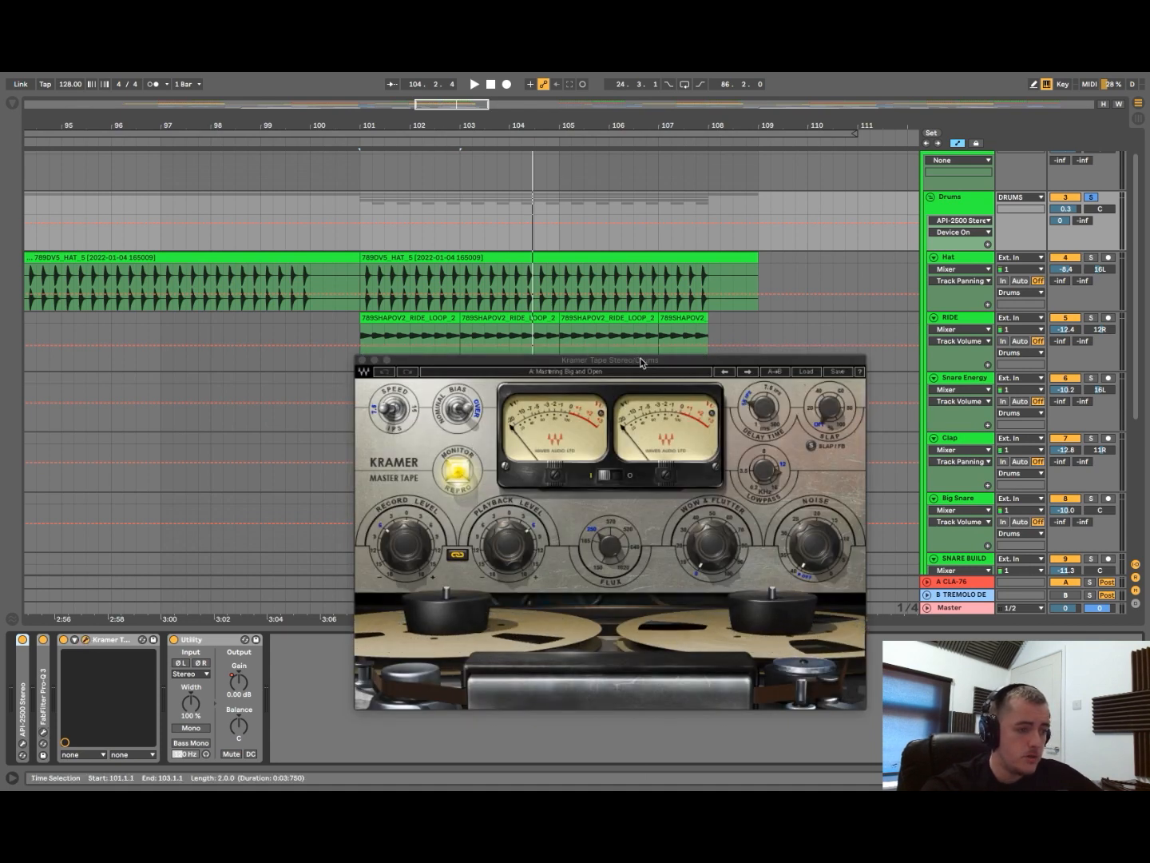
click(806, 372)
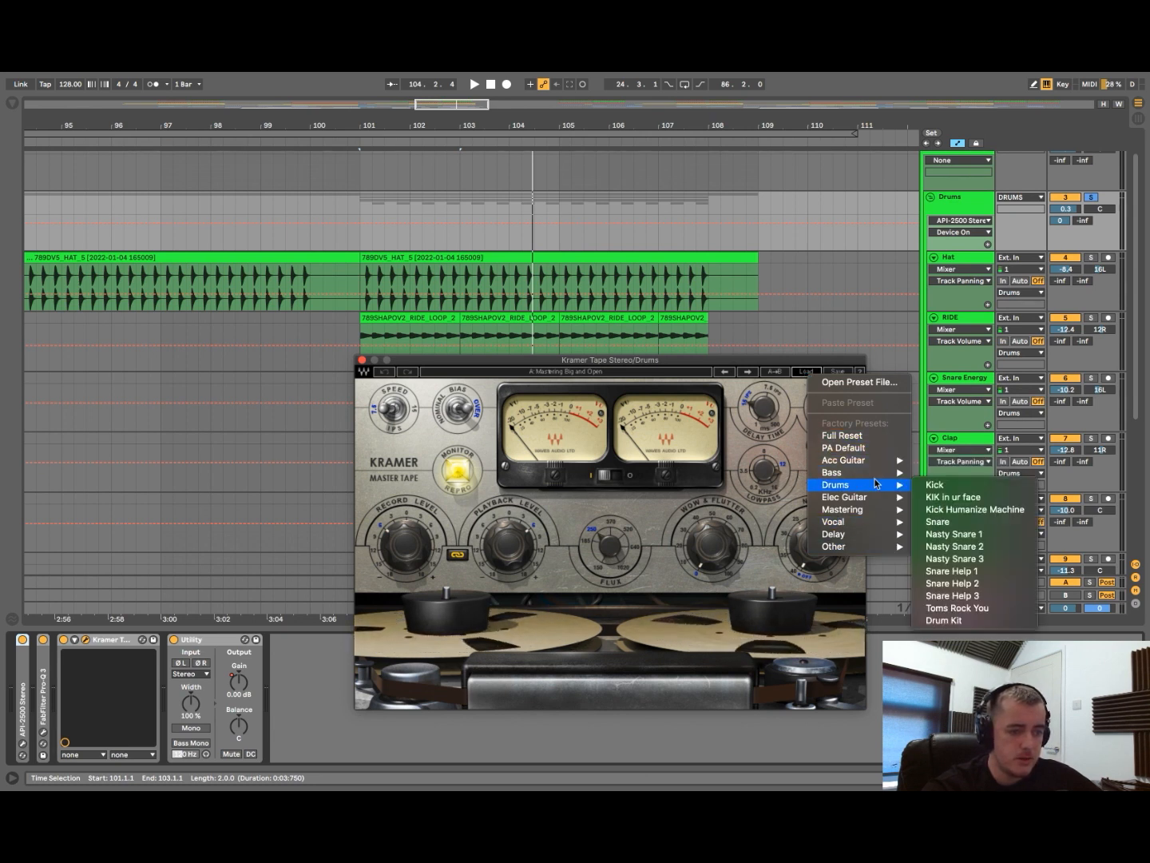
mouse_move(876, 512)
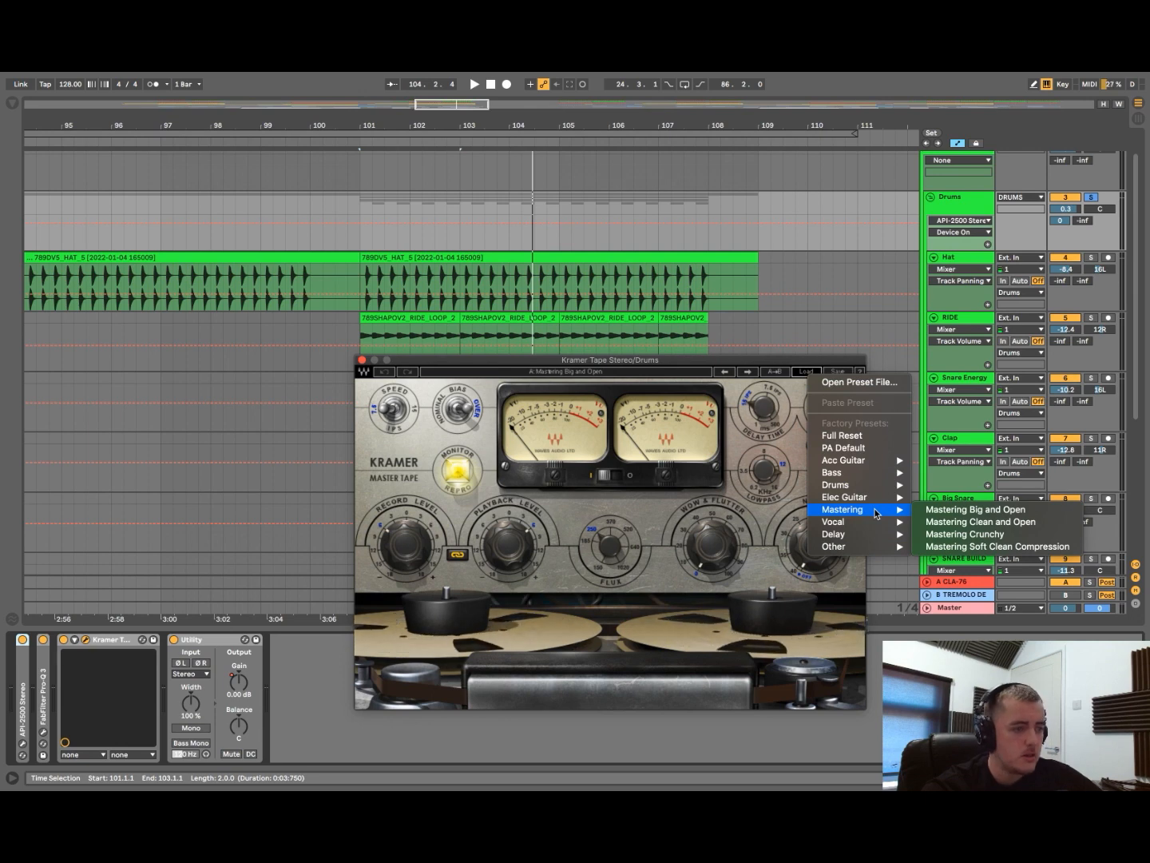
click(362, 360)
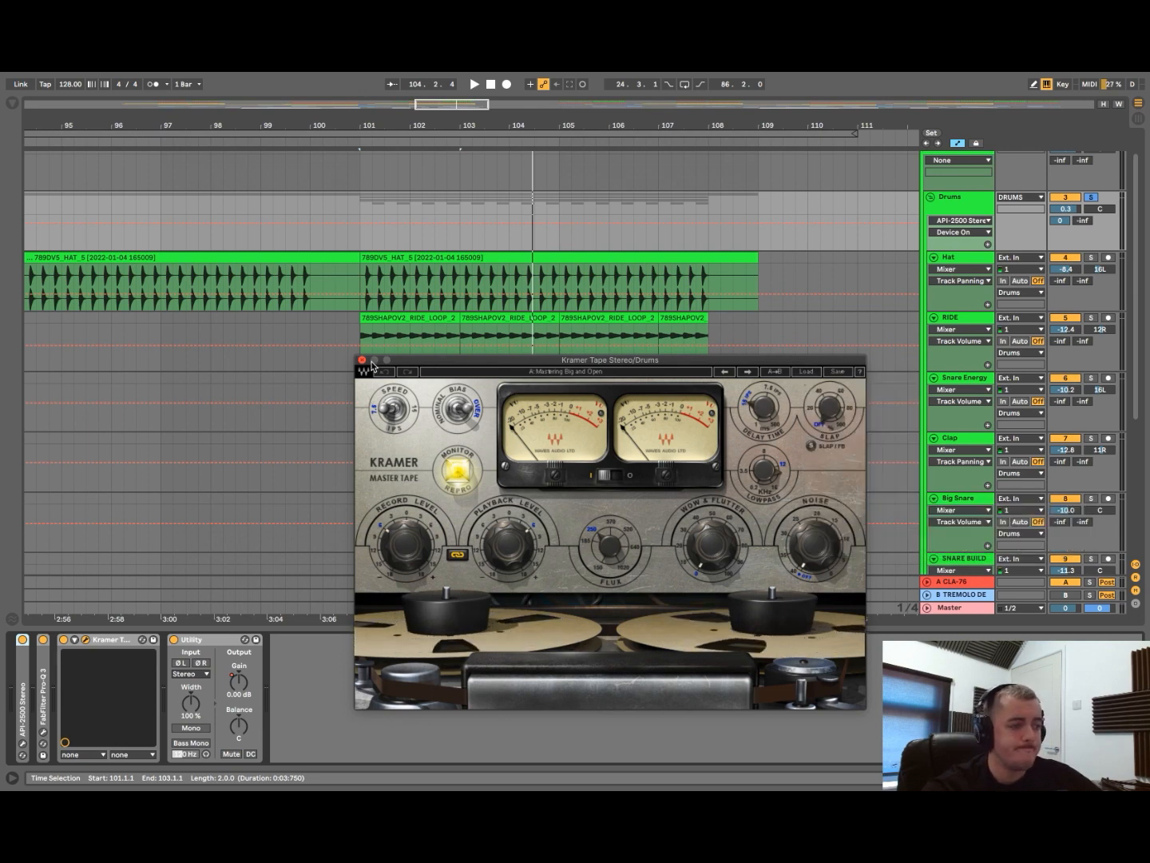
click(361, 361)
- Bypass the Kramer Tape plugin, play the drums from bar 101, and re-enable it during playback to compare the sound
click(63, 640)
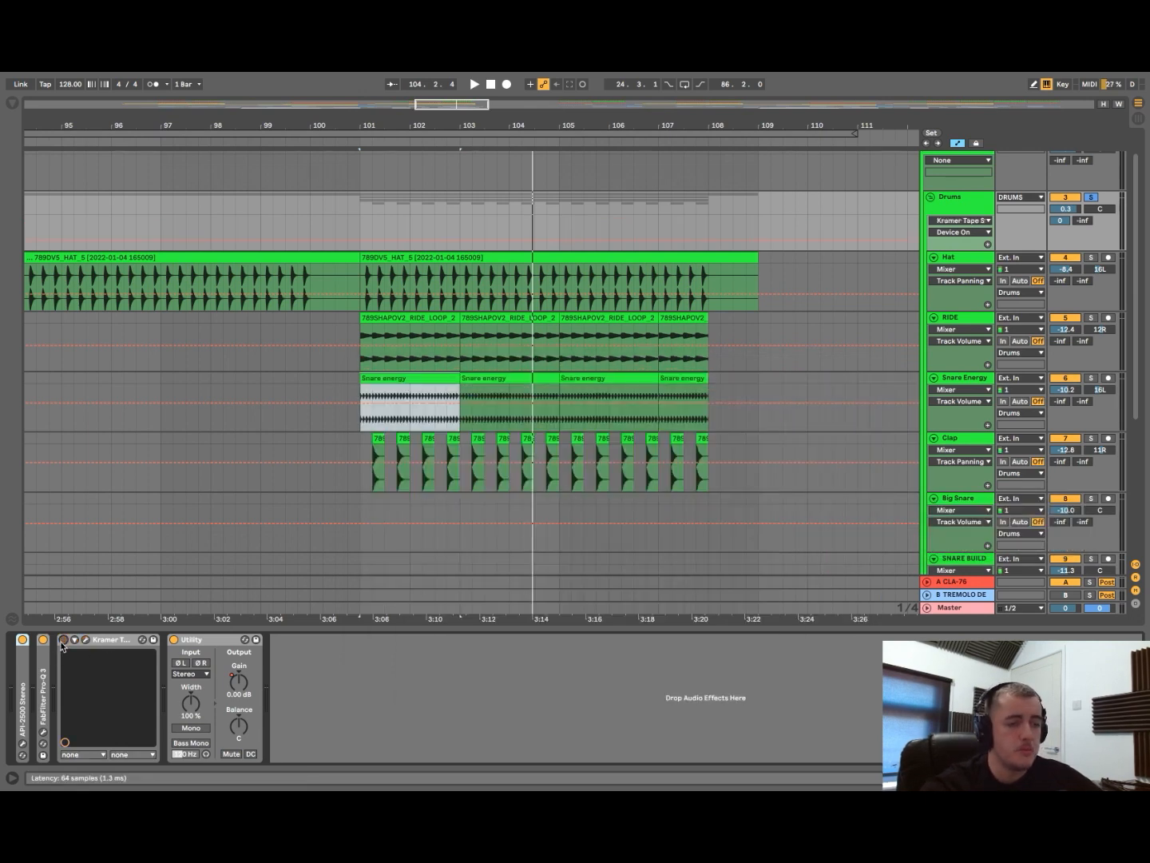
key(space)
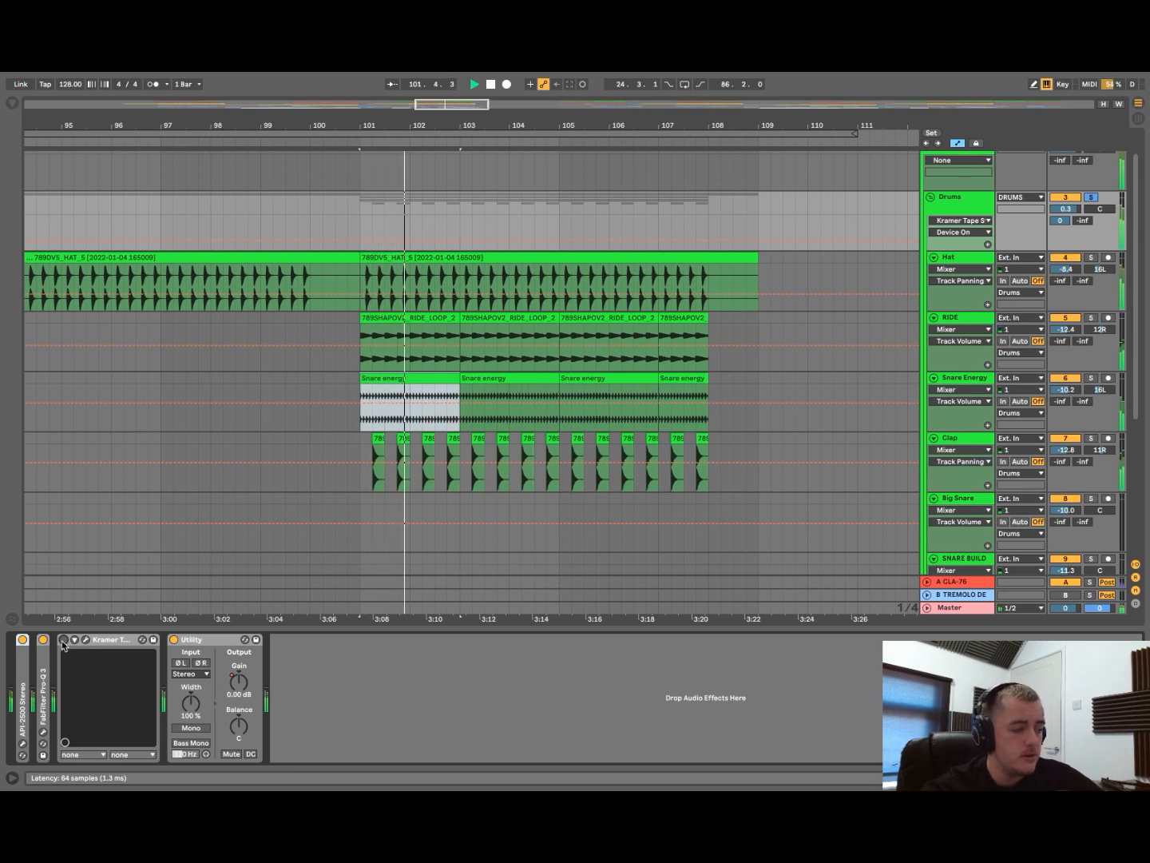
click(62, 640)
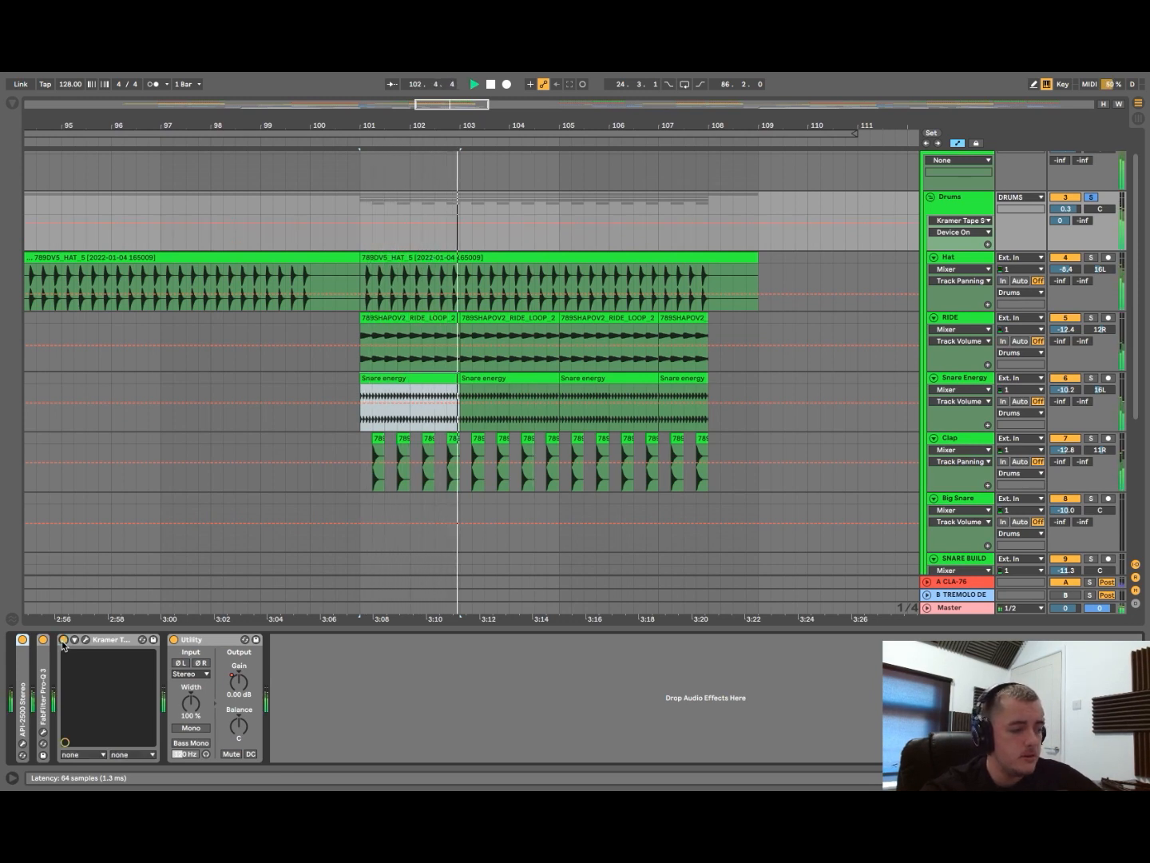
- Unsolo the Drums subgroup, collapse the DRUMS group, and play the full mix from bar 101
click(1091, 197)
scroll(933, 231, up, 2)
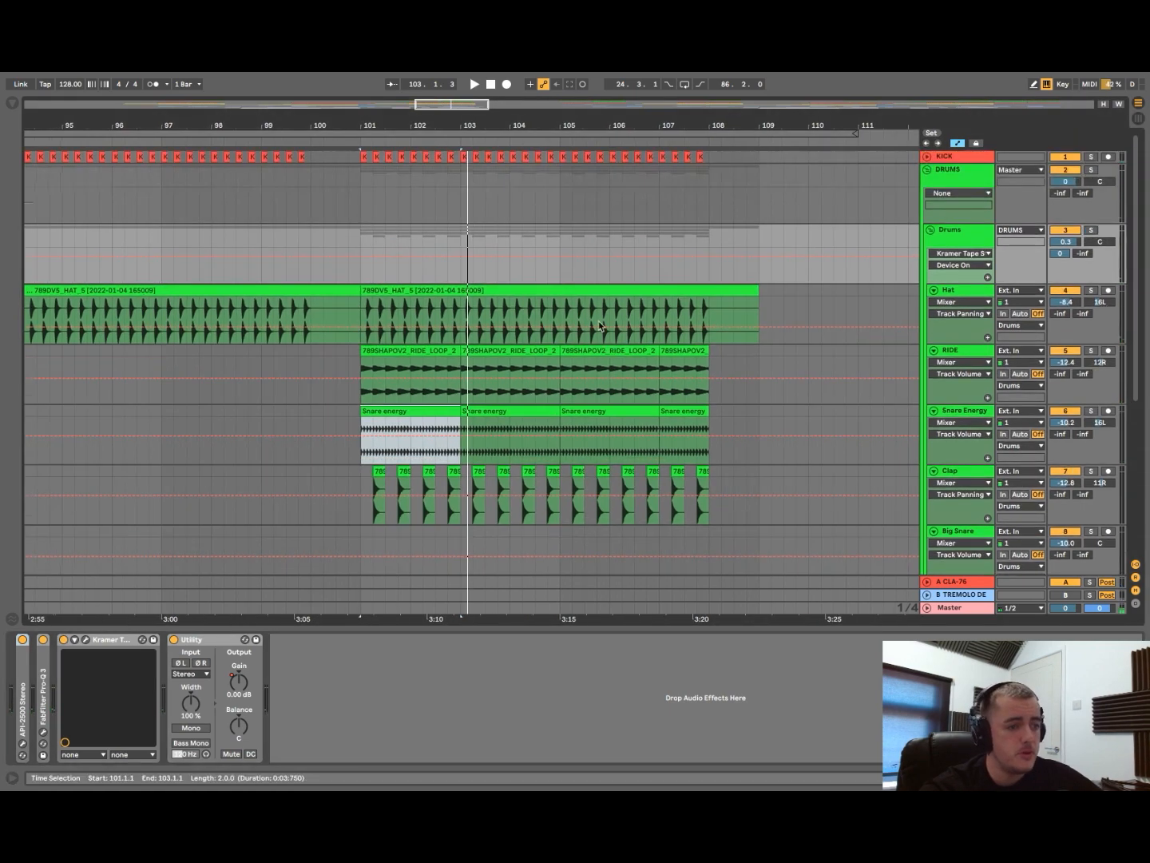
click(927, 171)
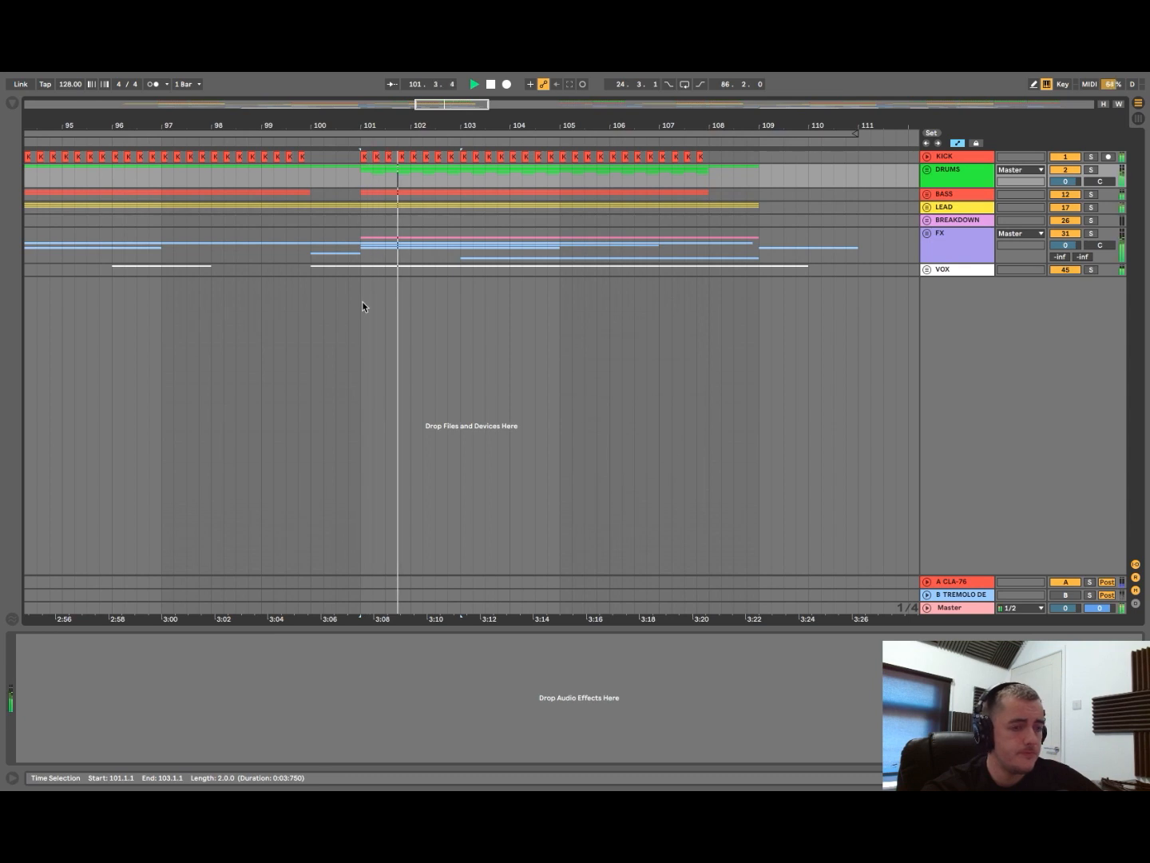
key(space)
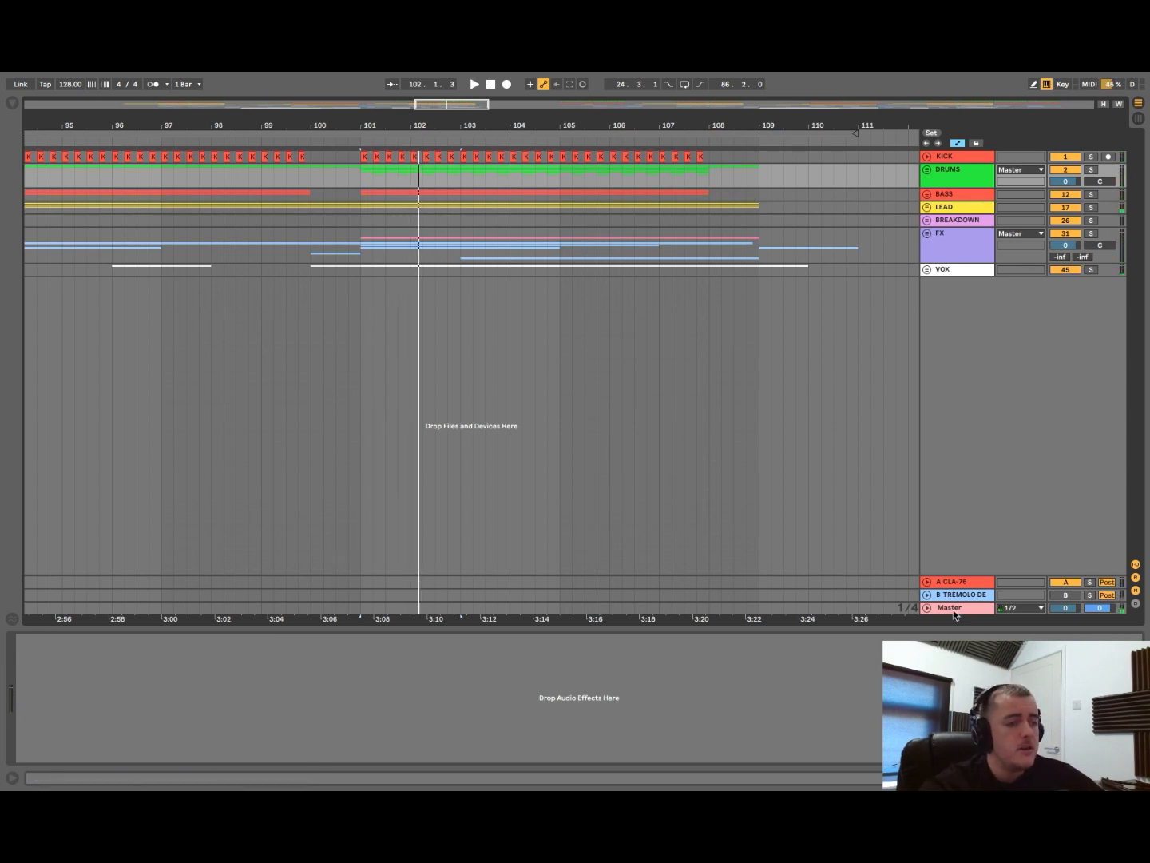
- Review the wider arrangement and select the KICK track to show its device chain
key(minus)
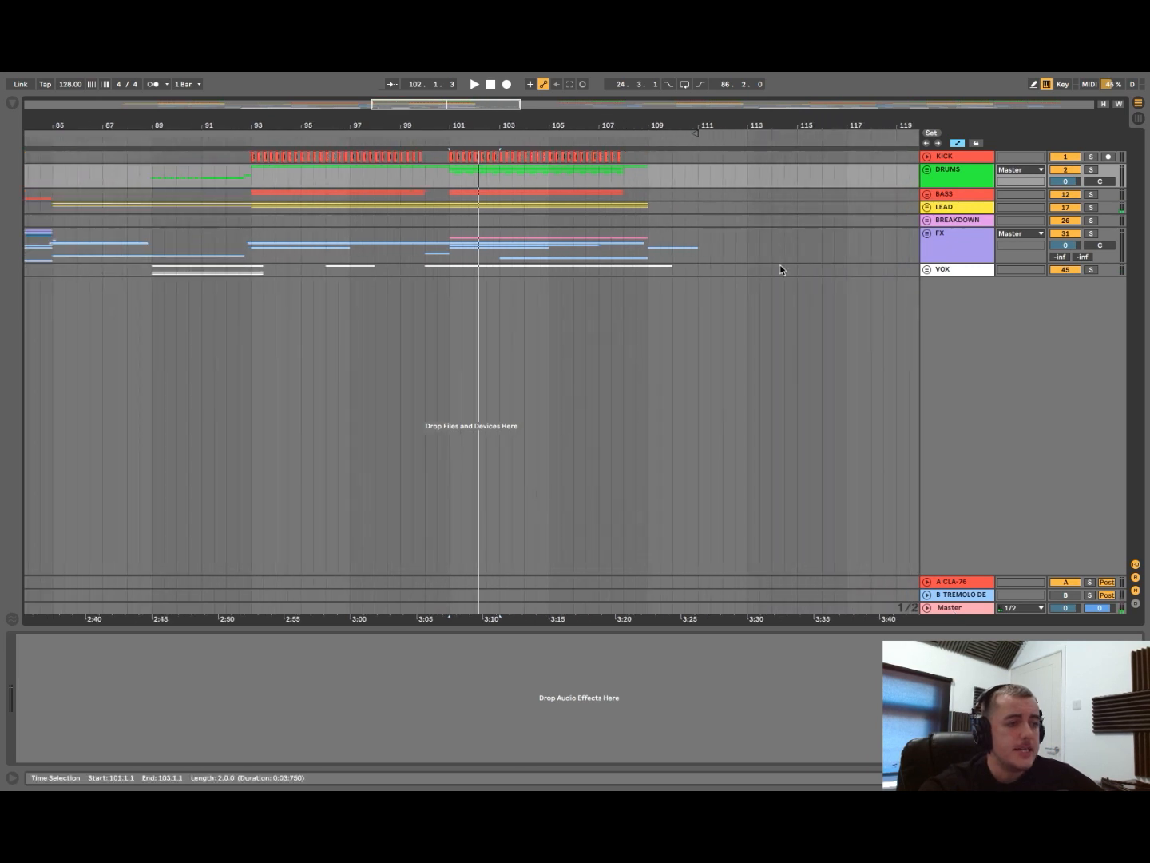
key(minus)
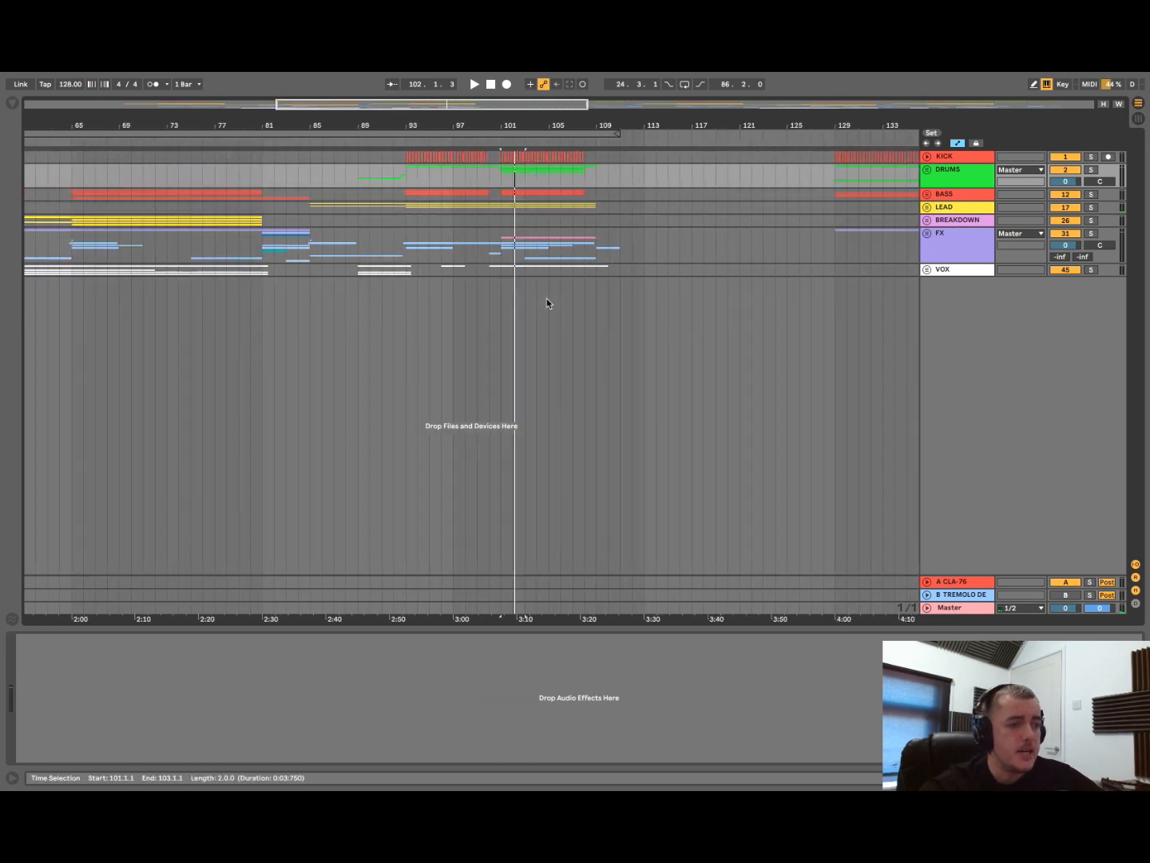
click(928, 156)
click(927, 157)
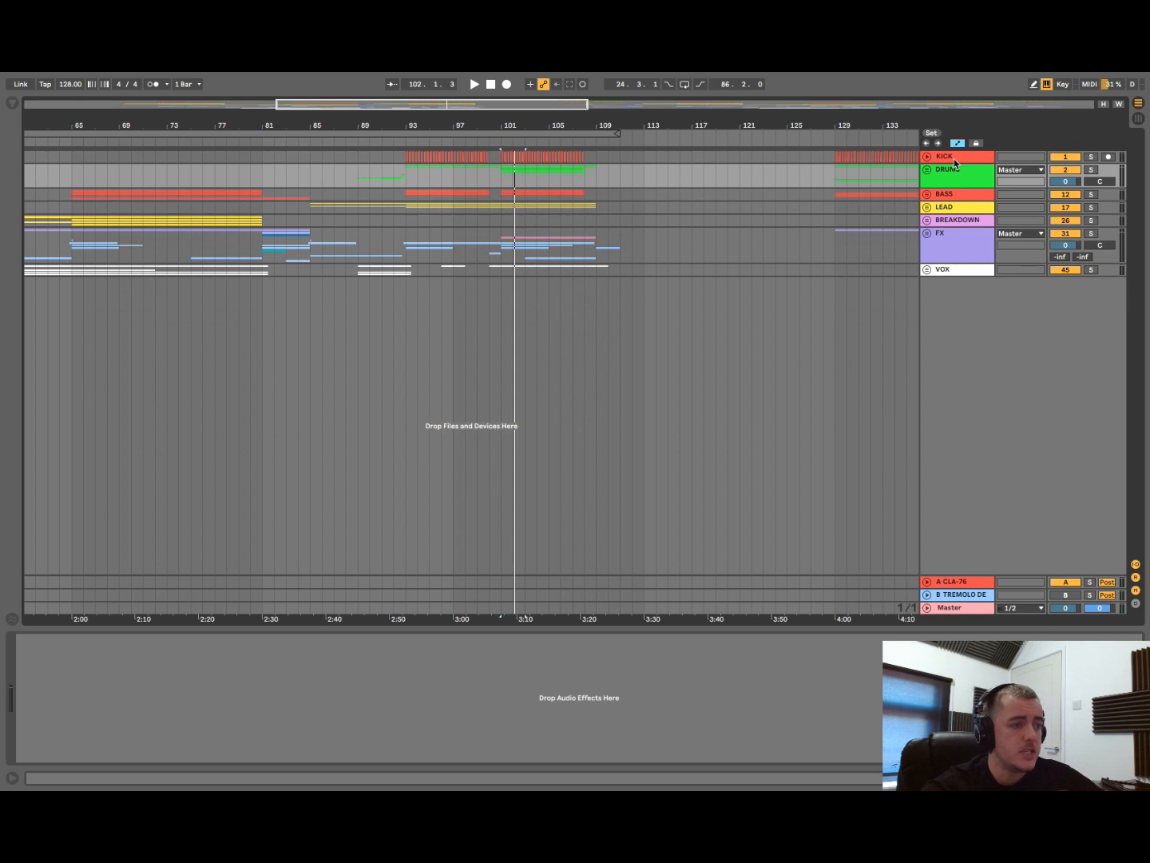
key(minus)
key(minus)
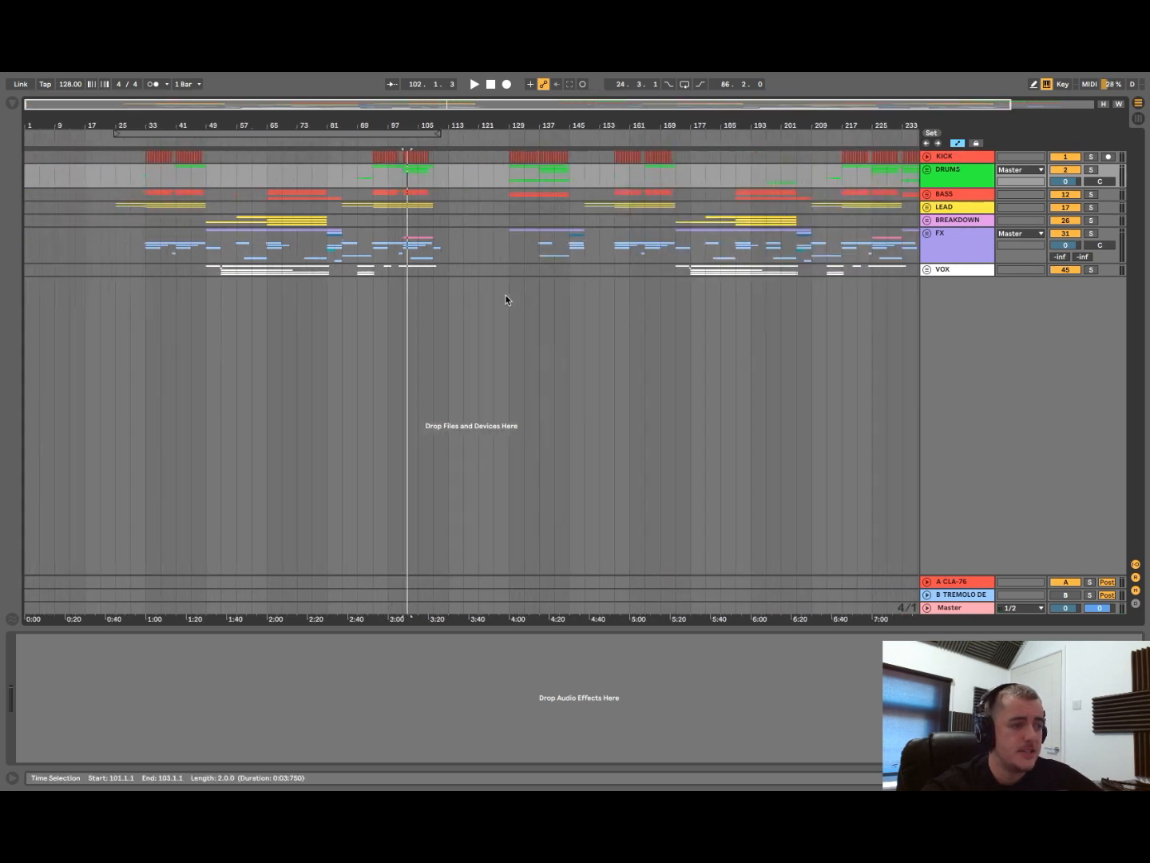
key(plus)
key(plus)
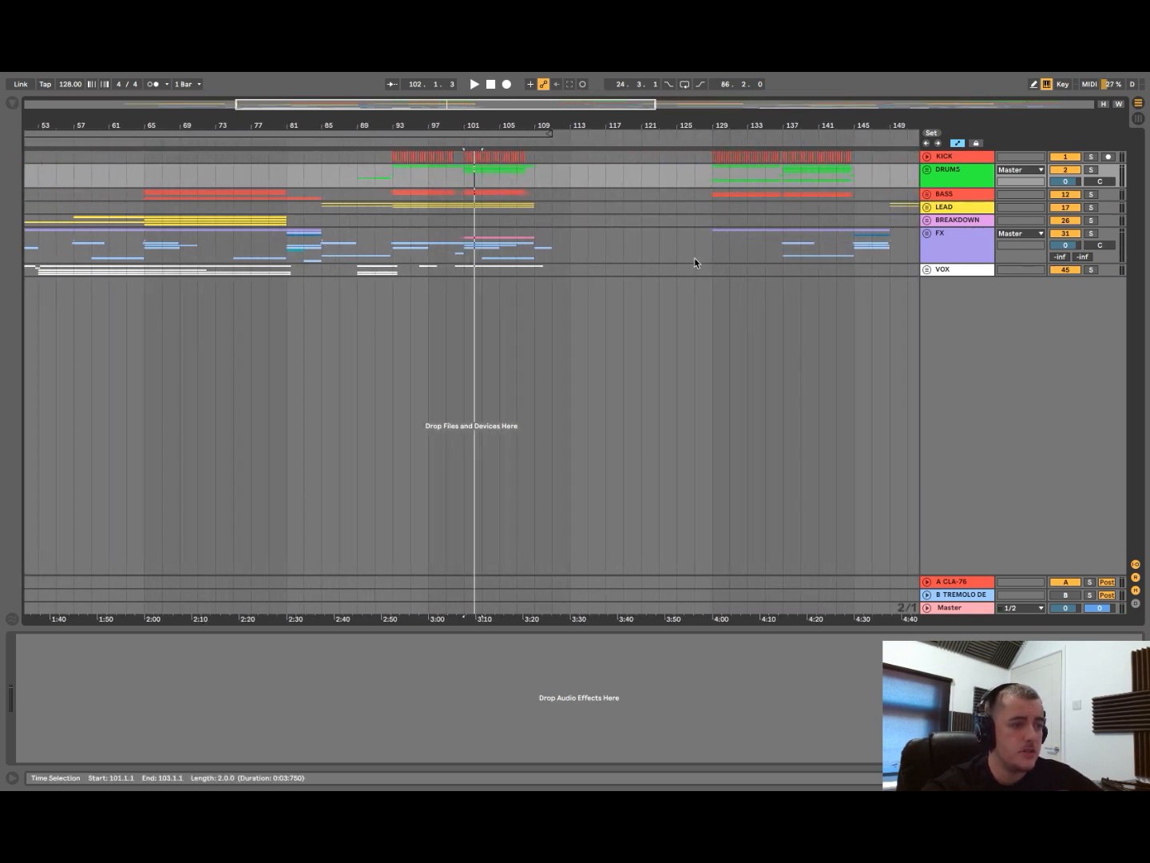
click(956, 156)
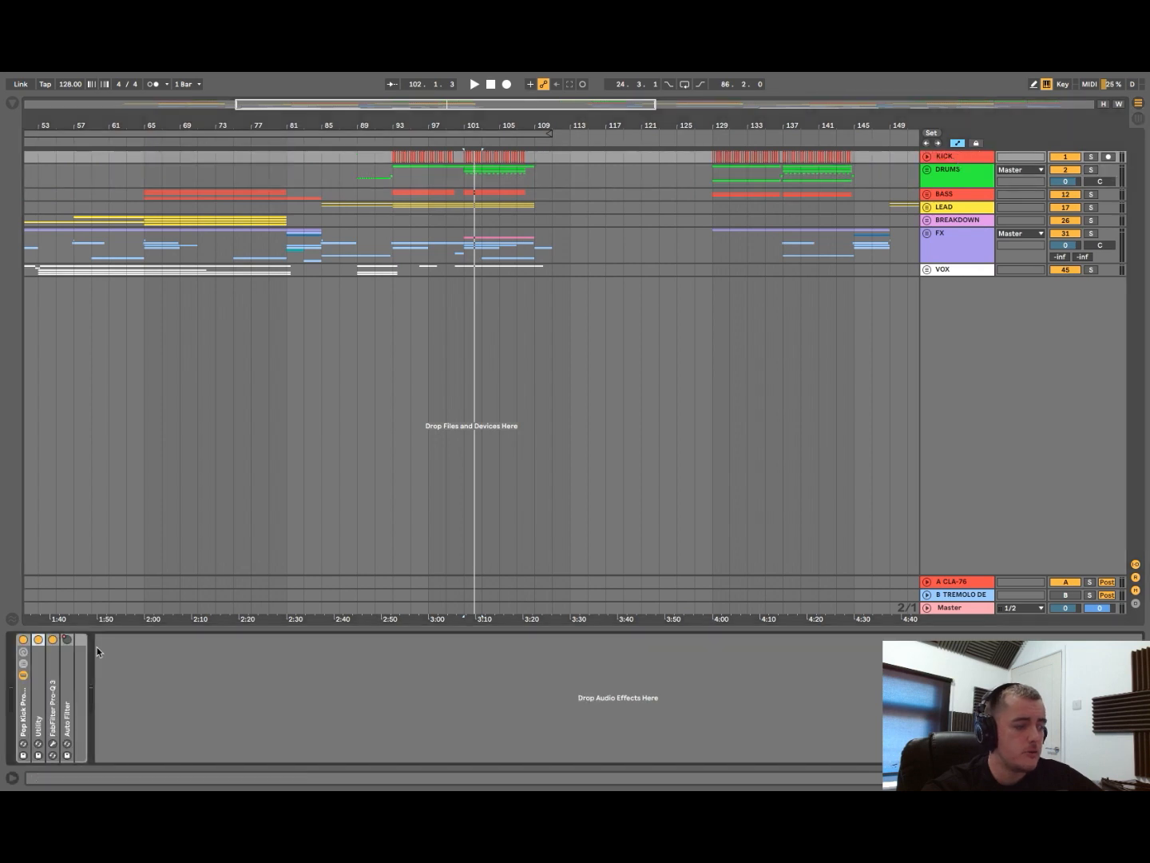
- Inspect the FabFilter Pro-Q 3 on the KICK track and the one on the BREAKDOWN group, closing each plugin window
click(52, 743)
click(52, 743)
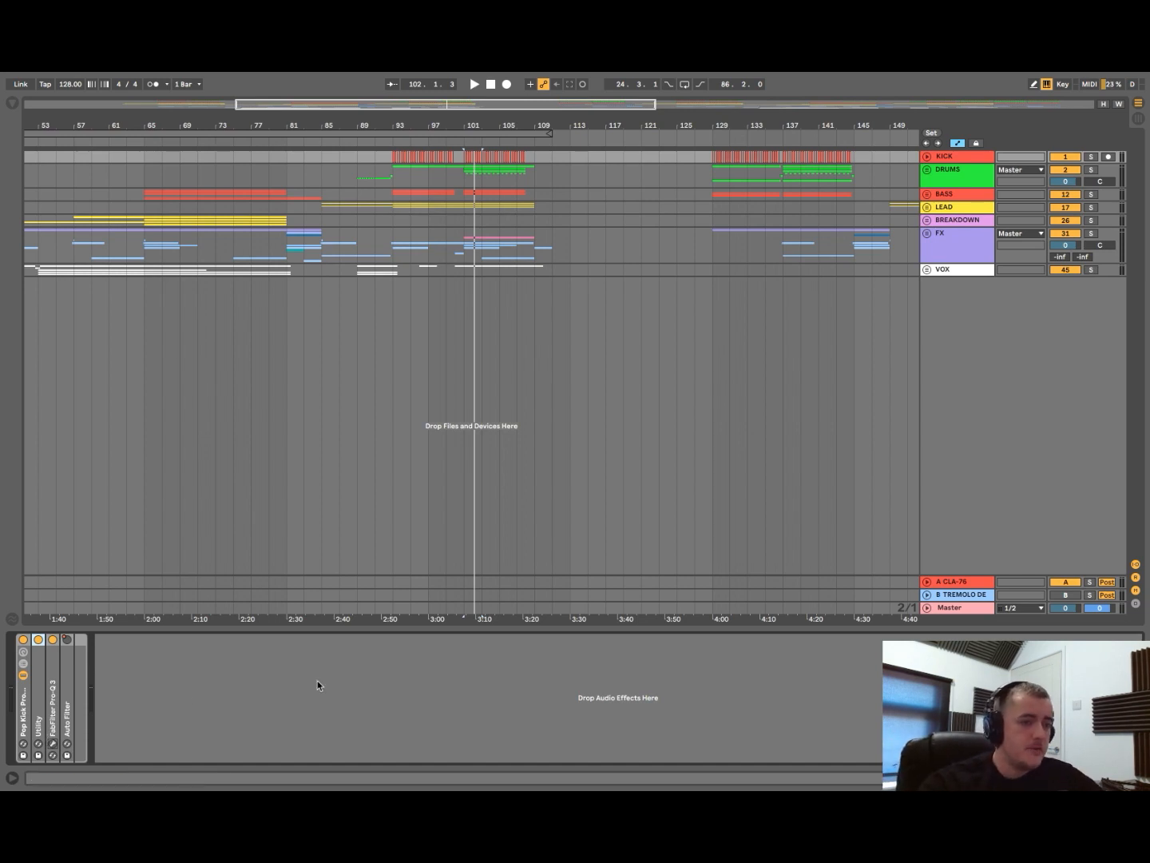
click(950, 243)
click(959, 222)
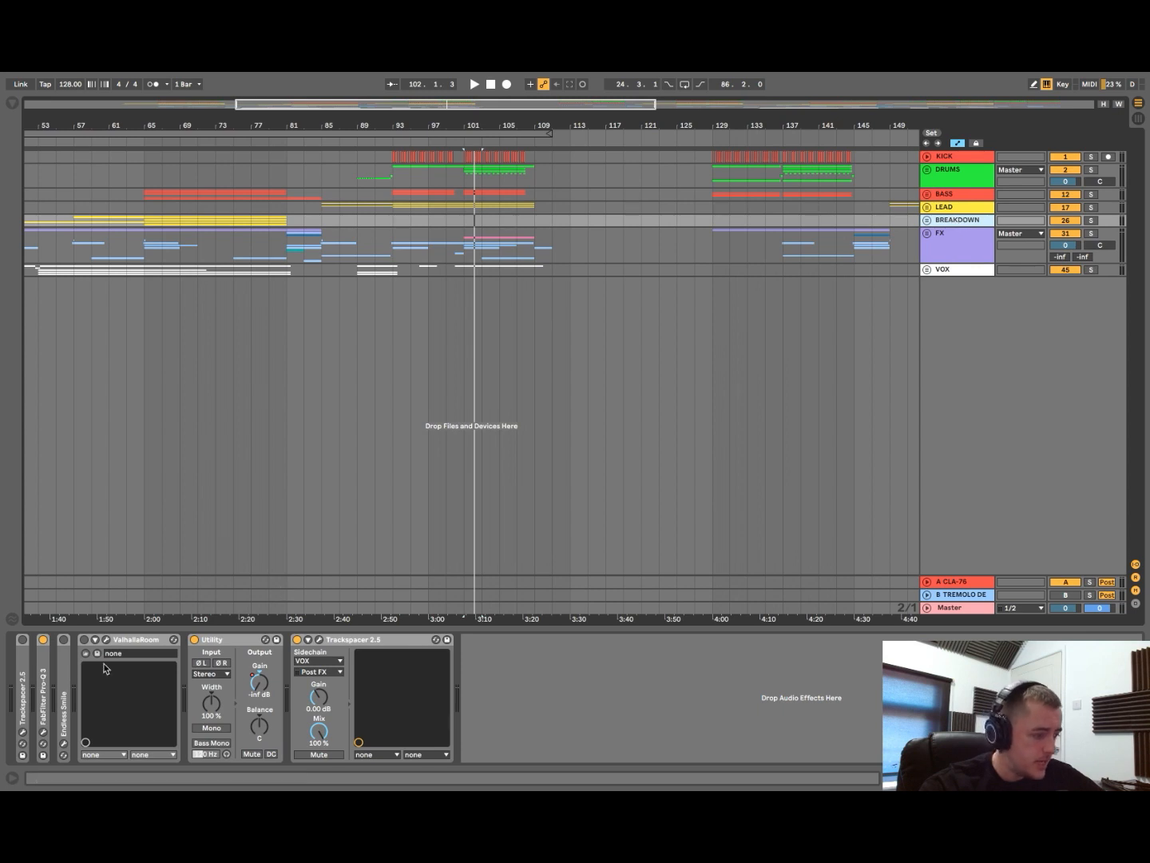
click(45, 731)
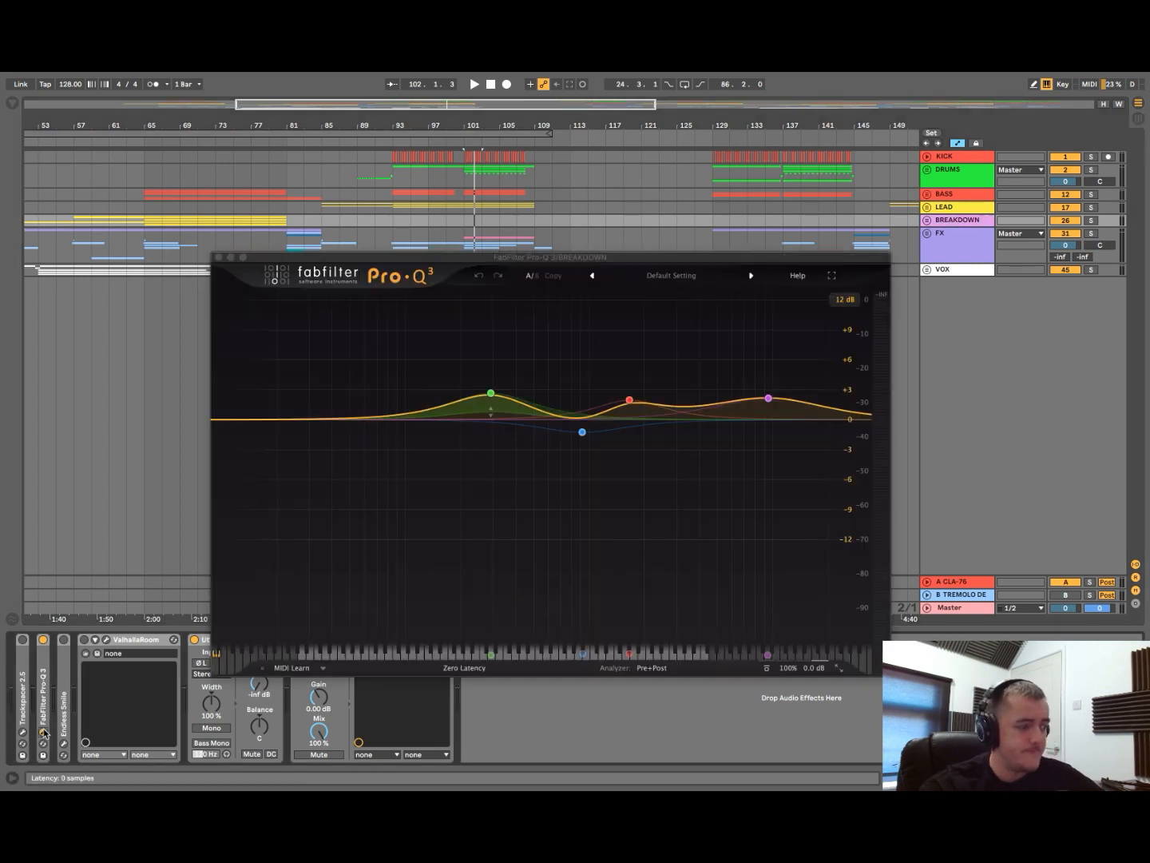
click(45, 731)
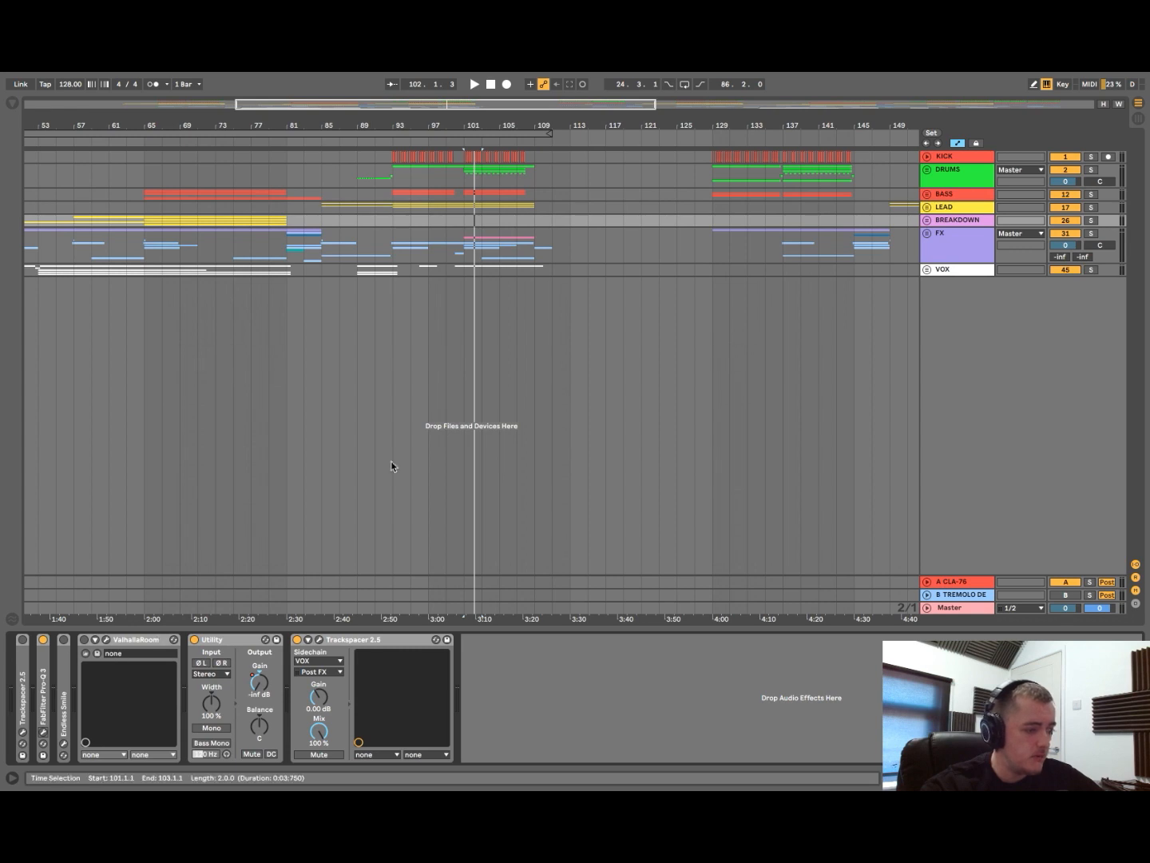
- Expand the LEAD group and its LEAD subgroup, view the FabFilter Pro-MB on LEAD MID, and collapse the LEAD group
click(929, 207)
click(953, 256)
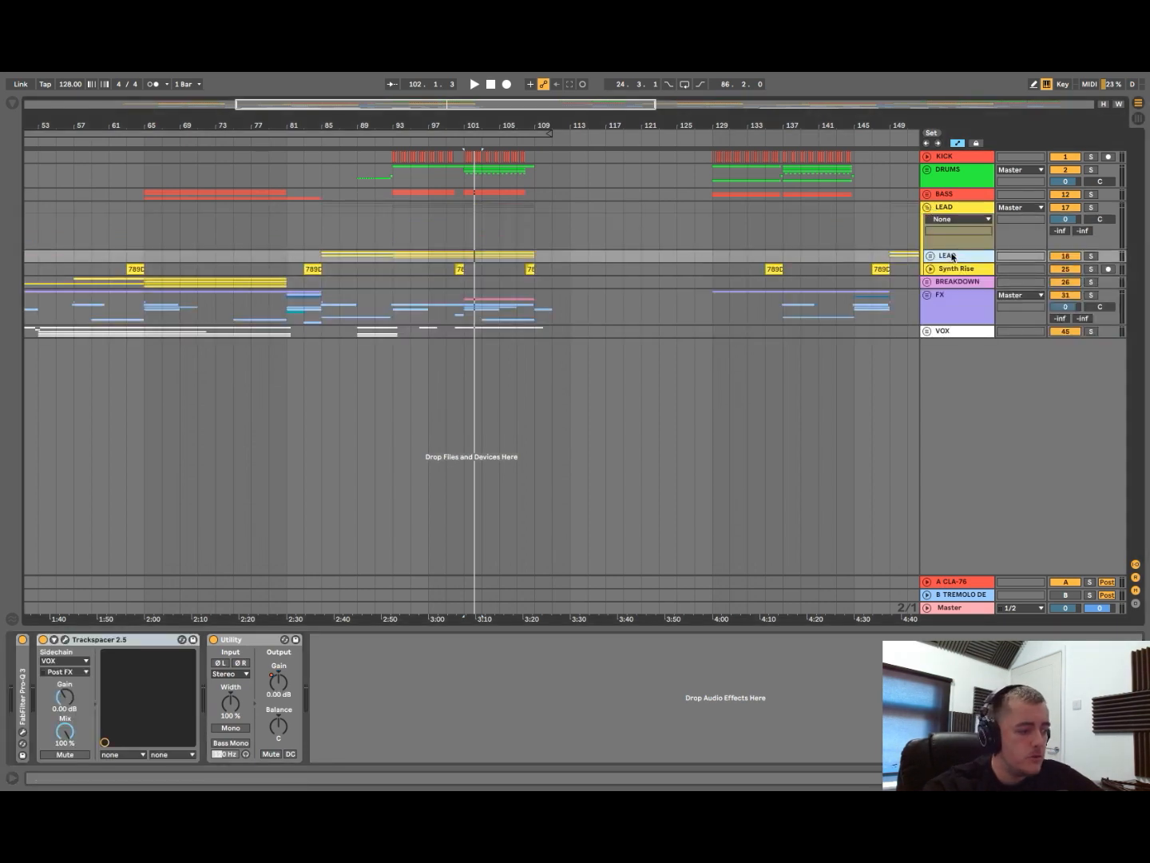
click(930, 255)
click(950, 316)
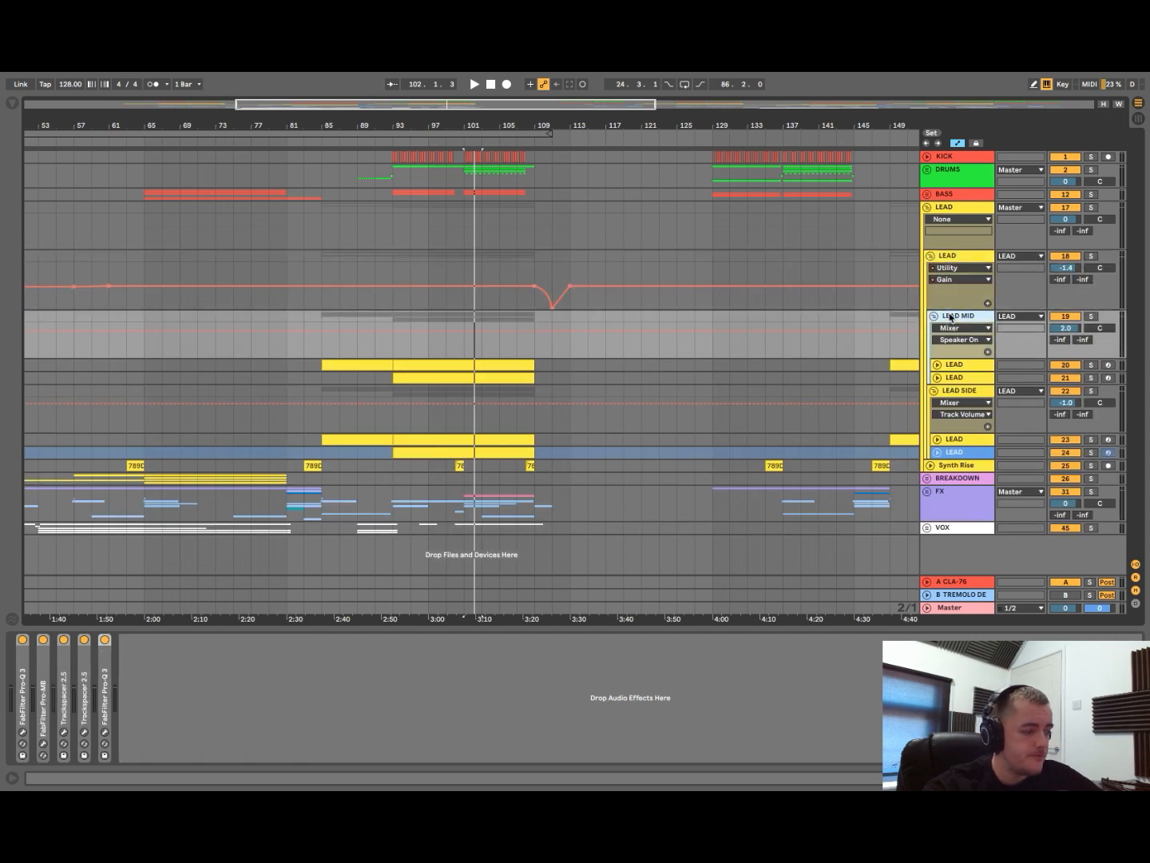
click(44, 742)
click(43, 743)
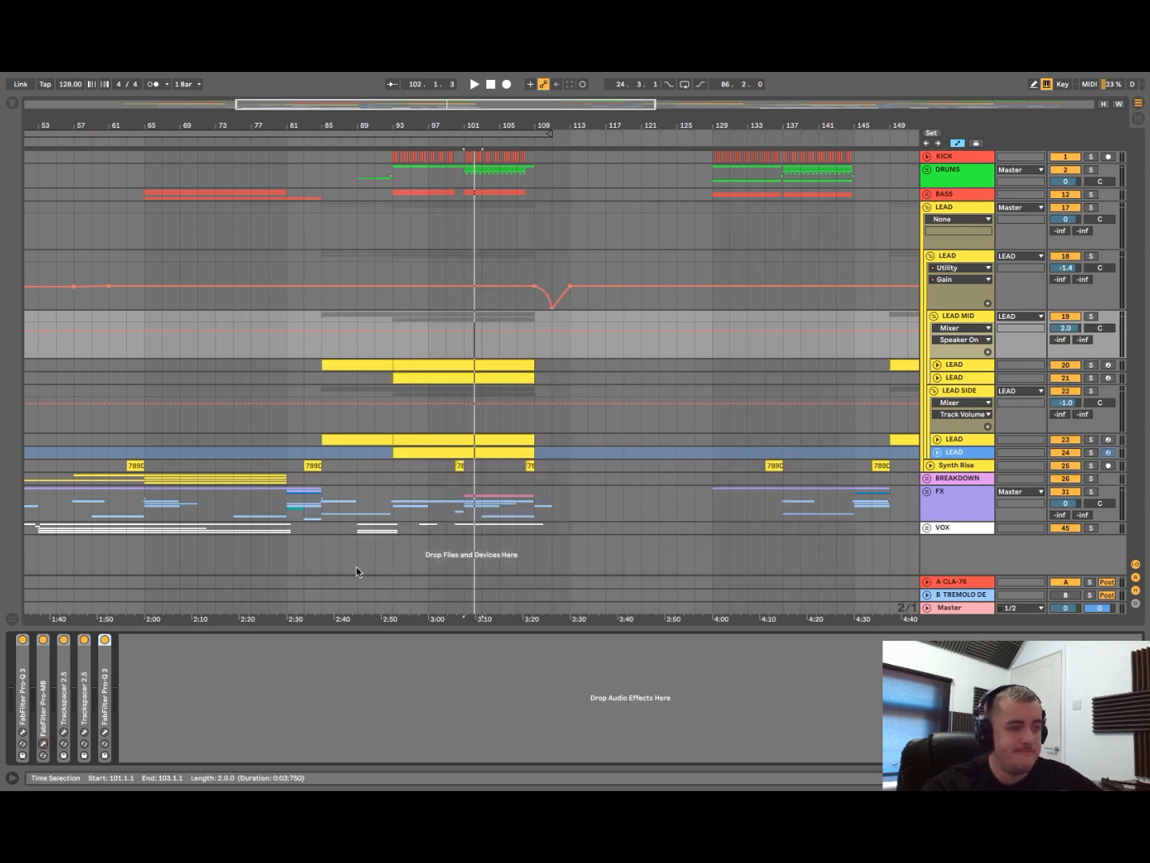
click(933, 209)
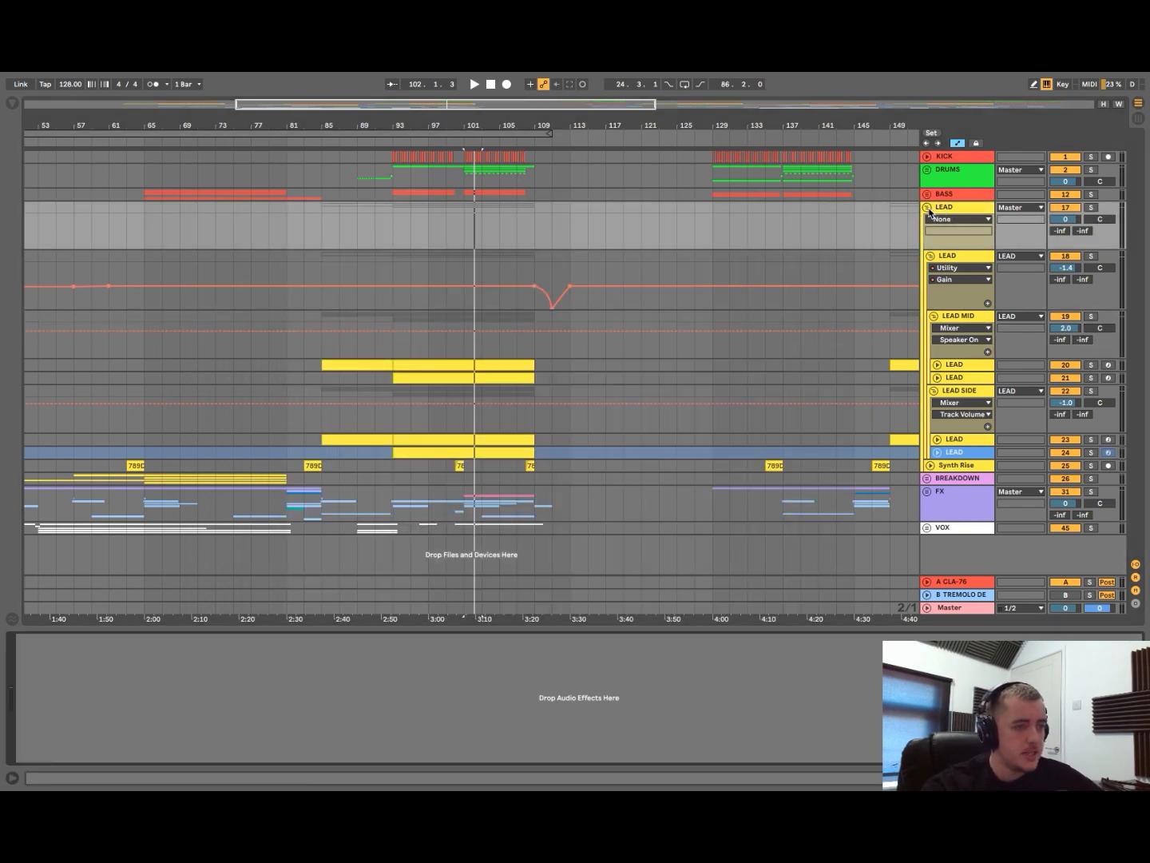
click(928, 209)
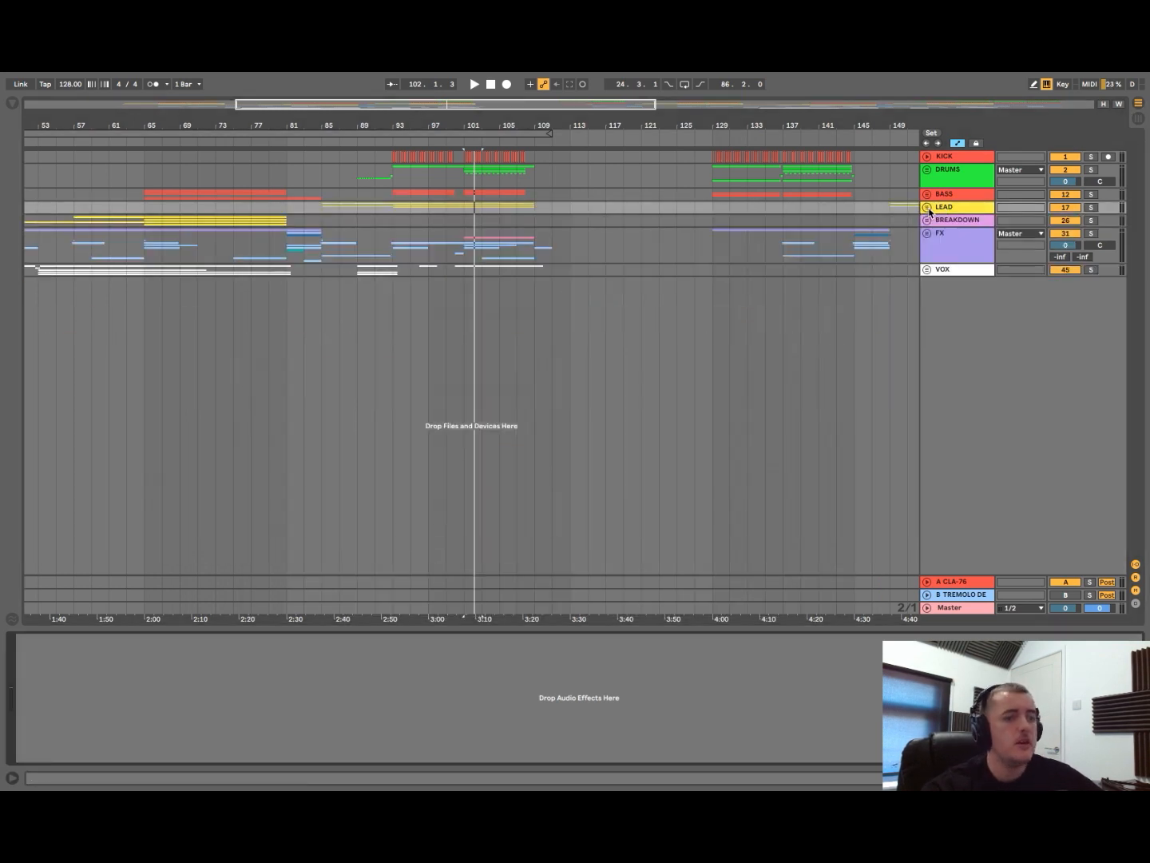
- Show the Master track's device chain, fold its spectrum analyser, and select the enabled Utility device
click(951, 609)
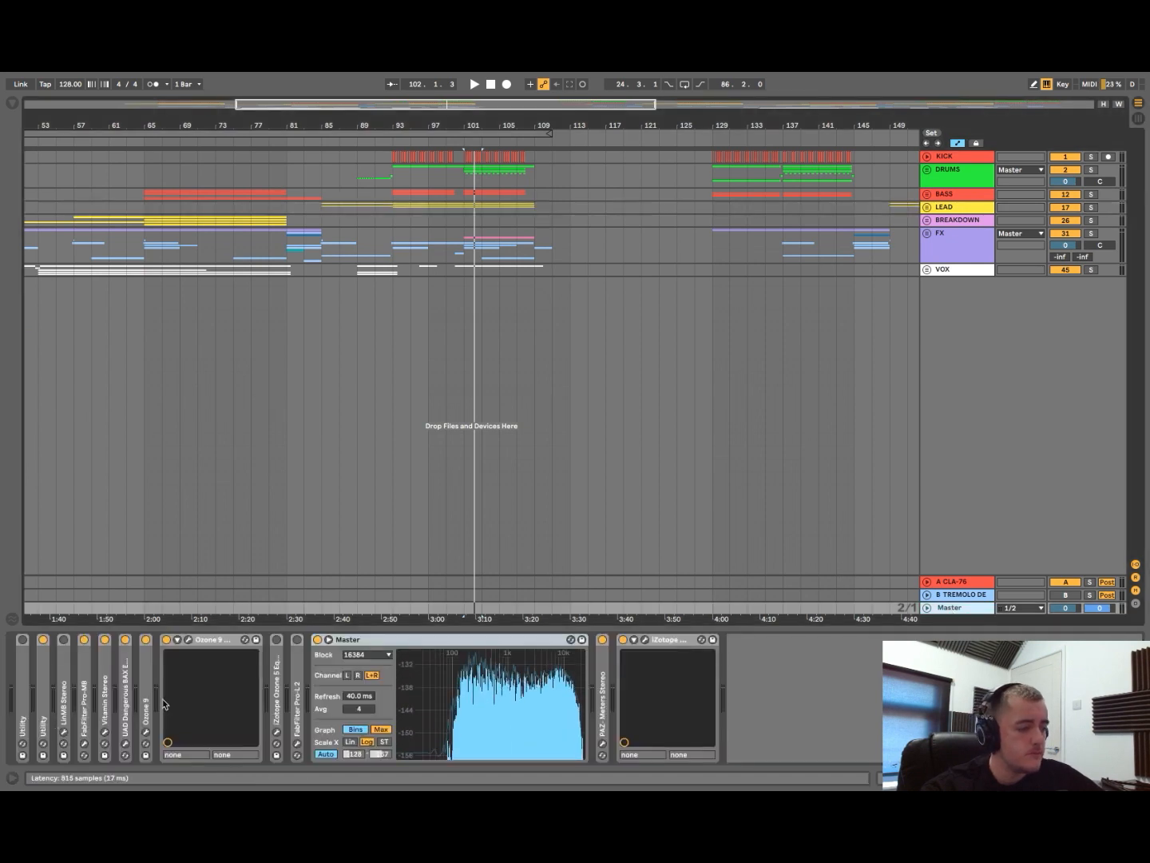
click(328, 640)
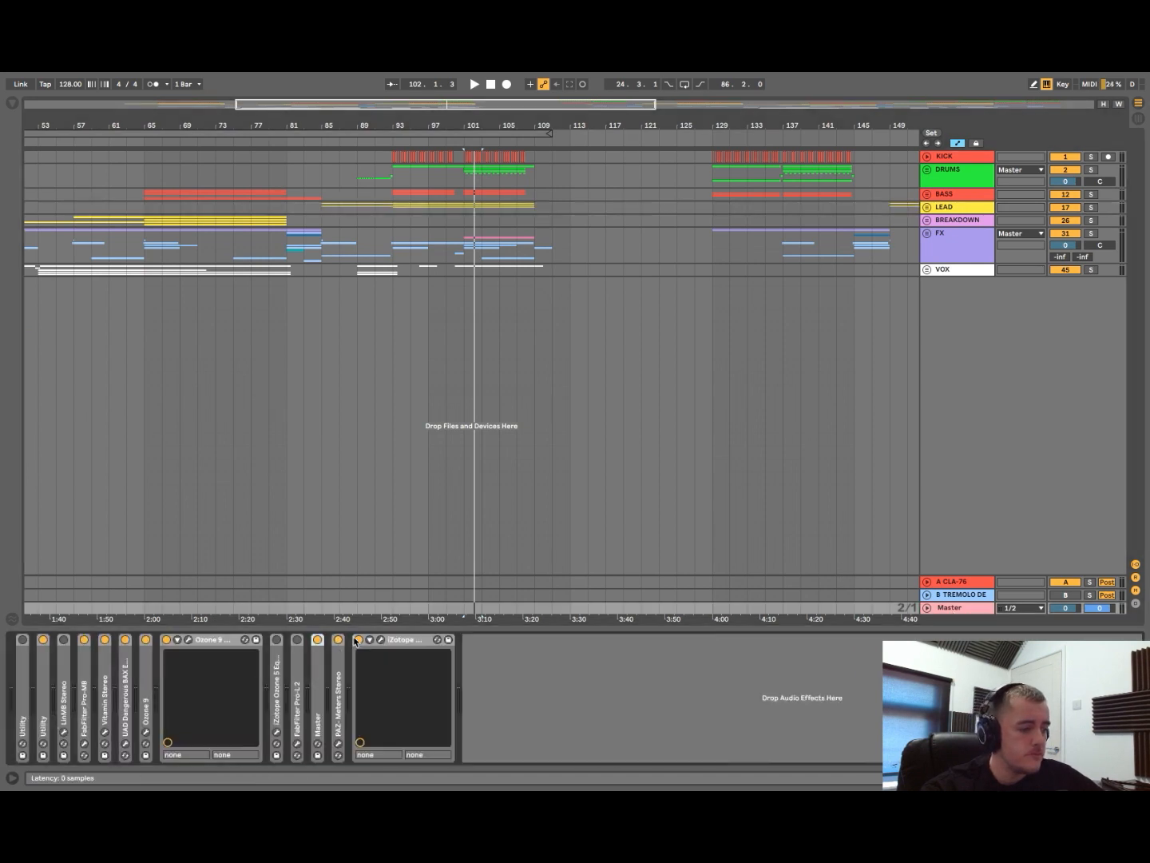
click(46, 720)
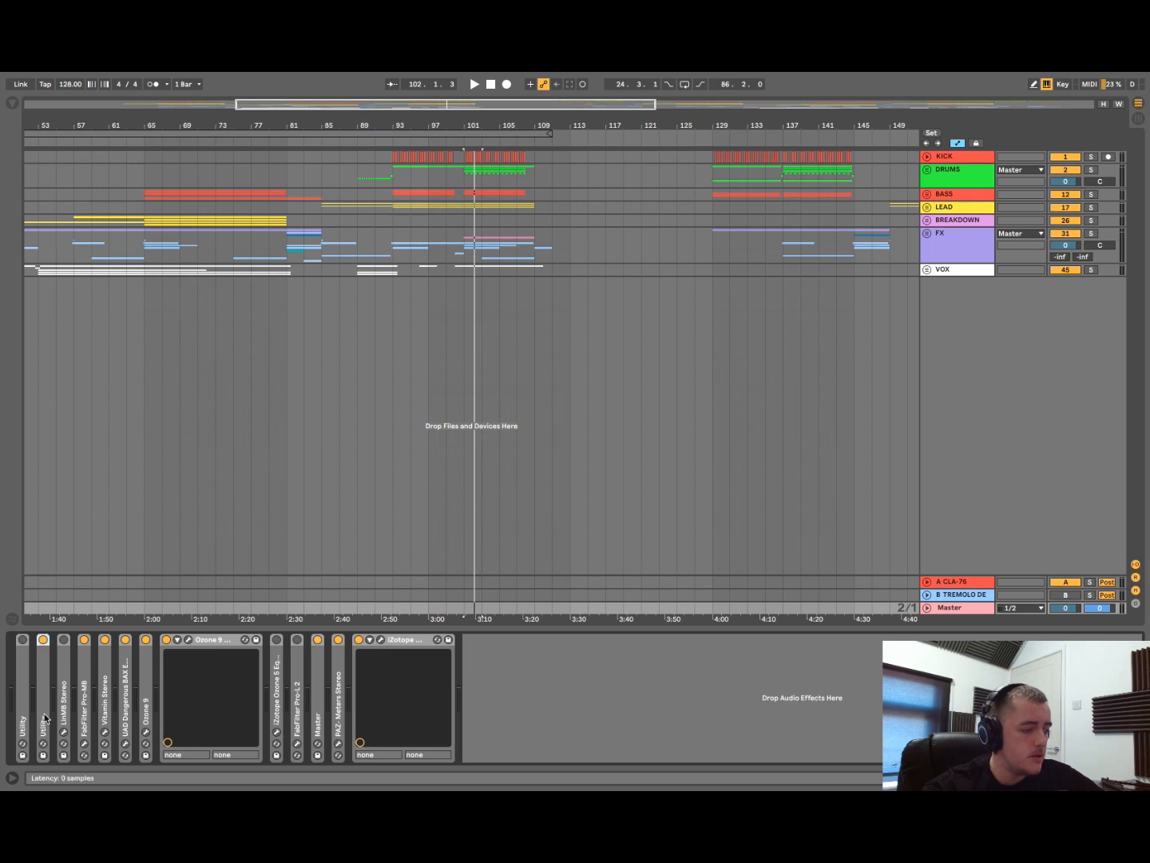
- Open FabFilter Pro-MB on the Master, play from bar 101 while bypassing and re-enabling it to compare, and close it
click(84, 744)
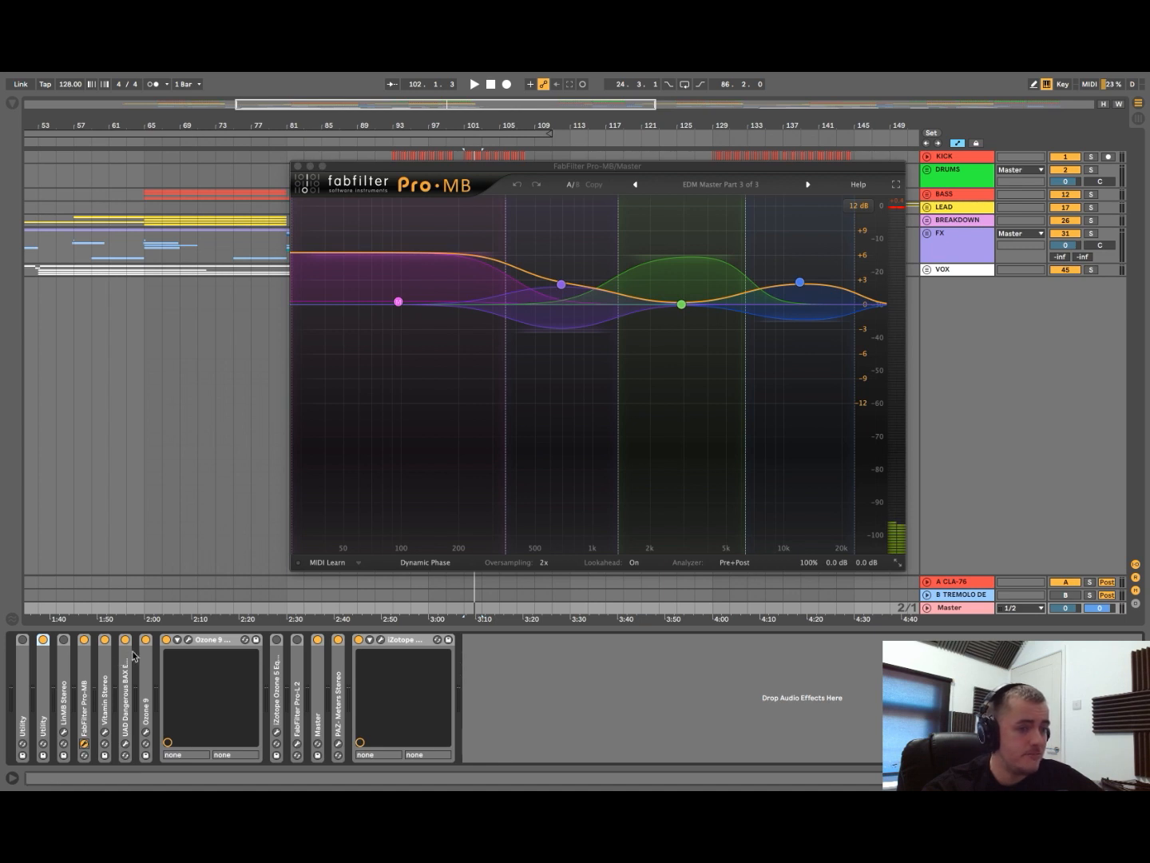
mouse_move(856, 569)
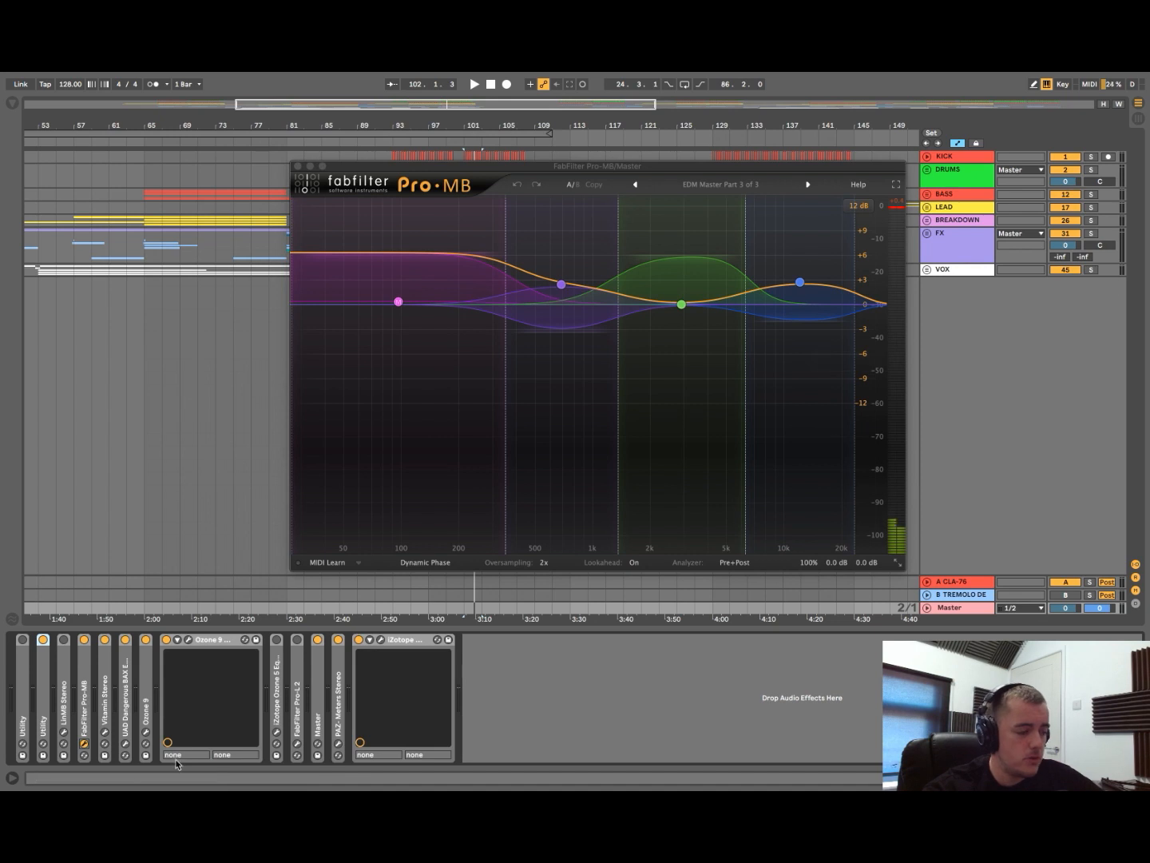
key(space)
click(83, 640)
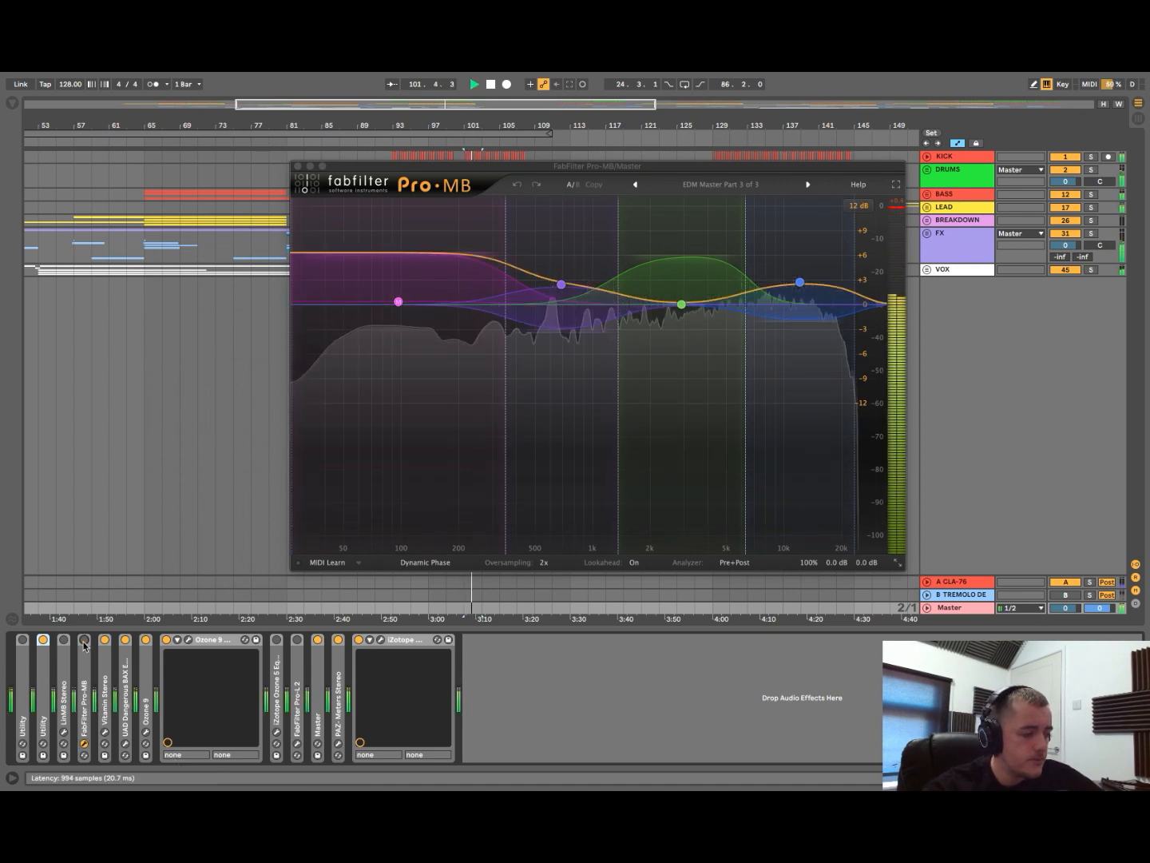
click(84, 641)
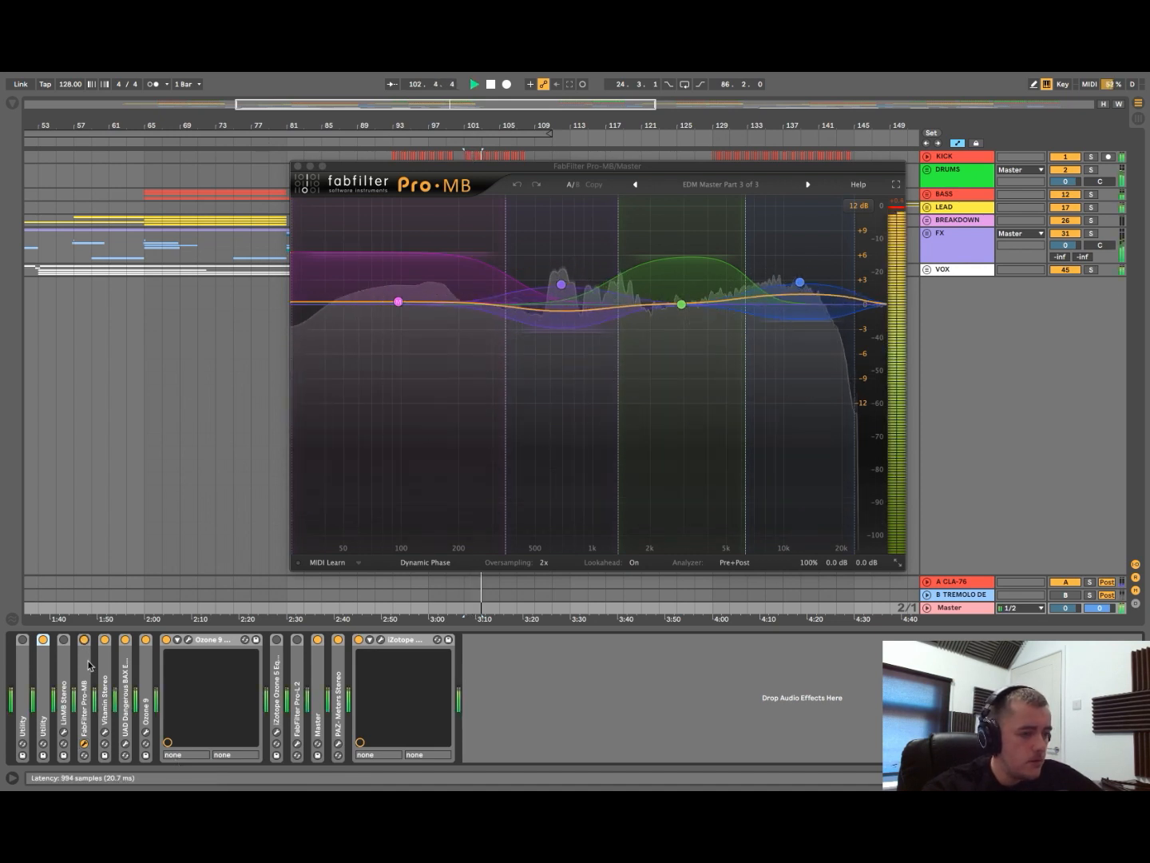
click(82, 745)
- View the Vitamin Stereo plugin on the Master, reset its clip indicators, and review the UAD Dangerous BAX EQ before closing it
click(105, 732)
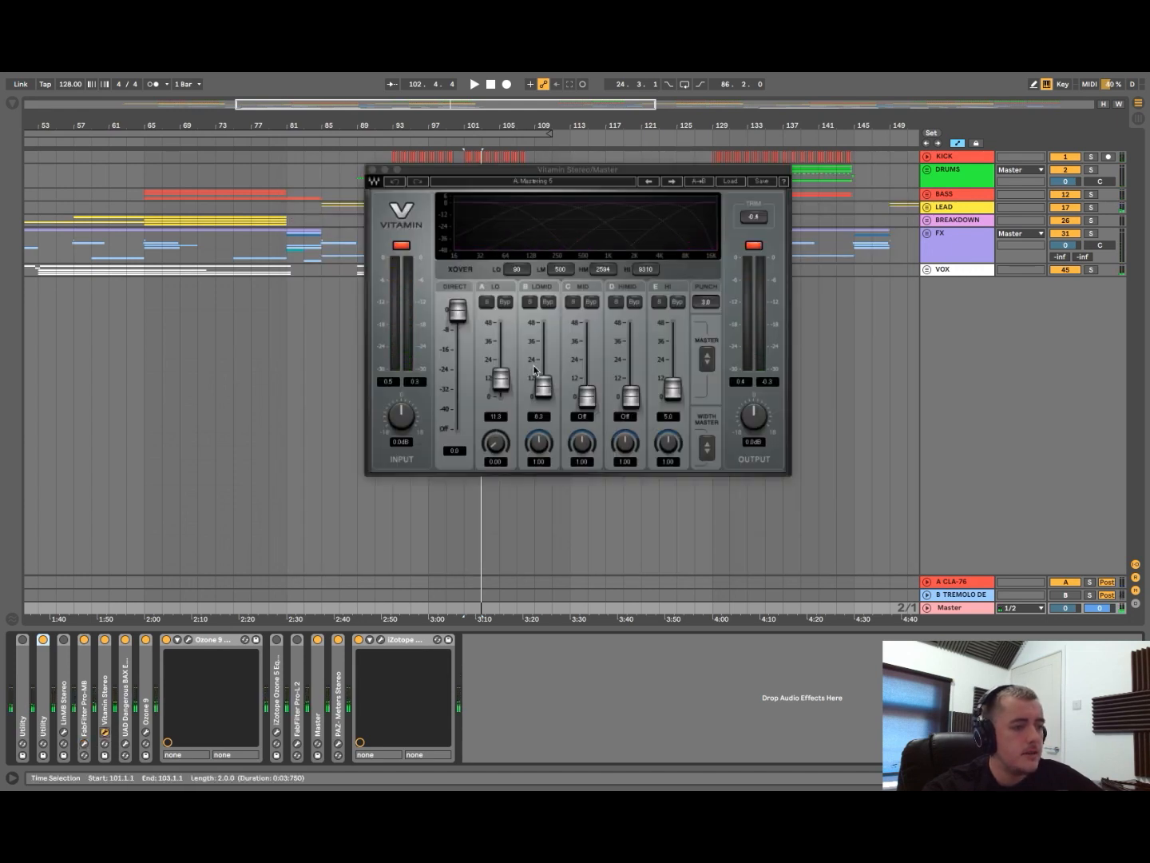
click(408, 245)
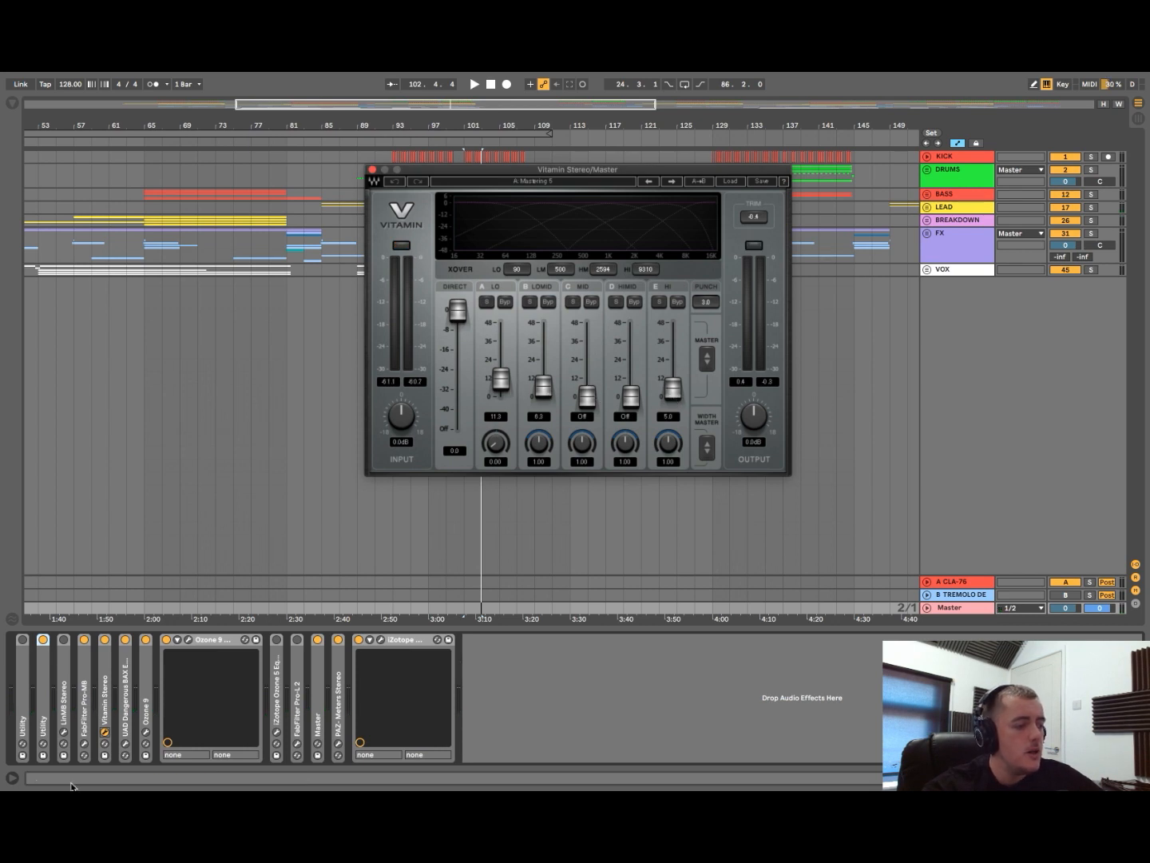
click(104, 731)
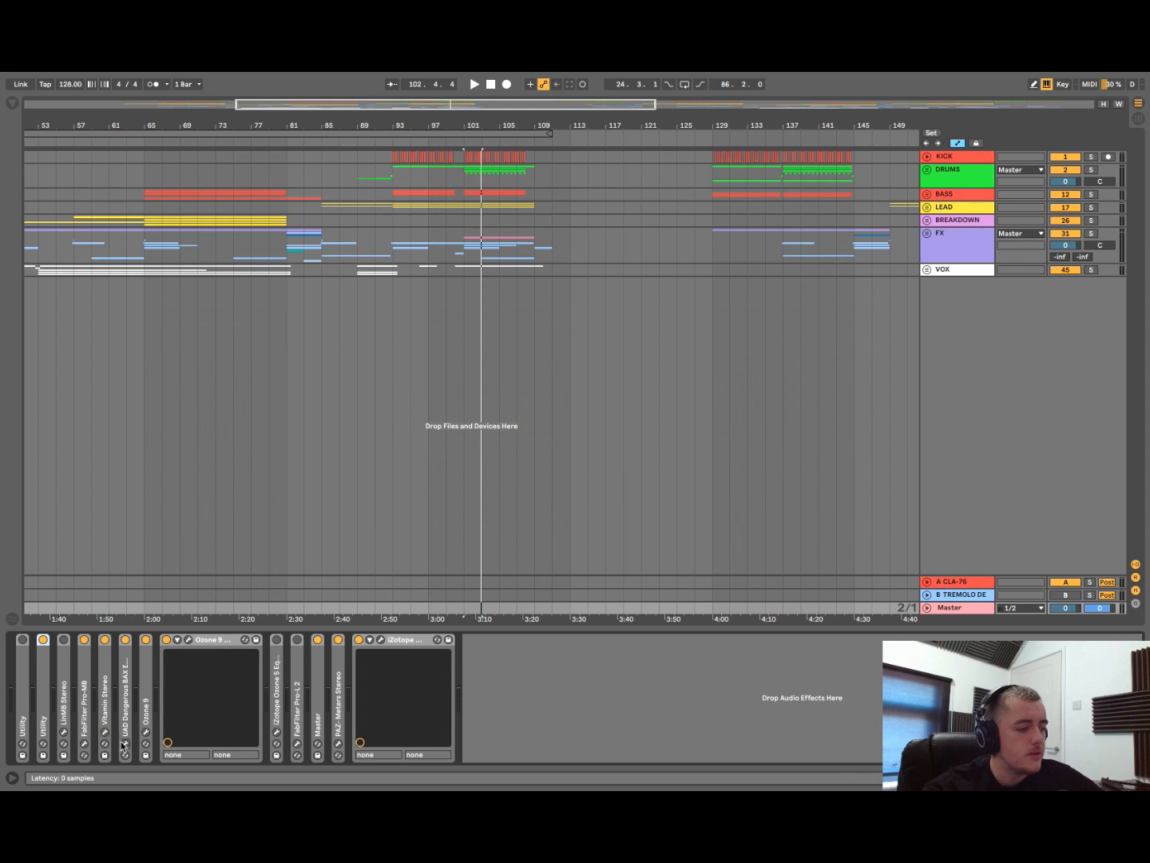
click(125, 744)
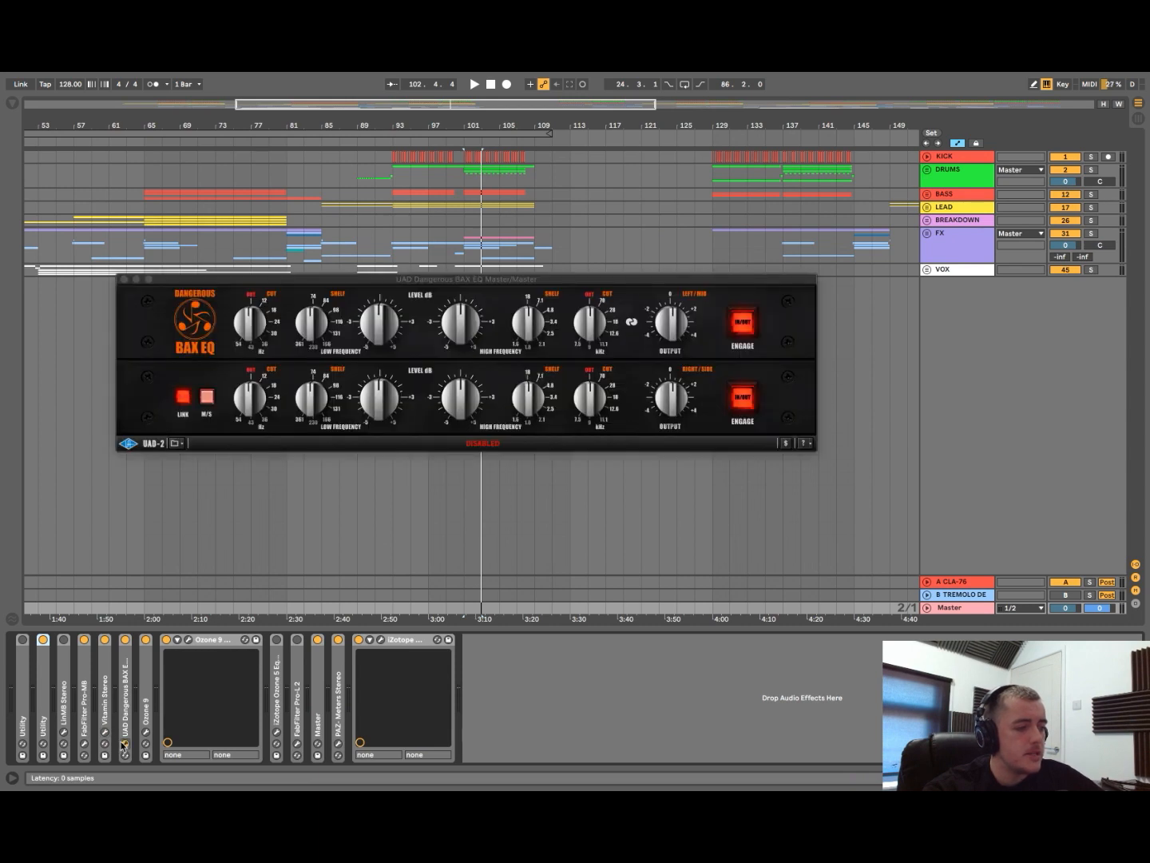
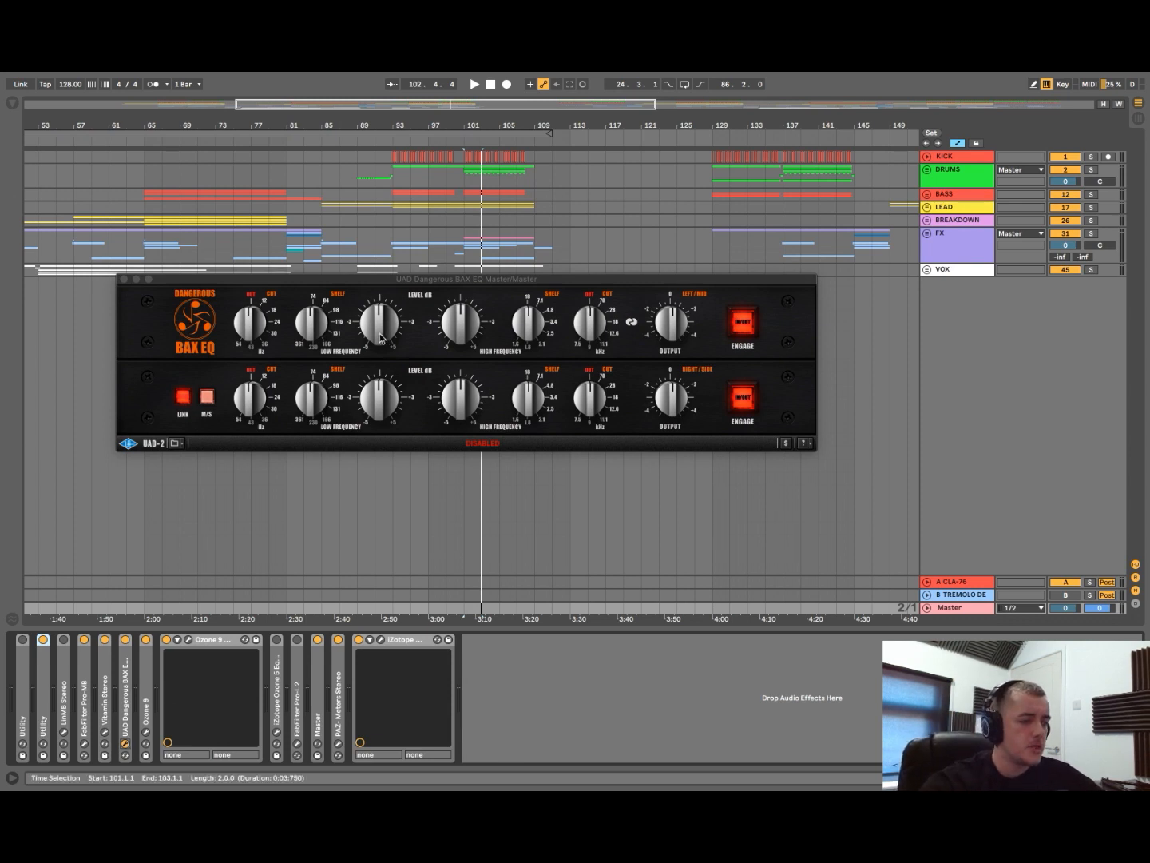
click(125, 744)
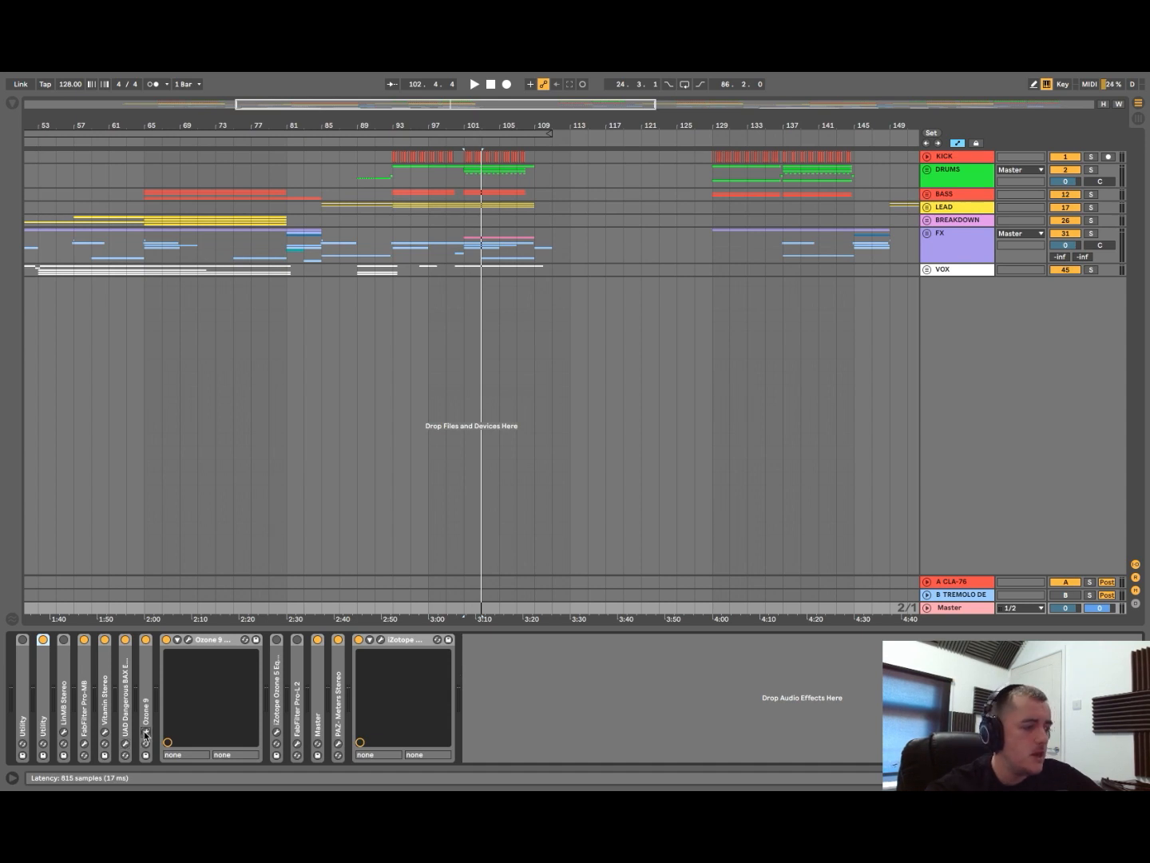
- Open Ozone 9 on the Master, view Equalizer 1 and Dynamic EQ, and solo the 258 Hz Dynamic EQ band during playback
click(145, 732)
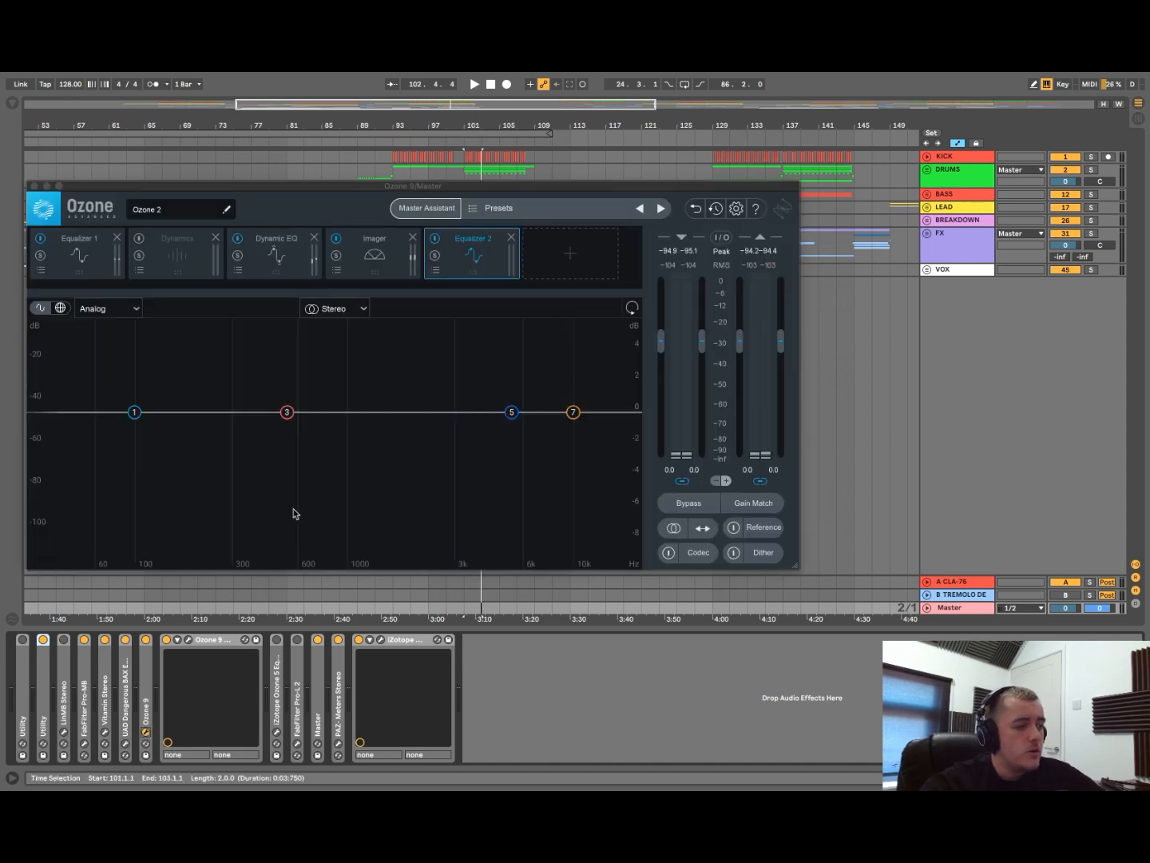
click(92, 255)
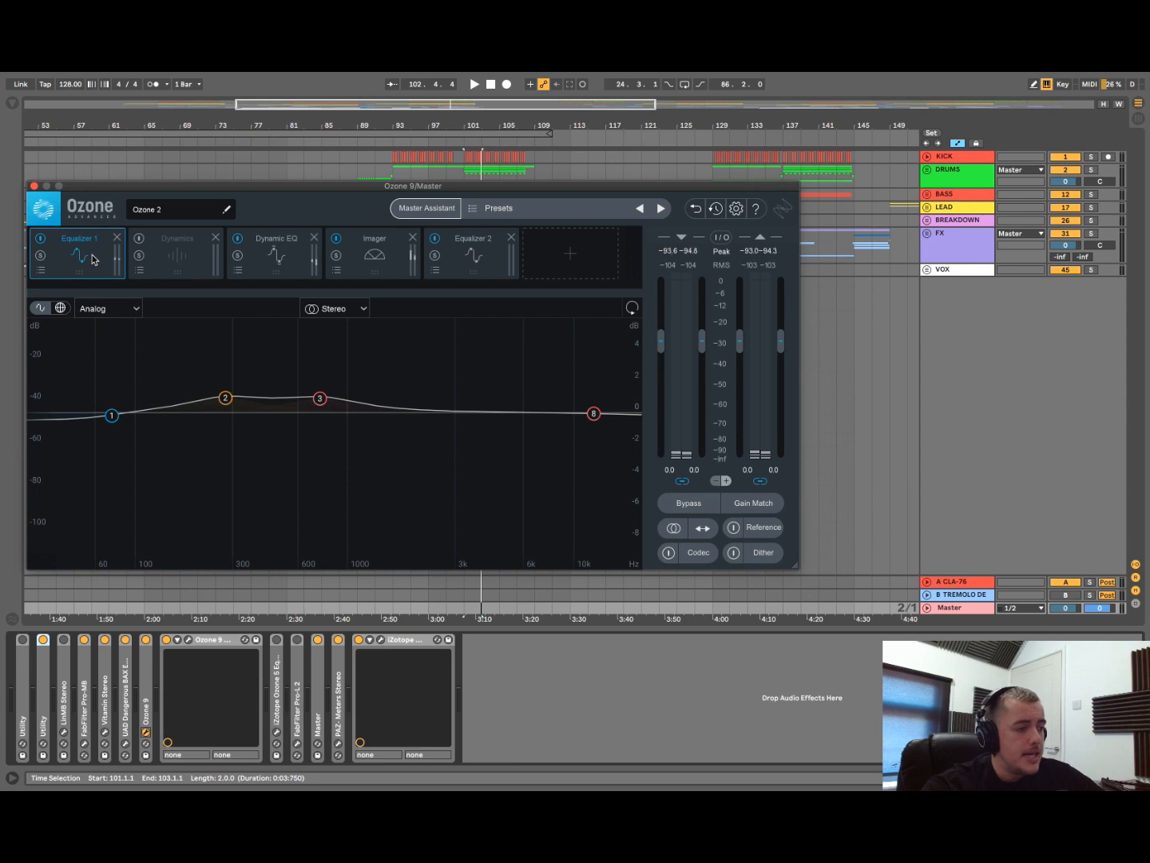
click(277, 255)
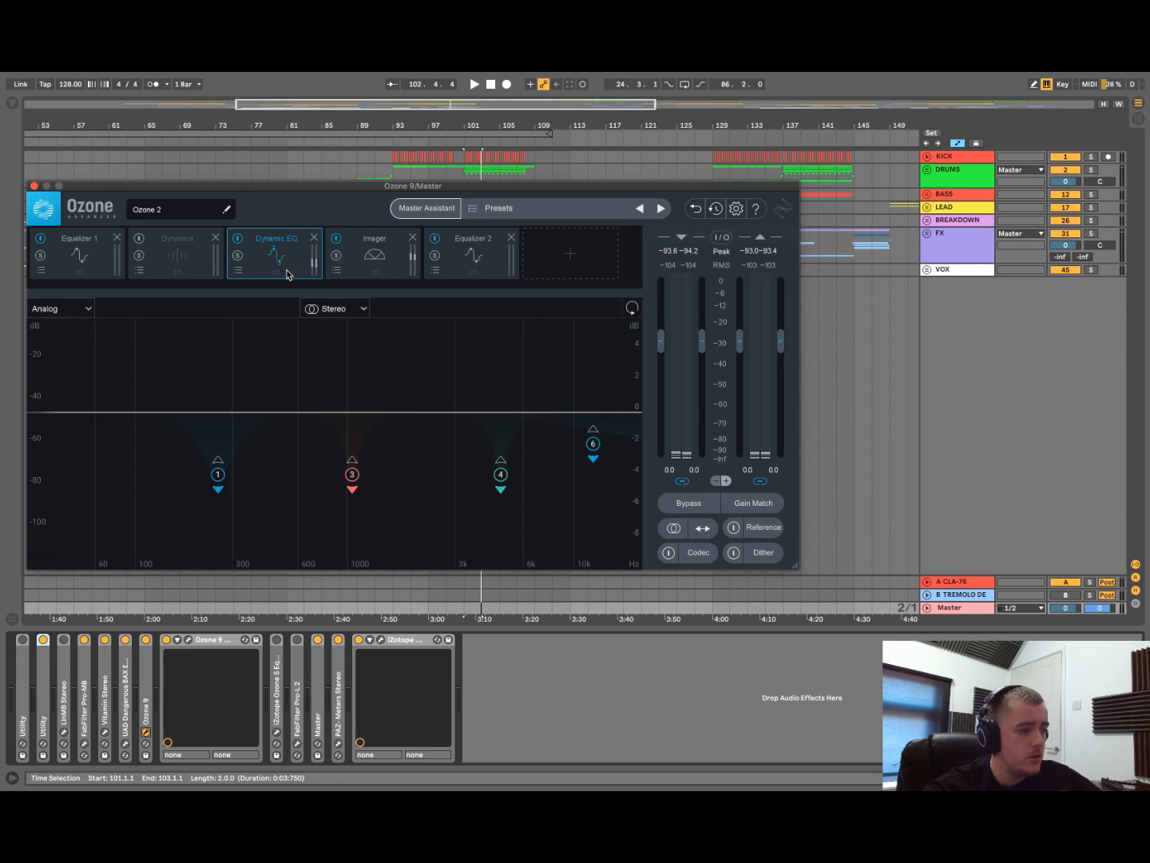
click(217, 474)
key(space)
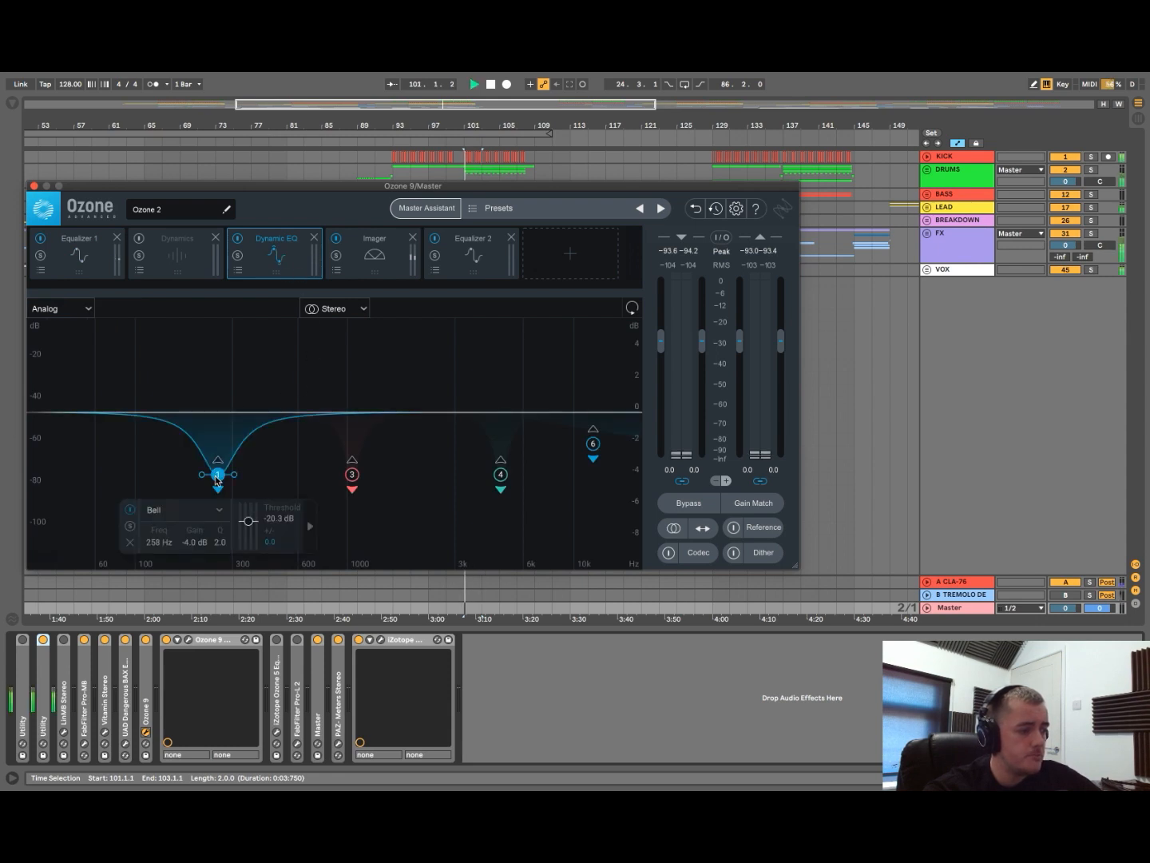
click(130, 527)
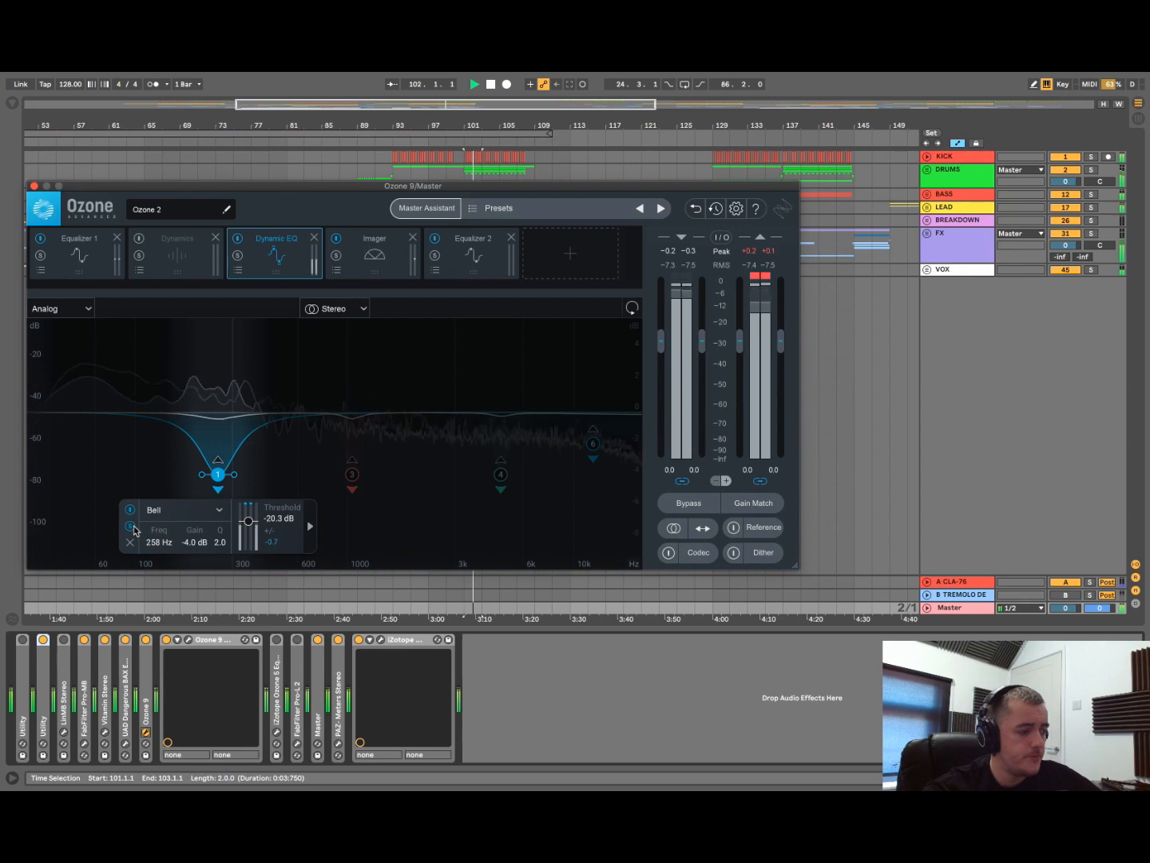
click(131, 526)
- Show Ozone 9's Imager module and play the mix from bar 101, switching the output to mono and back to stereo
click(375, 254)
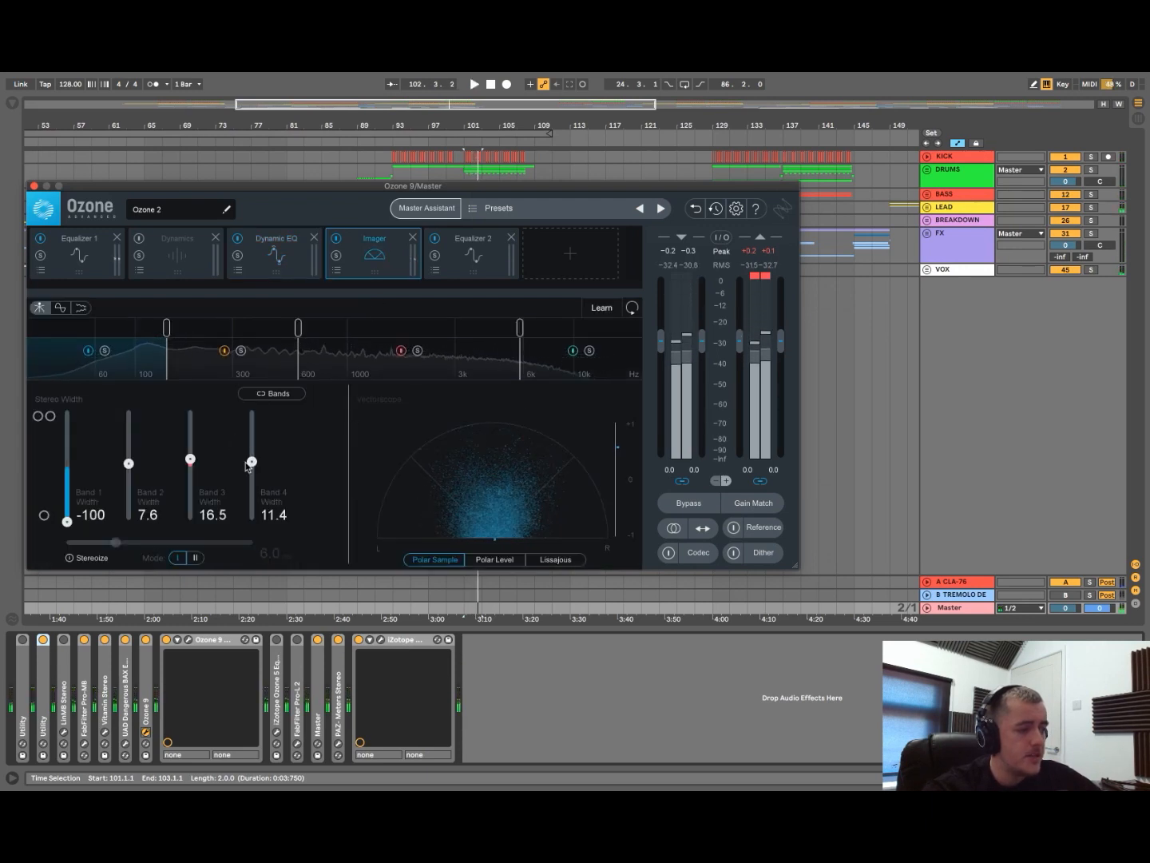
click(956, 209)
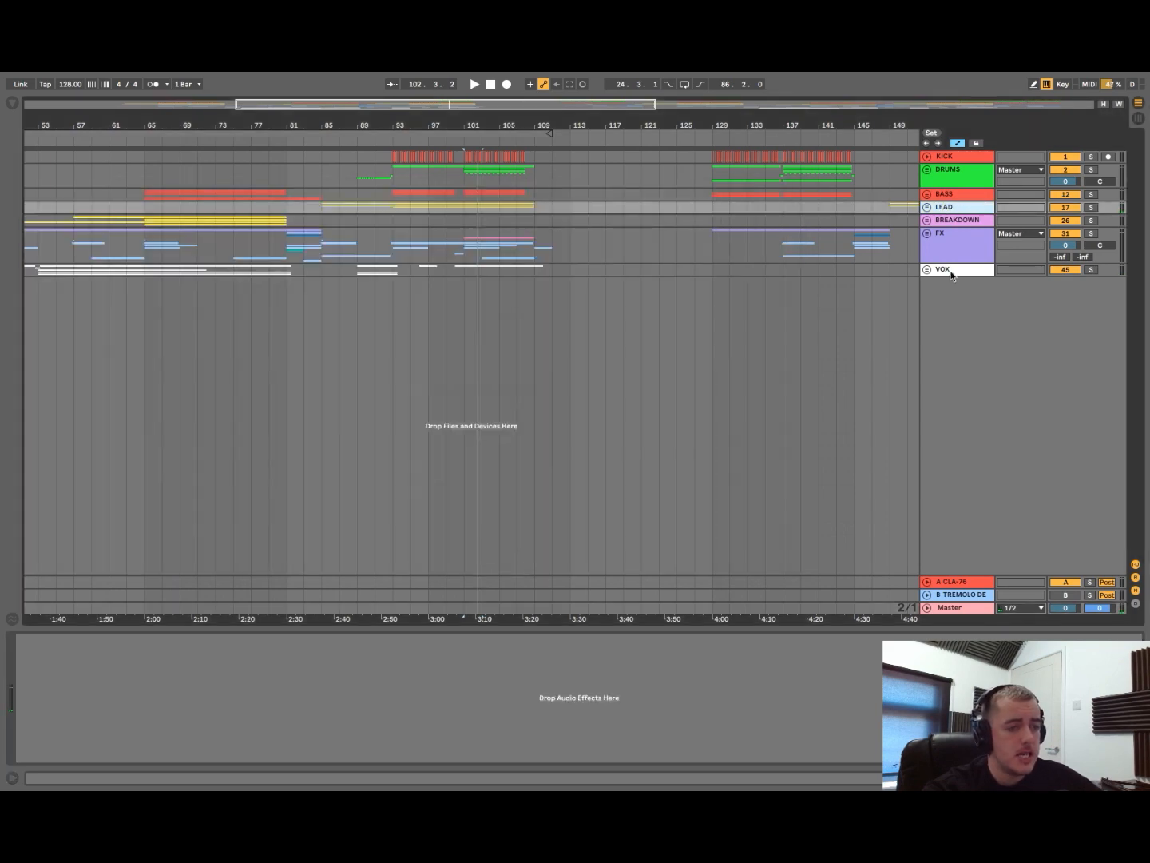
click(955, 608)
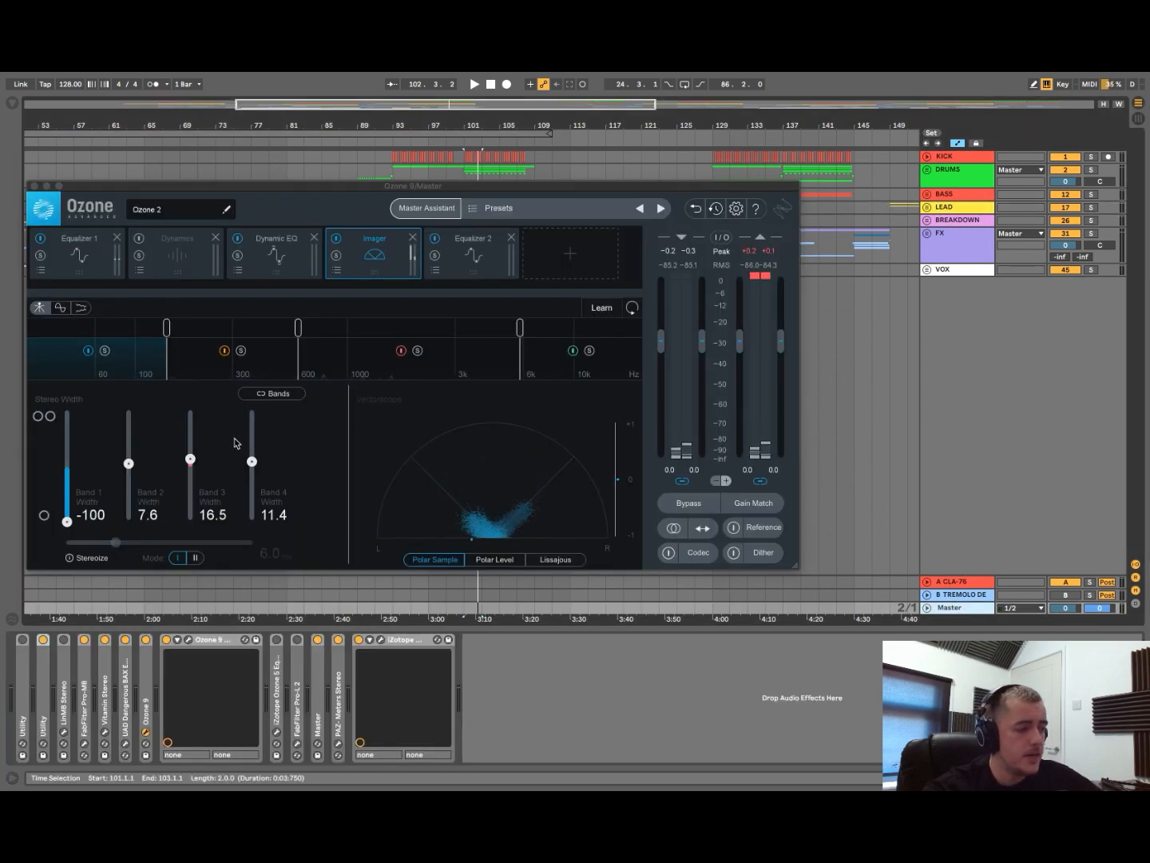
key(space)
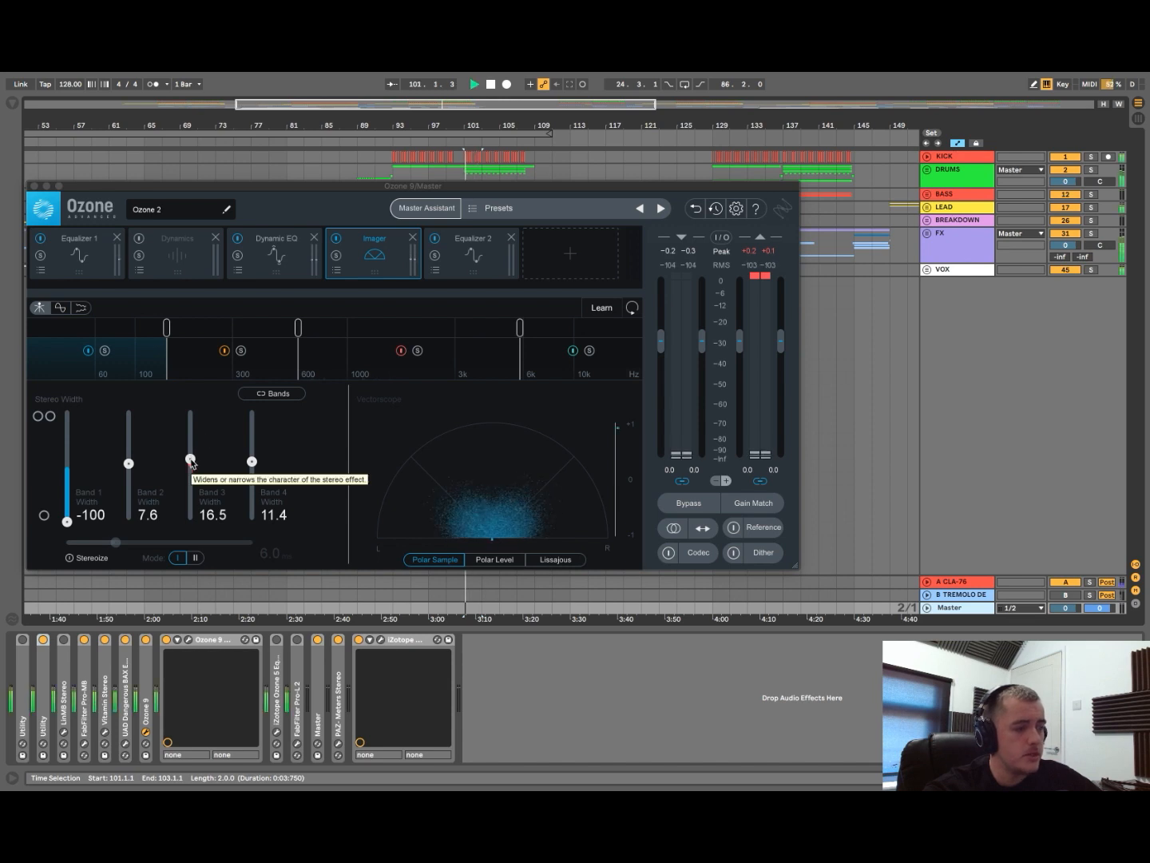
click(675, 527)
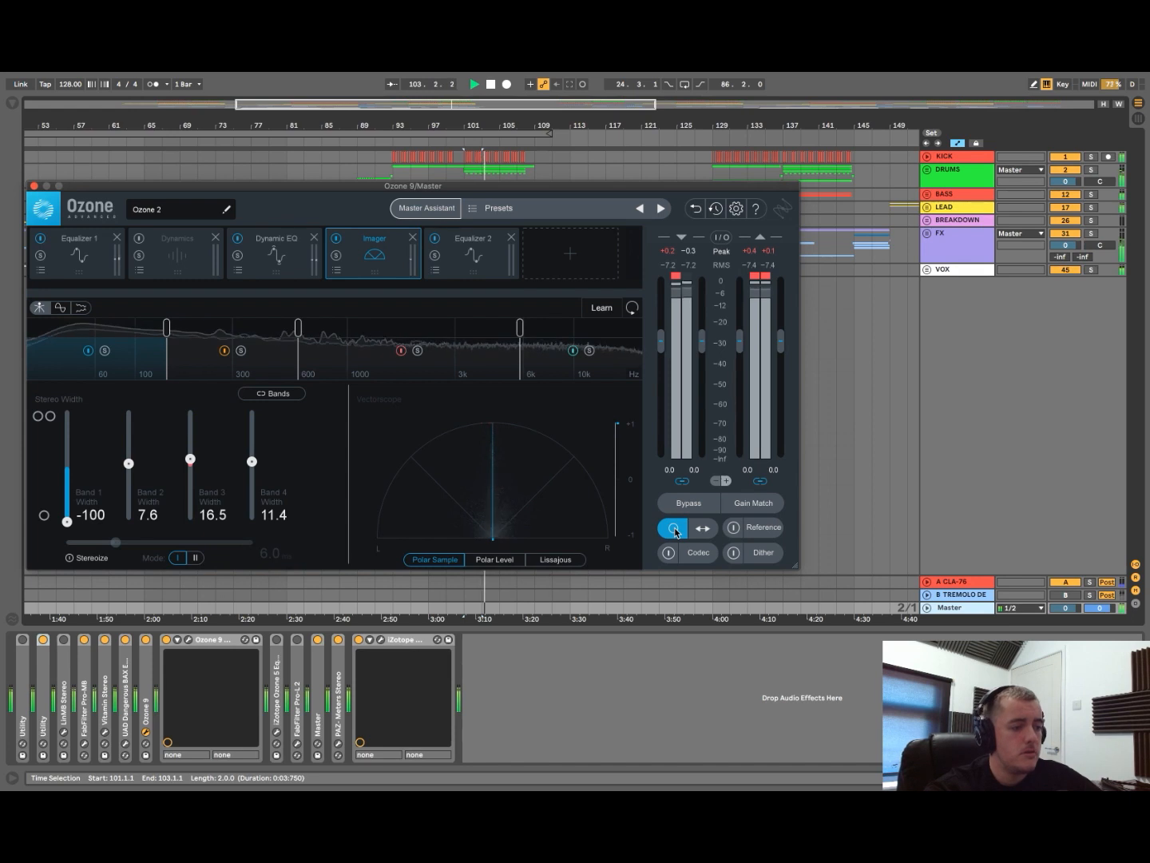
key(space)
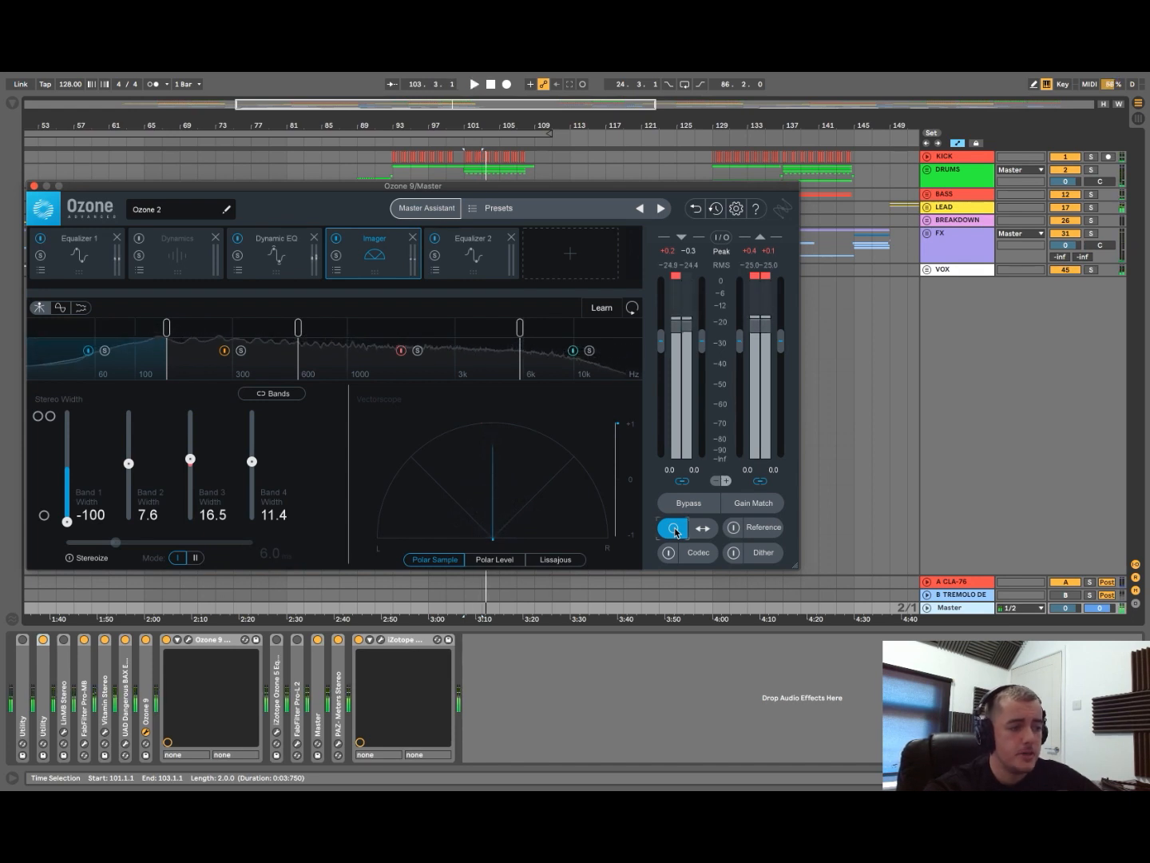
key(space)
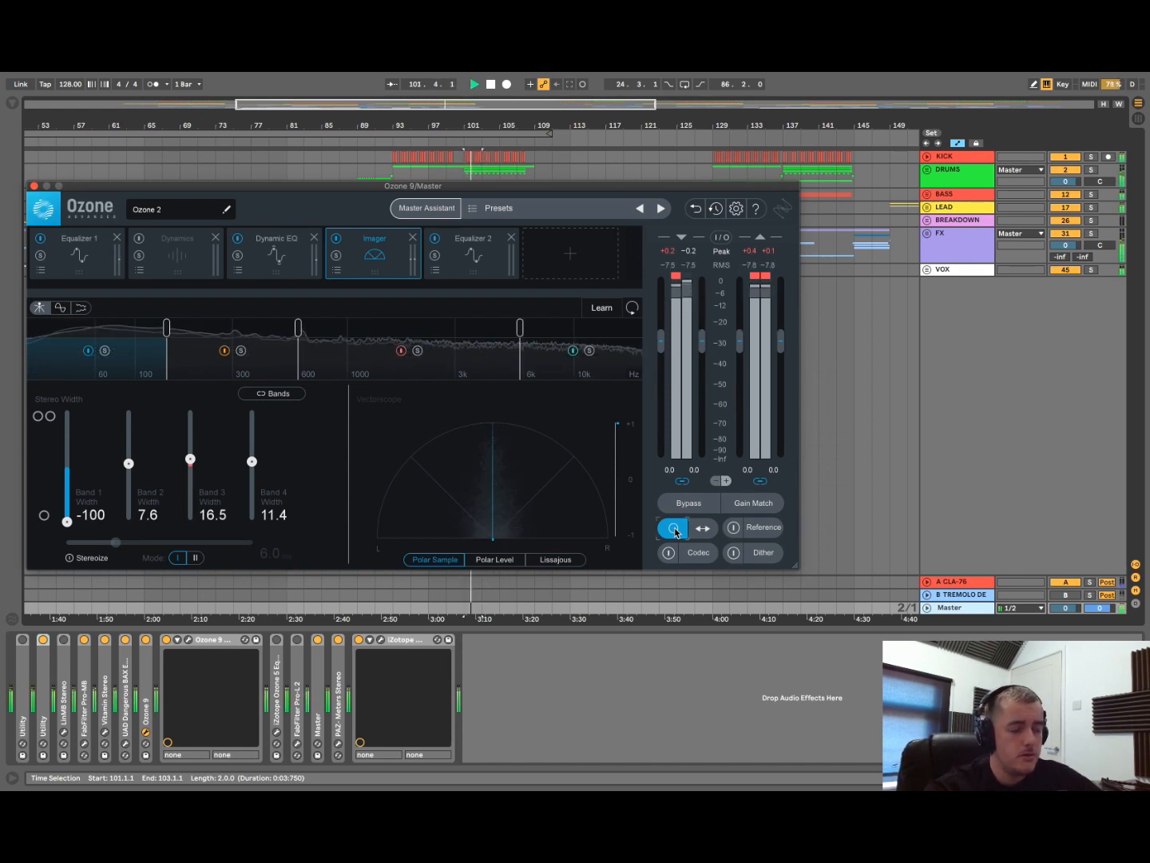
click(674, 527)
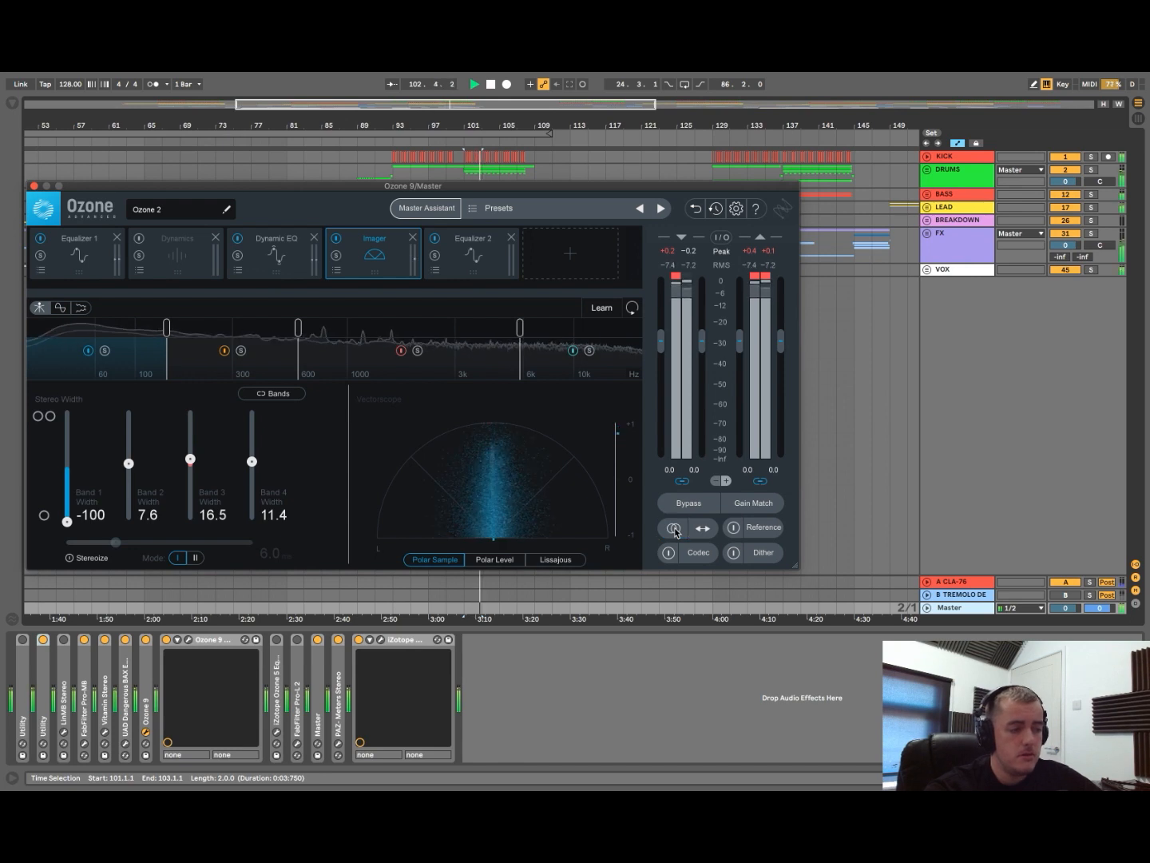
- Stop playback, view Ozone 9's Equalizer 2 module on the Master, and close the plugin
key(space)
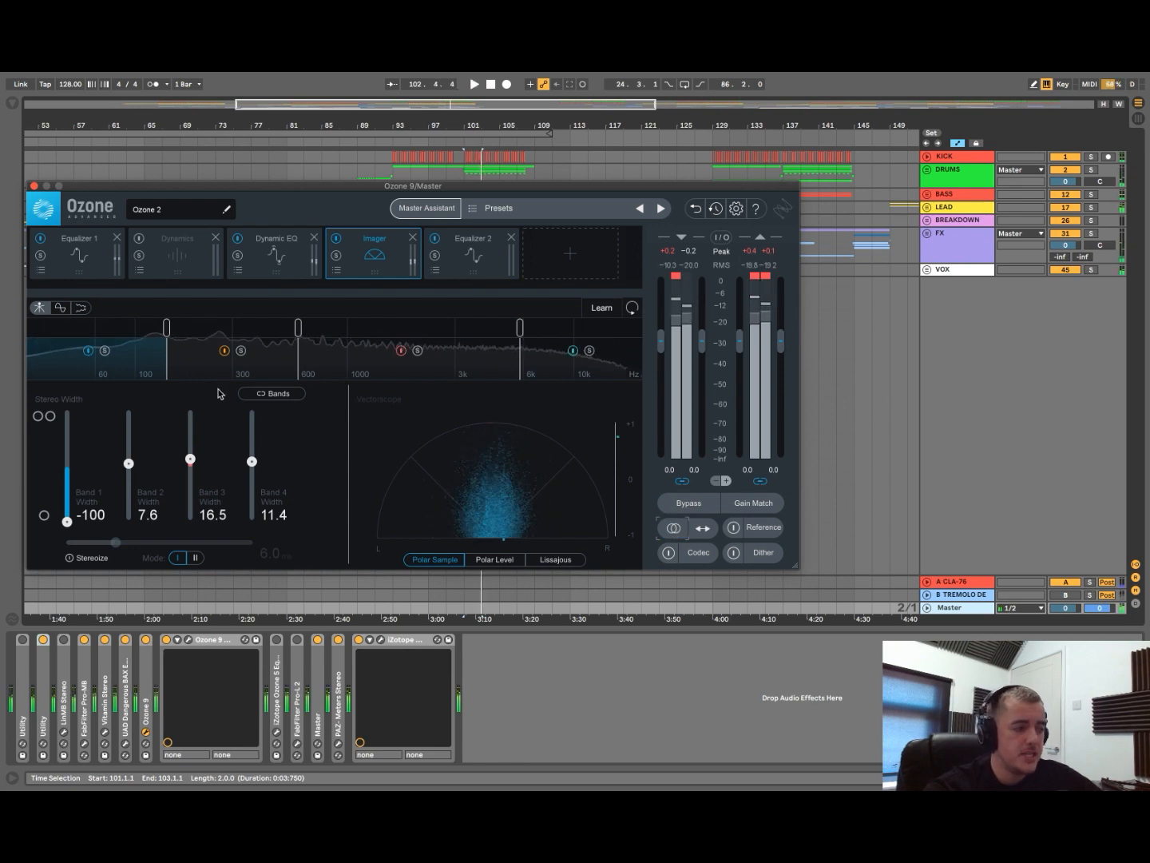
click(474, 243)
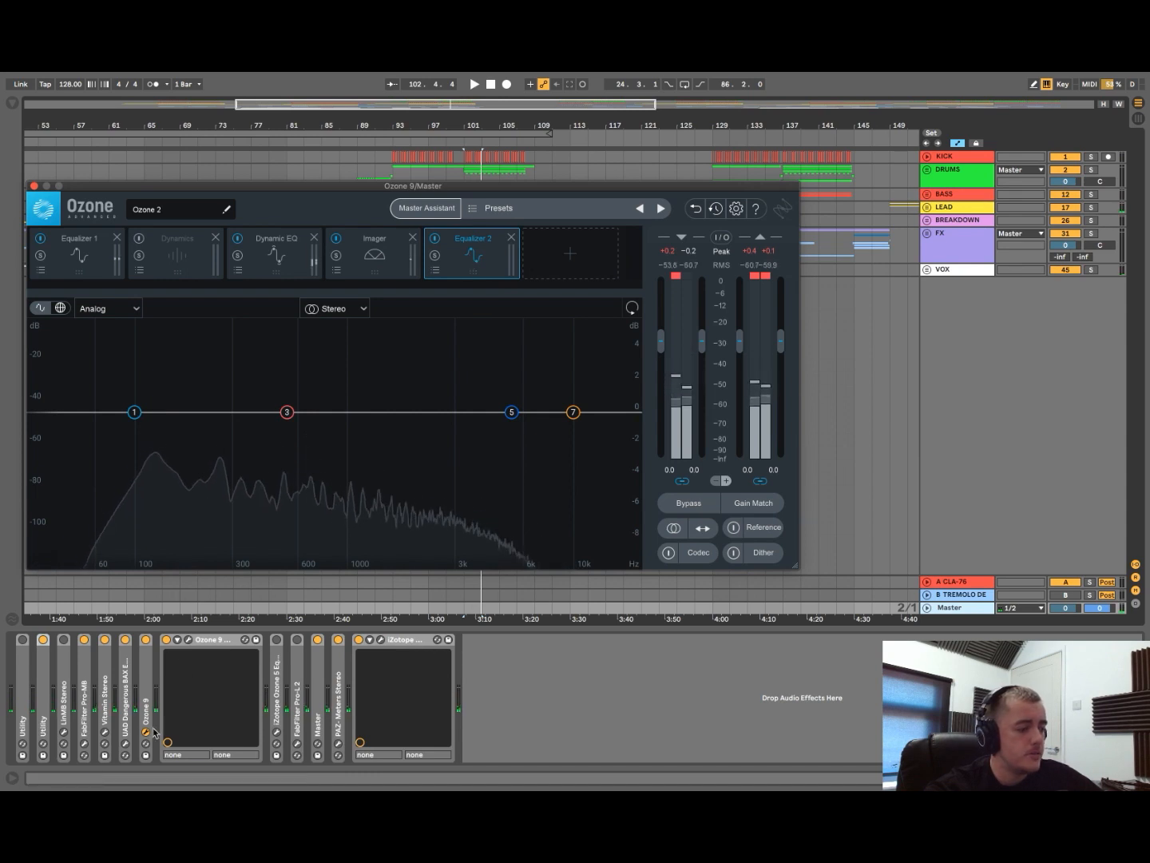
click(190, 640)
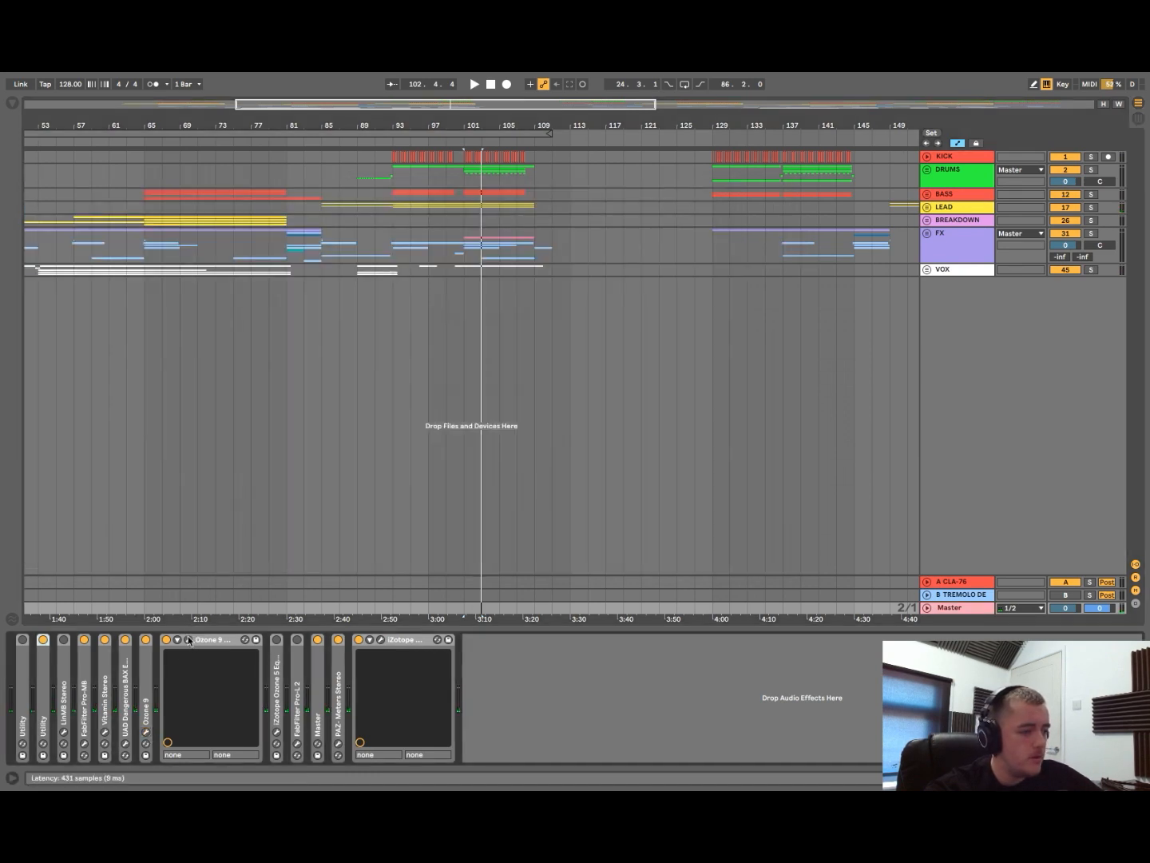
- Open Ozone 9 Dynamics on the Master, play the mix from bar 101 while toggling the device to compare, then close and collapse it
click(188, 640)
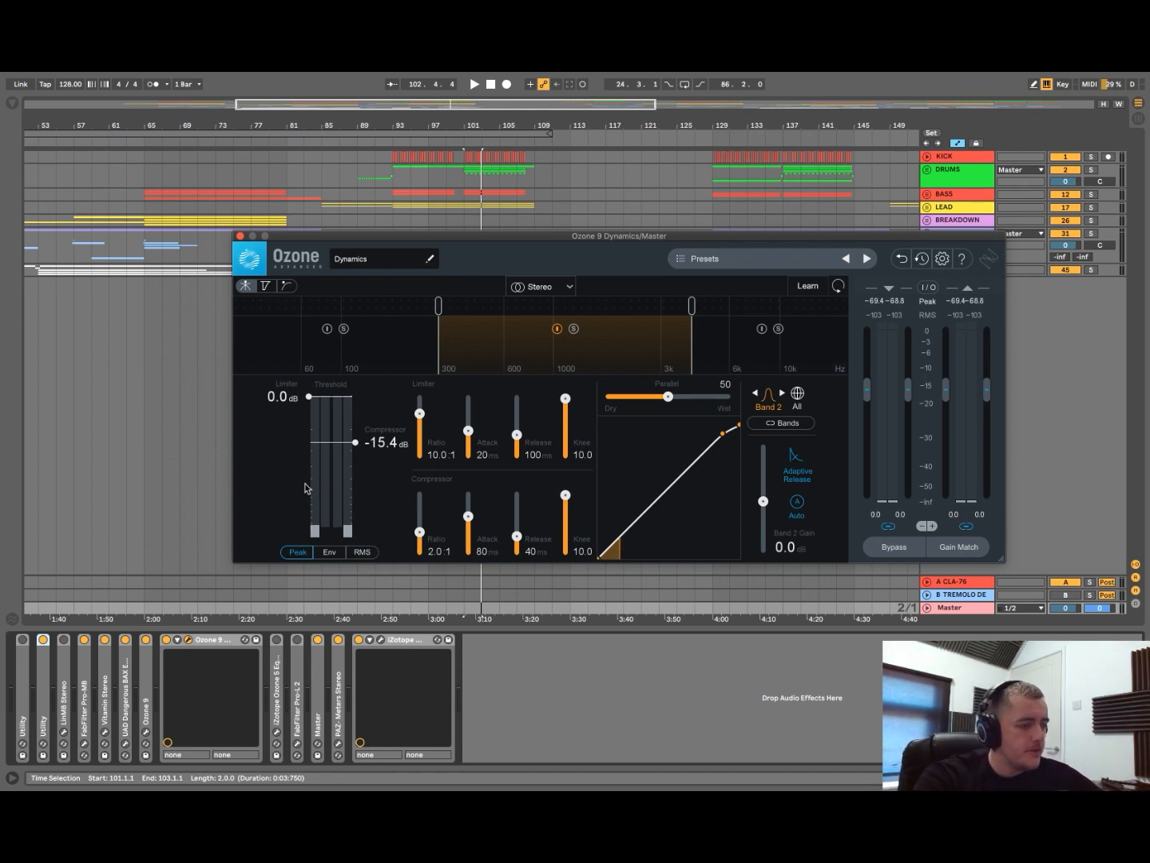
key(space)
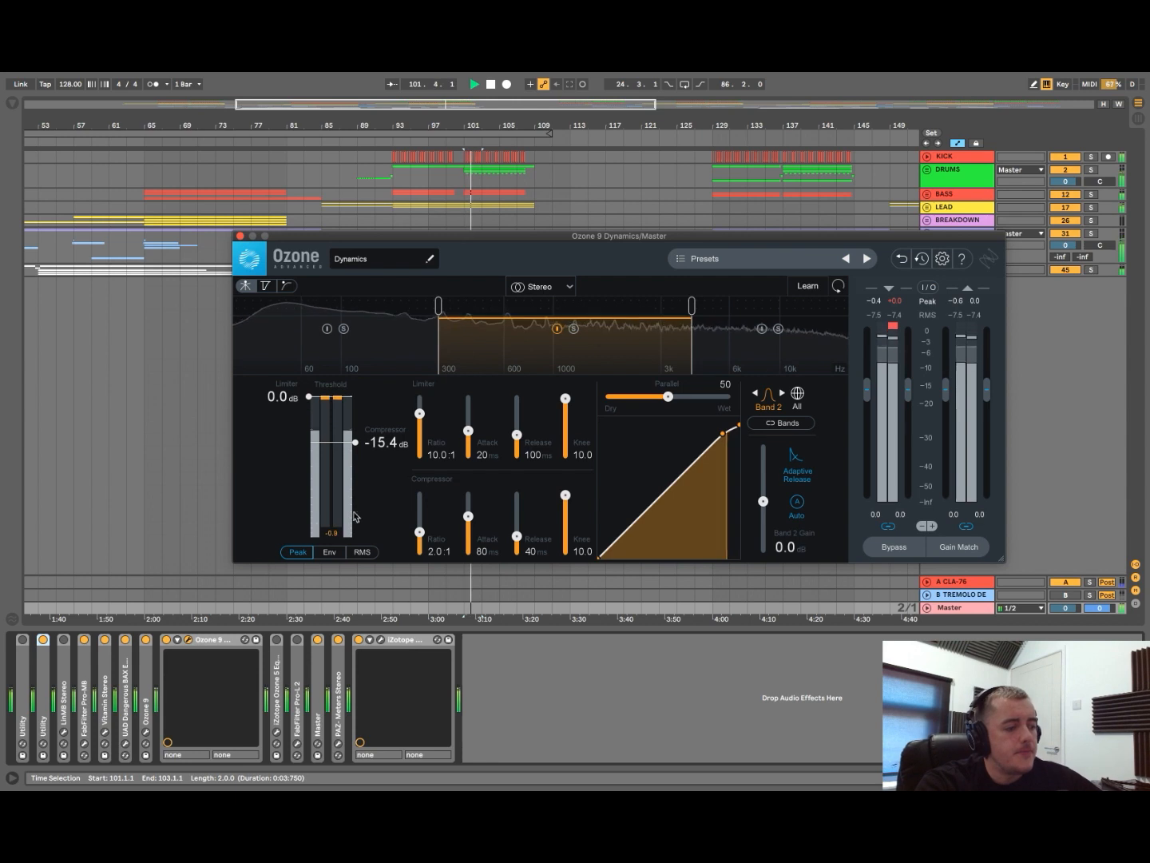
click(167, 639)
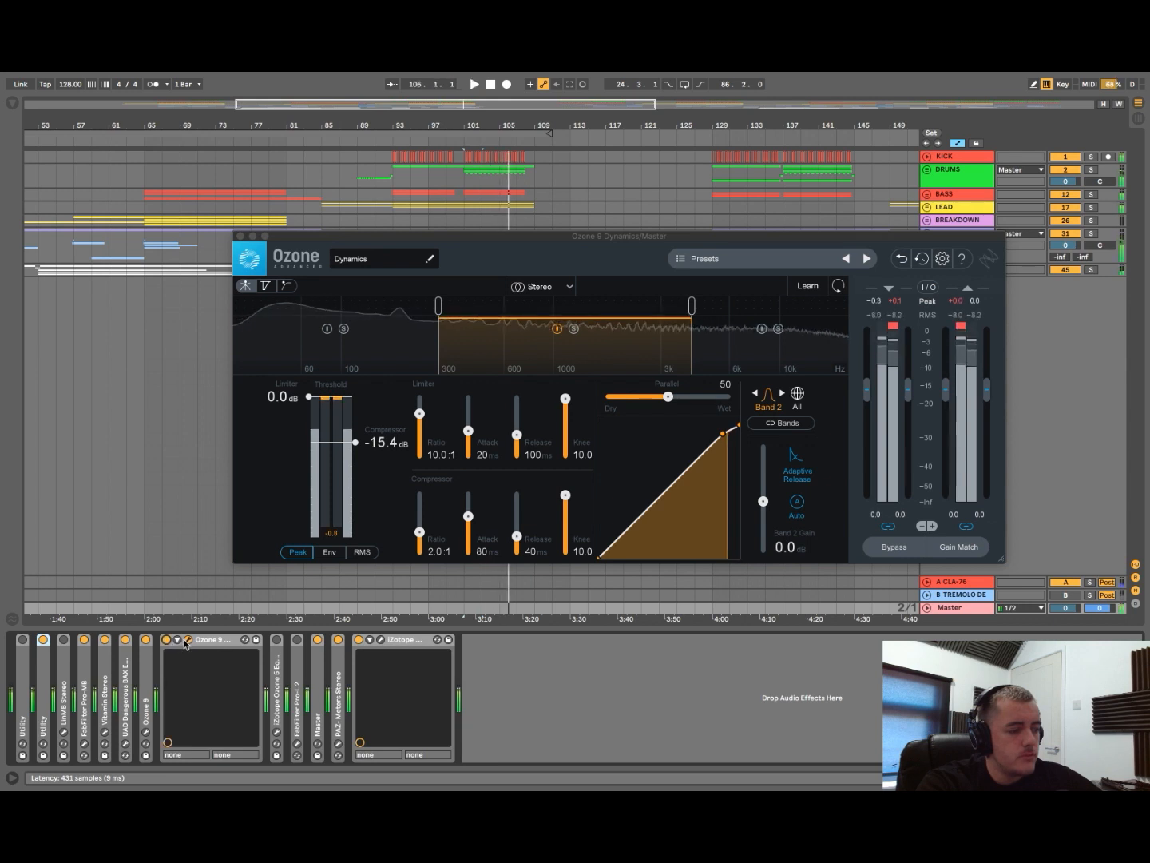
click(187, 640)
double_click(200, 640)
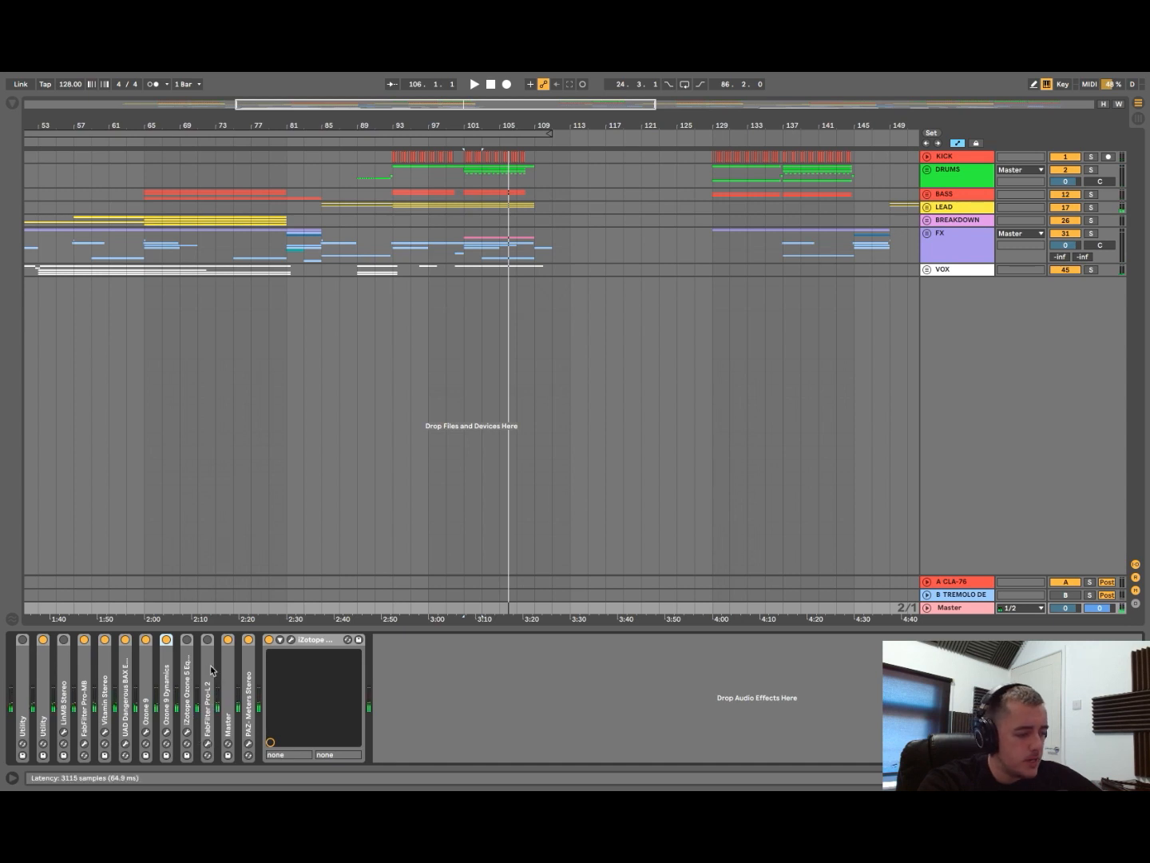
- View the disabled iZotope Ozone 5 Equalizer and FabFilter Pro-L 2 on the Master, closing each after review
click(187, 733)
click(186, 733)
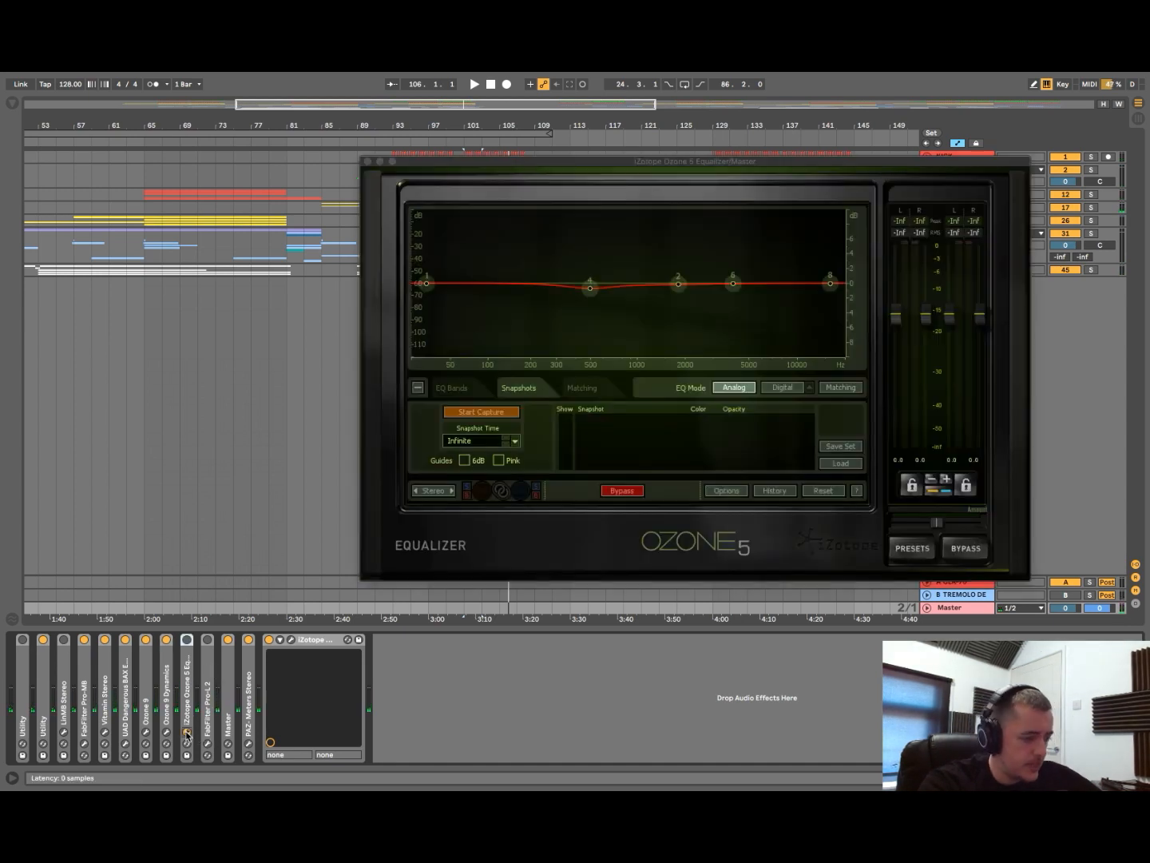
click(187, 733)
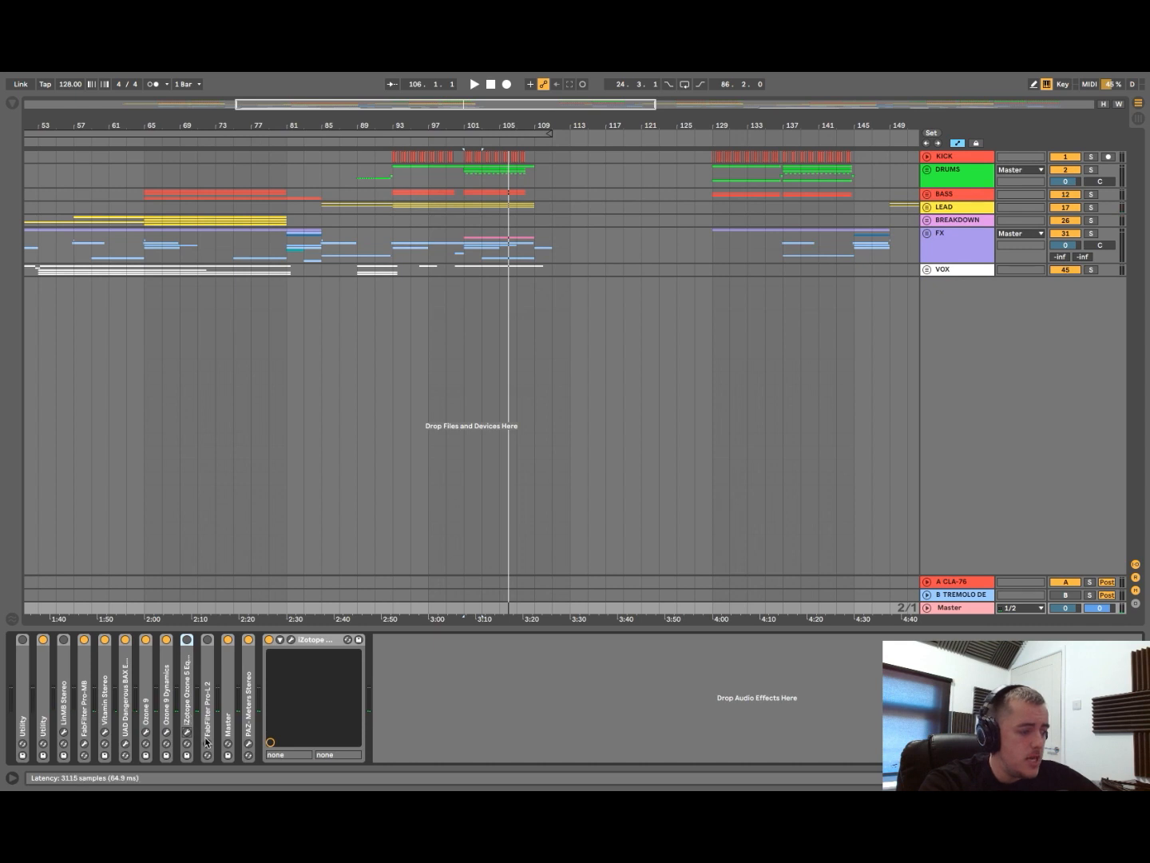
click(208, 745)
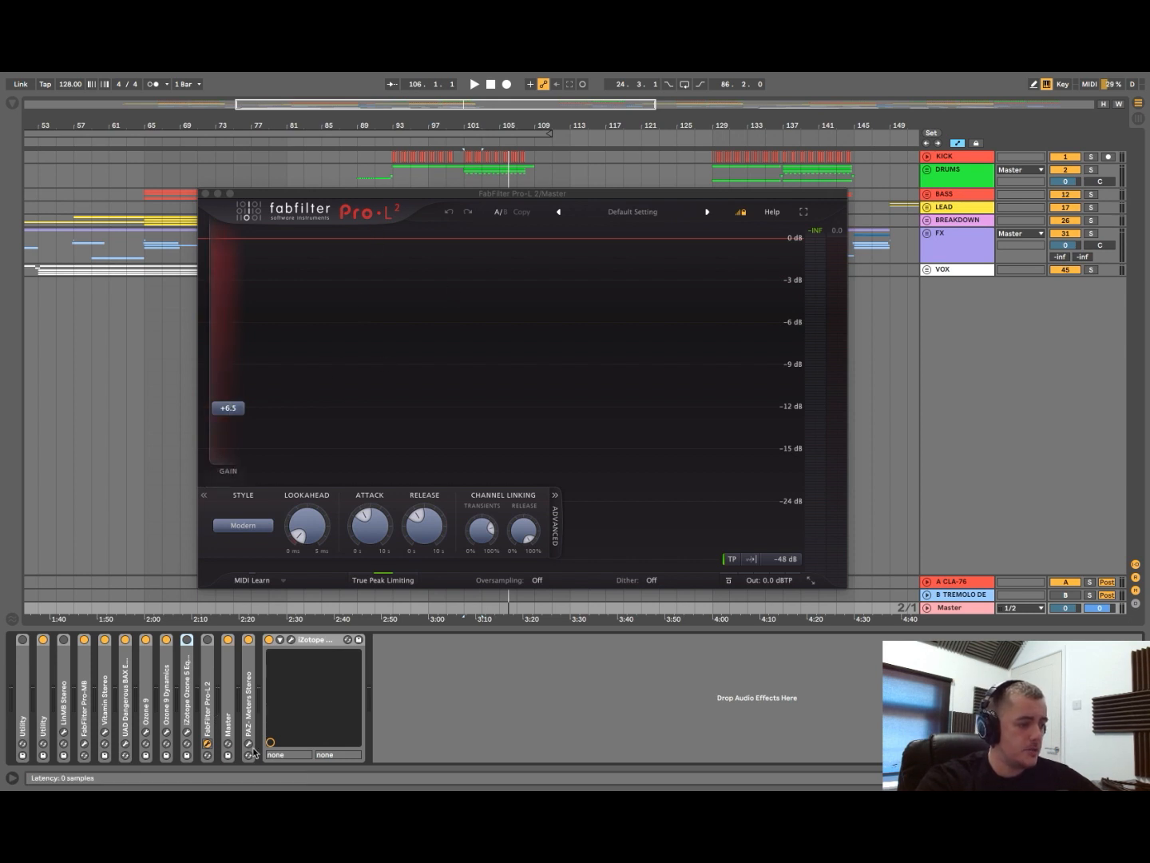
click(207, 745)
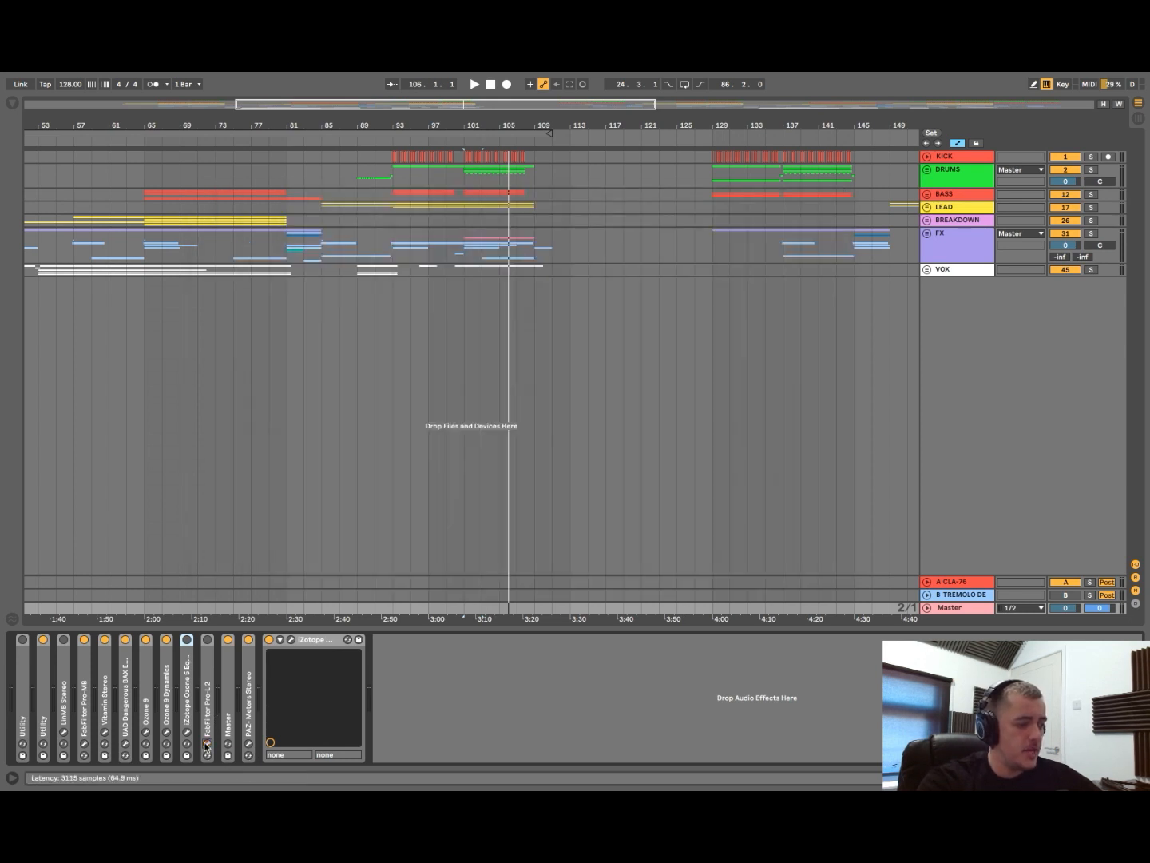
- Open PAZ Meters on the Master, play the mix from bar 101 to check the levels, and close the meter
click(248, 744)
key(space)
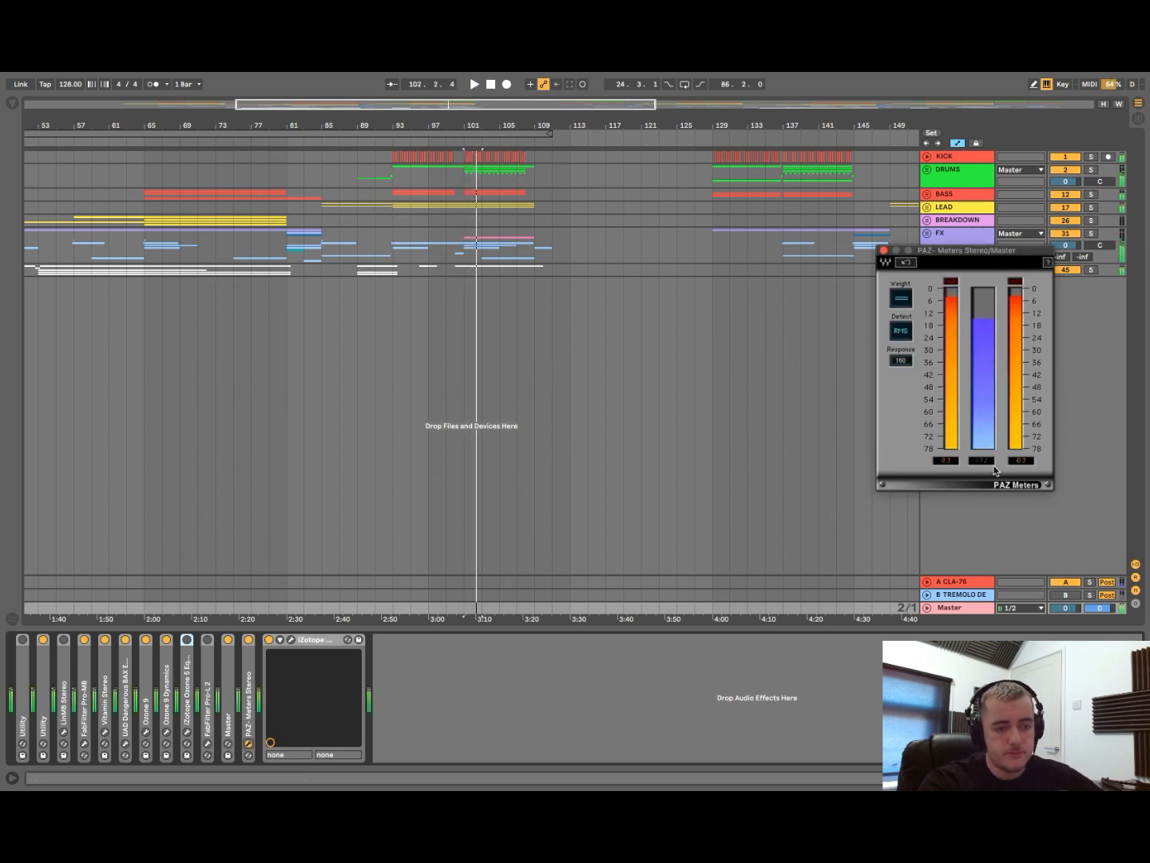
key(space)
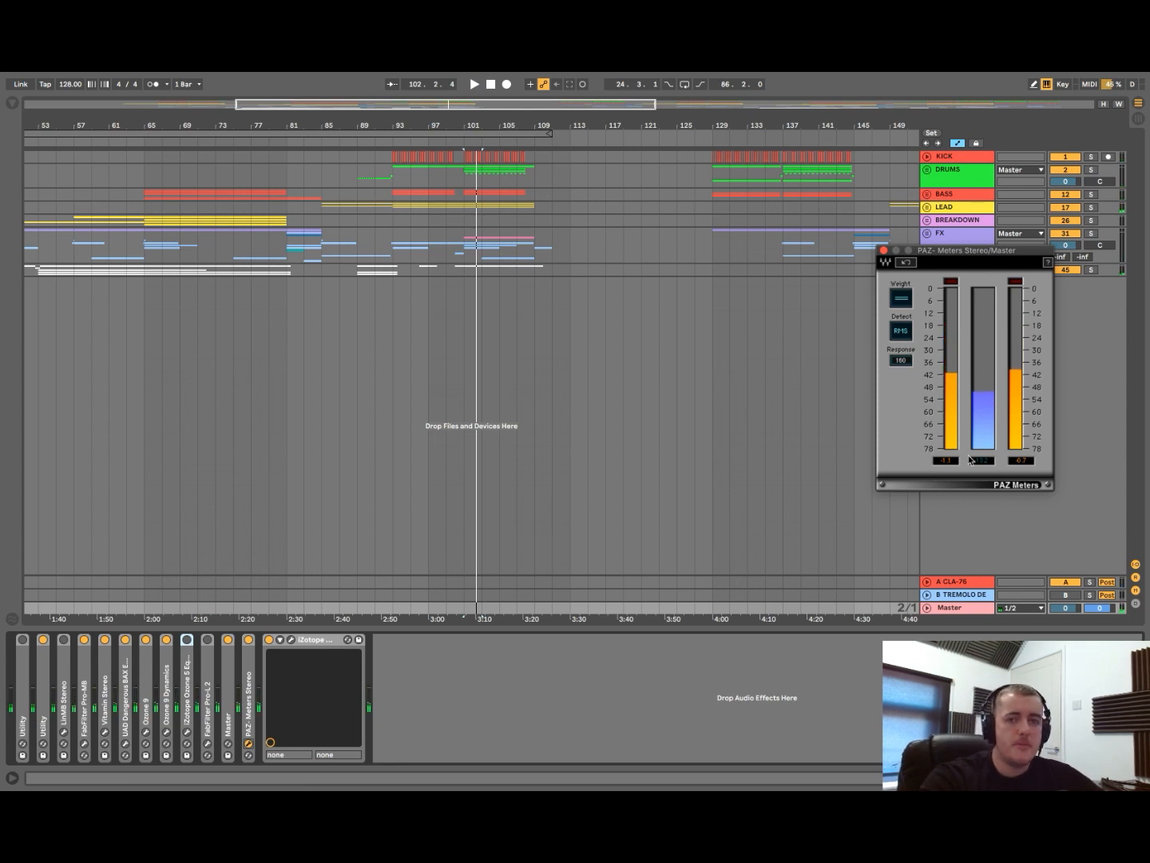
click(882, 250)
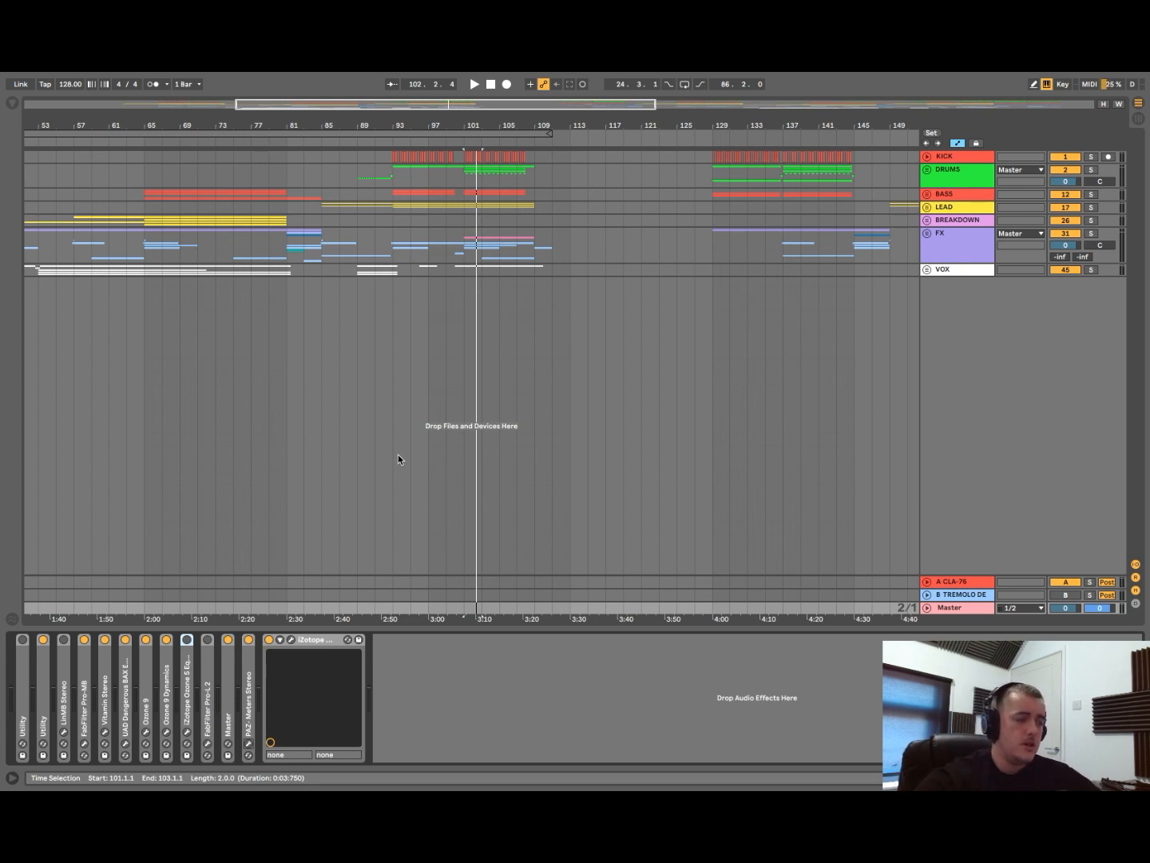
- Highlight the arrangement from bar 129 to bar 253 across the tracks, and briefly play it from bar 129
scroll(397, 456, down, 3)
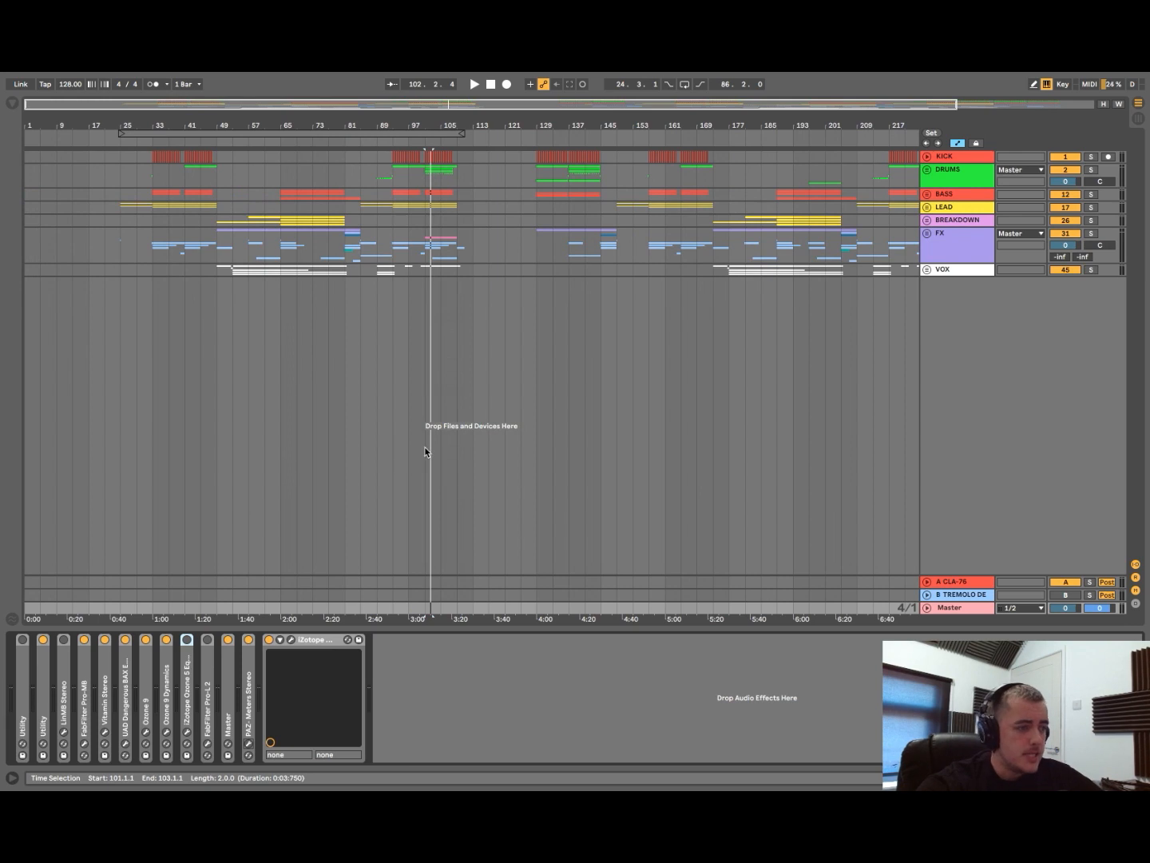
scroll(426, 452, down, 1)
drag(469, 280, 892, 153)
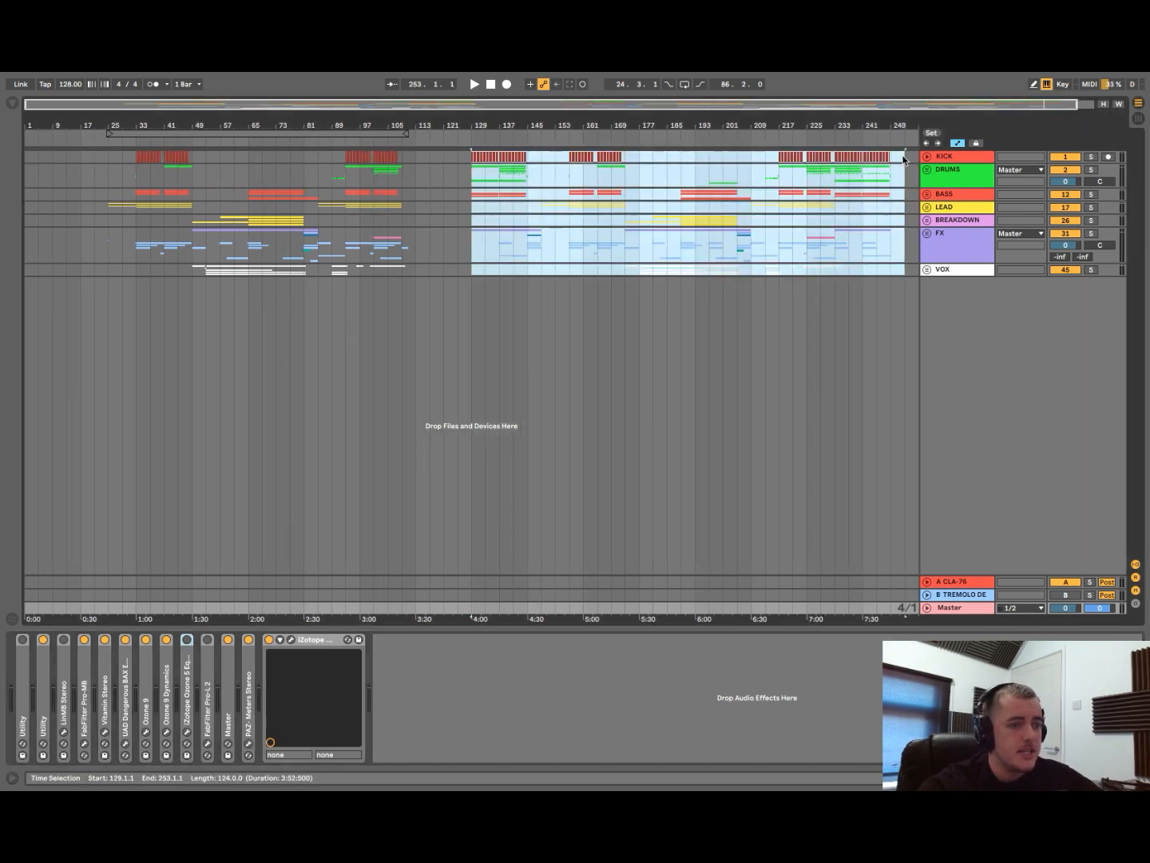
click(485, 234)
click(473, 231)
key(space)
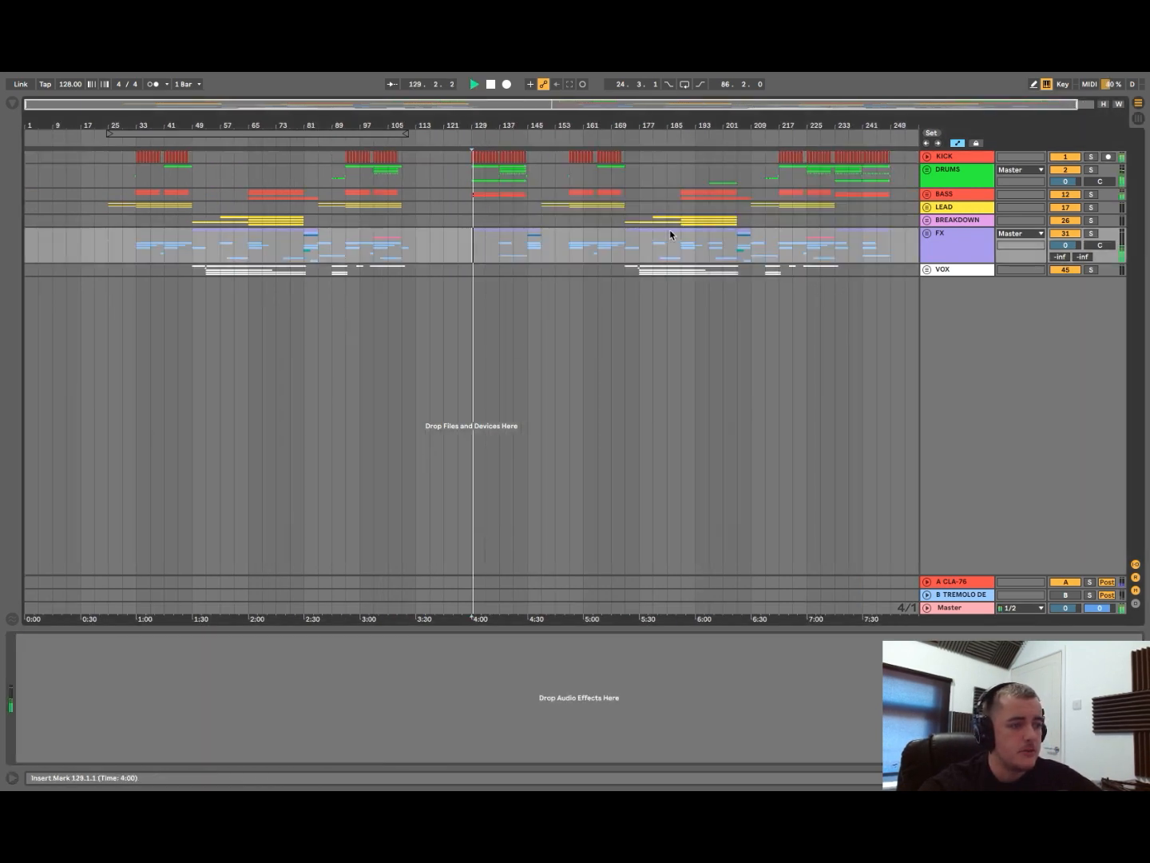
key(space)
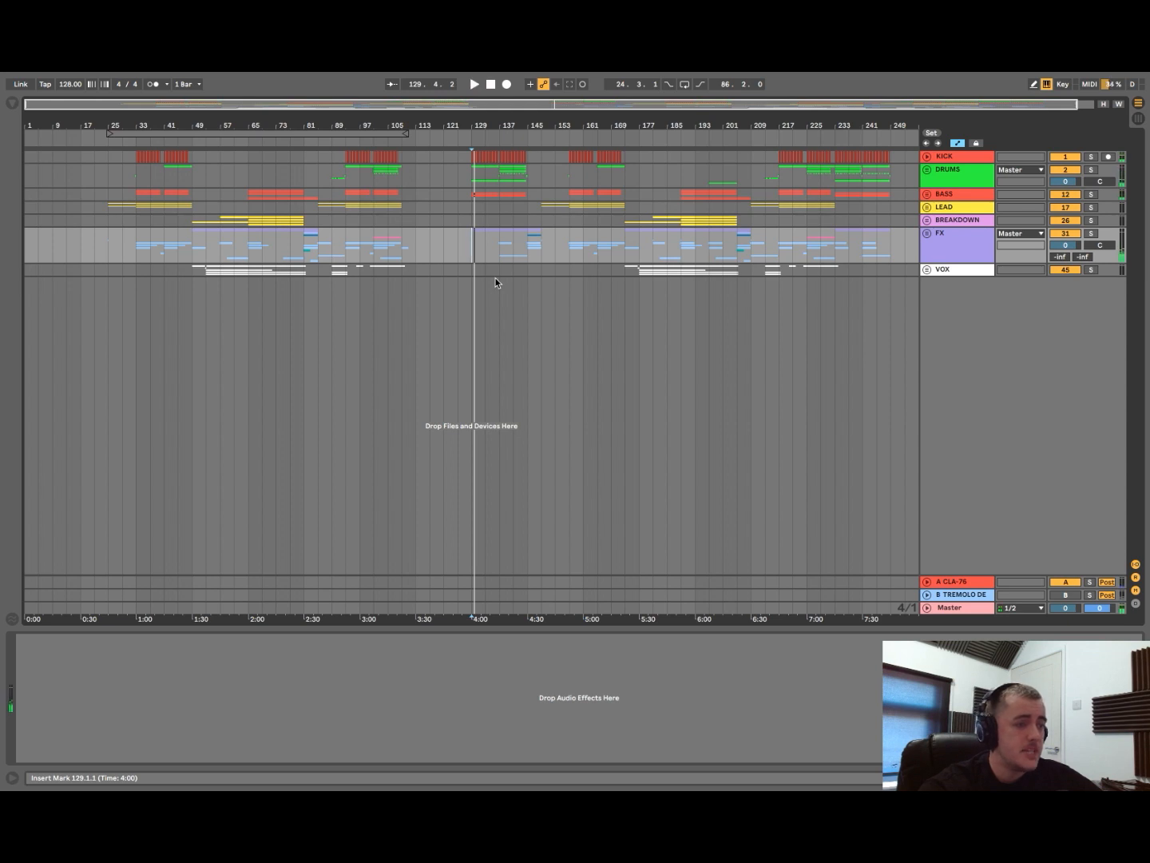
- Highlight the first part of the arrangement from bar 25 across the tracks, and briefly play it from bar 25
scroll(467, 302, down, 1)
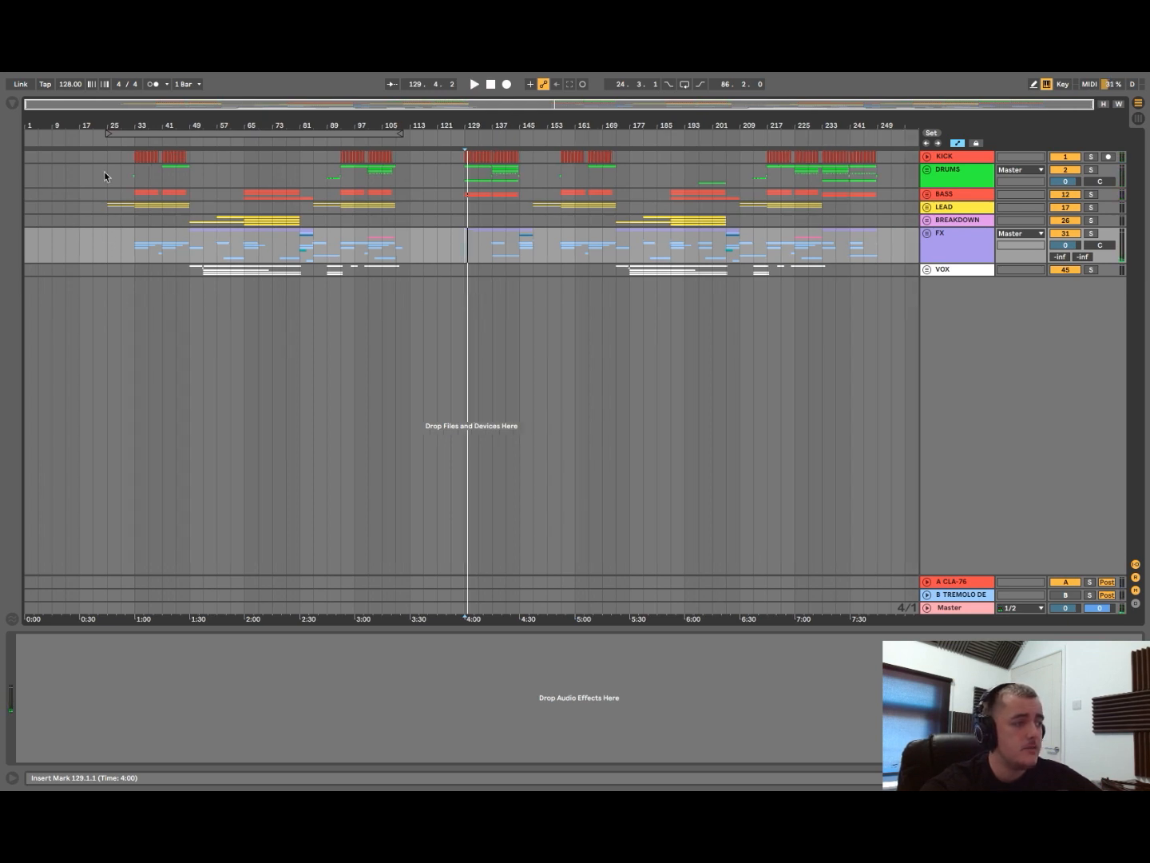
drag(104, 165, 411, 275)
click(421, 269)
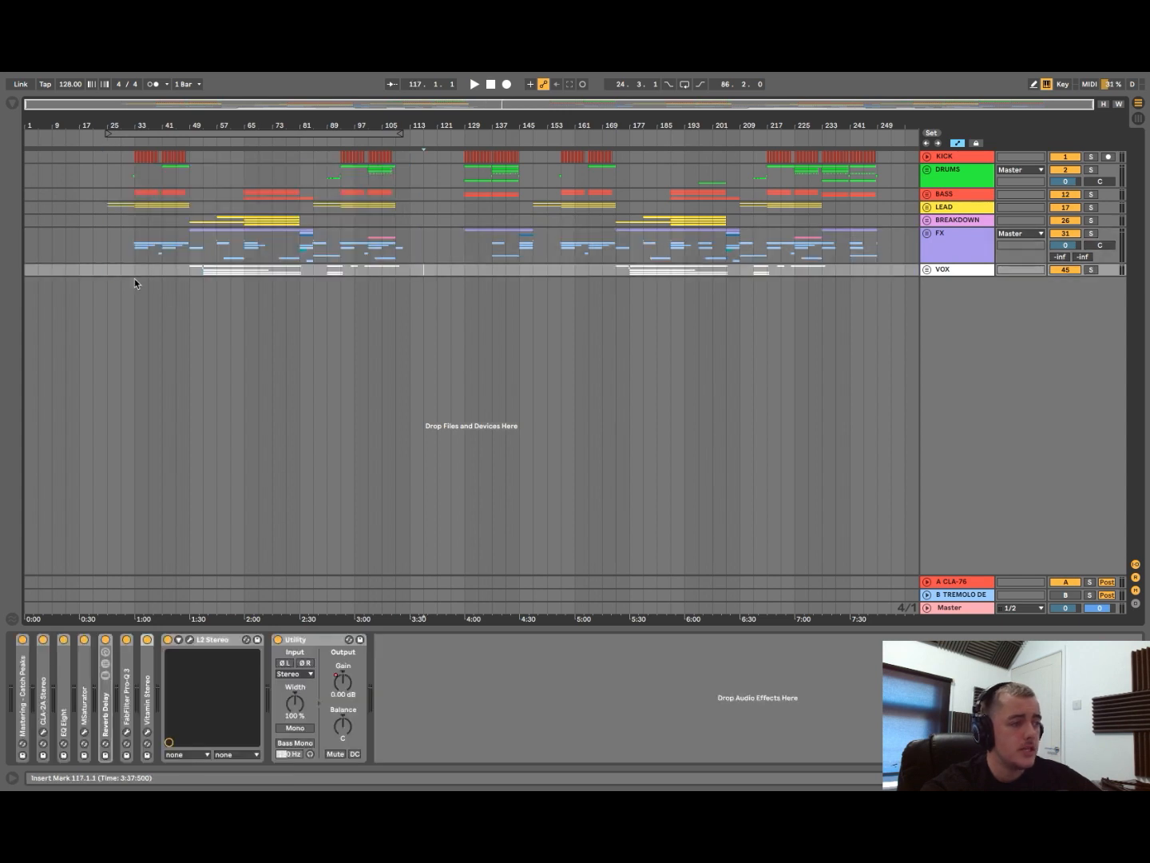
click(110, 281)
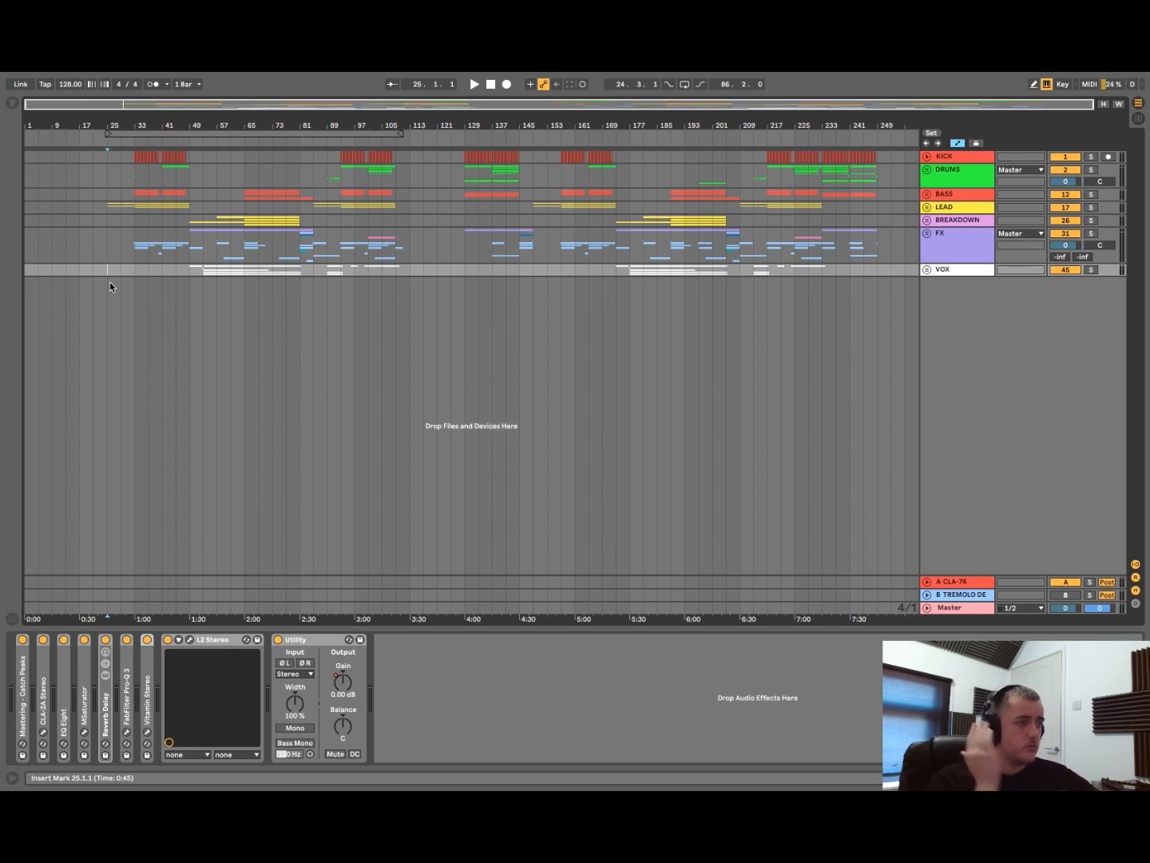
key(space)
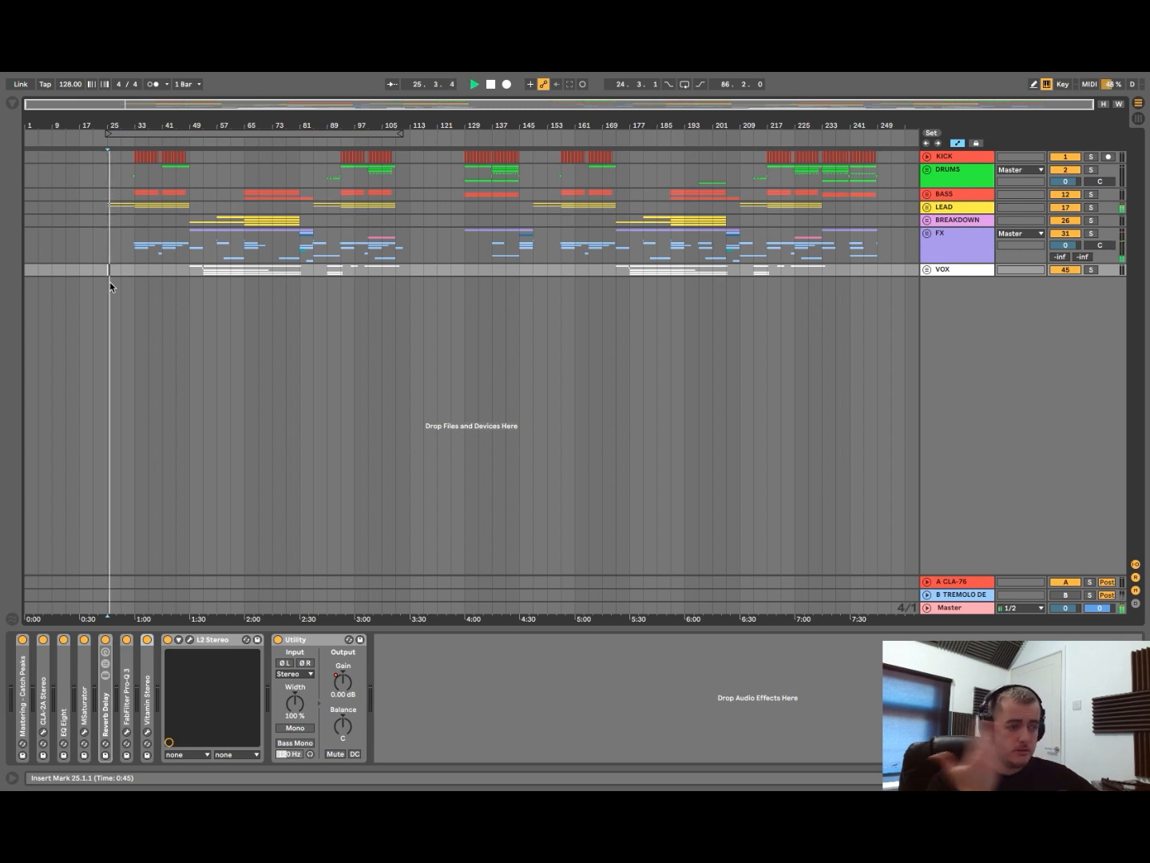
key(space)
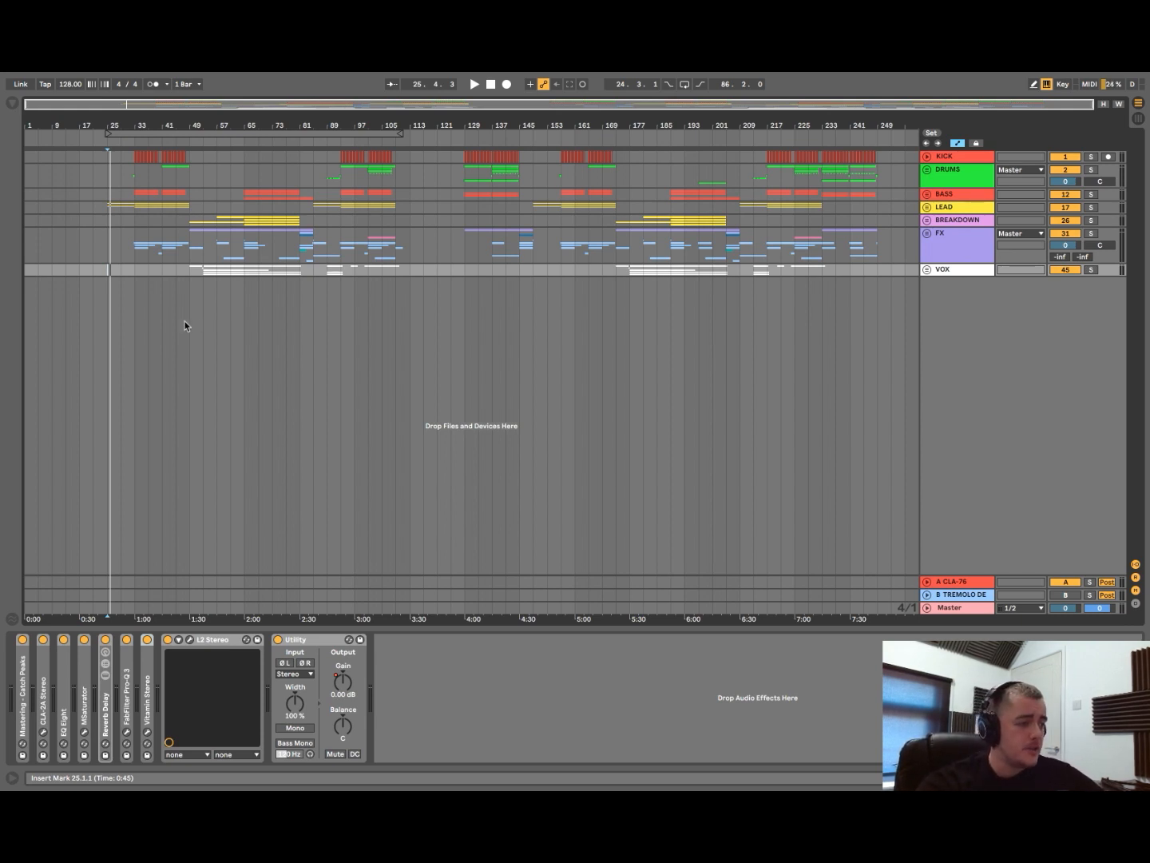
- Mark bar 33 on the VOX and LEAD tracks, and audition the arrangement from bar 101
click(134, 272)
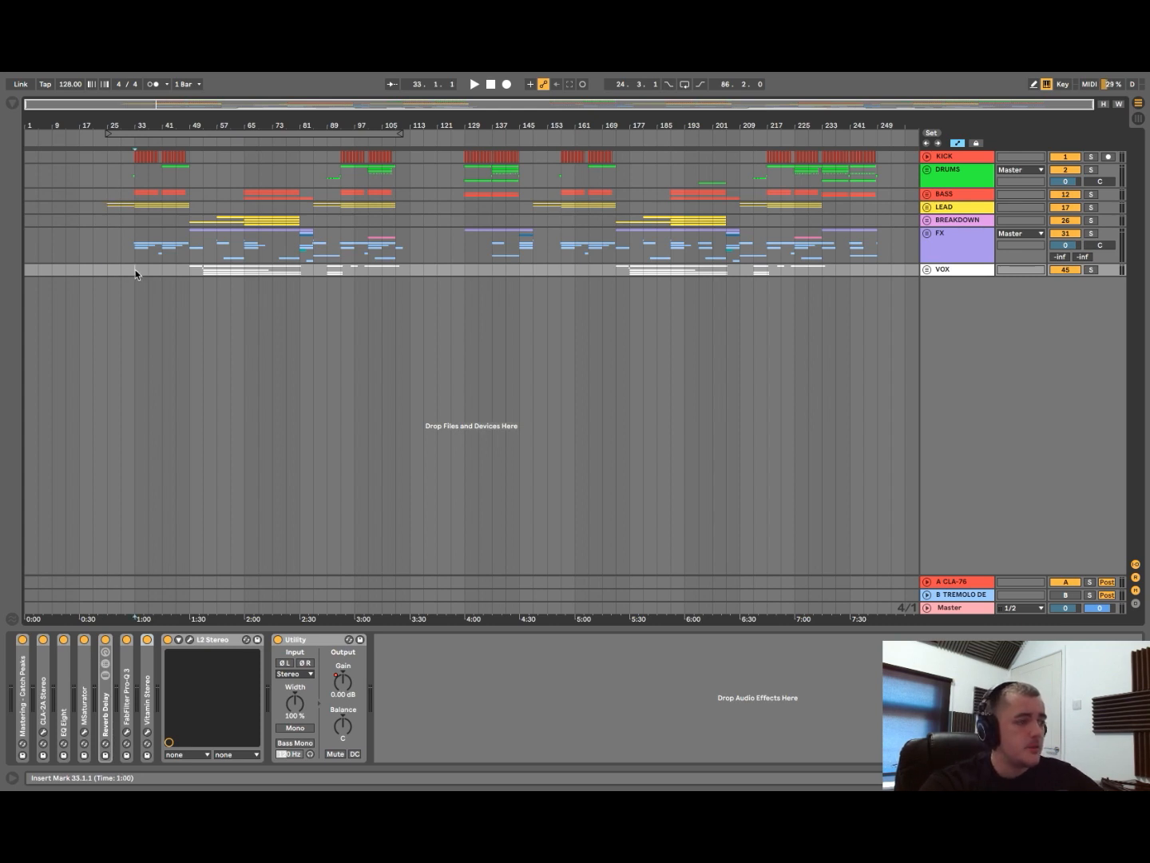
click(132, 208)
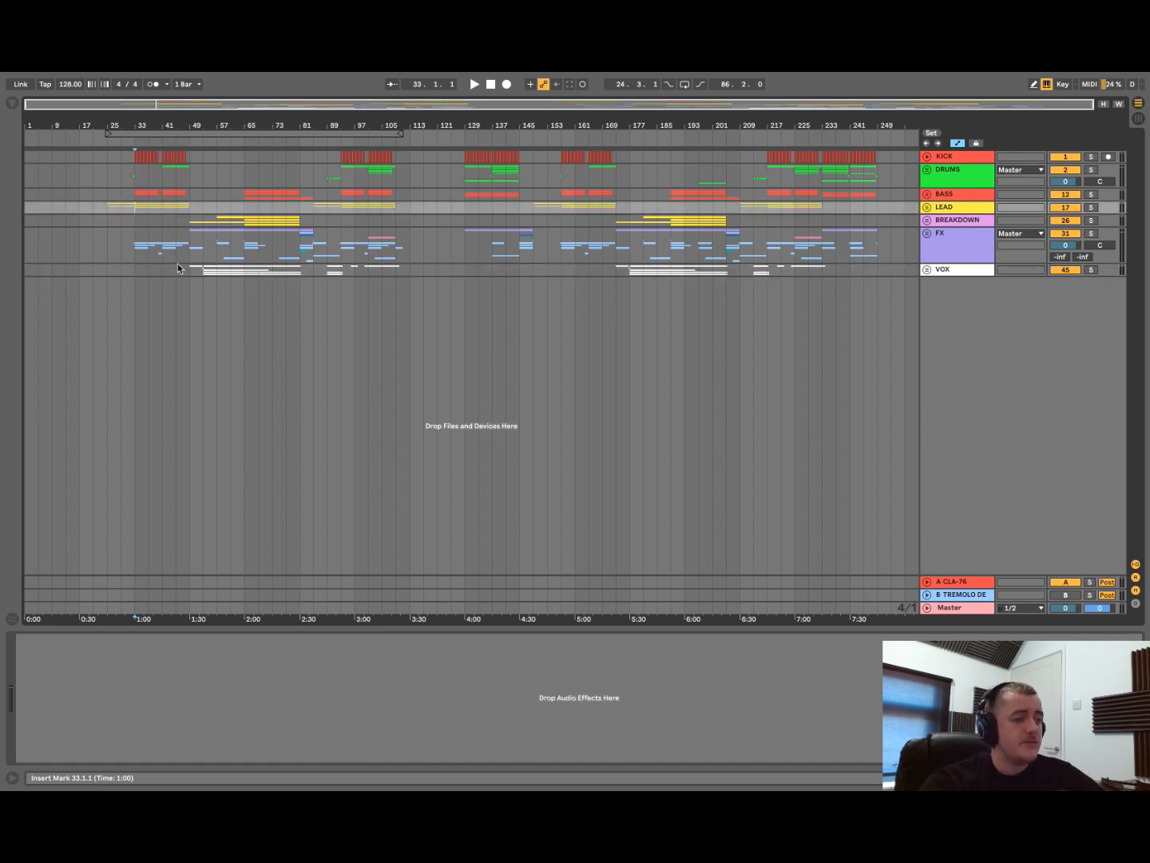
click(366, 268)
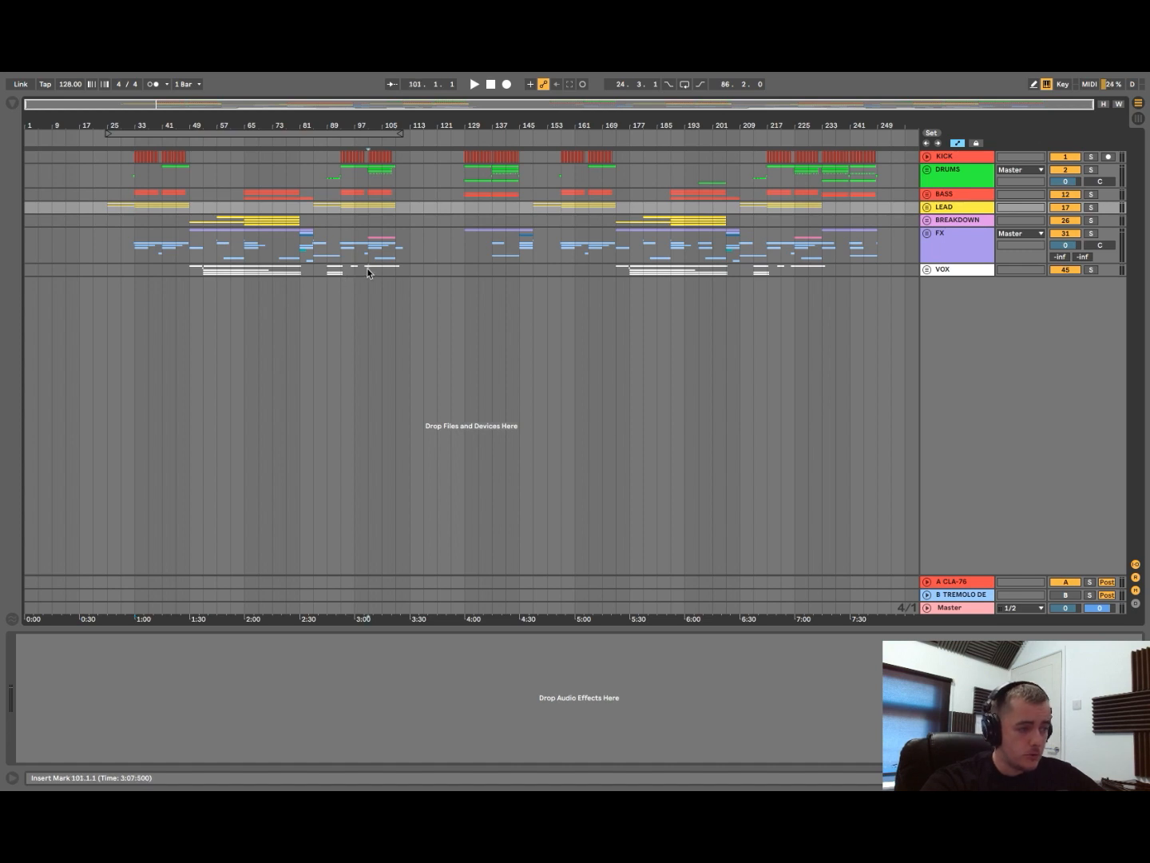
key(space)
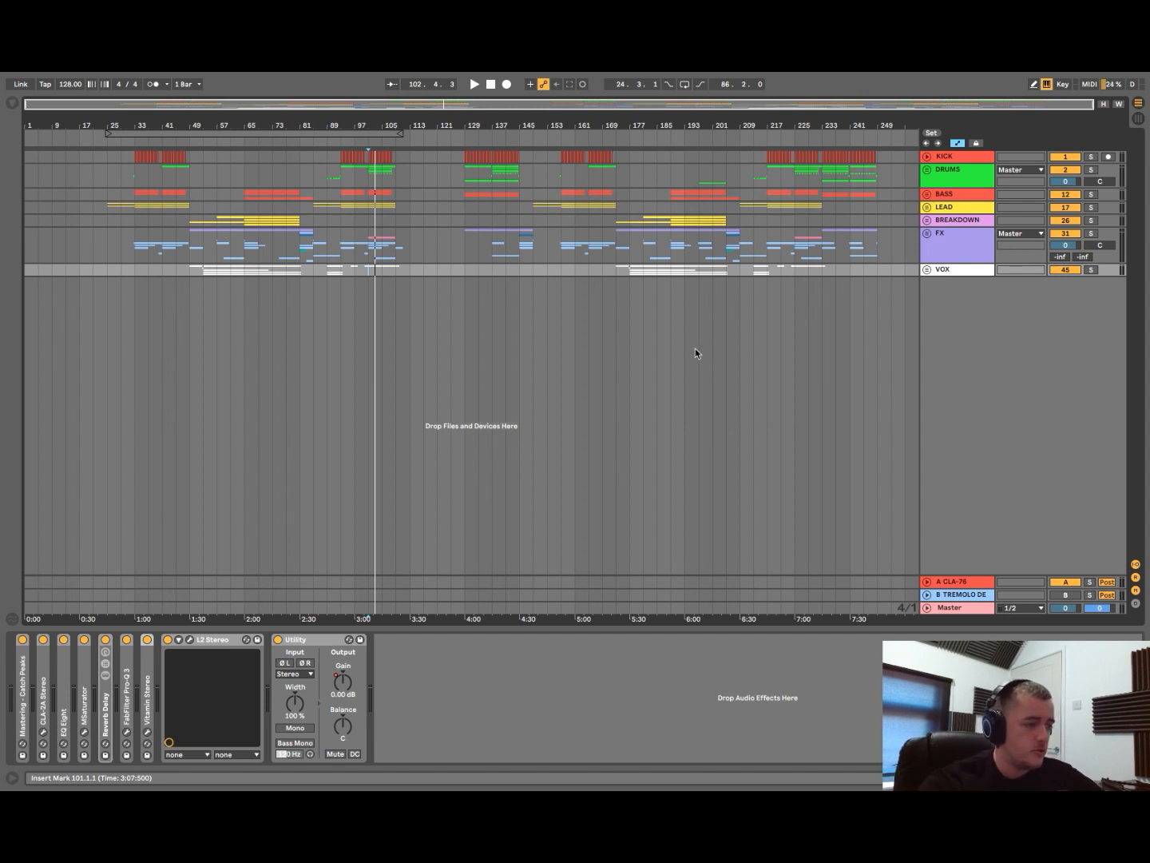
- Return the insert marker to bar 33 and point out the drop on the FX, KICK and VOX tracks
click(127, 342)
click(133, 344)
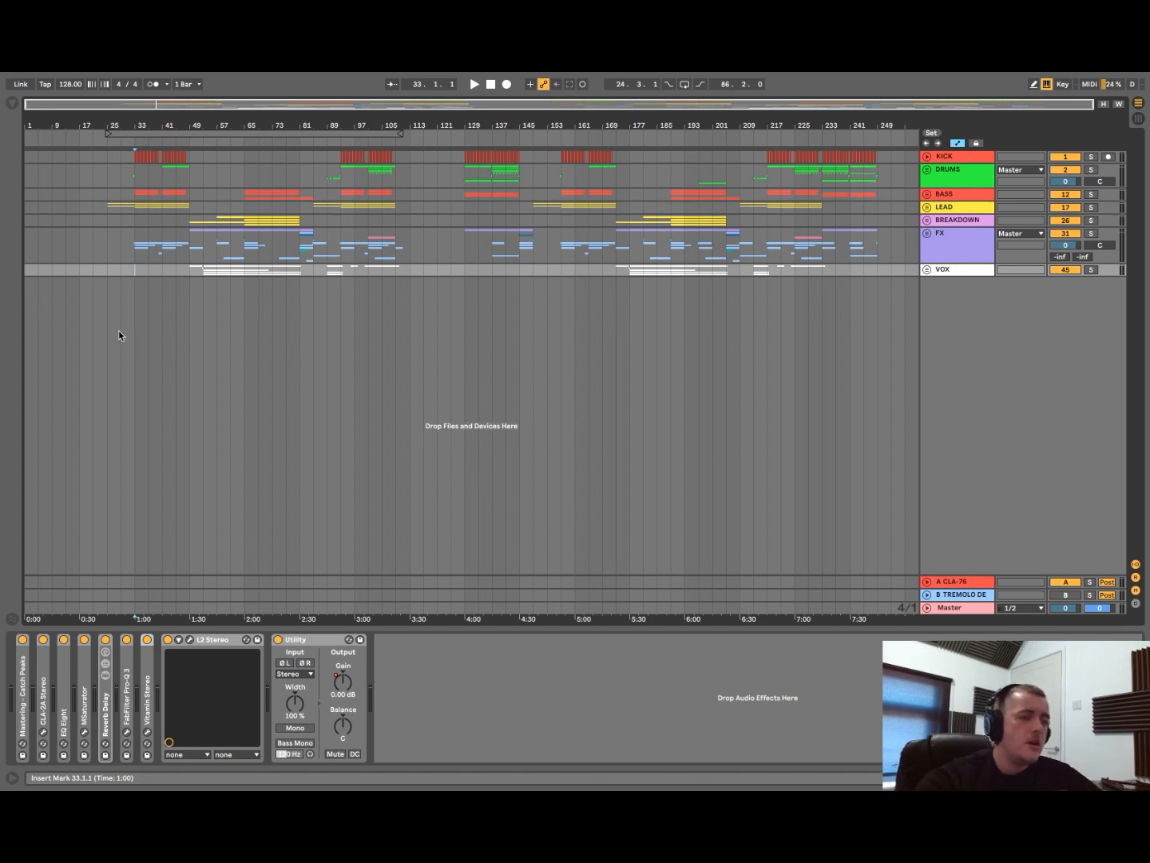
click(133, 256)
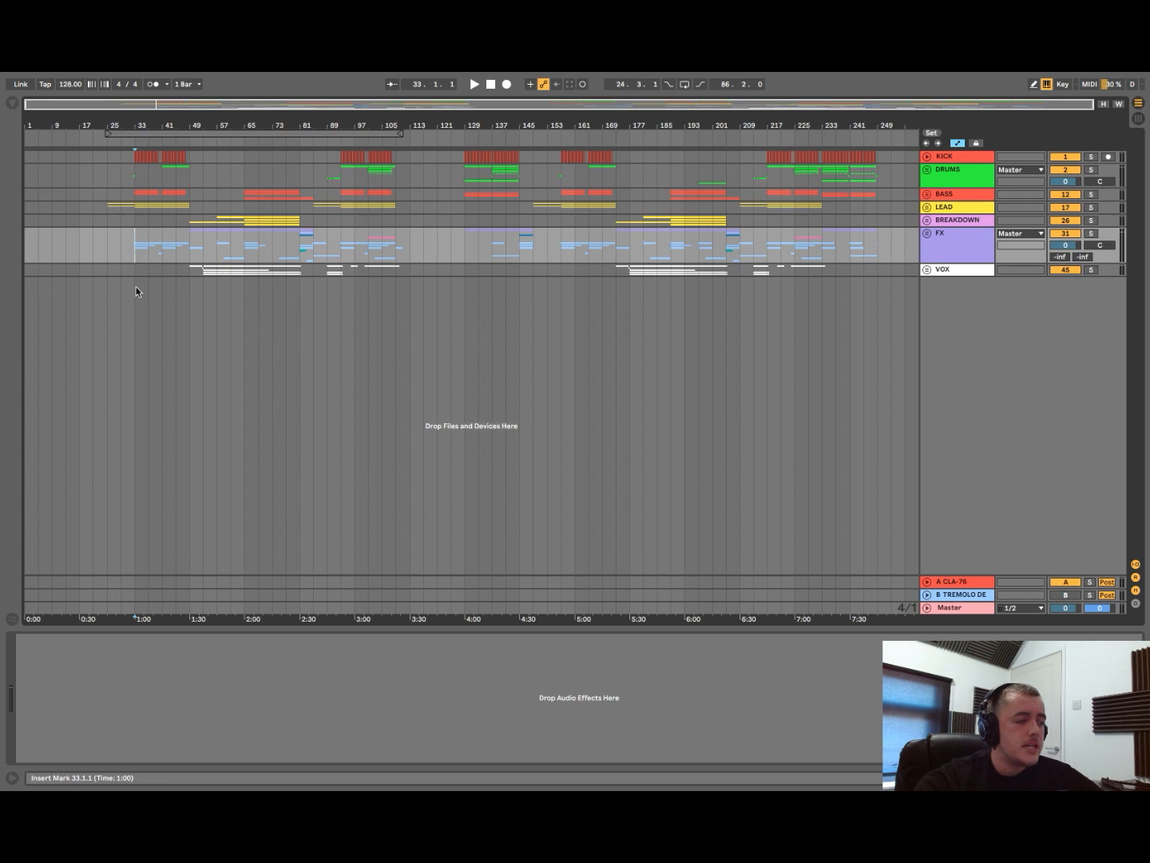
click(133, 158)
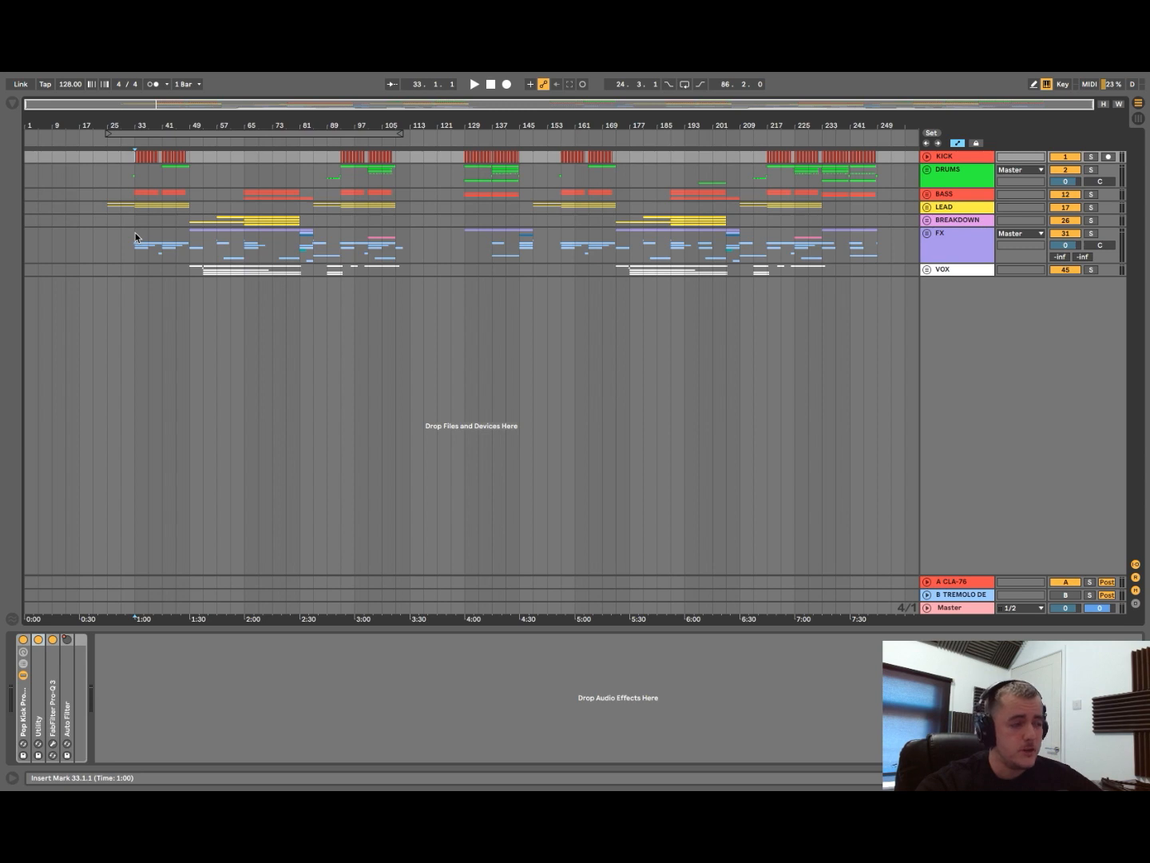
click(134, 271)
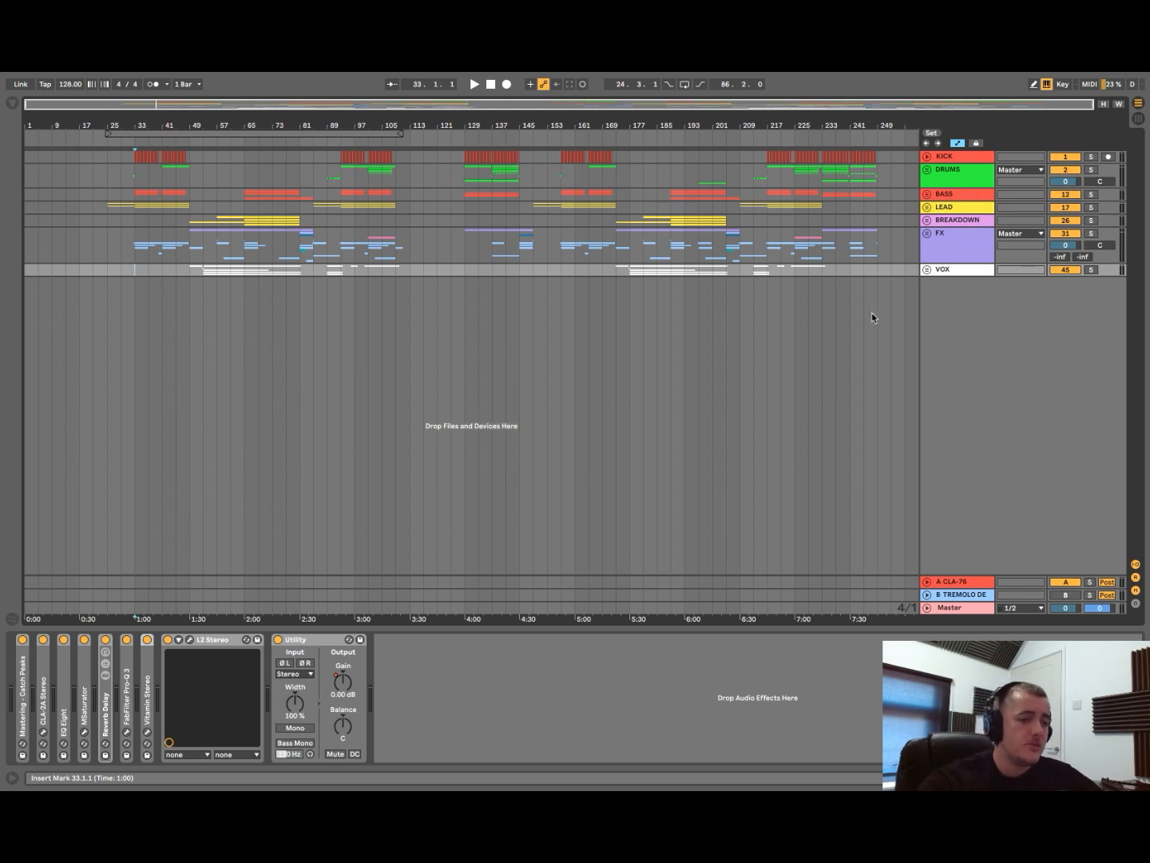
- Unfold the FX group, look through its tracks from VOX Pad to Rave Rise, and fold the group again
click(928, 234)
scroll(693, 424, down, 15)
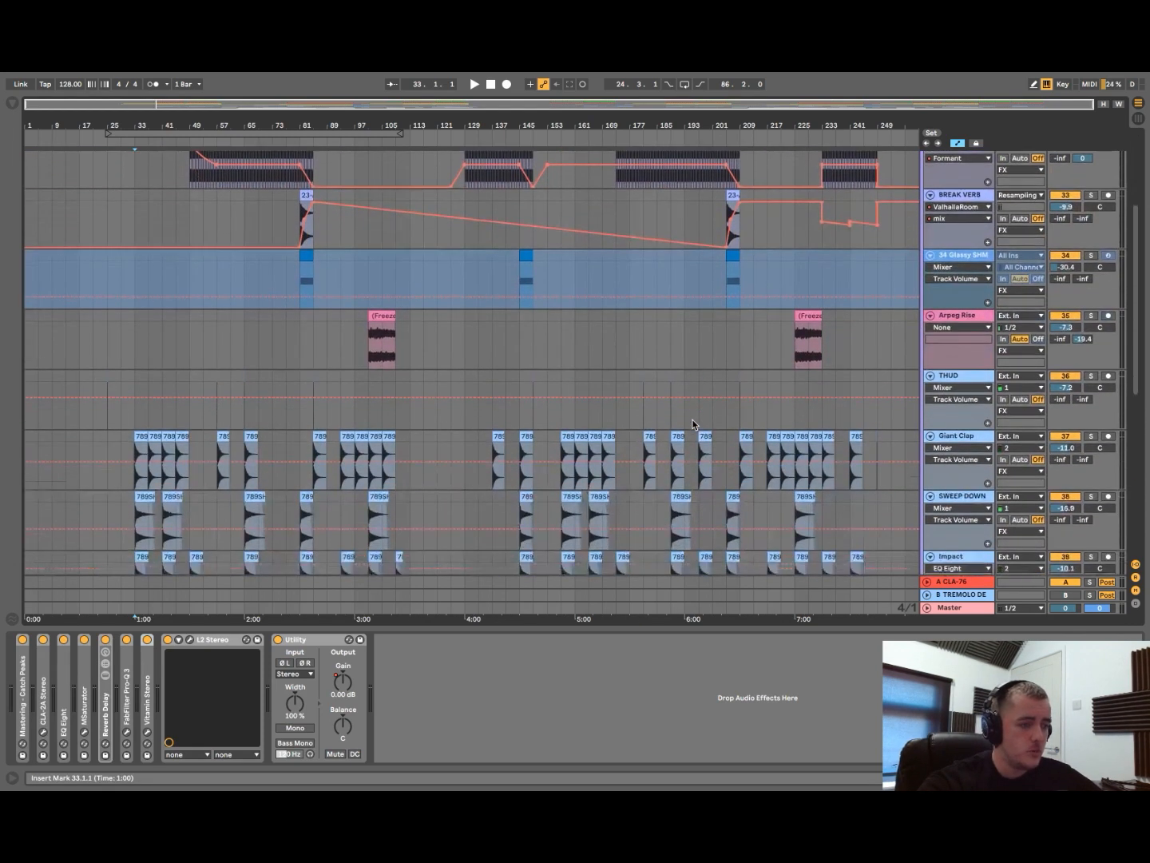
scroll(528, 470, up, 15)
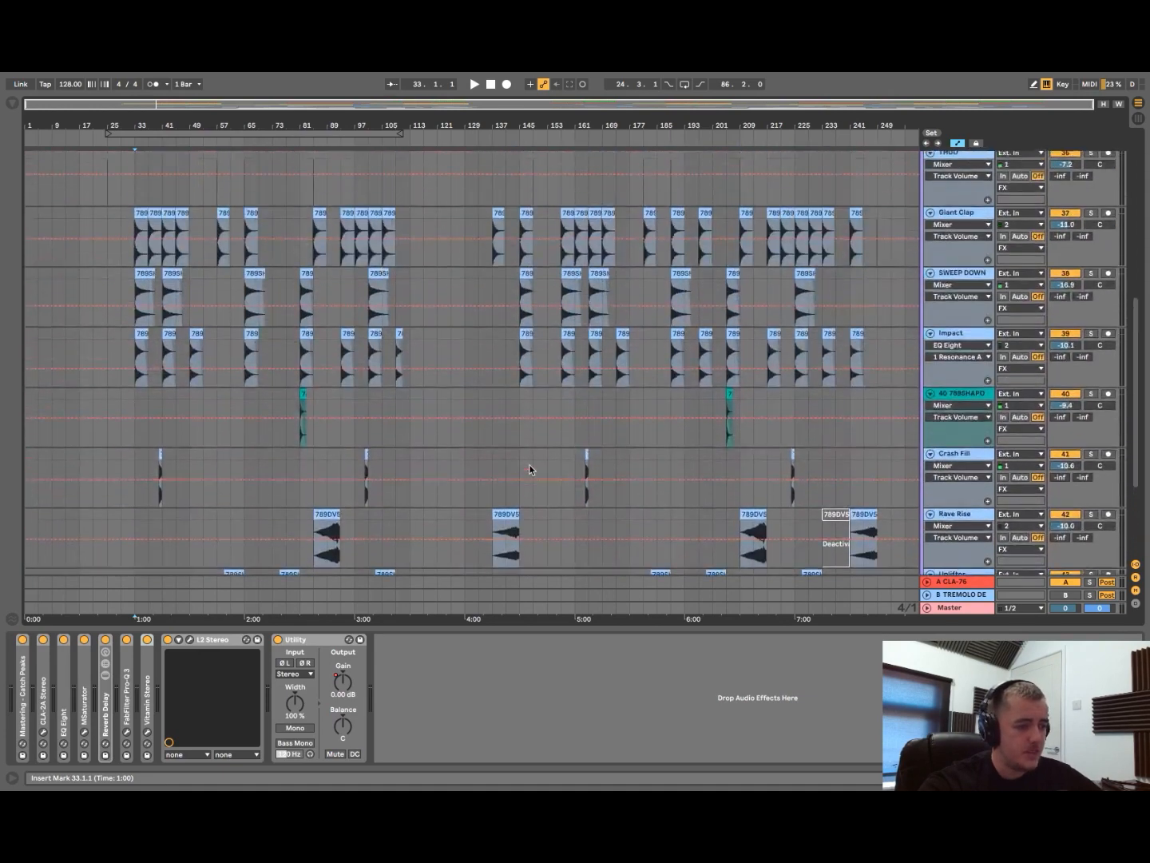
scroll(983, 238, up, 4)
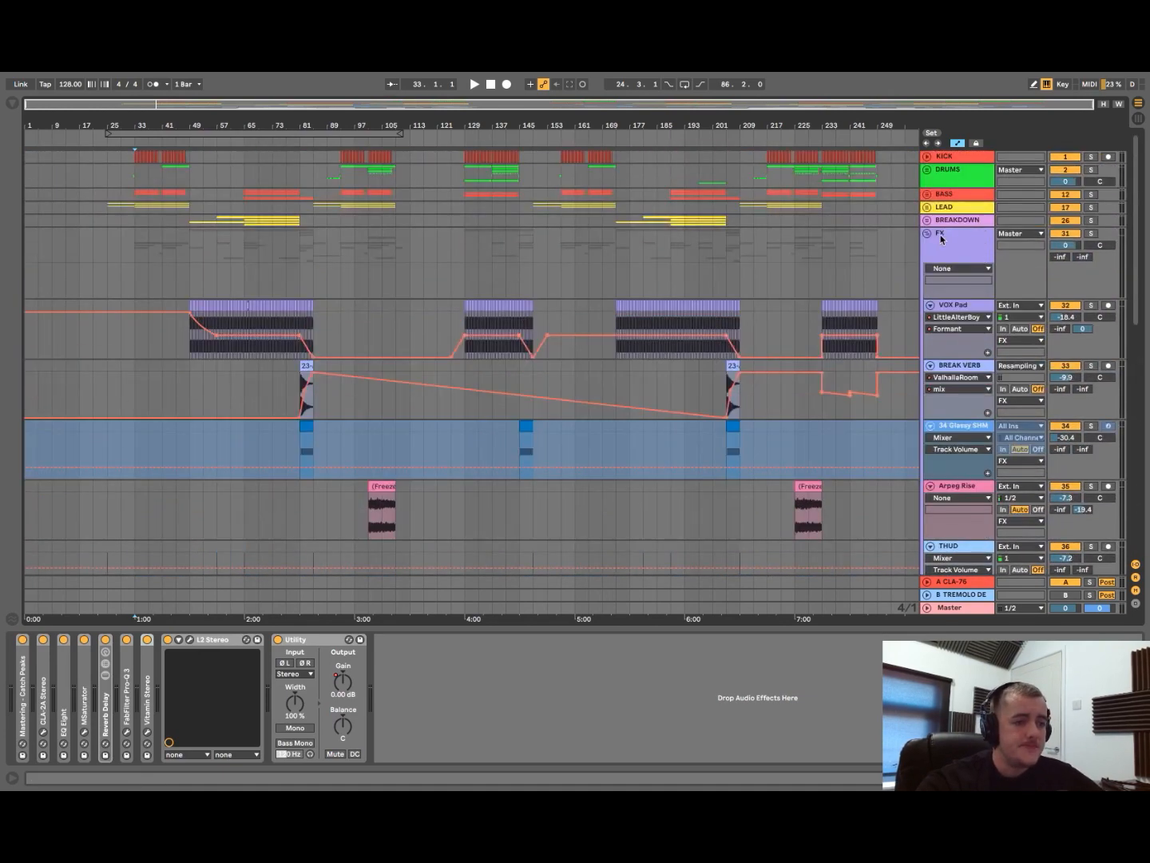
click(927, 233)
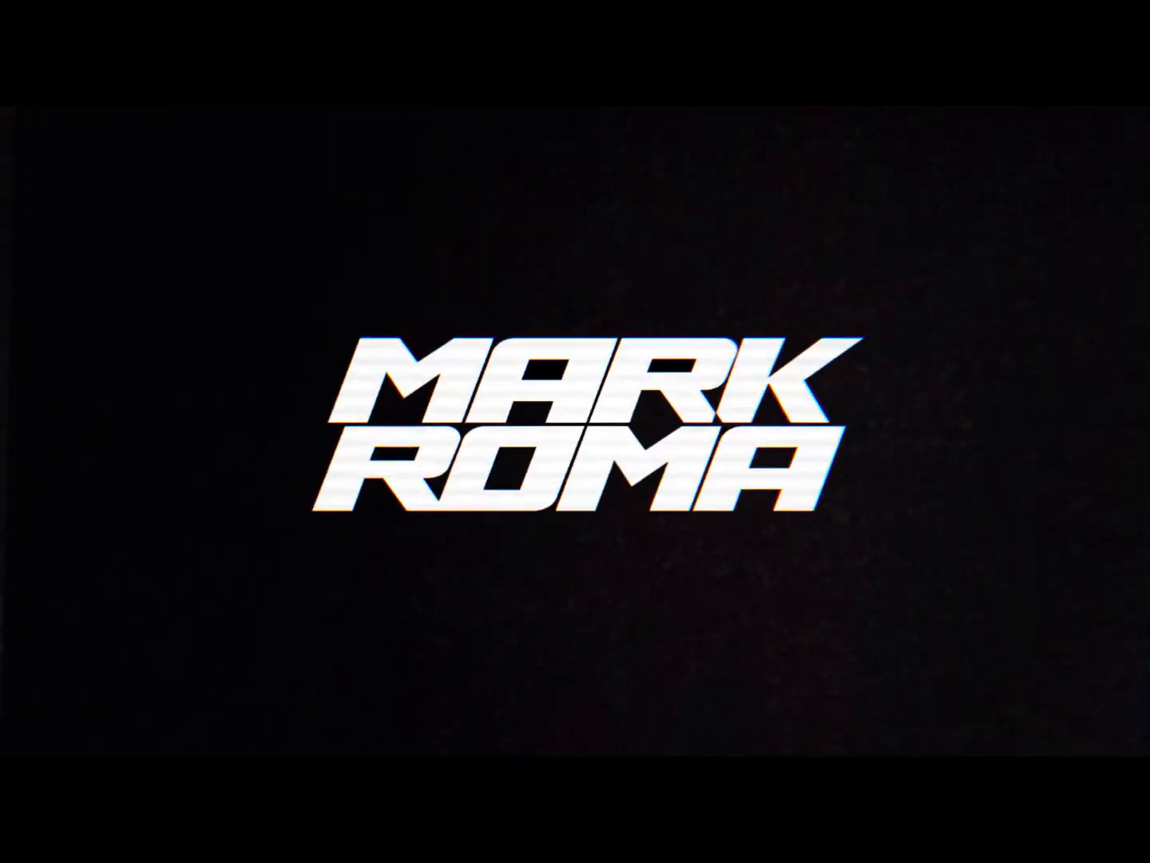